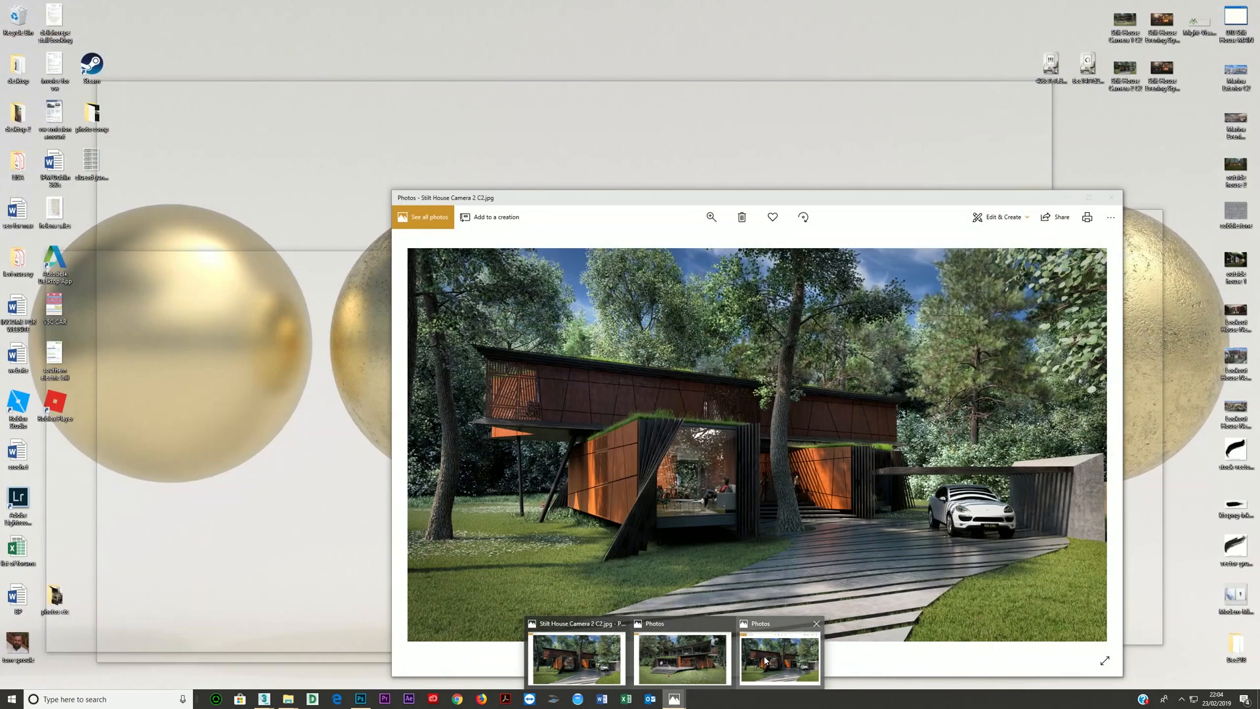
# - View the Stilt House Camera 2 C2 render in a maximised window
pyautogui.click(576, 658)
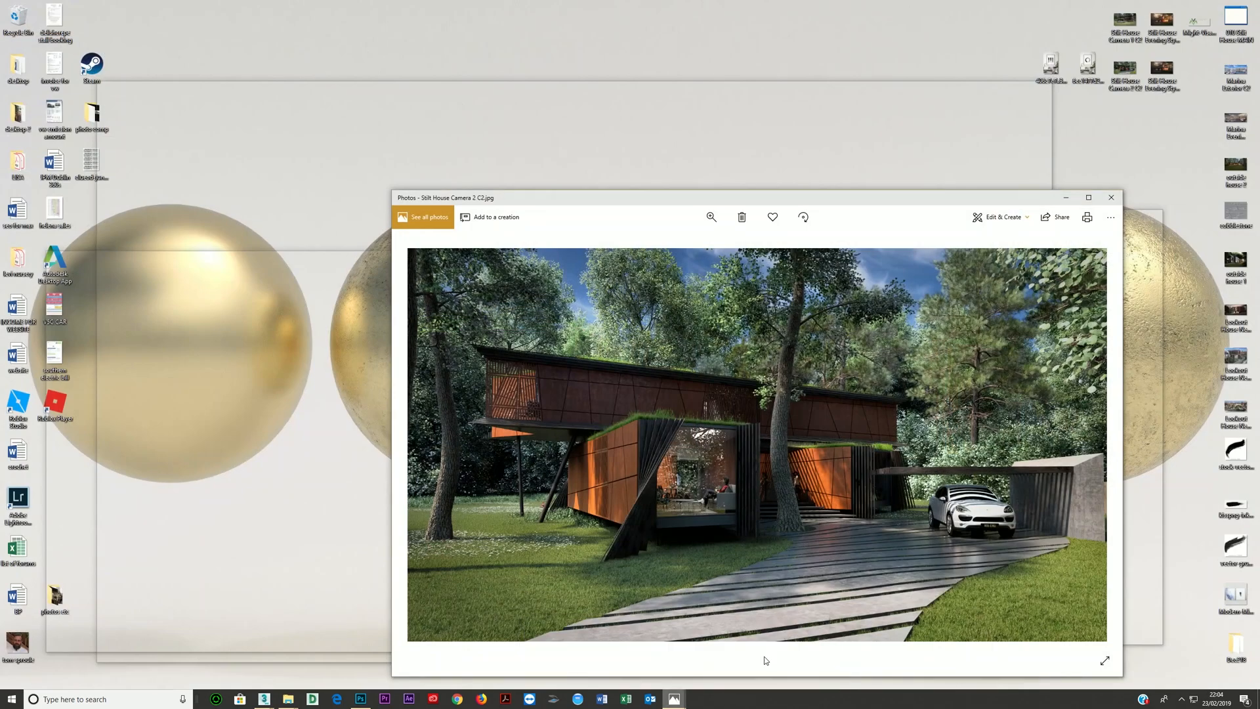
pyautogui.click(1090, 206)
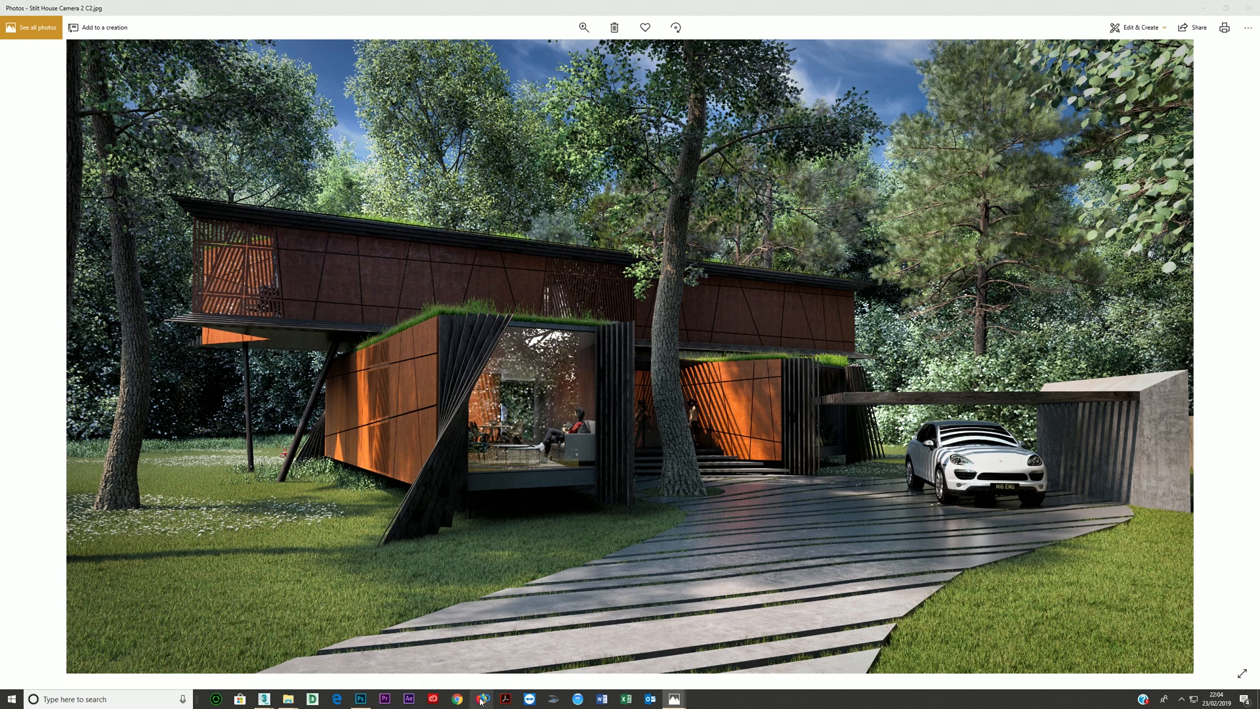
# - Switch to Firefox and search the web for "corten"
pyautogui.click(482, 699)
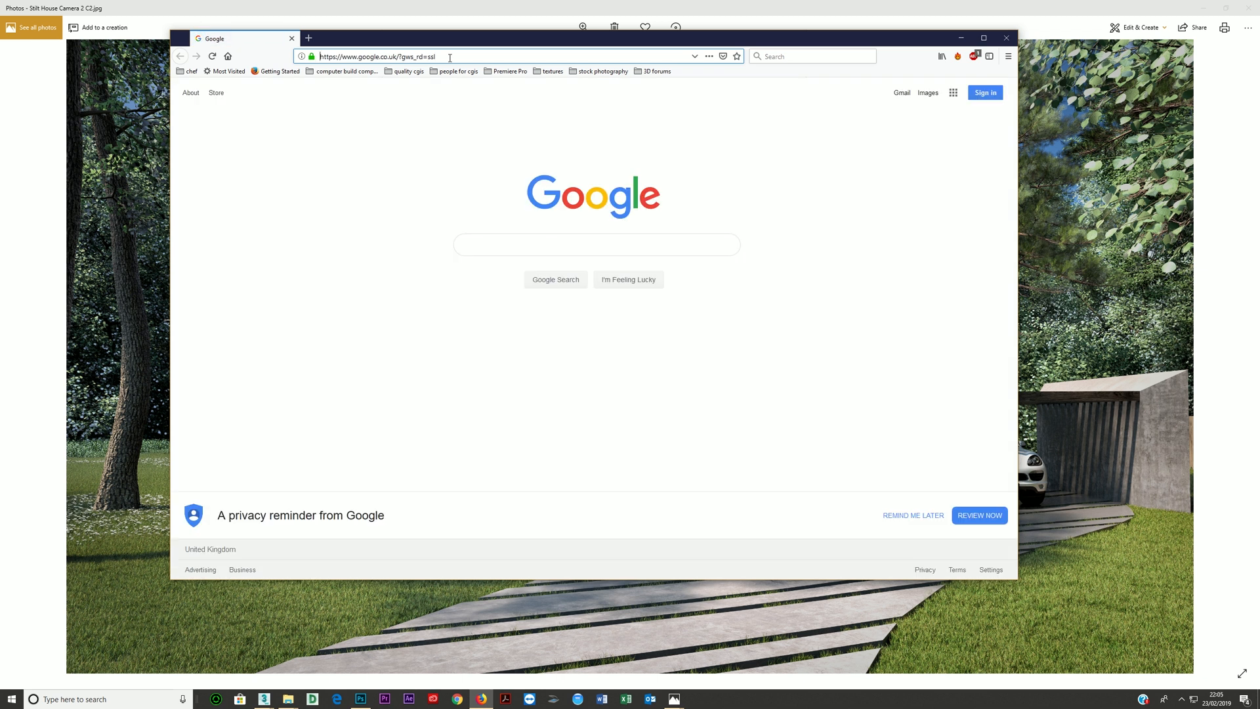
pyautogui.click(427, 57)
pyautogui.write('corten')
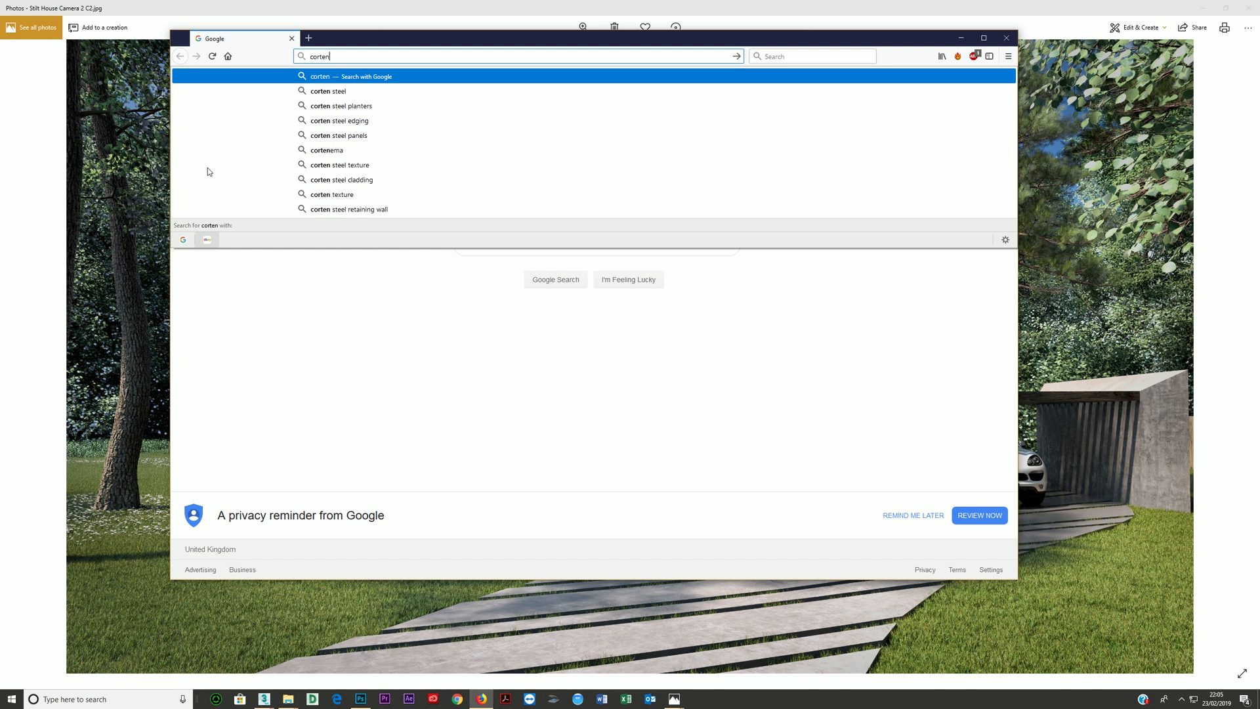
pyautogui.press('Return')
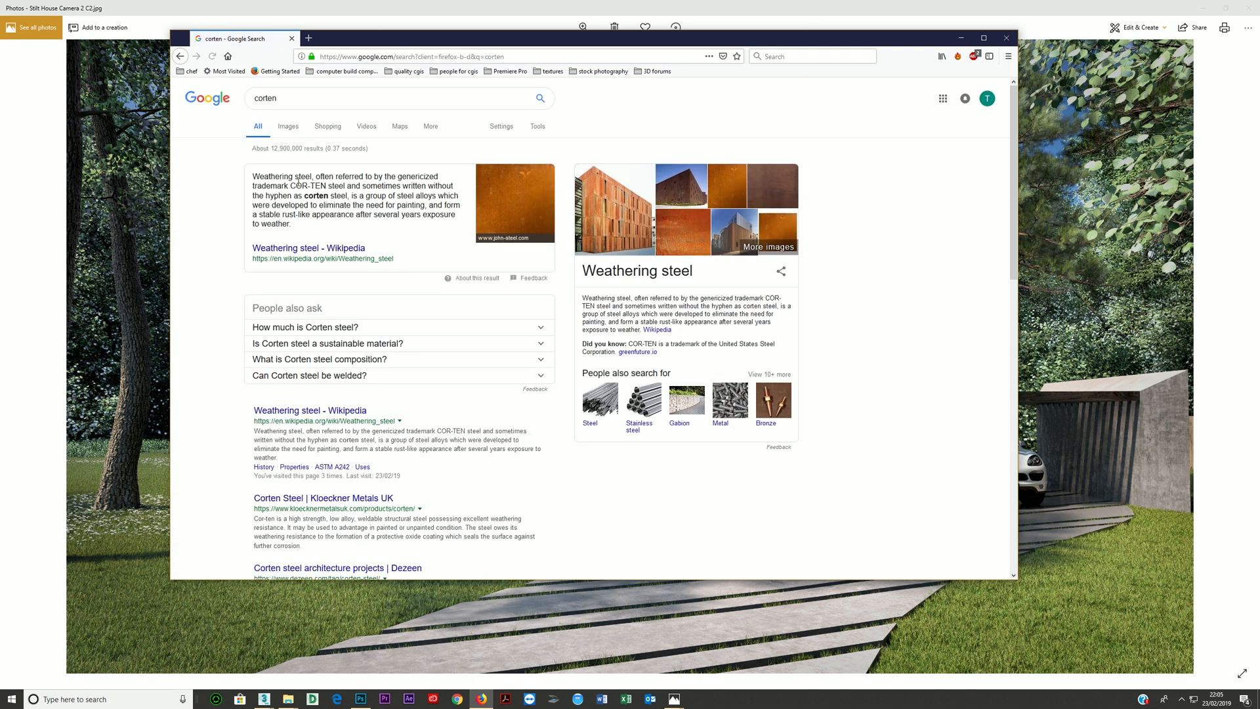
# - Open the Wikipedia article on weathering steel and look through its uses and disadvantages sections with their photos
pyautogui.moveTo(259, 177); pyautogui.dragTo(328, 186)
pyautogui.click(307, 251)
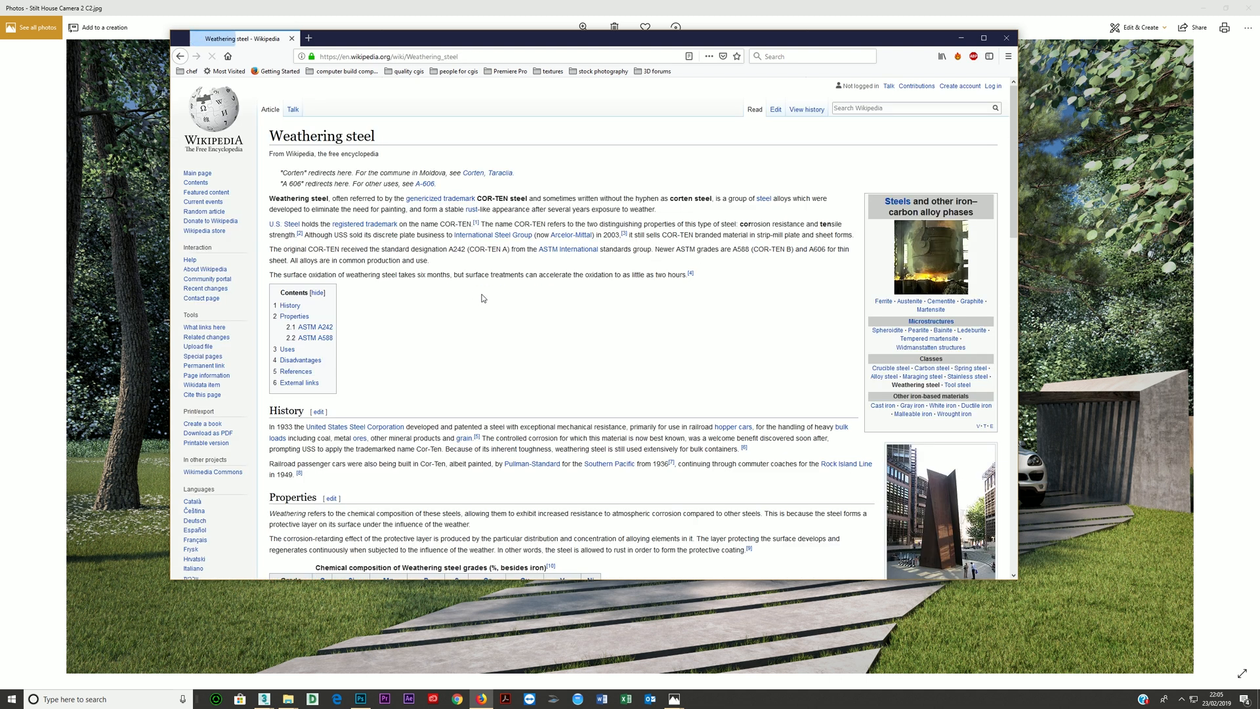
pyautogui.scroll(-5, 828, 297)
pyautogui.scroll(-5, 828, 297)
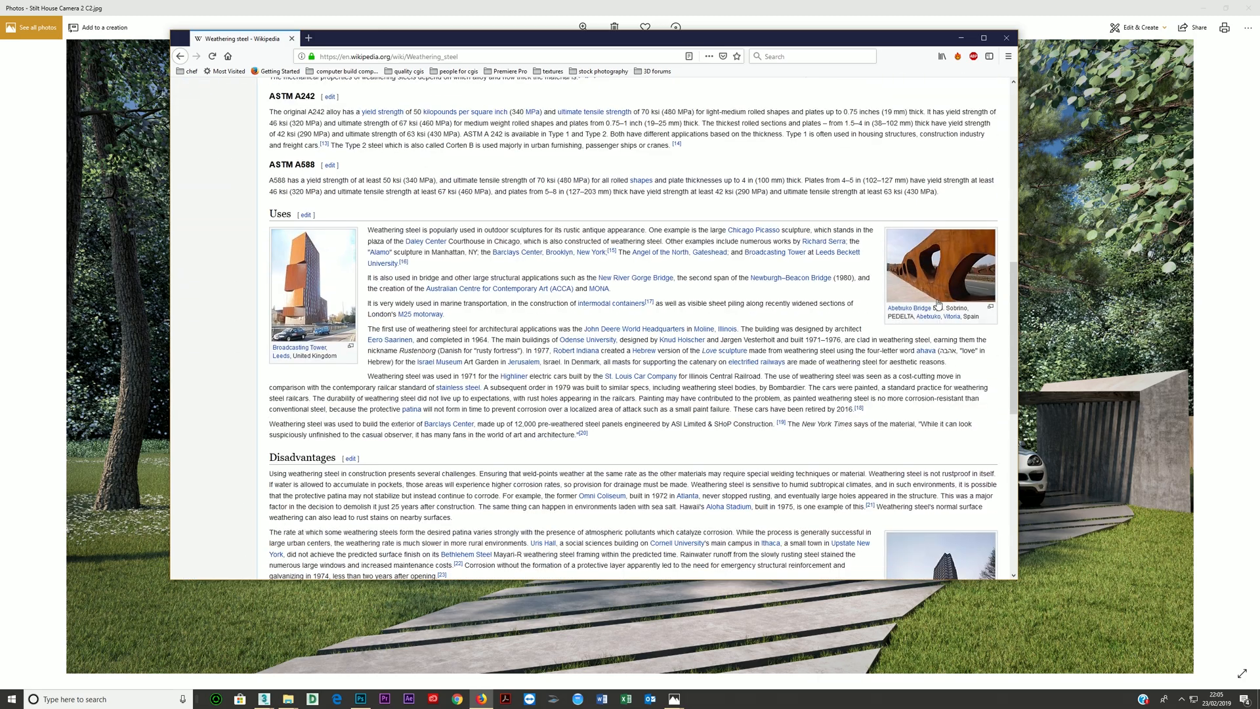
pyautogui.scroll(-10, 525, 291)
pyautogui.scroll(5, 183, 83)
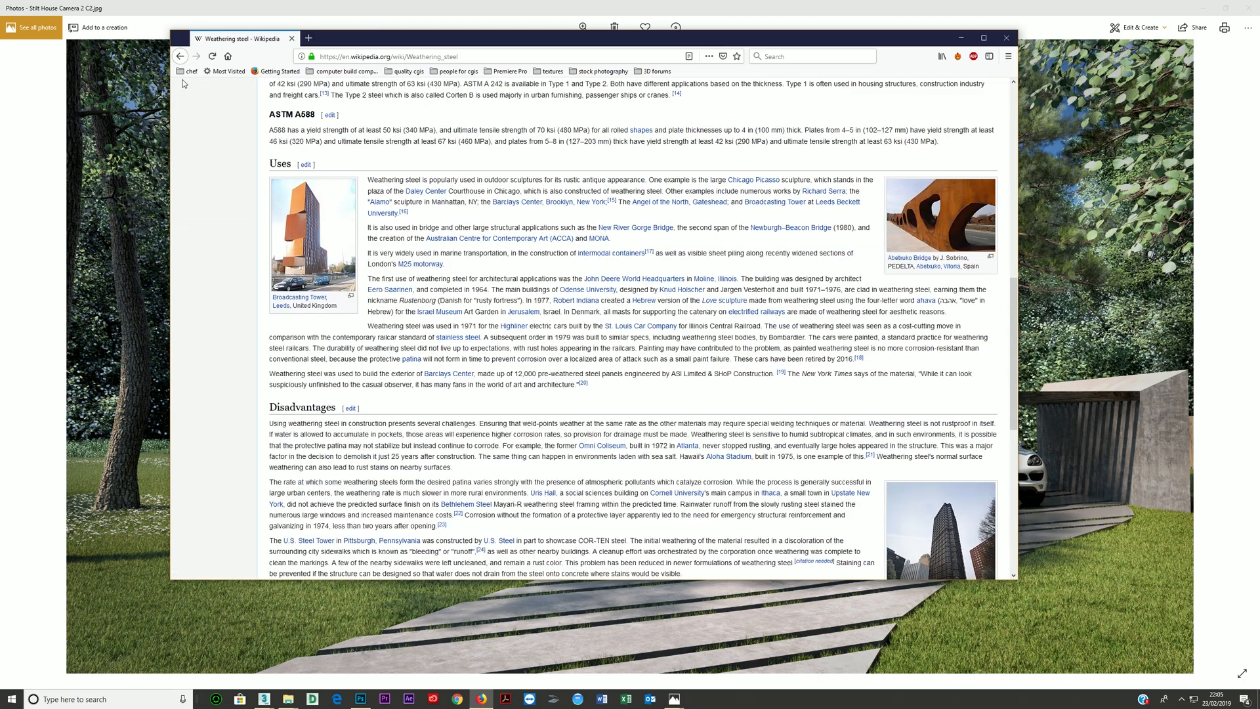
# - Return to the corten search, show its image results and look through the cladding and sheet photos
pyautogui.click(178, 56)
pyautogui.click(296, 133)
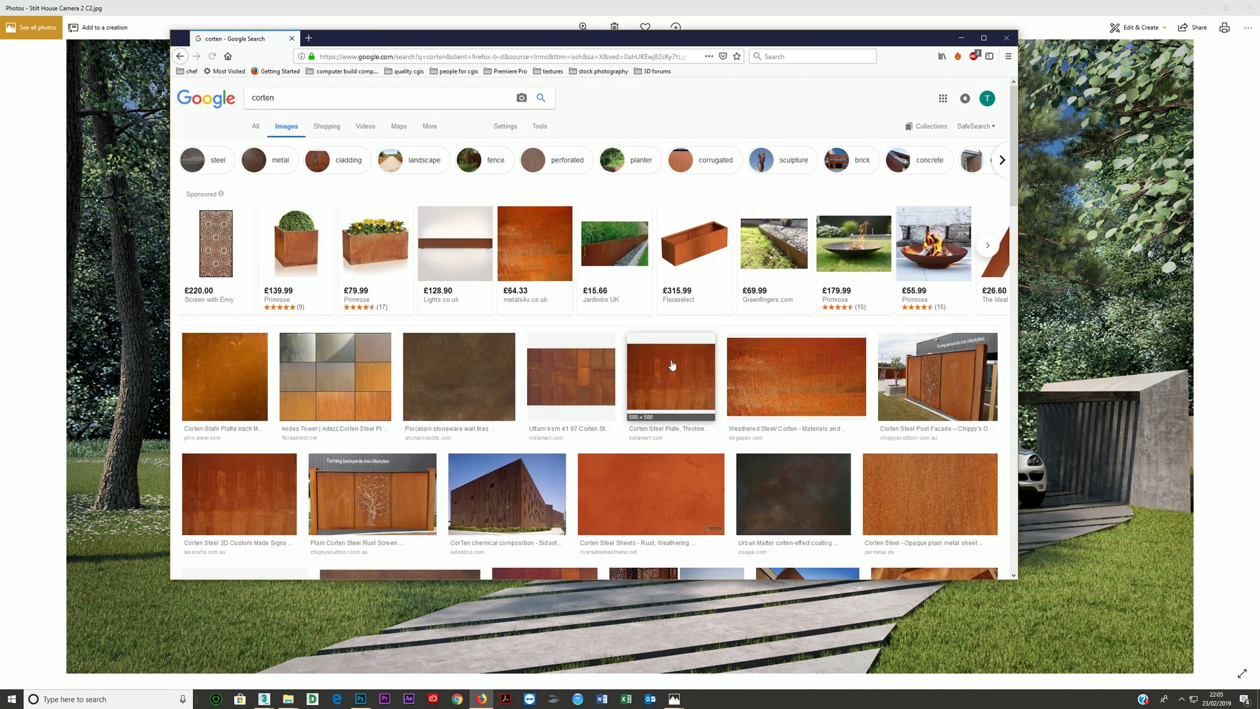
pyautogui.scroll(-5, 700, 377)
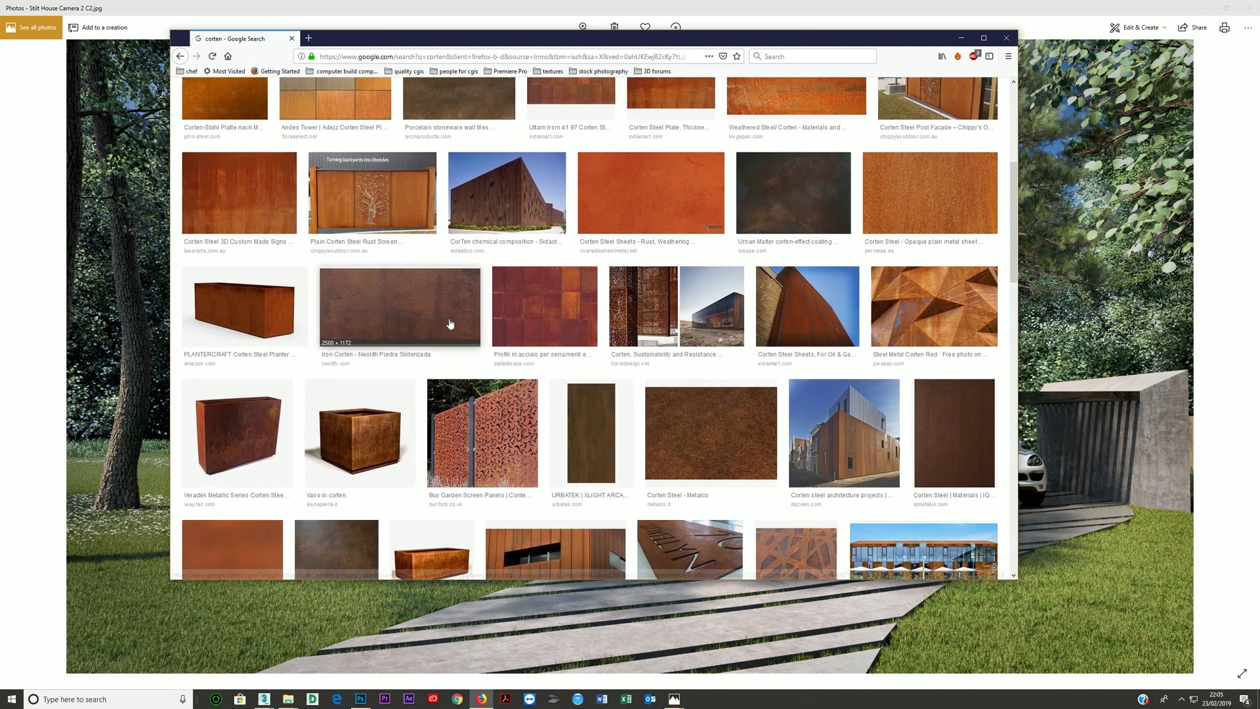
pyautogui.scroll(-2, 440, 322)
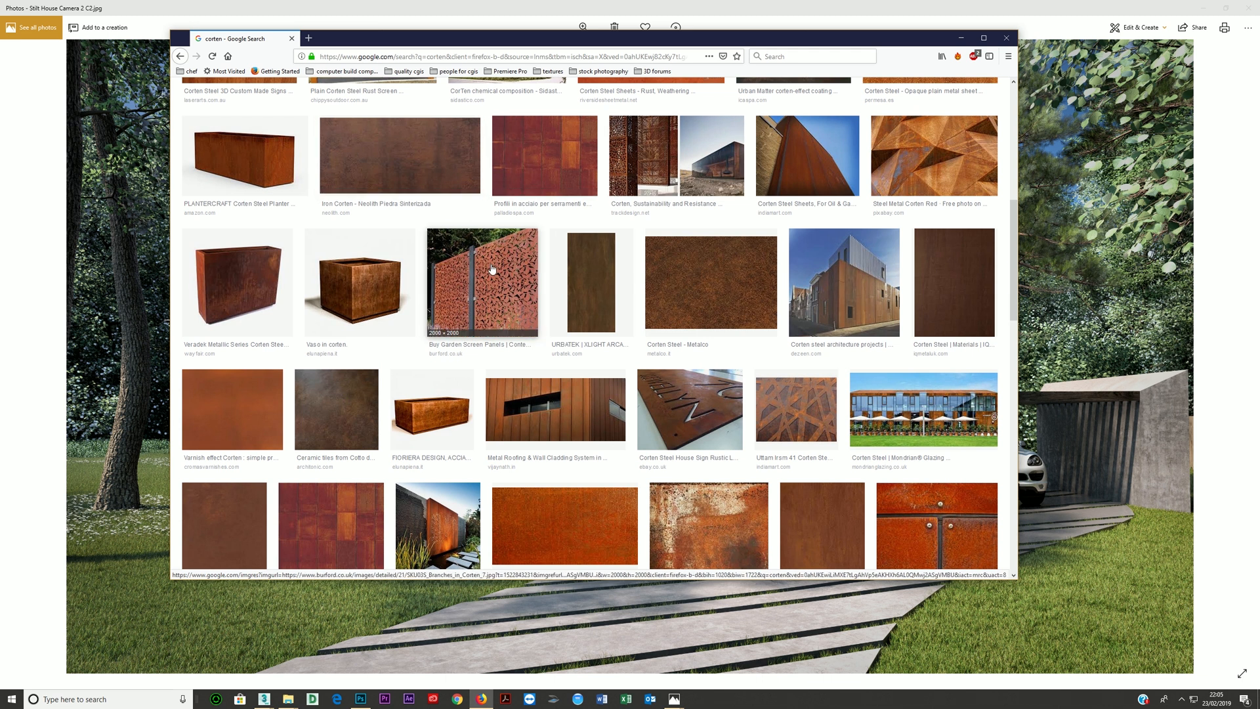
pyautogui.scroll(-2, 470, 272)
pyautogui.scroll(-3, 247, 275)
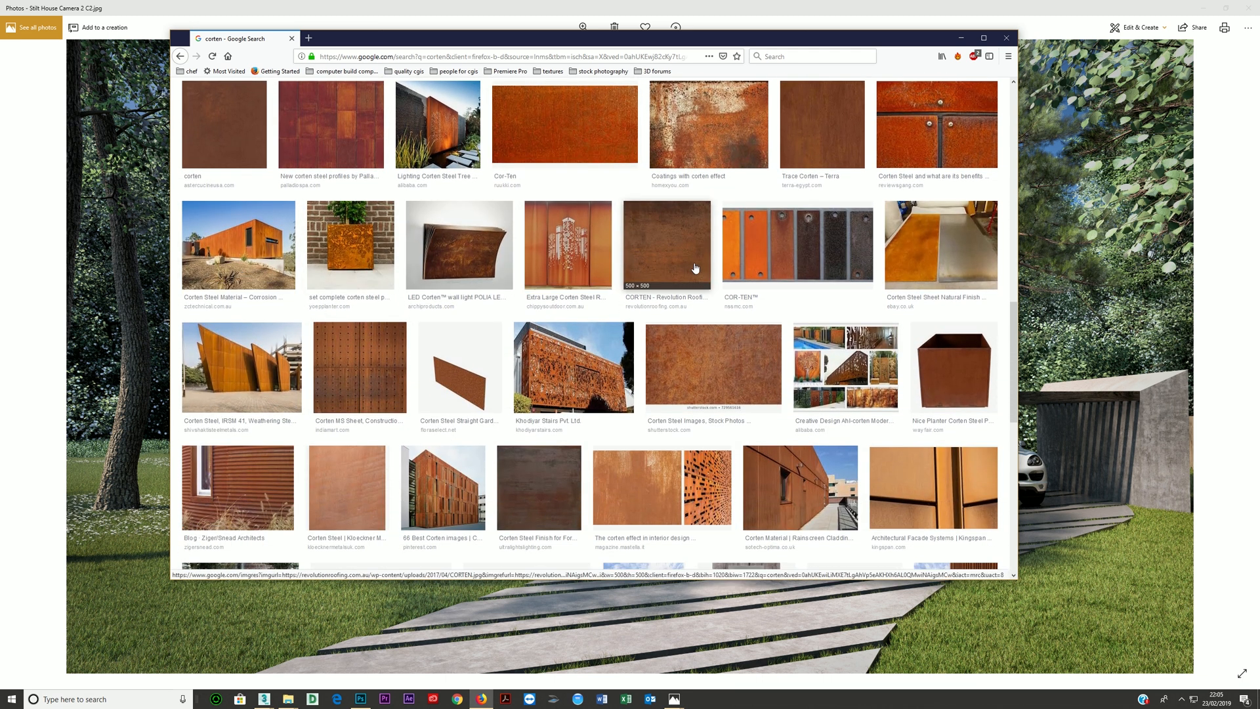
pyautogui.scroll(-3, 378, 376)
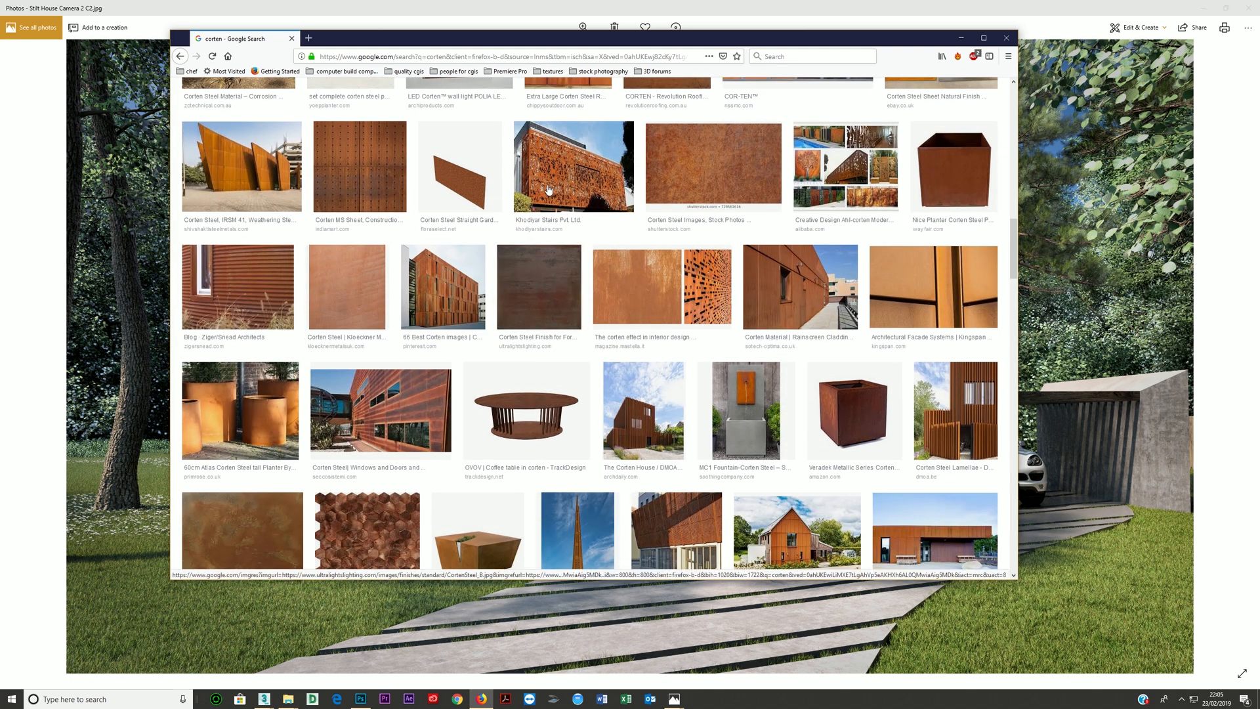
# - Preview the perforated Khodiyar Stairs facade and the Mastella corten effect panels in the image results
pyautogui.click(586, 169)
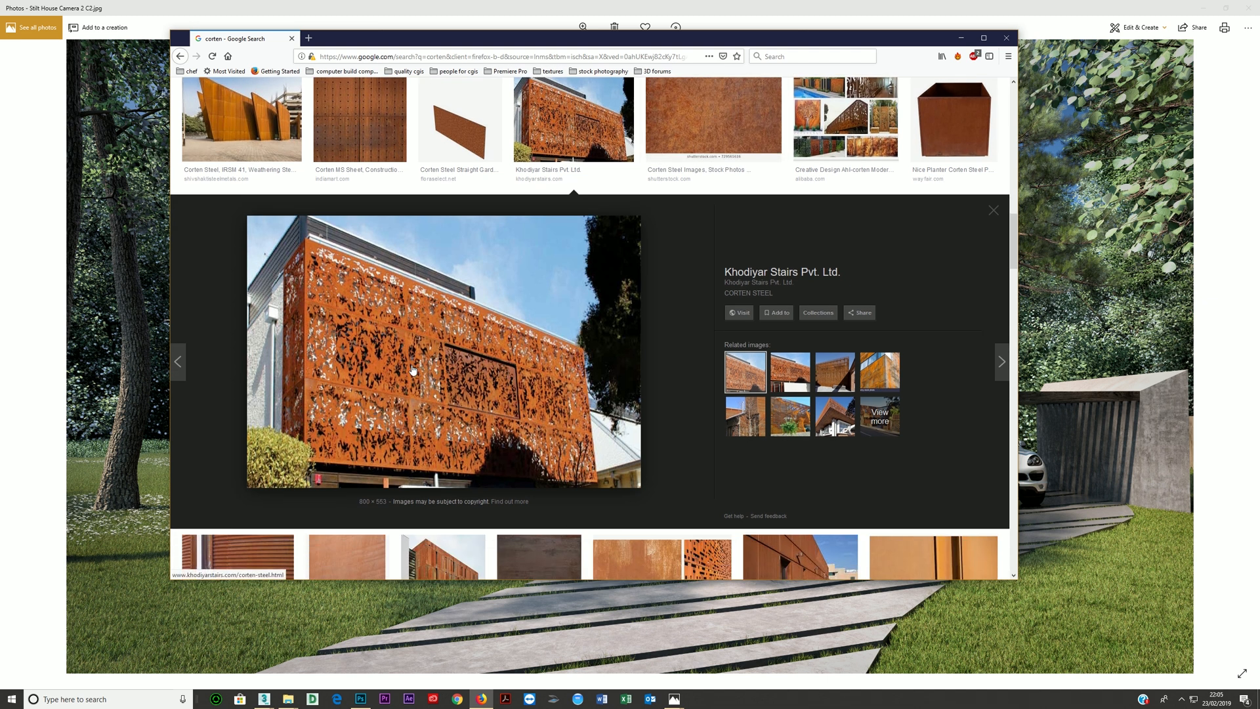
pyautogui.scroll(-5, 542, 439)
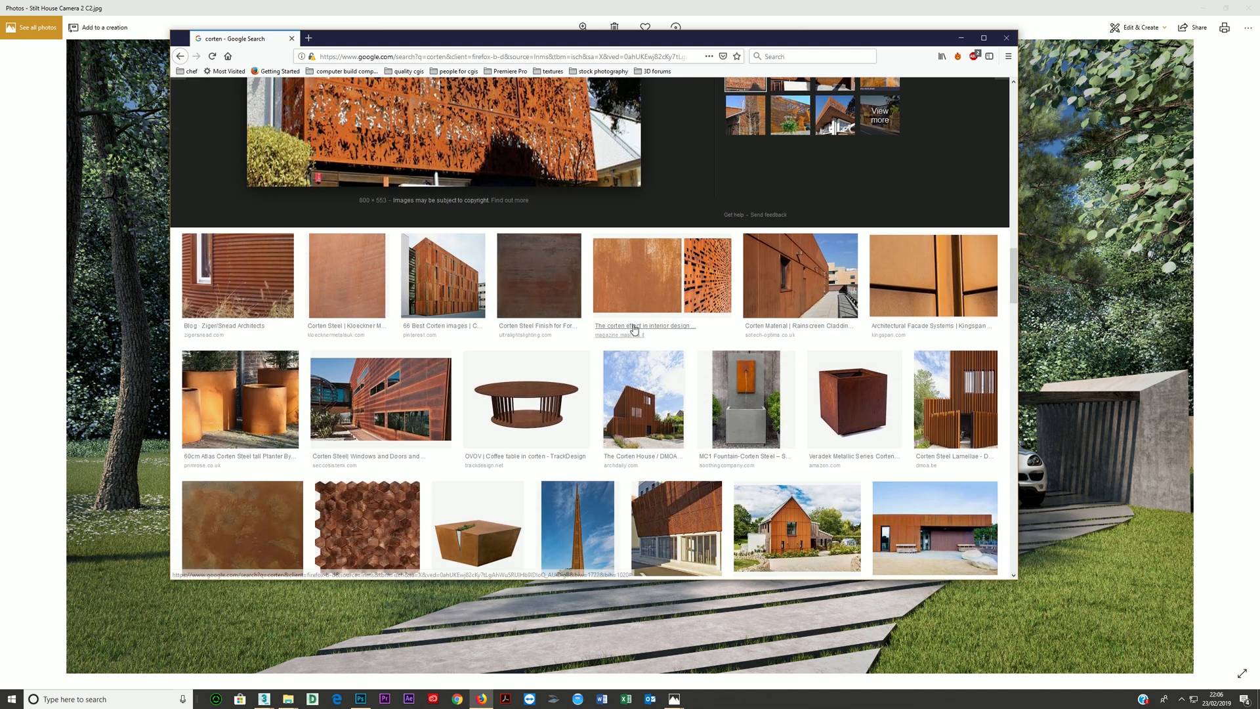
pyautogui.click(634, 329)
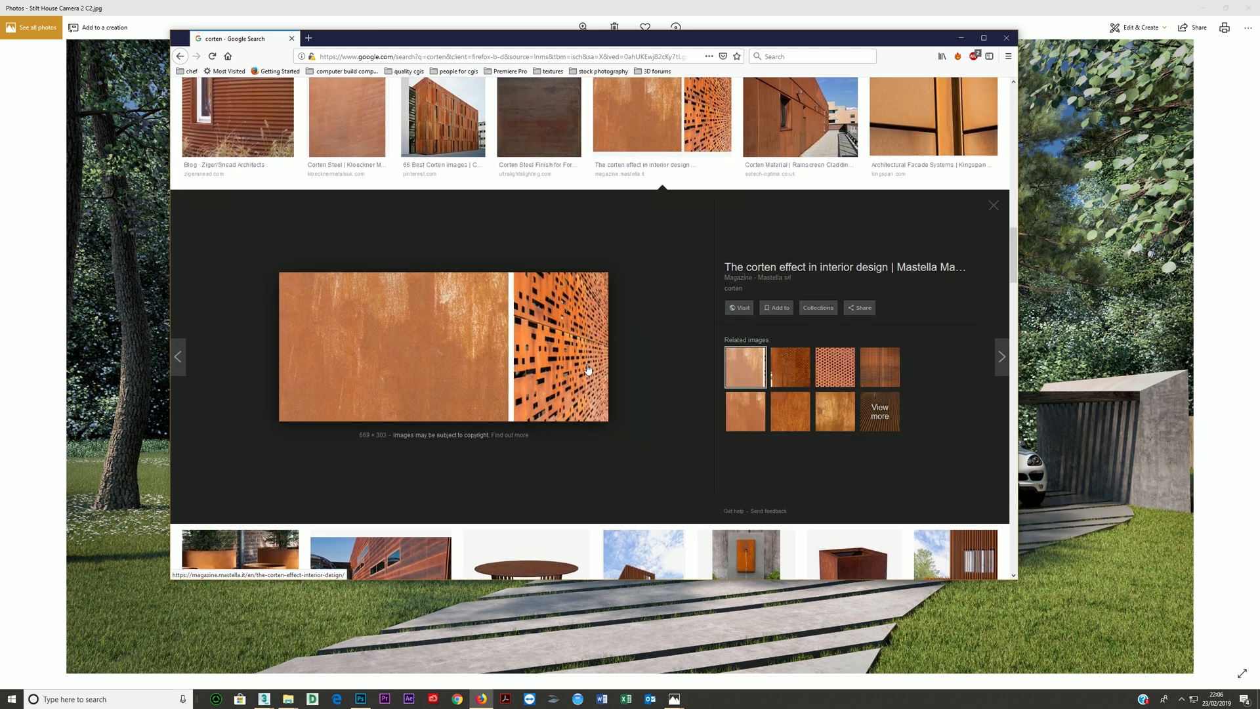
pyautogui.scroll(-6, 574, 372)
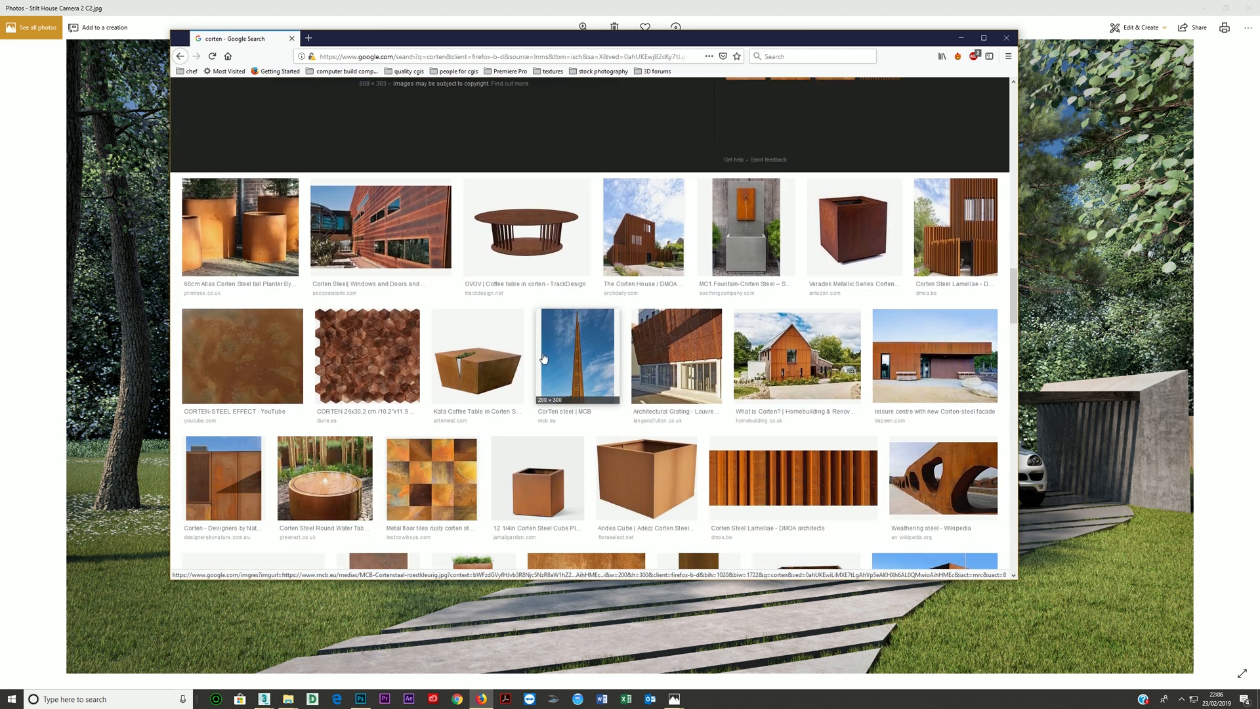
pyautogui.scroll(-3, 542, 357)
# - Switch to the references folder, view the "corten age" image of steel samples by age, and minimise it
pyautogui.hotkey('alt', 'Tab')
pyautogui.doubleClick(617, 339)
pyautogui.doubleClick(666, 349)
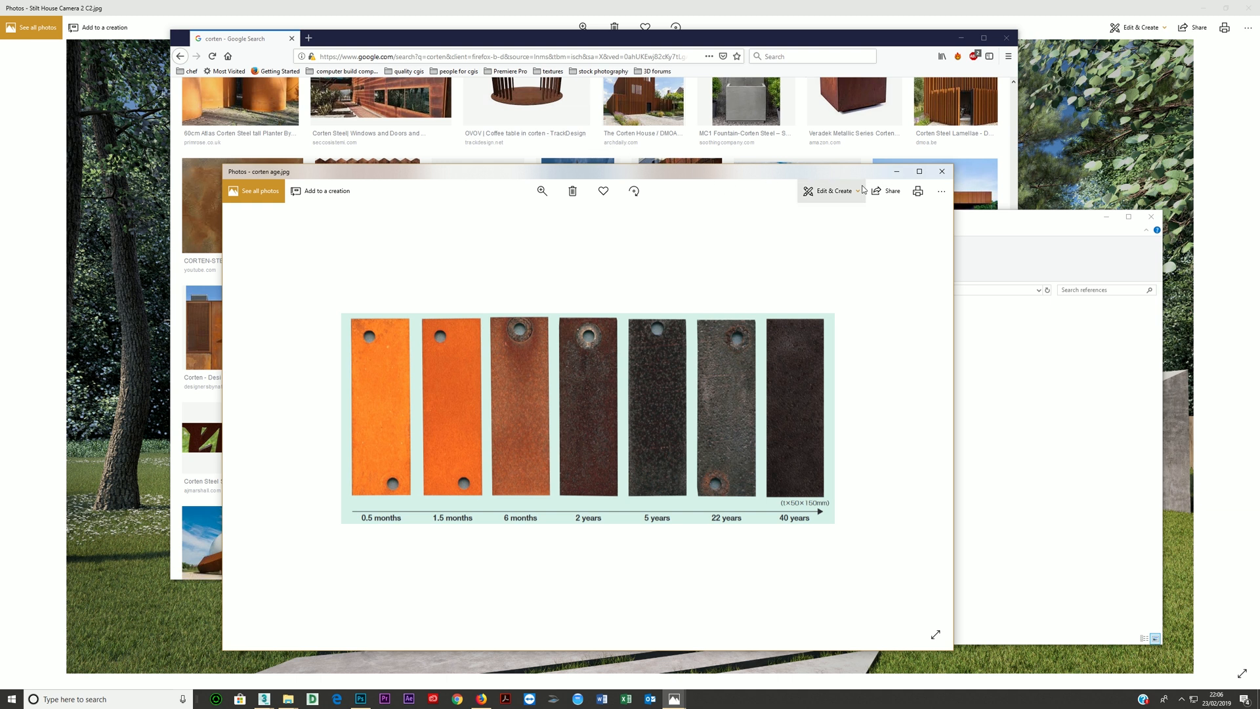
pyautogui.click(896, 172)
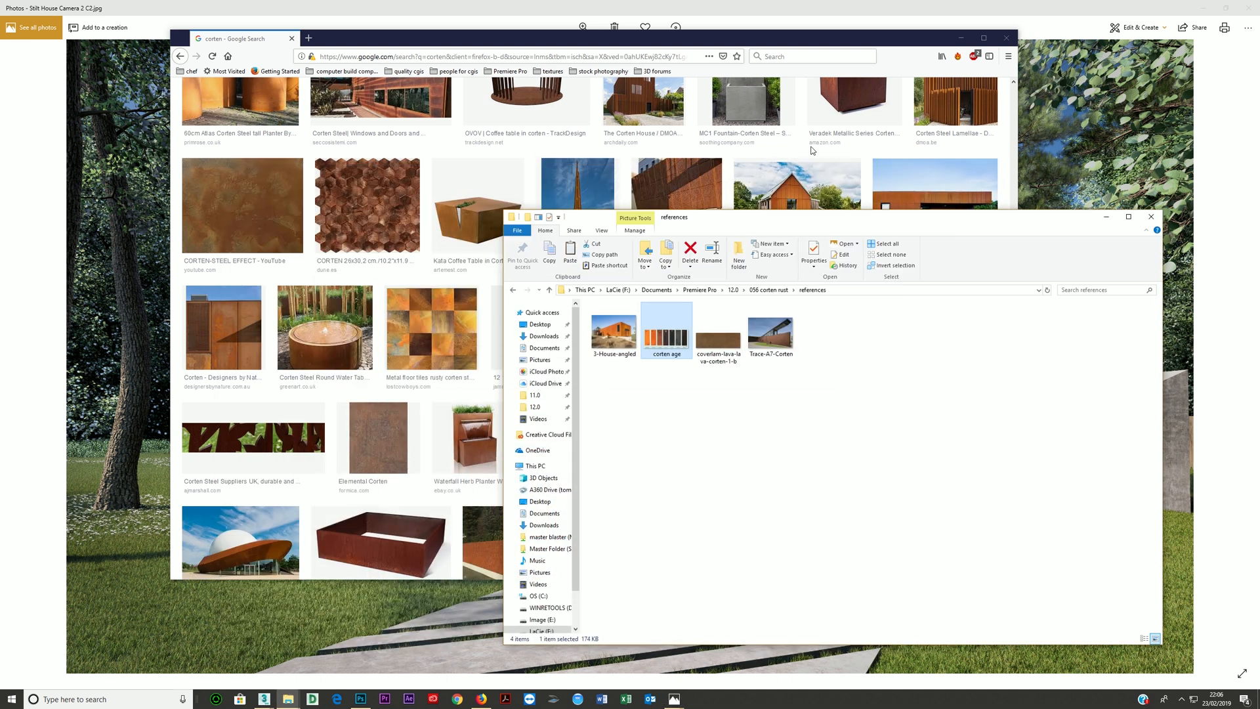
# - Return to the corten image results in Firefox and browse more examples of facades, planters and panels
pyautogui.click(793, 152)
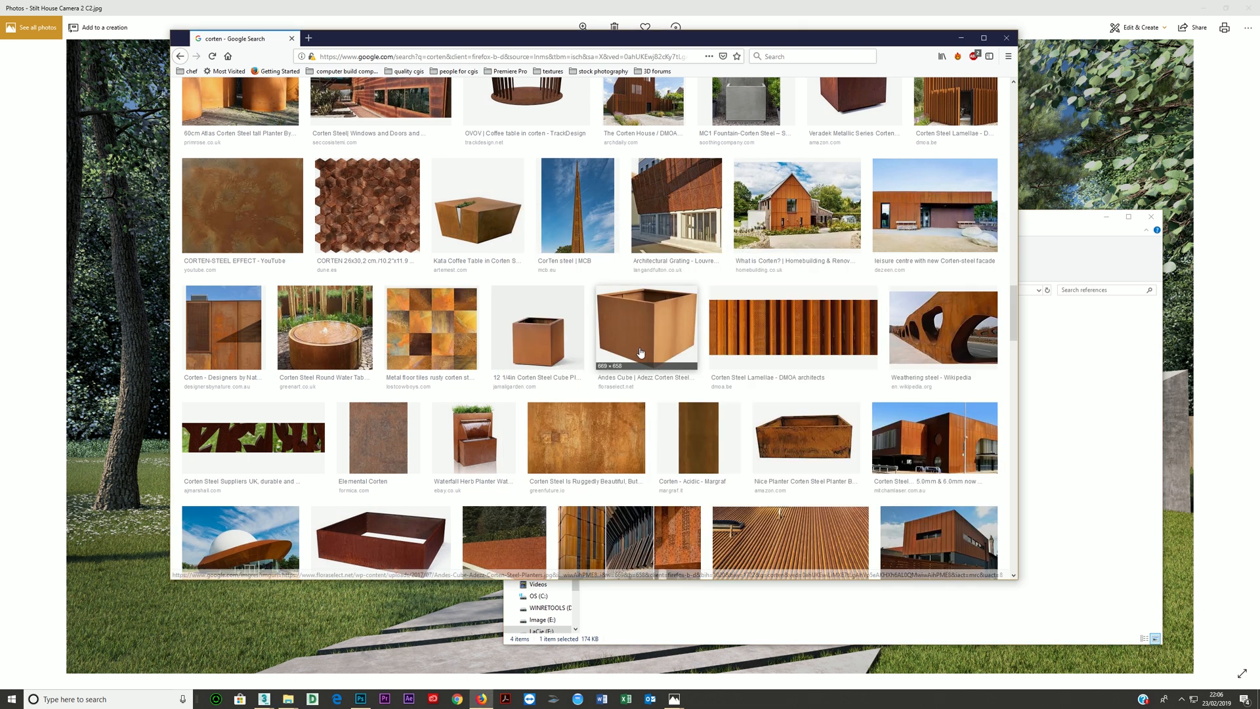
pyautogui.scroll(4, 606, 361)
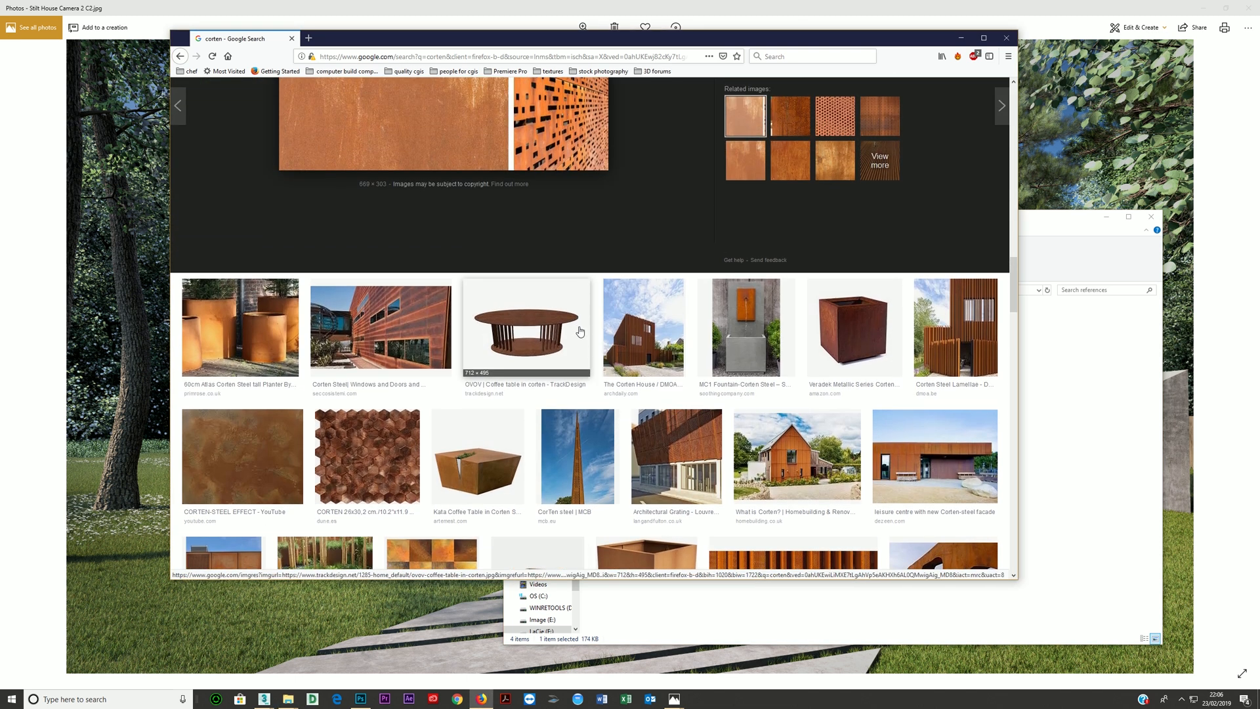
pyautogui.scroll(-5, 600, 360)
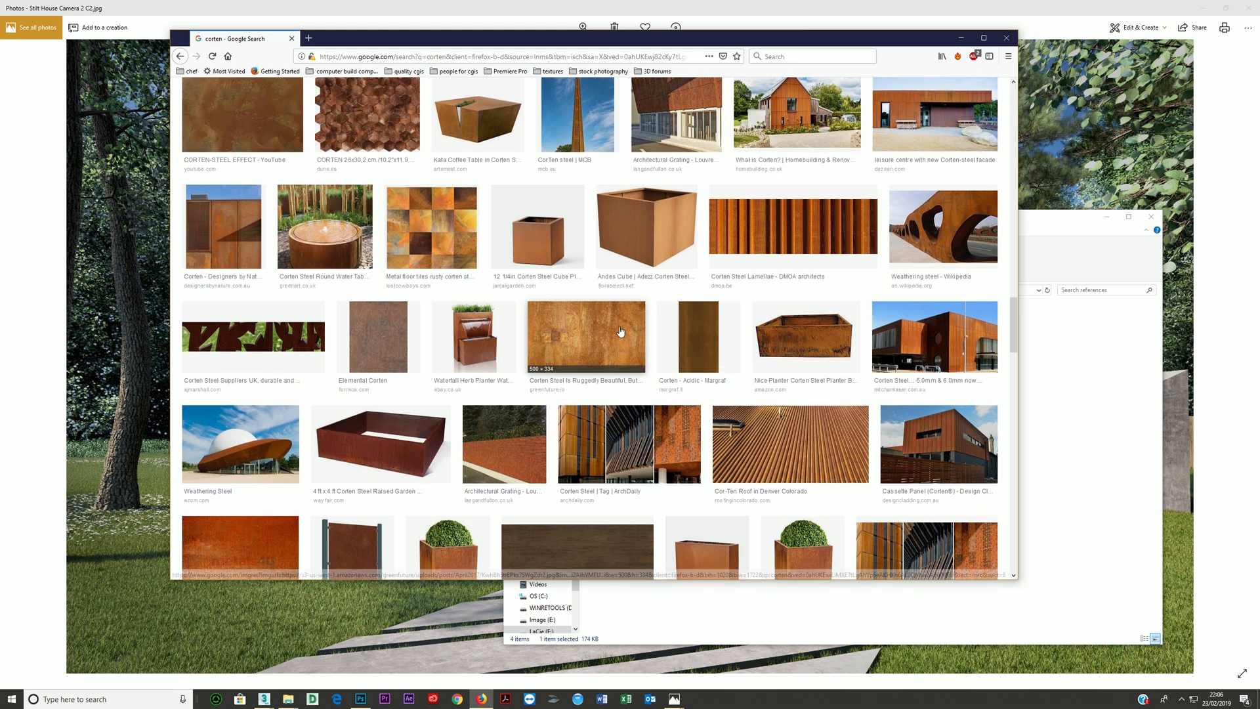
pyautogui.scroll(-2, 591, 335)
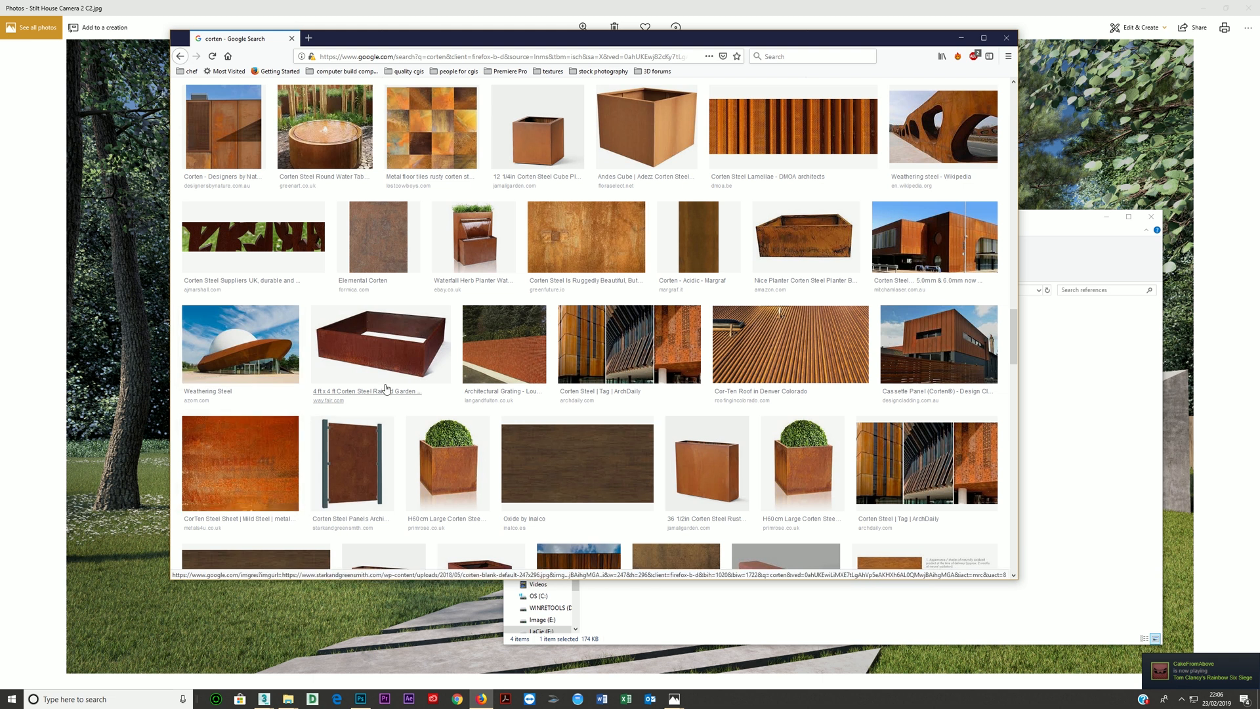
pyautogui.scroll(4, 605, 313)
pyautogui.scroll(2, 604, 313)
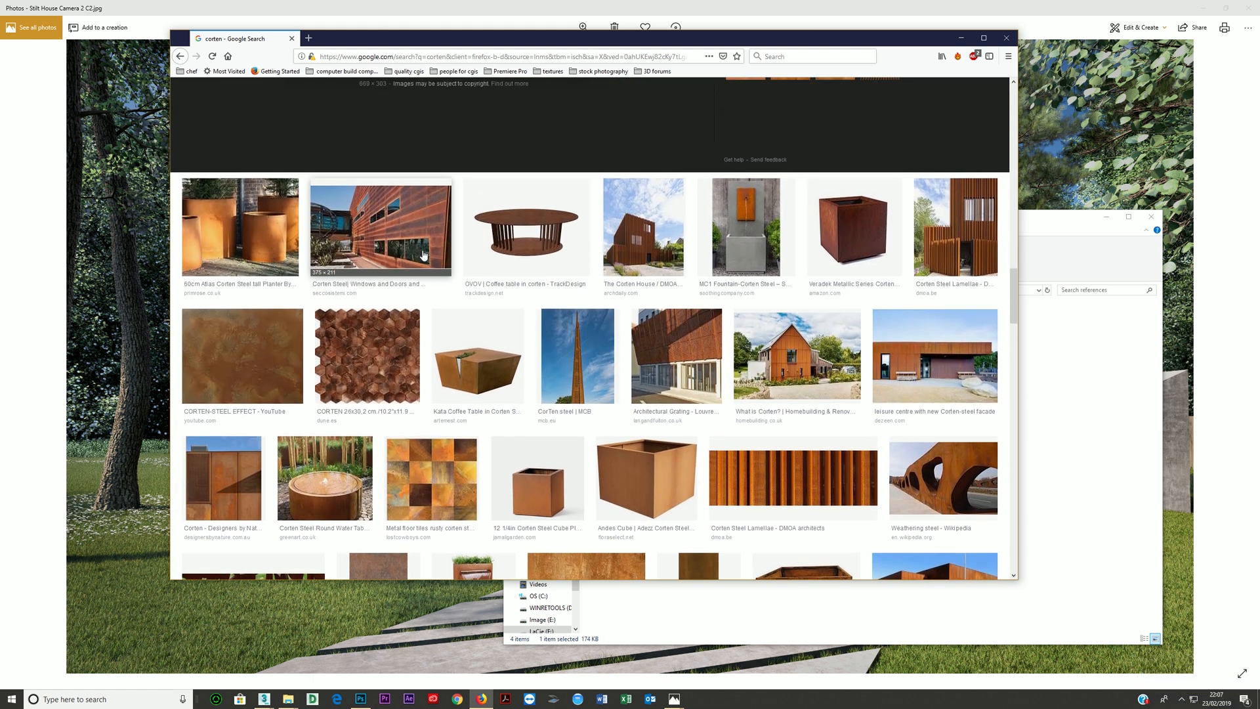
# - Preview the corten facade with windows and the angular IRSM 41 weathering steel walls
pyautogui.click(422, 236)
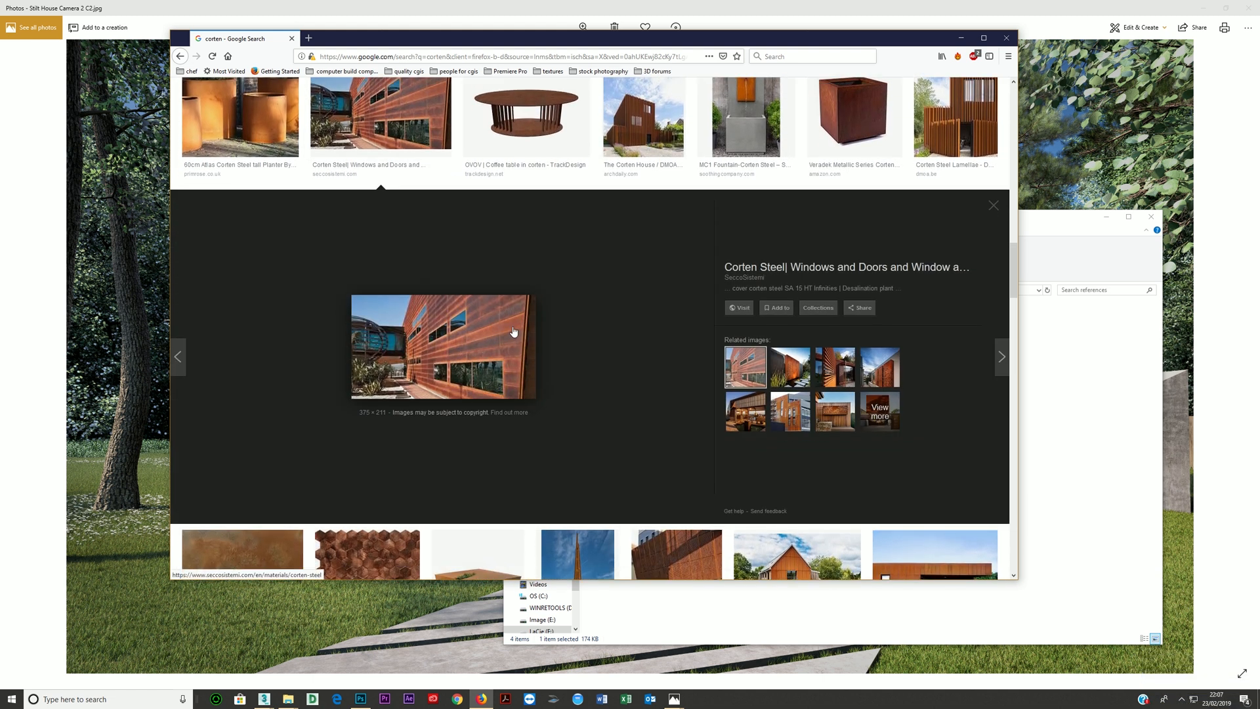
pyautogui.scroll(3, 455, 314)
pyautogui.scroll(5, 455, 314)
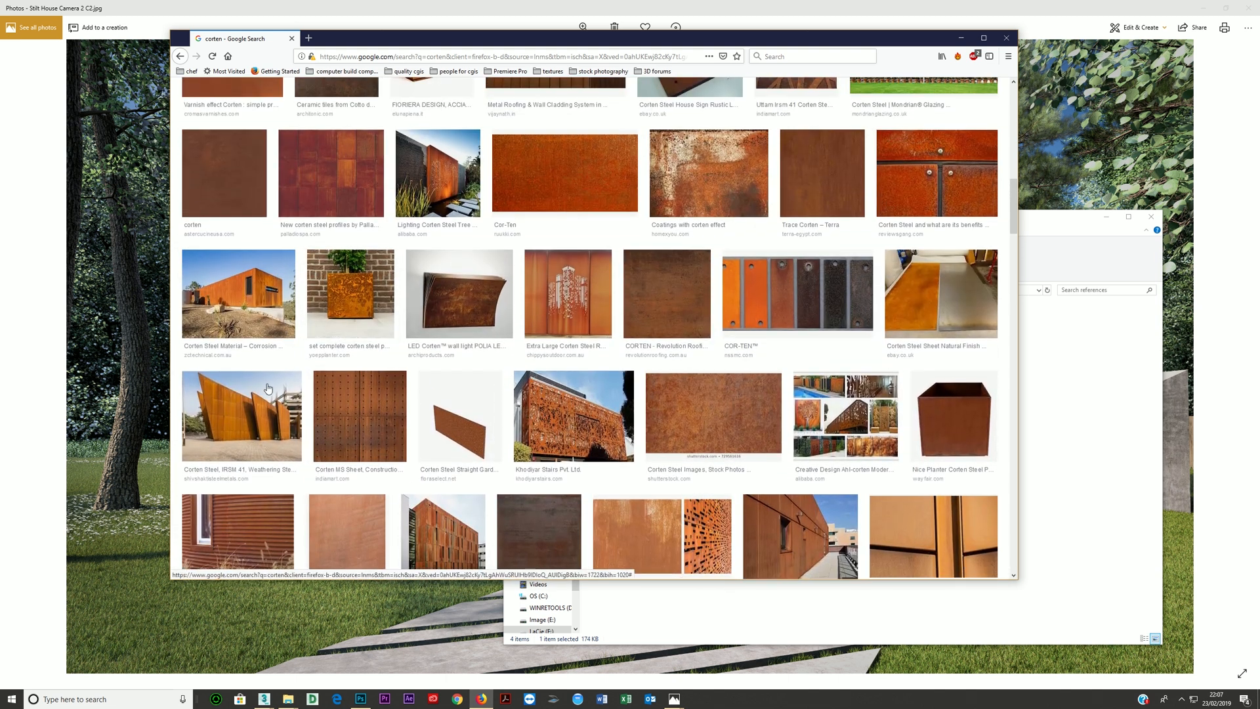
pyautogui.click(247, 415)
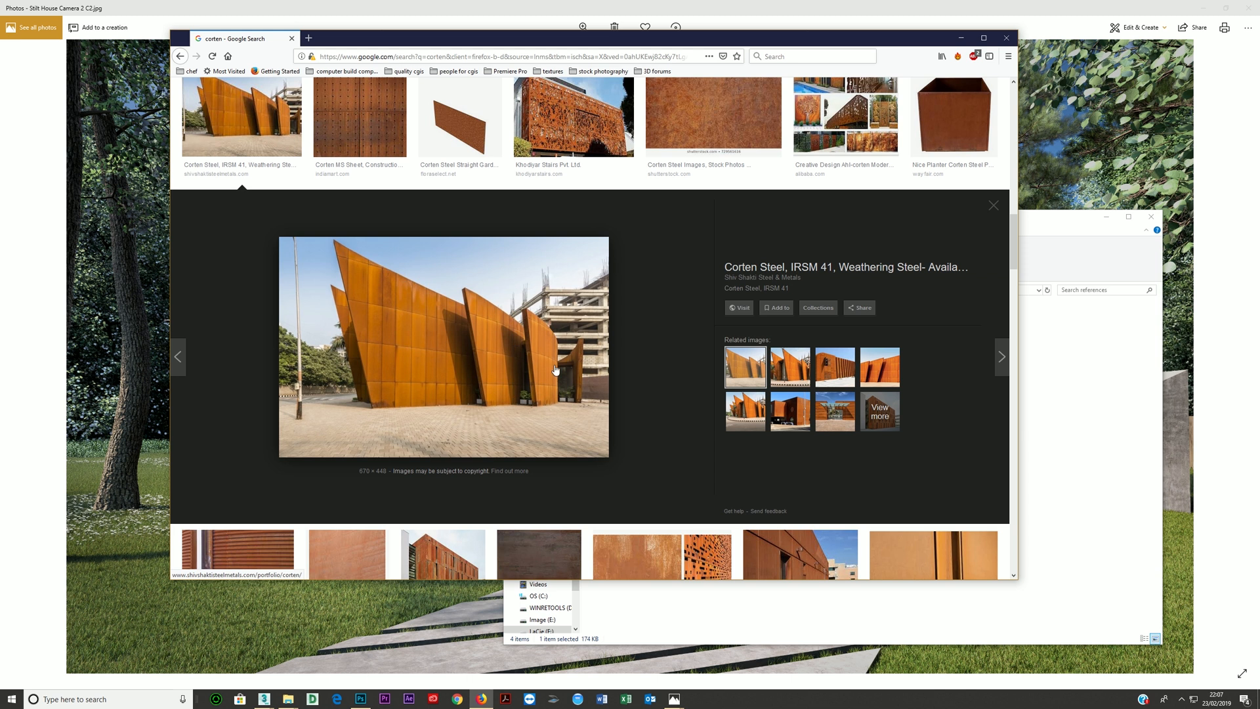
pyautogui.scroll(8, 589, 254)
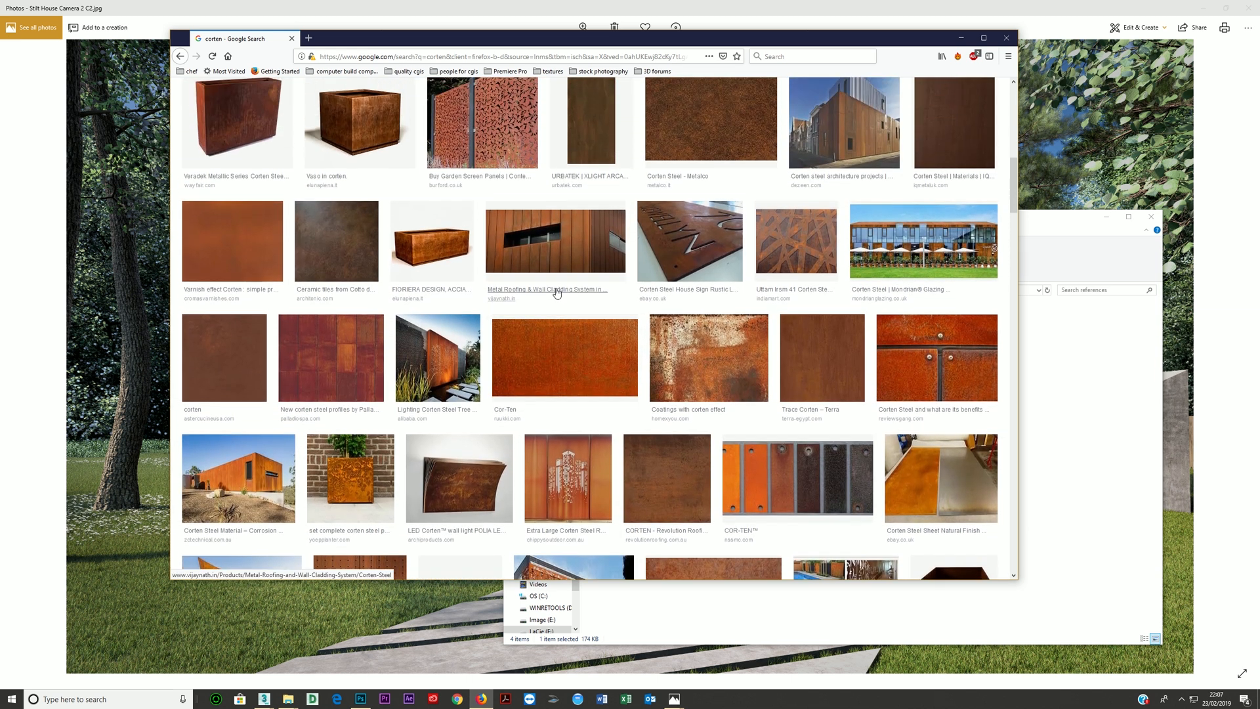
# - Preview the orange Ruukki Cor-Ten sheet and the multicoloured Palladio corten panels
pyautogui.click(561, 374)
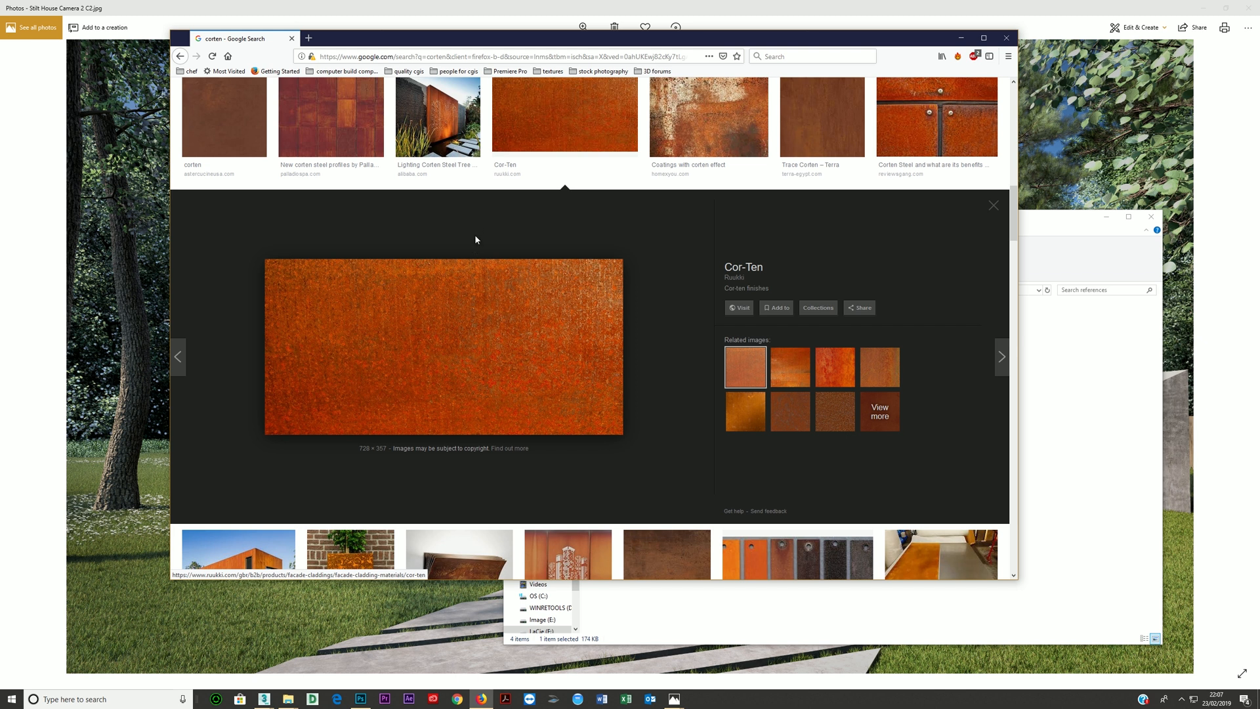
pyautogui.scroll(3, 459, 263)
pyautogui.click(371, 316)
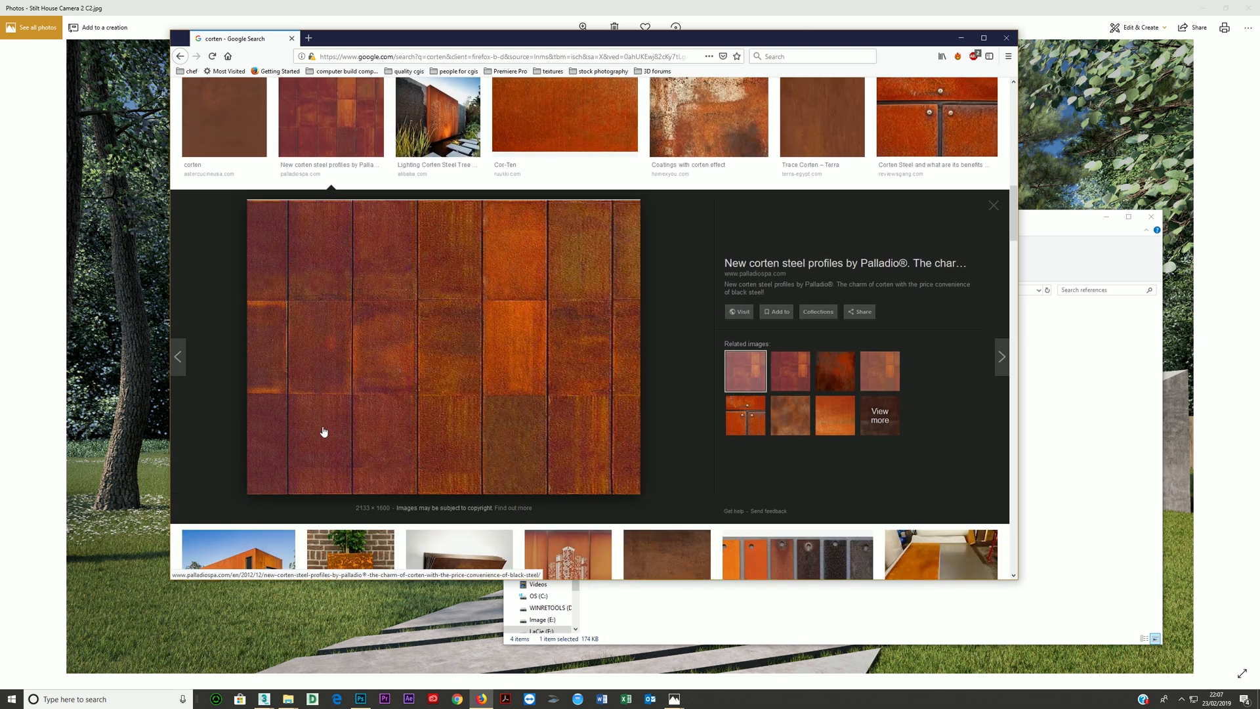
pyautogui.scroll(8, 393, 315)
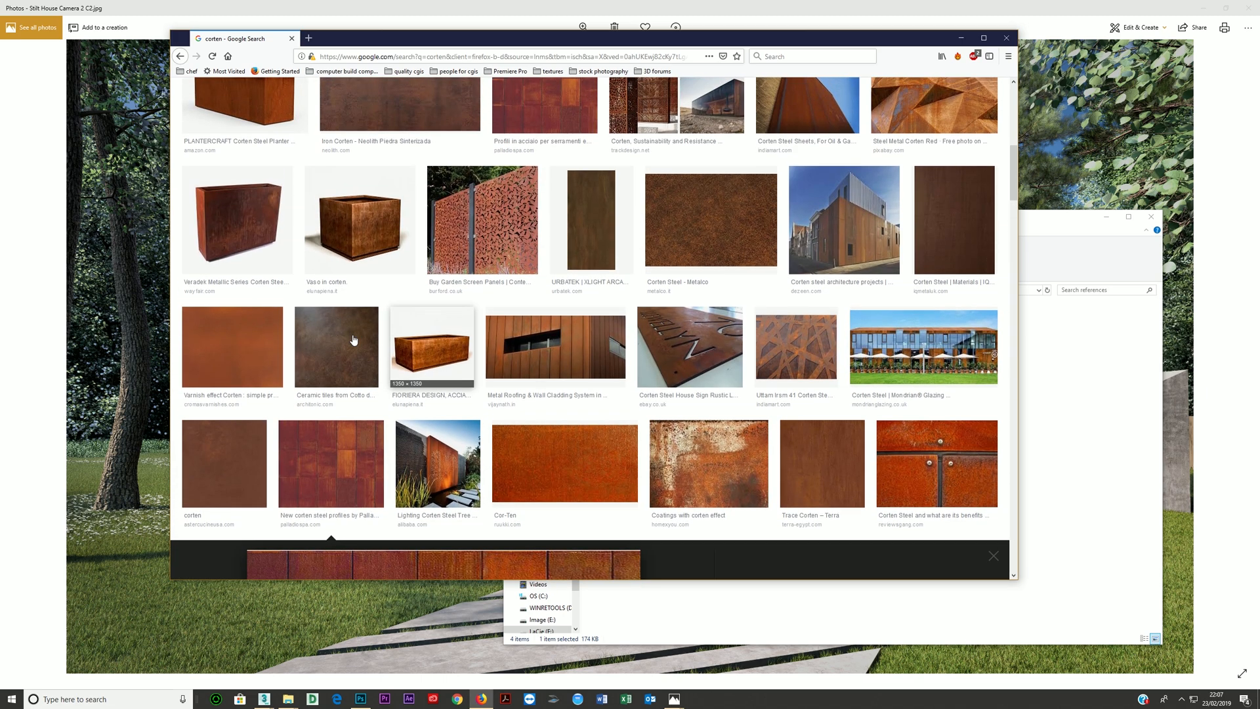
pyautogui.scroll(4, 304, 332)
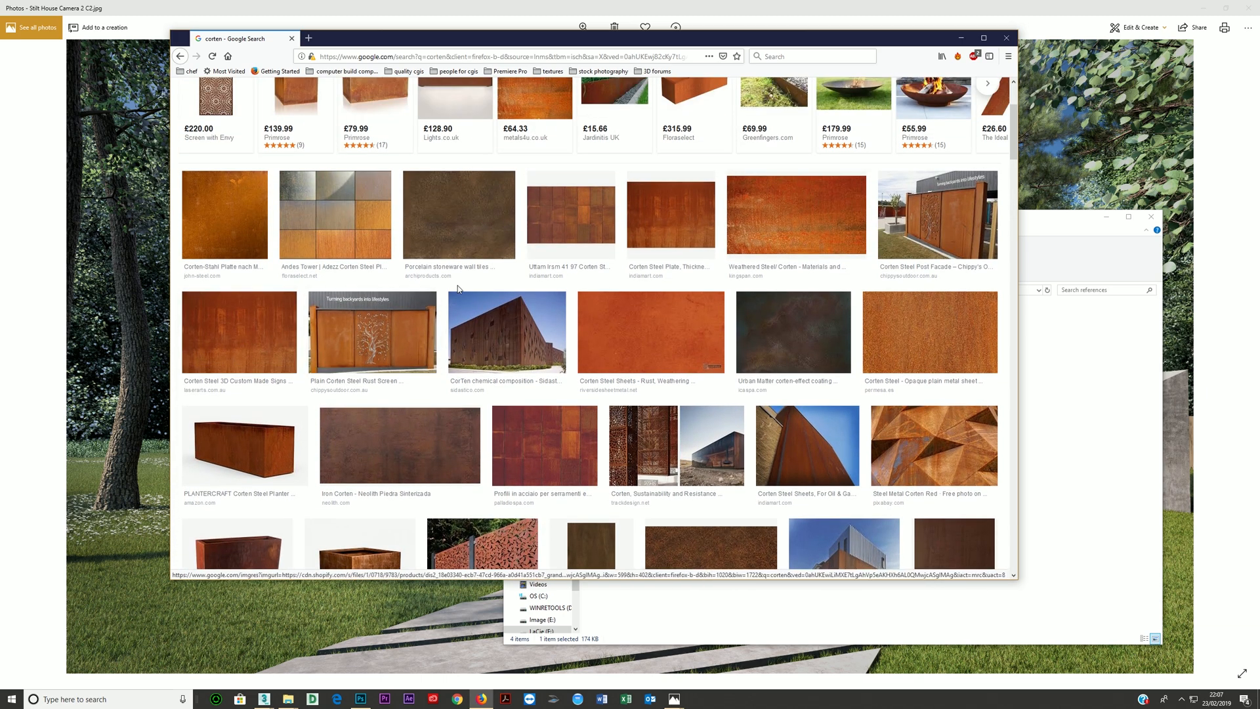
# - Preview the Riverside Sheet Metal rust sheet and compare it with the first rows of corten images
pyautogui.click(639, 324)
pyautogui.scroll(1, 616, 278)
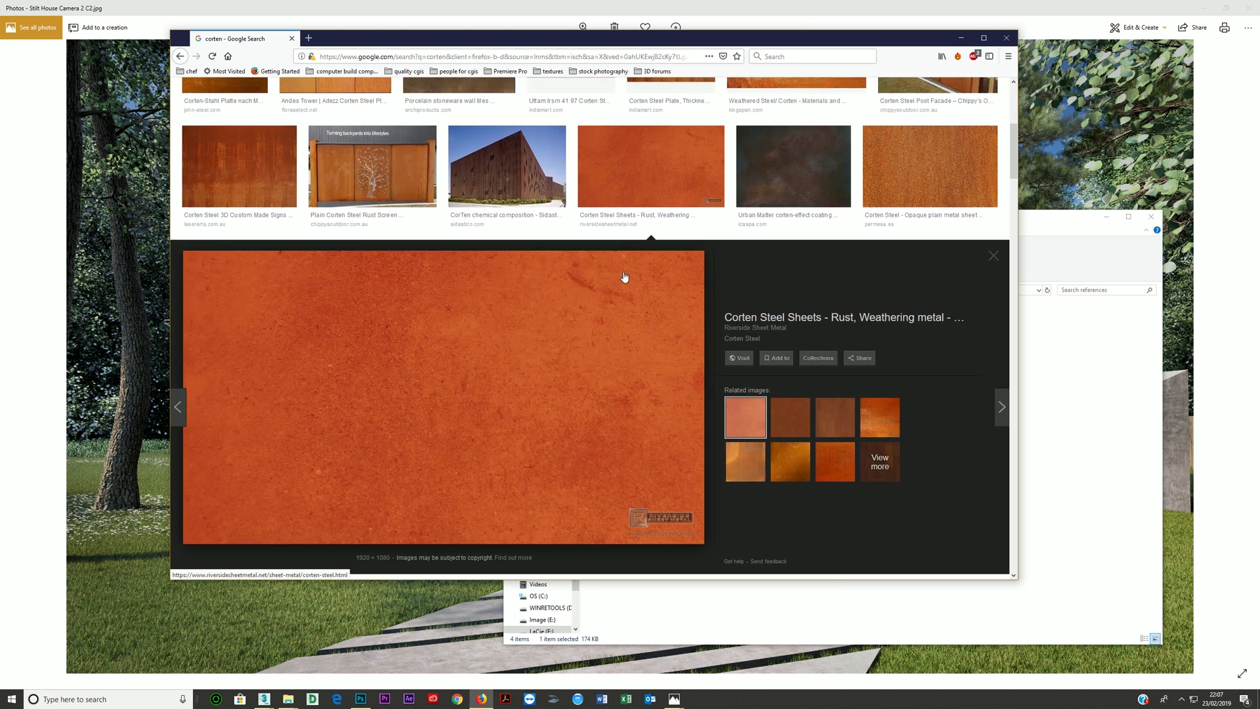
pyautogui.scroll(4, 624, 276)
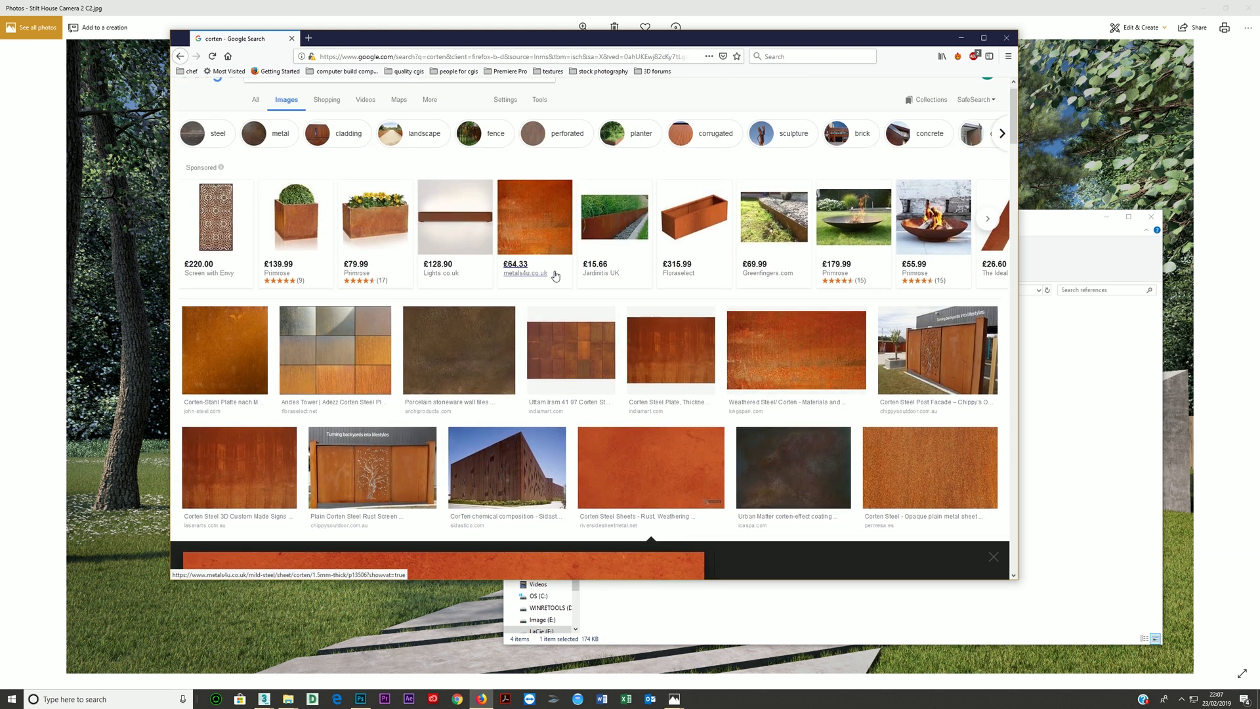
pyautogui.scroll(-3, 633, 286)
pyautogui.scroll(1, 640, 289)
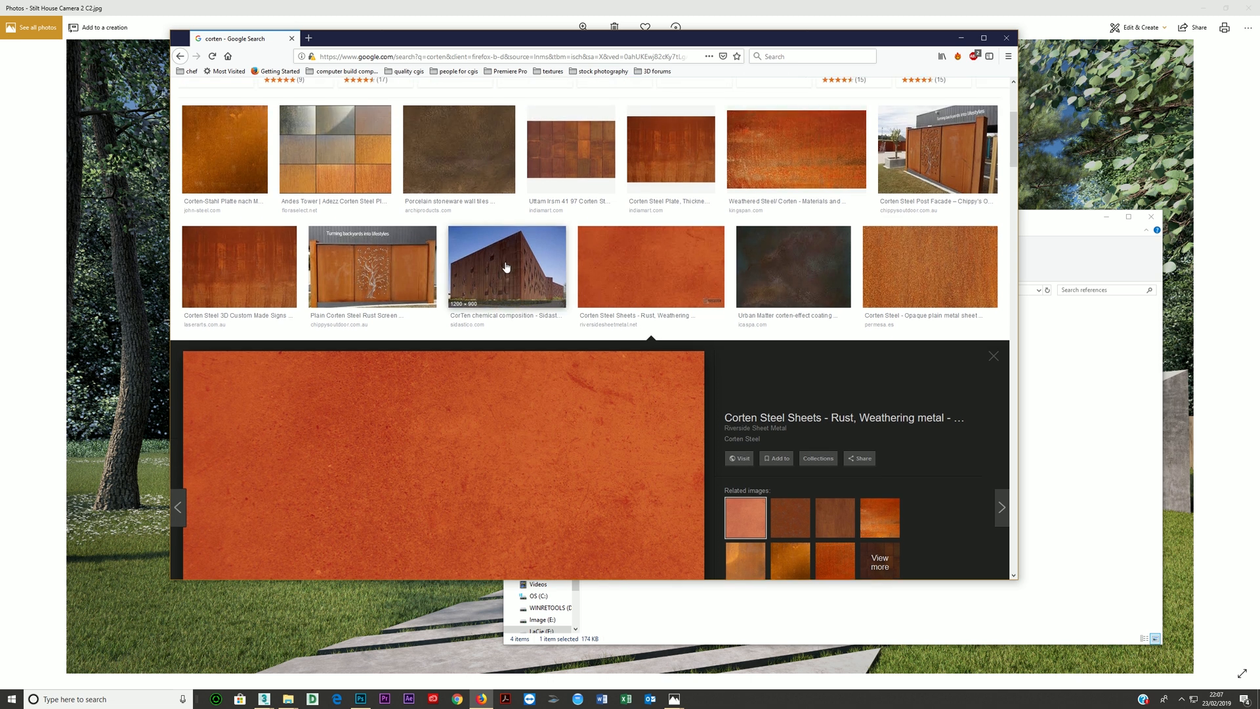
# - Preview the Sidastico CorTen building in the image results and its related Dezeen photo of architecture in Leiden
pyautogui.click(506, 276)
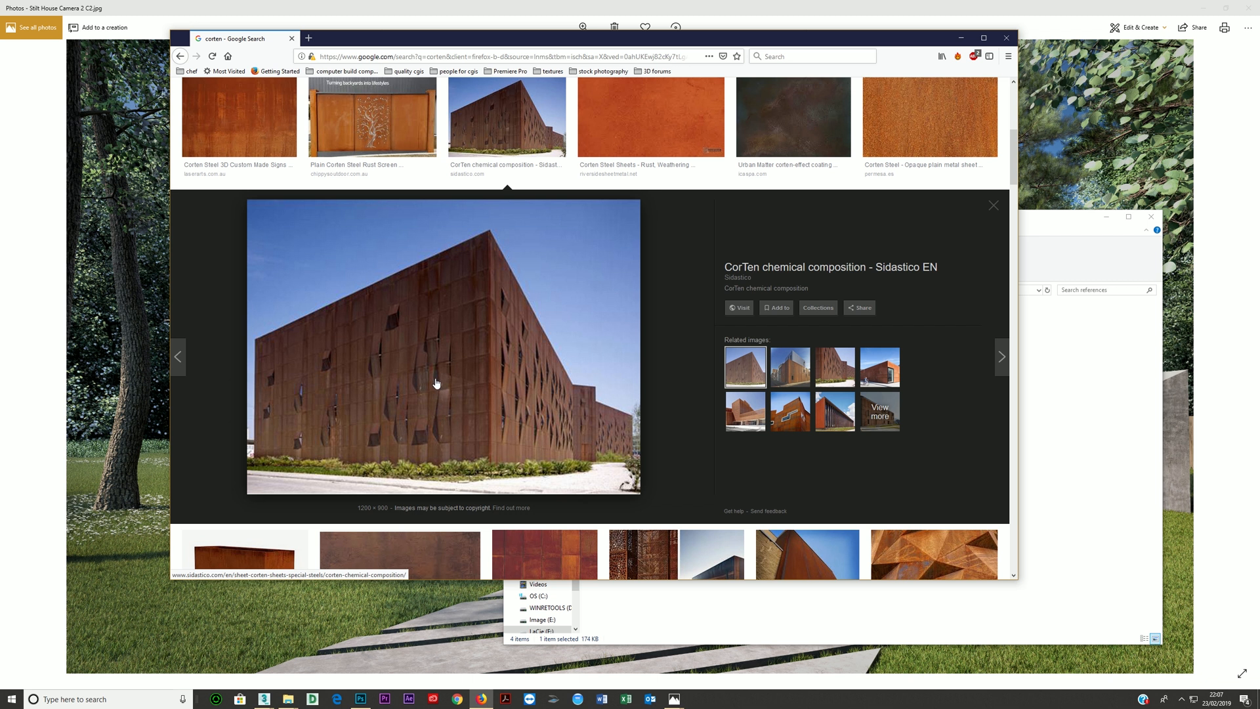
pyautogui.click(790, 367)
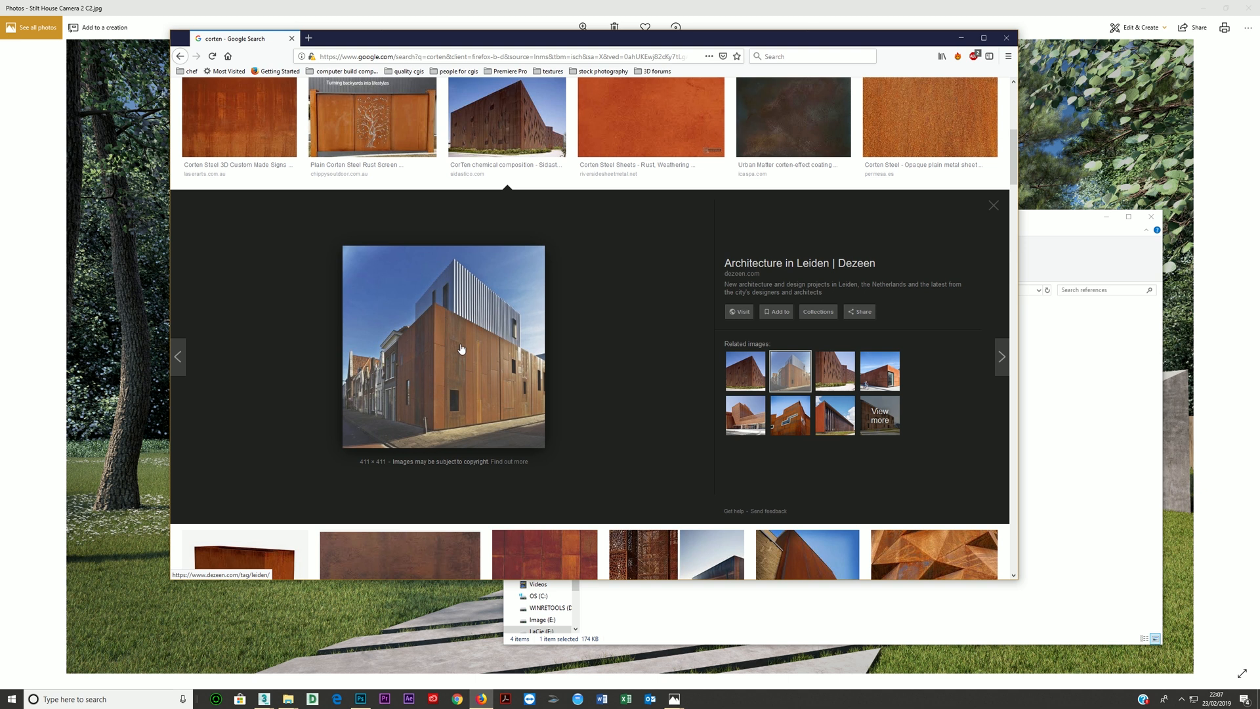
# - Browse further through the corten image results and preview the Multipanel Linda Barker panel and the A Quick Guide to Corten wall
pyautogui.scroll(-3, 462, 349)
pyautogui.scroll(-2, 460, 331)
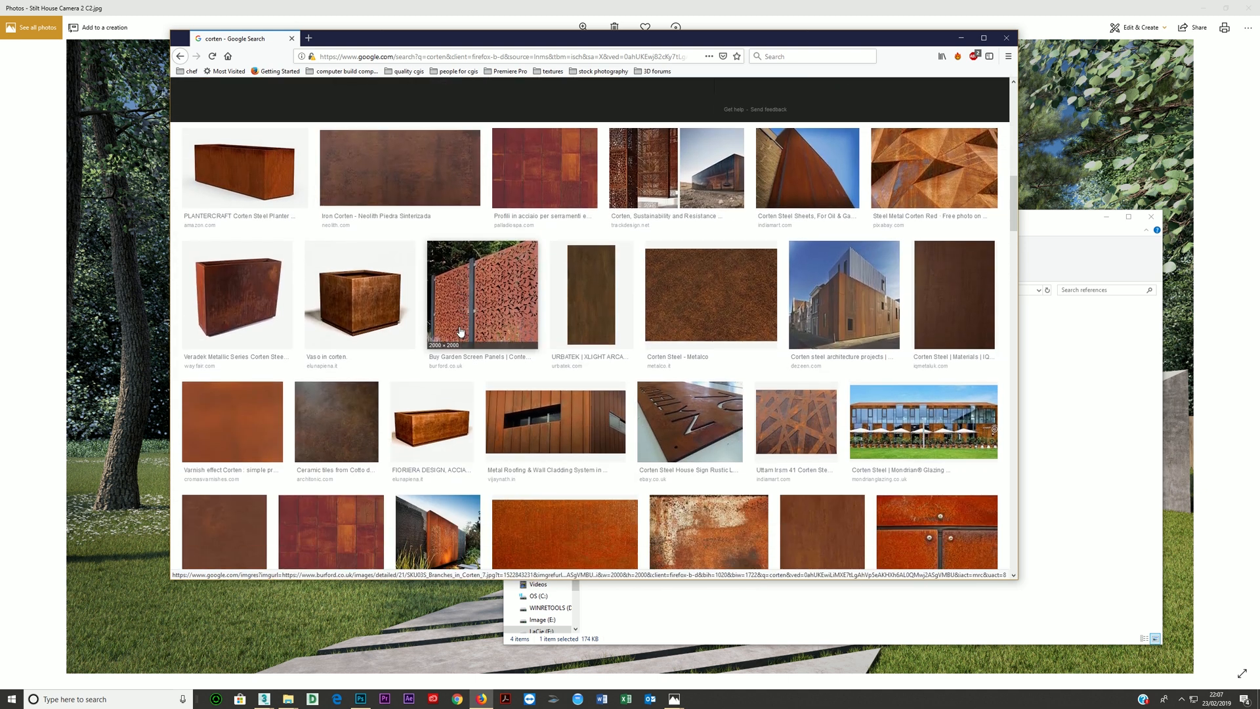
pyautogui.scroll(-10, 461, 331)
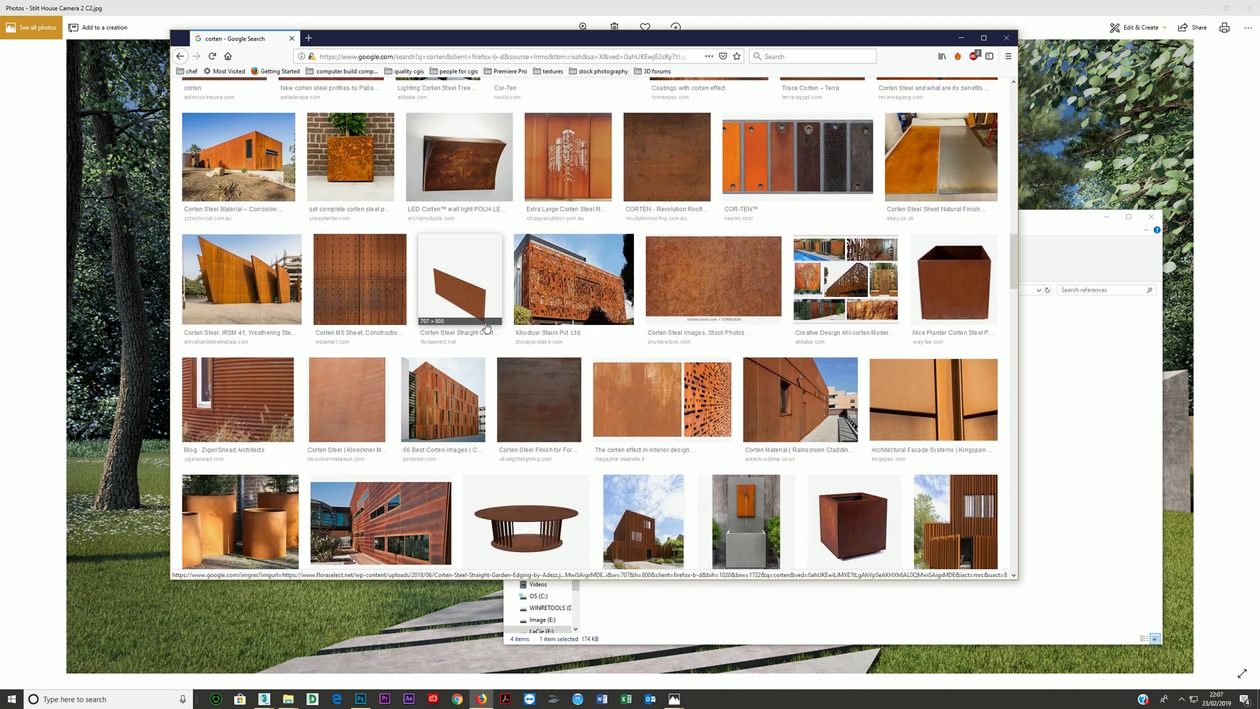
pyautogui.scroll(-6, 449, 323)
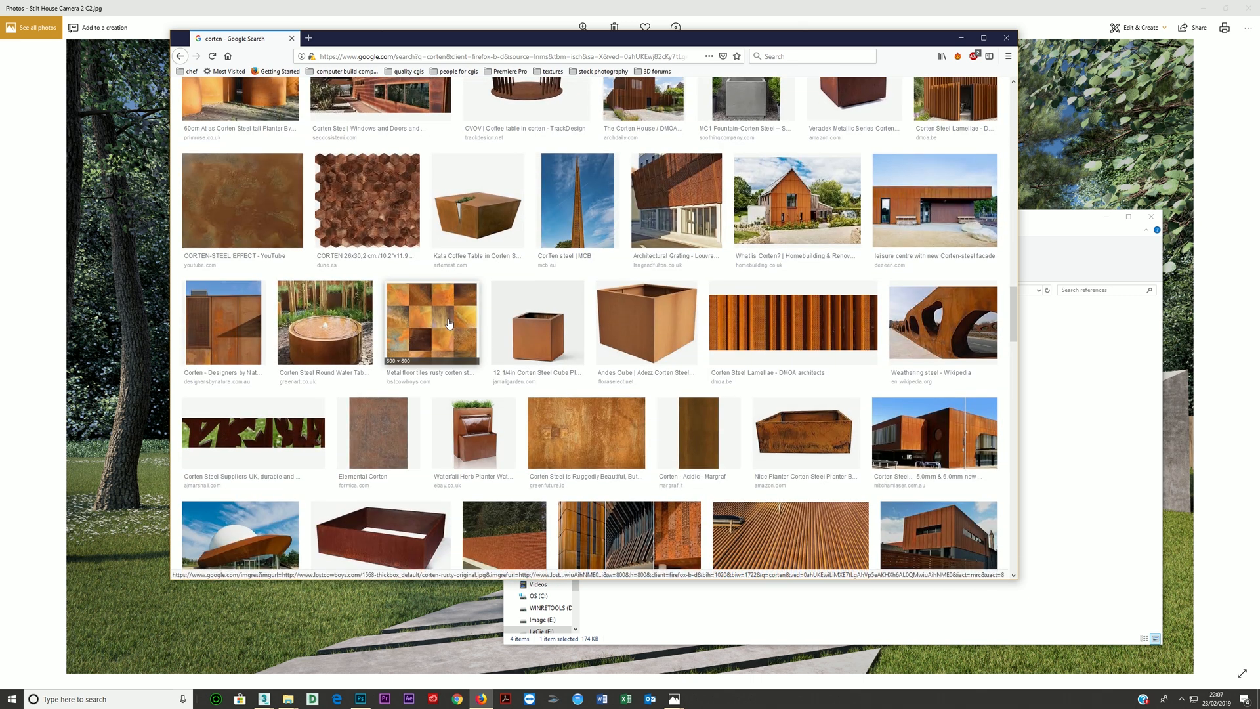
pyautogui.scroll(-3, 448, 323)
pyautogui.click(542, 336)
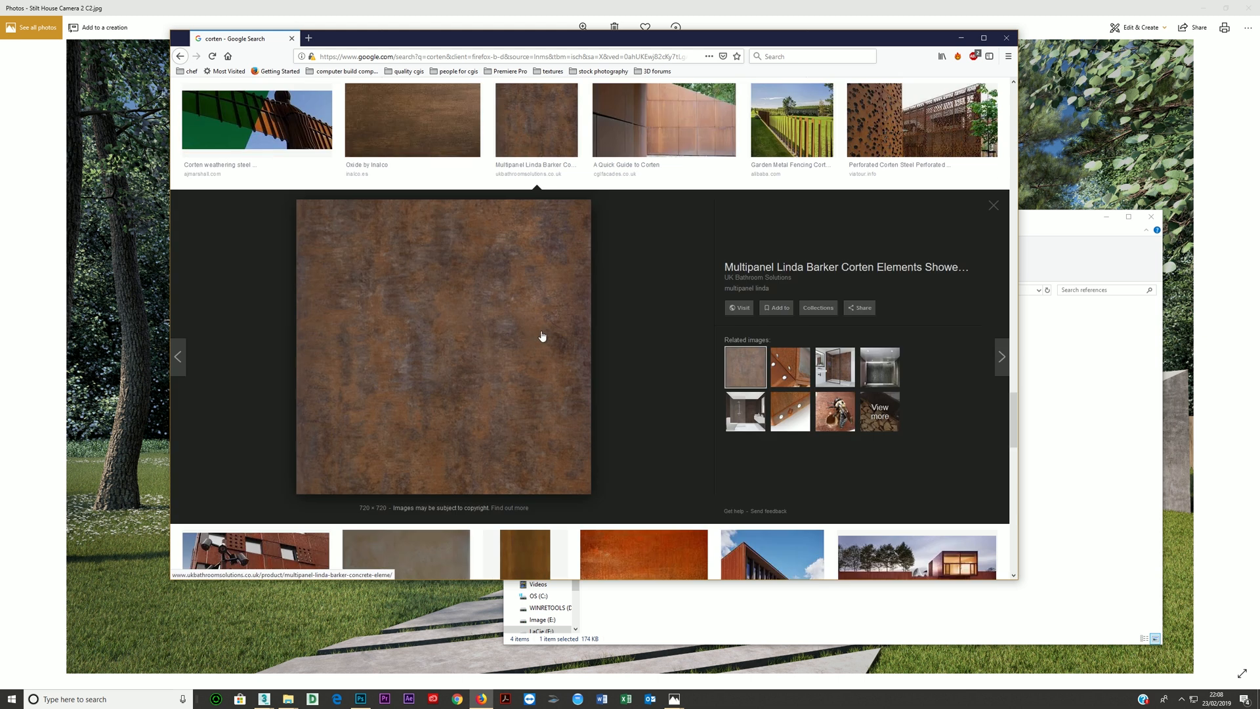
pyautogui.click(627, 128)
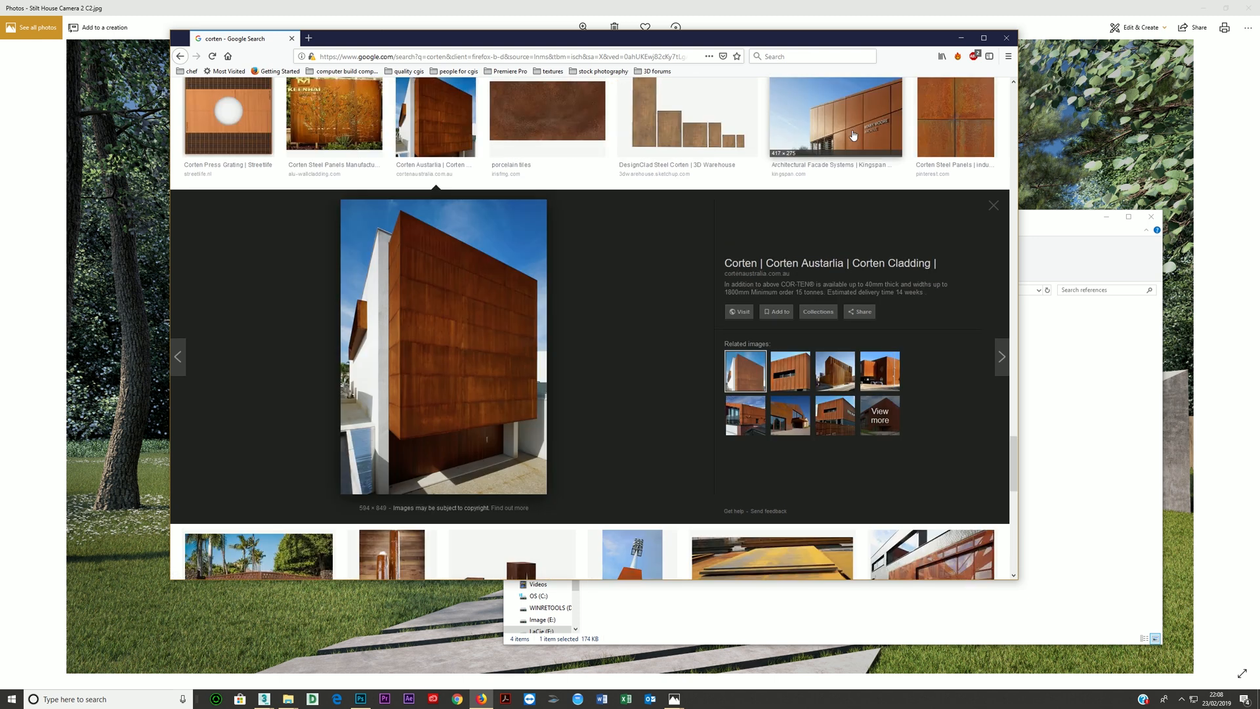
pyautogui.scroll(3, 904, 121)
# - Minimise the browser and view the saved references 3-House-angled, coverlam-lava-lava-corten-1-b and Trace-A7-Corten
pyautogui.click(961, 38)
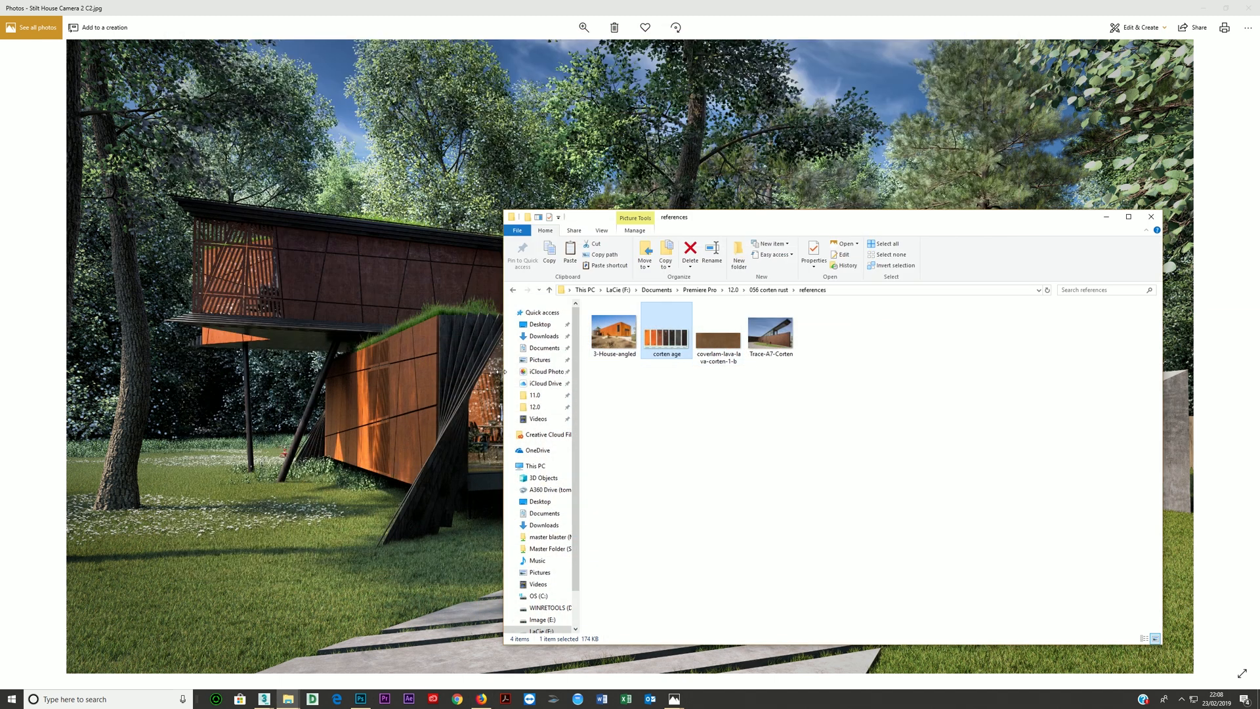
pyautogui.doubleClick(634, 346)
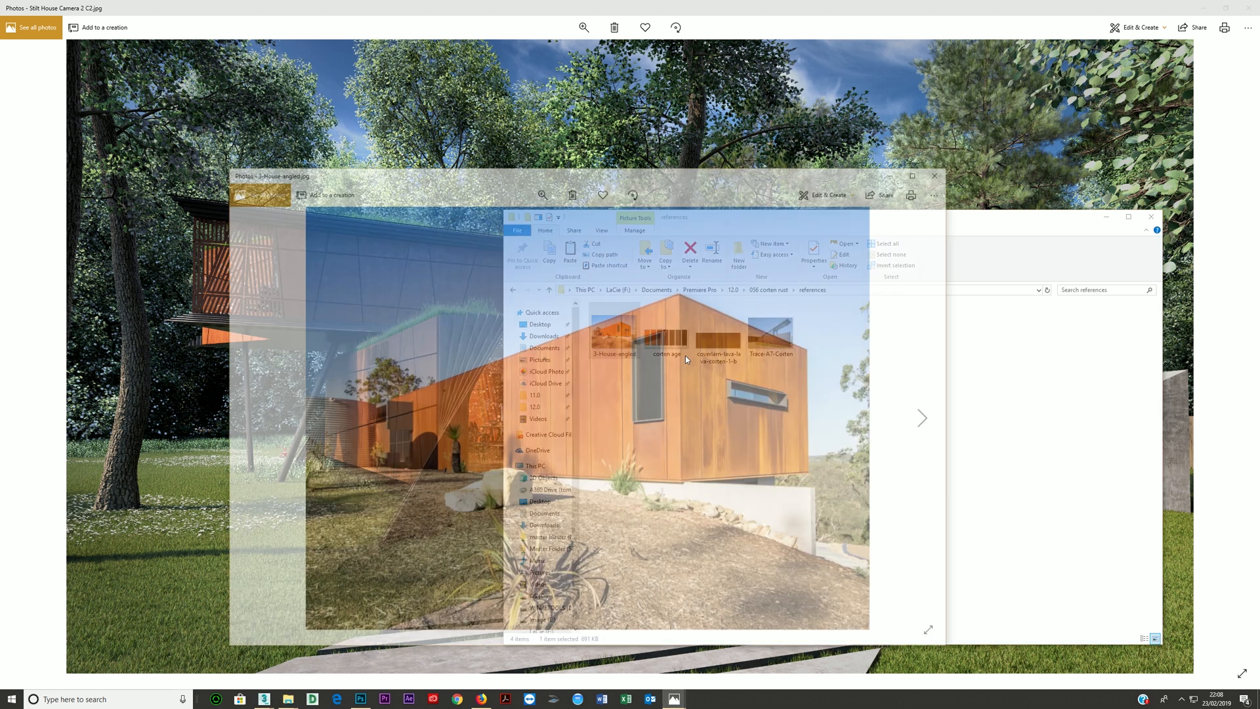
pyautogui.press('Right')
pyautogui.press('Right')
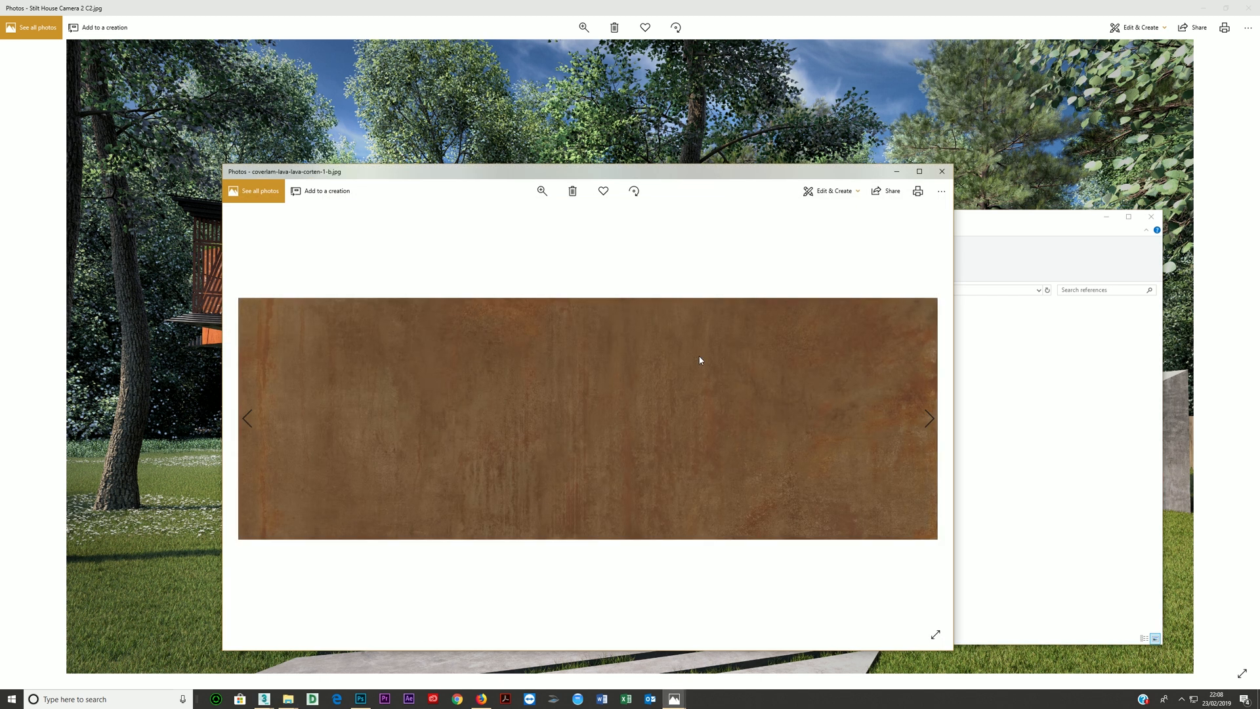
pyautogui.click(920, 172)
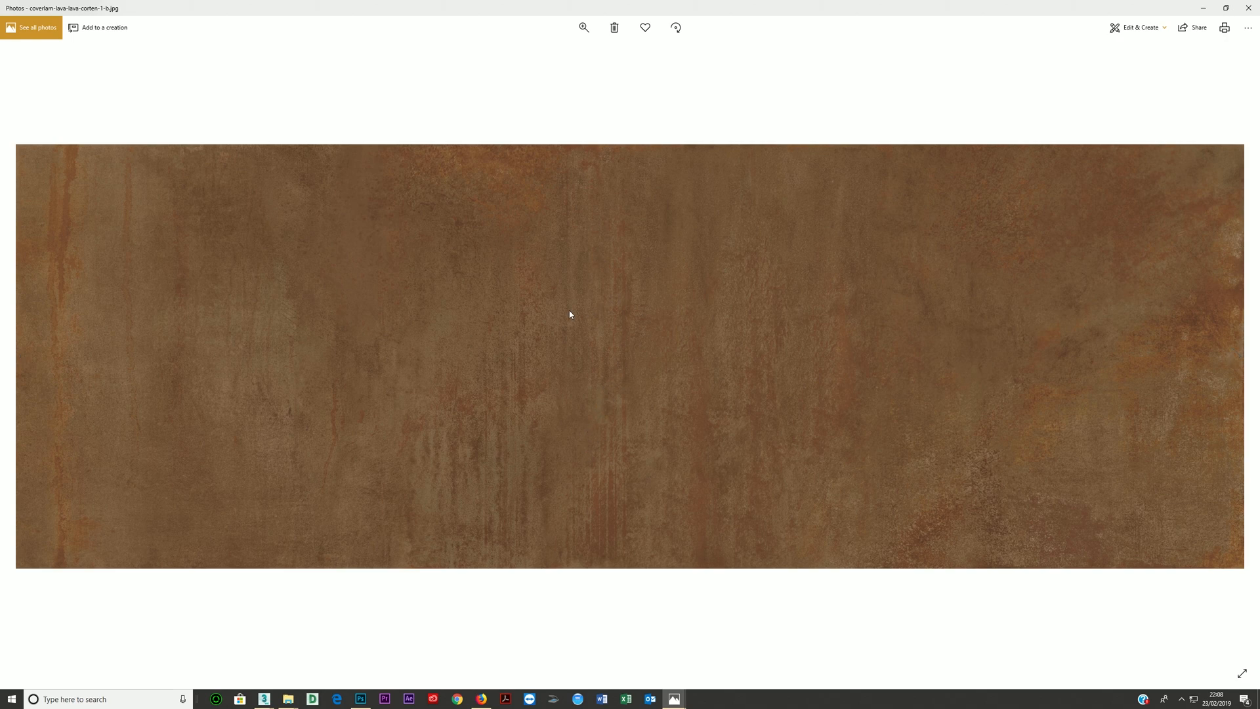
pyautogui.click(1248, 7)
pyautogui.doubleClick(781, 346)
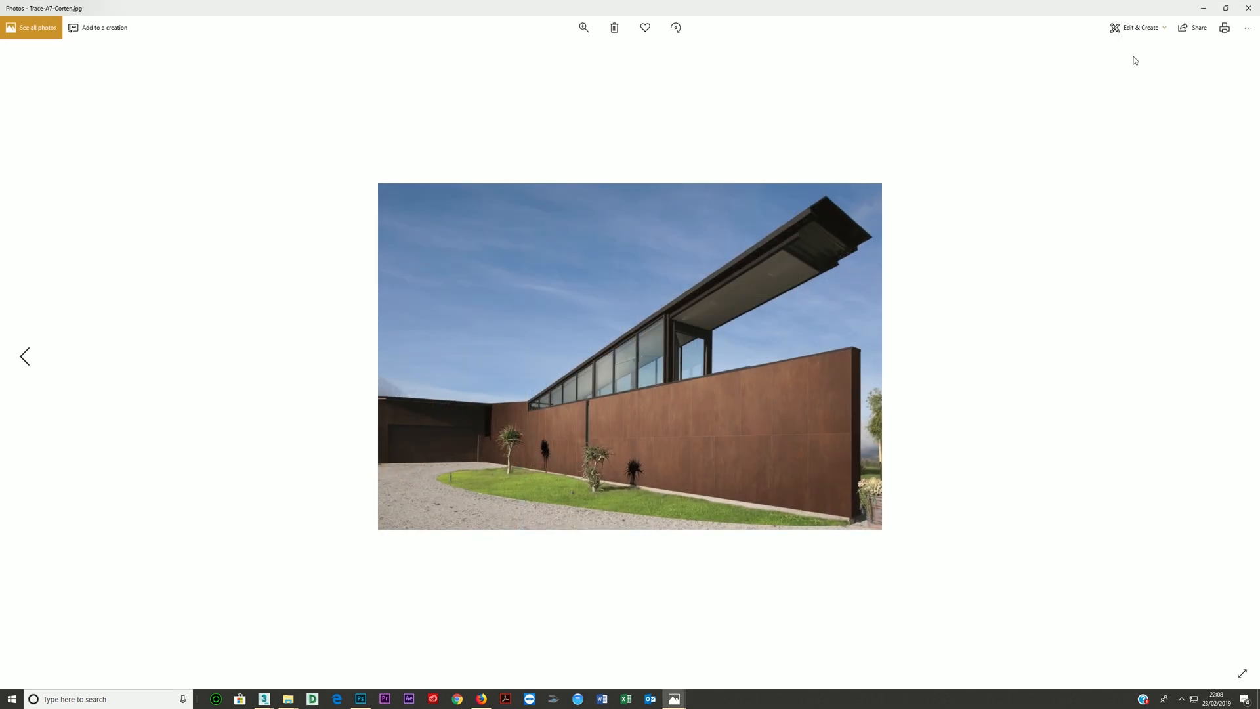
pyautogui.click(1248, 8)
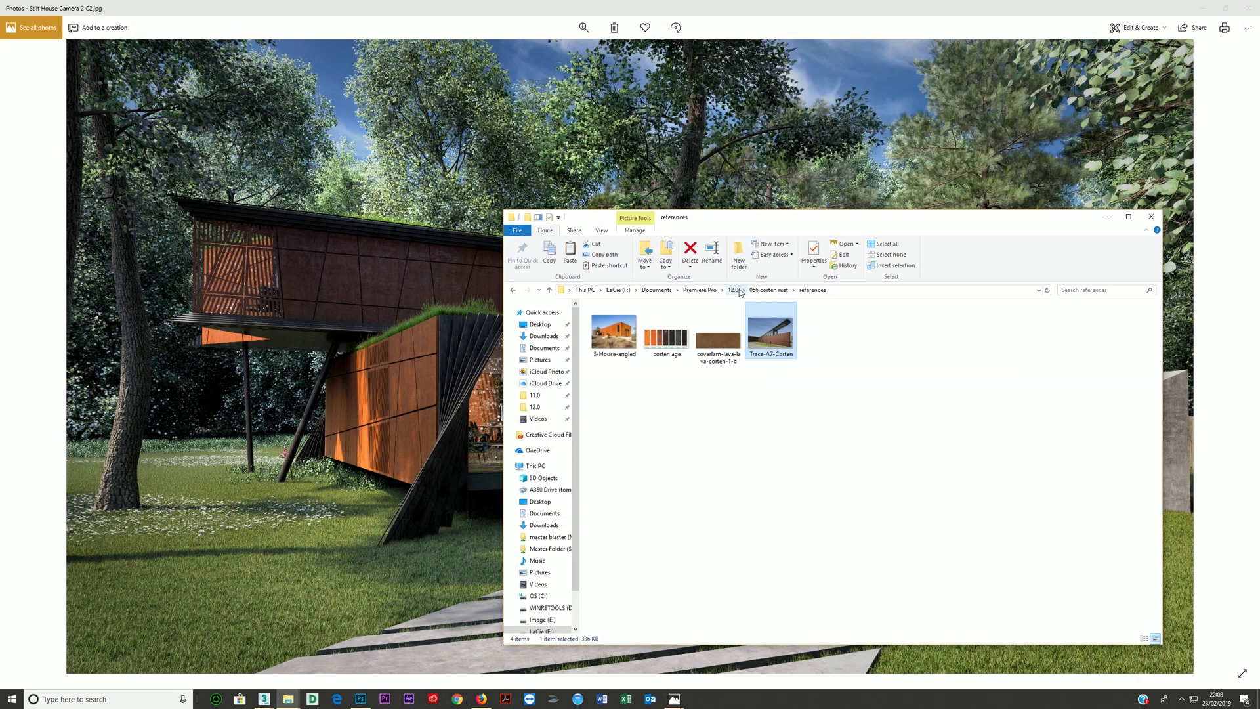
# - Switch to Photoshop and inspect the Corten Steel3 seamless.jpg texture up close
pyautogui.click(361, 699)
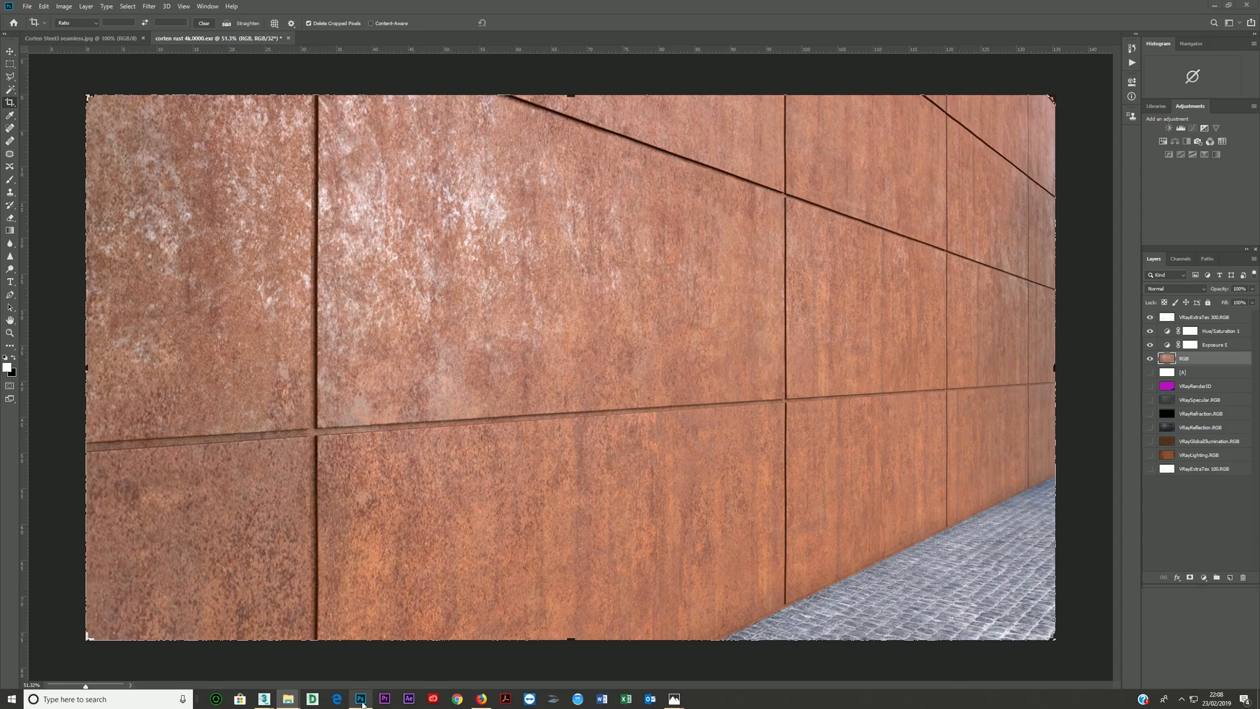
pyautogui.click(85, 38)
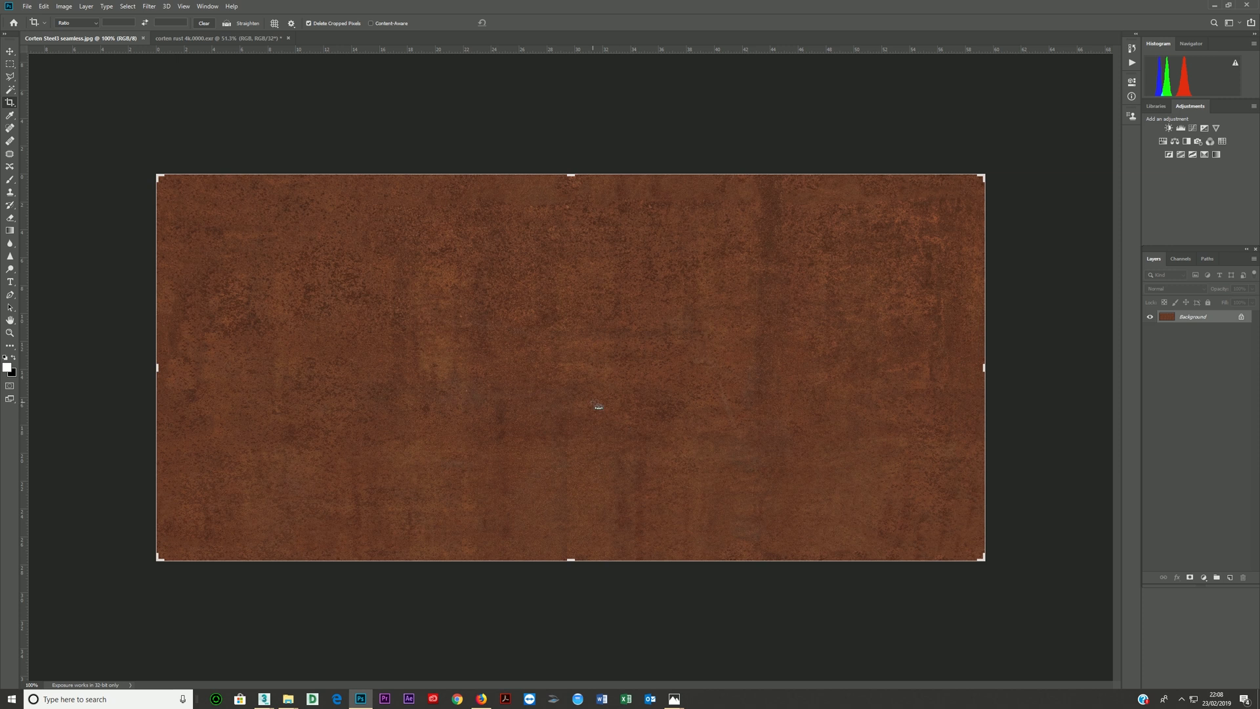
pyautogui.scroll(5, 586, 412)
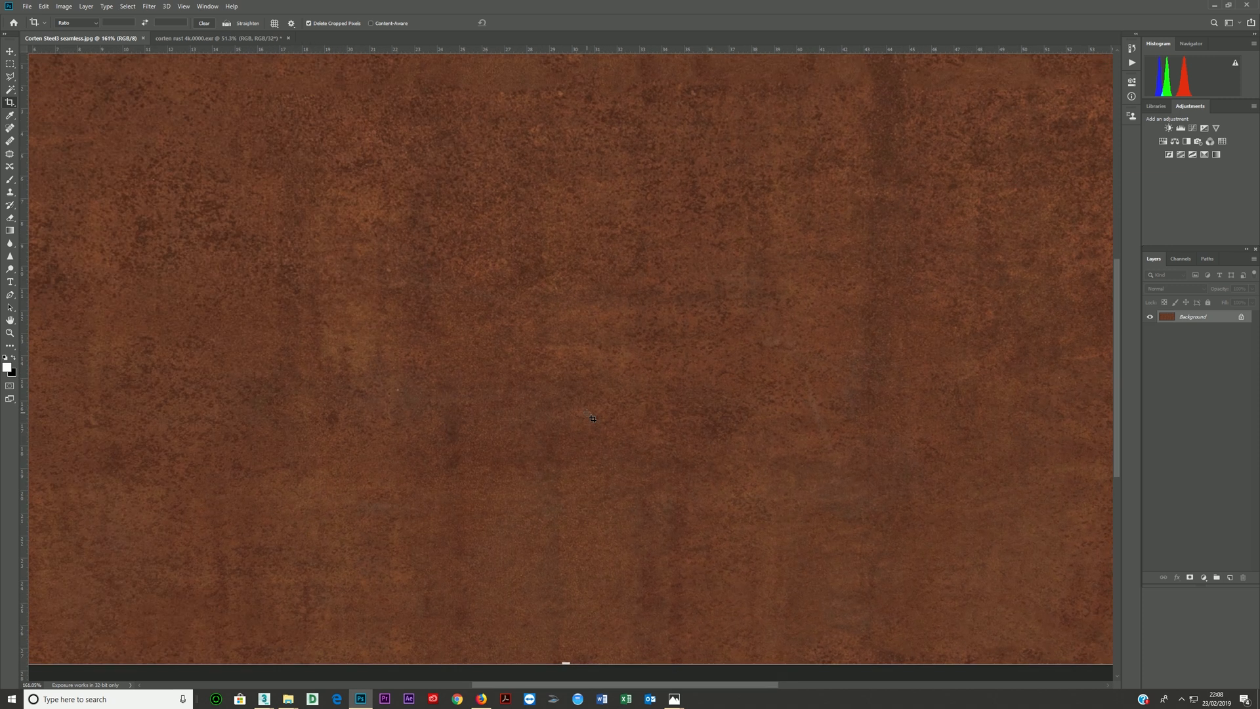
pyautogui.scroll(-5, 587, 412)
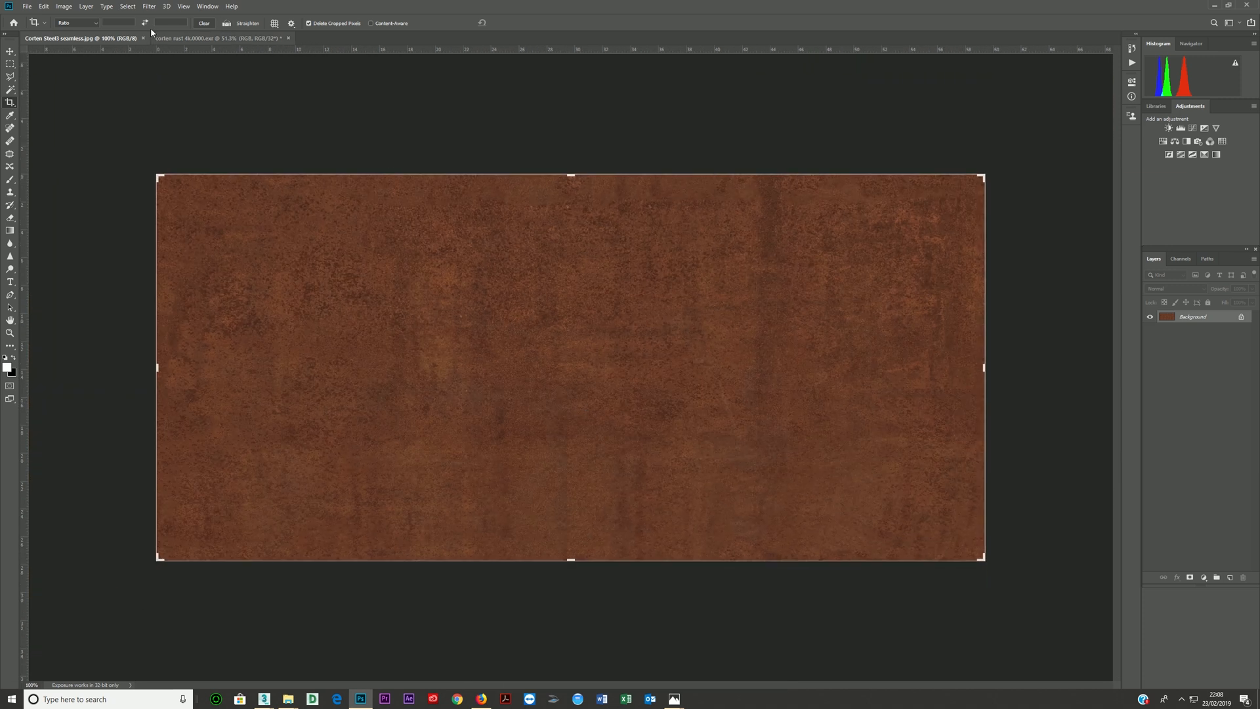
# - Check the seamless corten texture's image size without changing it, and examine its surface detail again
pyautogui.click(64, 5)
pyautogui.click(73, 80)
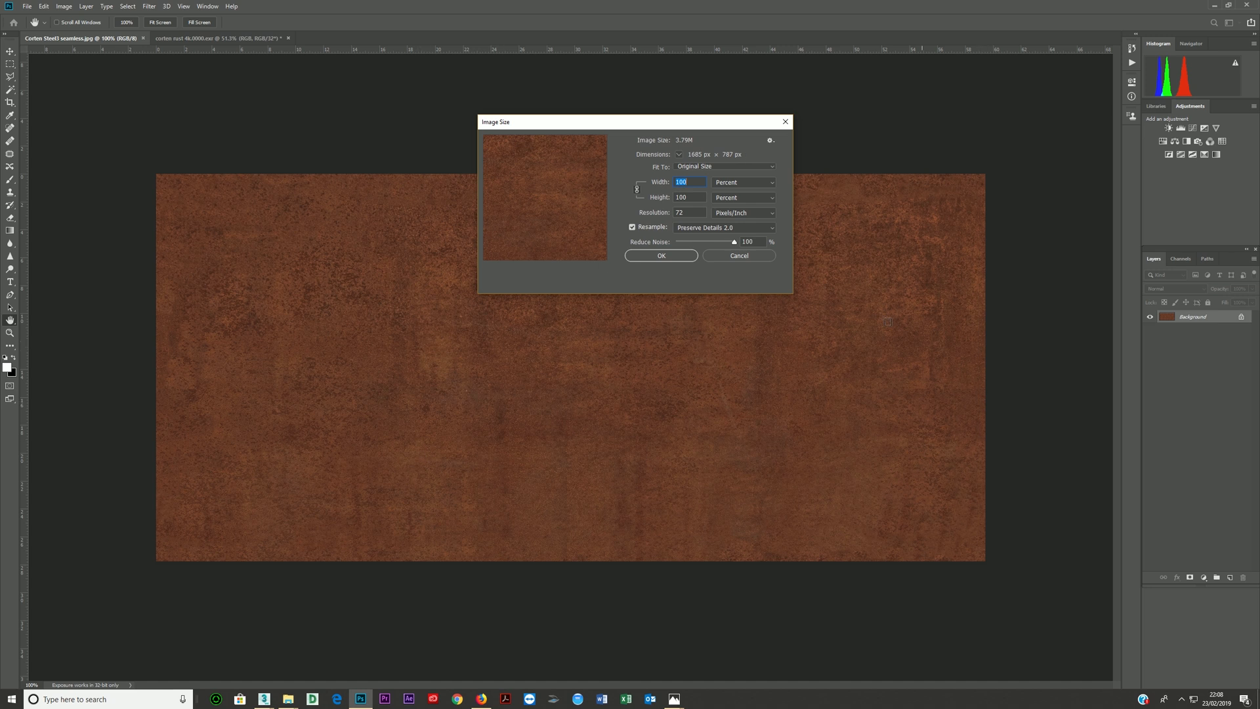
pyautogui.click(738, 256)
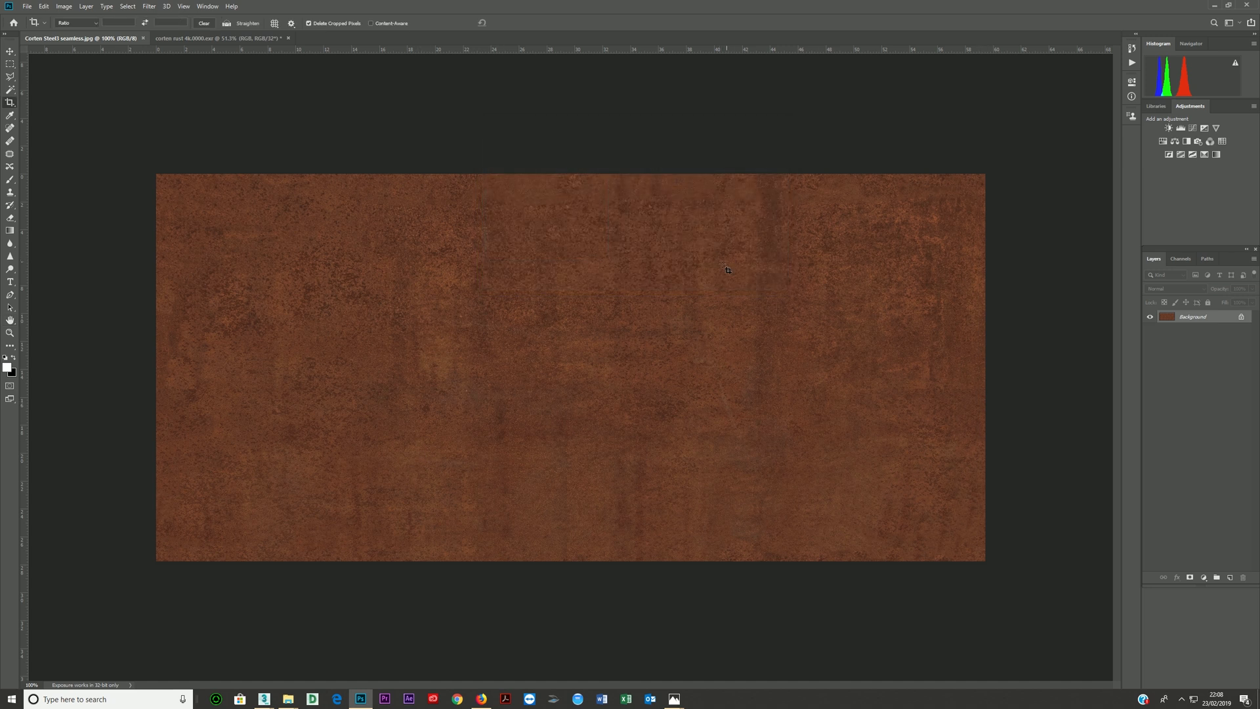
pyautogui.keyDown('alt'); pyautogui.scroll(10, 578, 357); pyautogui.keyUp('alt')
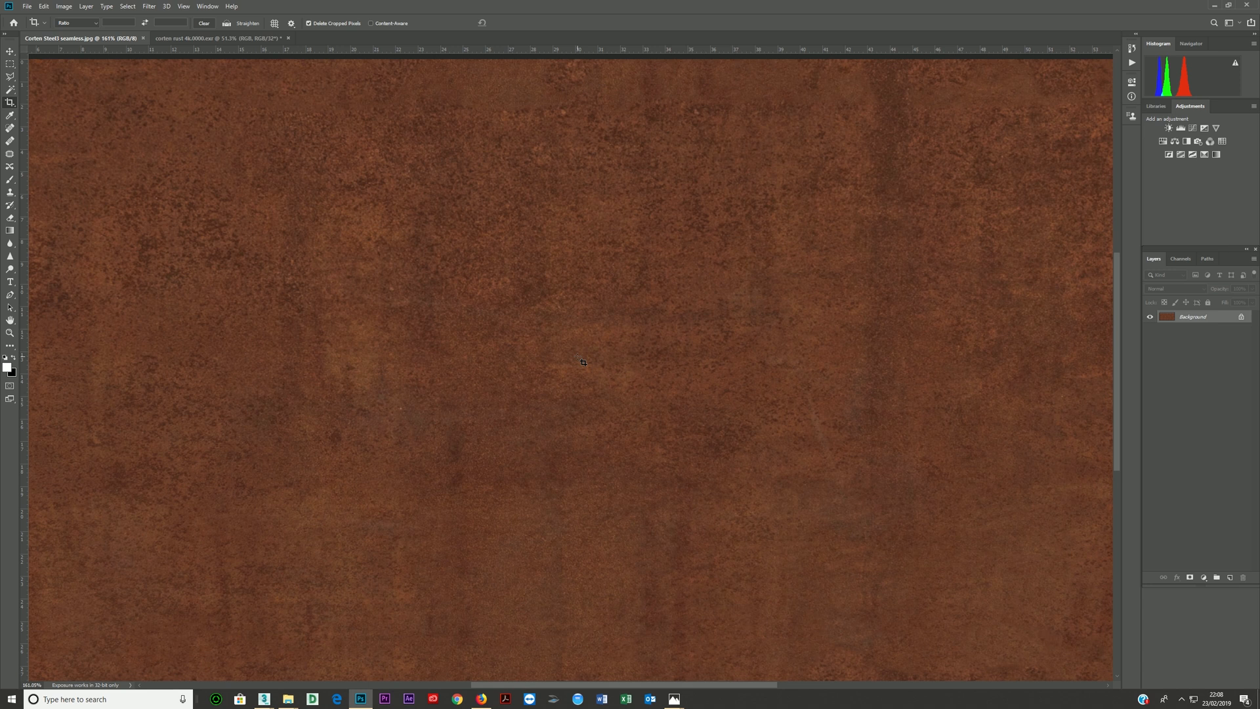
pyautogui.keyDown('alt'); pyautogui.scroll(-10, 583, 360); pyautogui.keyUp('alt')
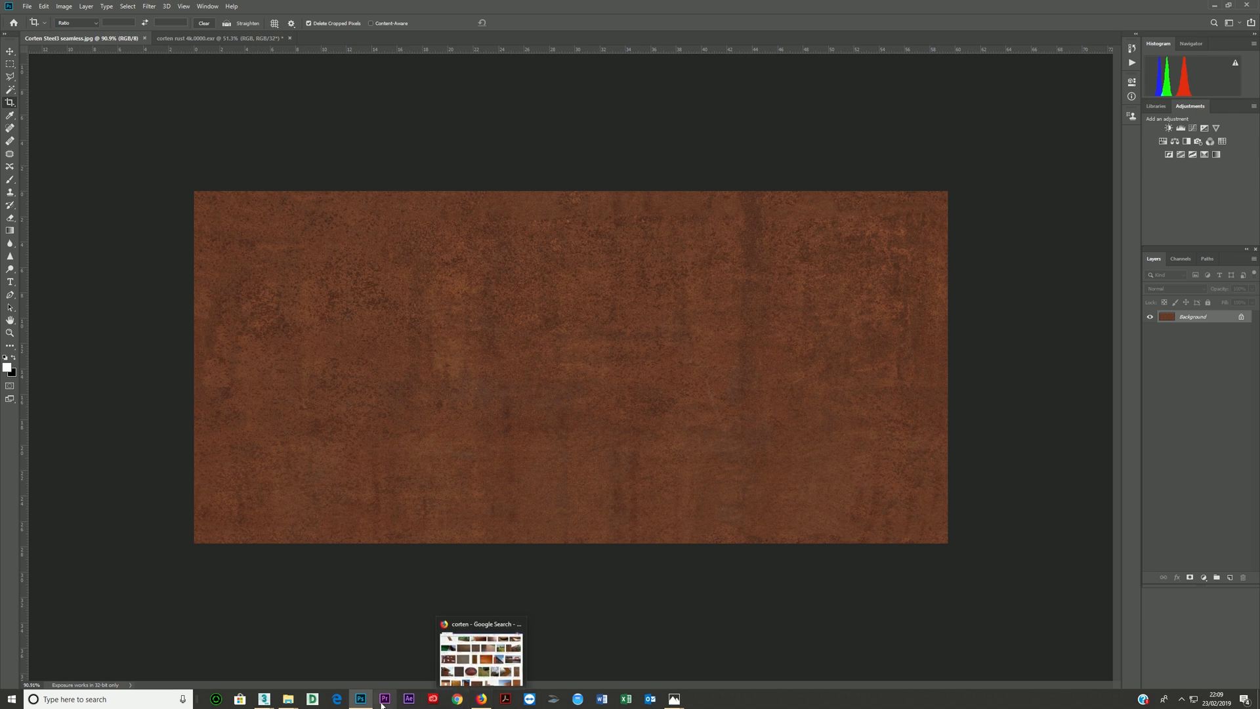
# - Switch to the corten.max scene in 3ds Max and close the V-Ray frame buffer to expose the viewports
pyautogui.moveTo(266, 702)
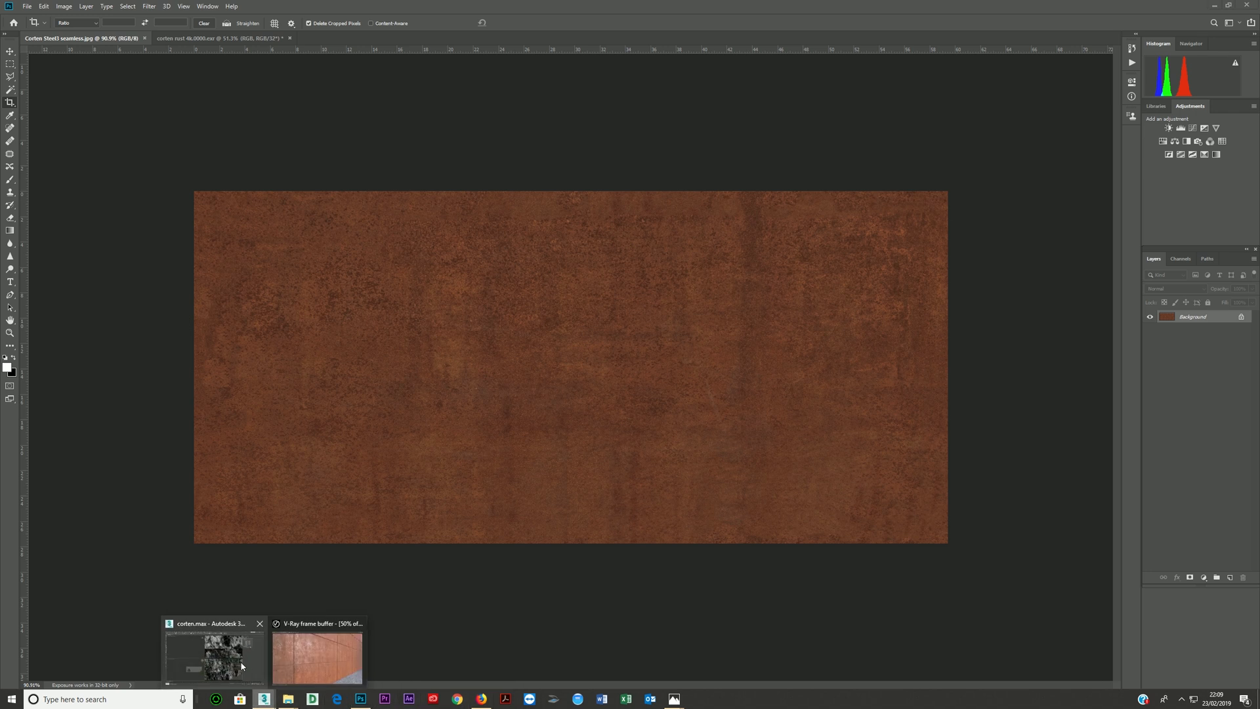
pyautogui.click(243, 660)
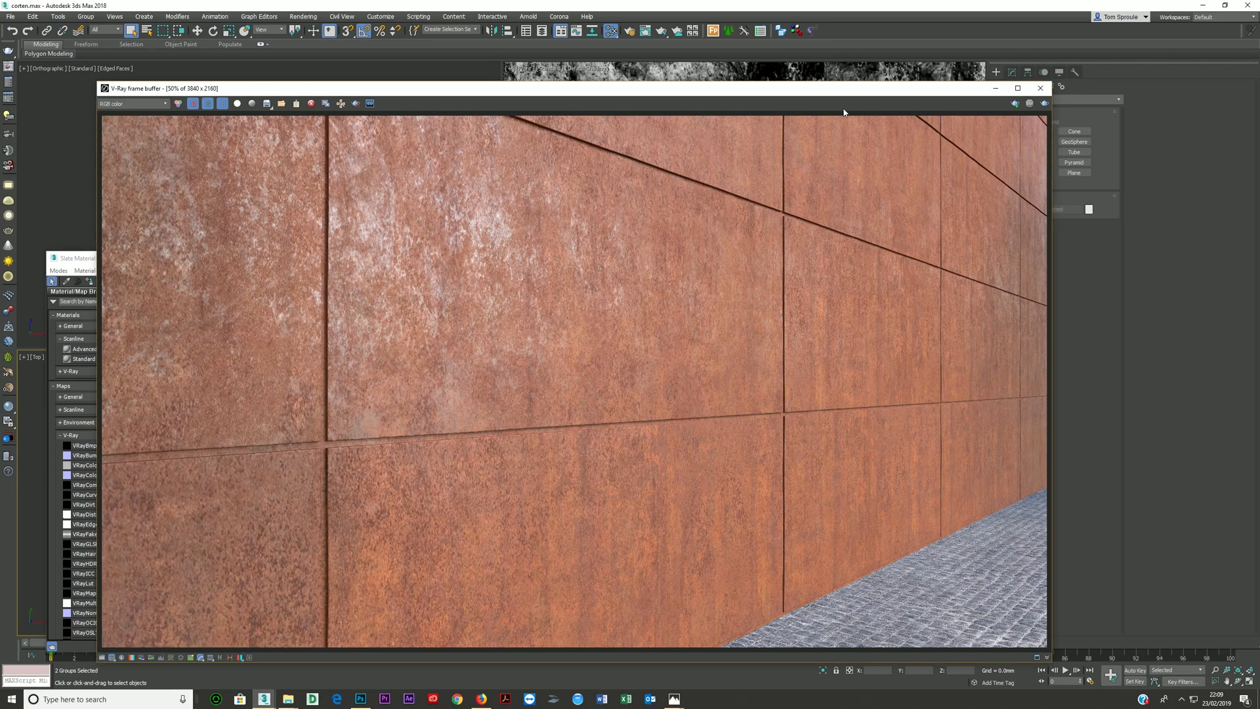
pyautogui.moveTo(971, 84); pyautogui.dragTo(811, 353)
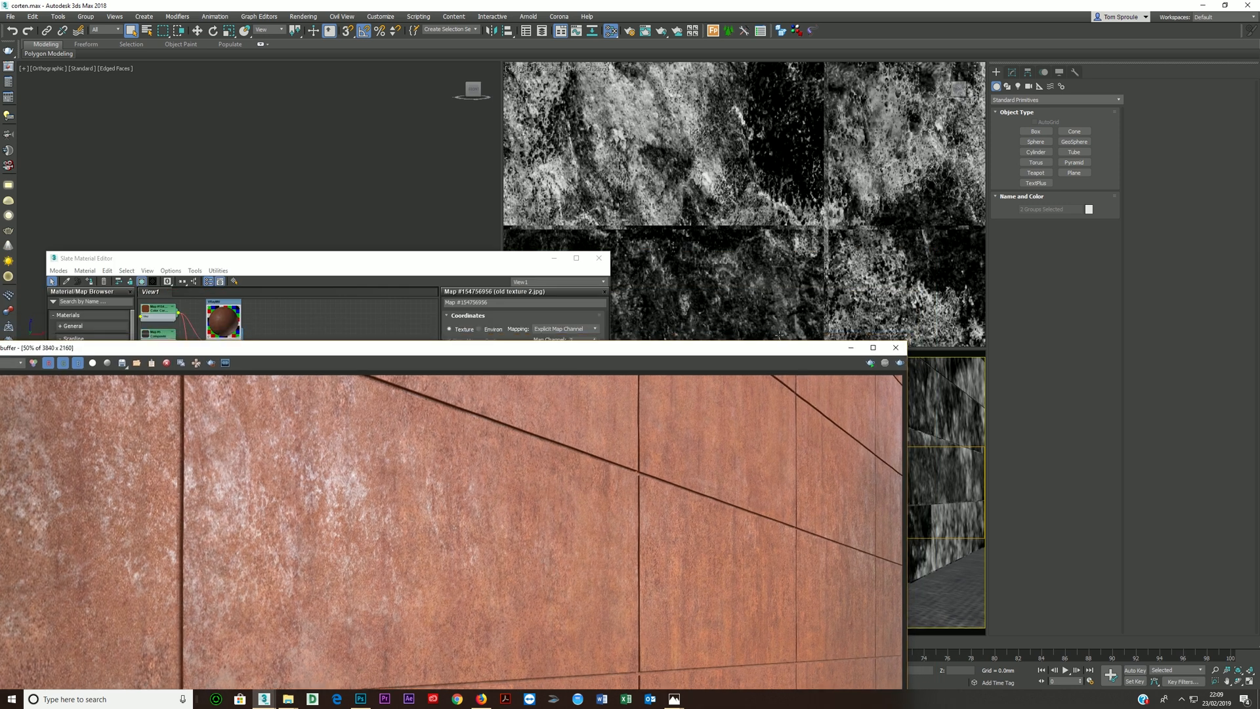
pyautogui.click(896, 347)
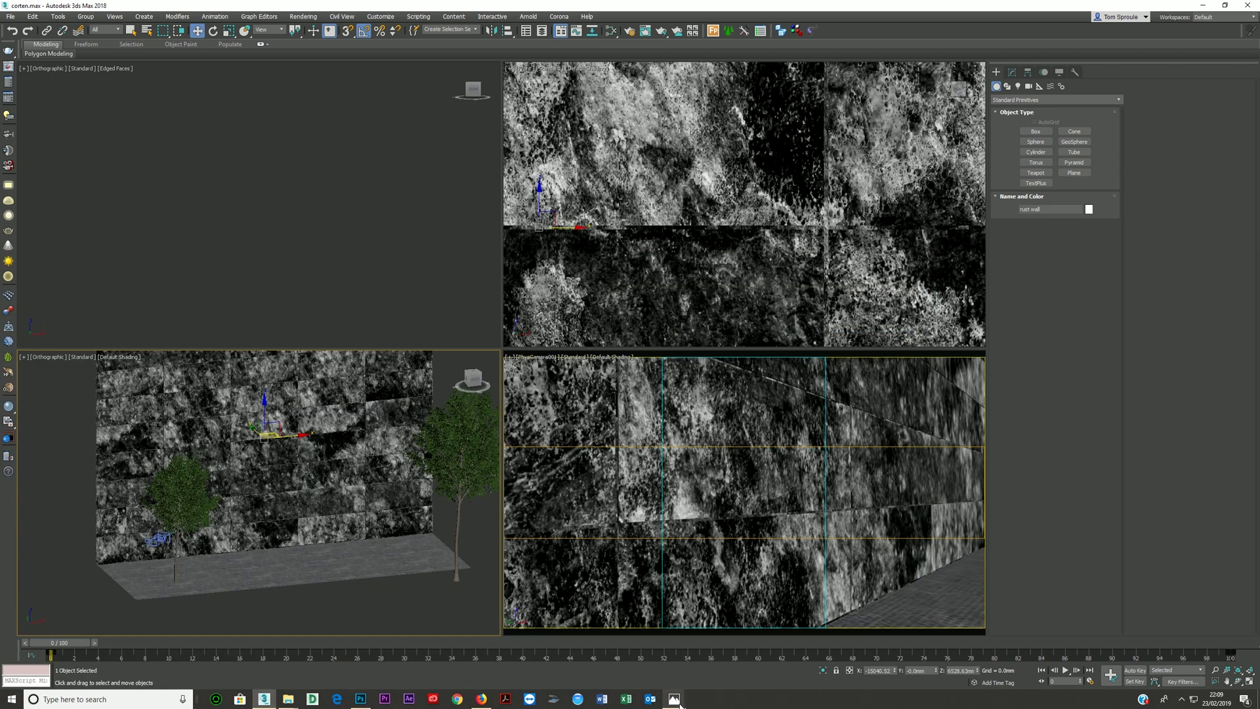
# - View the Stilt House Camera 2 C2 render in Photos once more and minimise it to return to the 3ds Max scene
pyautogui.moveTo(674, 698)
pyautogui.click(559, 667)
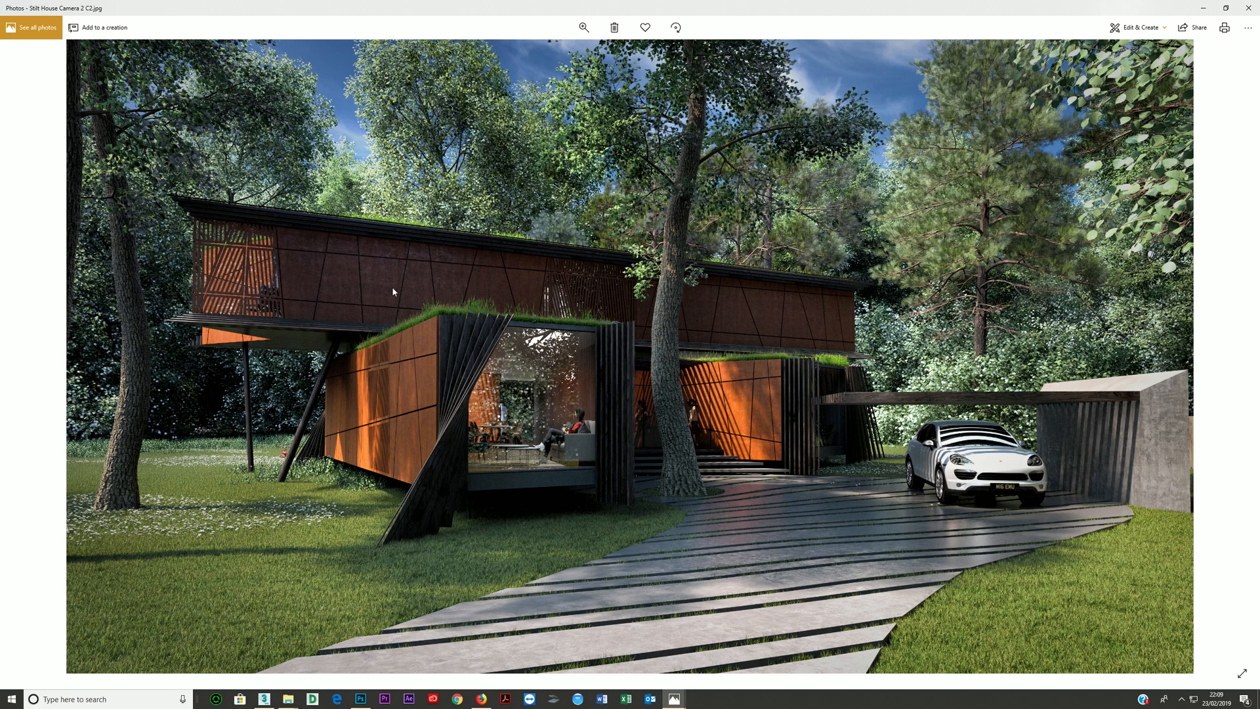
pyautogui.click(1206, 8)
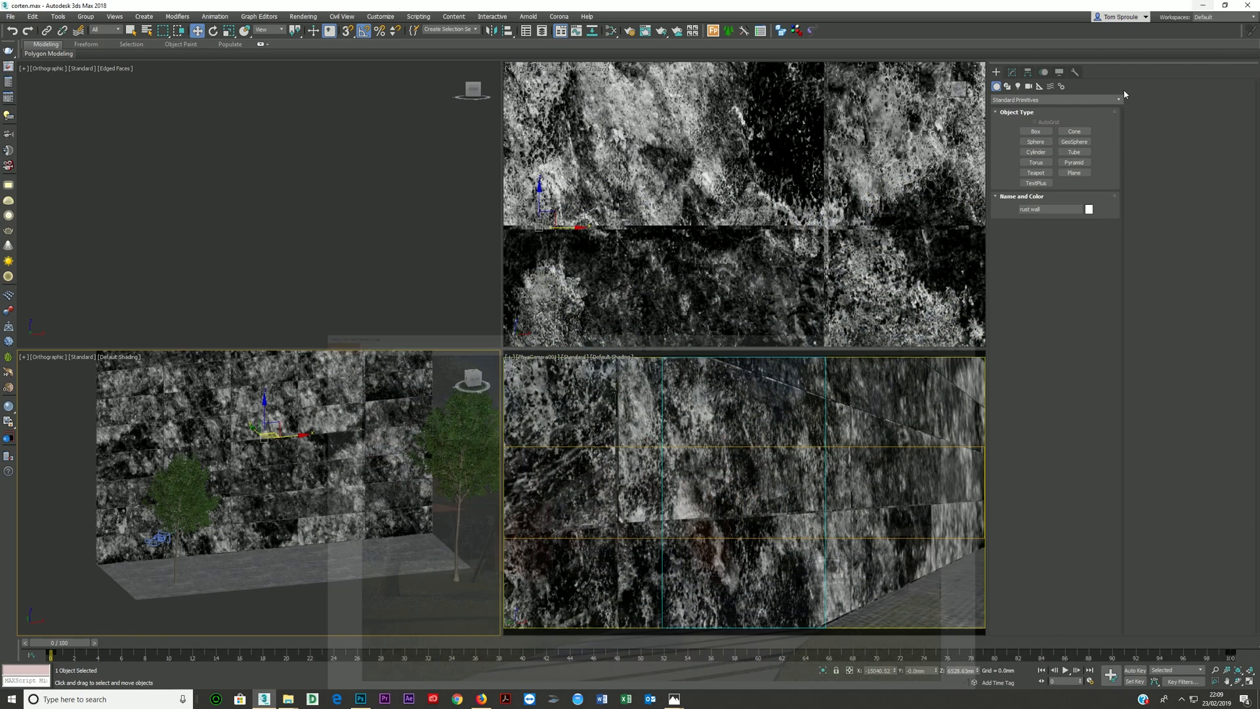
# - Examine the rust wall, paving and trees from an angled view in the orthographic viewport
pyautogui.scroll(3, 372, 510)
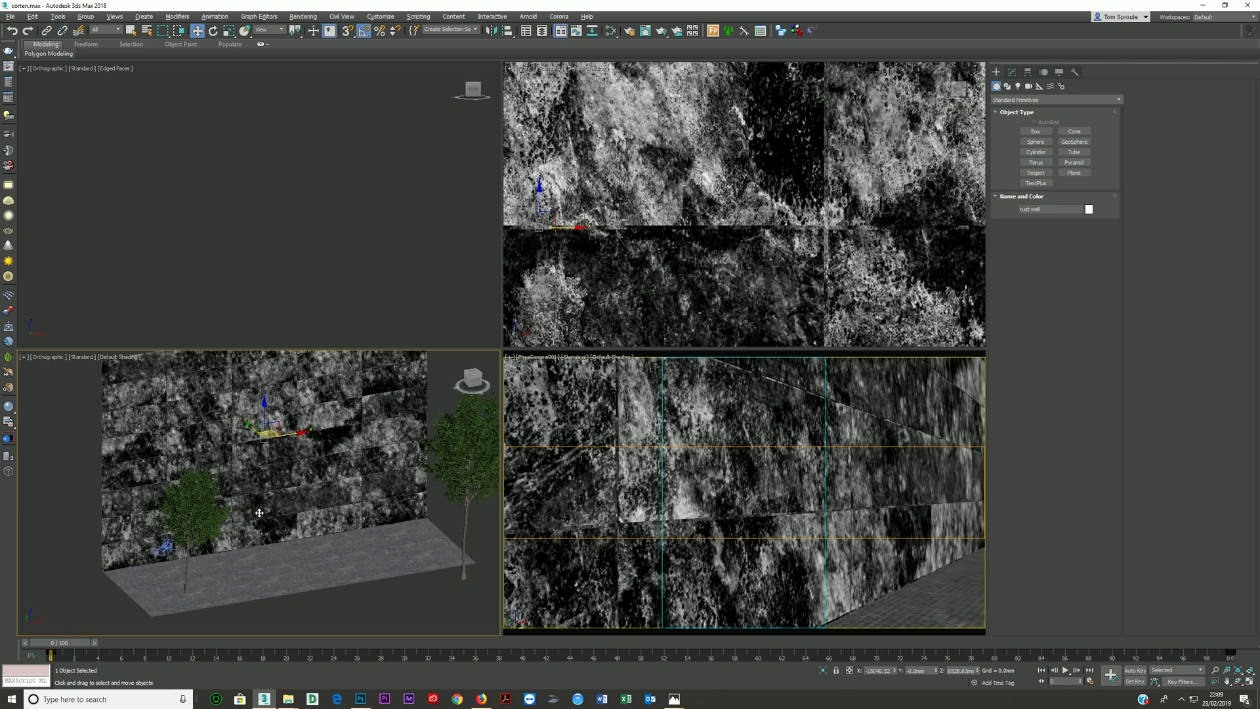
pyautogui.scroll(4, 262, 512)
pyautogui.scroll(-5, 266, 519)
pyautogui.keyDown('alt'); pyautogui.moveTo(273, 525); pyautogui.dragTo(328, 523, button='middle'); pyautogui.keyUp('alt')
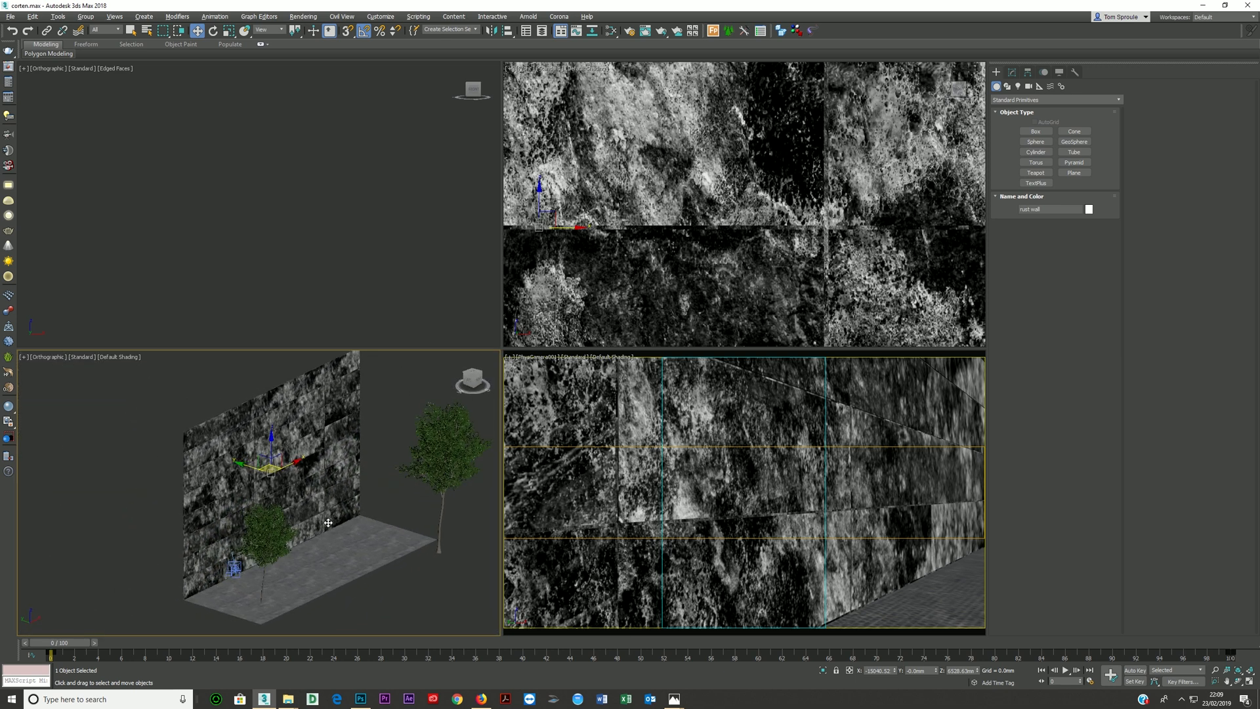
pyautogui.click(482, 700)
pyautogui.click(309, 38)
pyautogui.write('ww')
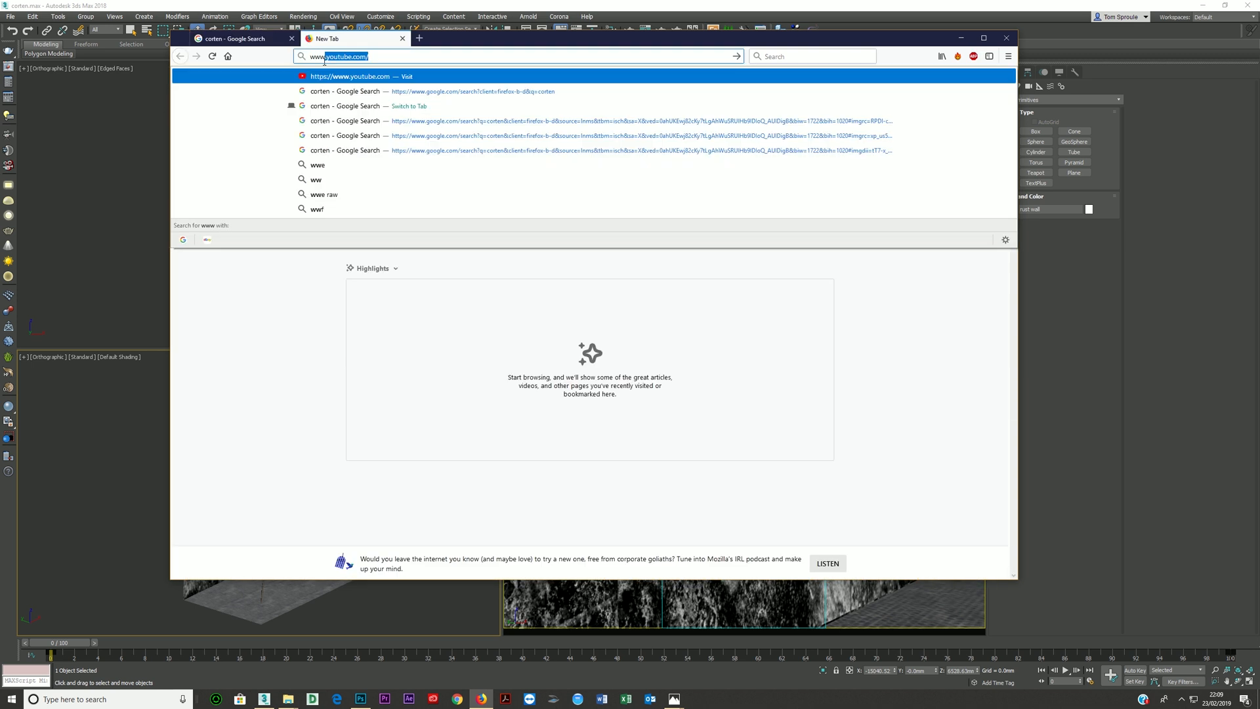
pyautogui.write('w.leon51.org/sh')
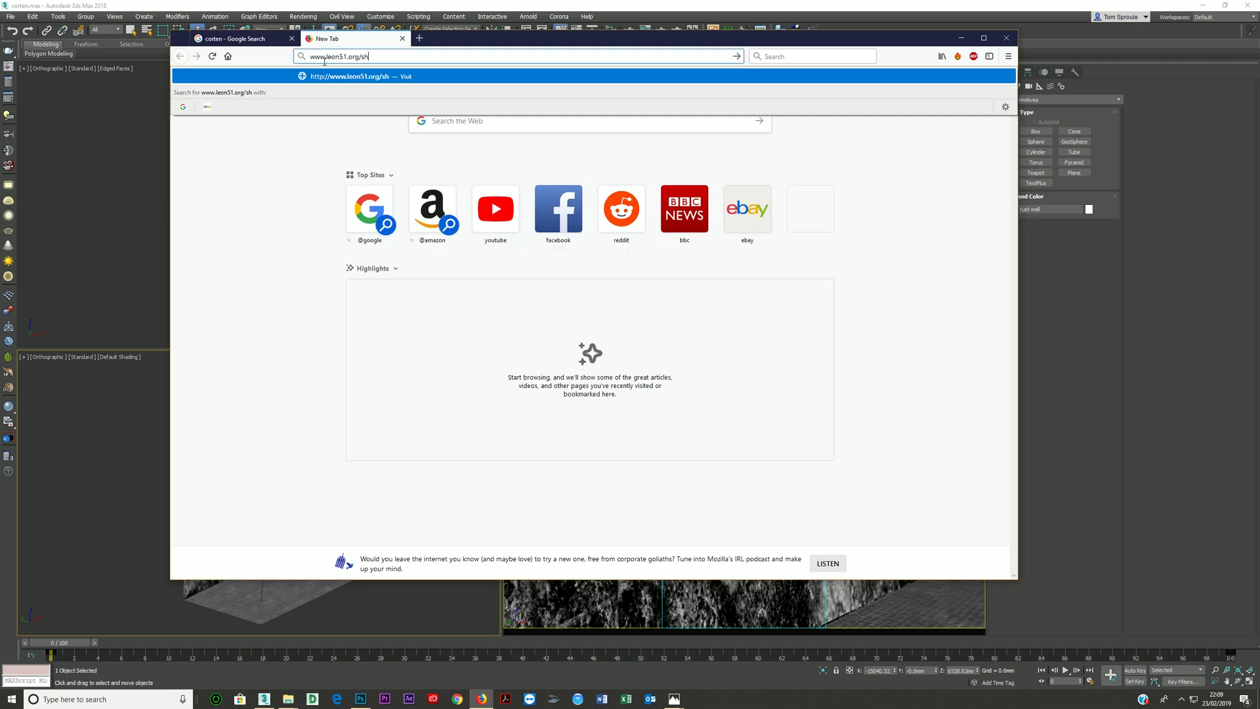
pyautogui.press('Return')
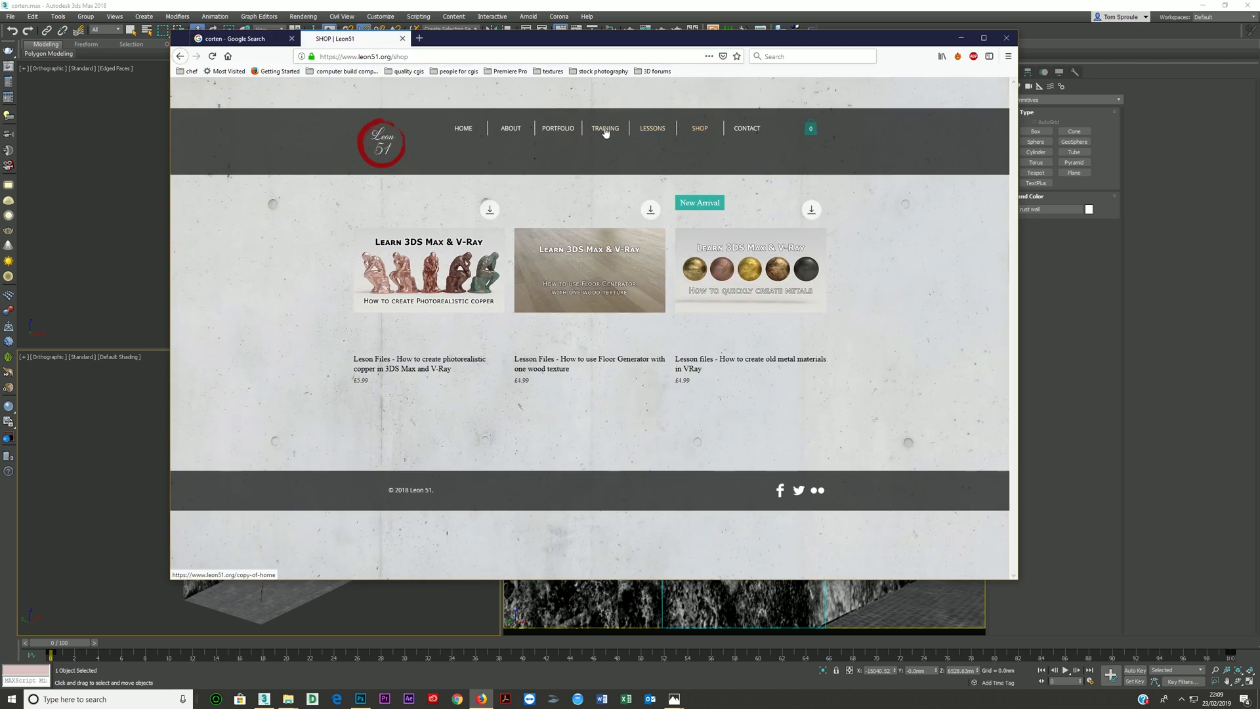
# - Look through the Leon51 site's training, lessons and shop pages, and return to the 3ds Max scene
pyautogui.click(603, 130)
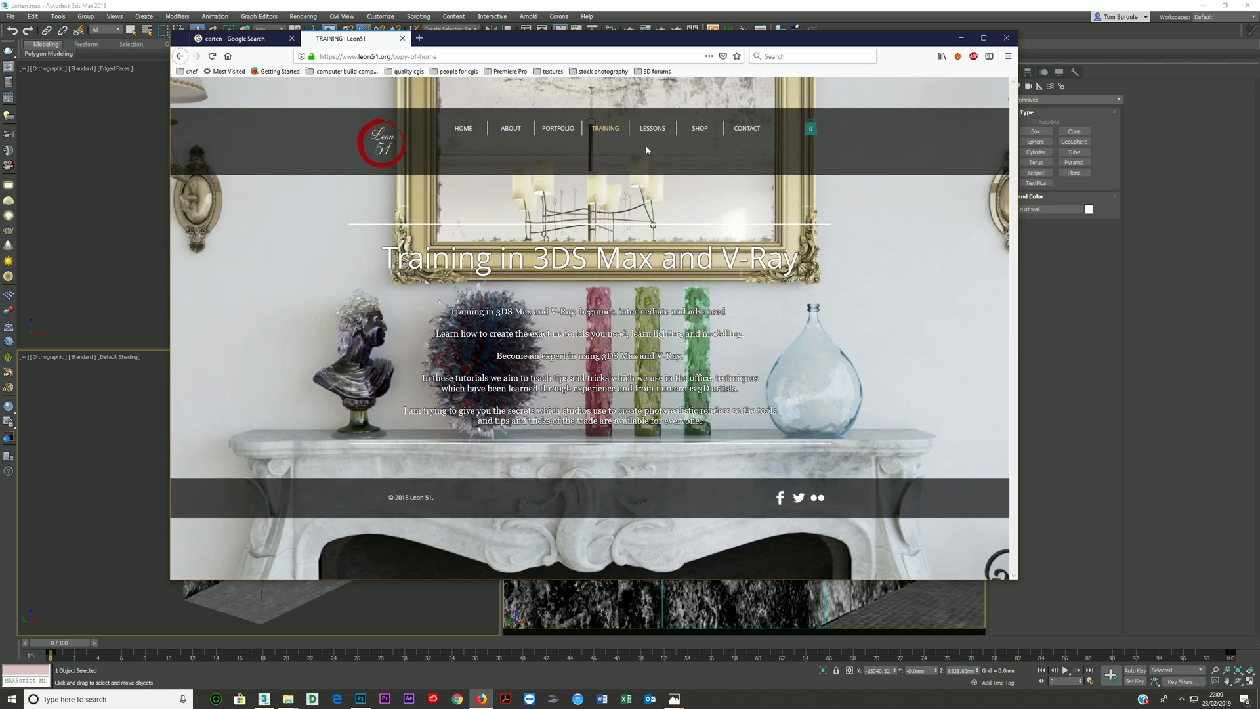
pyautogui.click(647, 130)
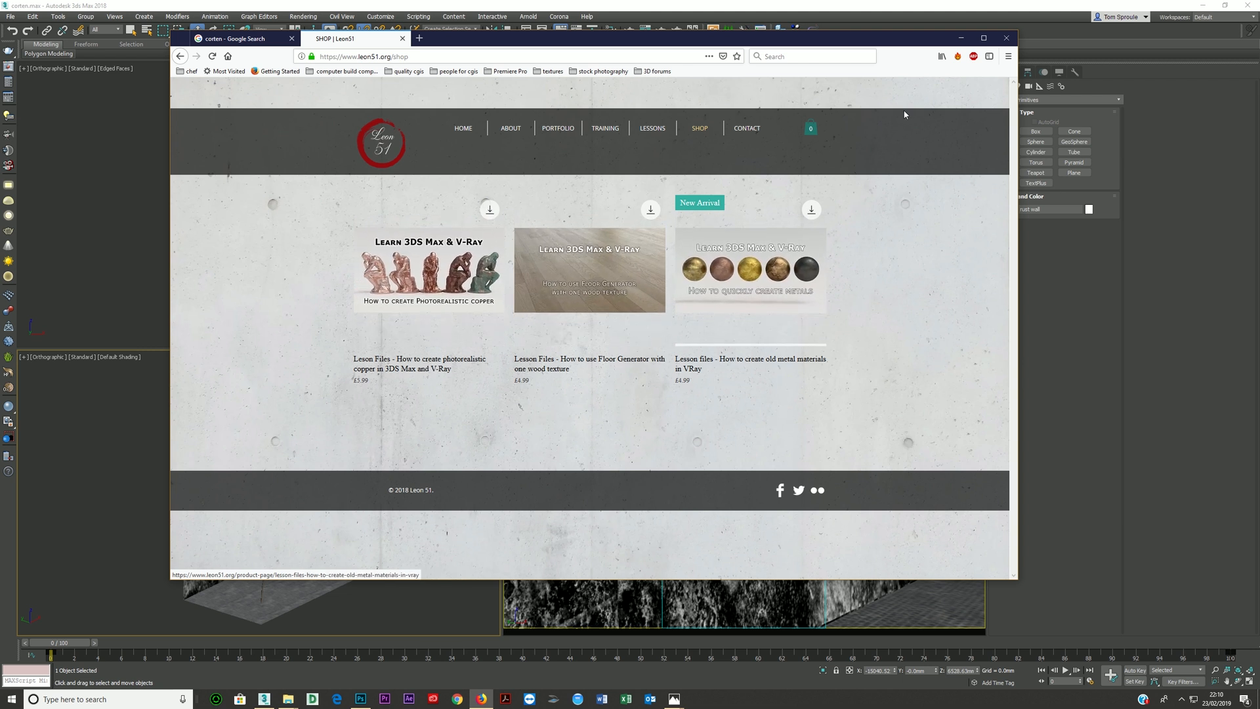
pyautogui.click(961, 38)
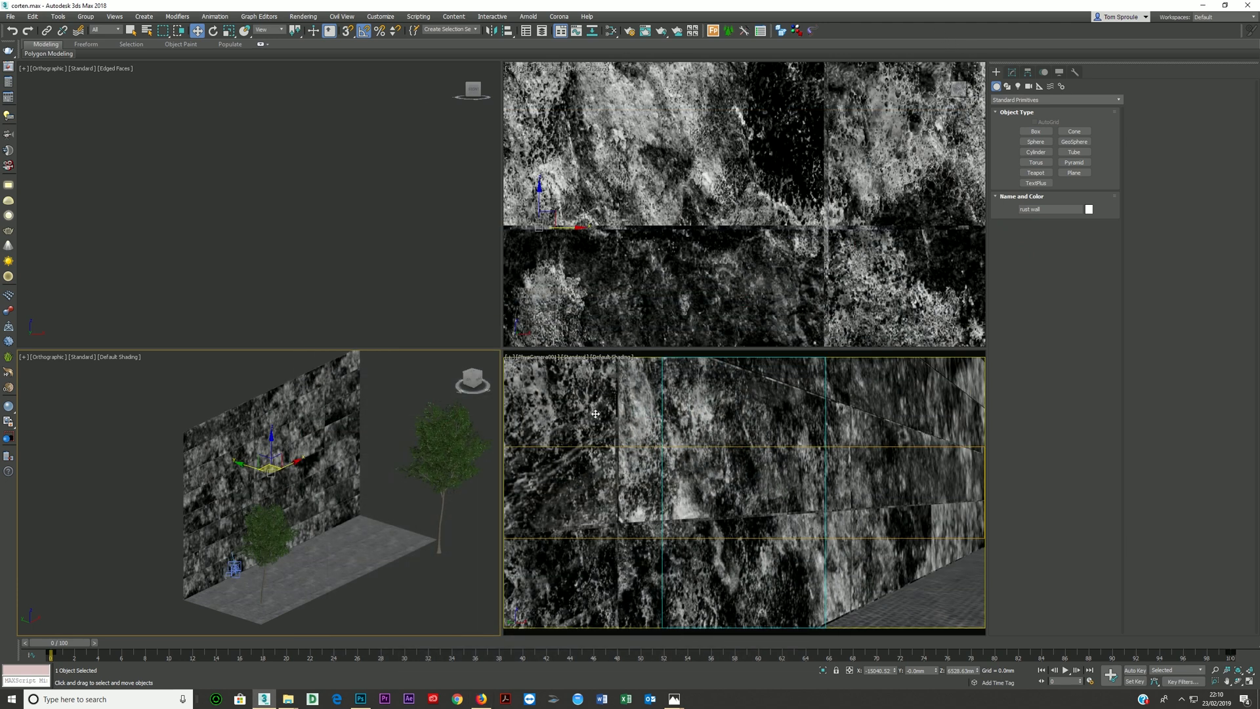
# - Examine the finished rust wall render in the V-Ray frame buffer, close it and return to the PhysCamera001 view
pyautogui.moveTo(268, 495); pyautogui.dragTo(329, 462, button='middle')
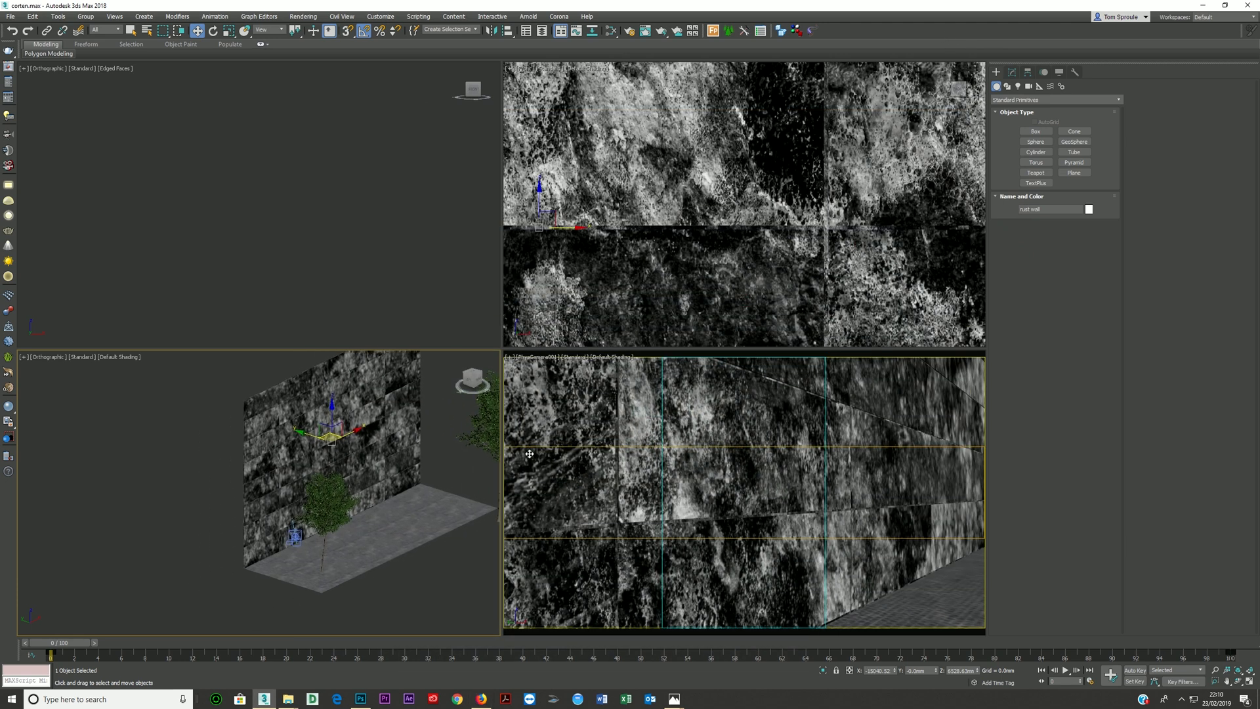
pyautogui.click(7, 67)
pyautogui.moveTo(406, 352); pyautogui.dragTo(553, 41)
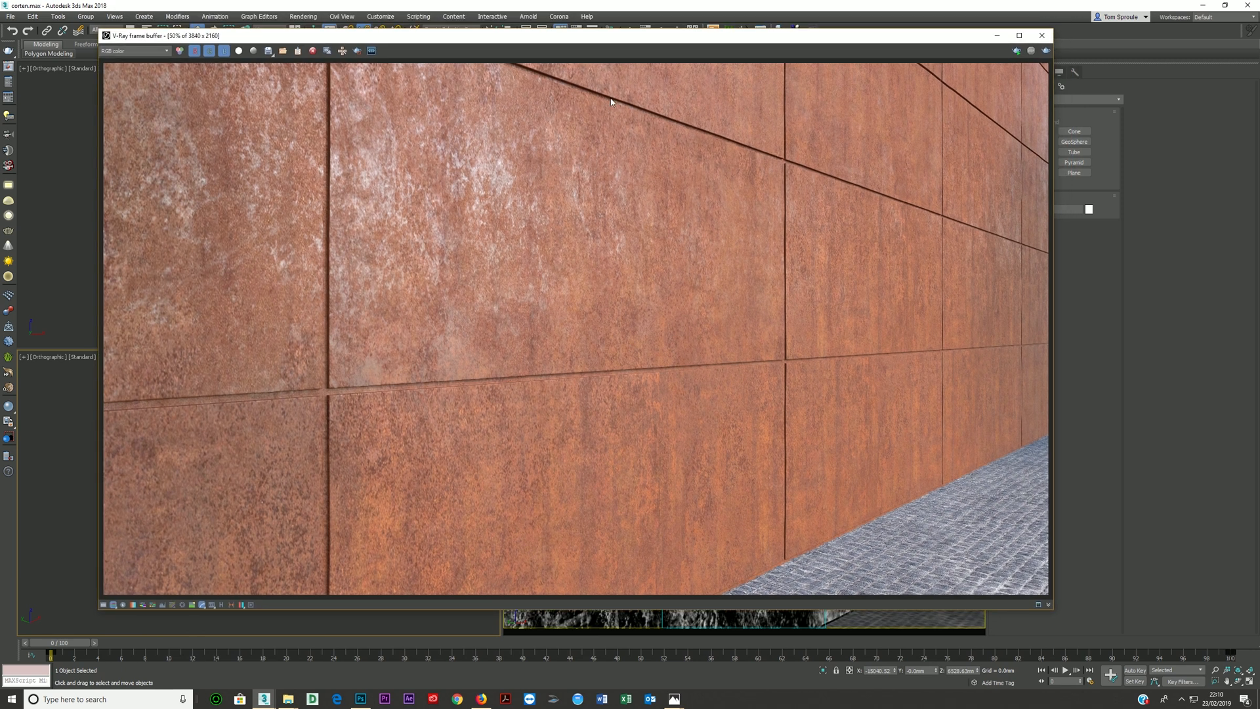
pyautogui.moveTo(609, 38); pyautogui.dragTo(505, 386)
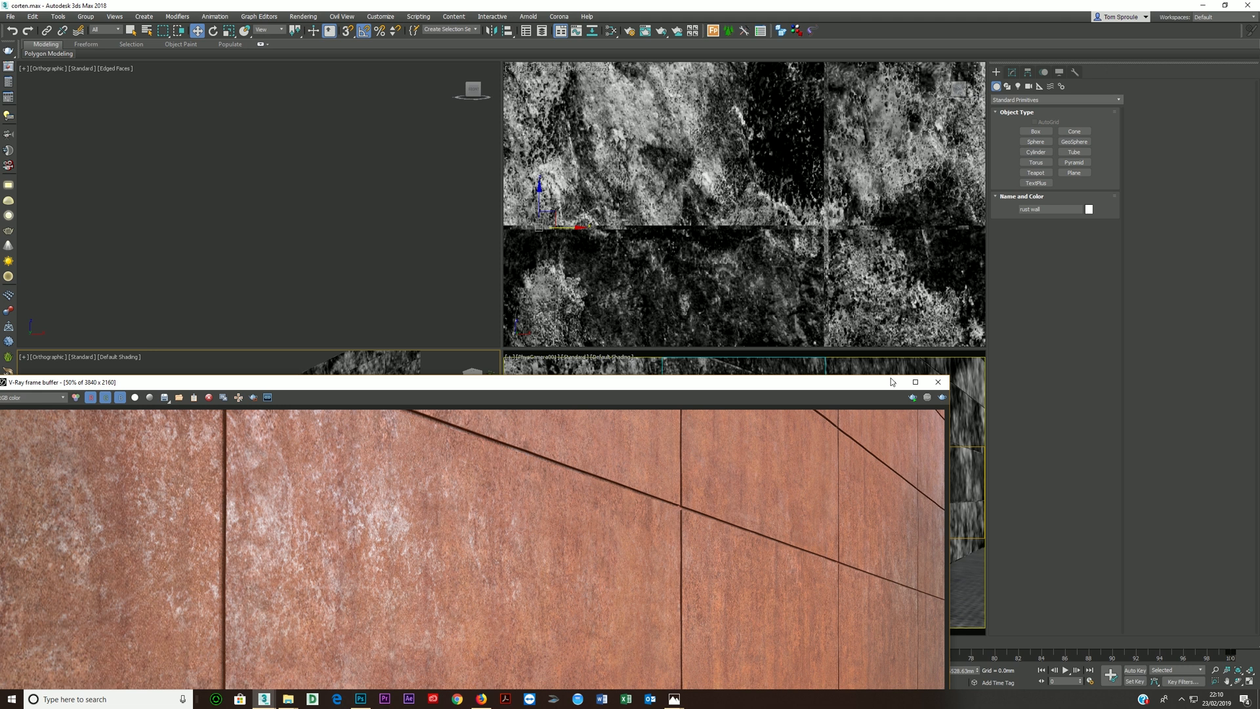
pyautogui.click(938, 381)
pyautogui.click(724, 446)
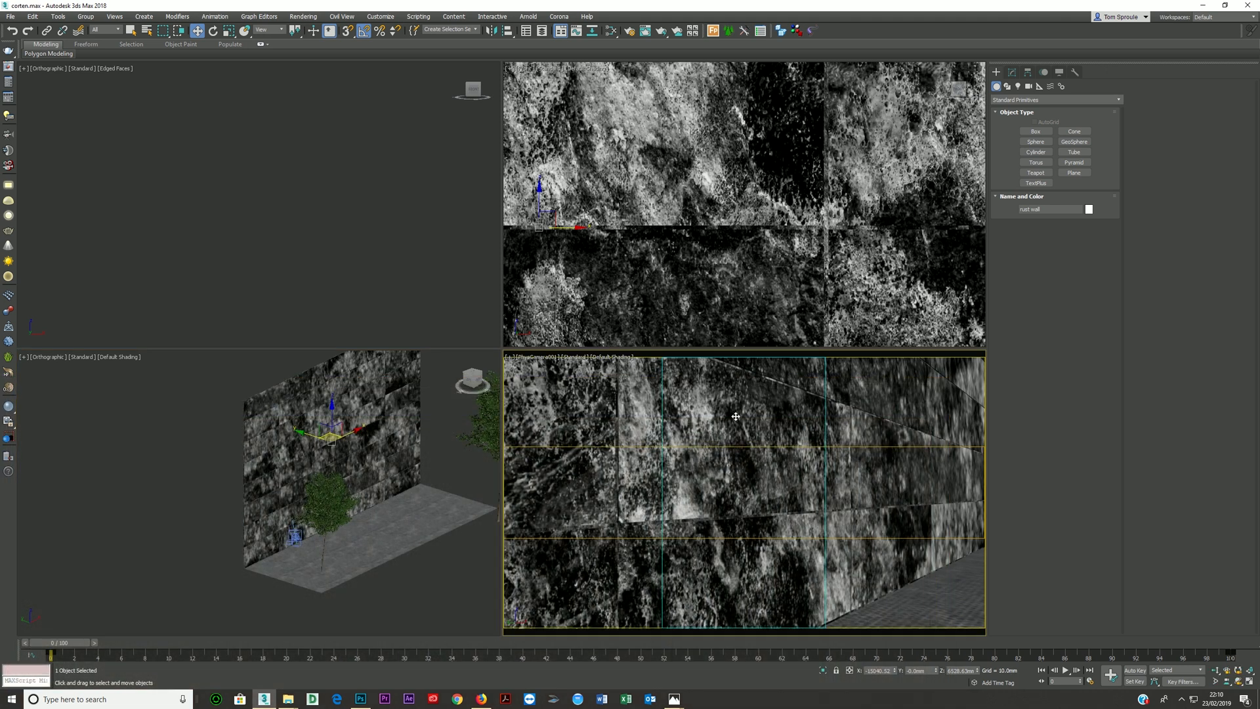
# - Open the Slate Material Editor and look over the existing corten material network
pyautogui.click(610, 31)
pyautogui.moveTo(415, 267); pyautogui.dragTo(442, 97)
pyautogui.scroll(-4, 323, 348)
pyautogui.scroll(1, 319, 340)
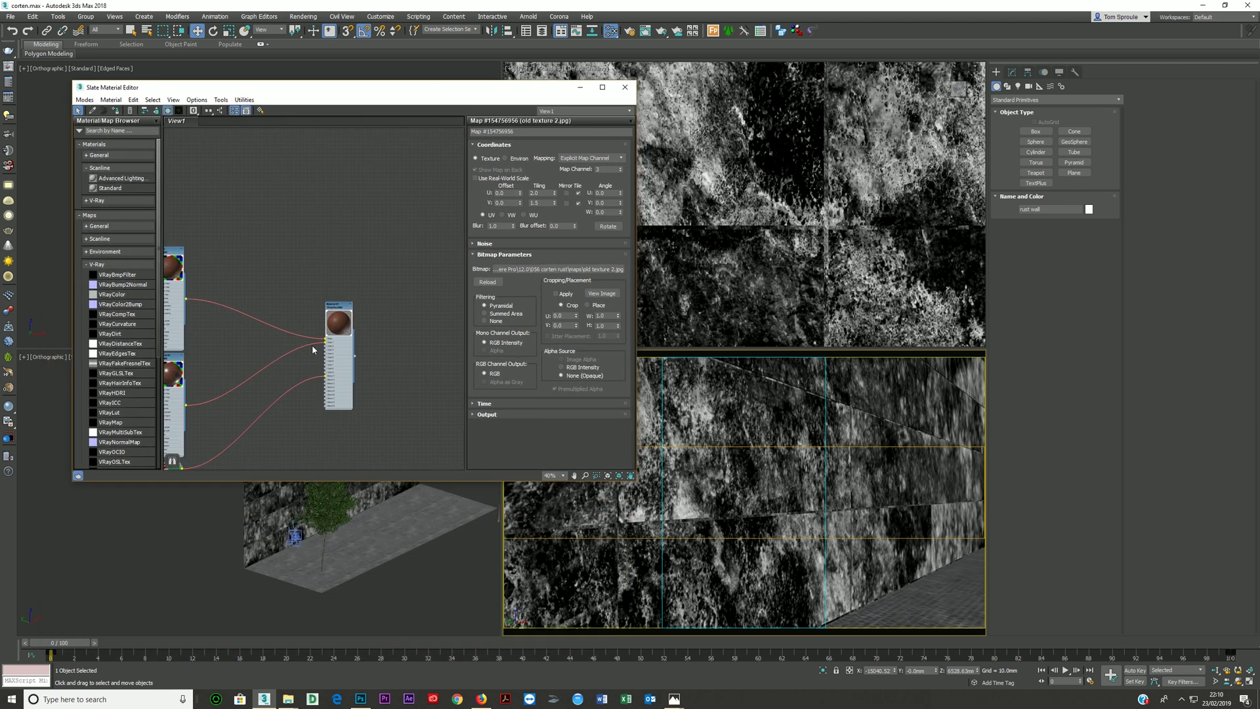
pyautogui.moveTo(319, 341); pyautogui.dragTo(384, 356, button='middle')
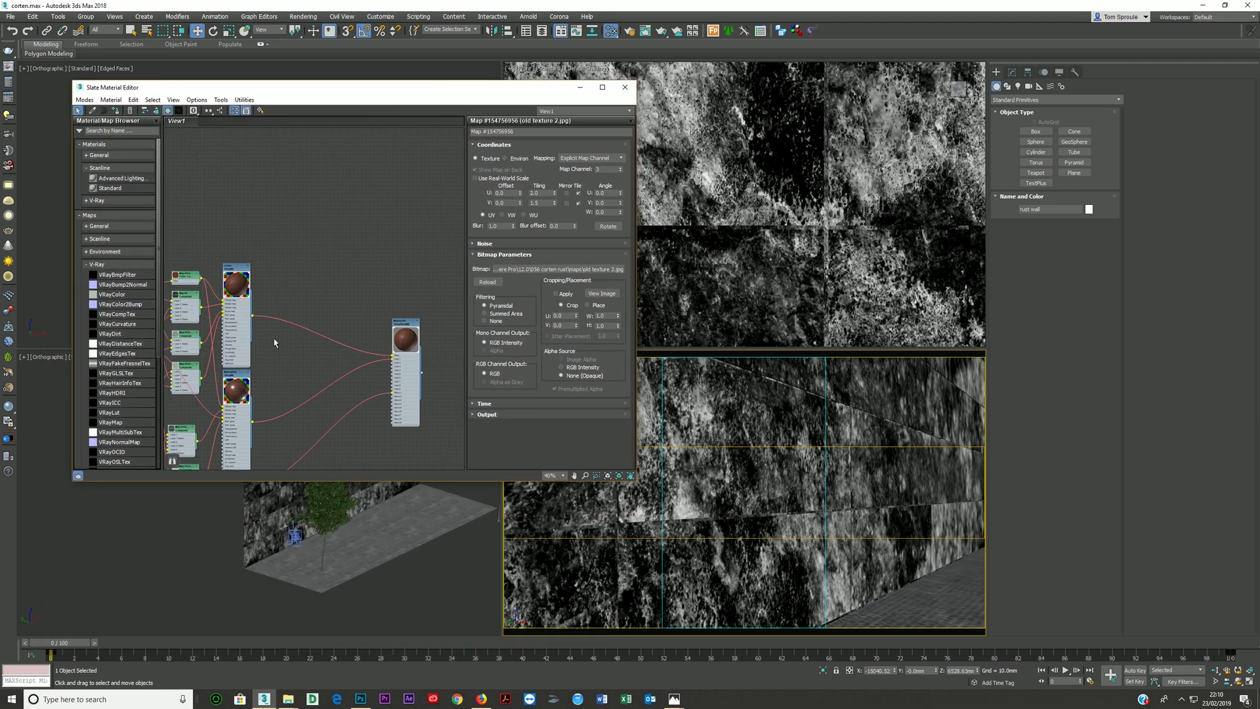
# - Try adding a new VRayMtl beside the existing corten network, above the connected nodes
pyautogui.click(96, 200)
pyautogui.doubleClick(111, 321)
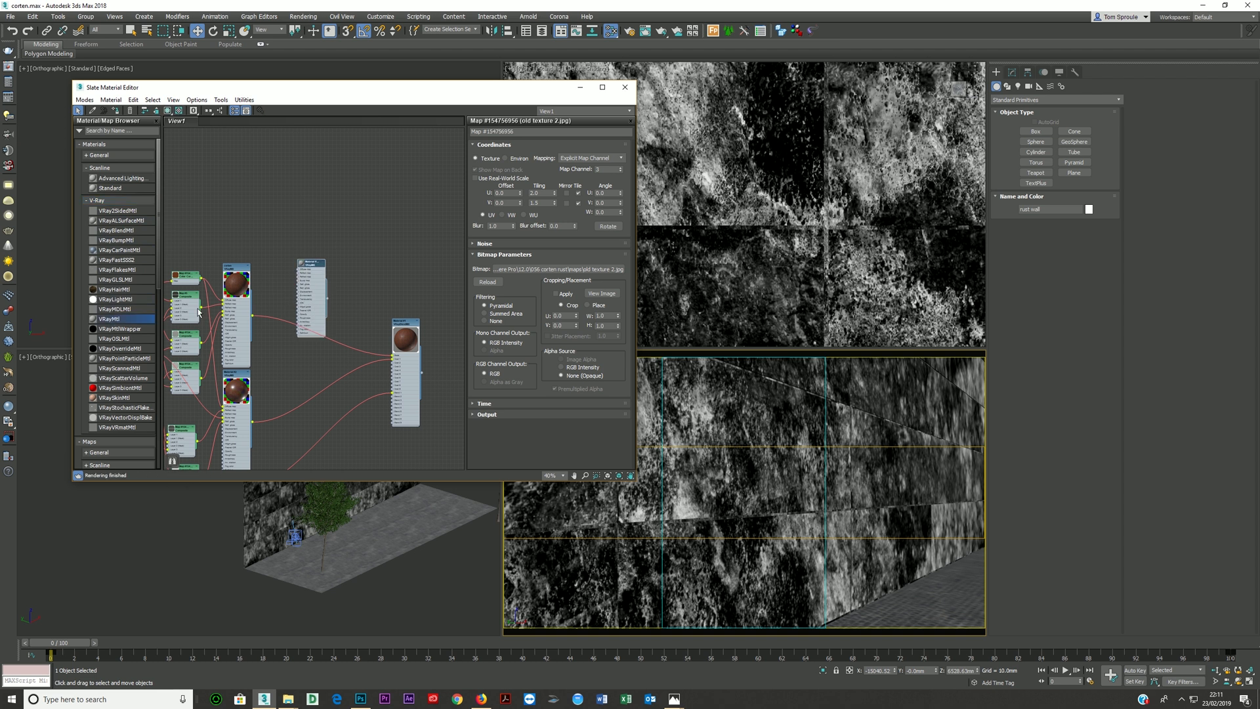
pyautogui.moveTo(309, 290); pyautogui.dragTo(342, 175)
pyautogui.moveTo(293, 203); pyautogui.dragTo(332, 243, button='middle')
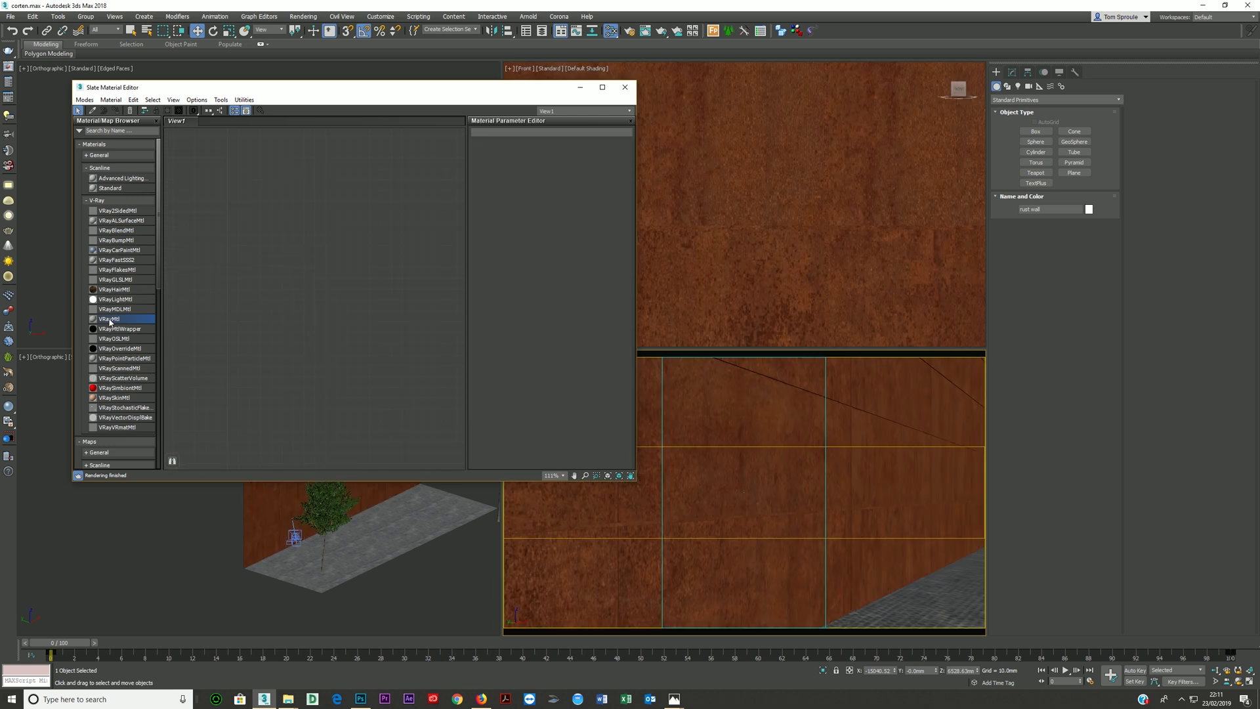
# - Reopen the Slate Material Editor on its empty view, reposition its window and show the list of V-Ray materials
pyautogui.click(627, 88)
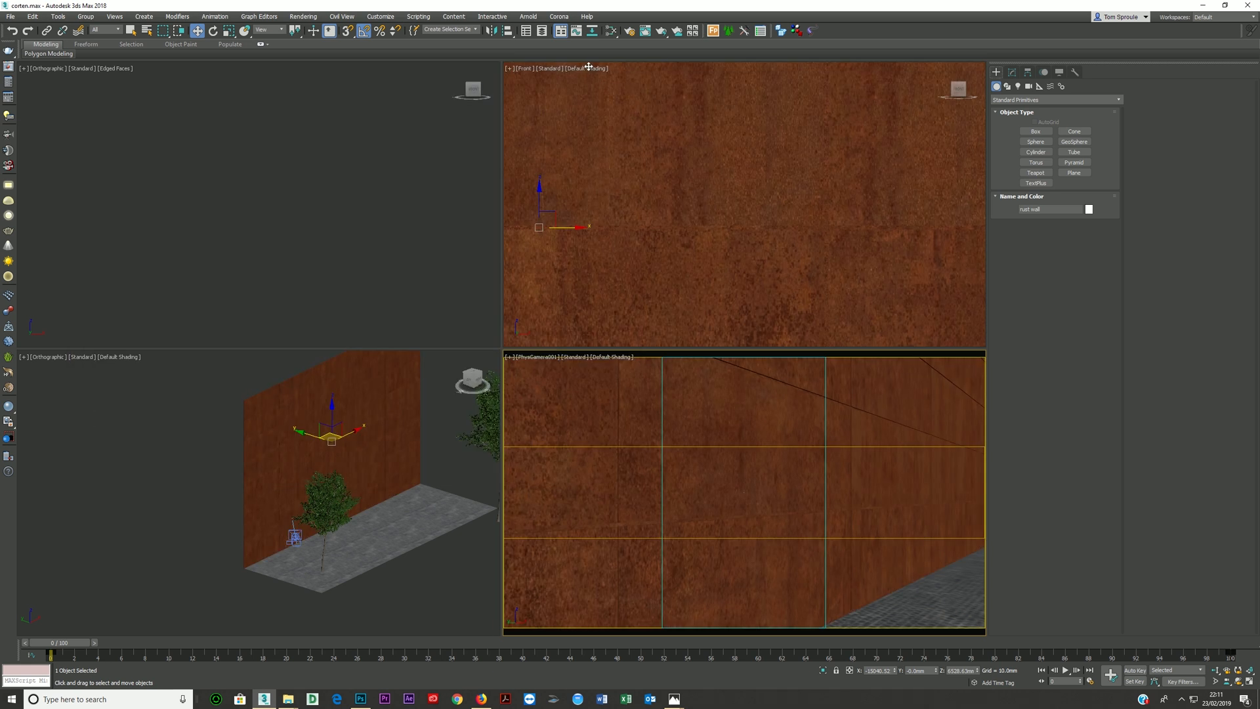
pyautogui.click(611, 31)
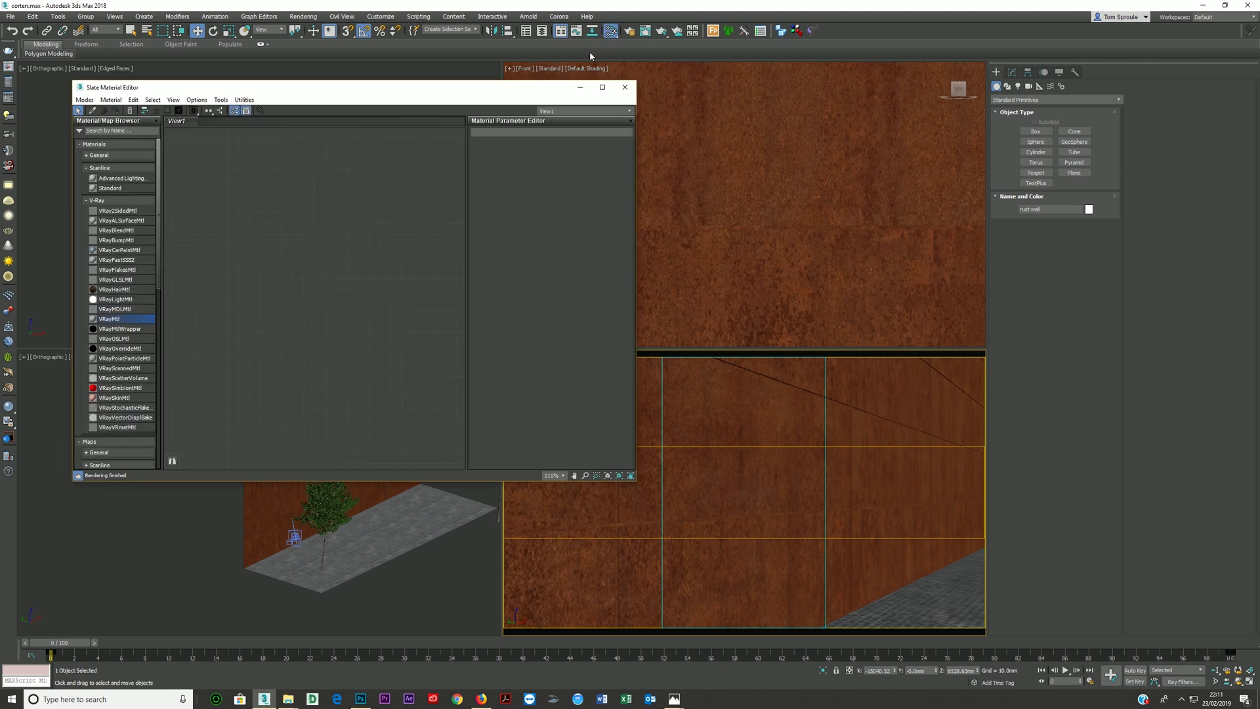
pyautogui.moveTo(326, 92); pyautogui.dragTo(296, 88)
pyautogui.moveTo(611, 32); pyautogui.dragTo(611, 64)
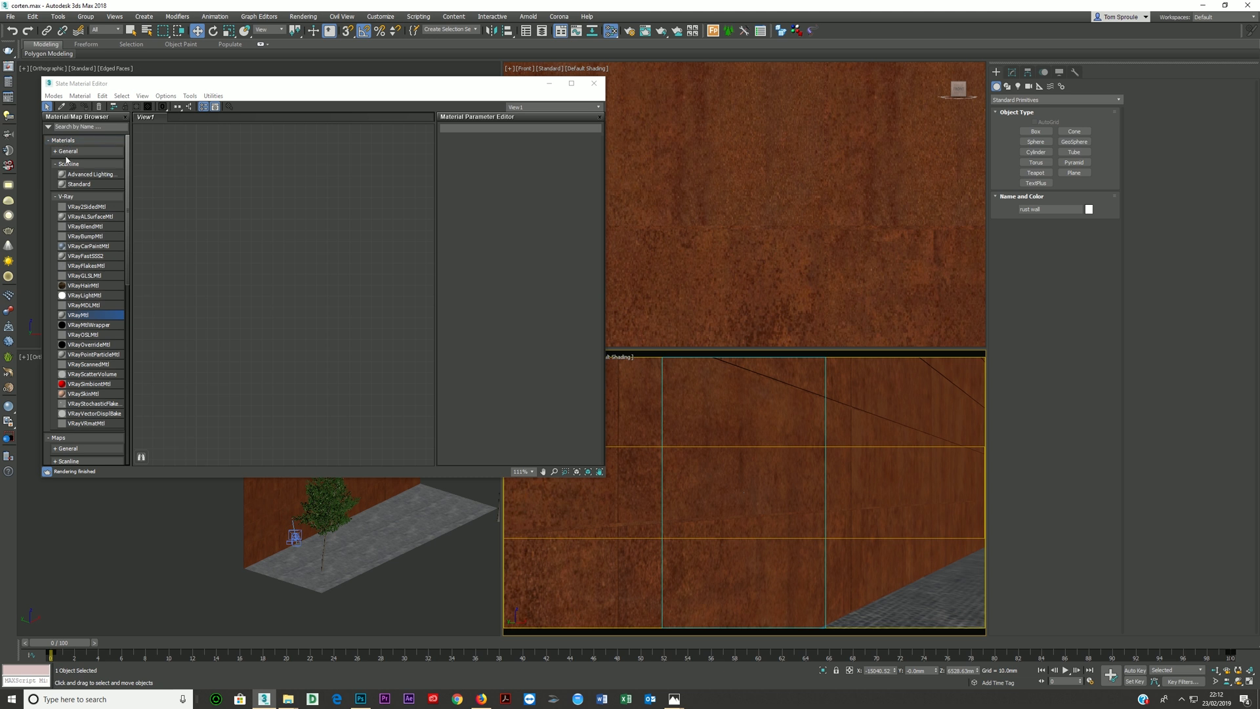
pyautogui.click(87, 195)
pyautogui.click(72, 198)
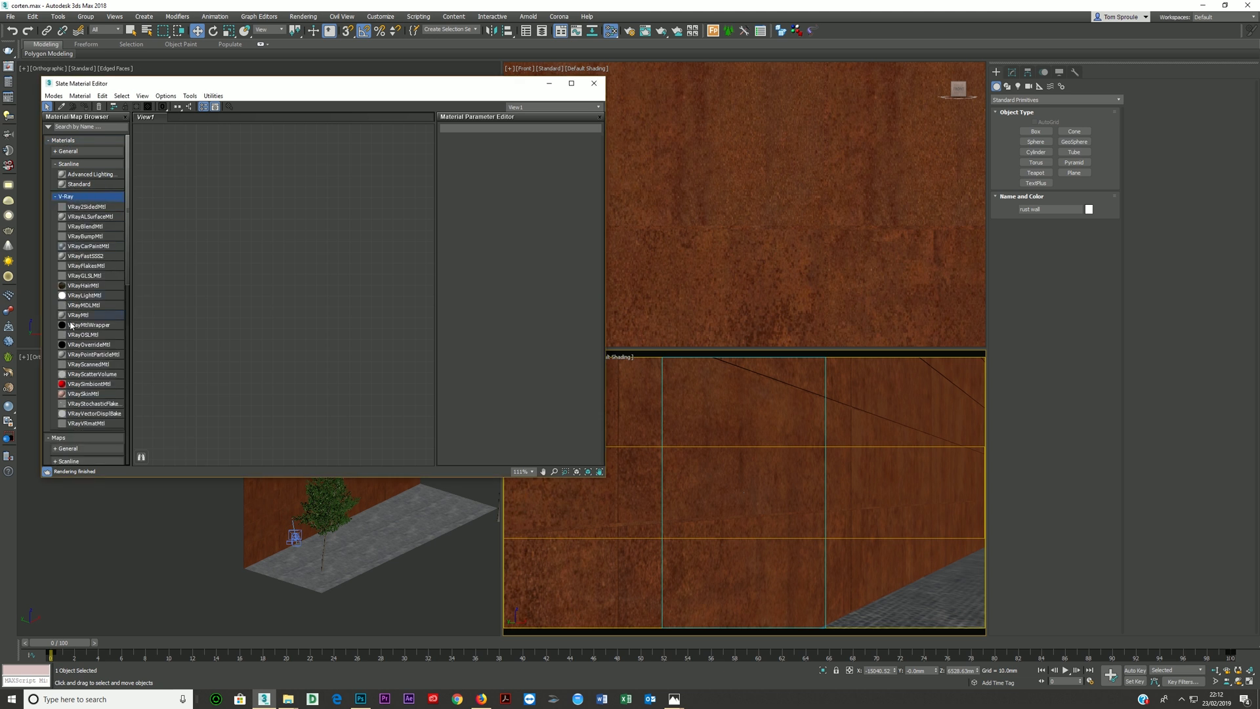
# - Check which renderer is assigned in the Render Setup and close the dialog
pyautogui.click(630, 32)
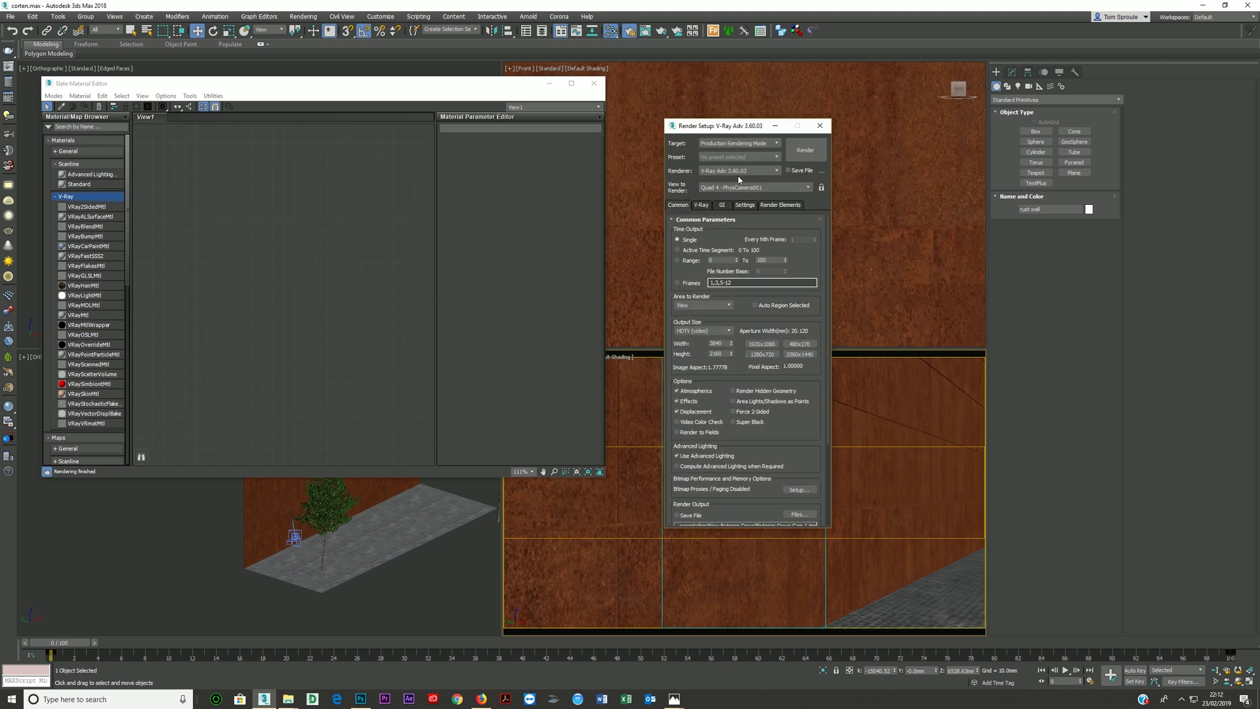
pyautogui.click(736, 171)
pyautogui.click(736, 172)
pyautogui.click(820, 125)
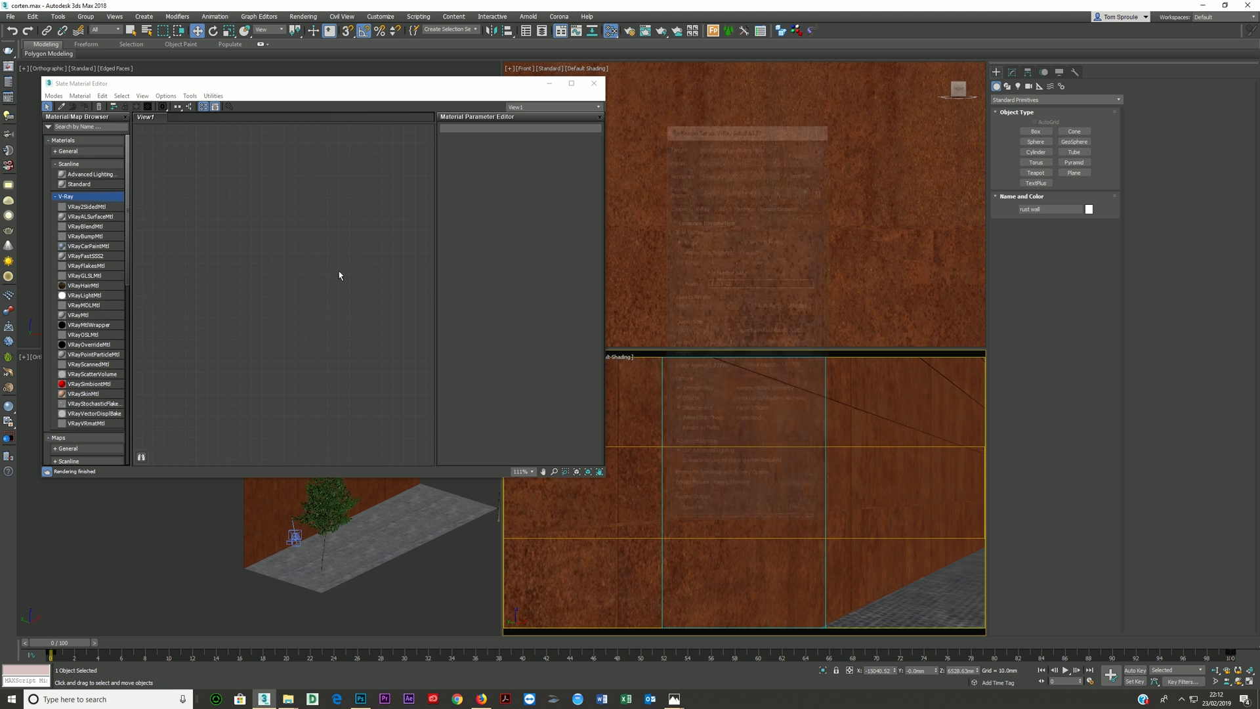
# - Add a VRayMtl to the empty material view and assign it to the selected rust wall
pyautogui.doubleClick(78, 317)
pyautogui.moveTo(275, 297); pyautogui.dragTo(297, 319)
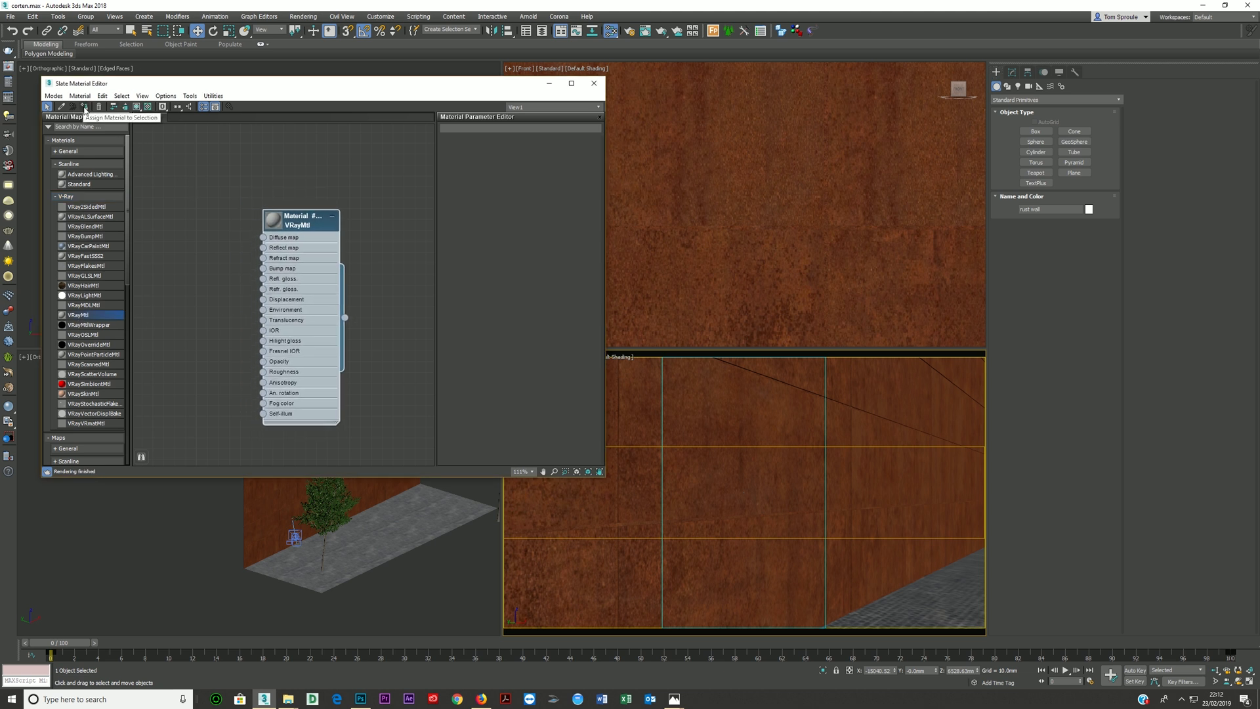
pyautogui.click(729, 277)
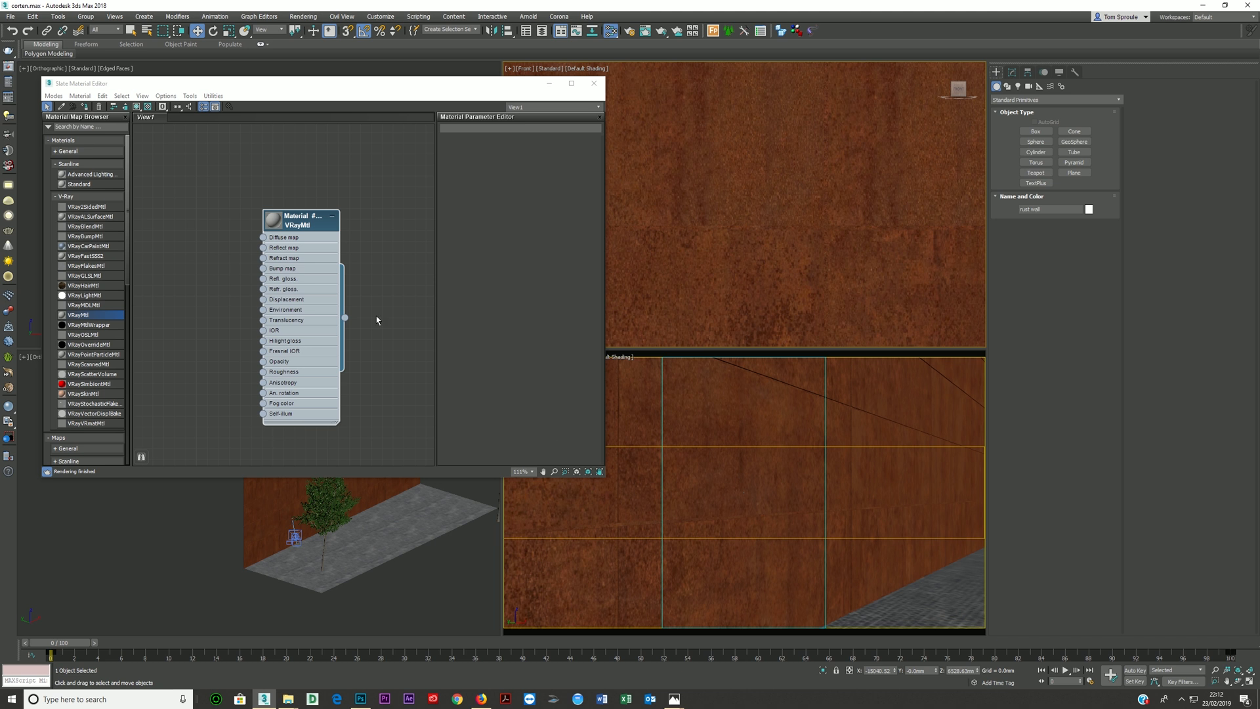
pyautogui.click(85, 107)
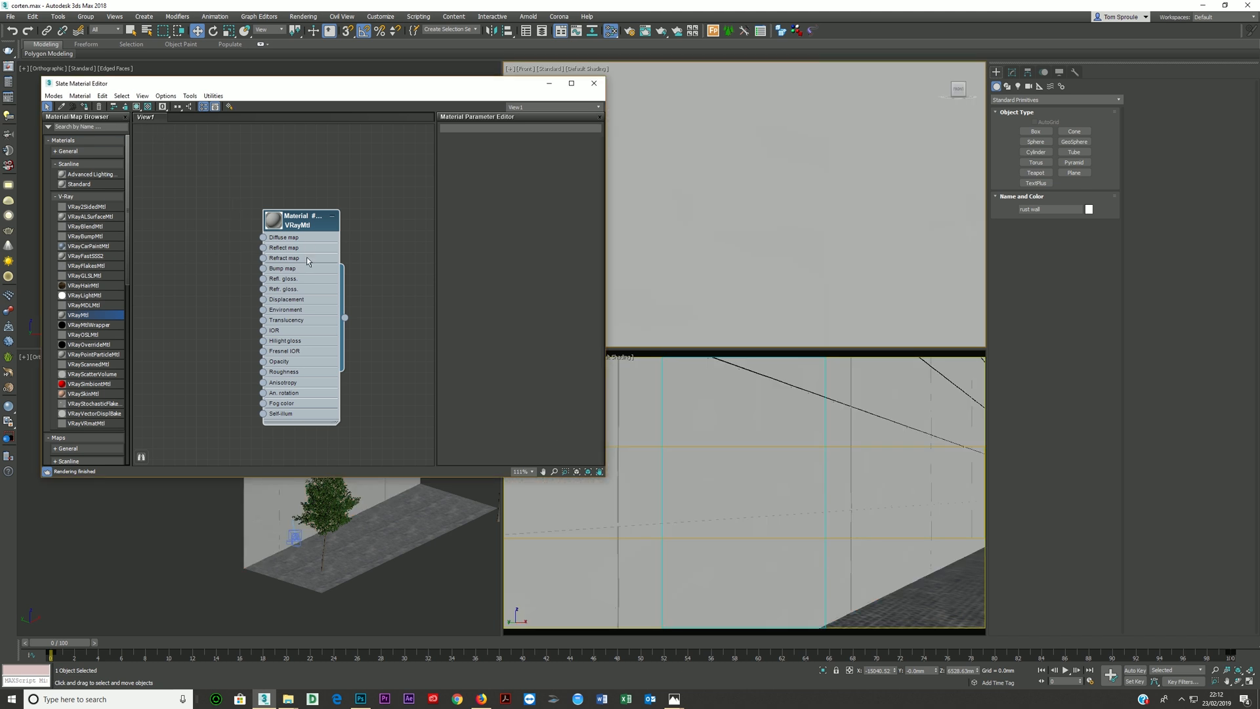
# - Bring the rust texture from File Explorer in as a bitmap on the VRayMtl's diffuse map and align its node
pyautogui.moveTo(289, 697)
pyautogui.click(261, 677)
pyautogui.moveTo(771, 346); pyautogui.dragTo(263, 237)
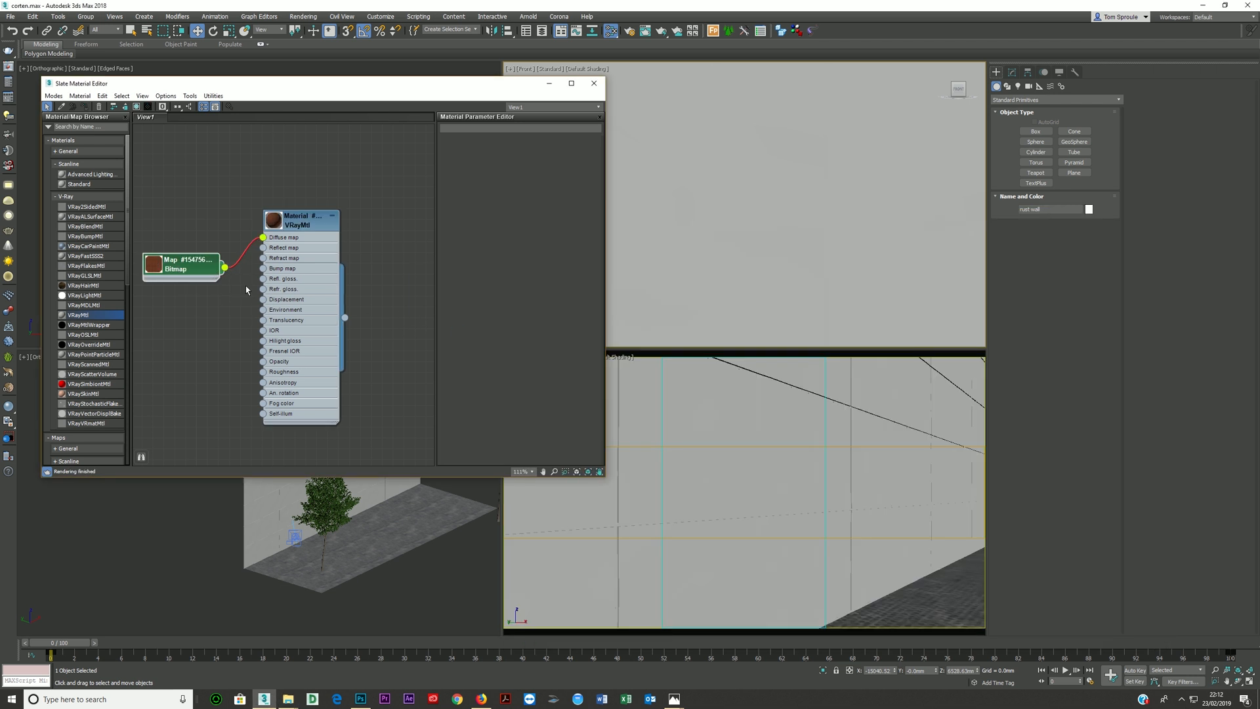
pyautogui.moveTo(197, 269); pyautogui.dragTo(197, 236)
# - Show the VRayMtl shaded in the viewports, enlarge its node preview and rearrange the material and bitmap nodes
pyautogui.doubleClick(297, 280)
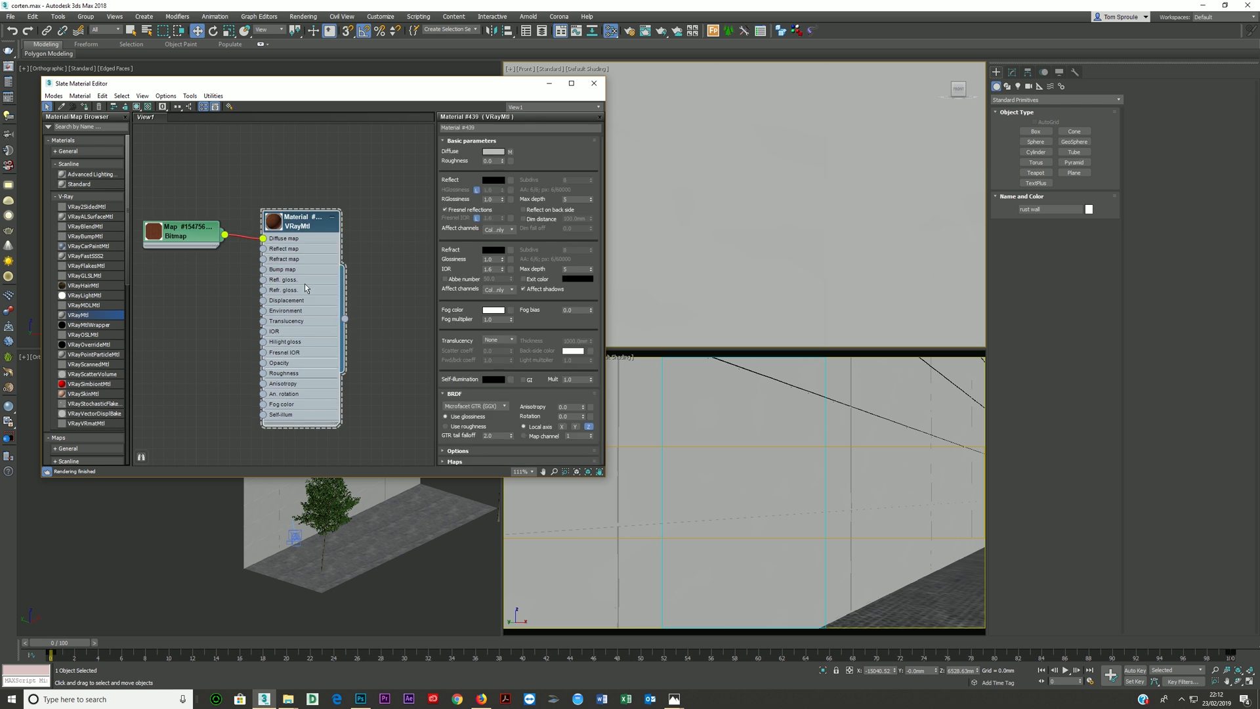
pyautogui.click(137, 107)
pyautogui.click(149, 110)
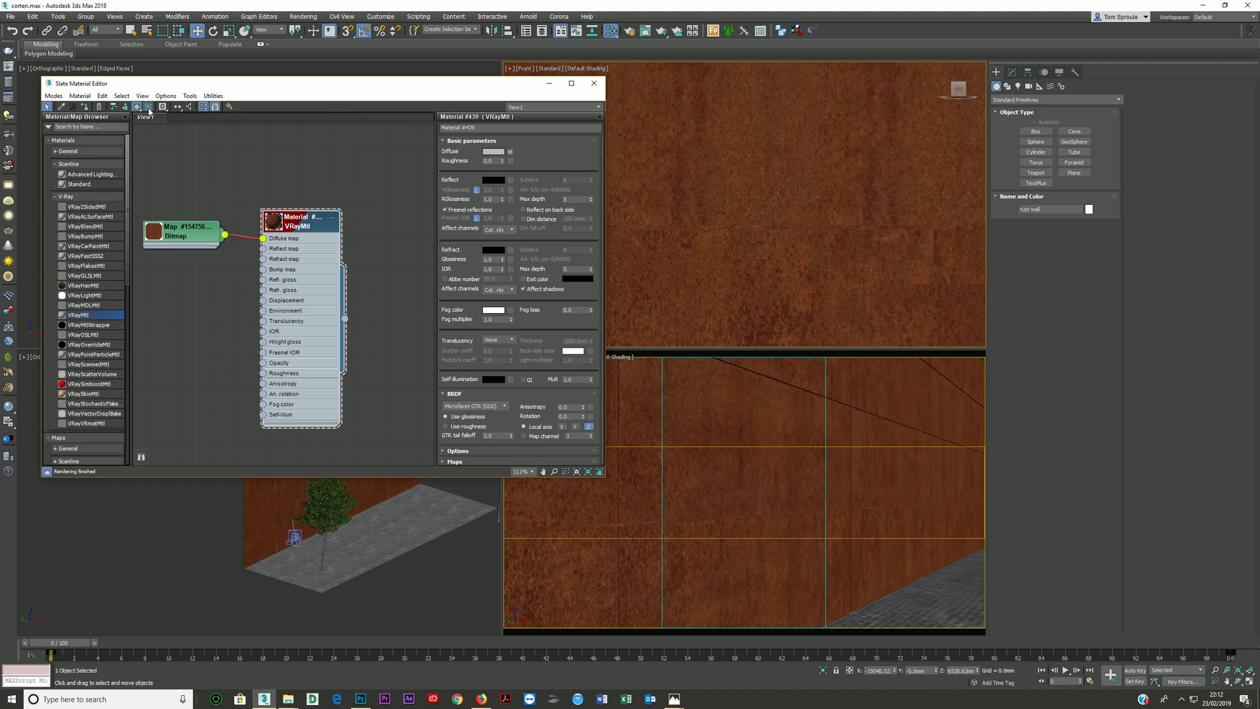
pyautogui.doubleClick(273, 227)
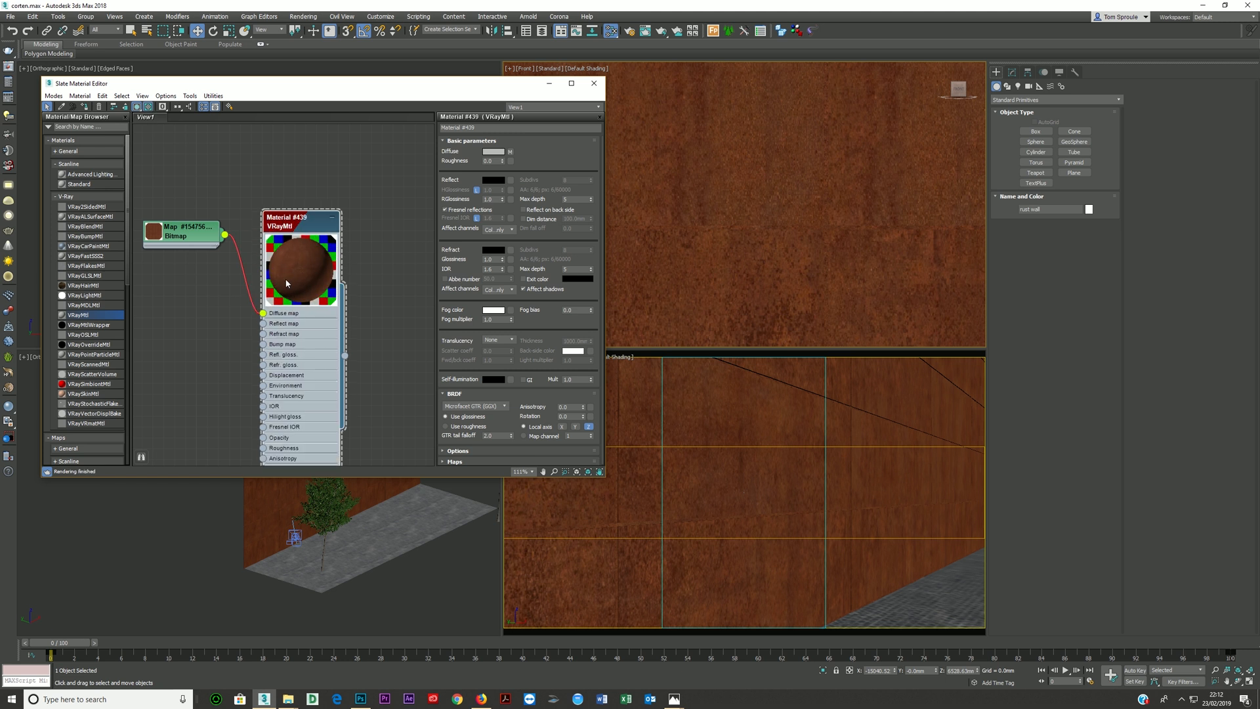
pyautogui.moveTo(302, 238); pyautogui.dragTo(302, 184)
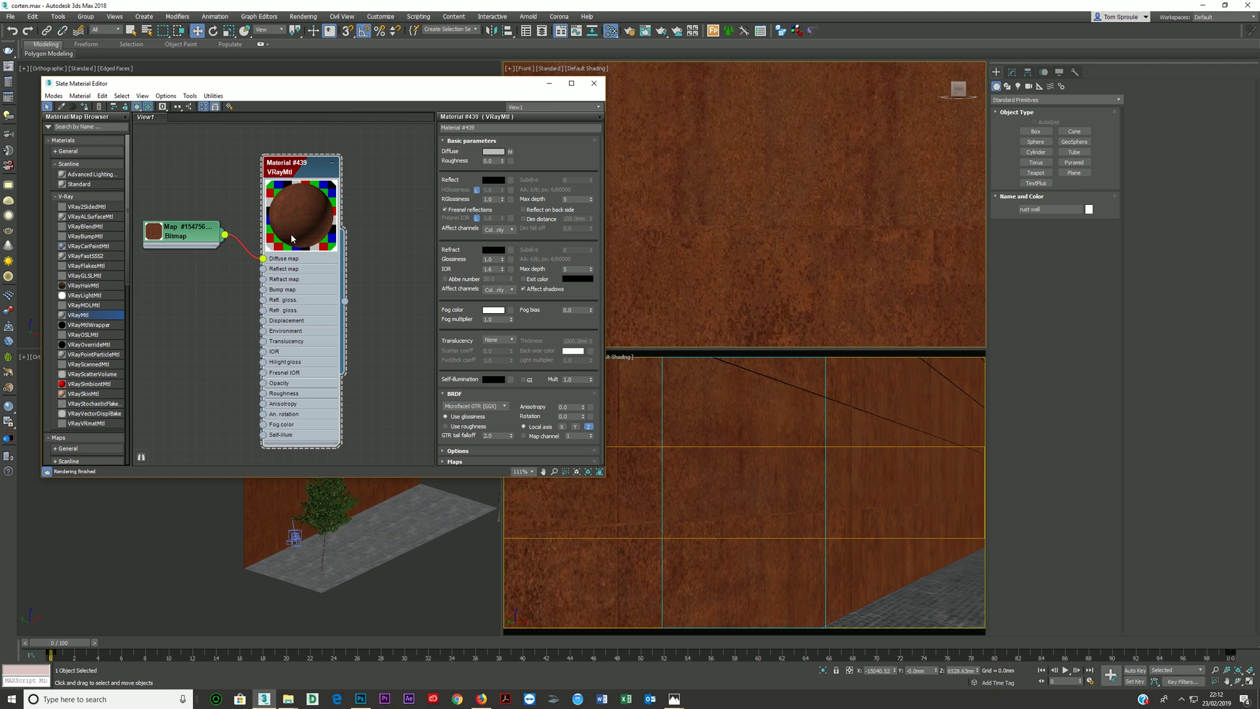
pyautogui.moveTo(176, 235); pyautogui.dragTo(176, 257)
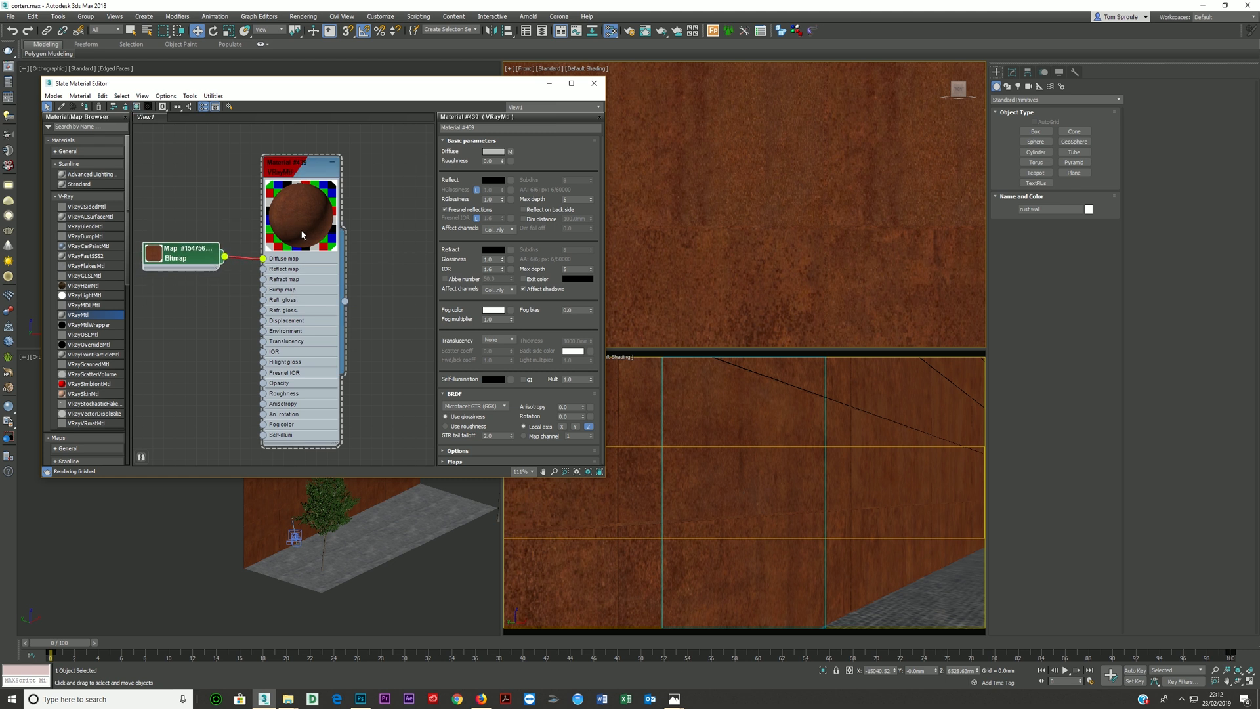
# - Set the VRayMtl's reflection colour to light grey and its reflection glossiness to 0.4
pyautogui.click(494, 181)
pyautogui.click(342, 115)
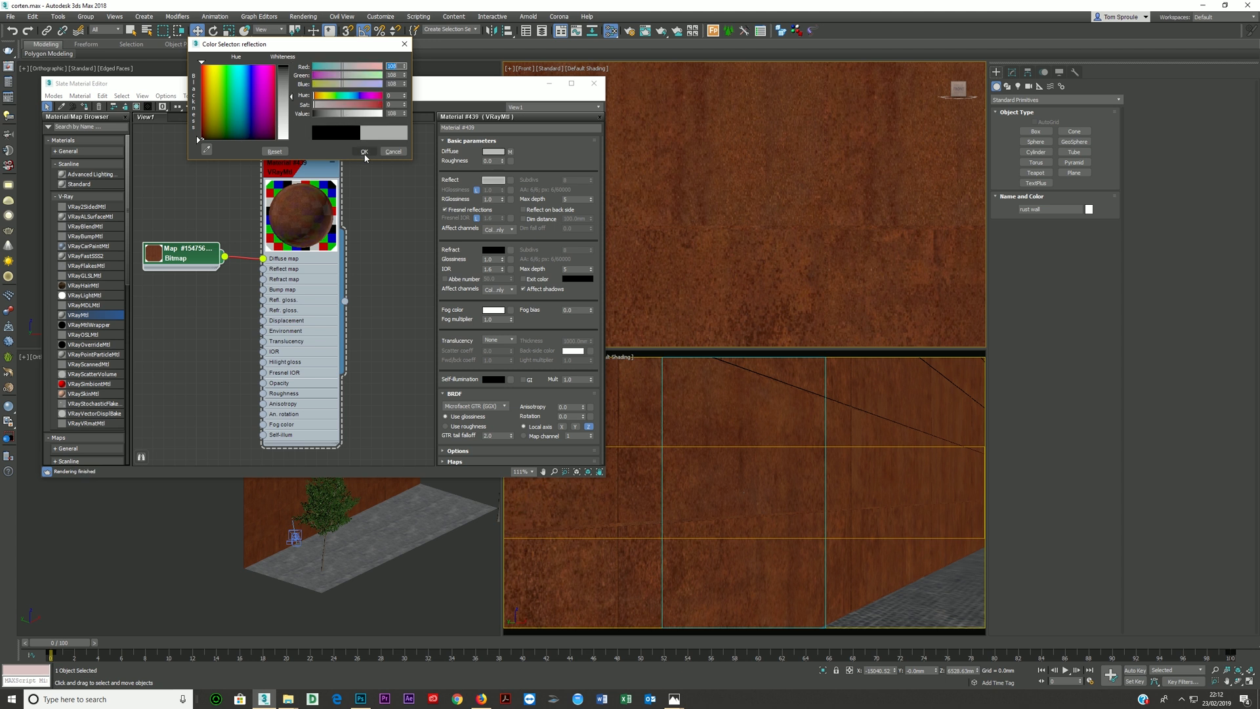
pyautogui.click(364, 153)
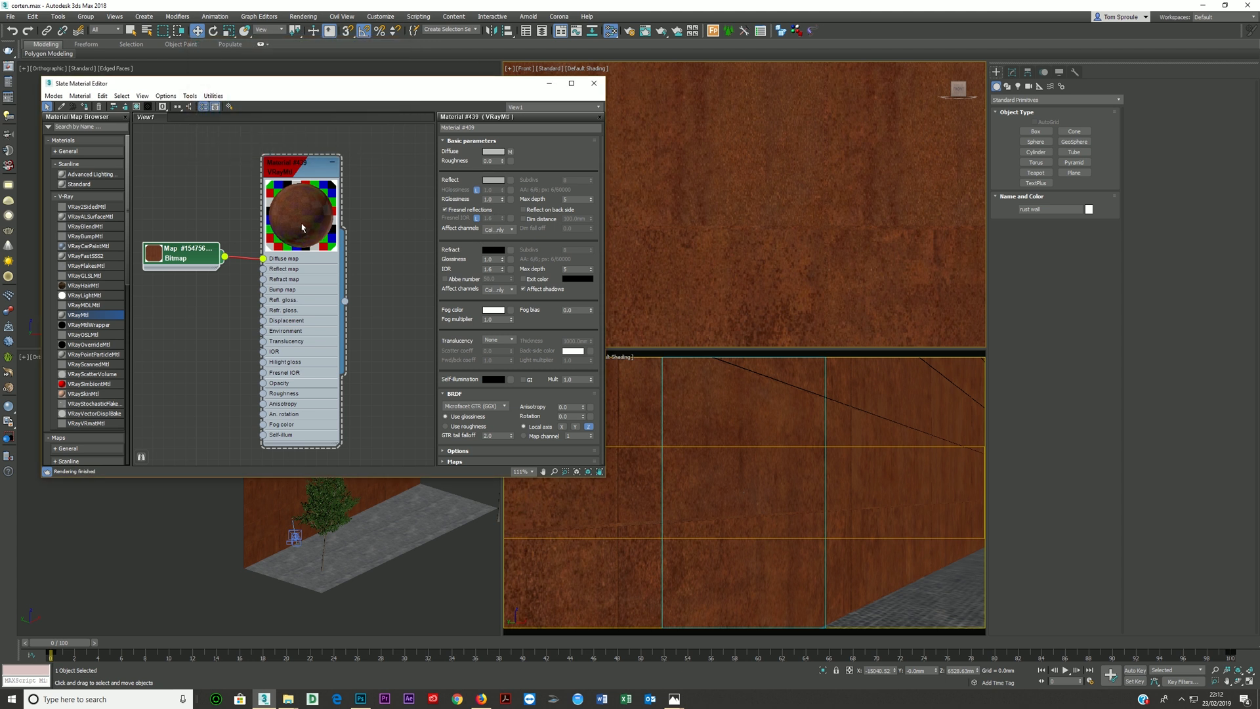
pyautogui.click(492, 199)
pyautogui.write('.4')
pyautogui.press('Tab')
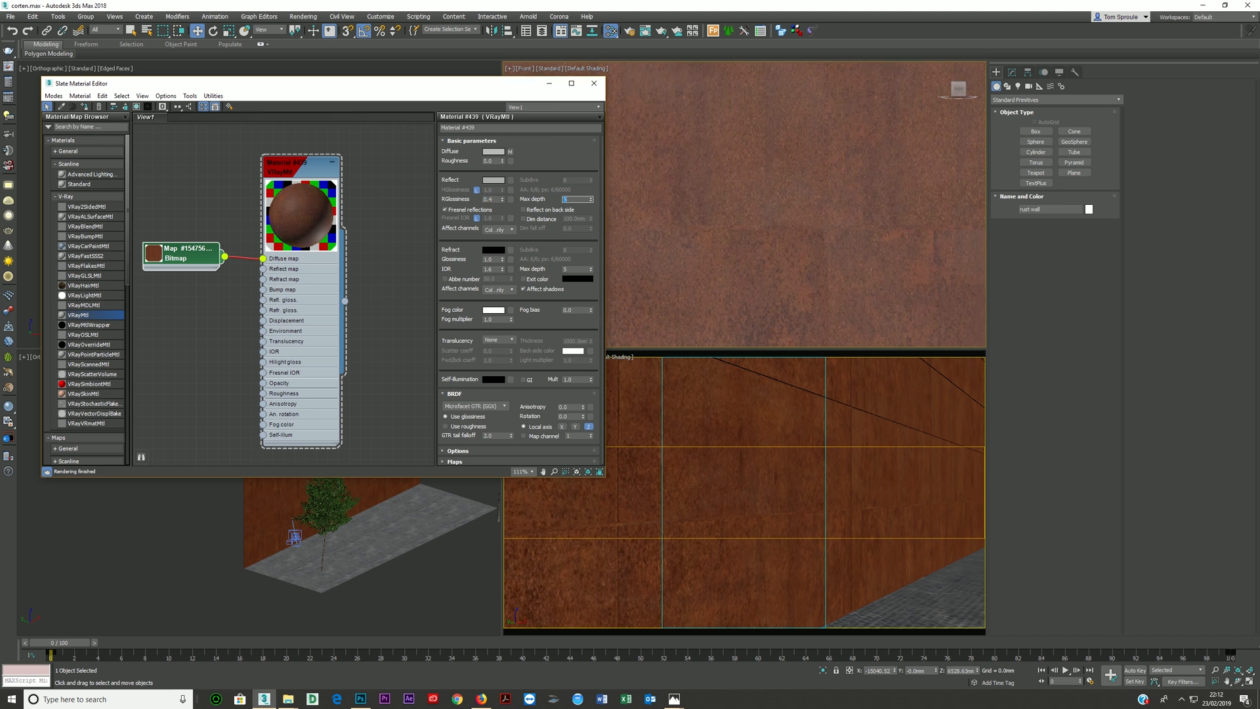
# - Tidy the material nodes, activate the camera view and set the render output width to 1000
pyautogui.moveTo(204, 259); pyautogui.dragTo(183, 270)
pyautogui.moveTo(305, 312); pyautogui.dragTo(308, 323)
pyautogui.click(649, 424)
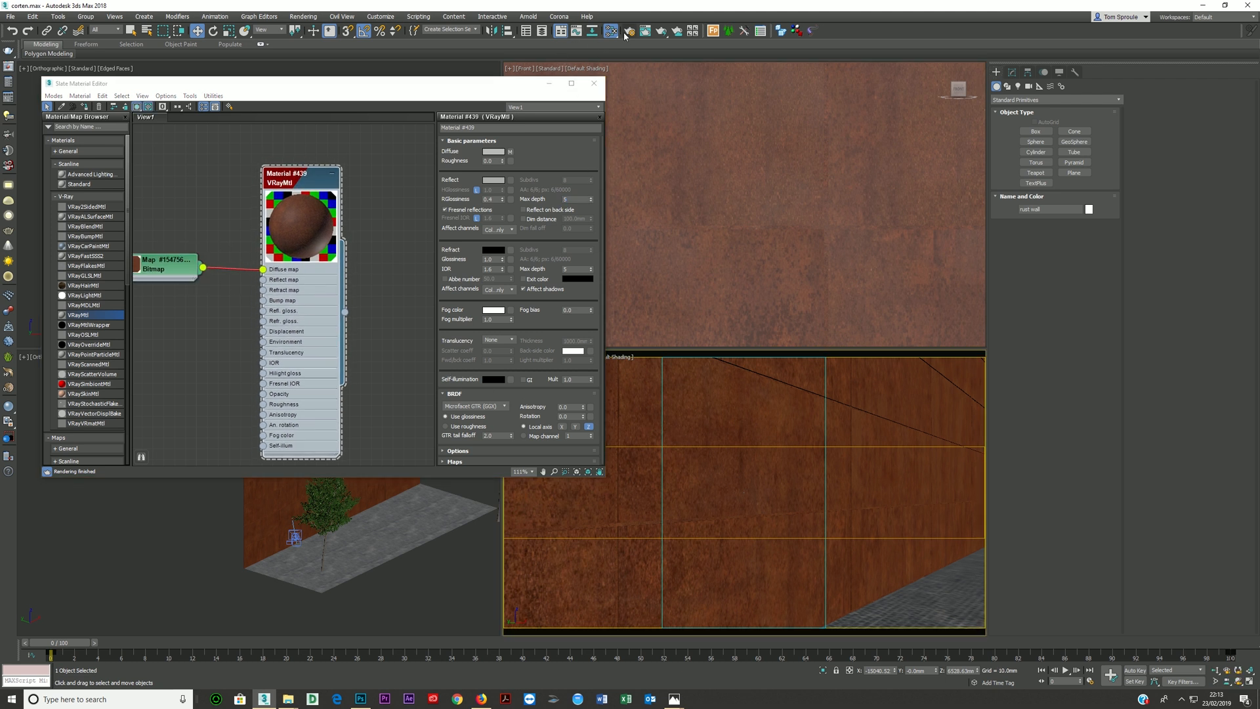
pyautogui.press('F10')
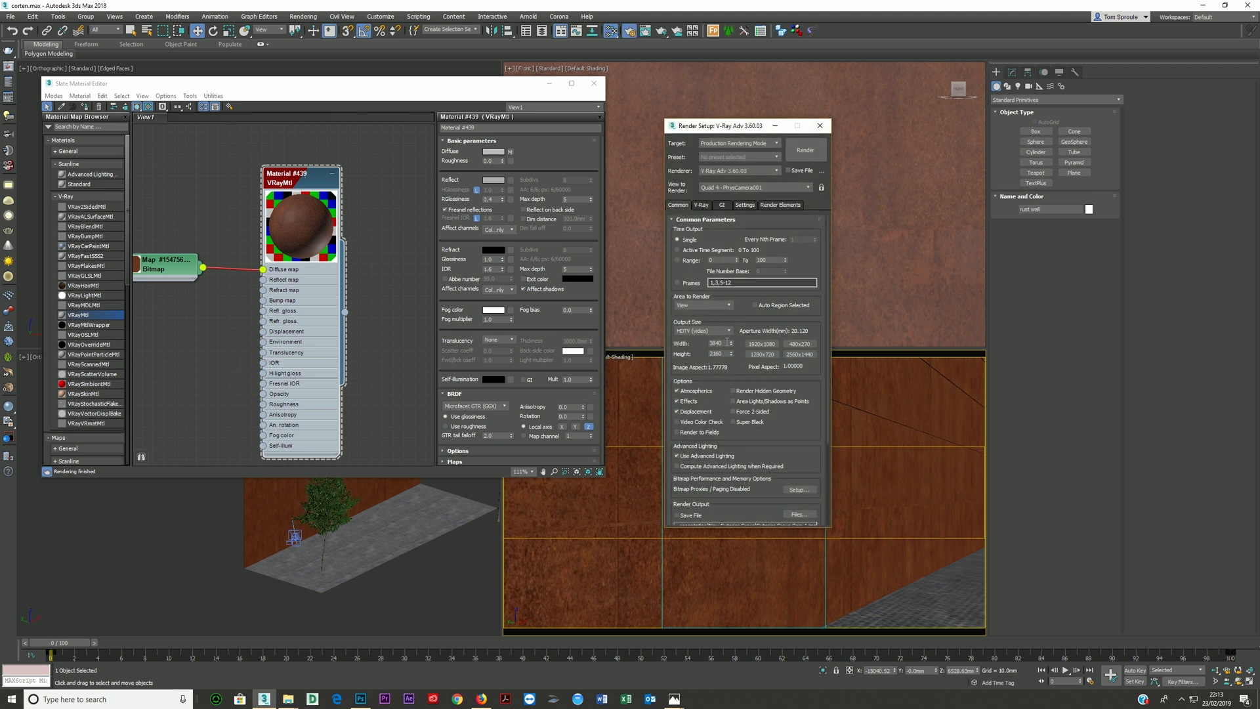
pyautogui.doubleClick(718, 343)
pyautogui.write('100')
pyautogui.write('0')
pyautogui.press('Return')
# - Review the render setup's frame buffer, global illumination, light cache, system and render element settings
pyautogui.click(701, 206)
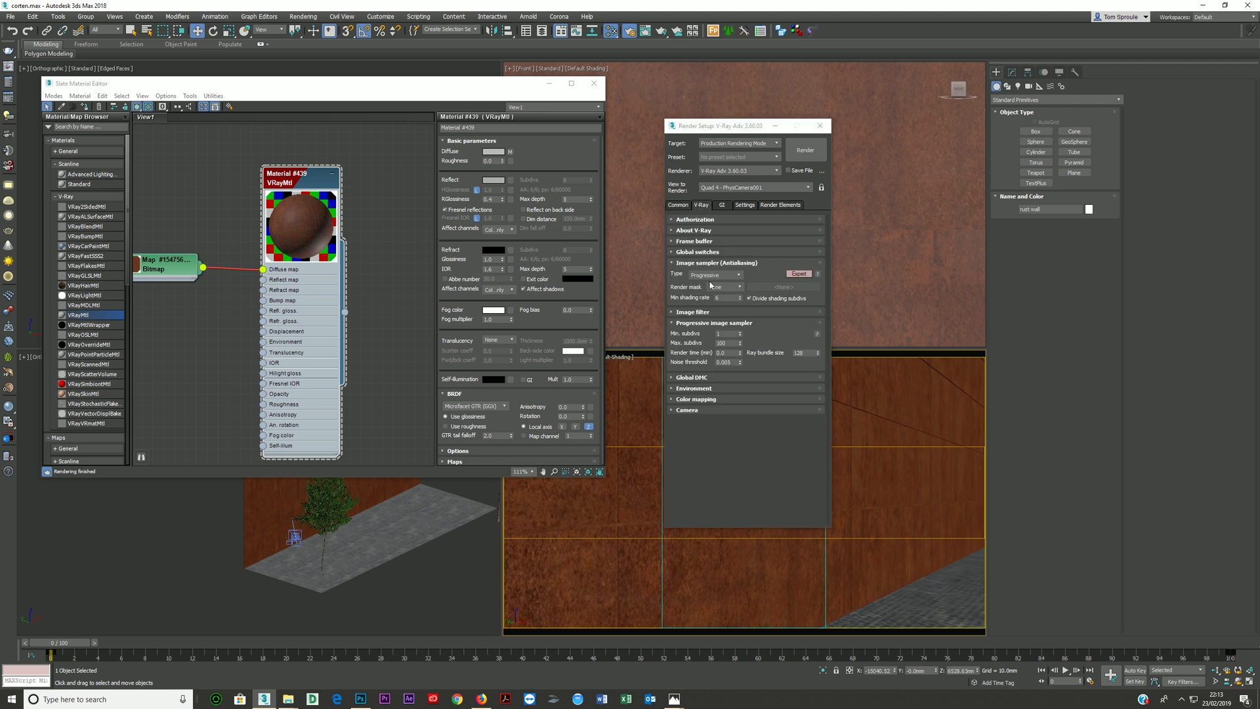
pyautogui.click(691, 242)
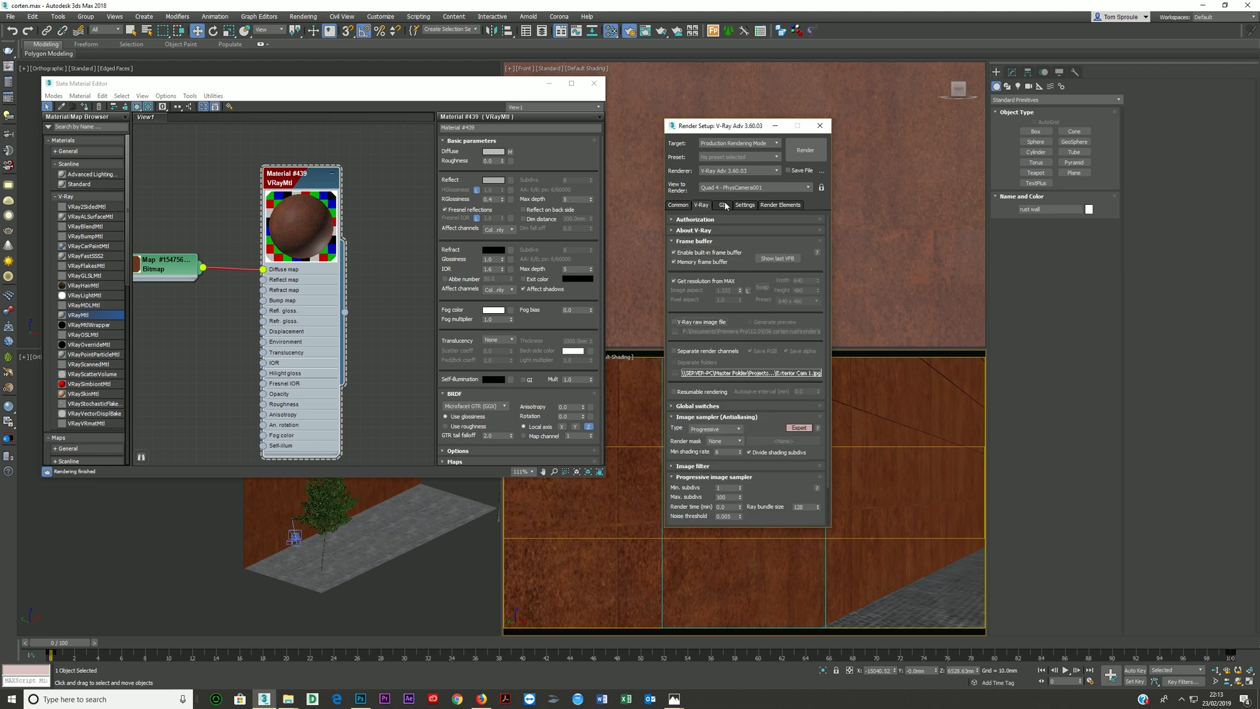
pyautogui.click(723, 206)
pyautogui.click(691, 338)
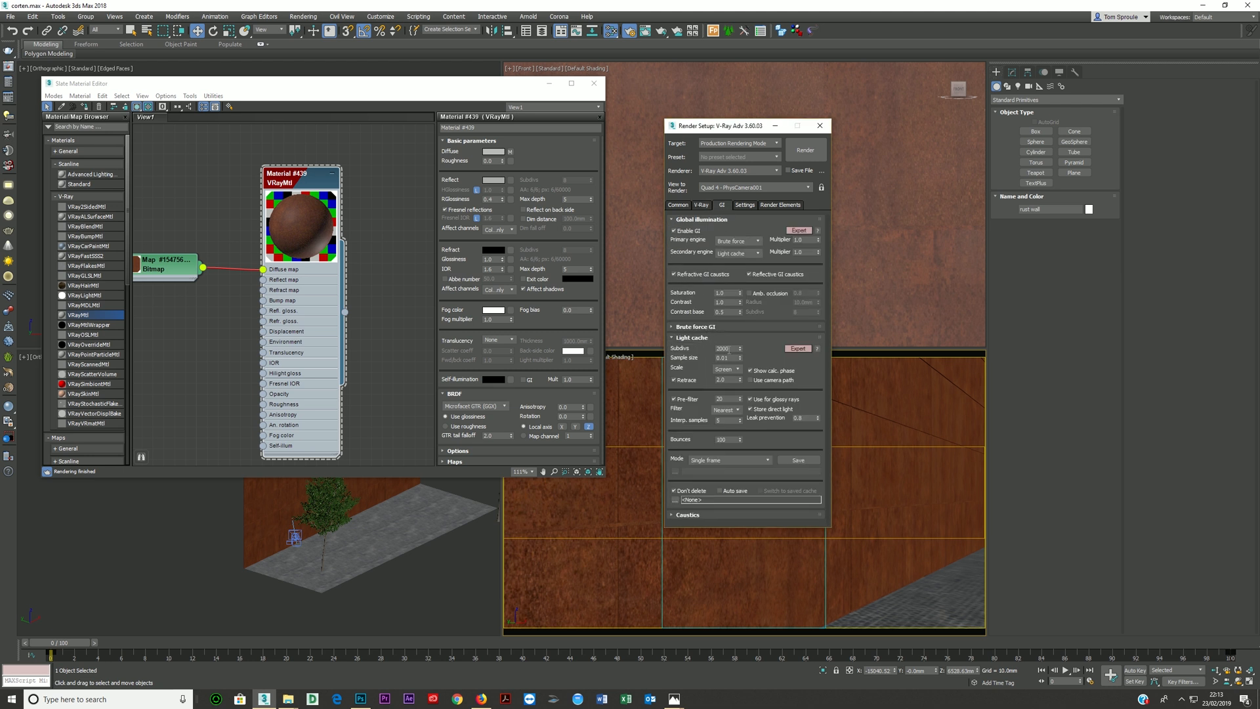
pyautogui.click(667, 281)
pyautogui.click(745, 206)
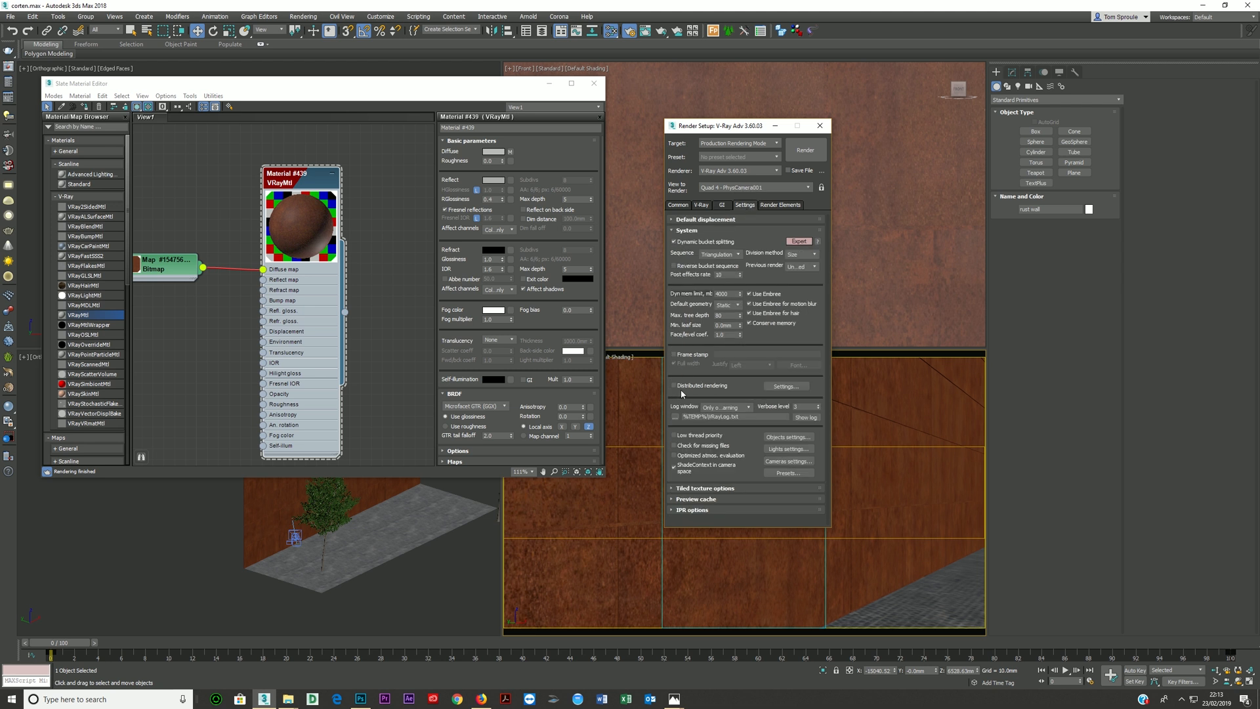
pyautogui.click(778, 205)
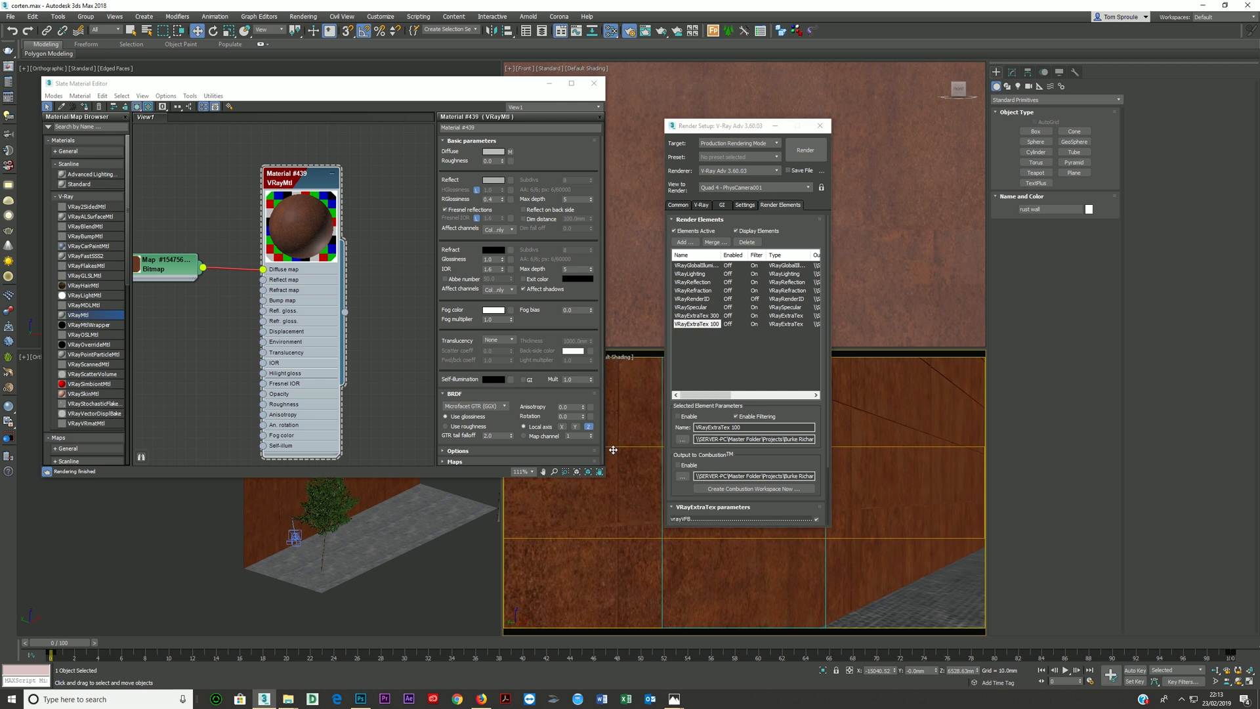
# - Render a test of the corten wall from PhysCamera001 and stop it once the noise has mostly cleared
pyautogui.hotkey('shift', 'q')
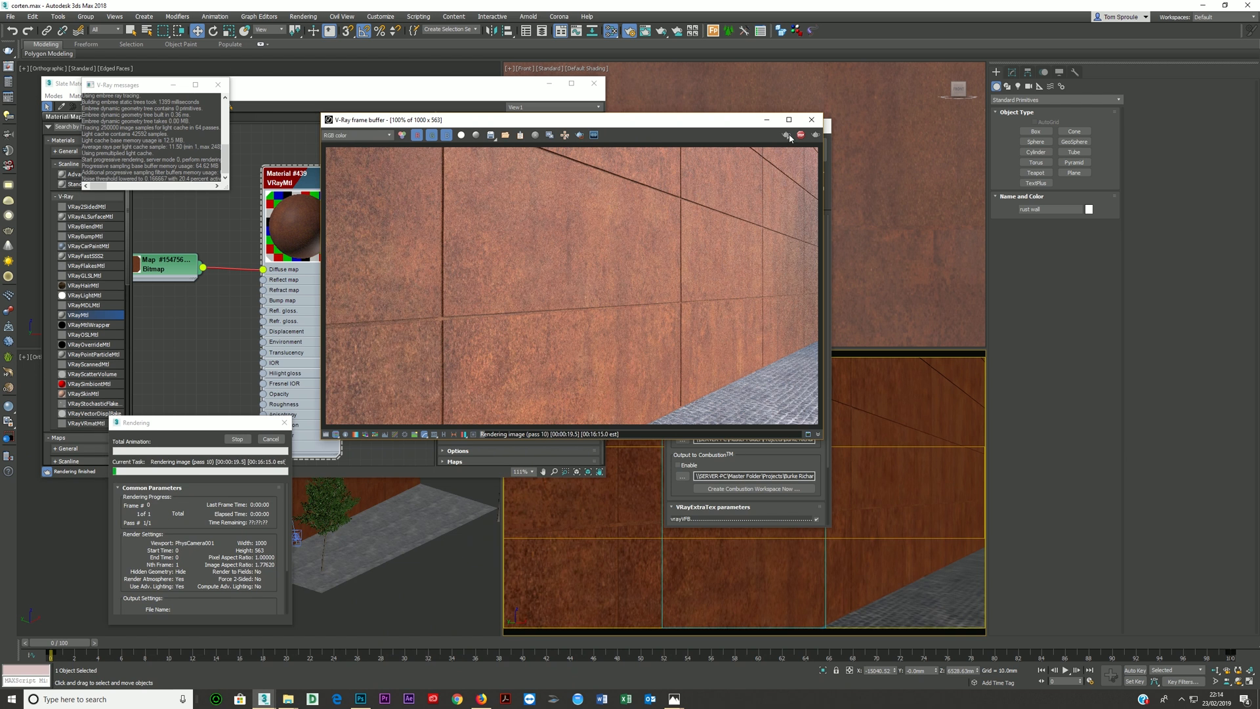
pyautogui.click(800, 136)
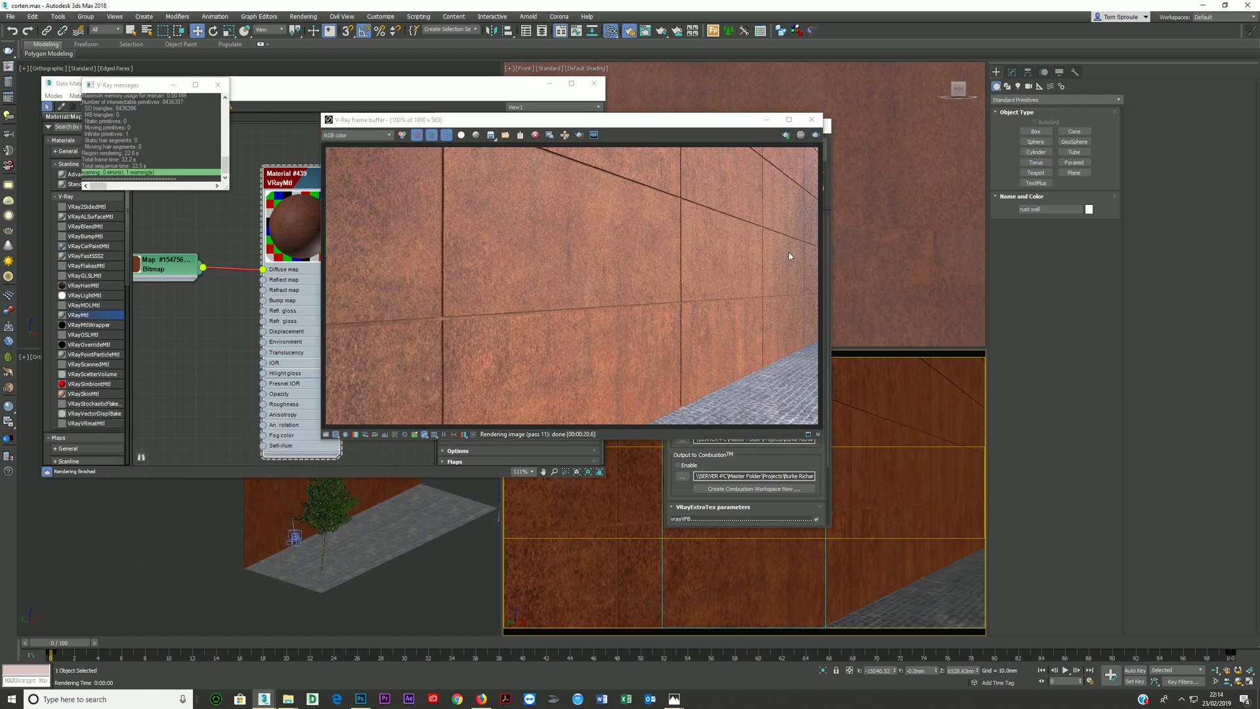
# - Close the test render's frame buffer and select the evening HDRI dome light beside the wall
pyautogui.click(811, 120)
pyautogui.scroll(-3, 364, 508)
pyautogui.moveTo(364, 509); pyautogui.dragTo(255, 554, button='middle')
pyautogui.scroll(-2, 311, 533)
pyautogui.scroll(2, 304, 529)
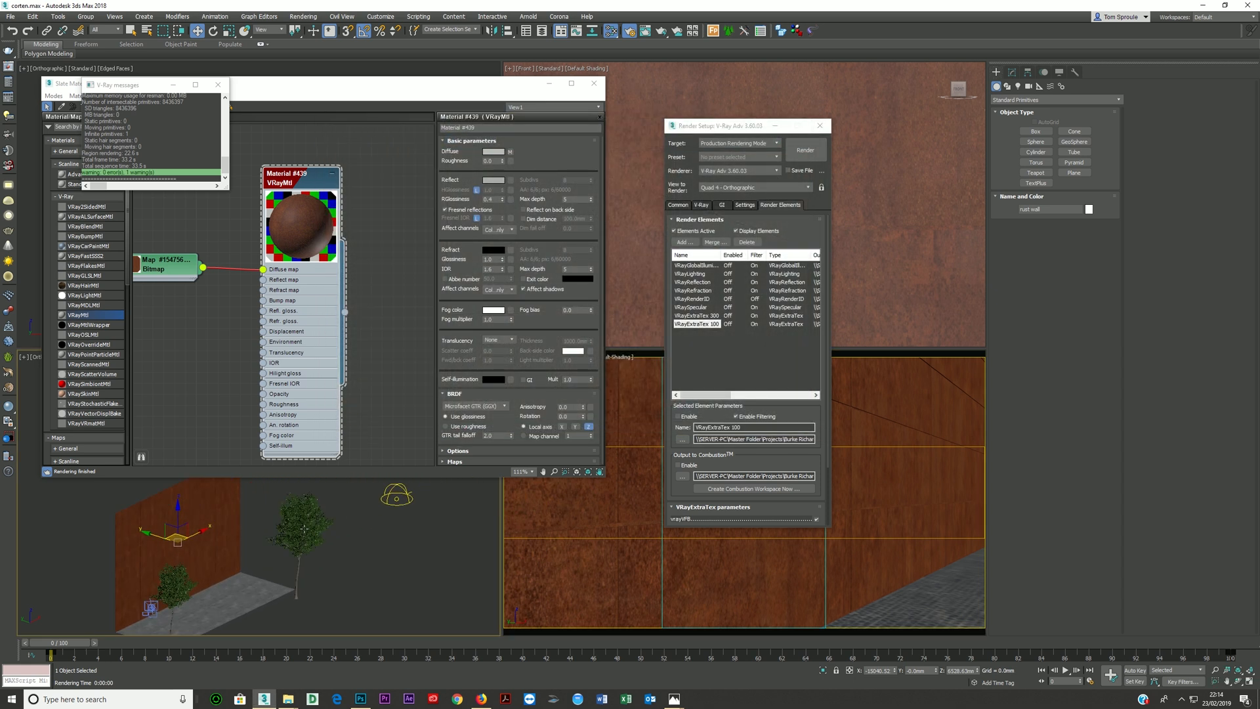
pyautogui.click(397, 497)
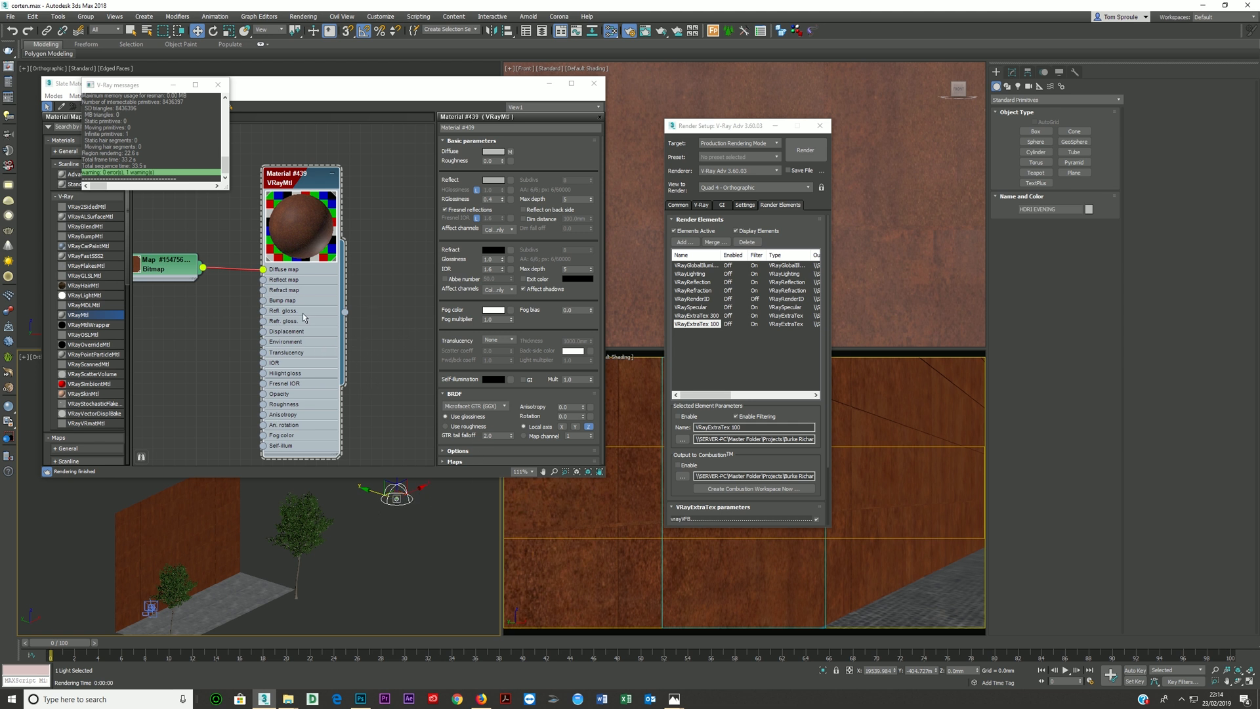
# - Tidy the bitmap and VRayMtl nodes, close the material editor and render setup, and select the rust wall
pyautogui.scroll(-1, 328, 360)
pyautogui.moveTo(317, 331); pyautogui.dragTo(304, 291, button='middle')
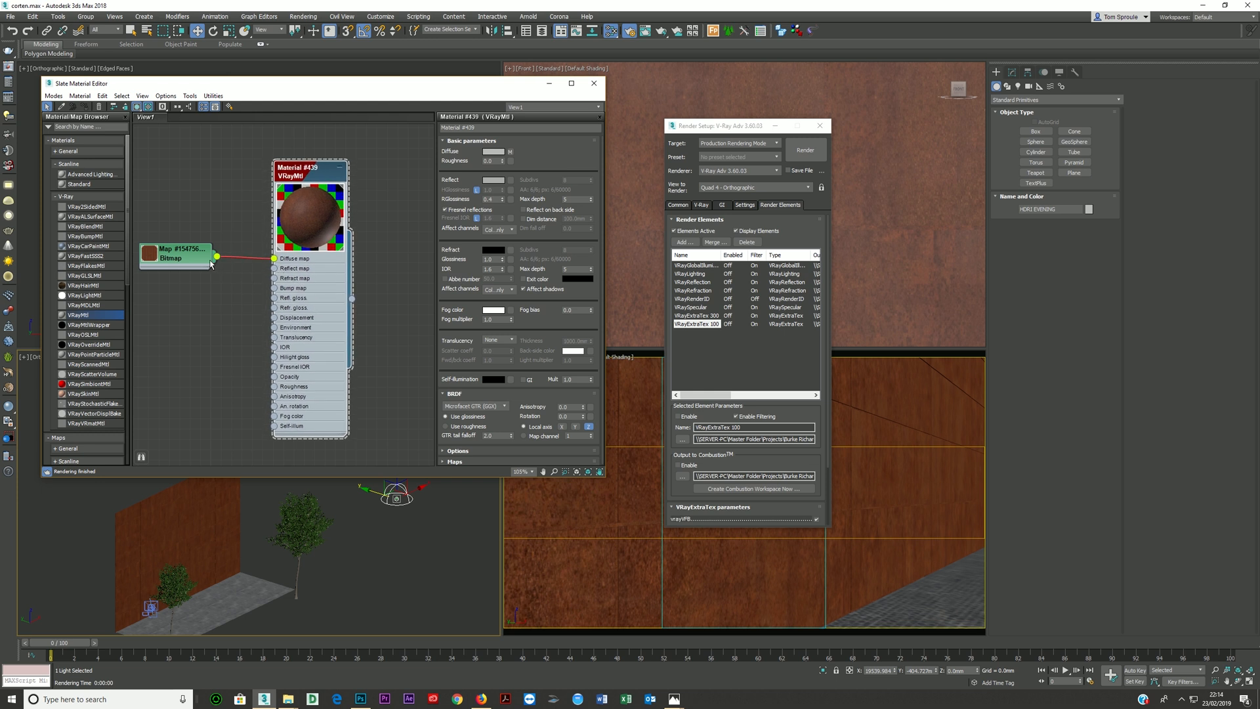
pyautogui.moveTo(195, 257); pyautogui.dragTo(205, 252)
pyautogui.moveTo(327, 302); pyautogui.dragTo(330, 292)
pyautogui.click(595, 84)
pyautogui.click(819, 126)
pyautogui.click(612, 423)
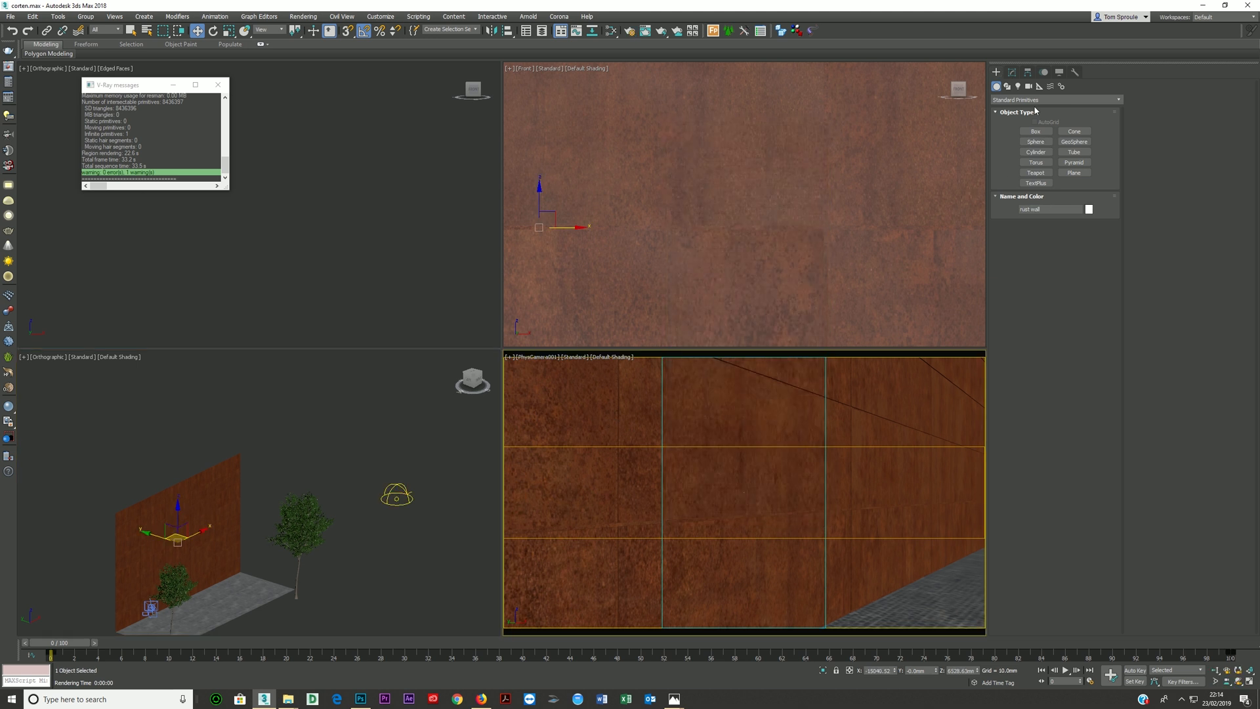
# - Show edged faces in the camera view and switch off the wall's Smooth, Noise, Subdivide and upper Edit Poly and UVW Map modifiers
pyautogui.click(1011, 71)
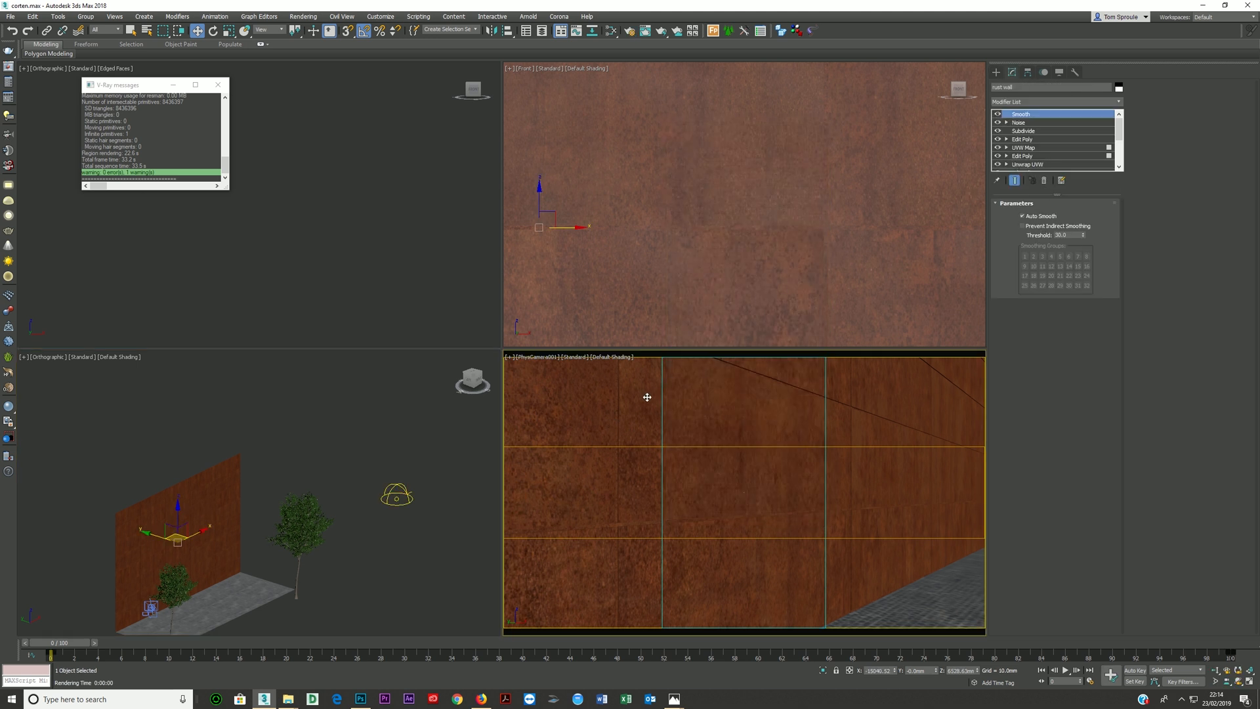
pyautogui.press('F4')
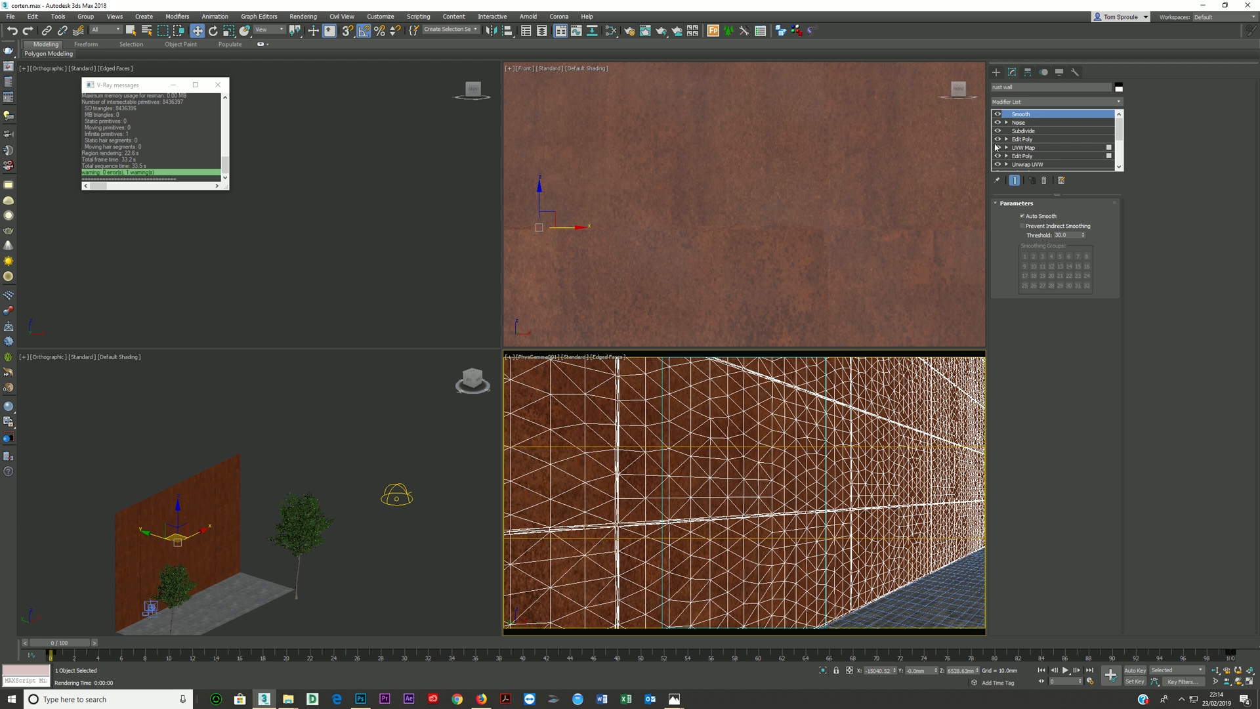
pyautogui.click(998, 114)
pyautogui.click(997, 122)
pyautogui.click(997, 131)
pyautogui.click(997, 139)
pyautogui.click(998, 147)
pyautogui.click(997, 156)
# - Switch off the wall's remaining lower modifiers, then try its base Editable Poly level and decline to continue
pyautogui.scroll(-3, 1040, 164)
pyautogui.scroll(1, 1040, 162)
pyautogui.click(997, 140)
pyautogui.click(998, 156)
pyautogui.scroll(-3, 1003, 165)
pyautogui.click(998, 148)
pyautogui.click(1018, 165)
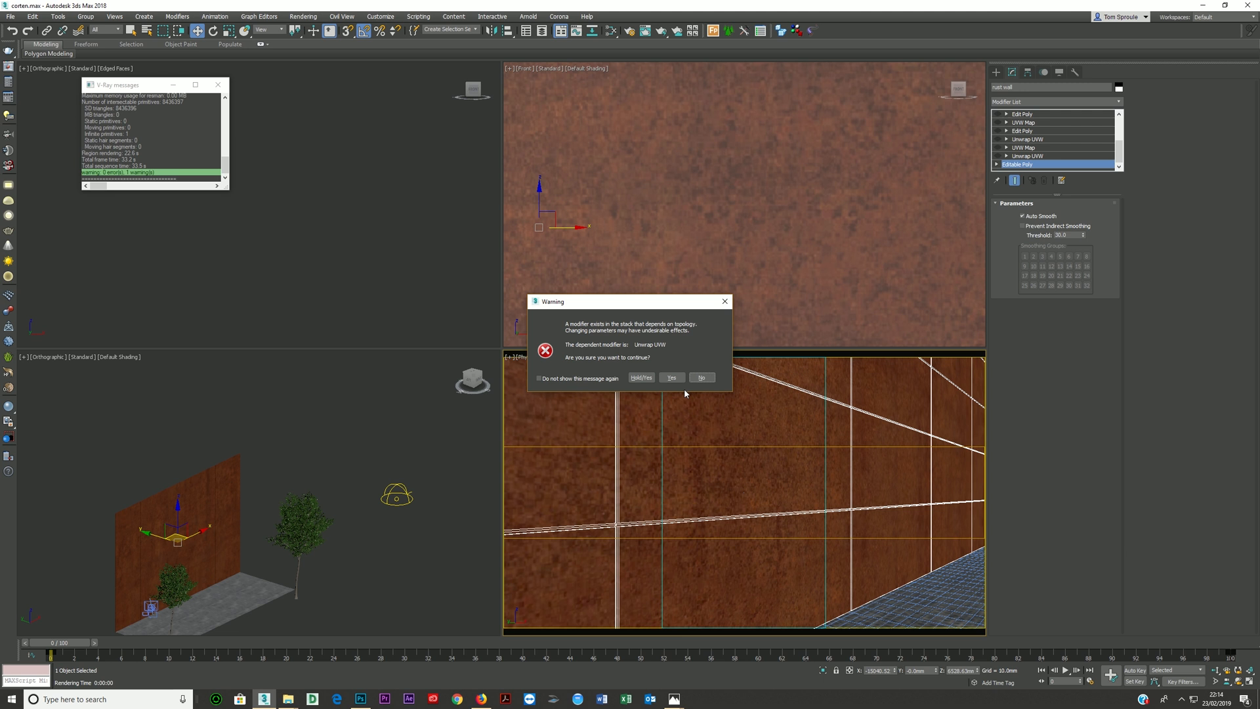
pyautogui.click(701, 377)
# - Clone the rust wall as rust wall001
pyautogui.scroll(-1, 1063, 138)
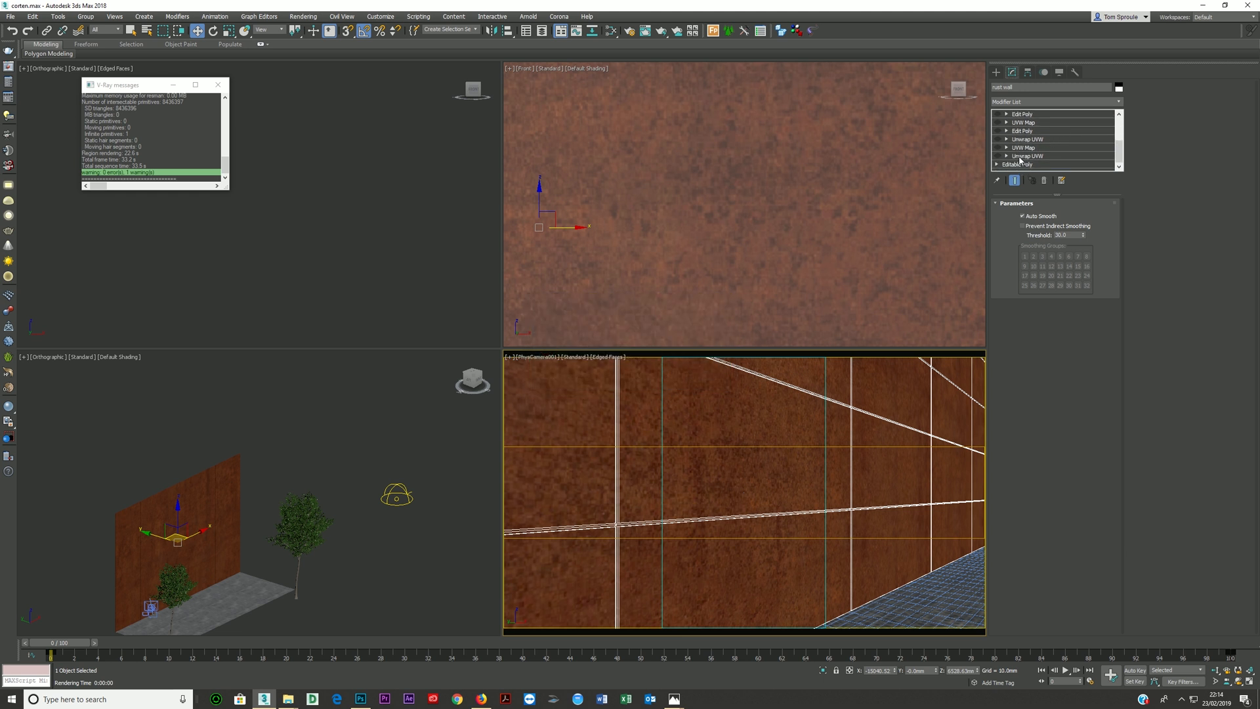
pyautogui.rightClick(740, 396)
pyautogui.click(752, 458)
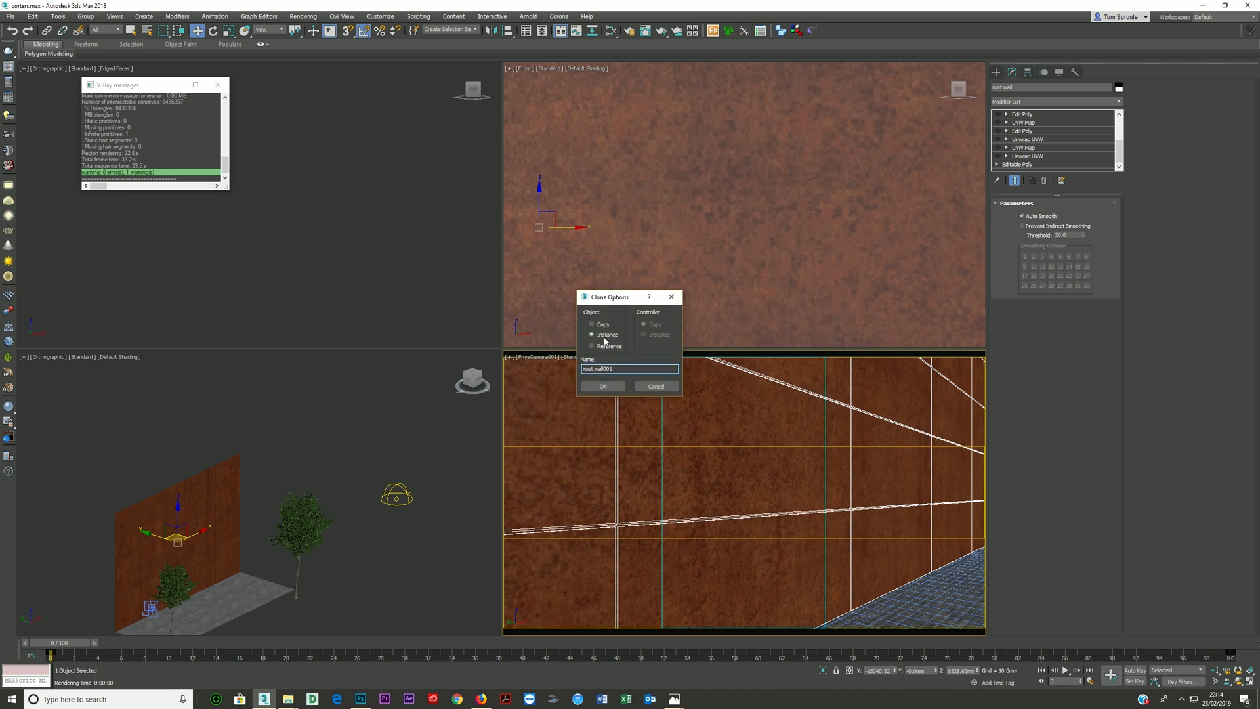
pyautogui.click(602, 386)
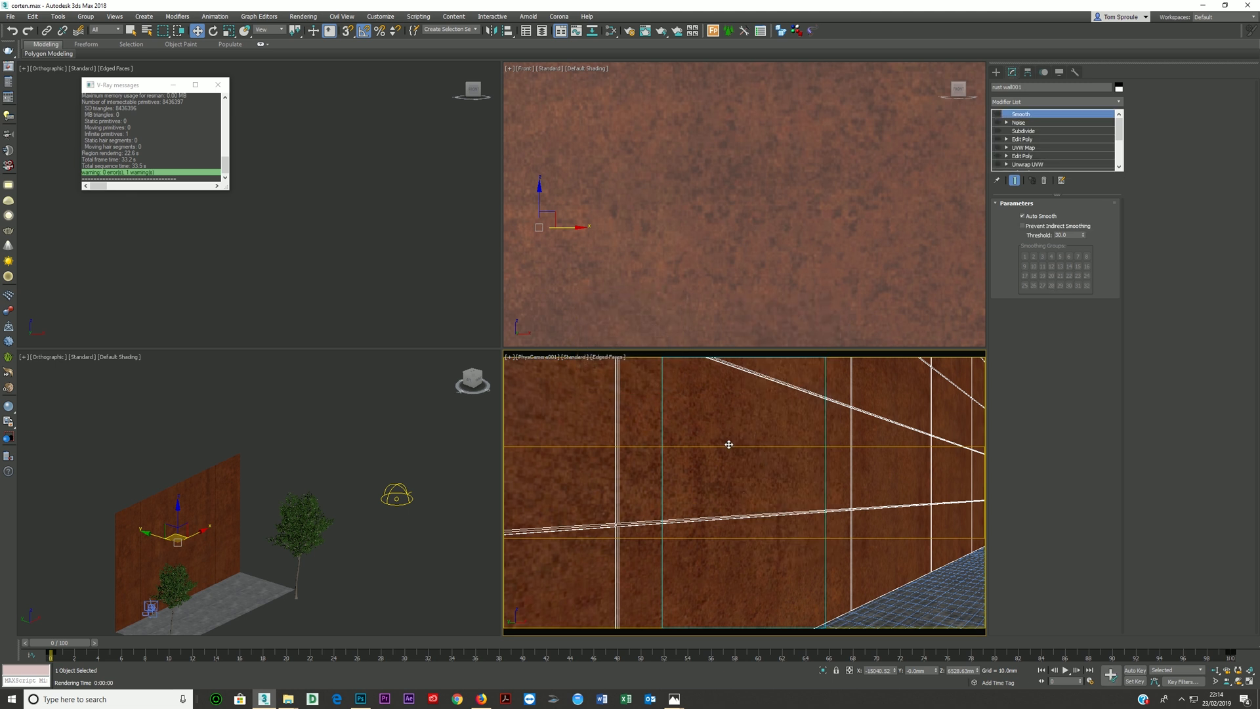
# - Isolate the cloned wall and frame it in a maximised perspective view
pyautogui.hotkey('alt', 'q')
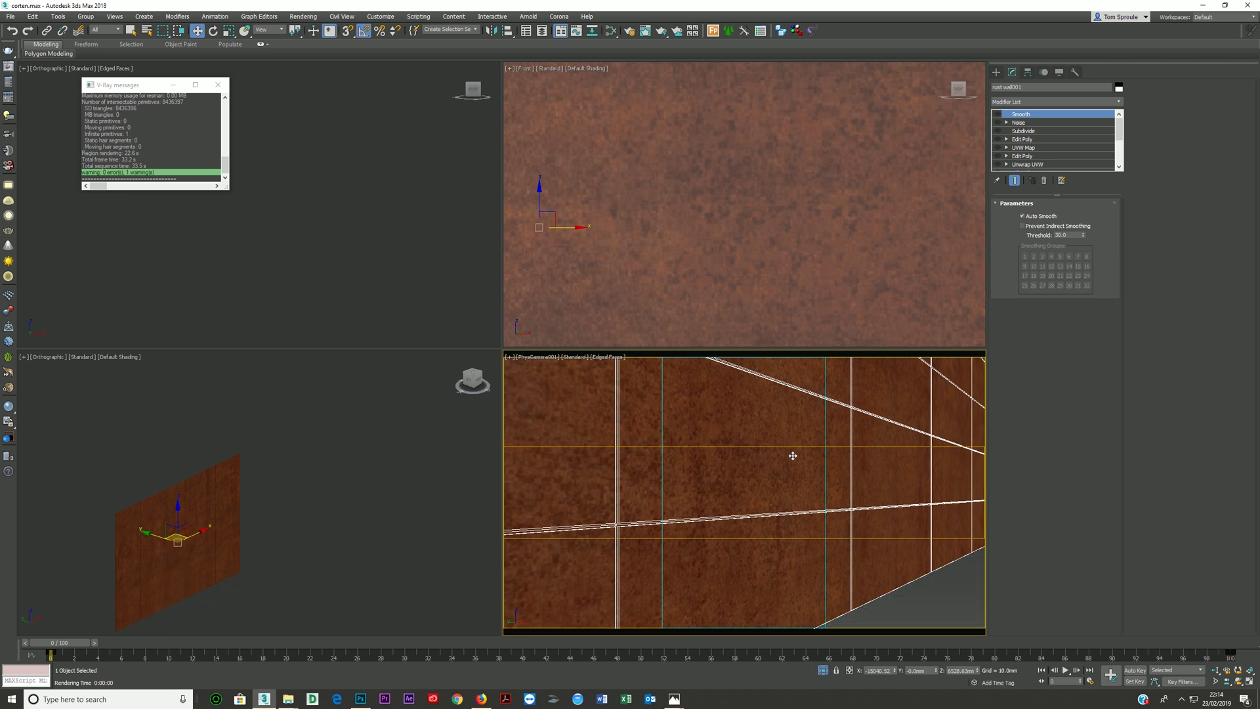
pyautogui.rightClick(308, 529)
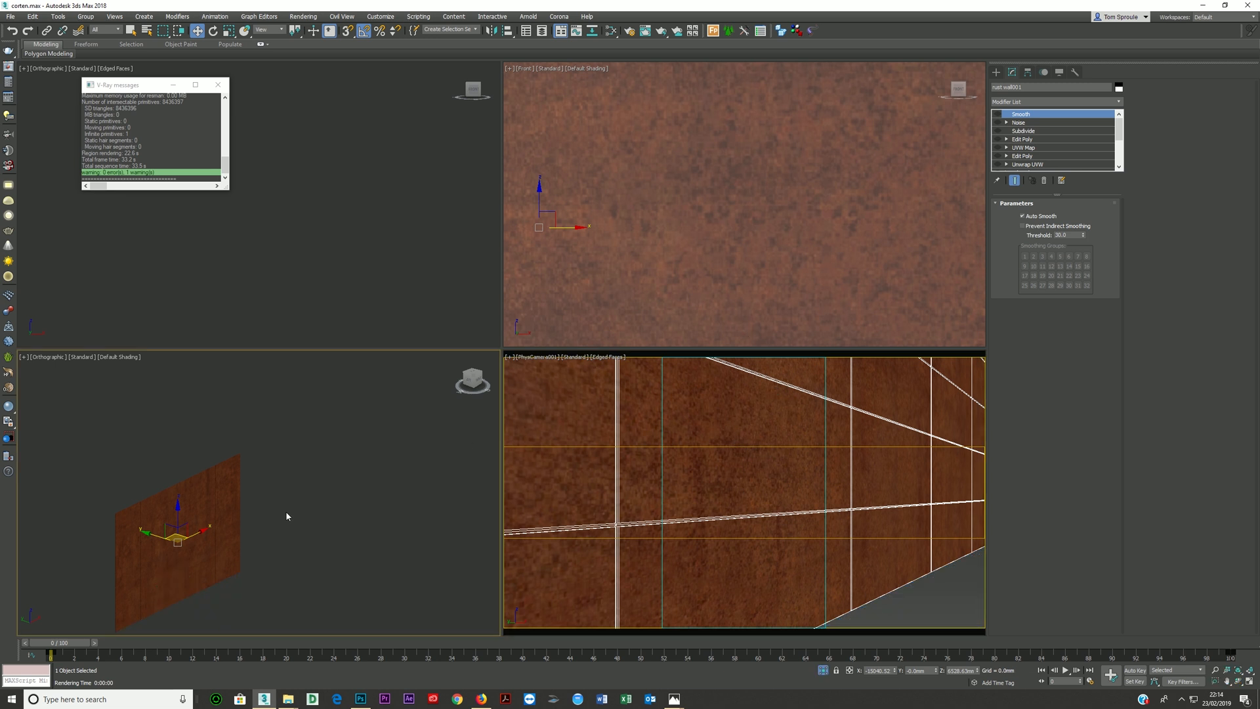
pyautogui.hotkey('alt', 'w')
pyautogui.press('t')
pyautogui.press('p')
pyautogui.press('z')
pyautogui.keyDown('alt'); pyautogui.moveTo(377, 453); pyautogui.dragTo(406, 382, button='middle'); pyautogui.keyUp('alt')
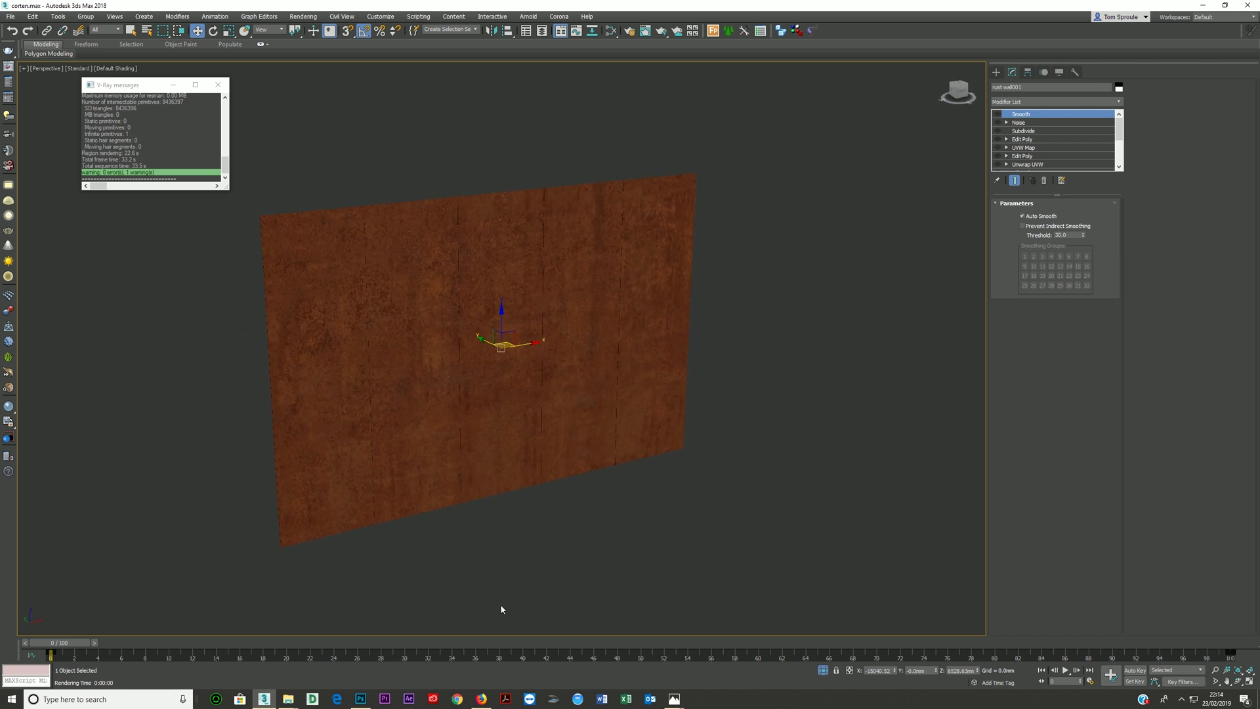
# - Enter the clone's base Editable Poly level, accept the topology warning and inspect the wall's surface
pyautogui.scroll(5, 469, 346)
pyautogui.moveTo(478, 366)
pyautogui.keyDown('alt'); pyautogui.mouseDown(button='middle')
pyautogui.moveTo(433, 388)
pyautogui.moveTo(416, 380)
pyautogui.moveTo(472, 375)
pyautogui.mouseUp(button='middle'); pyautogui.keyUp('alt')
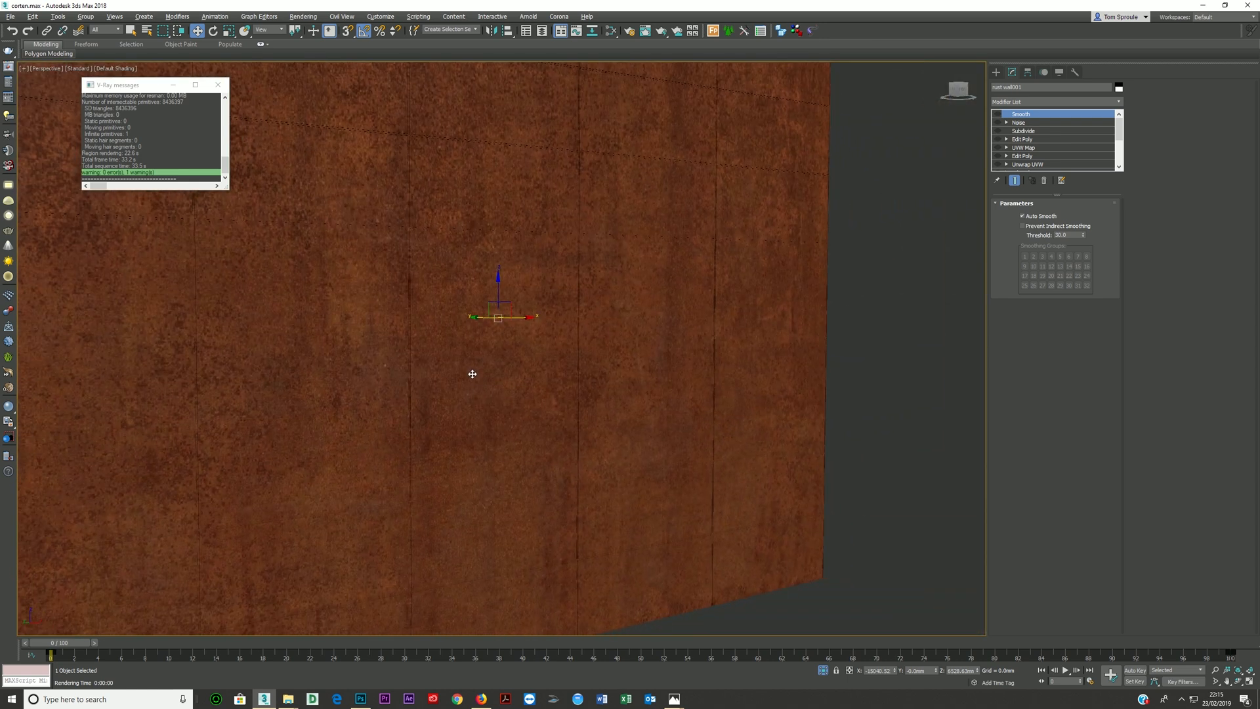
pyautogui.scroll(-5, 478, 374)
pyautogui.scroll(4, 518, 374)
pyautogui.scroll(-3, 1050, 139)
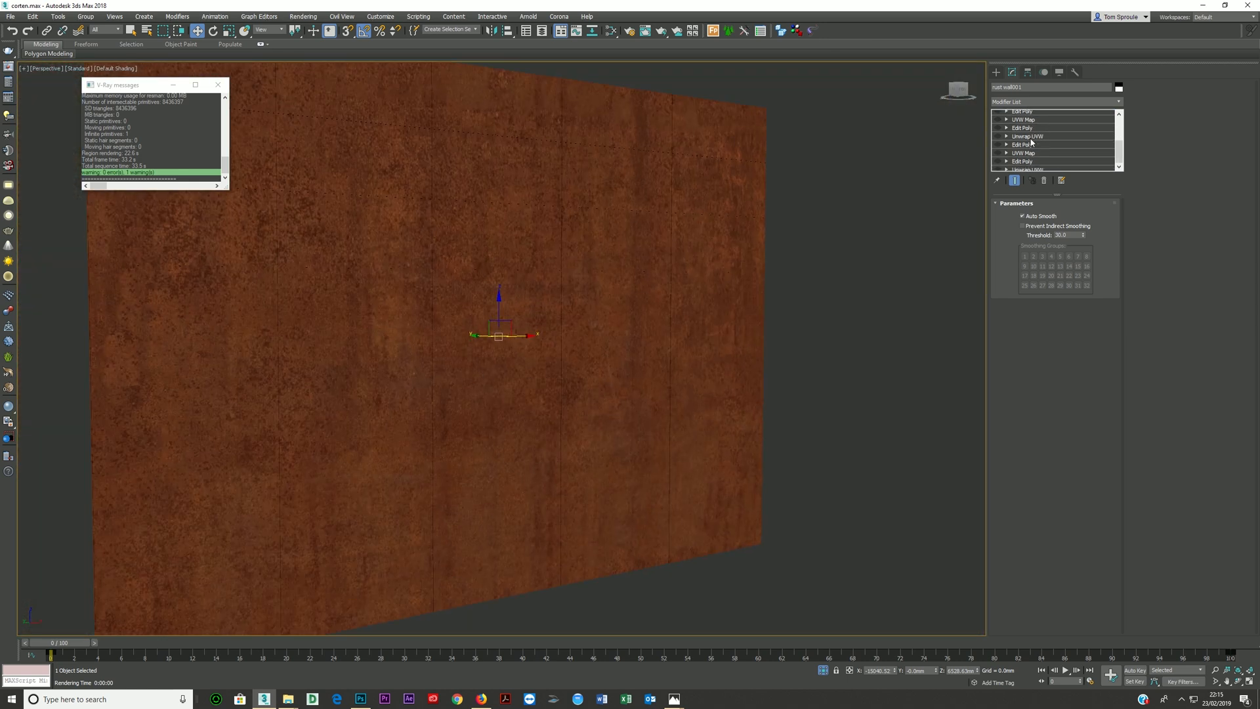
pyautogui.click(1019, 164)
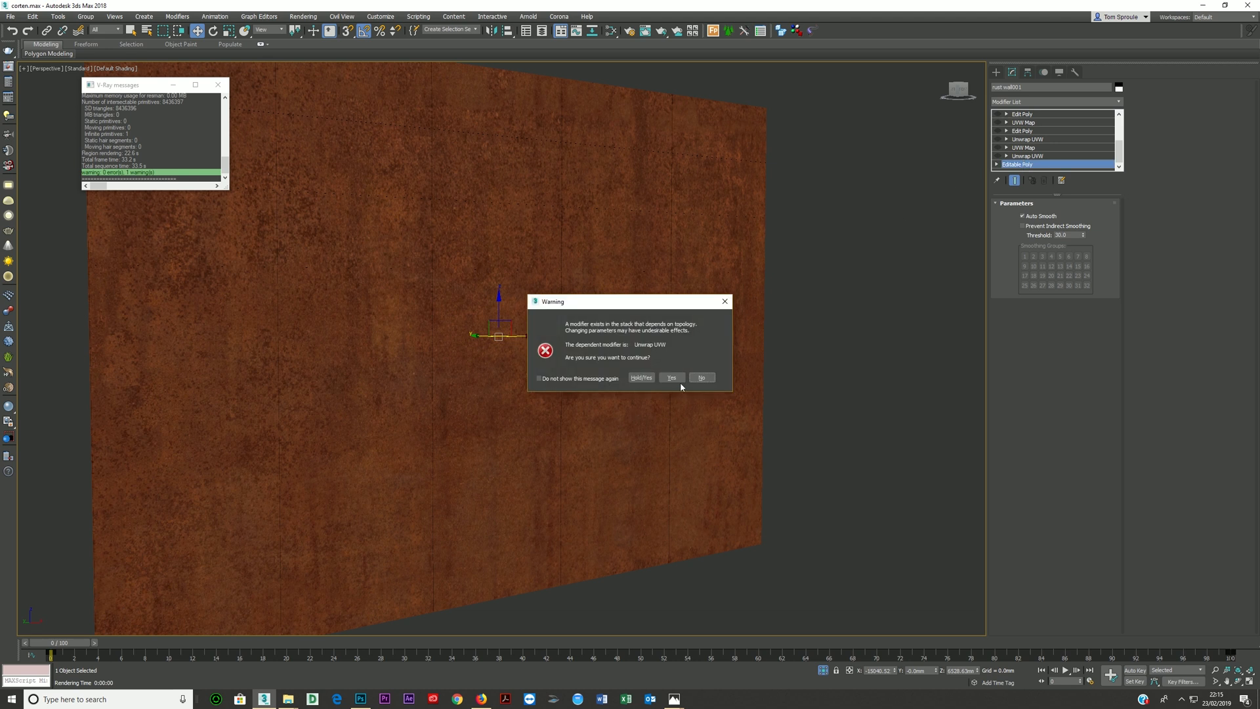
pyautogui.click(674, 379)
pyautogui.keyDown('alt'); pyautogui.moveTo(483, 467); pyautogui.dragTo(459, 464, button='middle'); pyautogui.keyUp('alt')
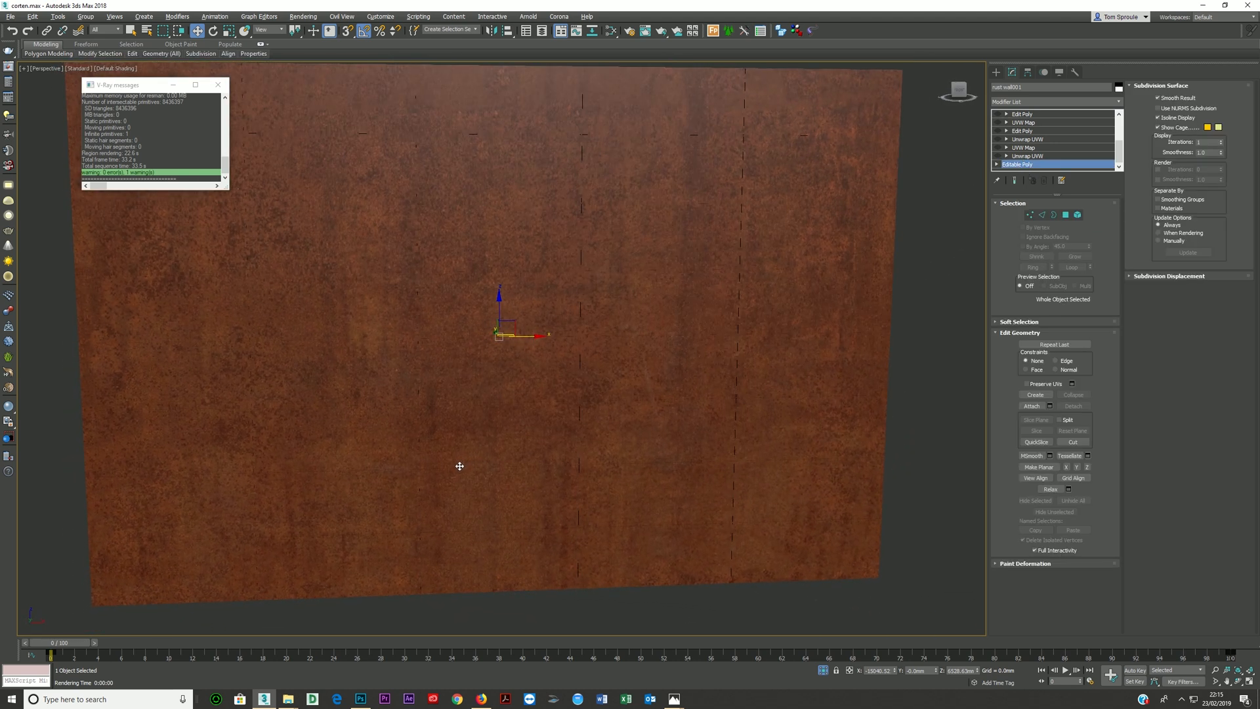
pyautogui.scroll(-3, 456, 464)
pyautogui.scroll(3, 488, 437)
pyautogui.keyDown('alt'); pyautogui.moveTo(481, 450); pyautogui.dragTo(538, 410, button='middle'); pyautogui.keyUp('alt')
pyautogui.scroll(8, 450, 450)
pyautogui.scroll(-3, 506, 427)
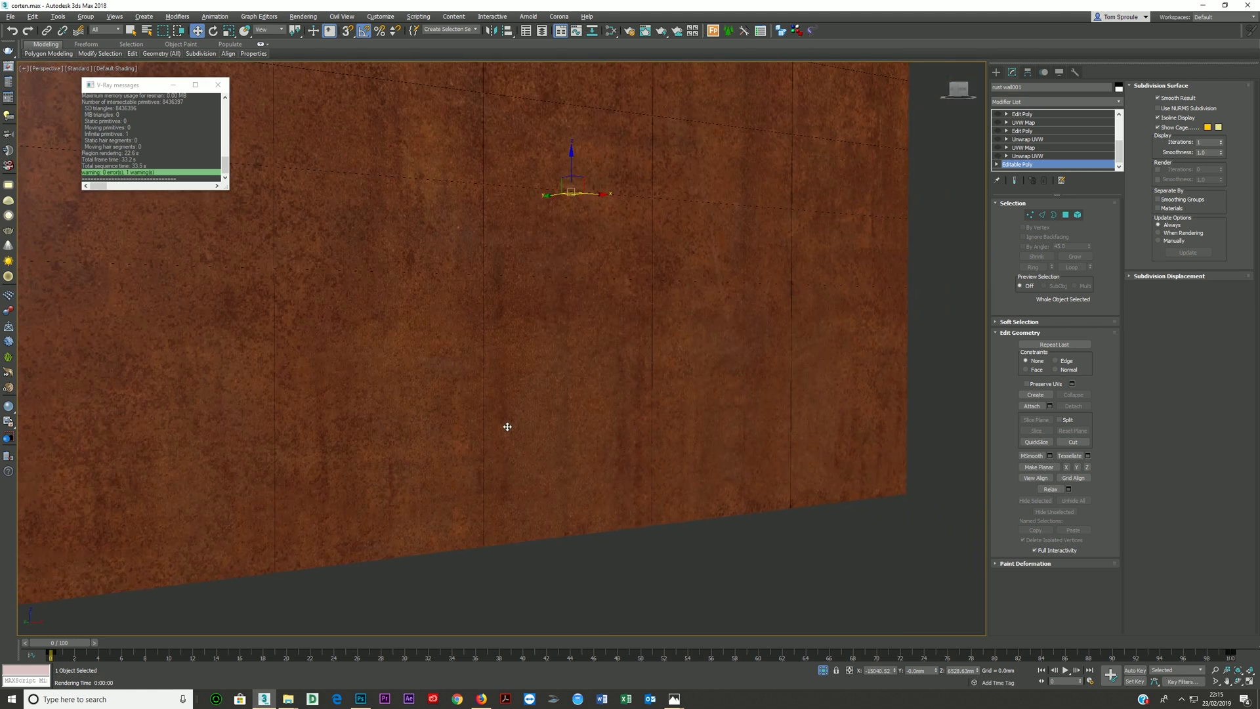
# - Go to the clone's lowest Unwrap UVW level and show its panel grid in the front view with edged faces
pyautogui.scroll(-2, 659, 348)
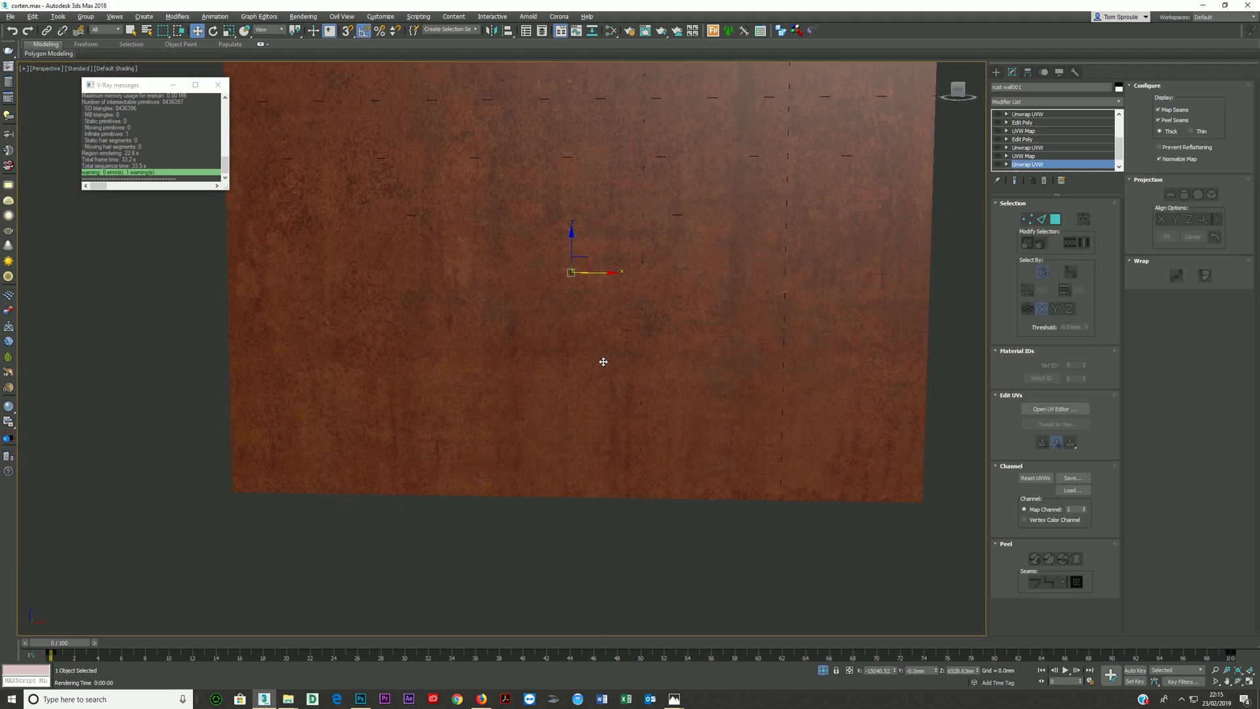
pyautogui.press('F4')
pyautogui.scroll(-2, 599, 354)
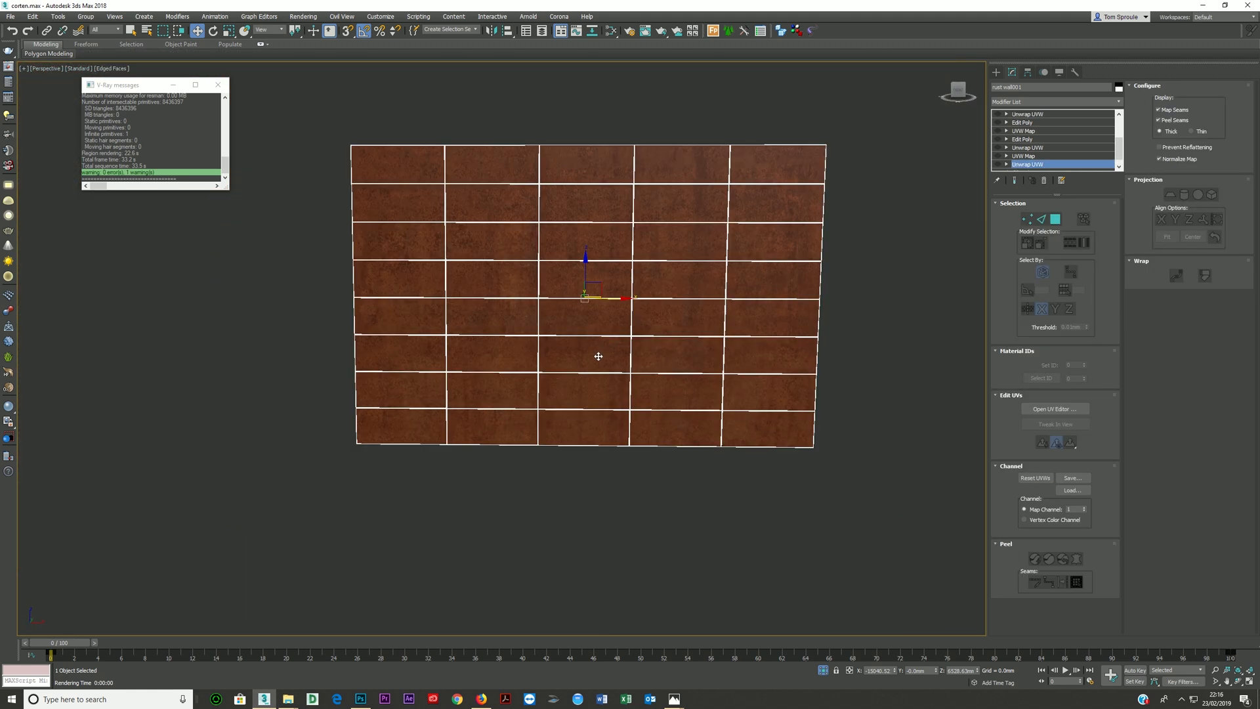
pyautogui.press('f')
pyautogui.press('F4')
pyautogui.scroll(-3, 594, 354)
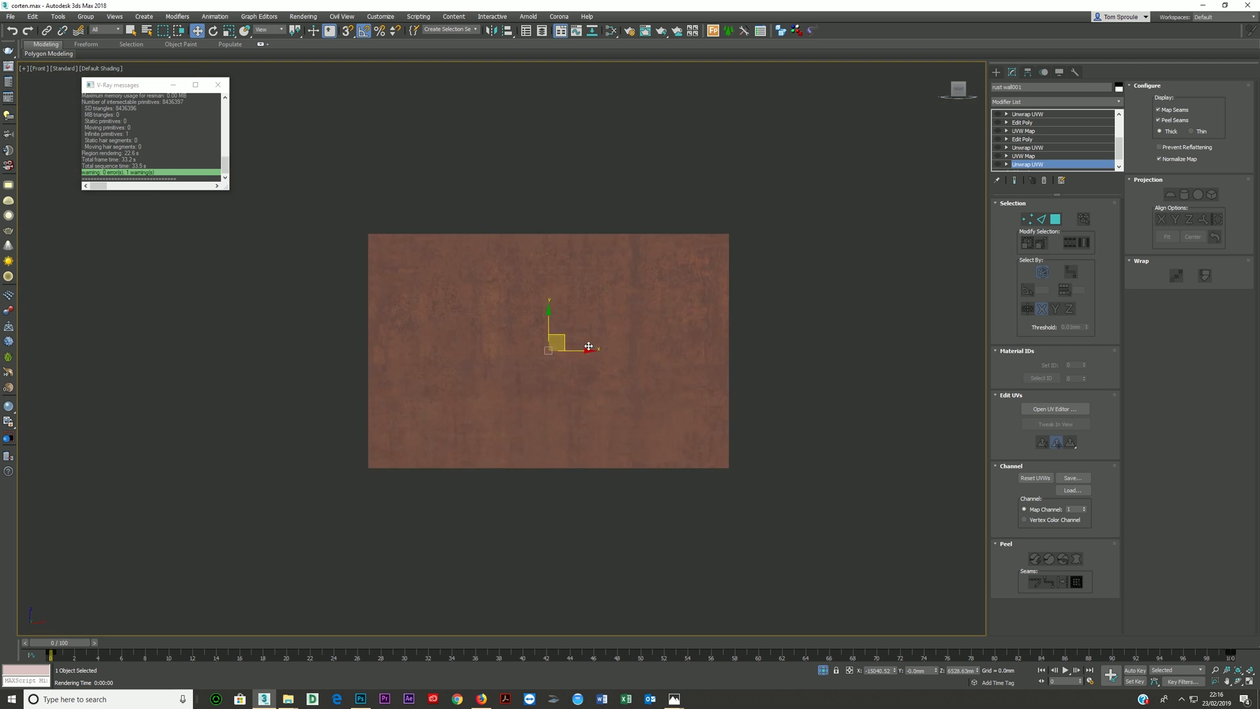
pyautogui.press('F4')
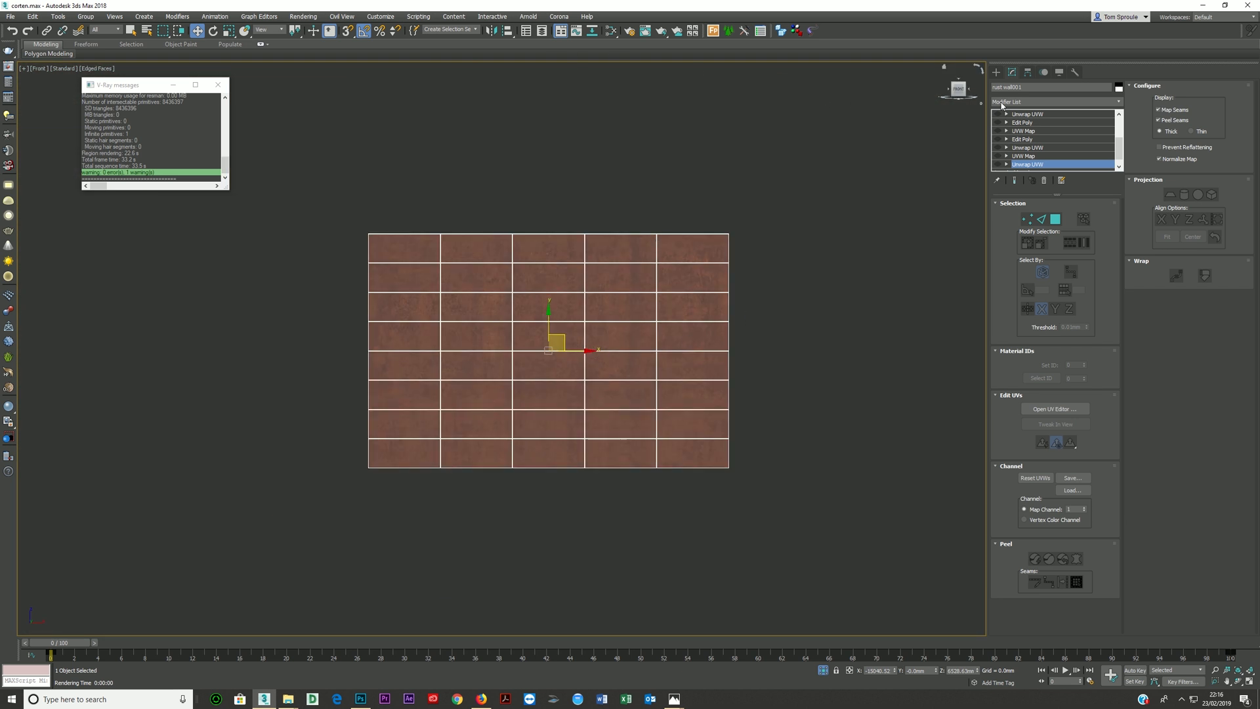
# - Draw a plane about 13078 mm long and 20368 mm wide beside the cloned wall in the front view
pyautogui.click(996, 71)
pyautogui.click(1074, 172)
pyautogui.moveTo(683, 273); pyautogui.dragTo(582, 278, button='middle')
pyautogui.moveTo(656, 240); pyautogui.dragTo(1020, 473)
pyautogui.moveTo(793, 437); pyautogui.dragTo(675, 416, button='middle')
# - Set the plane to 8 length segments and 5 width segments
pyautogui.click(1086, 300)
pyautogui.click(1086, 300)
pyautogui.click(1086, 300)
pyautogui.click(1086, 299)
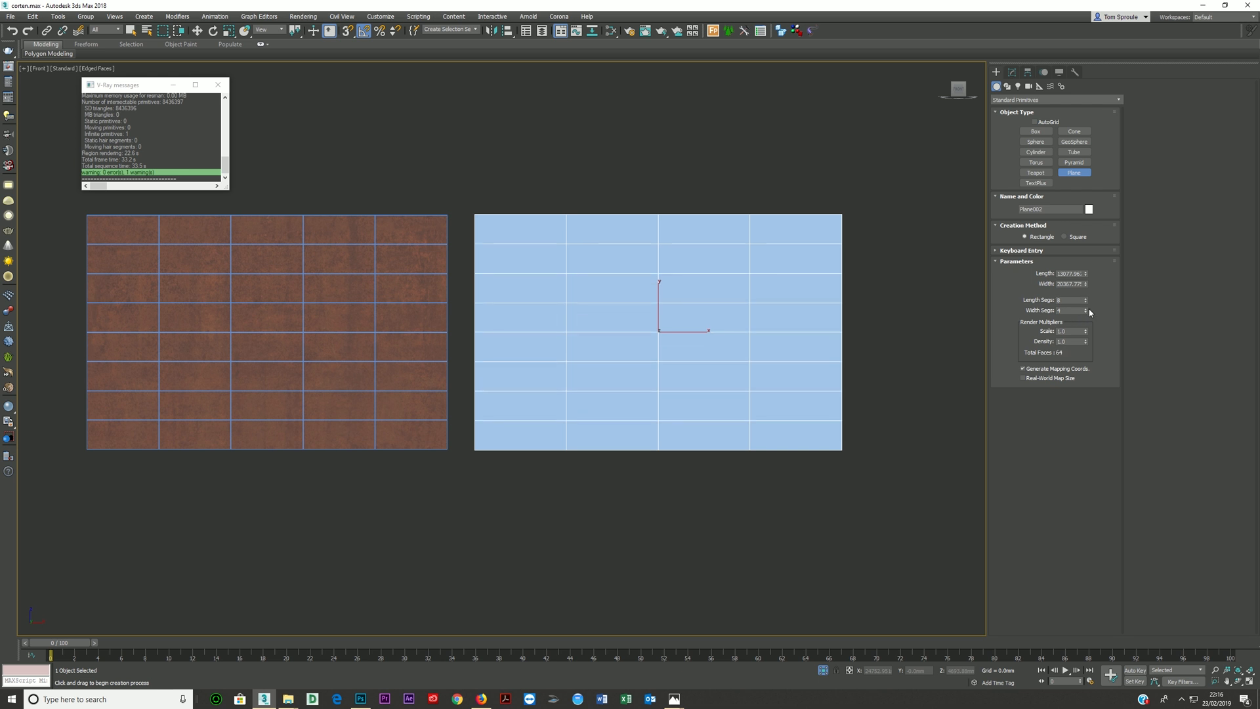
pyautogui.click(1085, 309)
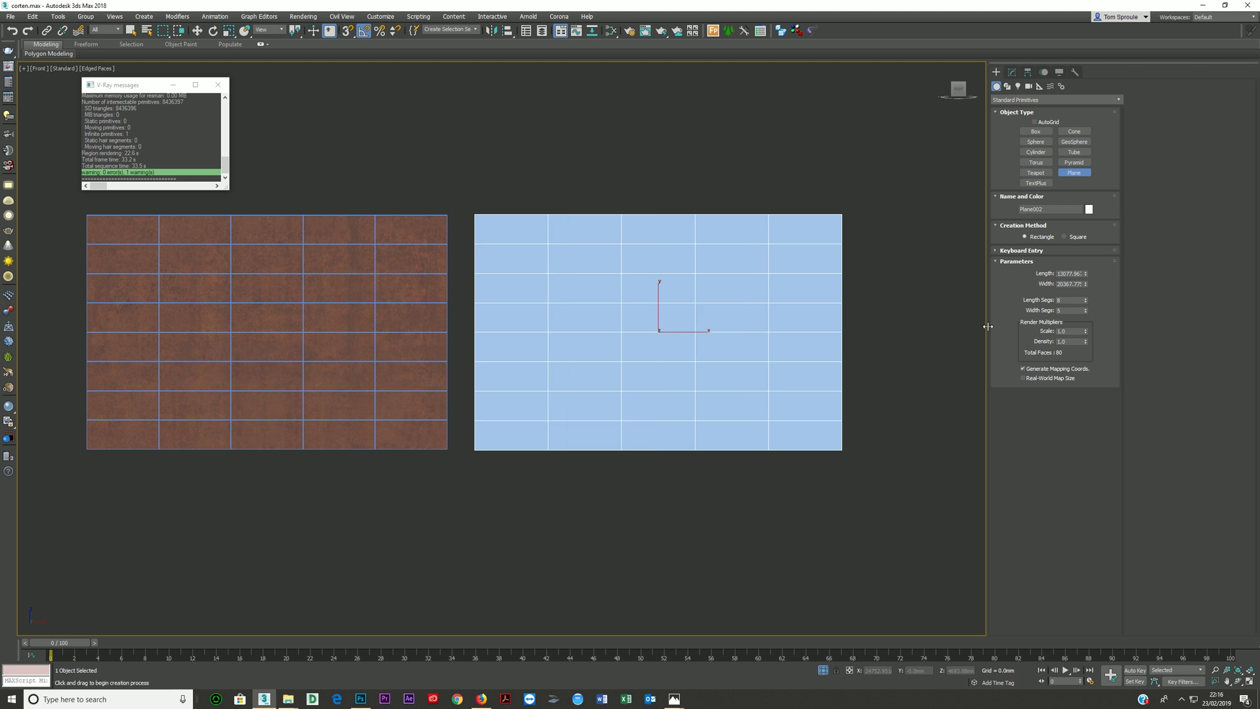
# - Convert the segmented plane to an Editable Poly
pyautogui.keyDown('alt'); pyautogui.moveTo(672, 337); pyautogui.dragTo(686, 391, button='middle'); pyautogui.keyUp('alt')
pyautogui.scroll(3, 649, 342)
pyautogui.press('w')
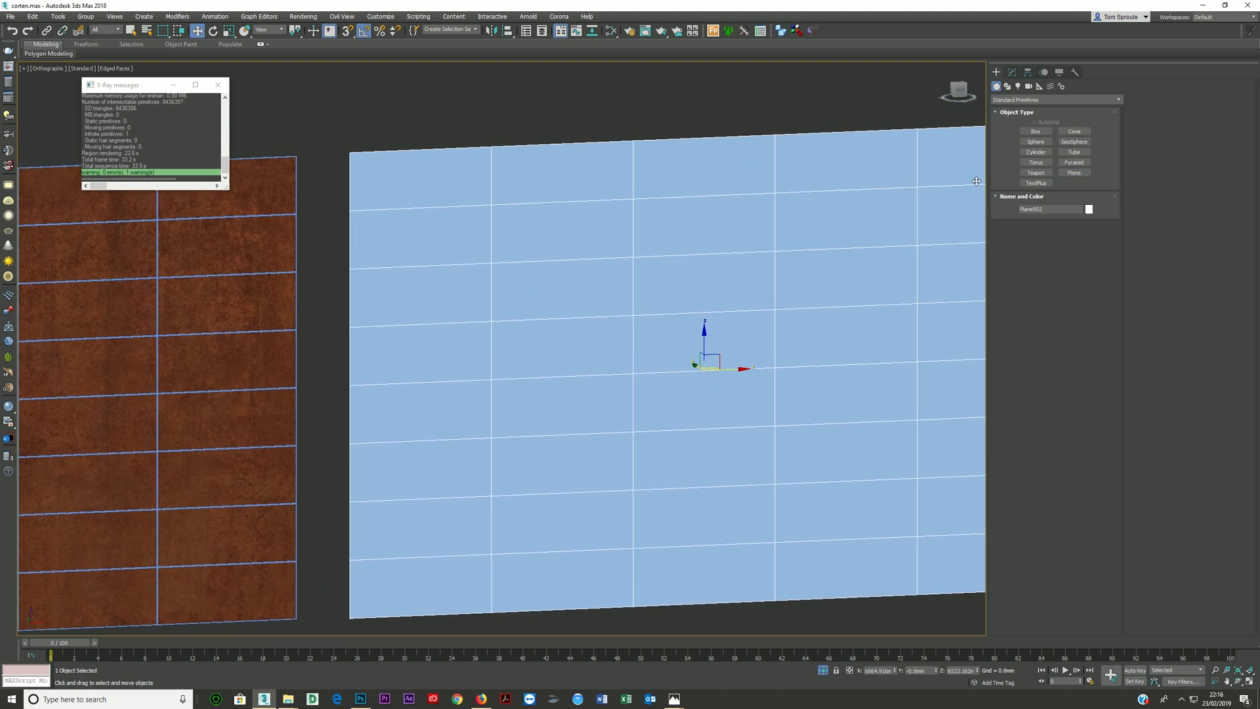
pyautogui.rightClick(816, 279)
pyautogui.moveTo(846, 379)
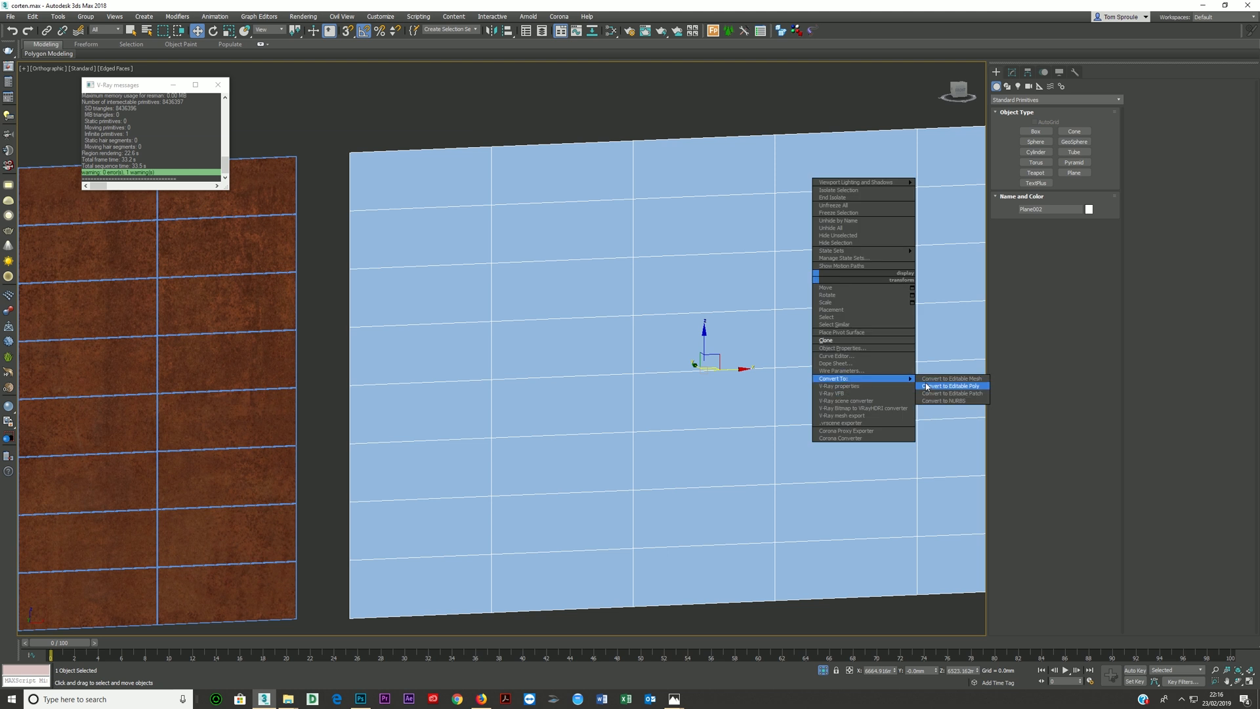
pyautogui.click(950, 386)
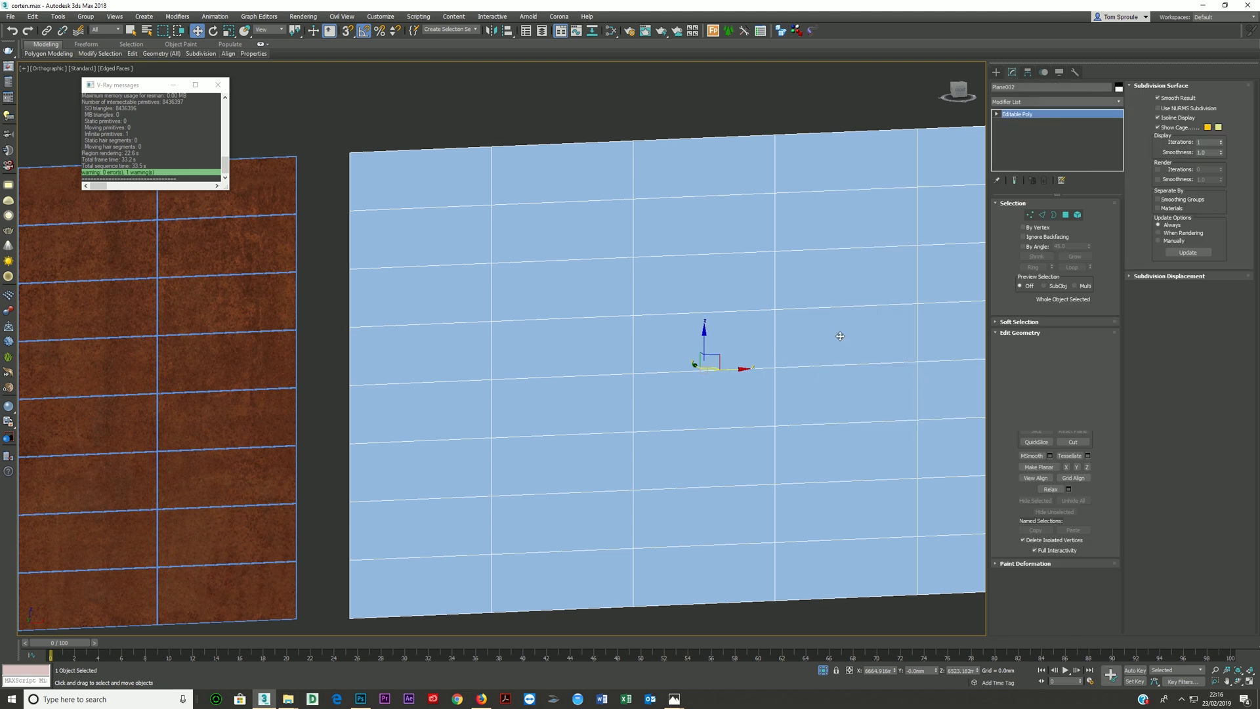
# - Select all of the plane's polygons and start a Bevel with a height of 0 mm
pyautogui.click(1065, 215)
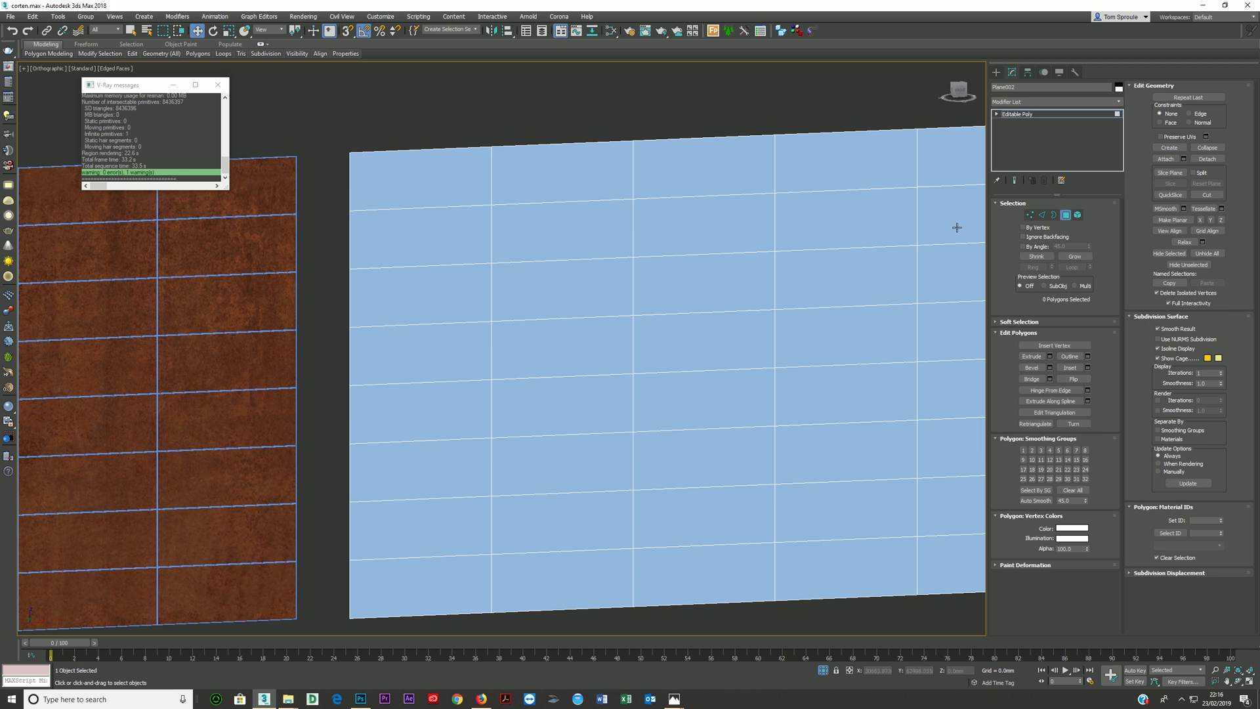
pyautogui.hotkey('ctrl', 'a')
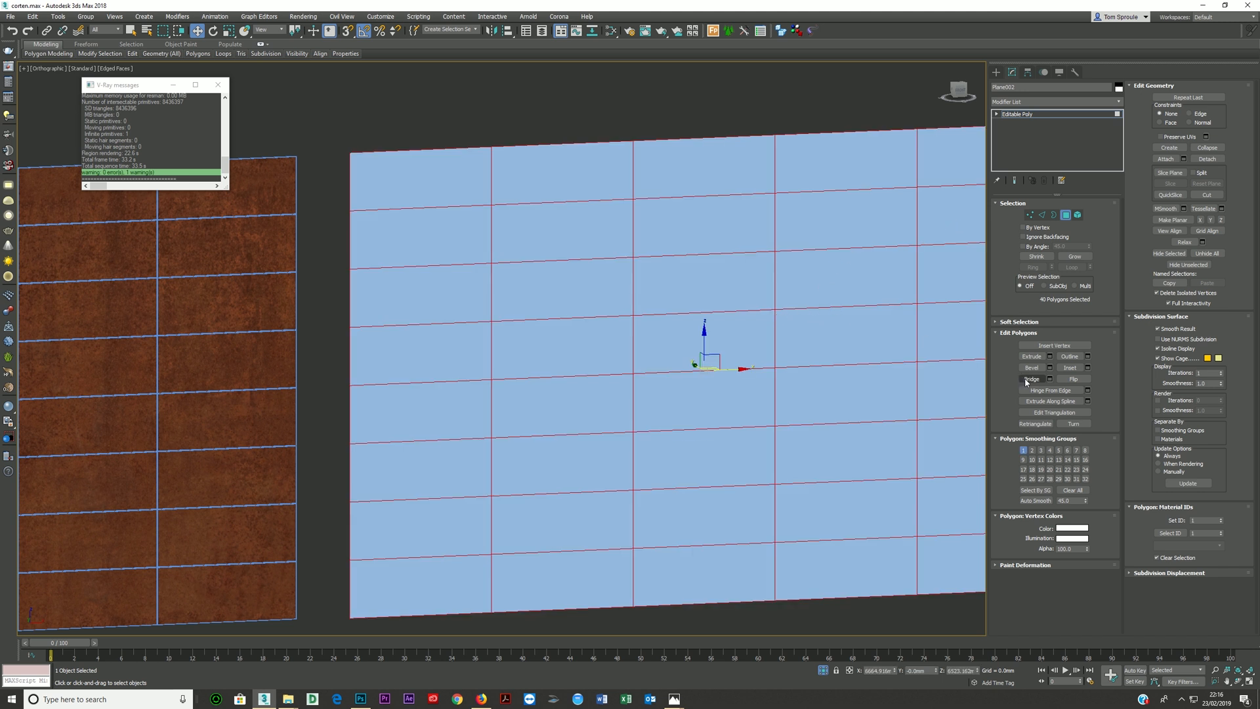
pyautogui.click(1050, 368)
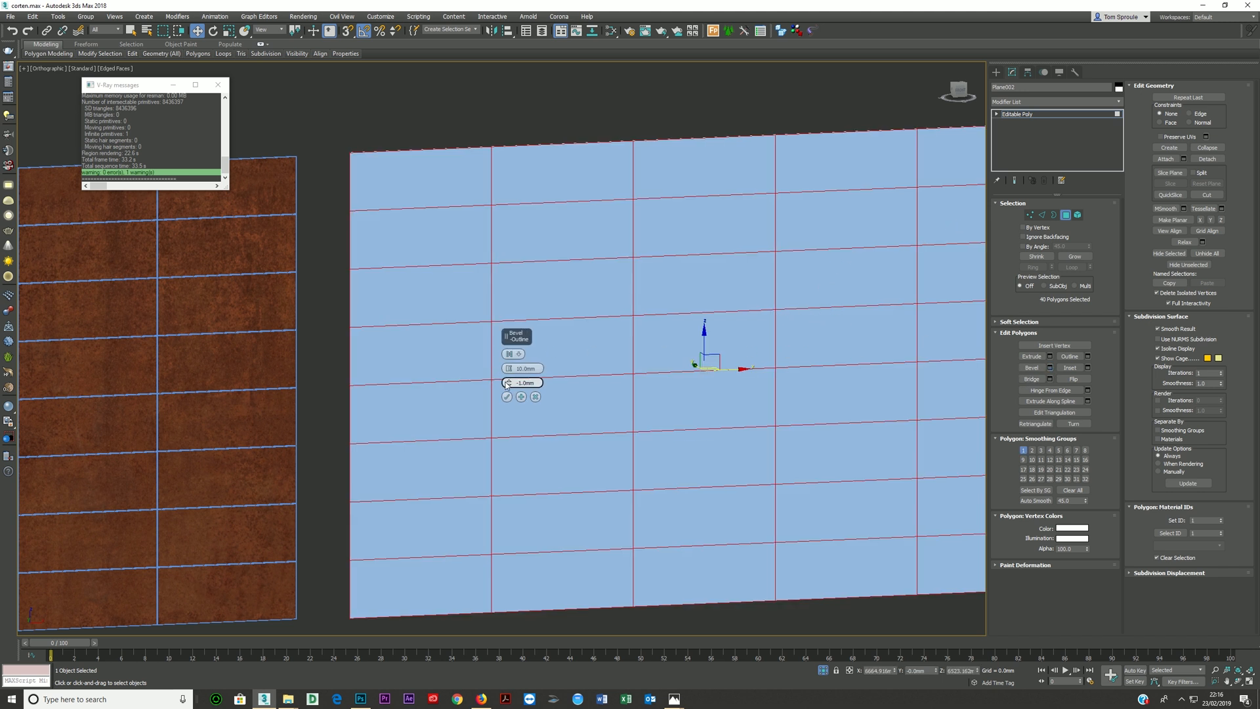
pyautogui.scroll(5, 458, 392)
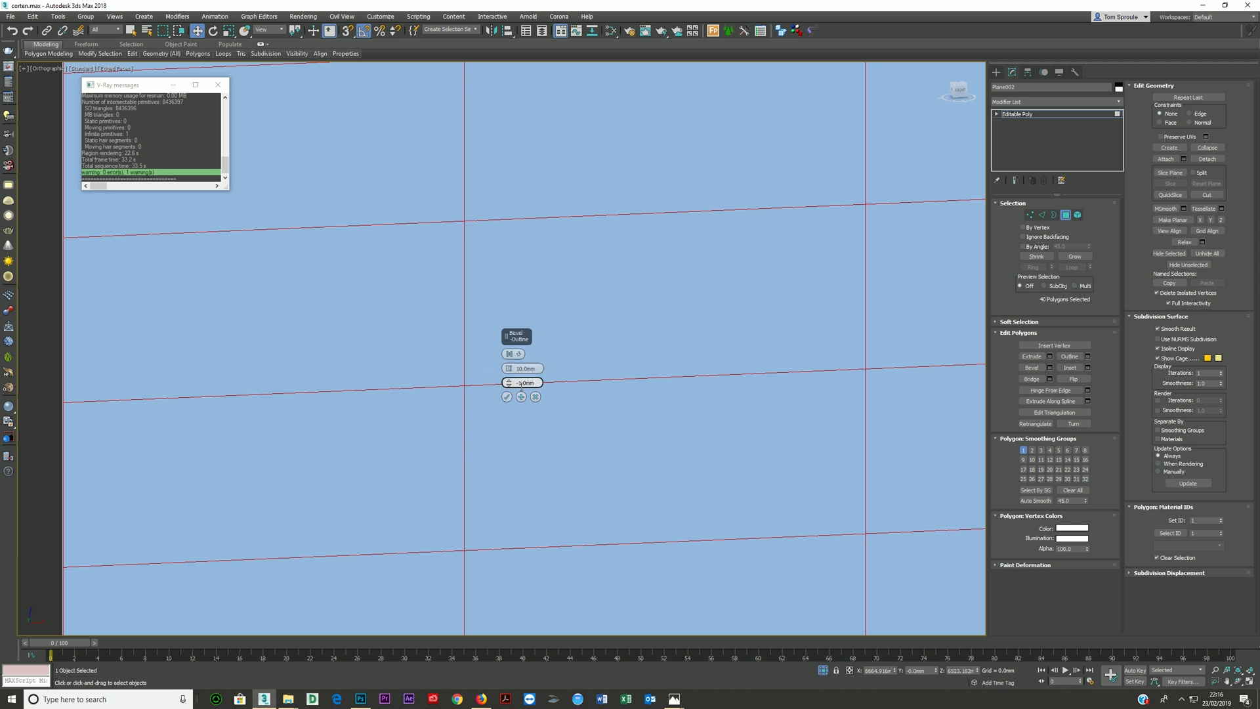
pyautogui.rightClick(509, 371)
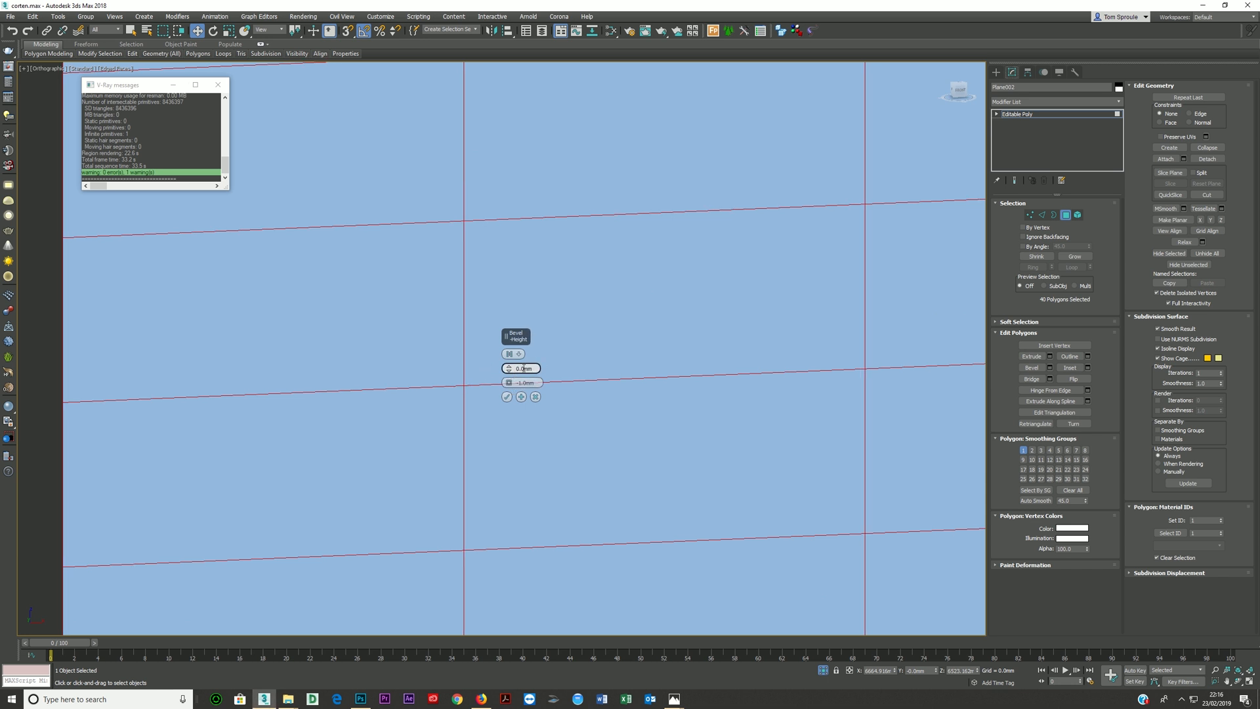
# - Set the bevel type to By Polygon with an outline of -15 mm to form the panel gaps
pyautogui.doubleClick(525, 383)
pyautogui.write('15')
pyautogui.press('Return')
pyautogui.click(518, 354)
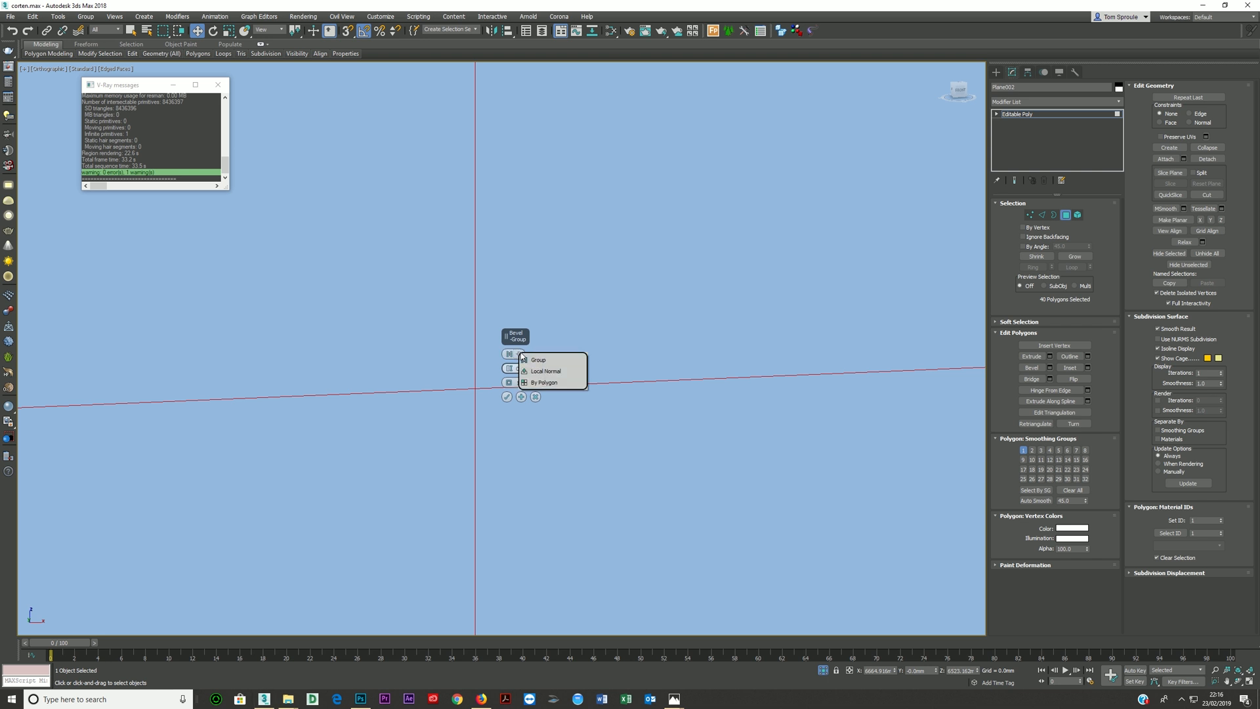
pyautogui.click(544, 382)
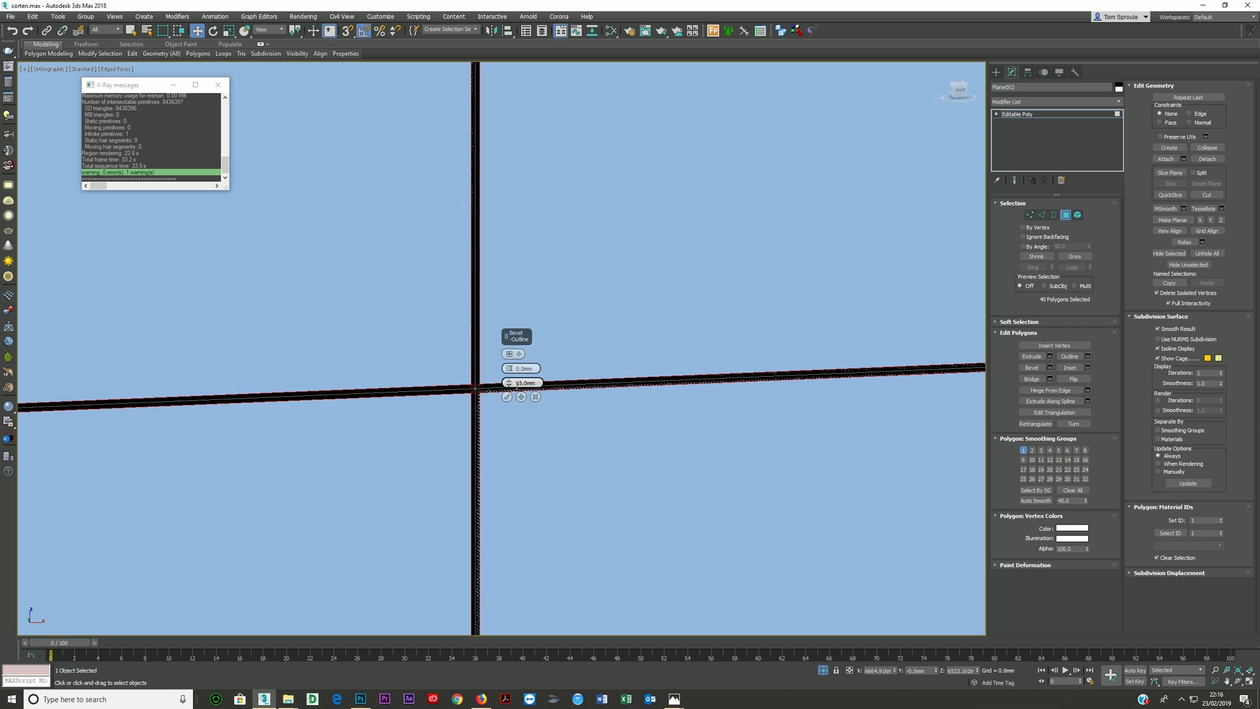
pyautogui.write('-')
pyautogui.press('Return')
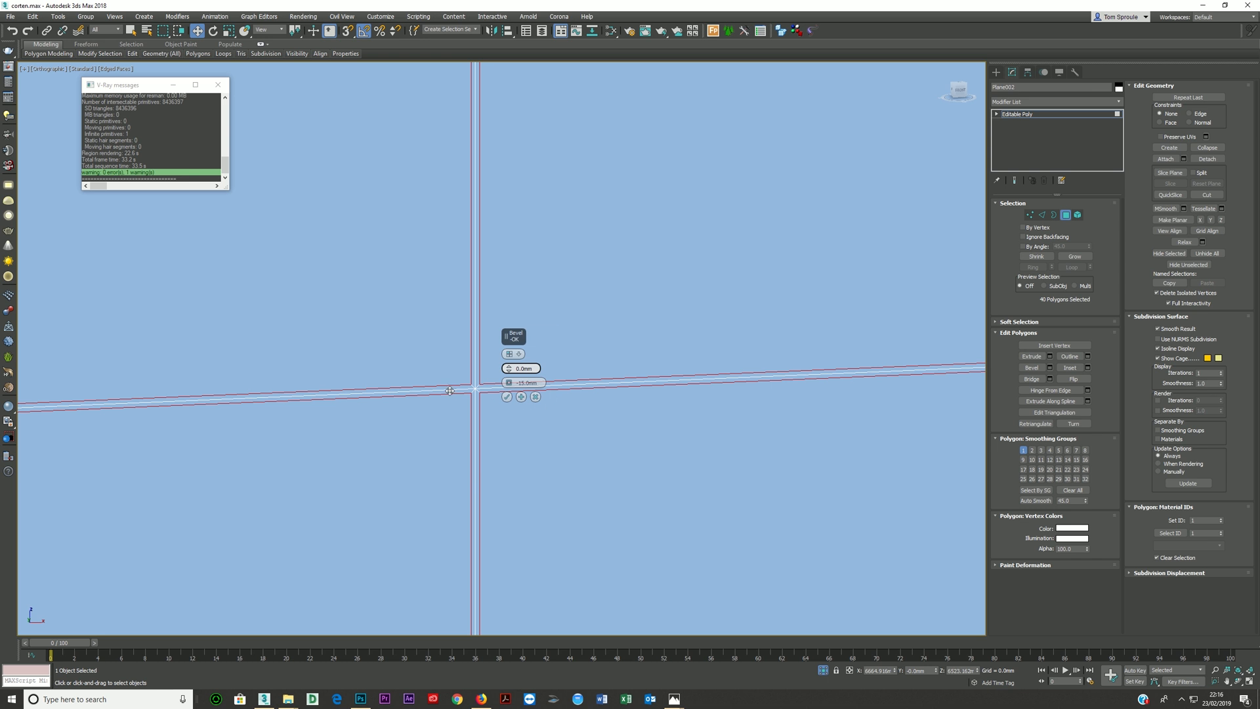
# - Apply the gap bevel and add a second bevel with a height of 20 mm to raise the plane's panels
pyautogui.click(521, 397)
pyautogui.rightClick(509, 385)
pyautogui.moveTo(509, 369); pyautogui.dragTo(604, 379)
pyautogui.write('20')
pyautogui.click(507, 396)
pyautogui.scroll(-3, 482, 369)
pyautogui.keyDown('alt'); pyautogui.moveTo(482, 369); pyautogui.dragTo(409, 381, button='middle'); pyautogui.keyUp('alt')
pyautogui.scroll(-6, 443, 382)
pyautogui.keyDown('alt'); pyautogui.moveTo(421, 378); pyautogui.dragTo(451, 374, button='middle'); pyautogui.keyUp('alt')
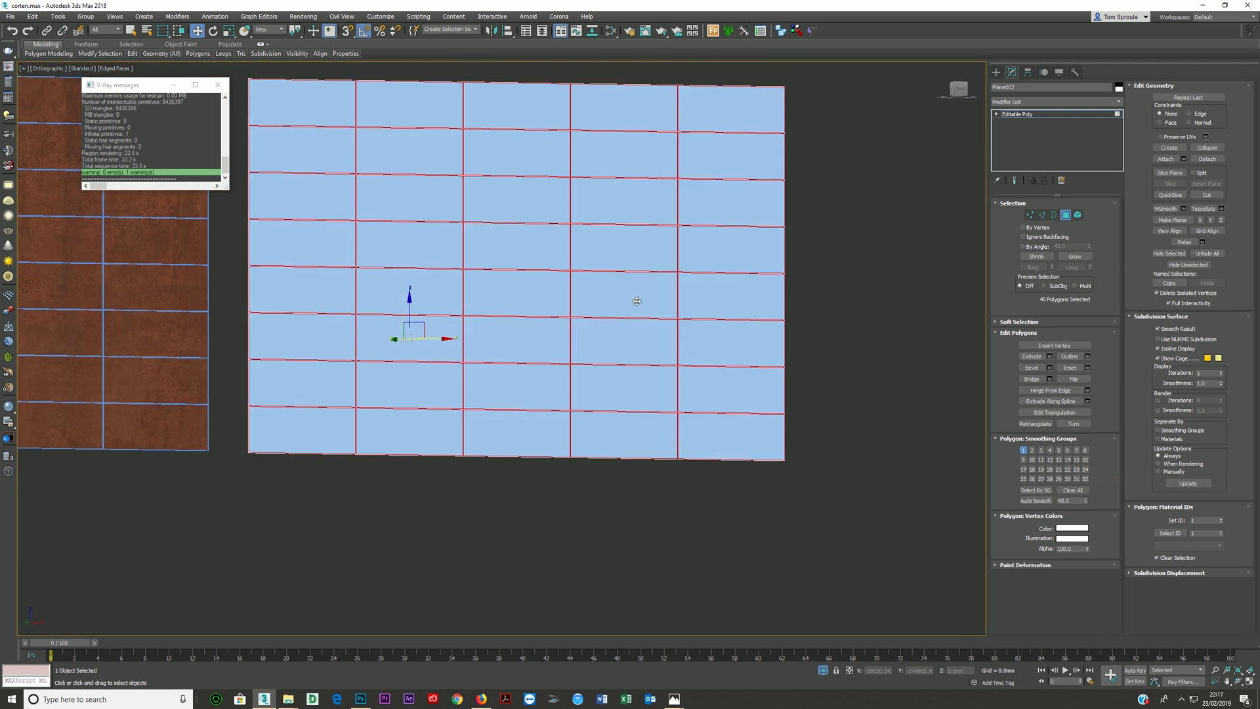
# - Delete the bevelled demonstration plane
pyautogui.click(1036, 116)
pyautogui.press('Delete')
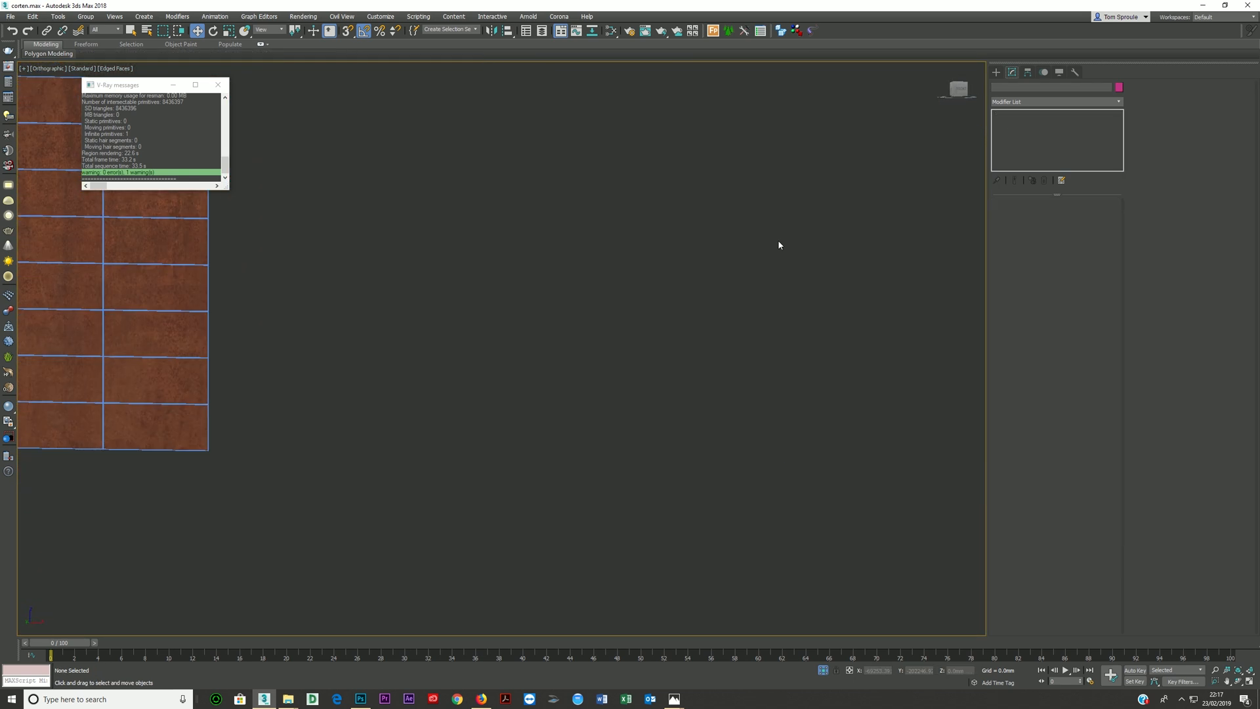
# - Select the existing rust wall and go to its lowest Unwrap UVW modifier, accepting the topology warning with Hold/Yes
pyautogui.moveTo(338, 343); pyautogui.dragTo(815, 400, button='middle')
pyautogui.scroll(5, 538, 387)
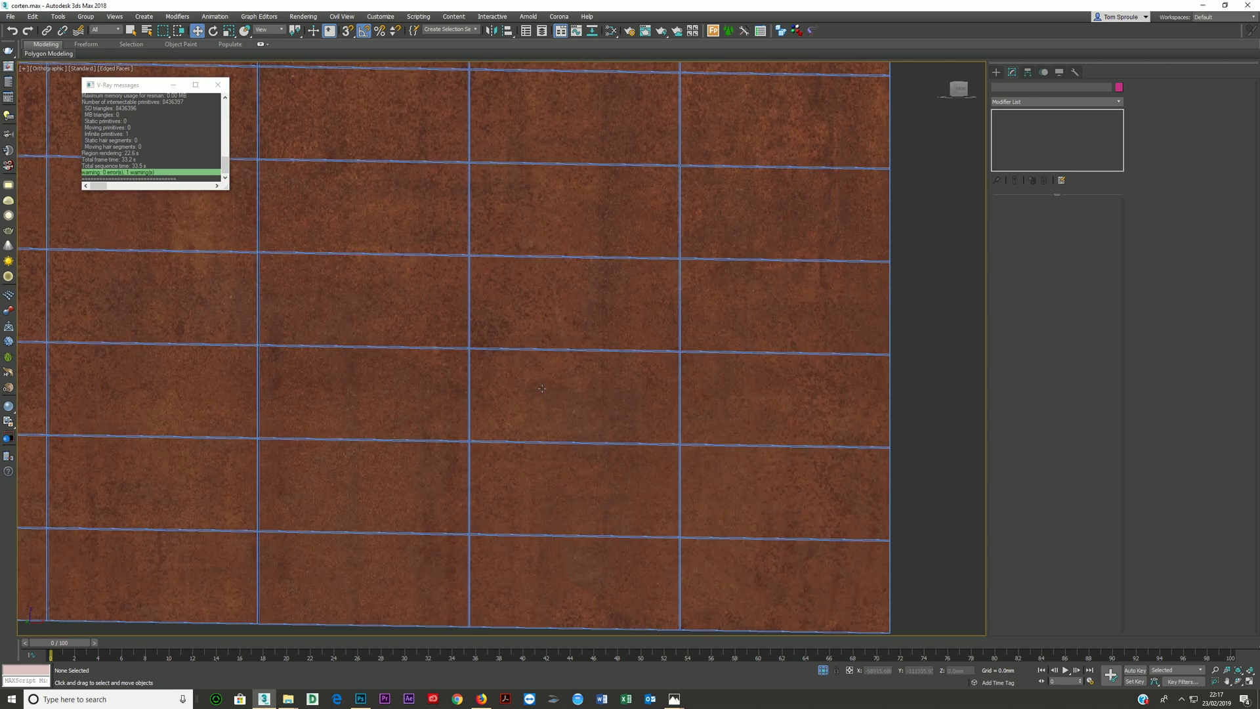
pyautogui.click(543, 386)
pyautogui.scroll(-2, 1037, 140)
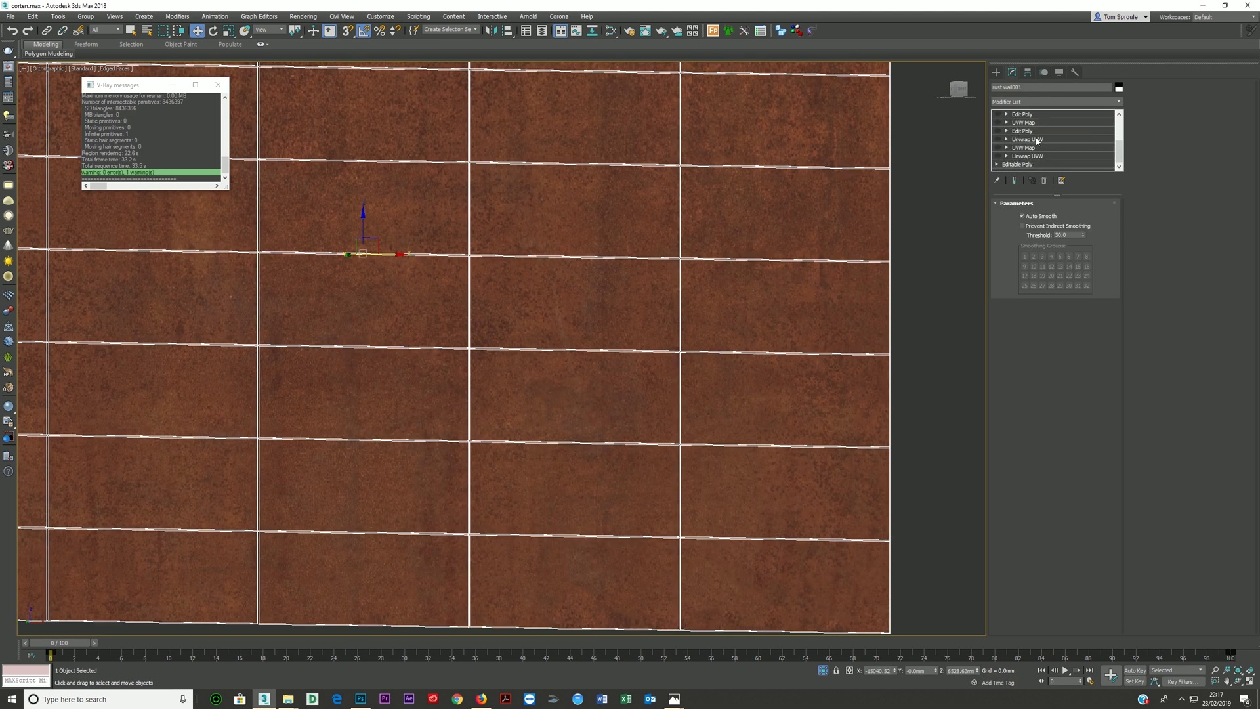
pyautogui.click(1028, 156)
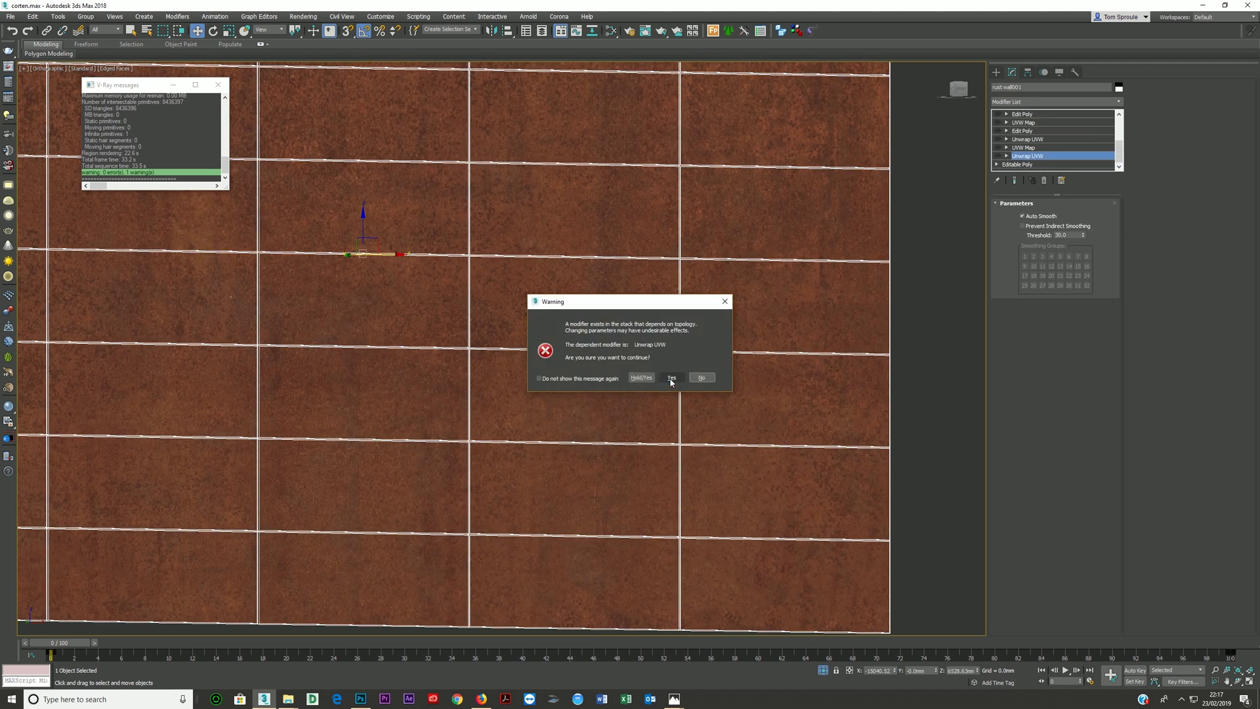
pyautogui.click(643, 380)
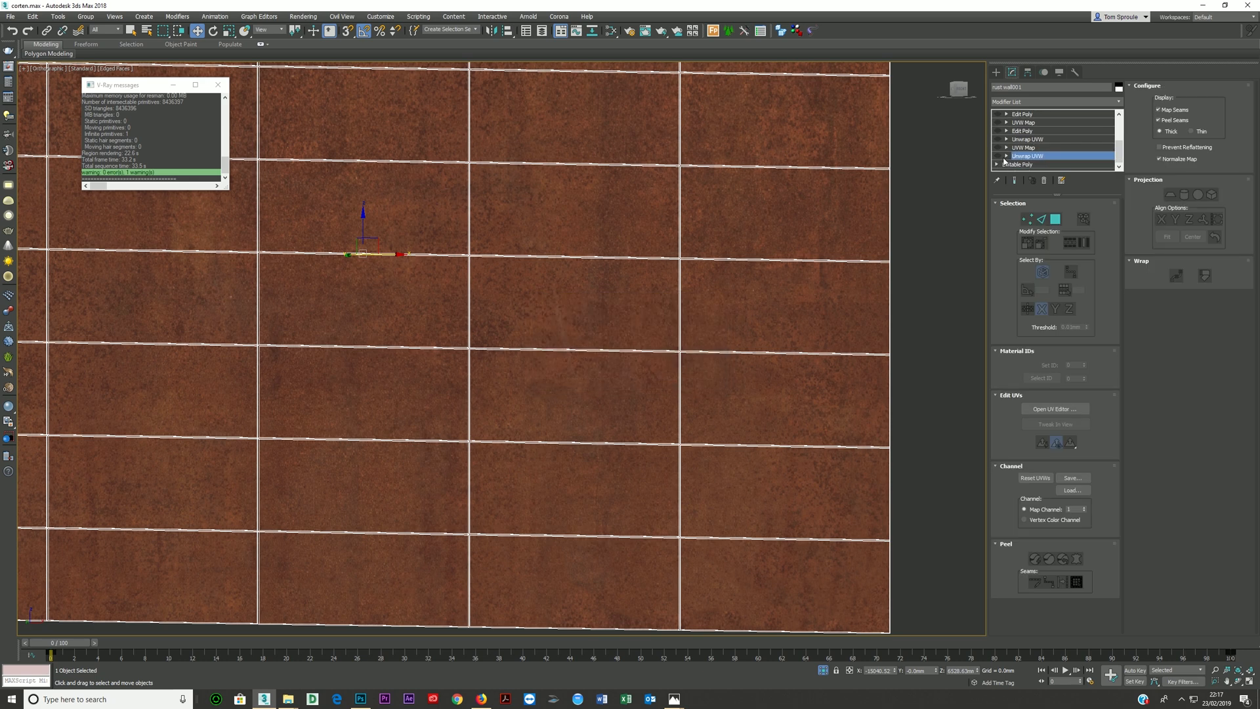
# - Enable the rust wall's lowest Unwrap UVW modifier, toggling it to compare the mapping on the panels
pyautogui.scroll(-1, 1021, 161)
pyautogui.scroll(1, 1001, 161)
pyautogui.click(1014, 165)
pyautogui.click(999, 165)
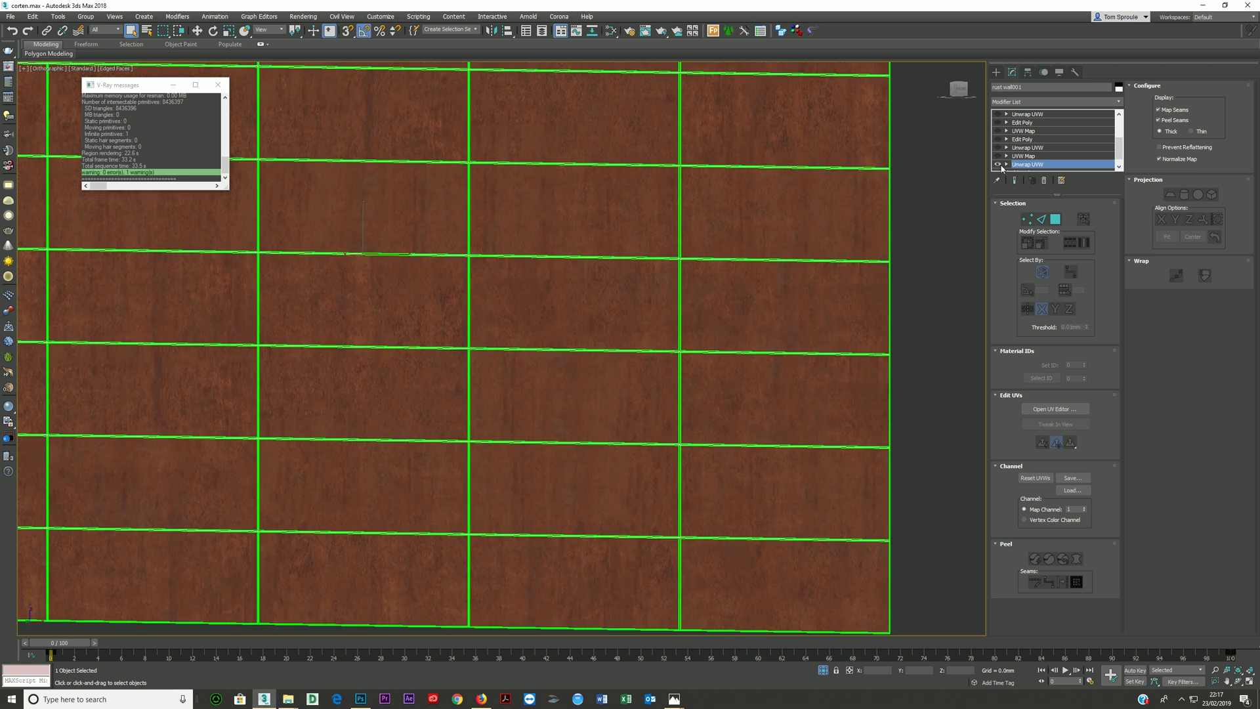
pyautogui.scroll(-1, 1010, 167)
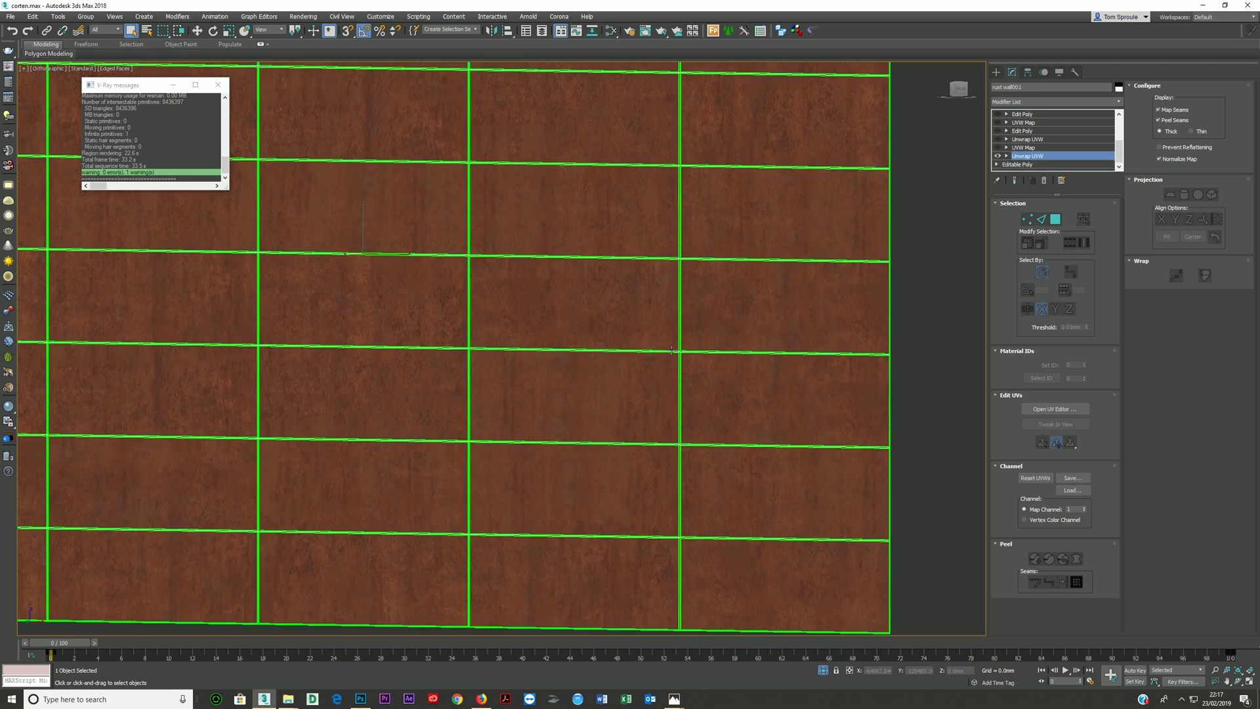
pyautogui.doubleClick(999, 159)
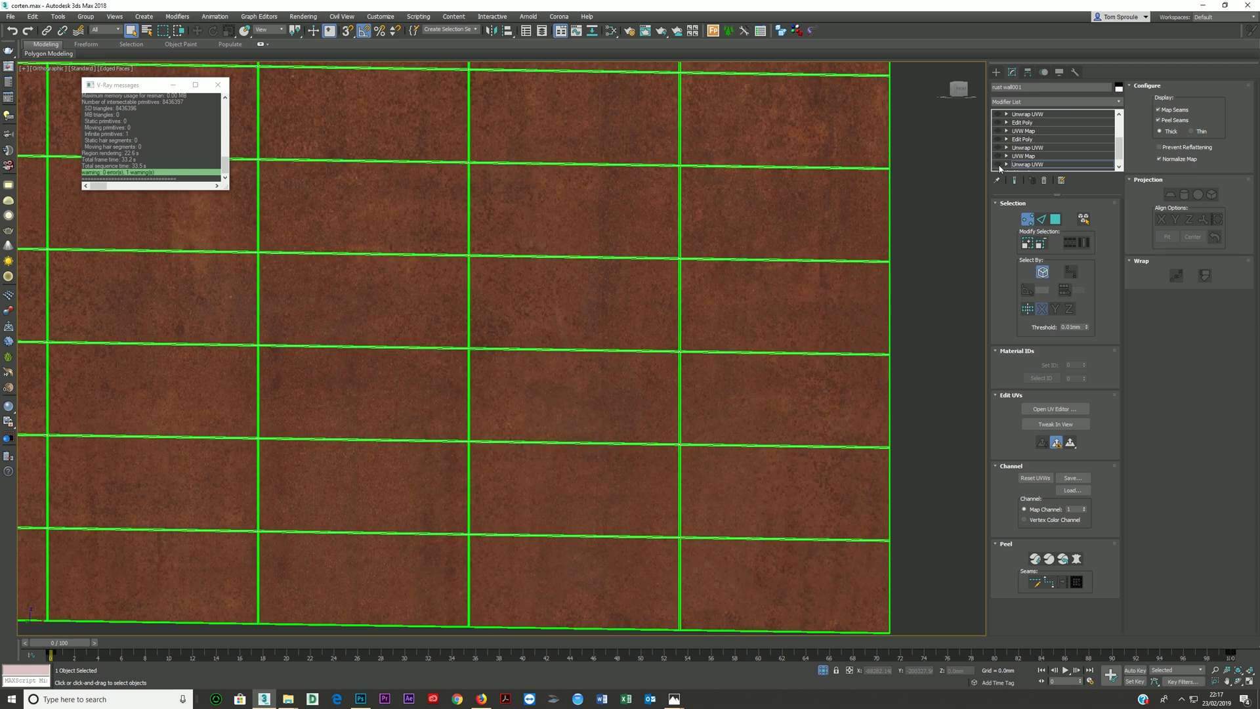
pyautogui.click(1022, 165)
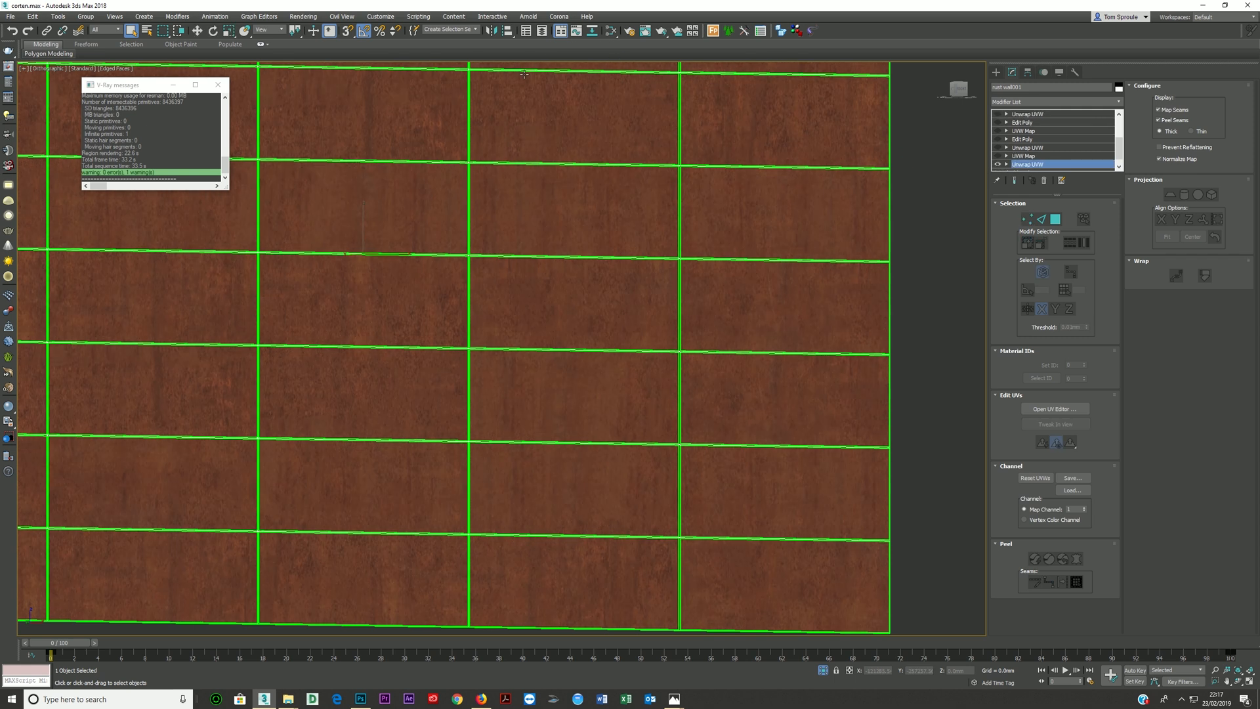
# - Switch the Unwrap UVW to polygon selection and open its UV editor over the wall, framing the whole UV layout
pyautogui.click(1057, 220)
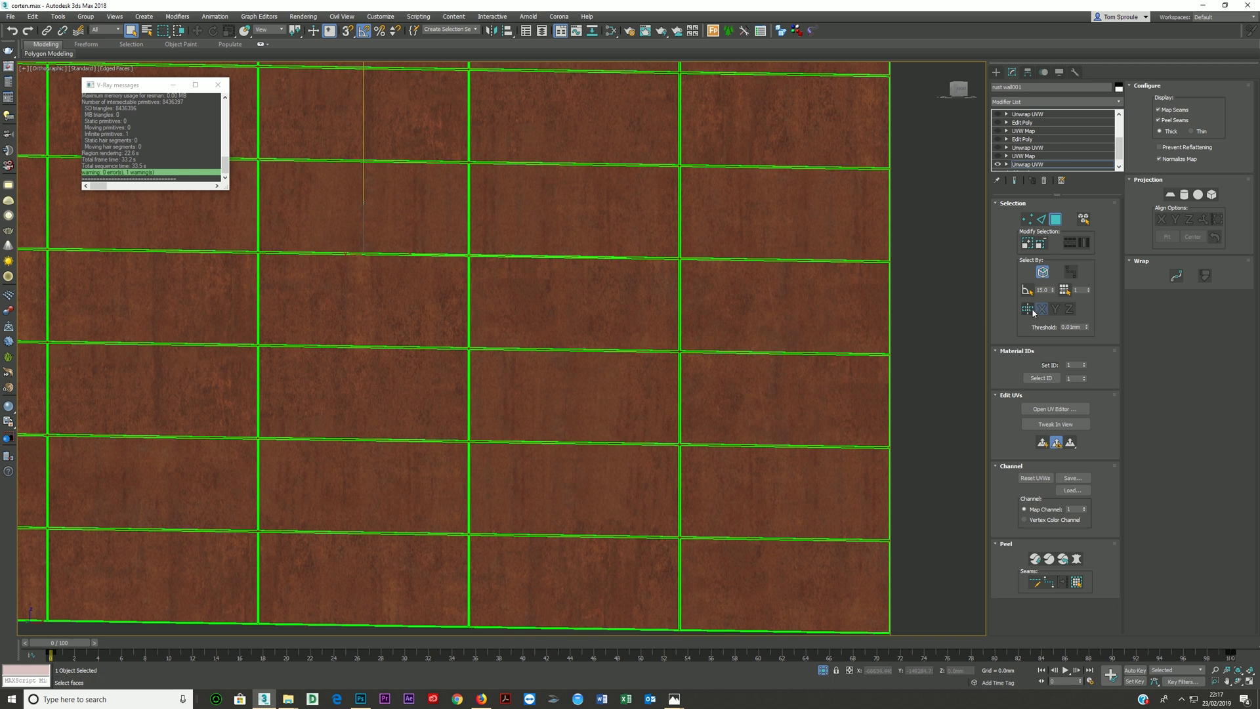
pyautogui.click(1054, 409)
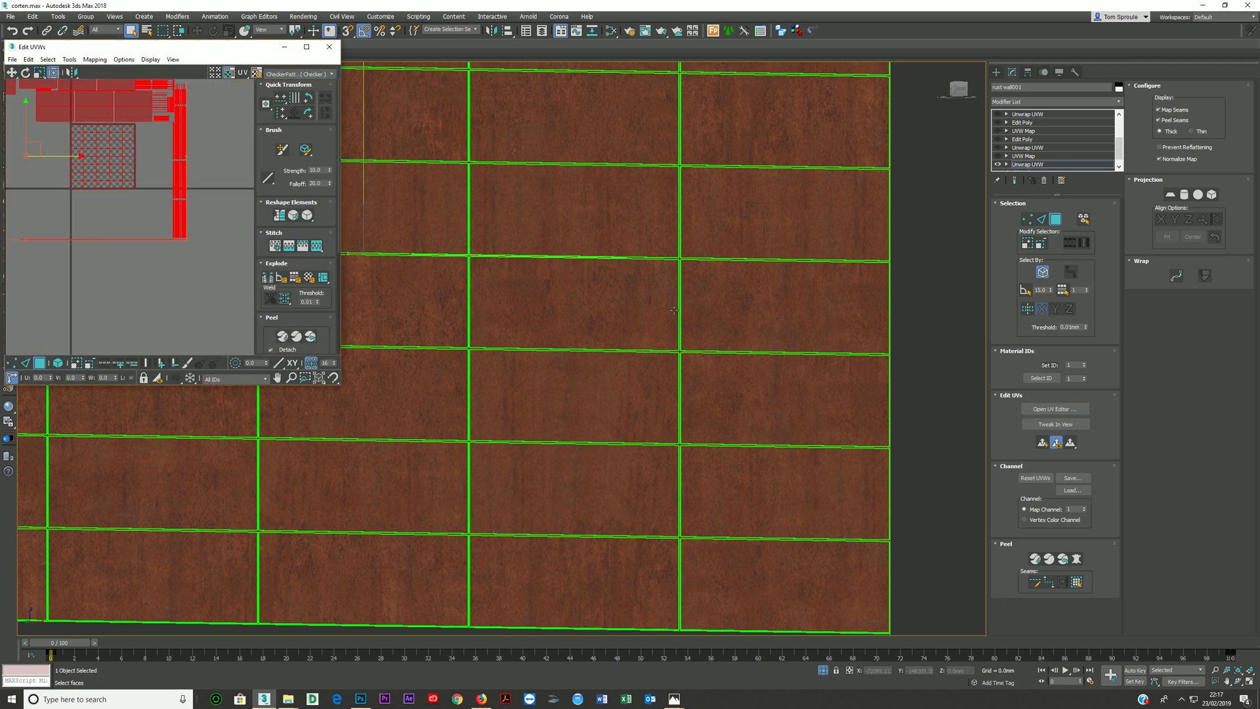
pyautogui.moveTo(157, 47); pyautogui.dragTo(504, 74)
pyautogui.scroll(-3, 497, 217)
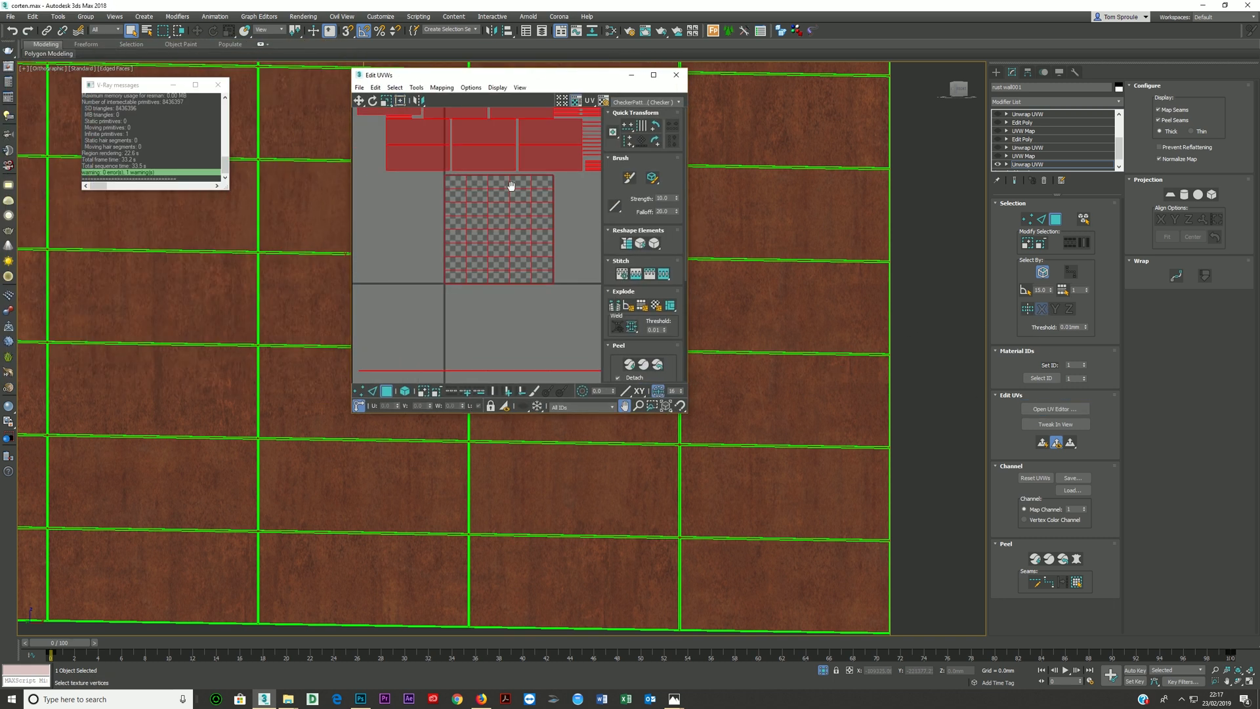
pyautogui.moveTo(464, 208)
pyautogui.mouseDown(button='middle')
pyautogui.moveTo(529, 202)
pyautogui.moveTo(484, 209)
pyautogui.mouseUp(button='middle')
pyautogui.scroll(3, 466, 216)
pyautogui.scroll(-3, 467, 217)
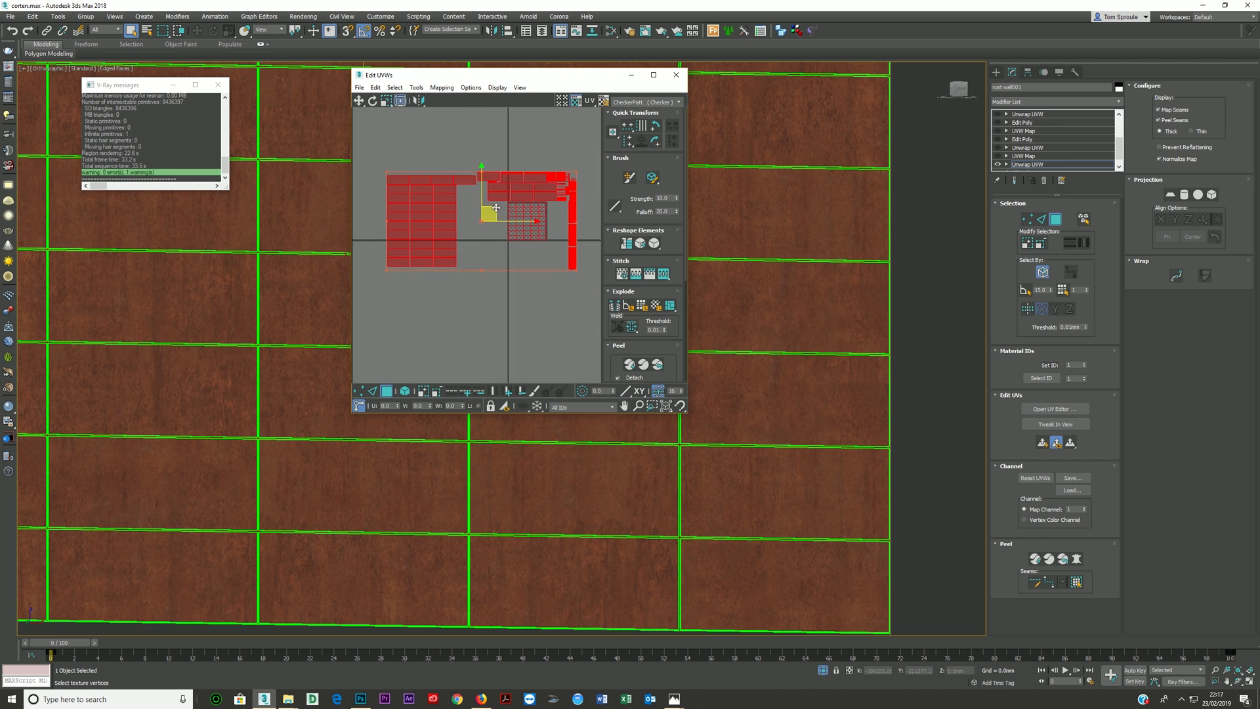
# - Apply Flatten Mapping to the wall's UVs using the existing settings
pyautogui.click(441, 88)
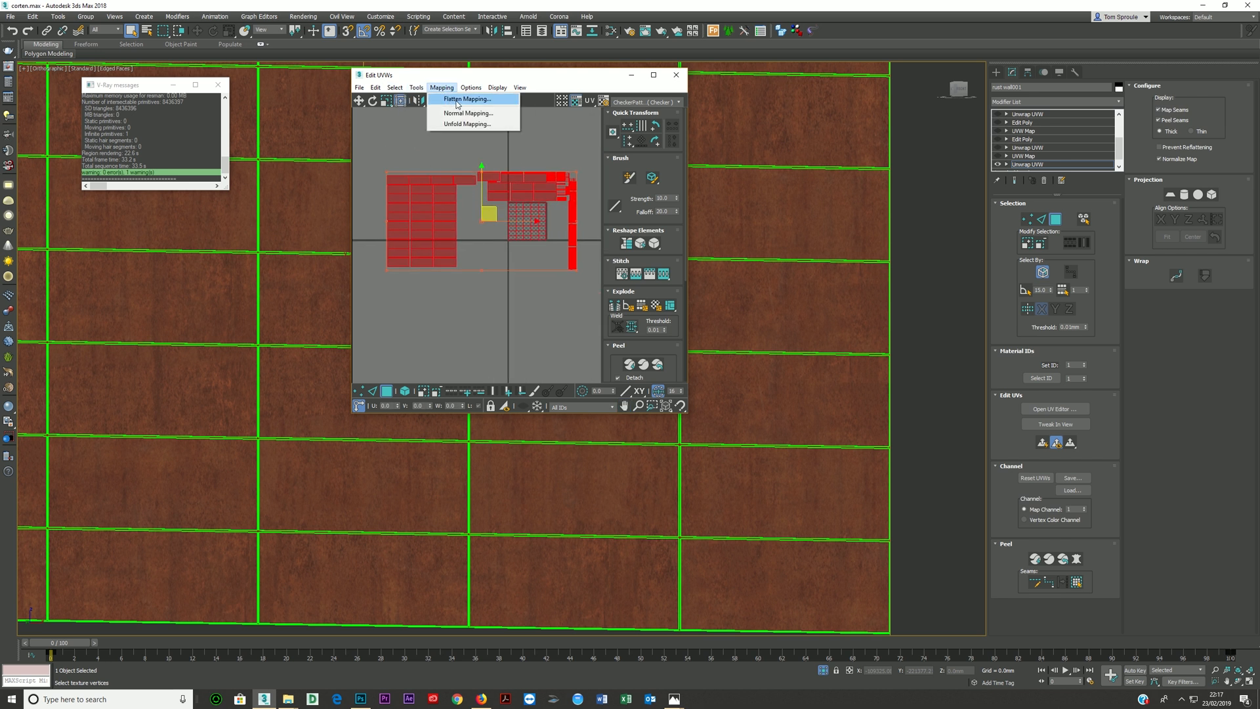
pyautogui.click(453, 99)
pyautogui.click(134, 81)
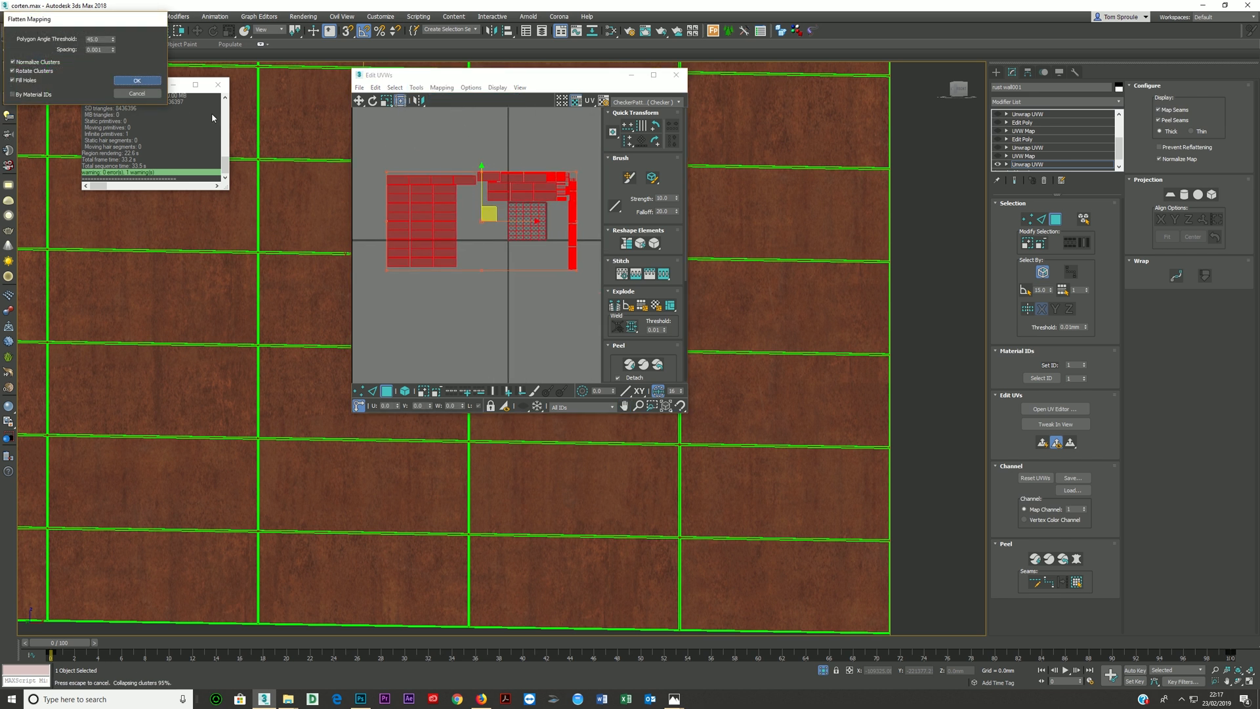
pyautogui.scroll(5, 516, 217)
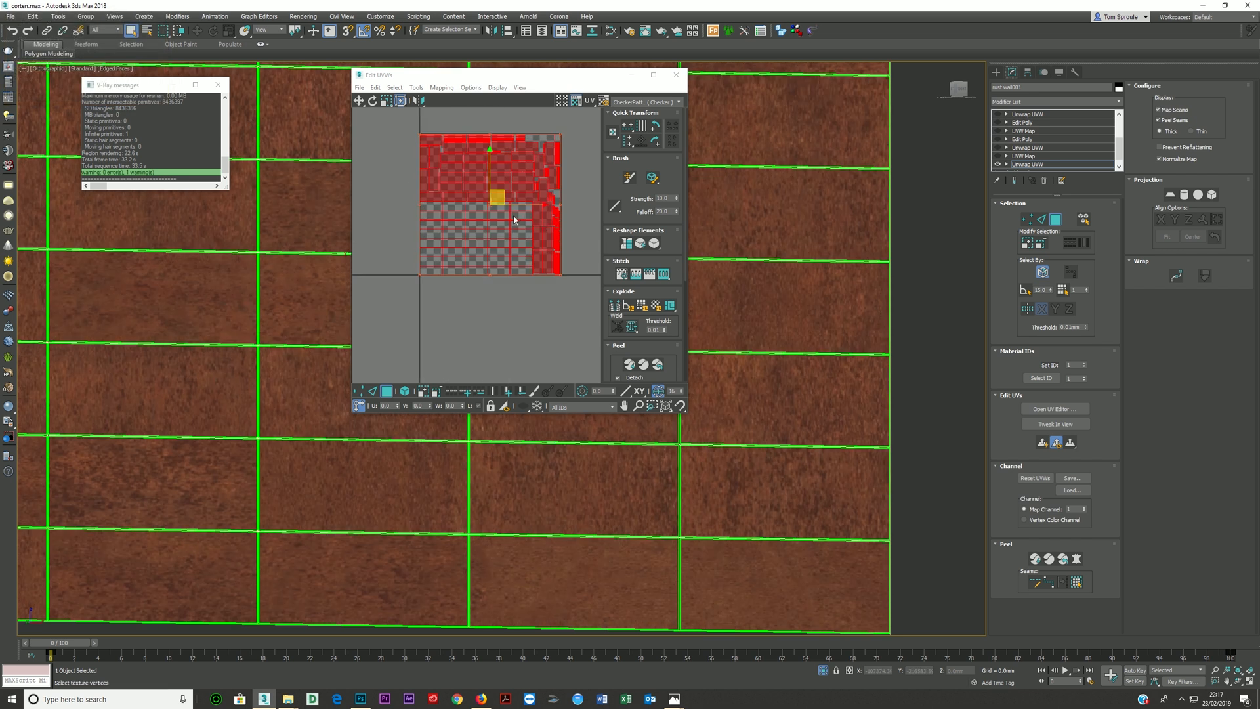
pyautogui.scroll(2, 491, 196)
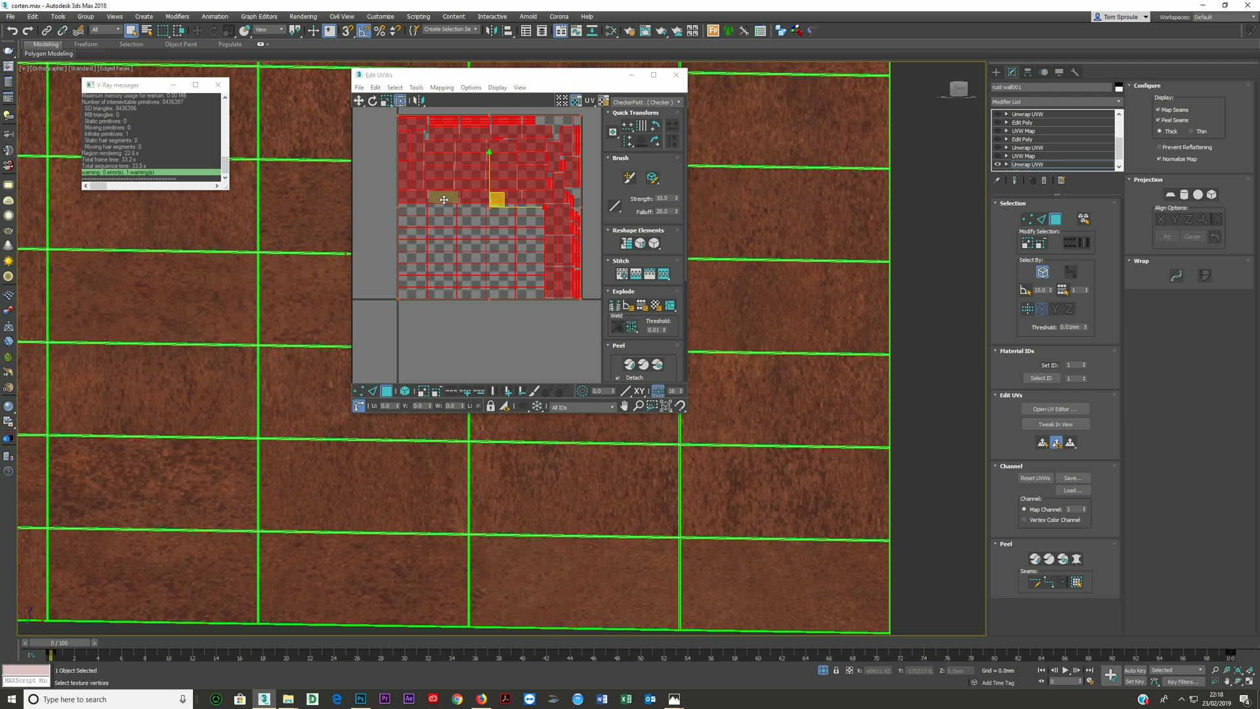
# - Scale all the flattened UV clusters well beyond the texture tile to make the rust pattern finer on the panels
pyautogui.scroll(-3, 473, 210)
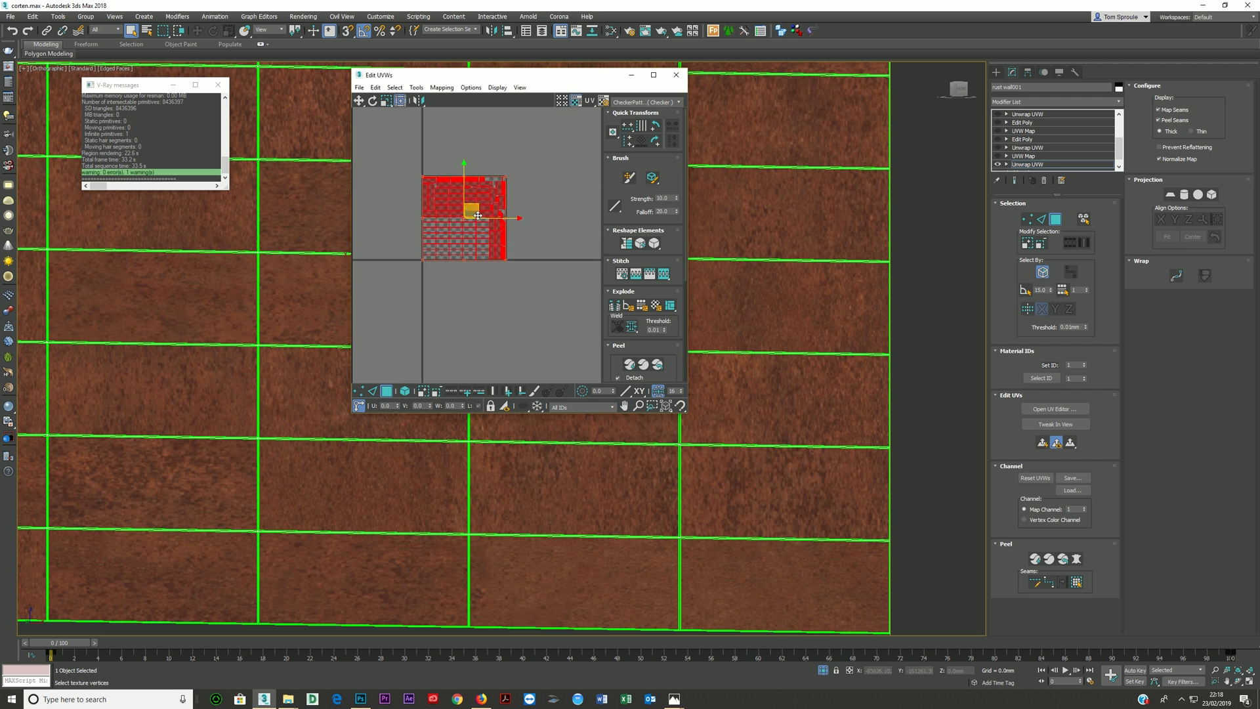
pyautogui.click(387, 101)
pyautogui.moveTo(489, 205); pyautogui.dragTo(595, 151)
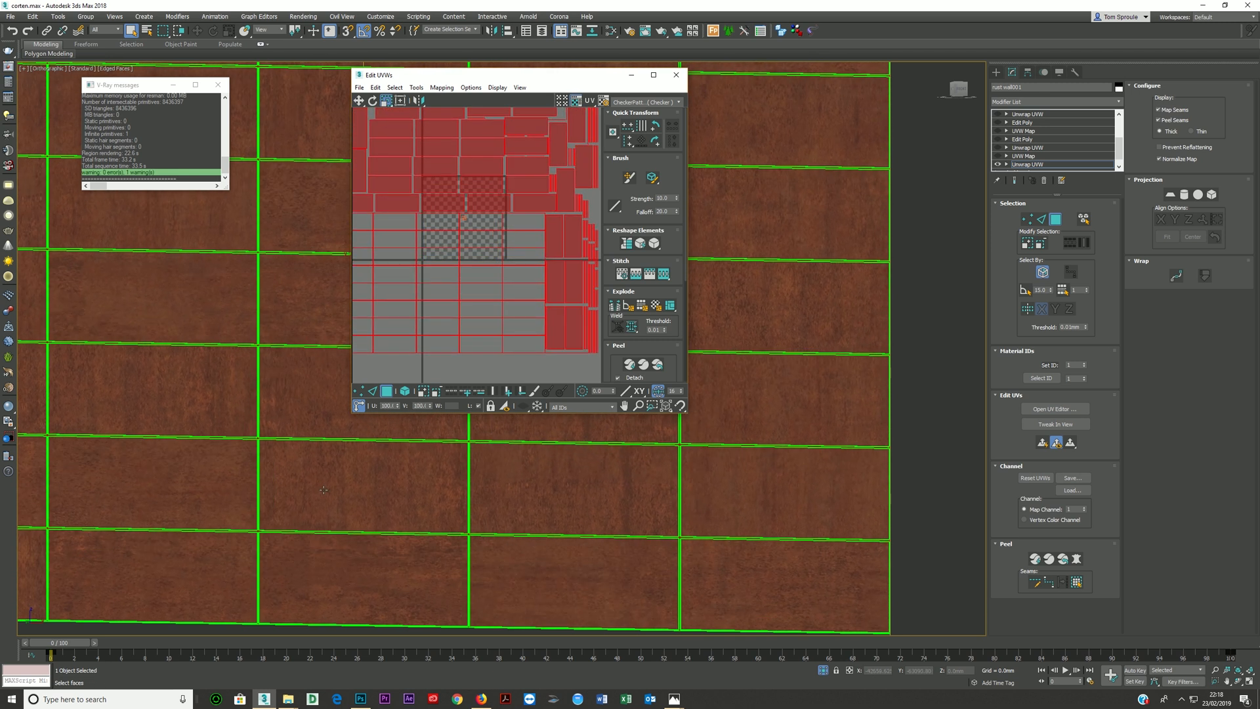
pyautogui.scroll(-5, 407, 303)
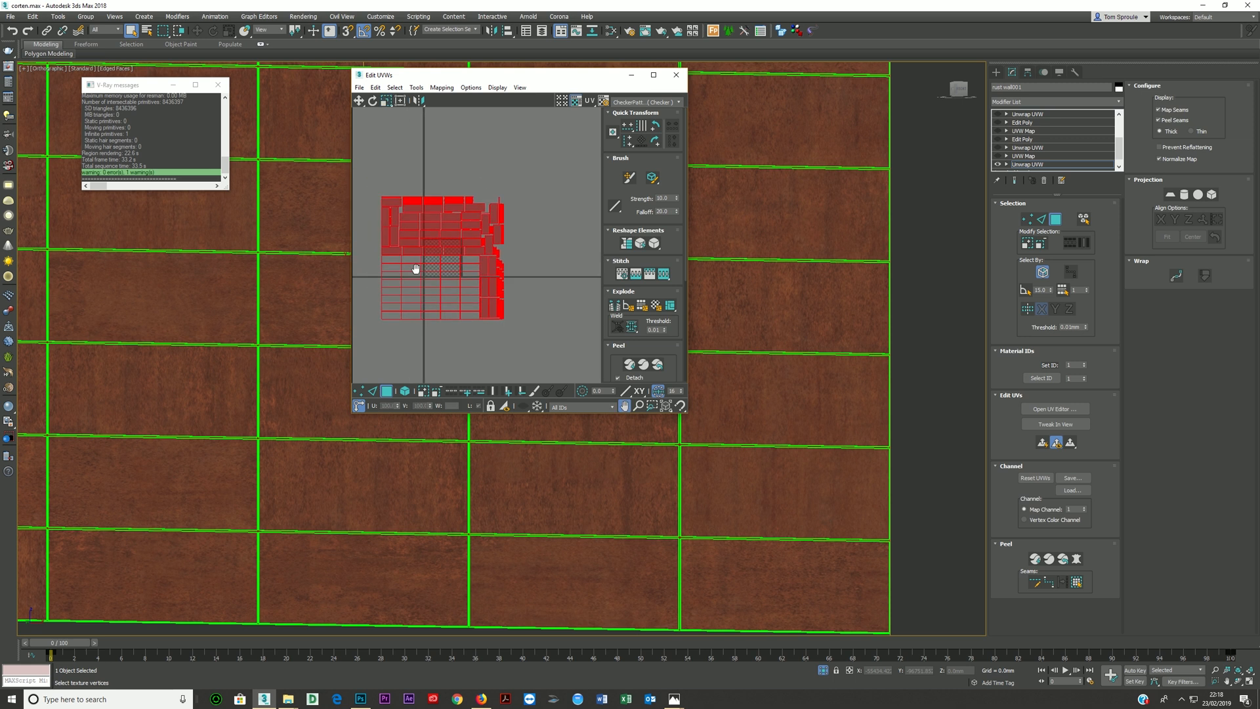
pyautogui.moveTo(457, 232); pyautogui.dragTo(565, 139)
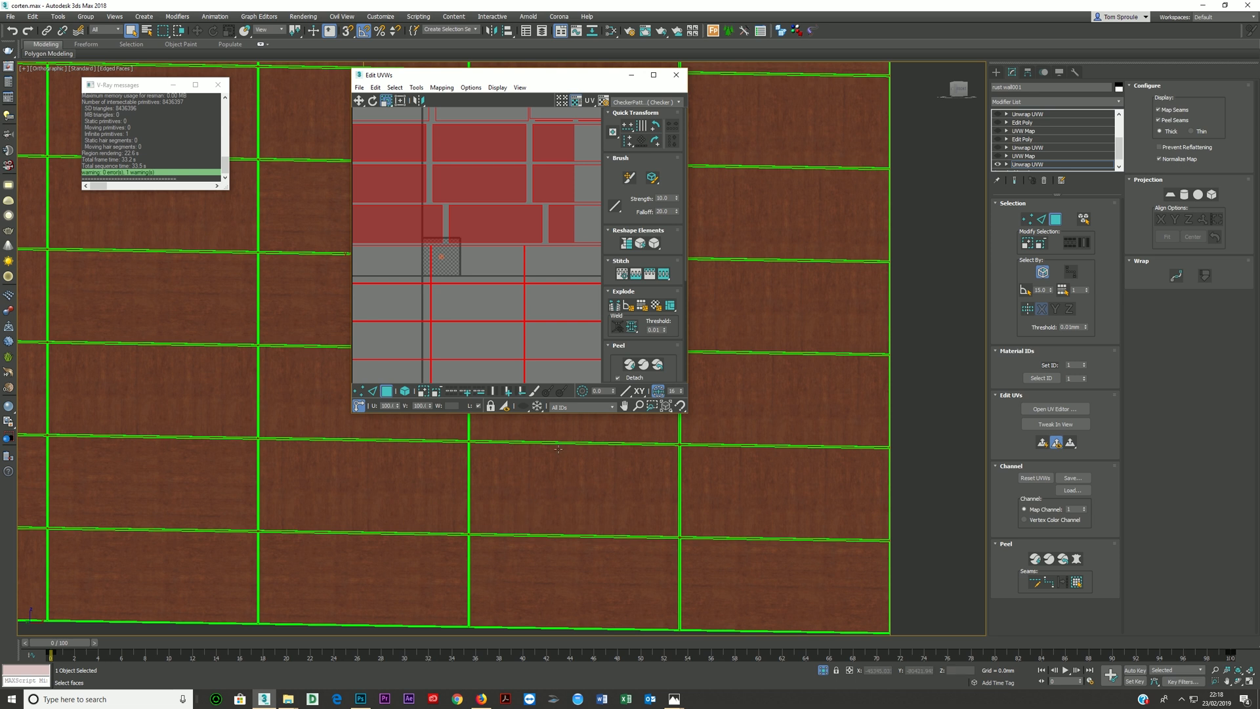
pyautogui.scroll(-4, 489, 249)
pyautogui.scroll(2, 486, 287)
pyautogui.moveTo(492, 283); pyautogui.dragTo(492, 283)
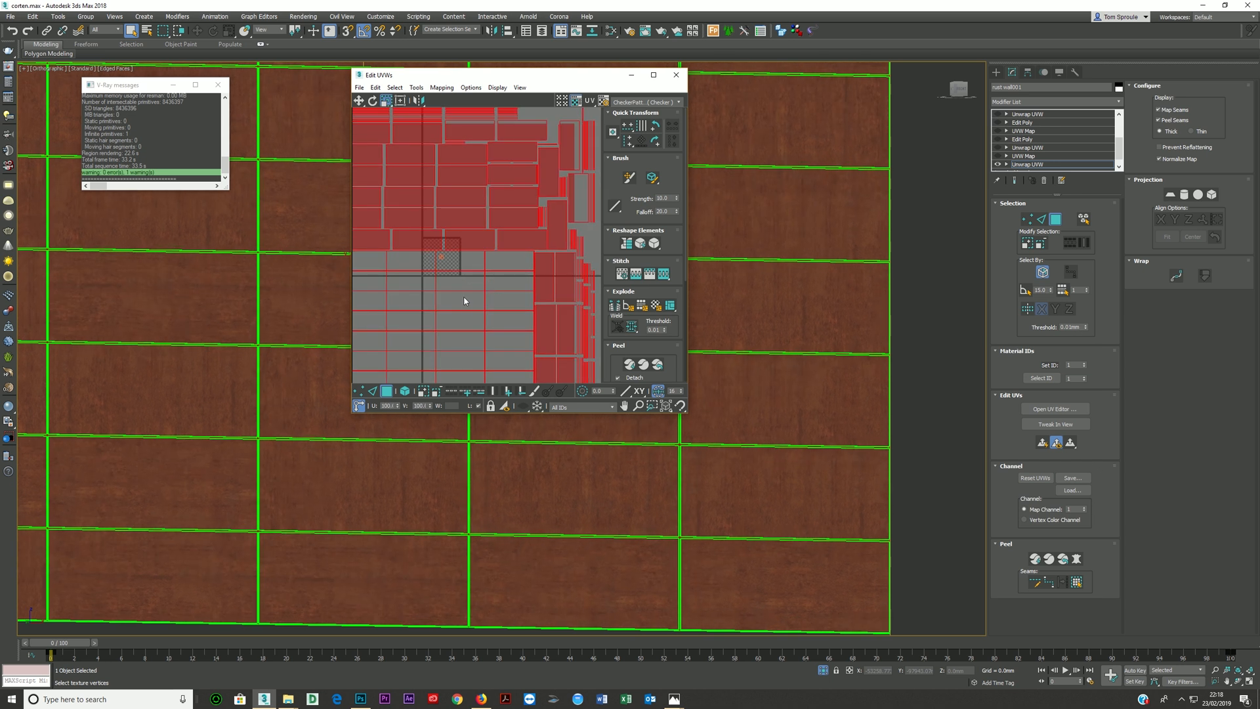
# - Select the upright panel clusters in the UV layout and rotate them to lie horizontally like the other panels
pyautogui.click(619, 488)
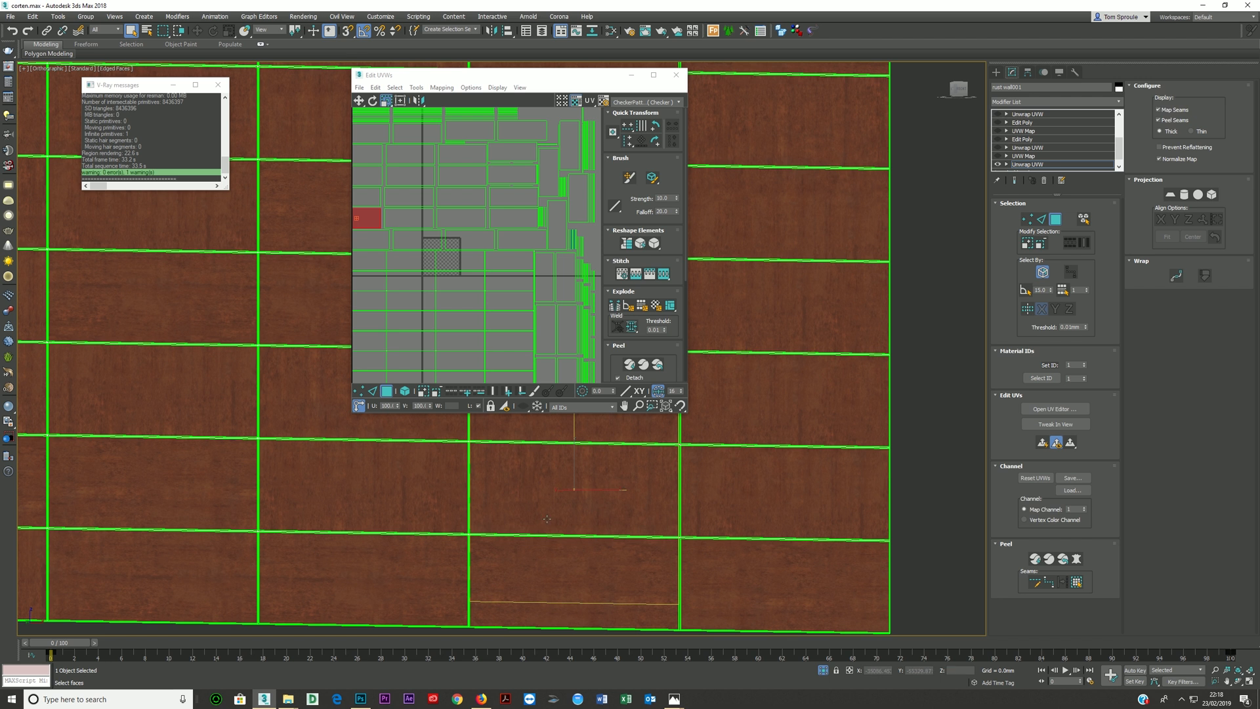
pyautogui.scroll(-3, 503, 272)
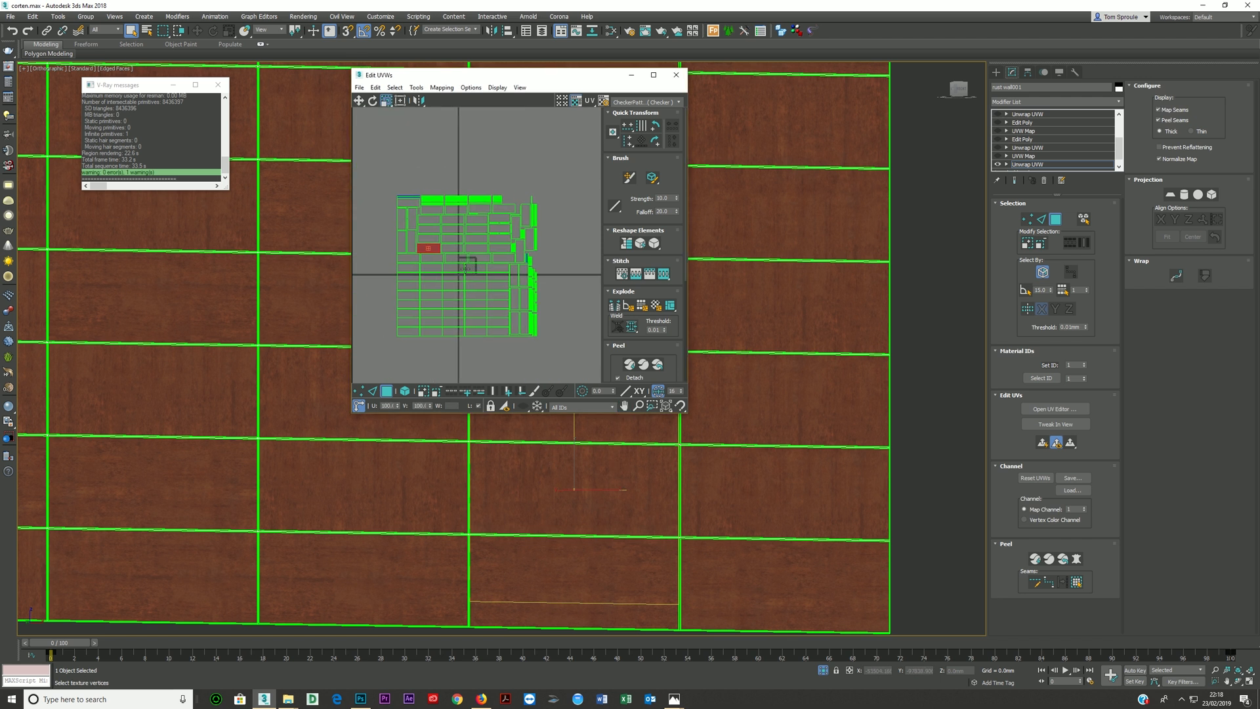
pyautogui.click(413, 246)
pyautogui.keyDown('ctrl'); pyautogui.click(402, 242); pyautogui.keyUp('ctrl')
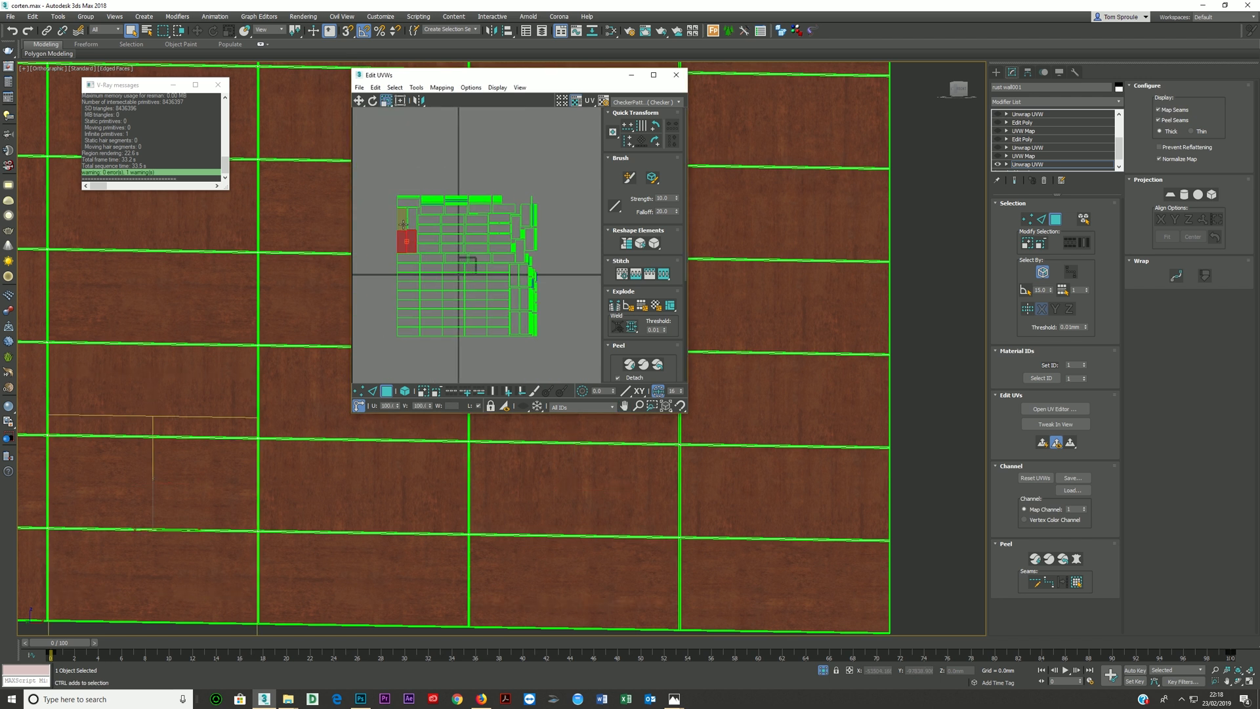
pyautogui.keyDown('ctrl'); pyautogui.click(402, 225); pyautogui.keyUp('ctrl')
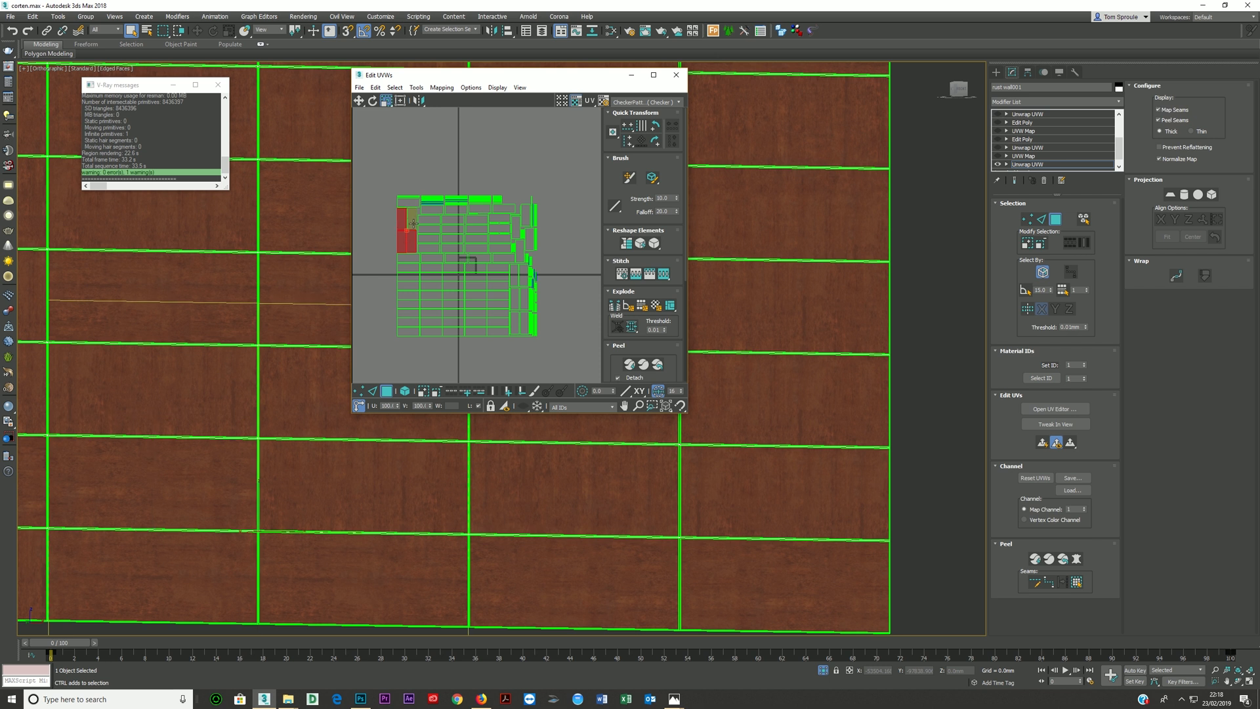
pyautogui.keyDown('ctrl'); pyautogui.click(516, 224); pyautogui.keyUp('ctrl')
pyautogui.keyDown('ctrl'); pyautogui.click(525, 216); pyautogui.keyUp('ctrl')
pyautogui.keyDown('ctrl'); pyautogui.click(529, 238); pyautogui.keyUp('ctrl')
pyautogui.keyDown('ctrl'); pyautogui.click(520, 250); pyautogui.keyUp('ctrl')
pyautogui.keyDown('ctrl'); pyautogui.click(516, 275); pyautogui.keyUp('ctrl')
pyautogui.keyDown('ctrl'); pyautogui.click(518, 299); pyautogui.keyUp('ctrl')
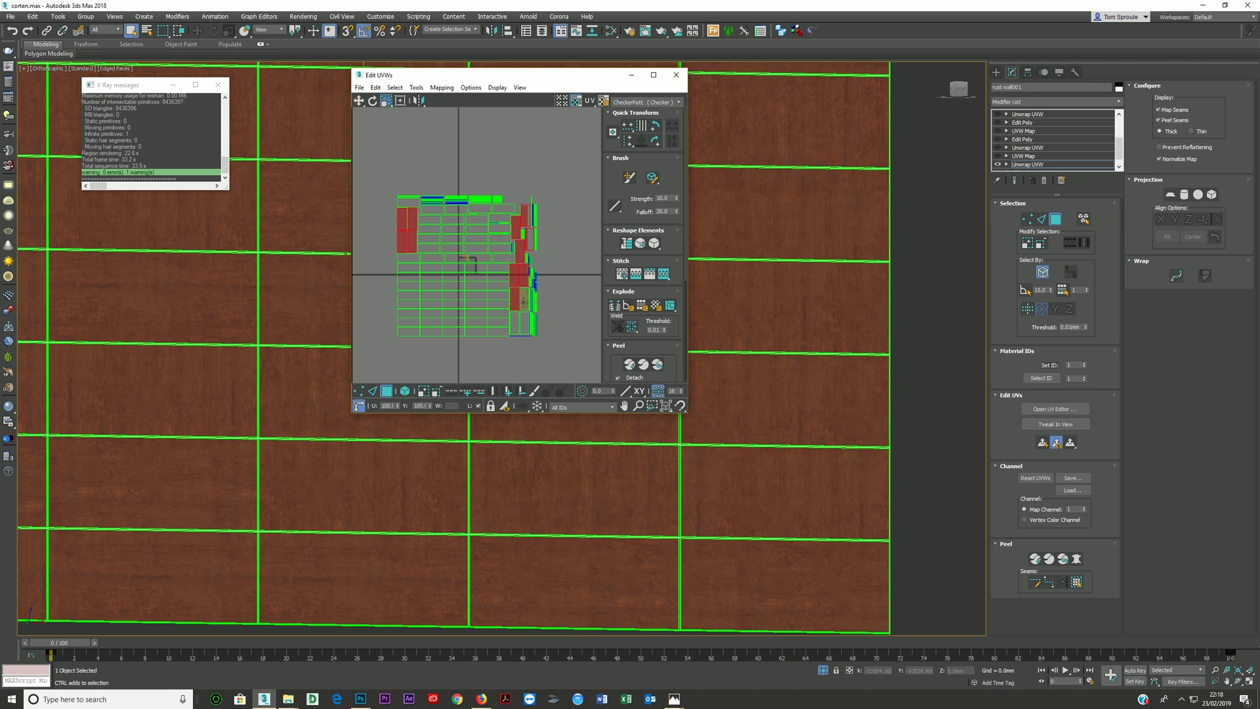
pyautogui.keyDown('ctrl'); pyautogui.click(522, 322); pyautogui.keyUp('ctrl')
pyautogui.click(373, 102)
pyautogui.moveTo(515, 229); pyautogui.dragTo(442, 239)
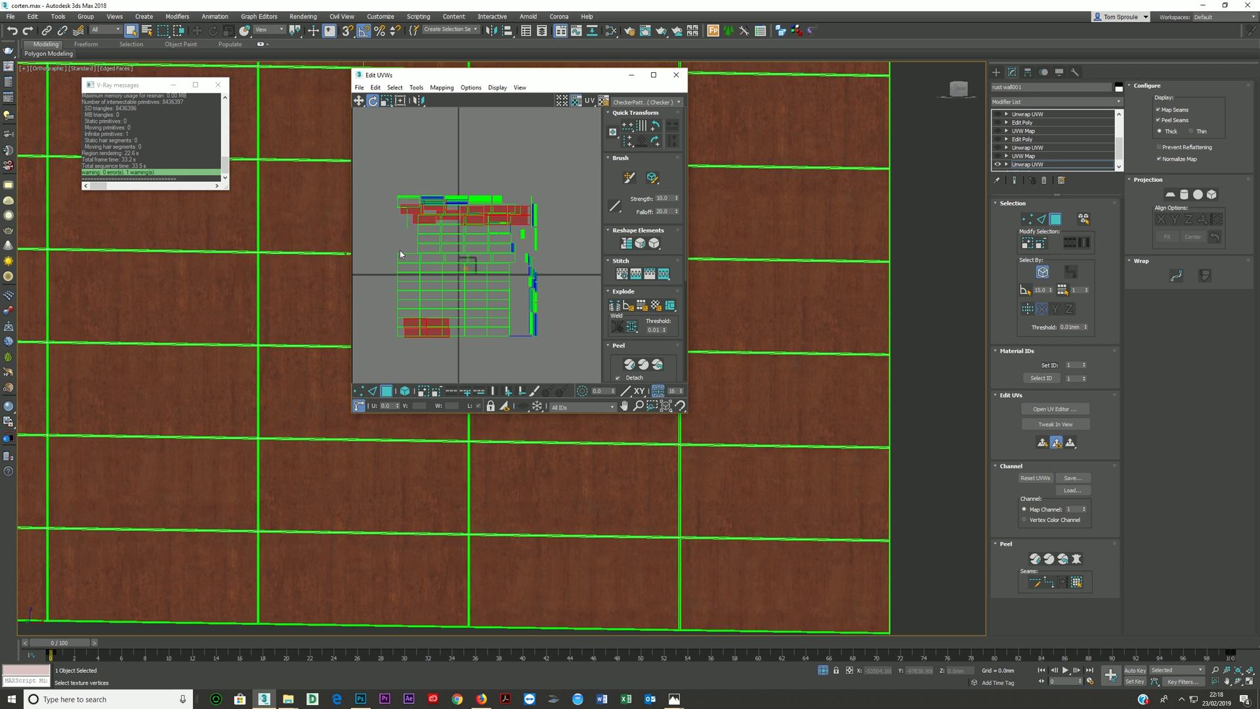
# - Move the rotated panel clusters sideways until they sit clear of the remaining UV layout
pyautogui.click(360, 101)
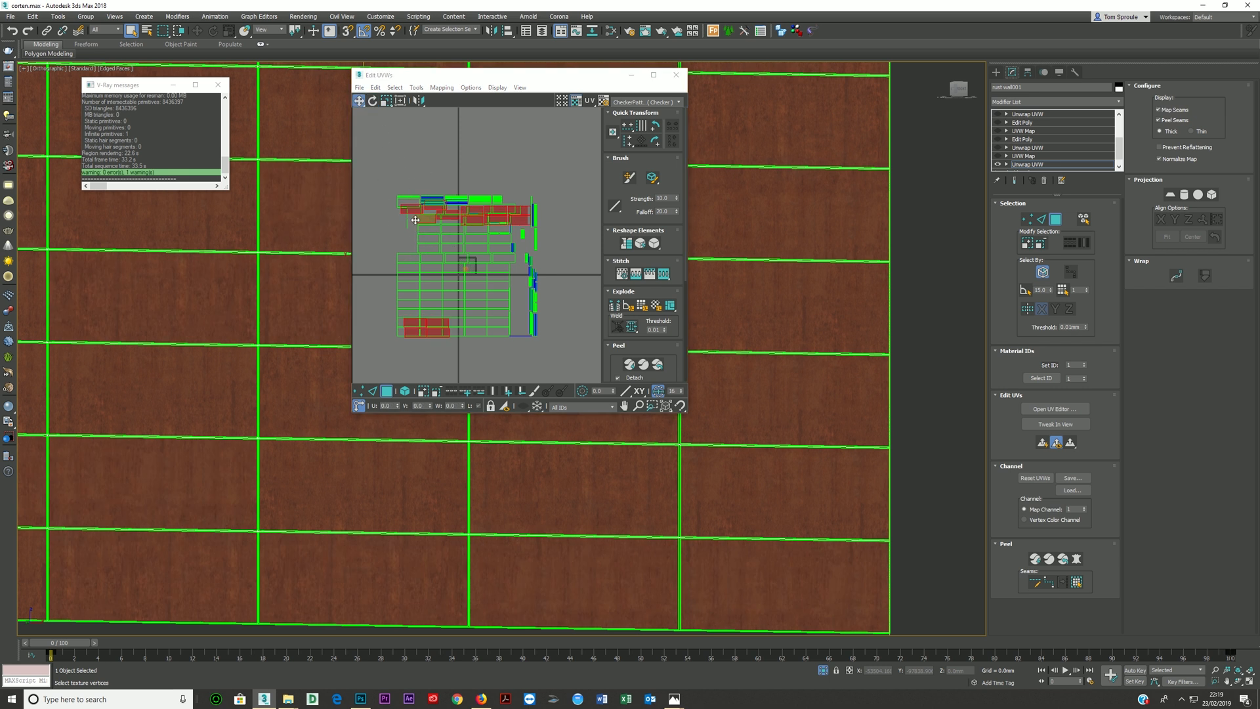
pyautogui.moveTo(394, 221); pyautogui.dragTo(351, 221)
pyautogui.scroll(-3, 389, 253)
pyautogui.moveTo(390, 253); pyautogui.dragTo(522, 263, button='middle')
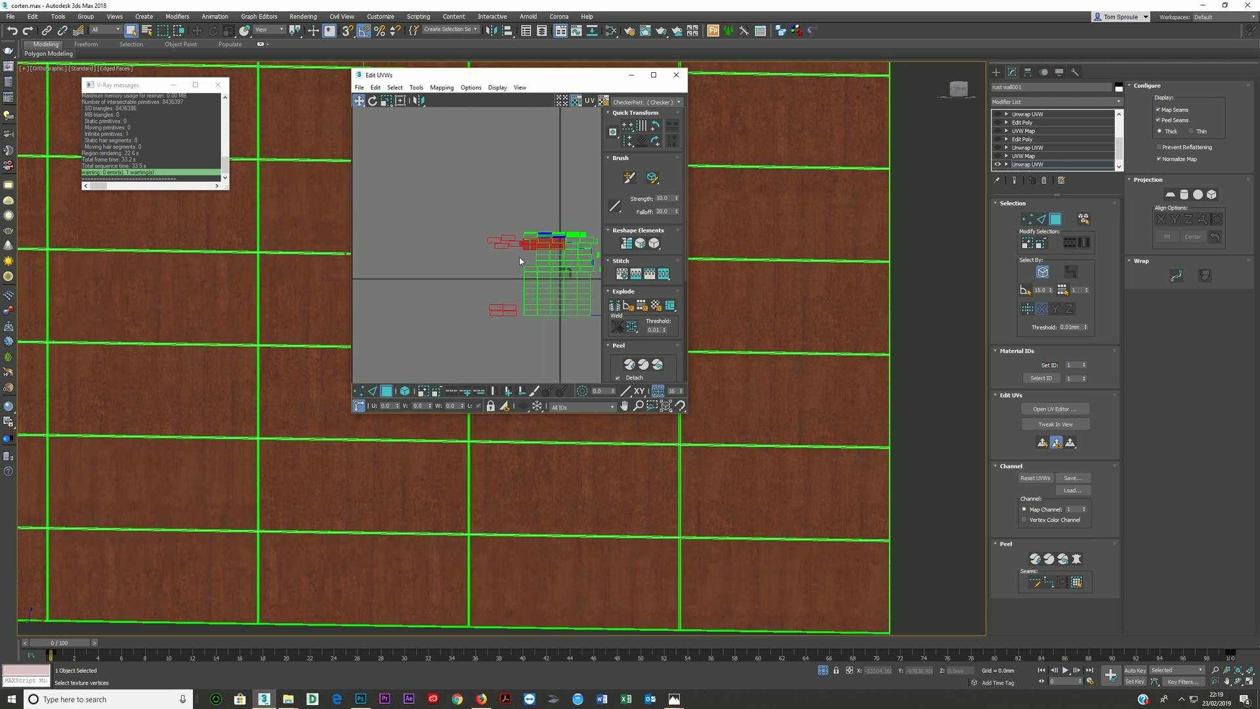
pyautogui.moveTo(502, 247); pyautogui.dragTo(458, 247)
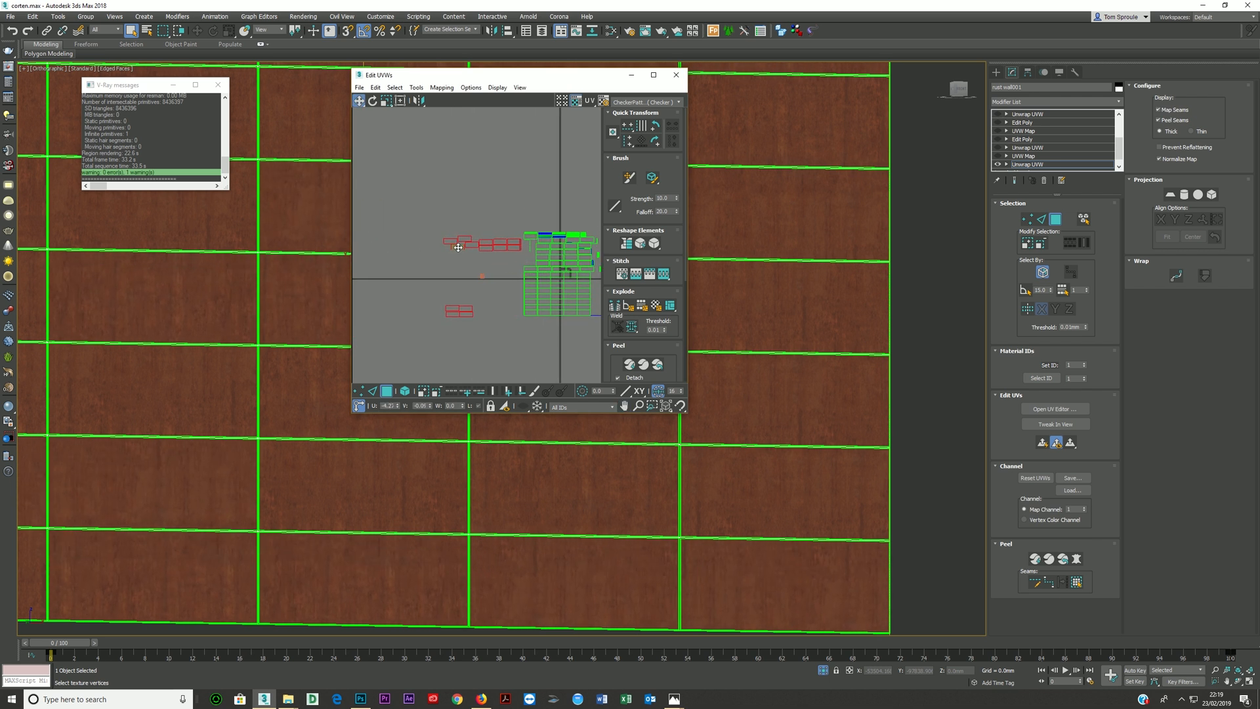
# - Close the UV editor and inspect the remapped rust texture at a panel joint and across the whole wall
pyautogui.click(676, 74)
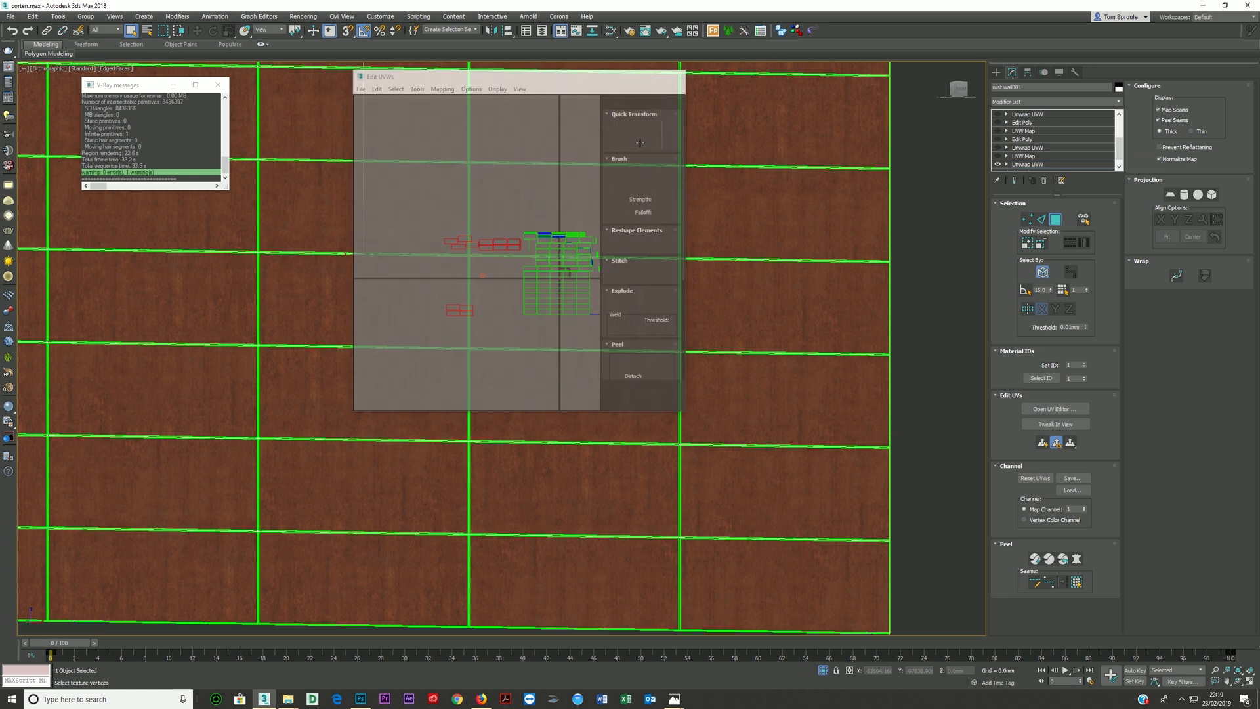
pyautogui.scroll(8, 523, 348)
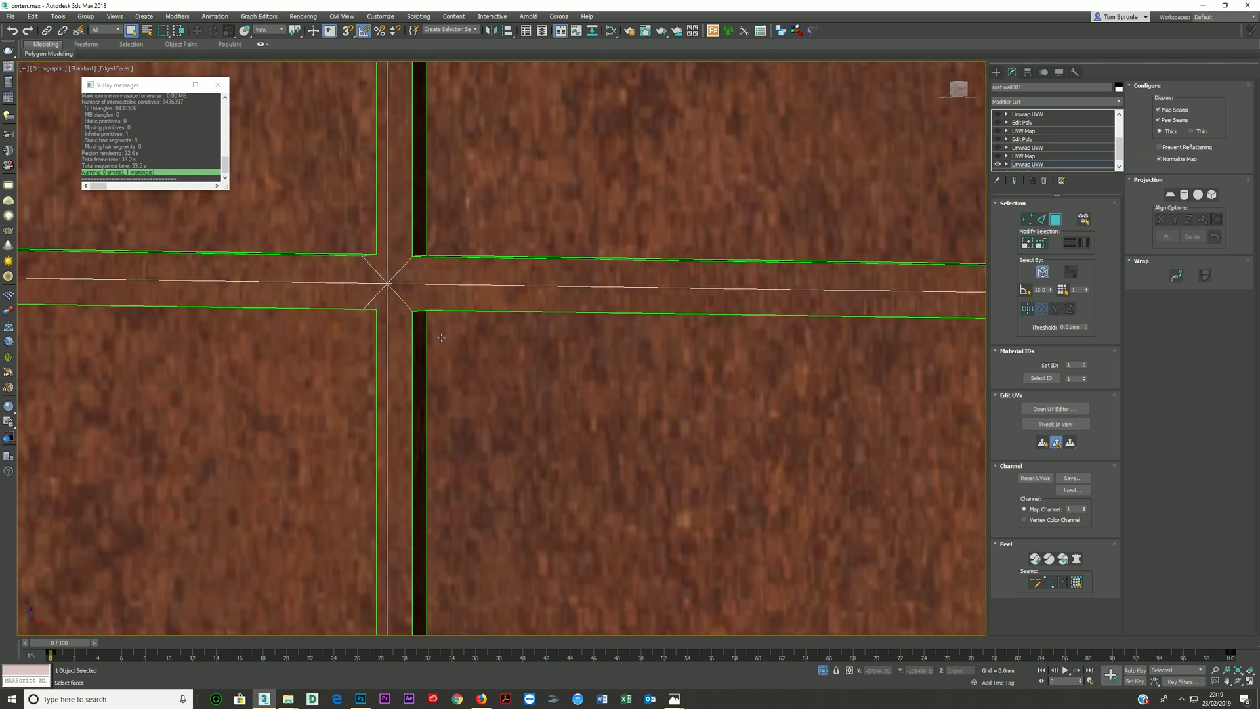
pyautogui.scroll(-9, 439, 335)
pyautogui.keyDown('alt'); pyautogui.moveTo(440, 335); pyautogui.dragTo(475, 325, button='middle'); pyautogui.keyUp('alt')
pyautogui.scroll(1, 475, 325)
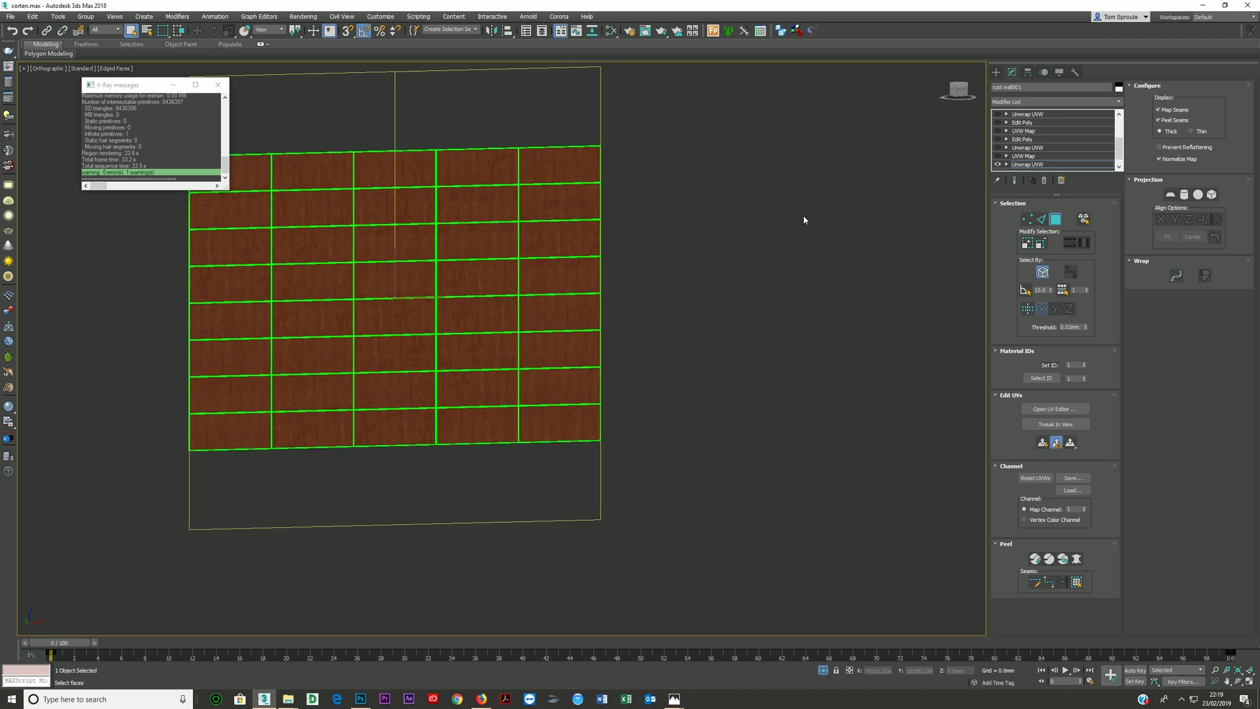
# - Delete the UVW Map modifier directly above the lowest Unwrap UVW on the wall and check the texture across the panels
pyautogui.click(1023, 156)
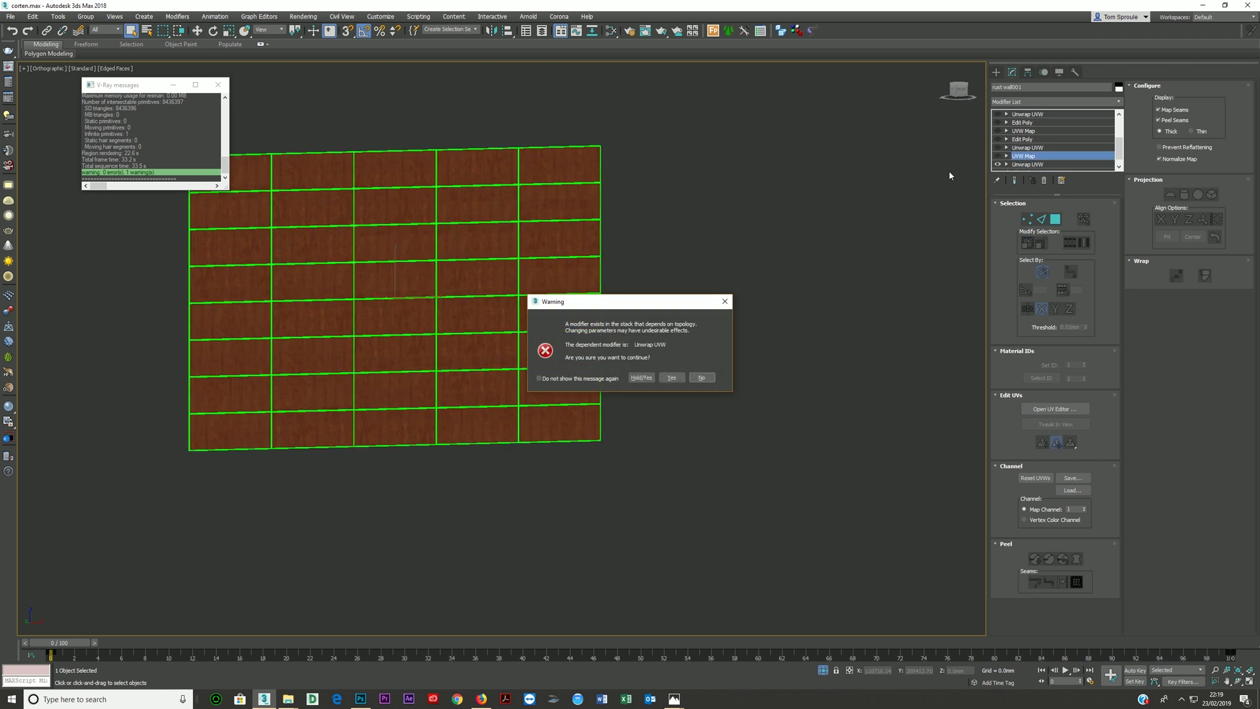
pyautogui.click(671, 378)
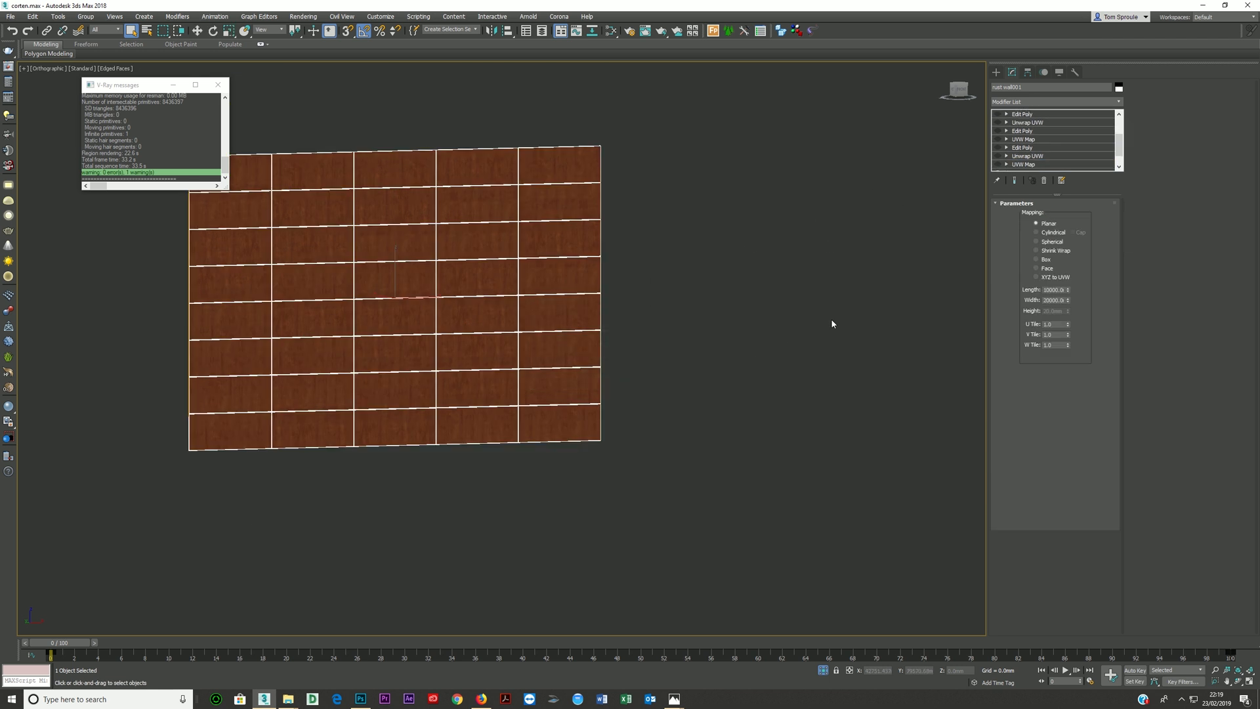
pyautogui.click(1046, 181)
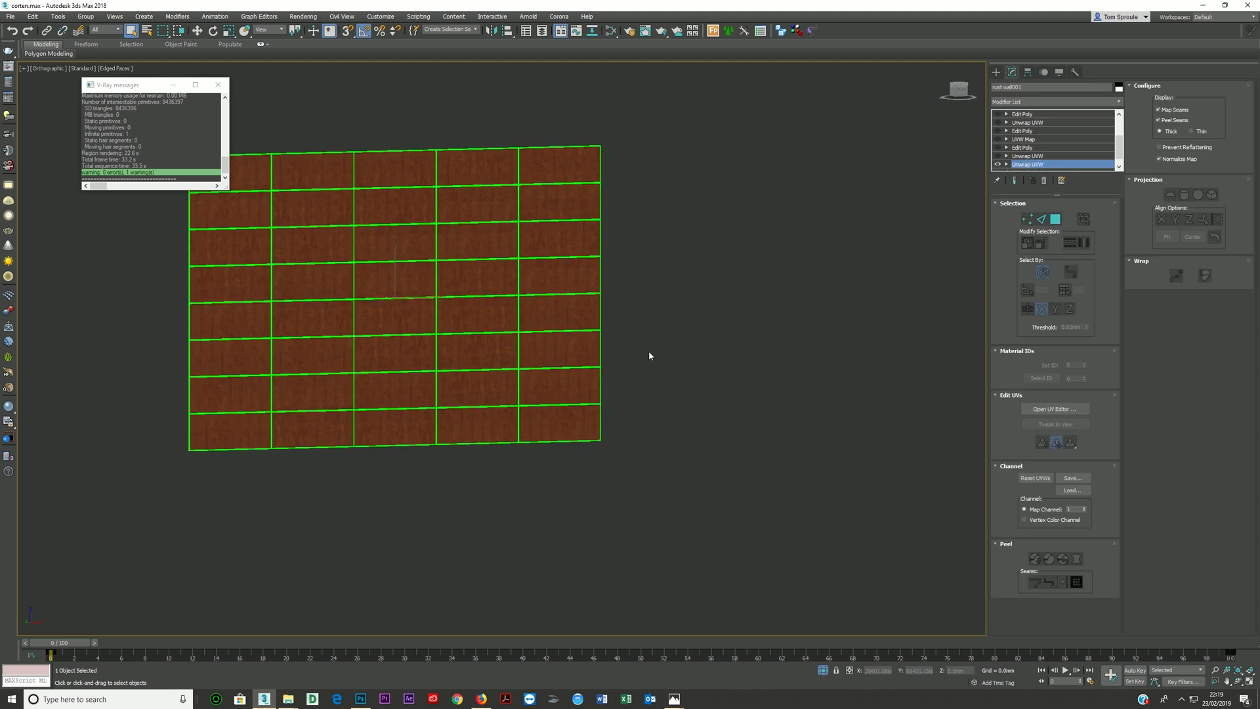
pyautogui.scroll(10, 523, 359)
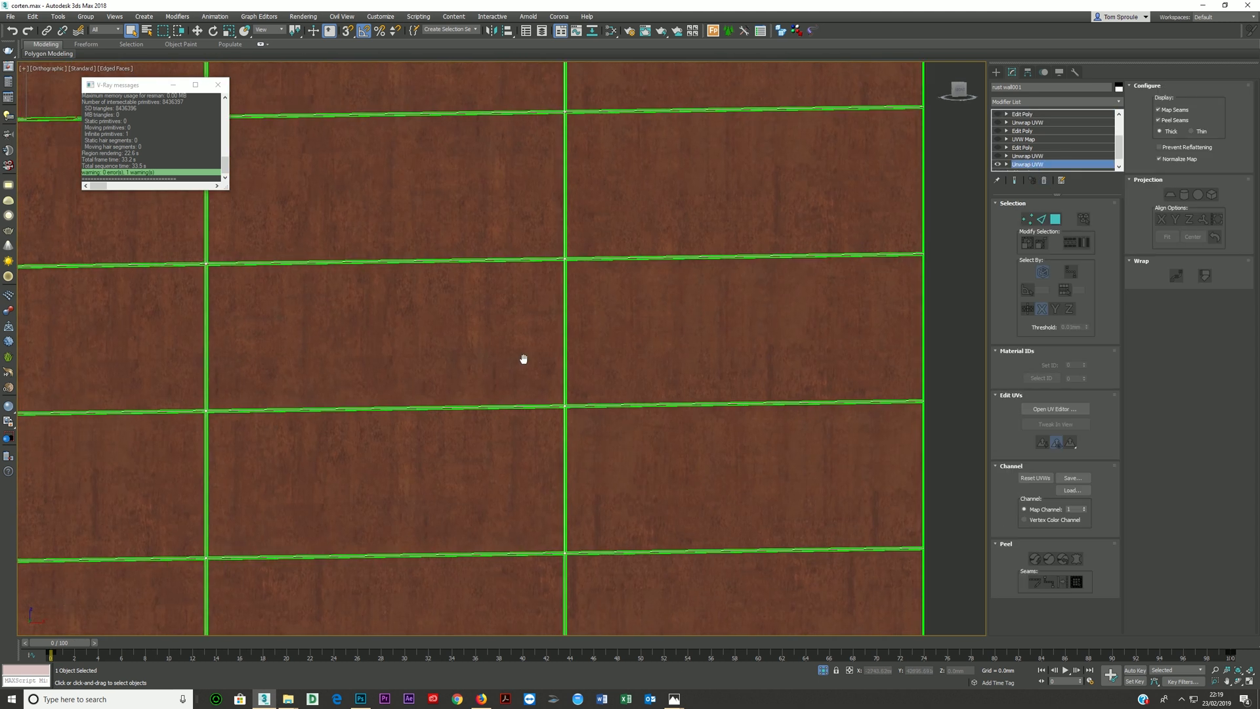
pyautogui.scroll(-4, 597, 355)
# - End the wall's isolation, show all four viewports, and test-render the physical camera view before closing the frame buffer
pyautogui.click(824, 670)
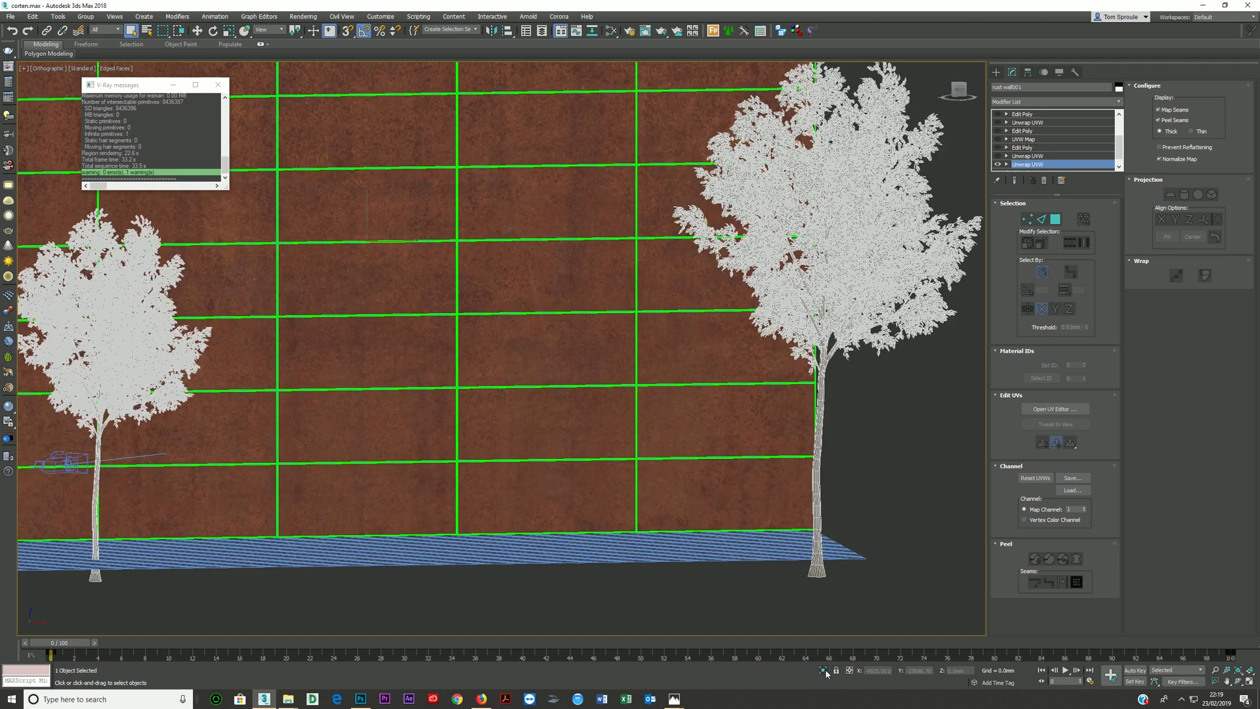
pyautogui.scroll(-5, 669, 484)
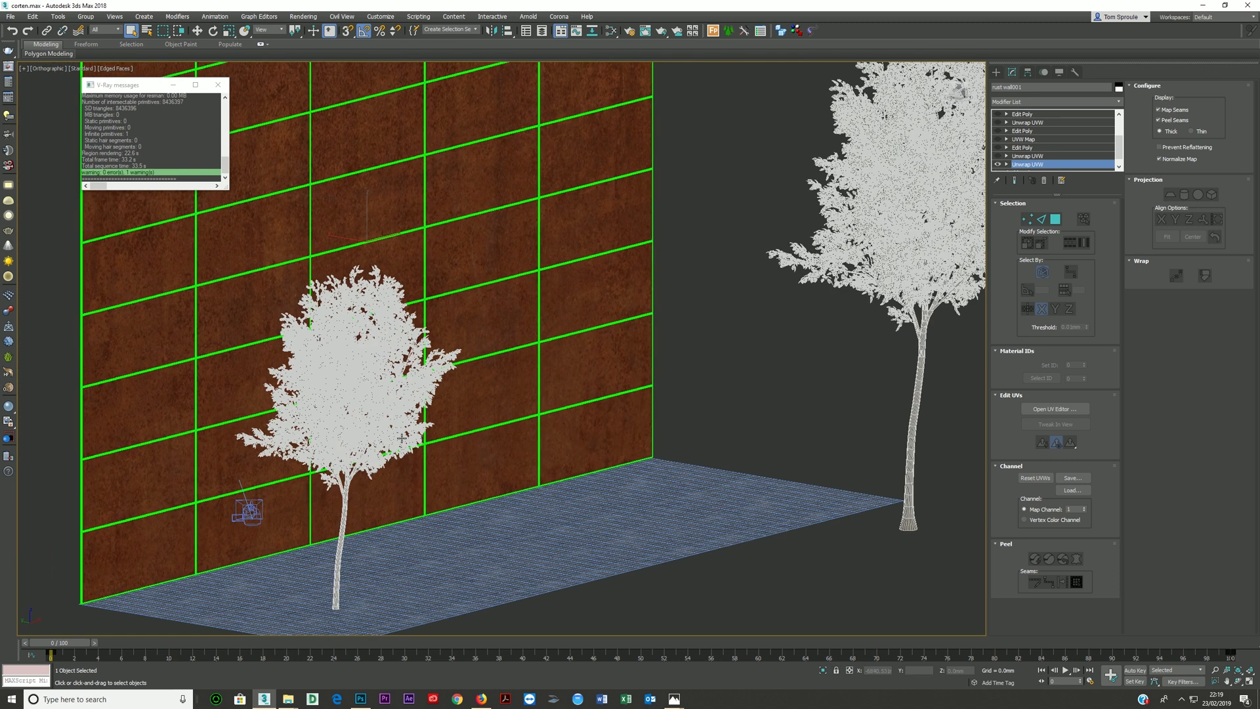
pyautogui.hotkey('alt', 'w')
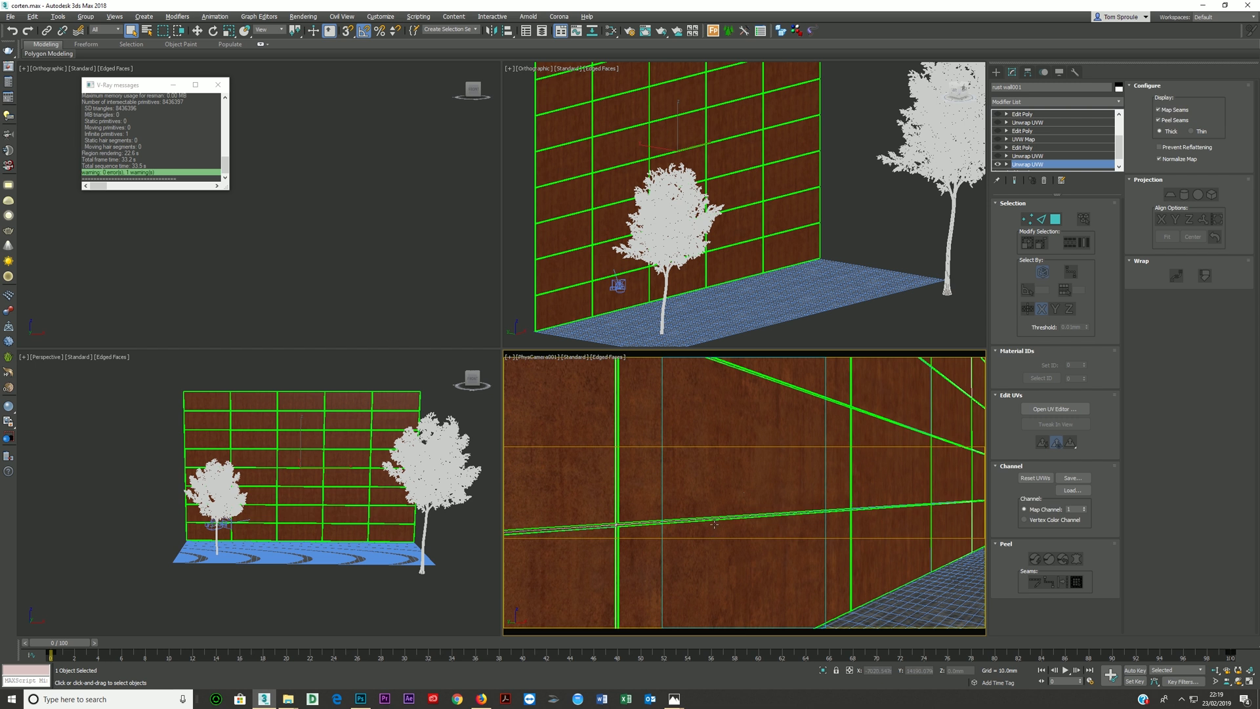
pyautogui.hotkey('shift', 'q')
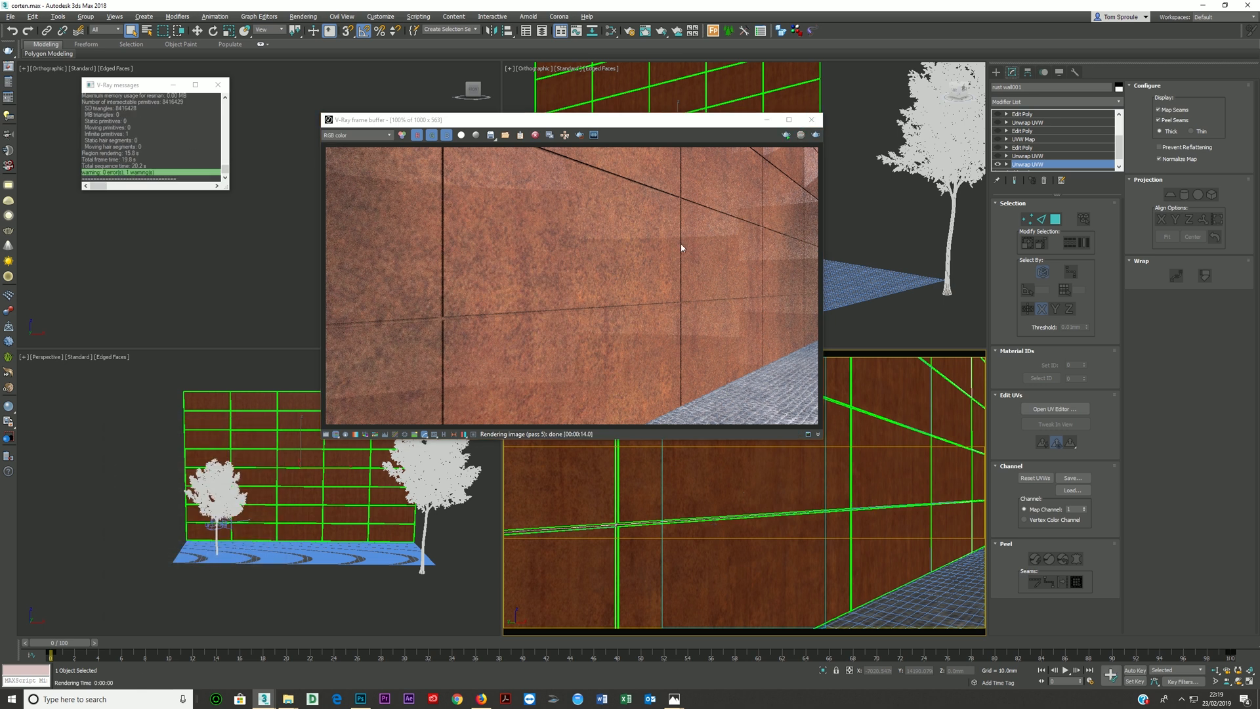
pyautogui.click(811, 120)
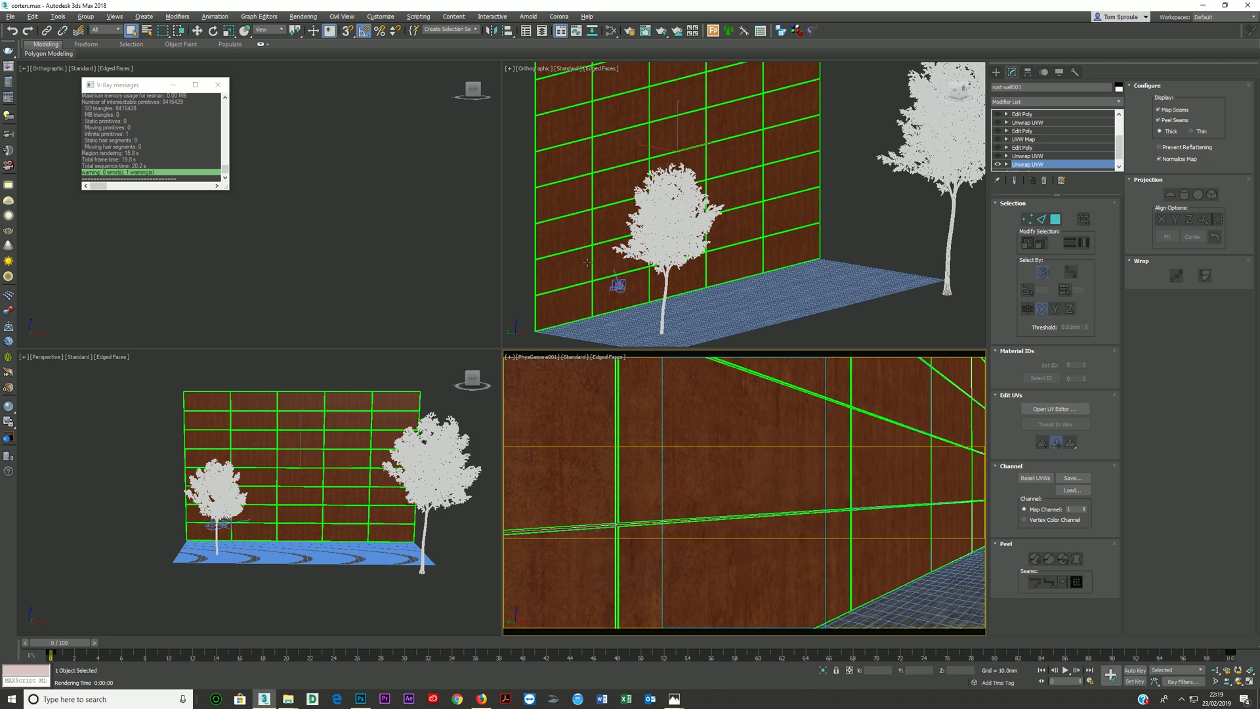
# - Select the original "rust wall" object that overlaps rust wall001 and hide it
pyautogui.scroll(10, 557, 281)
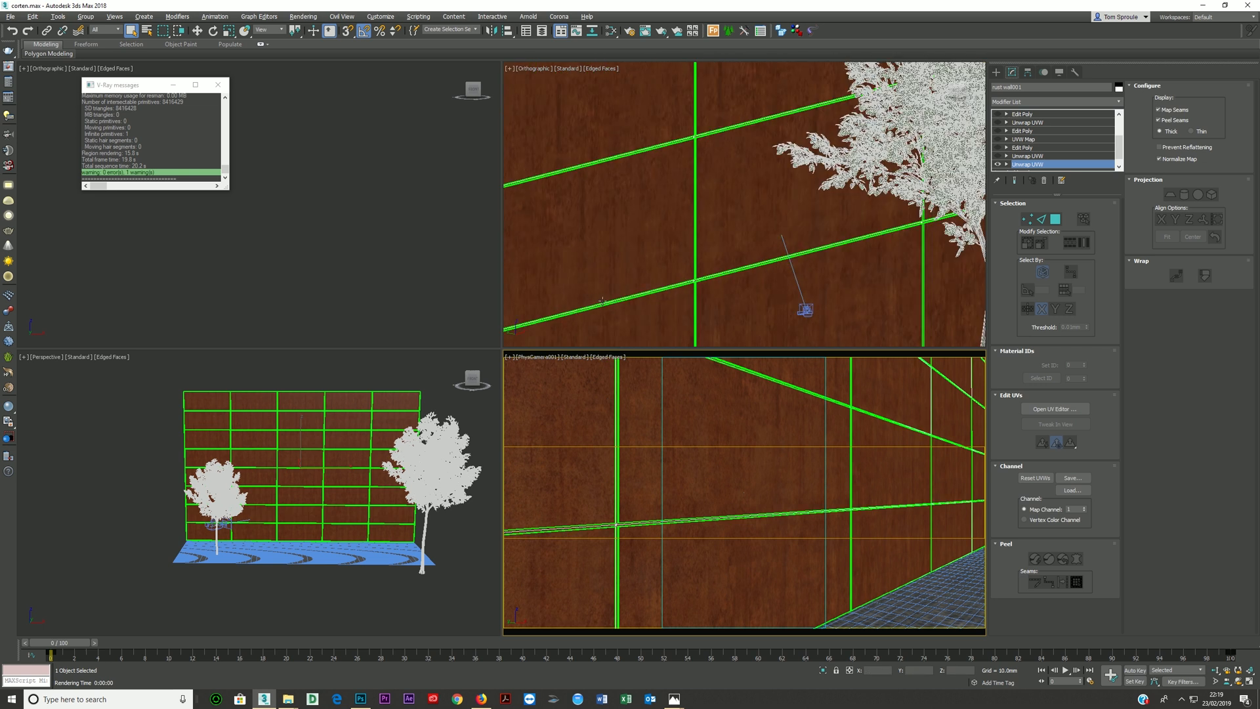
pyautogui.click(680, 293)
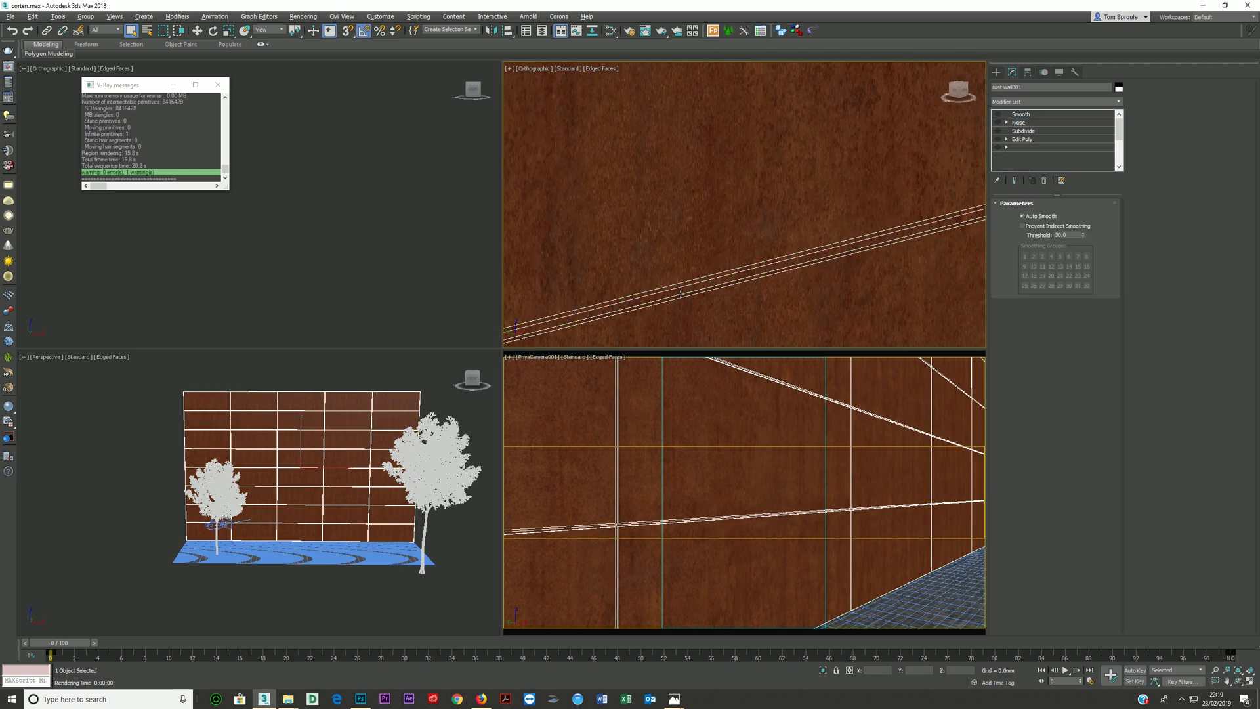
pyautogui.rightClick(680, 293)
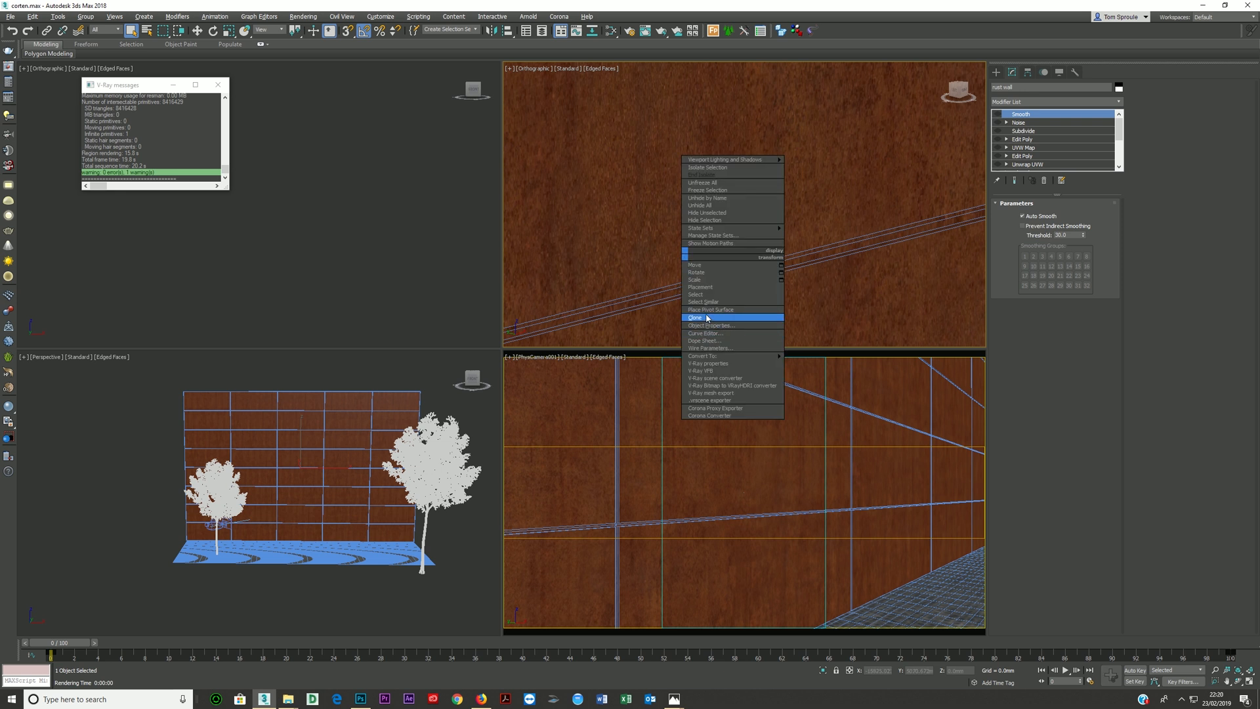
pyautogui.click(703, 220)
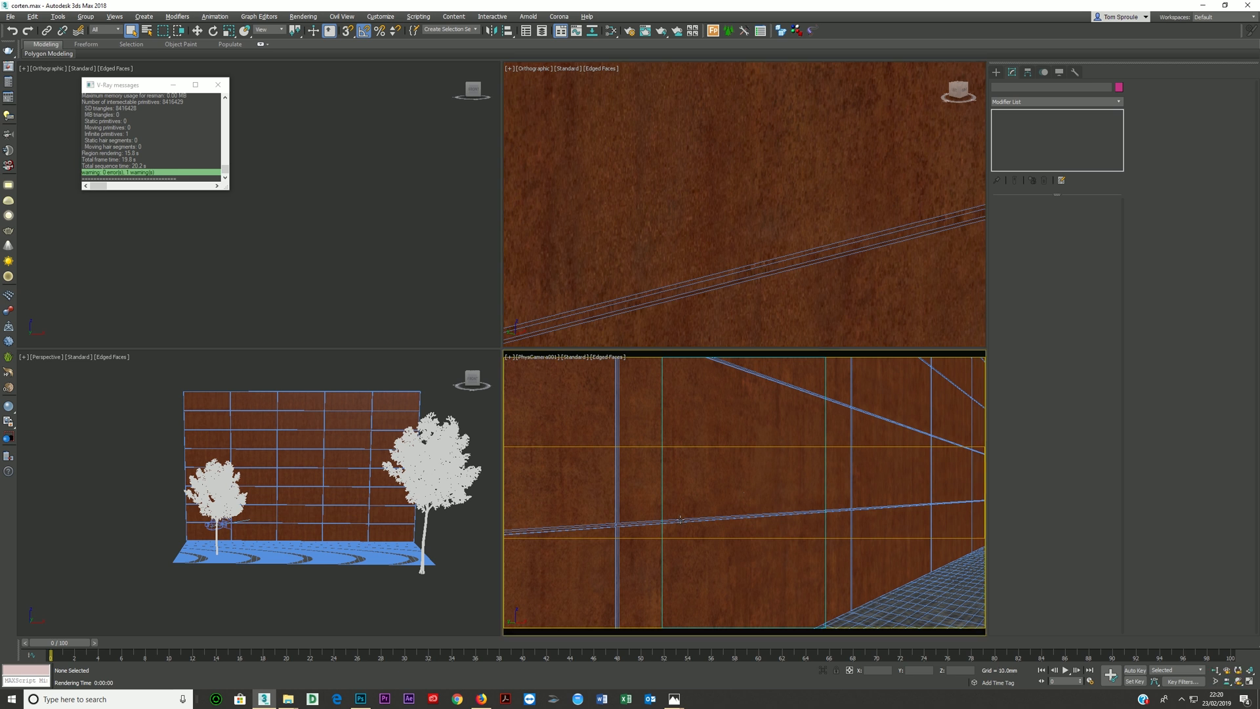
# - Render the camera view without the original wall, and select rust wall001 beside the resulting image
pyautogui.hotkey('shift', 'q')
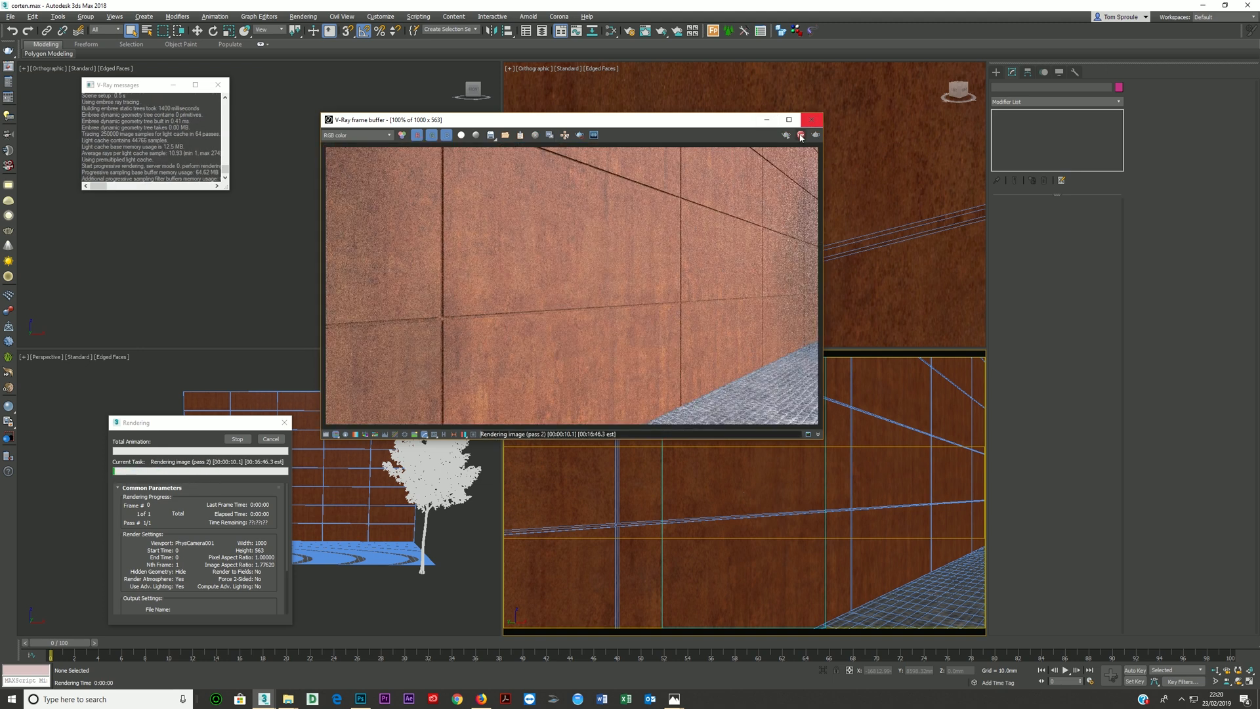
pyautogui.click(609, 510)
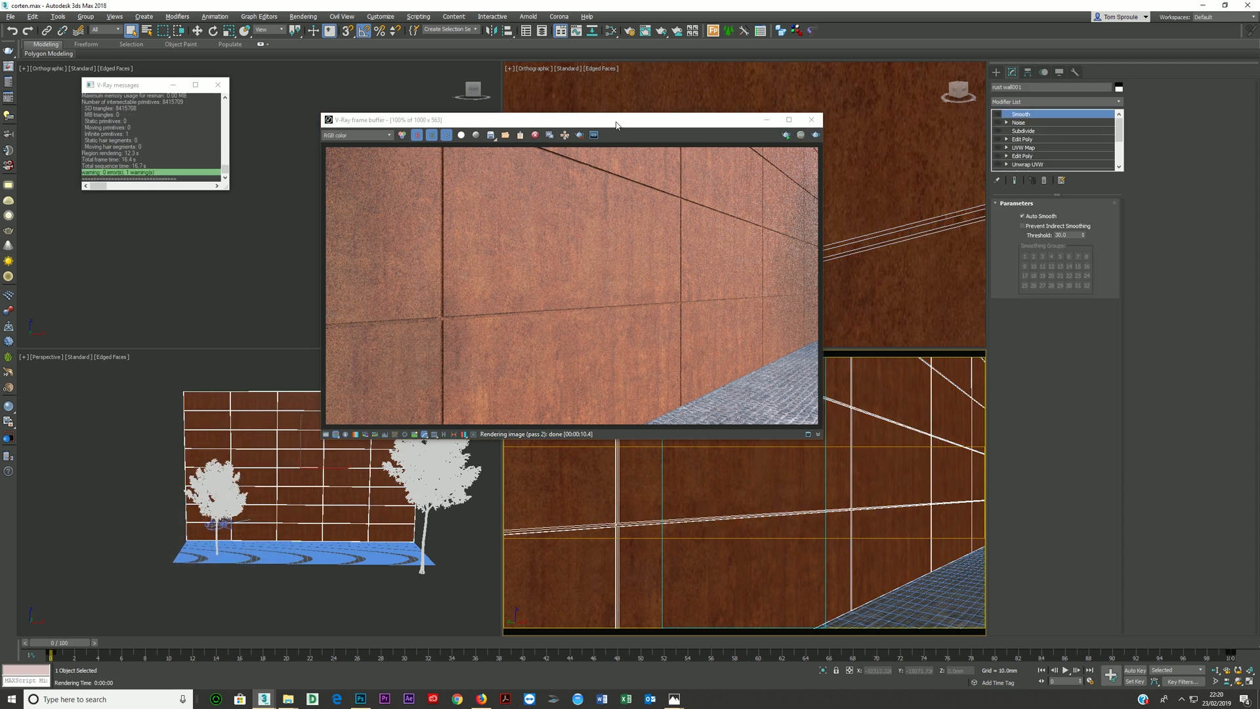
pyautogui.moveTo(621, 124); pyautogui.dragTo(523, 127)
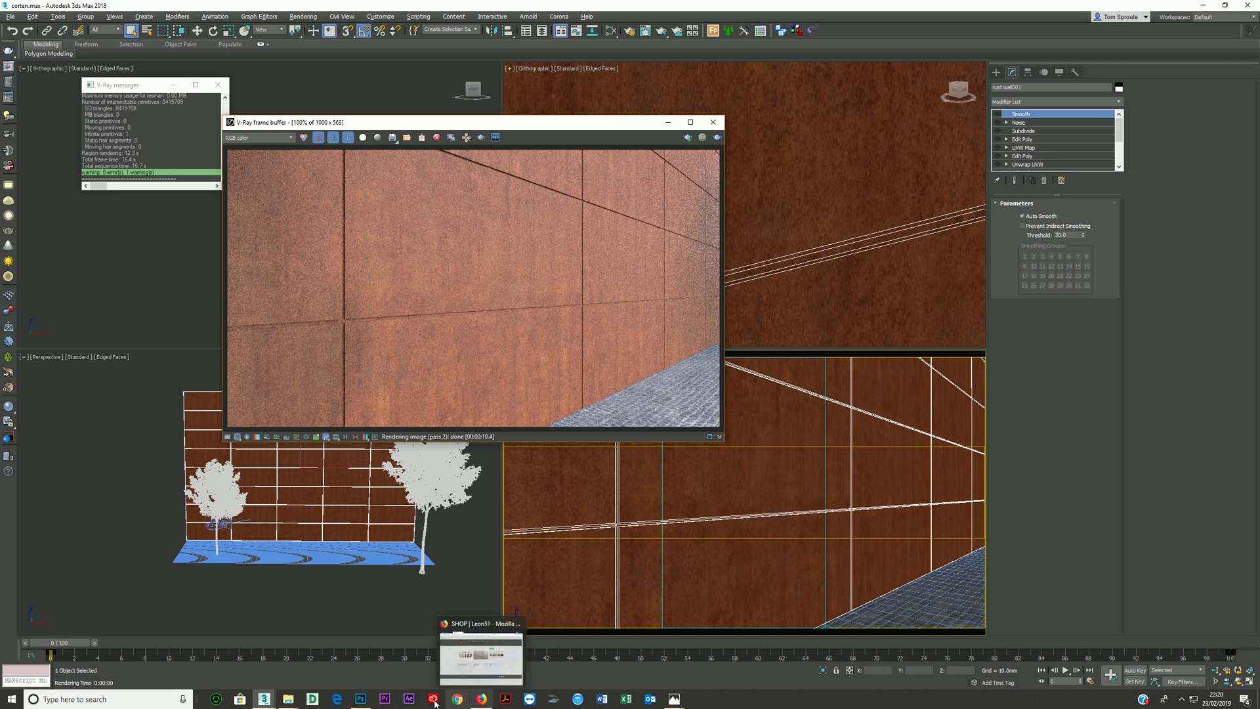
# - Open the Slate Material Editor and connect the rust bitmap to the VRayMtl's Reflect map input
pyautogui.click(611, 32)
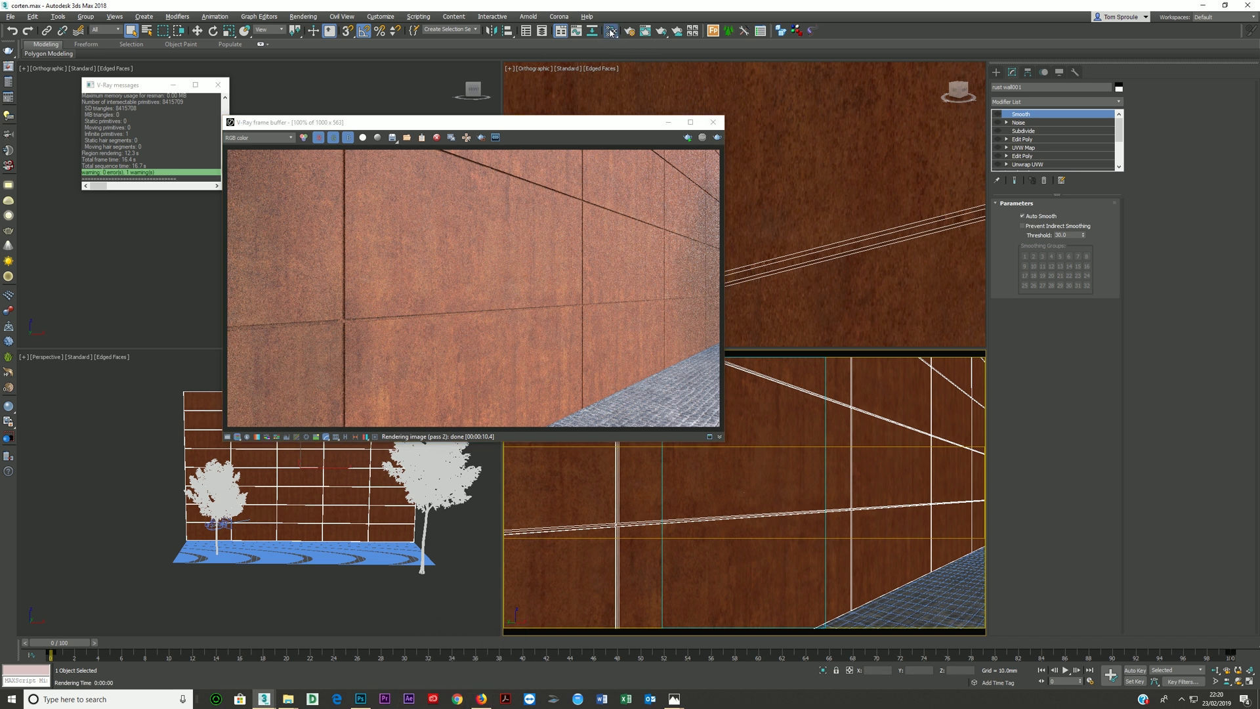
pyautogui.moveTo(210, 281); pyautogui.dragTo(321, 310, button='middle')
pyautogui.scroll(-1, 321, 311)
pyautogui.moveTo(302, 270); pyautogui.dragTo(231, 251)
pyautogui.moveTo(332, 276); pyautogui.dragTo(250, 238, button='middle')
pyautogui.moveTo(243, 219); pyautogui.dragTo(355, 248)
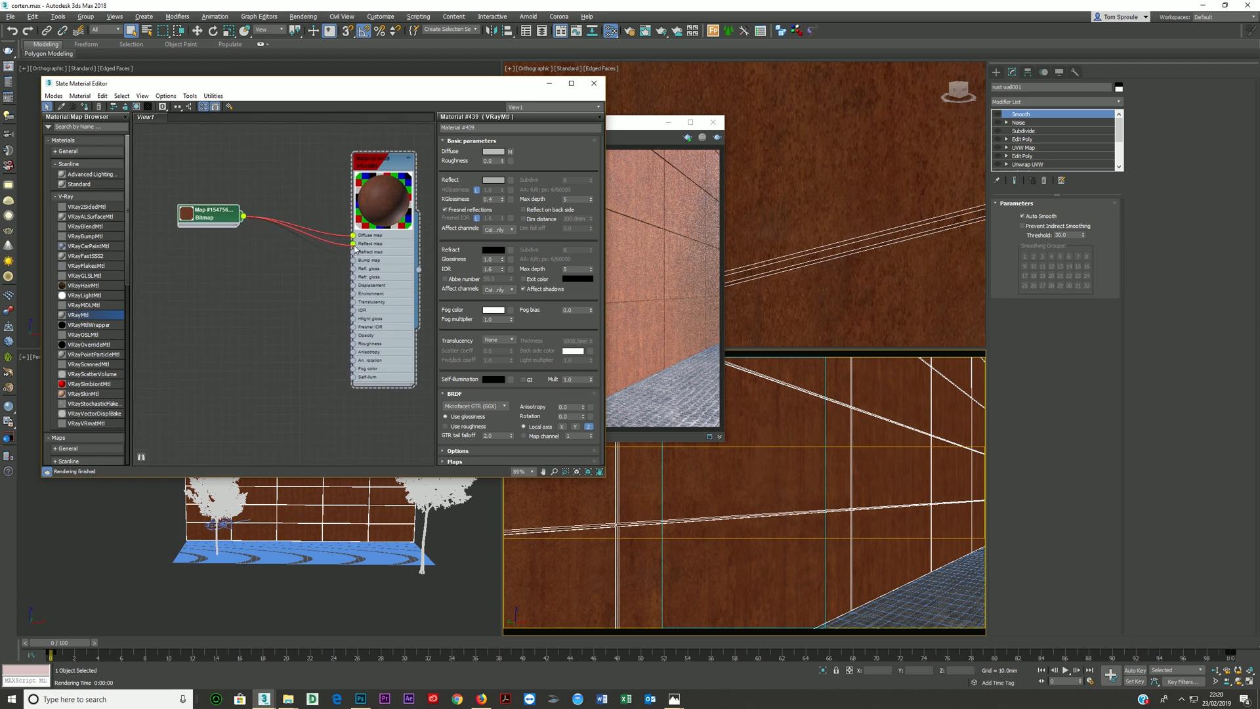
# - Connect the same rust bitmap to the material's reflection glossiness input and move the bitmap node clear of the material
pyautogui.moveTo(224, 217); pyautogui.dragTo(227, 235)
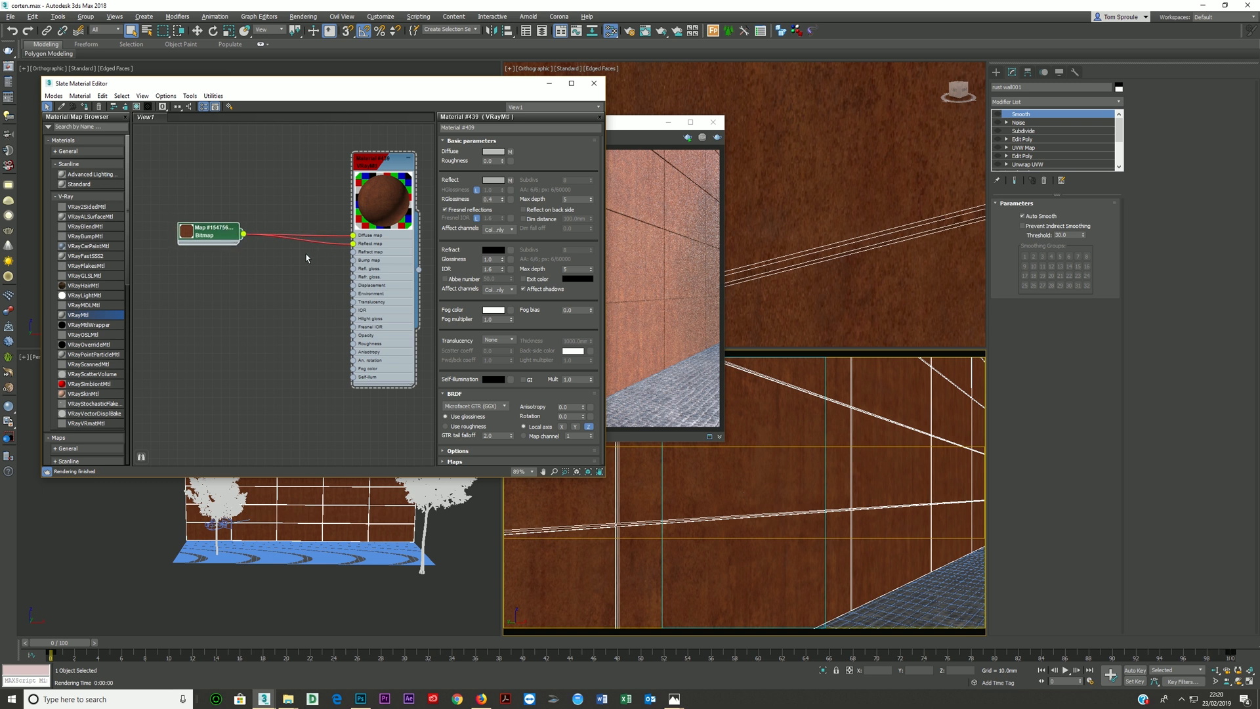
pyautogui.moveTo(302, 278); pyautogui.dragTo(355, 274)
pyautogui.moveTo(230, 236); pyautogui.dragTo(203, 254)
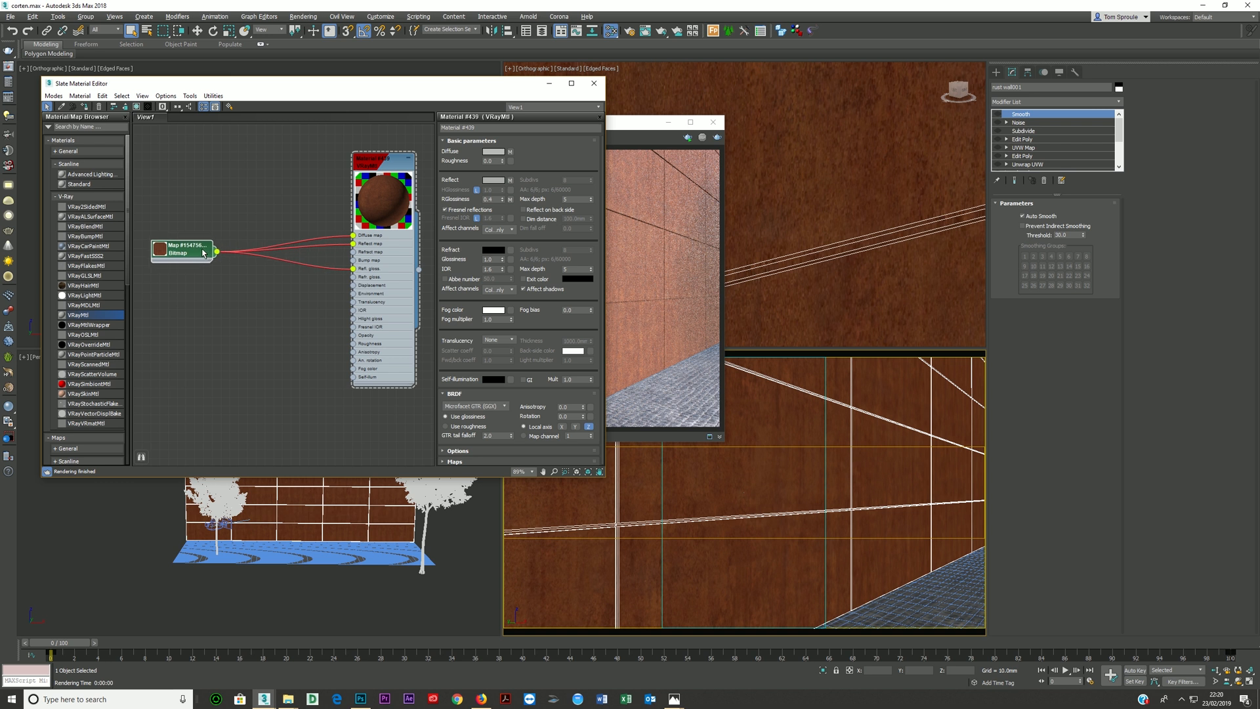
# - Insert a Color Correction map between the rust bitmap and the Reflect map input and set its Lightness mode to Advanced
pyautogui.click(66, 196)
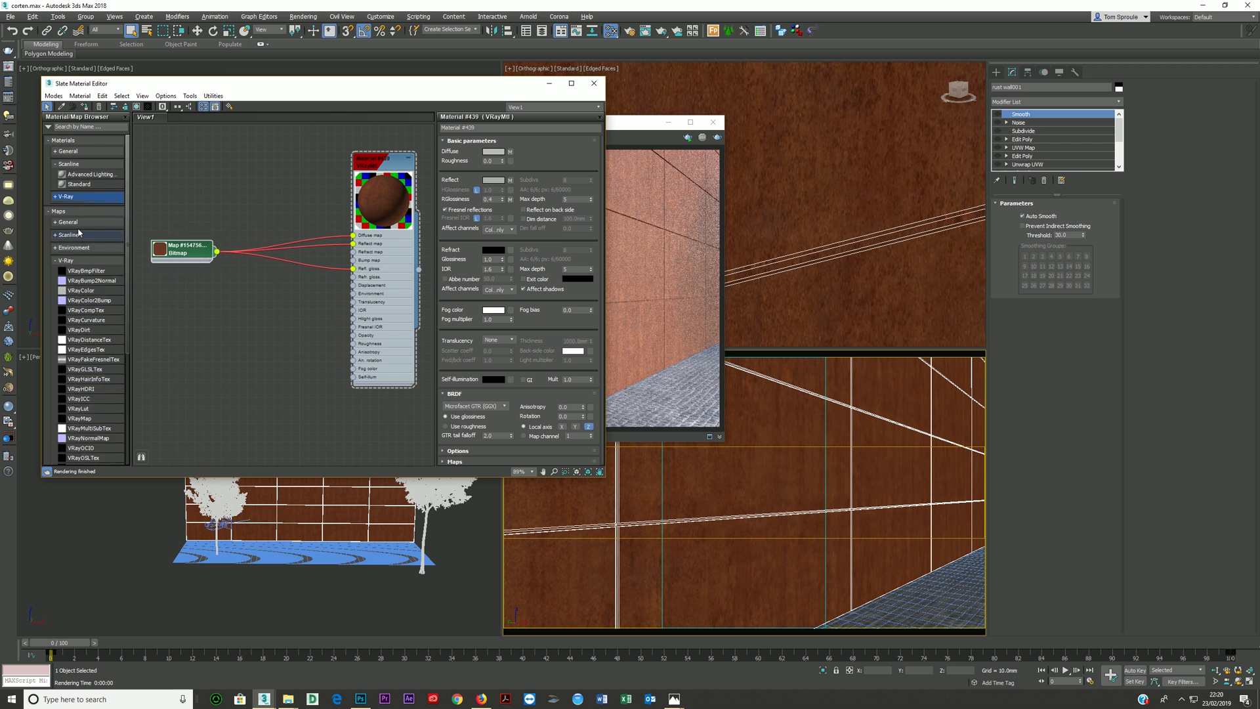
pyautogui.click(68, 222)
pyautogui.moveTo(86, 331); pyautogui.dragTo(296, 200)
pyautogui.doubleClick(296, 200)
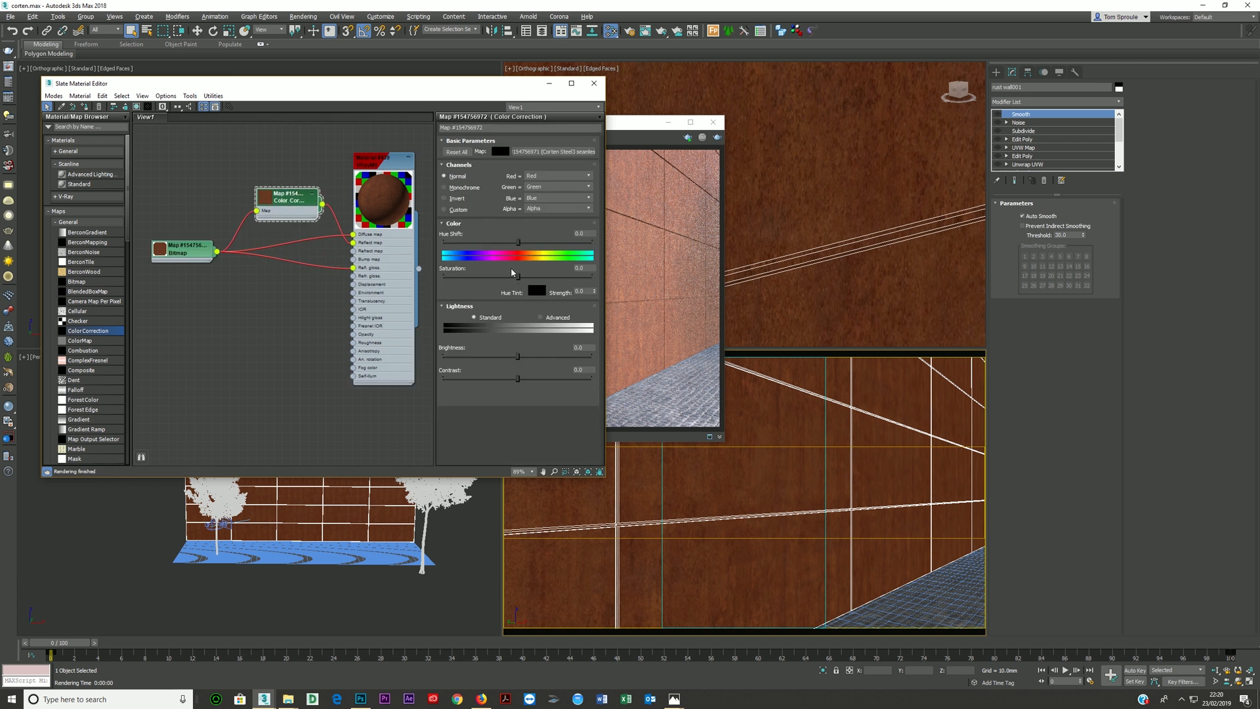
pyautogui.click(540, 317)
pyautogui.click(519, 355)
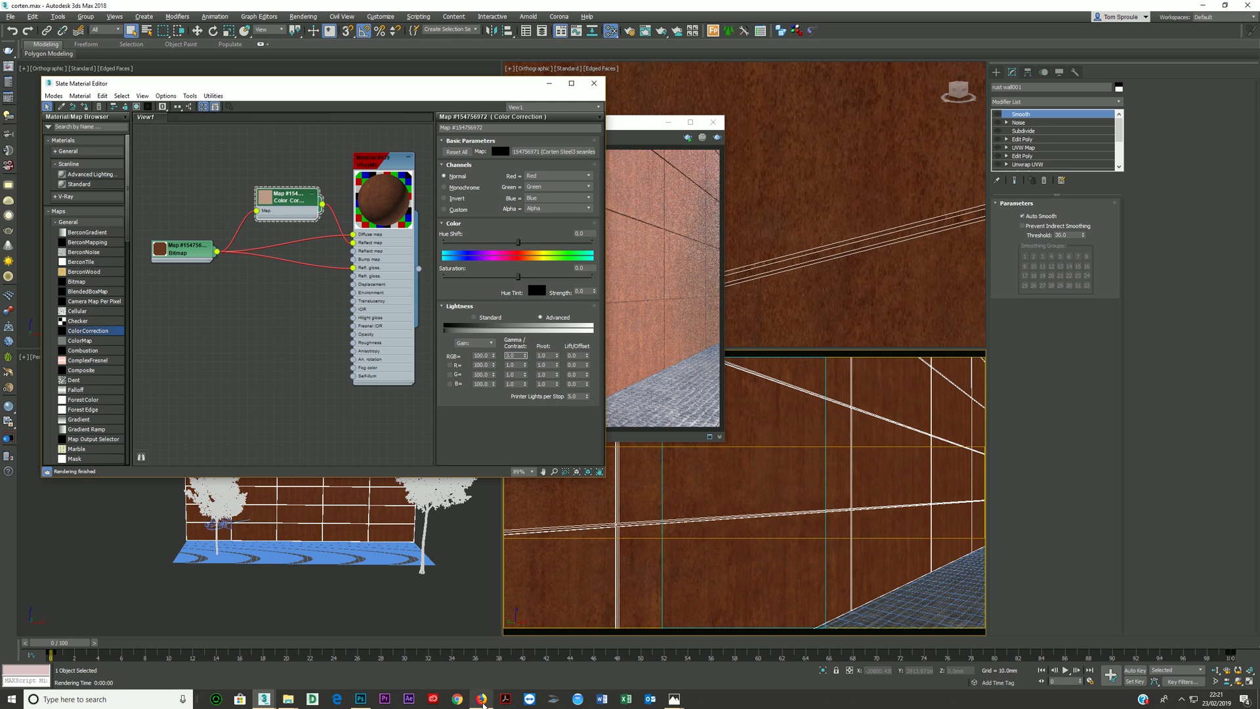
# - Switch to Photos and view the finished Stilt House Camera 2 and Camera 1 renders as corten references
pyautogui.click(360, 698)
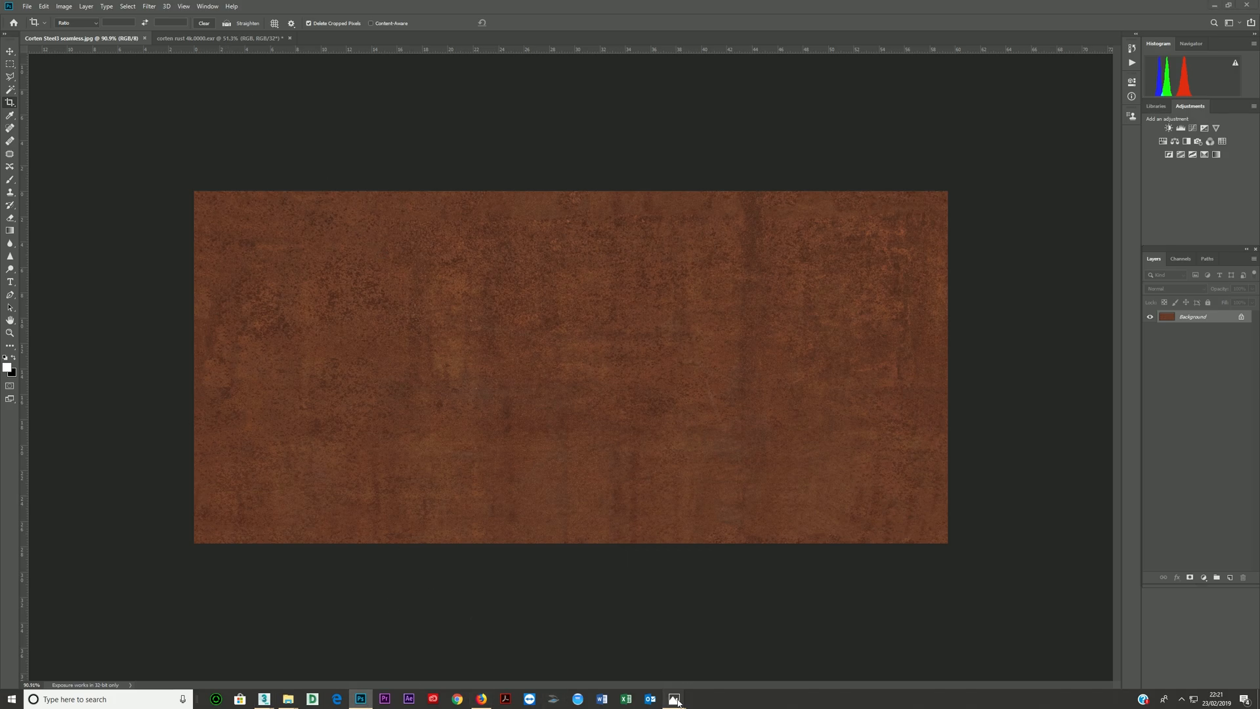
pyautogui.moveTo(674, 699)
pyautogui.click(530, 665)
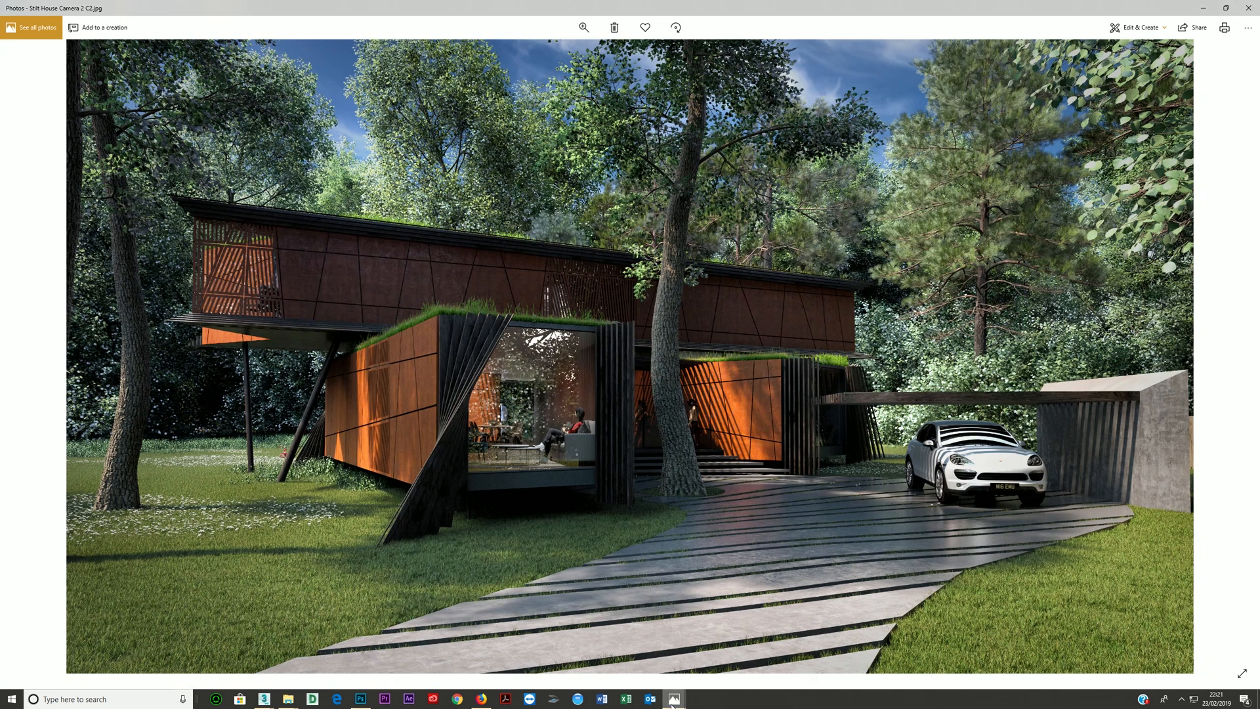
pyautogui.moveTo(674, 698)
pyautogui.click(643, 664)
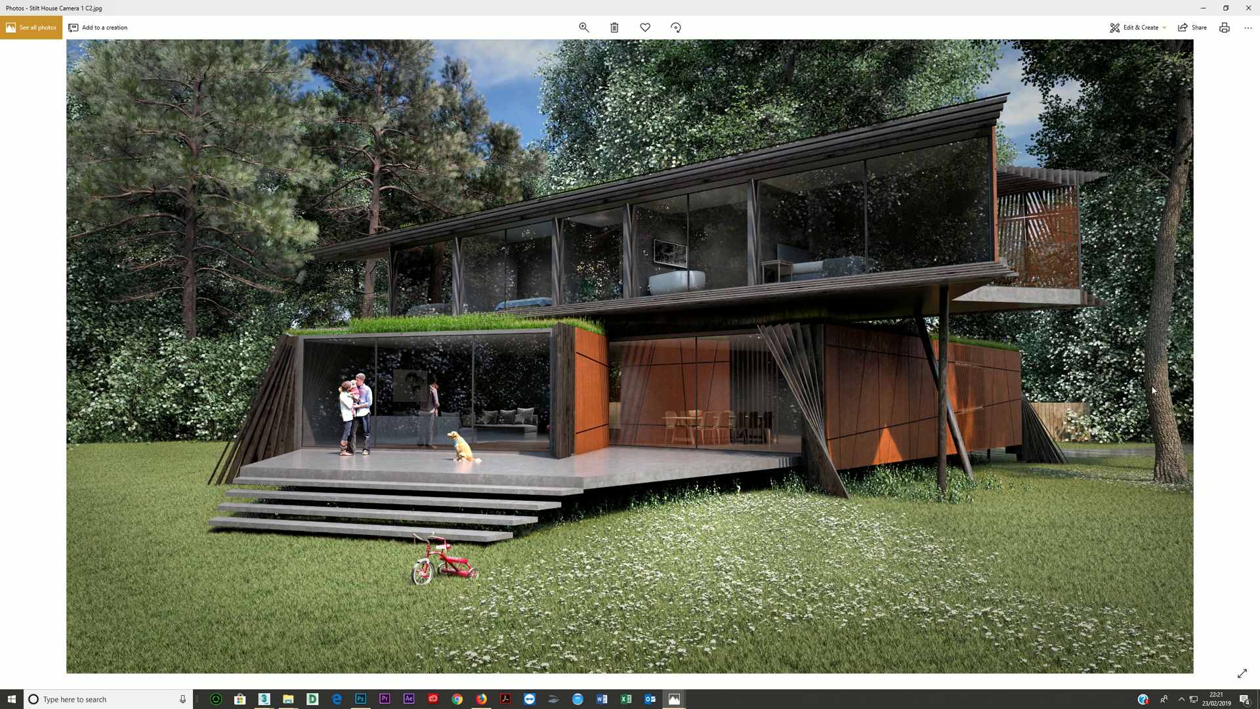
# - Examine the corten cladding, panel joints and sunlit patches up close in the Stilt House Camera 1 render
pyautogui.click(583, 28)
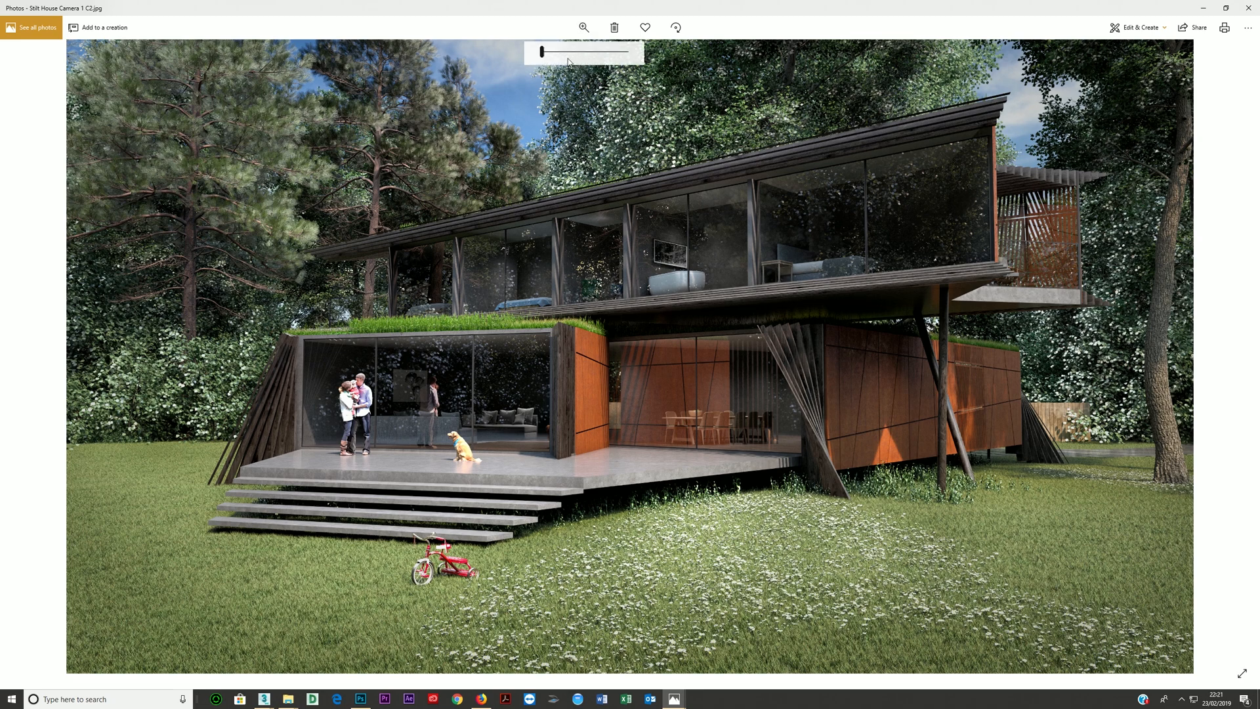
pyautogui.click(581, 55)
pyautogui.moveTo(818, 302); pyautogui.dragTo(416, 191)
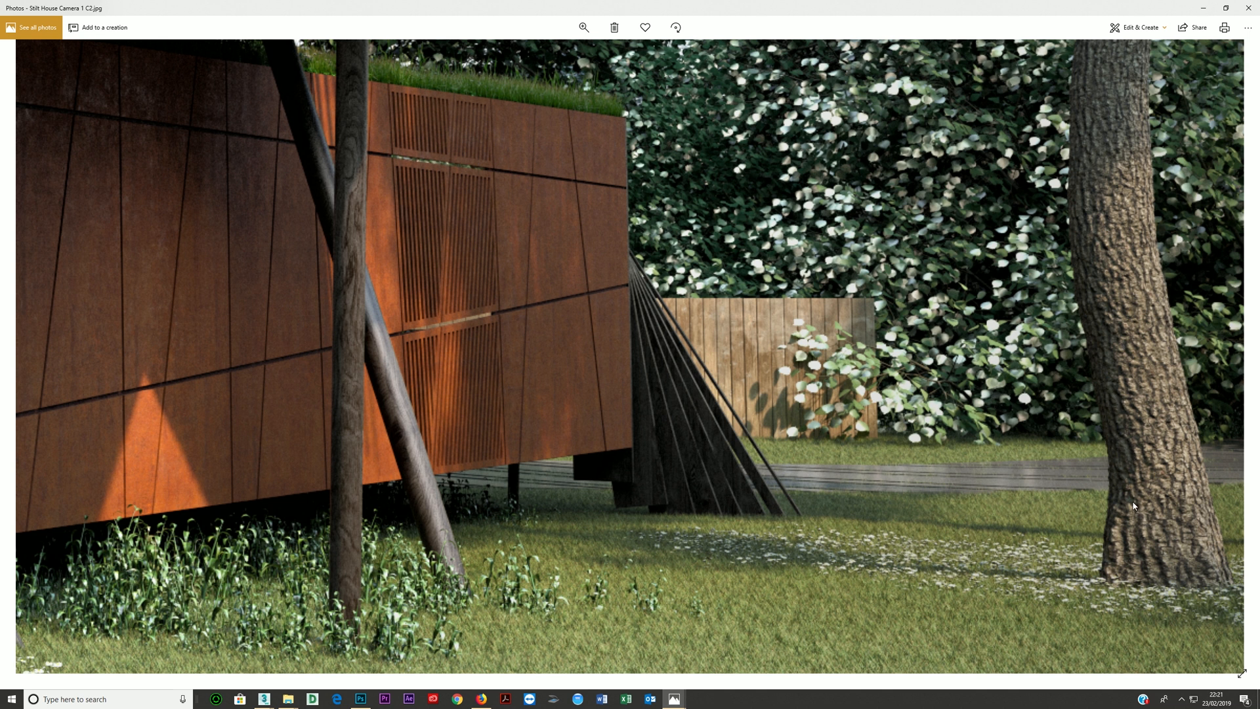
pyautogui.moveTo(593, 397); pyautogui.dragTo(1087, 398)
pyautogui.moveTo(828, 427); pyautogui.dragTo(1214, 390)
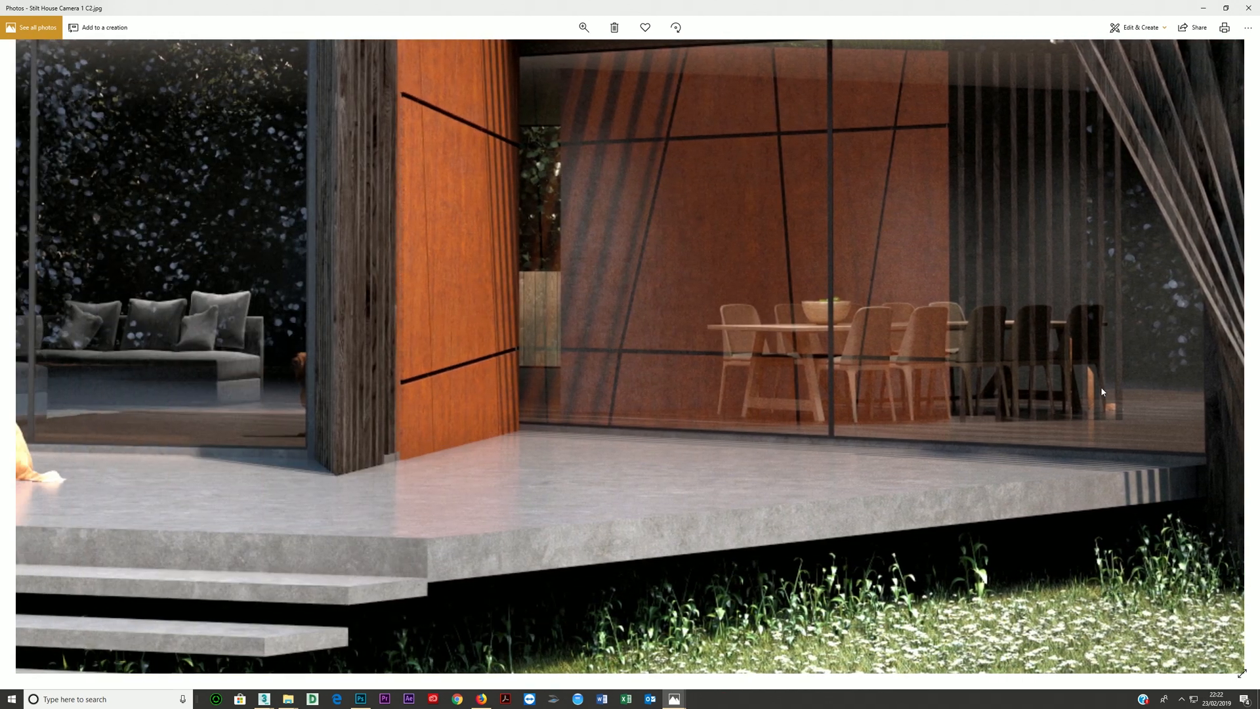
# - Return to the Stilt House Camera 2 render and examine its corten panels close up in sun and shade, ending on the full image
pyautogui.moveTo(674, 698)
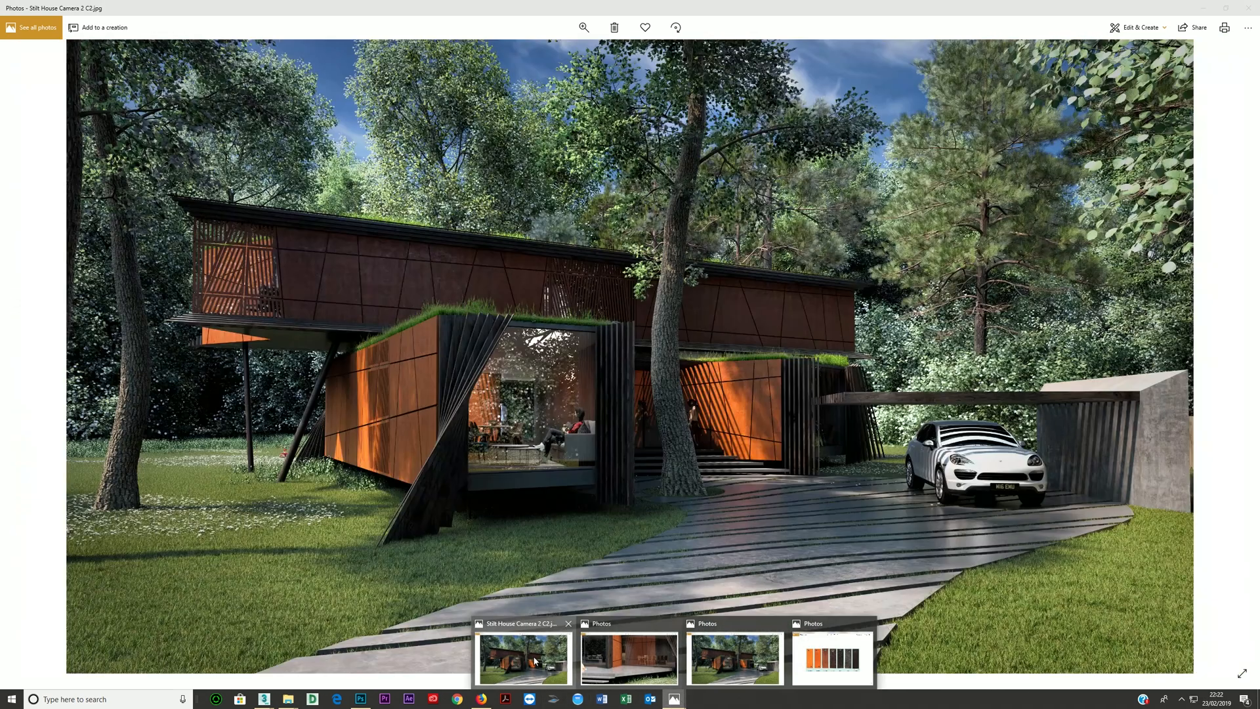
pyautogui.click(535, 661)
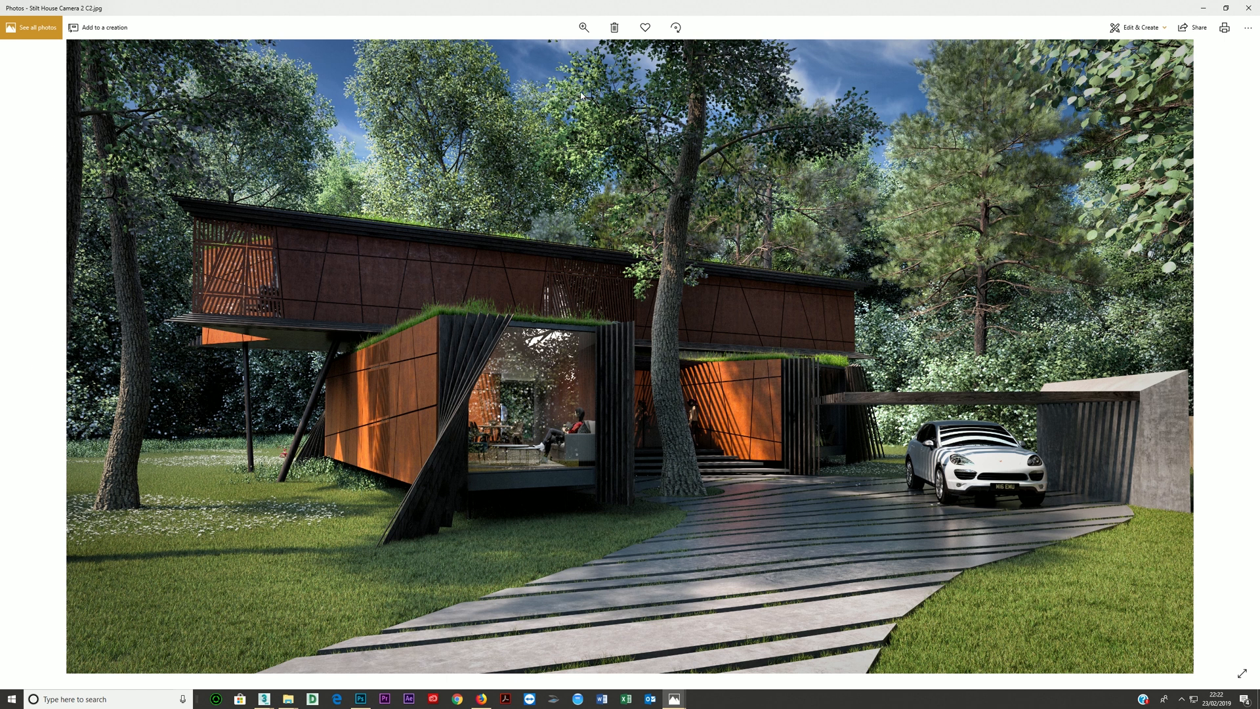
pyautogui.click(584, 27)
pyautogui.click(574, 54)
pyautogui.moveTo(718, 374); pyautogui.dragTo(548, 278)
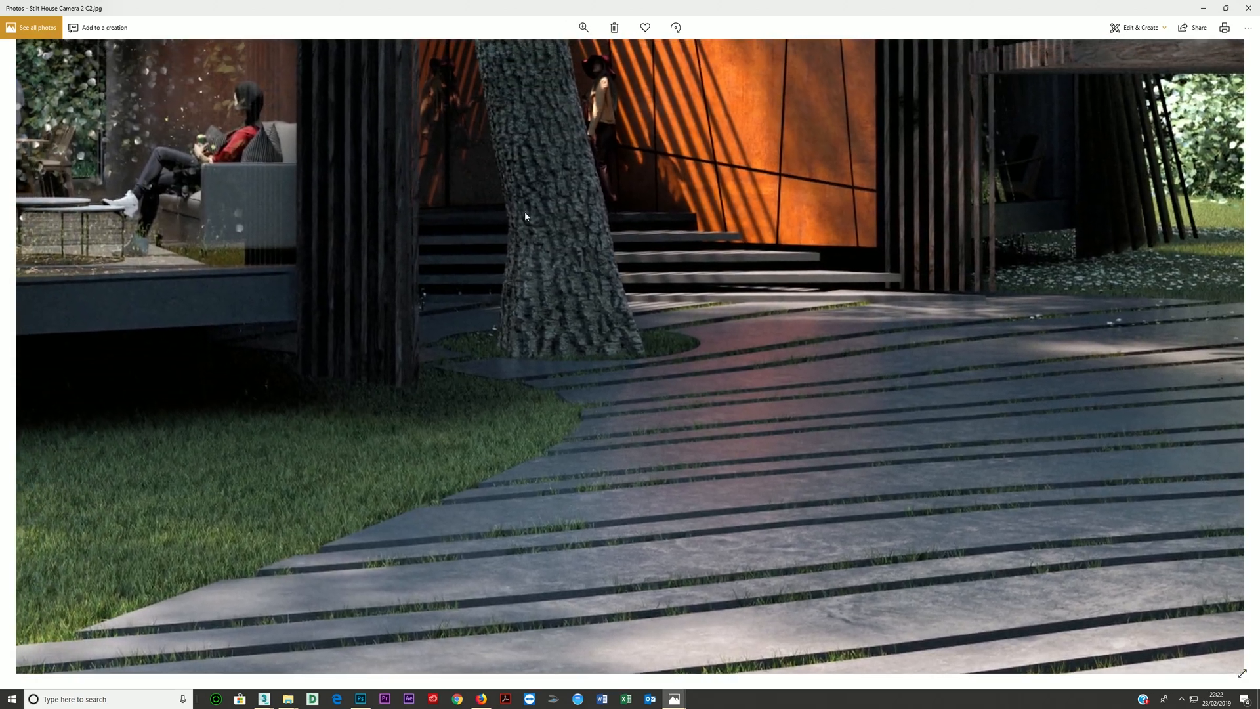
pyautogui.moveTo(557, 208); pyautogui.dragTo(584, 328)
pyautogui.moveTo(556, 136); pyautogui.dragTo(558, 286)
pyautogui.moveTo(558, 43); pyautogui.dragTo(558, 155)
pyautogui.moveTo(317, 481); pyautogui.dragTo(919, 191)
pyautogui.moveTo(151, 423); pyautogui.dragTo(723, 250)
pyautogui.moveTo(309, 305); pyautogui.dragTo(582, 303)
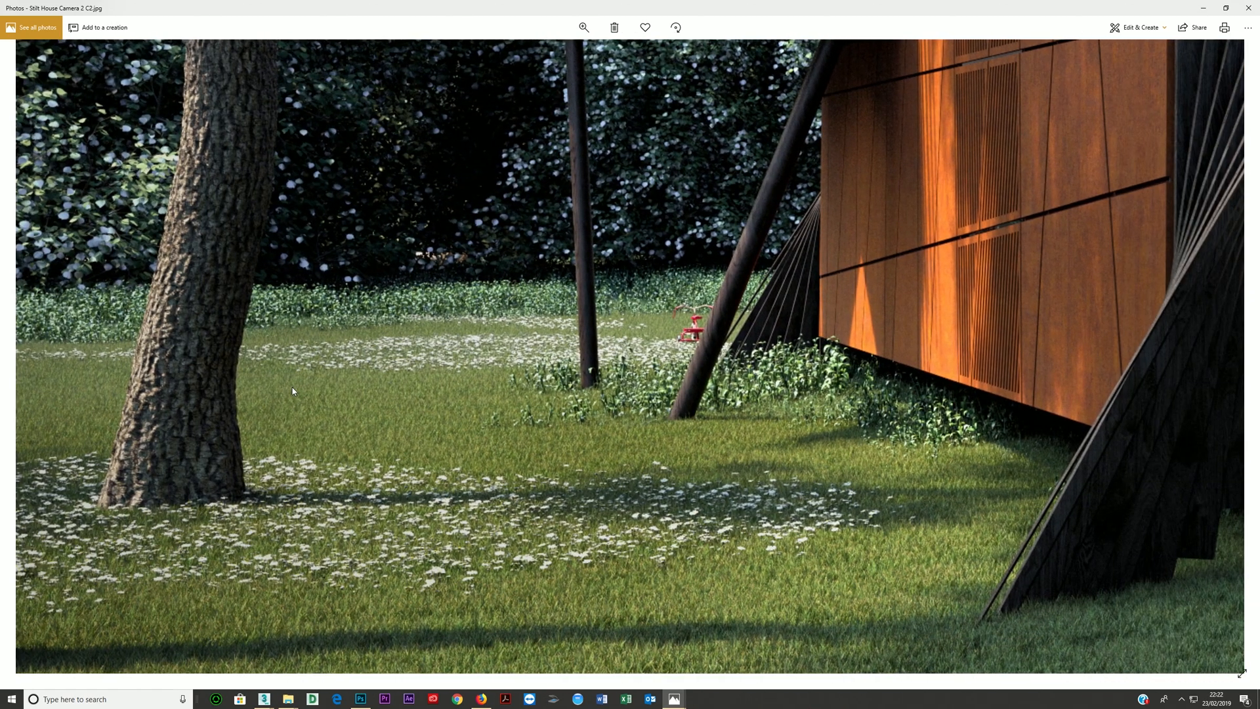
pyautogui.moveTo(224, 253); pyautogui.dragTo(262, 387)
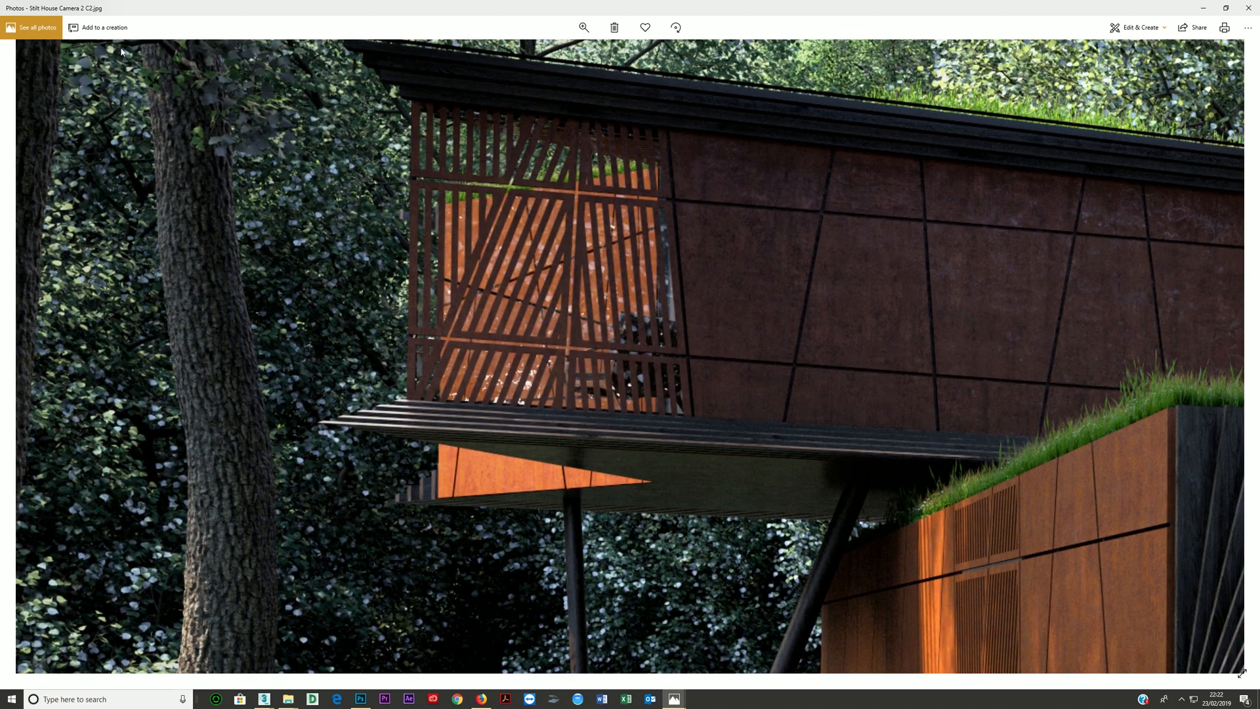
pyautogui.click(586, 28)
pyautogui.moveTo(575, 52); pyautogui.dragTo(535, 29)
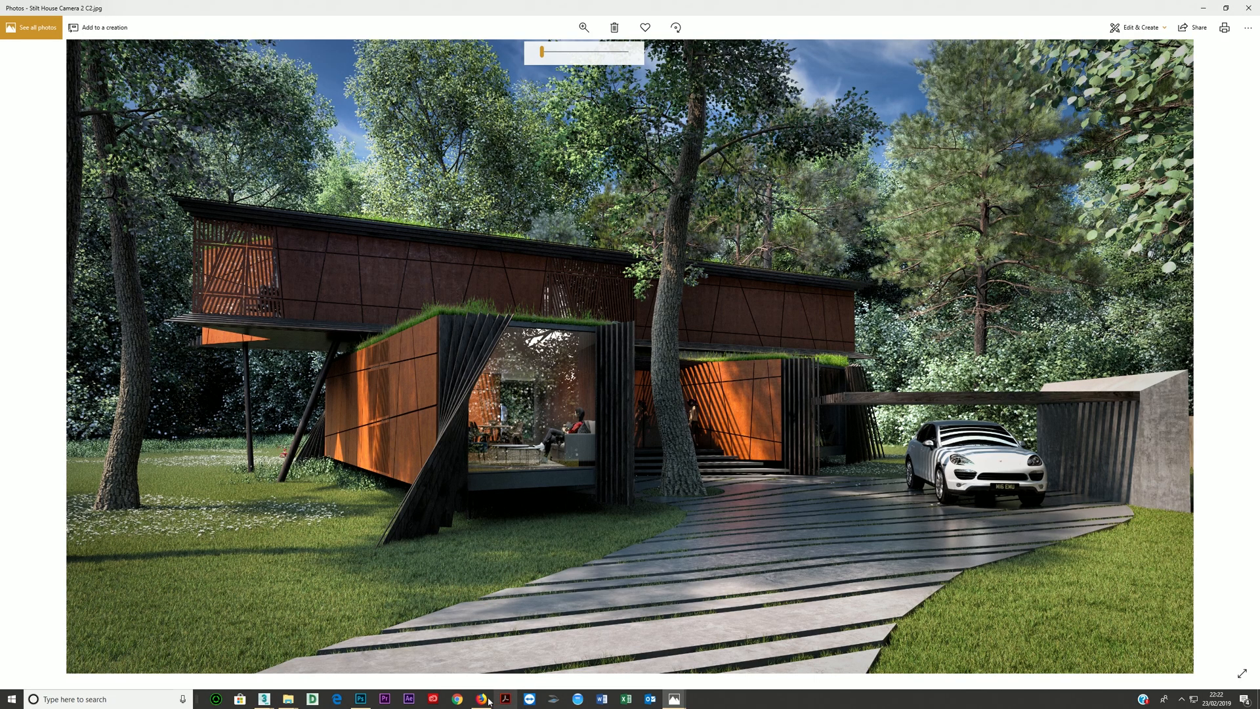
# - Switch back to the corten.max scene in 3ds Max, reposition the material nodes and display the VRayMtl's parameters
pyautogui.click(360, 700)
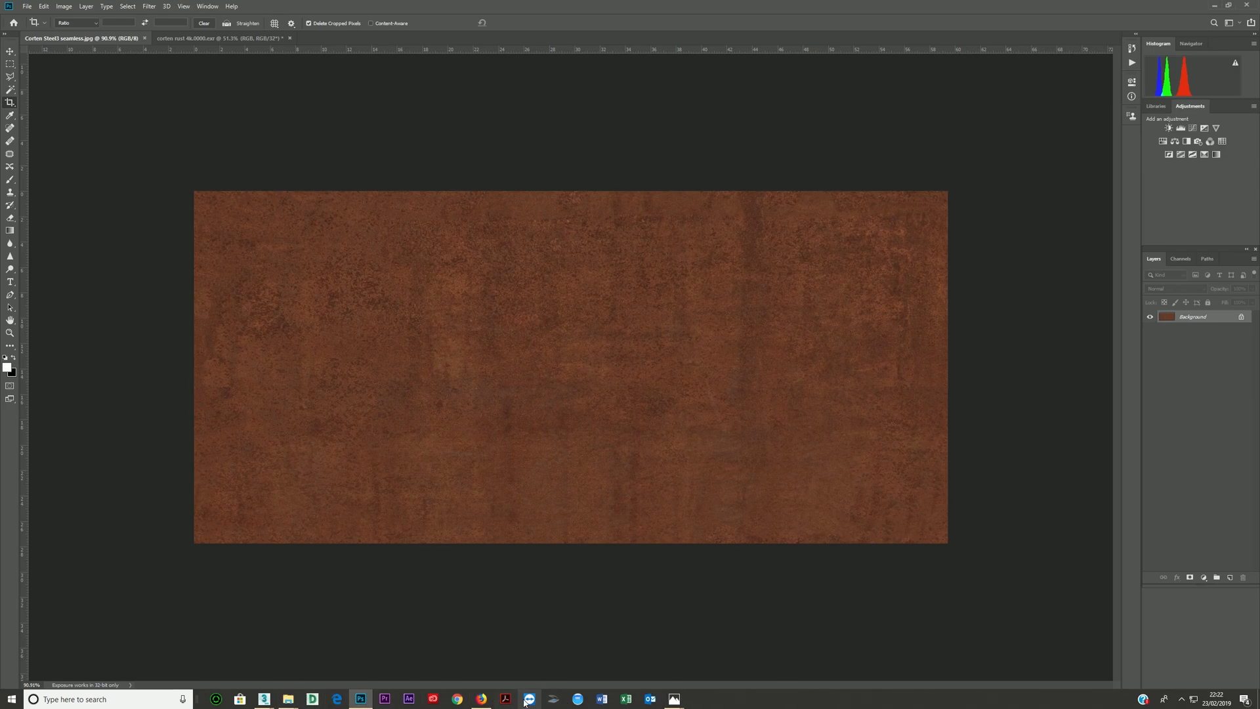
pyautogui.moveTo(264, 699)
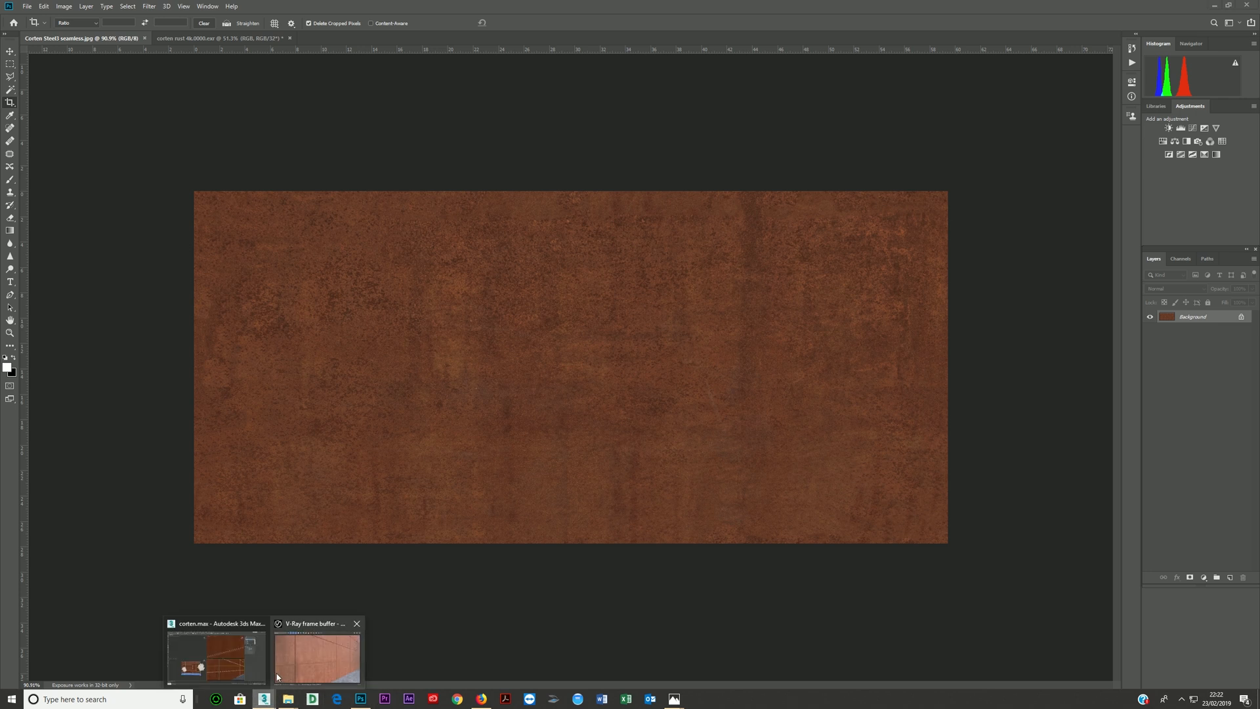
pyautogui.click(223, 672)
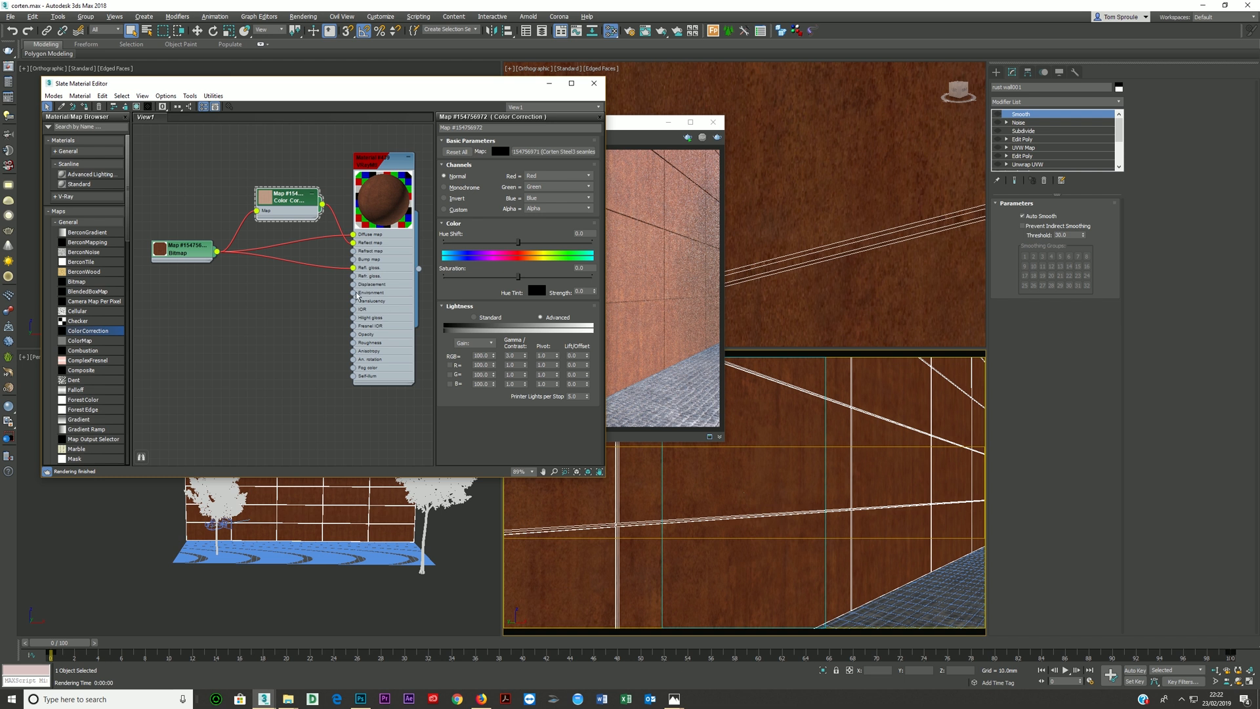
pyautogui.moveTo(380, 294); pyautogui.dragTo(378, 287)
pyautogui.moveTo(291, 211); pyautogui.dragTo(275, 202)
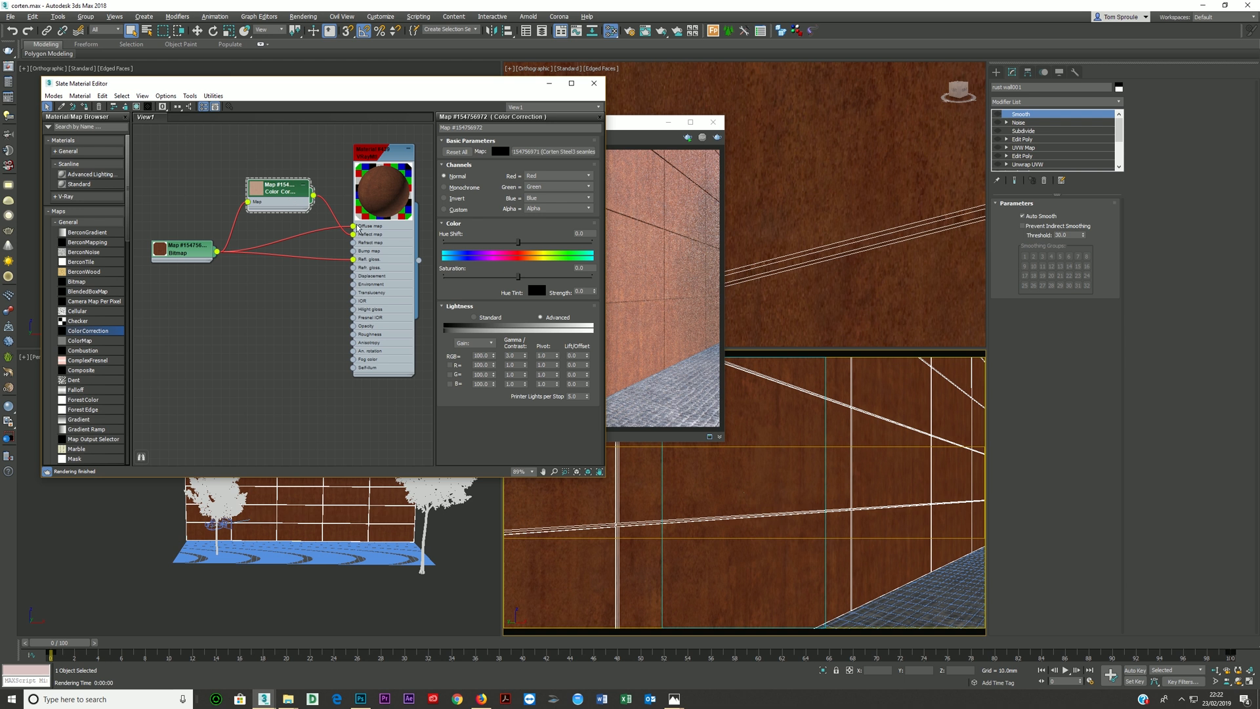
pyautogui.click(379, 261)
pyautogui.click(450, 211)
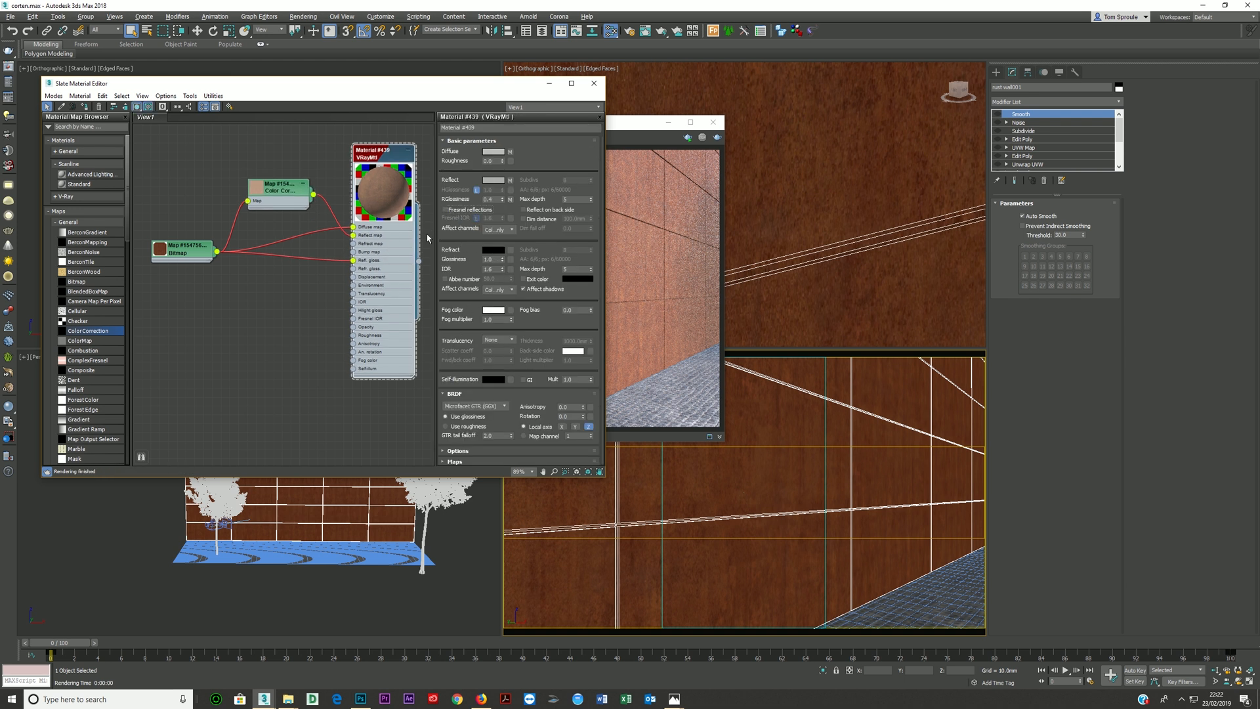
# - Move the Slate Material Editor lower to uncover the V-Ray messages and frame buffer, and select the Color Correction node
pyautogui.moveTo(454, 88); pyautogui.dragTo(540, 99)
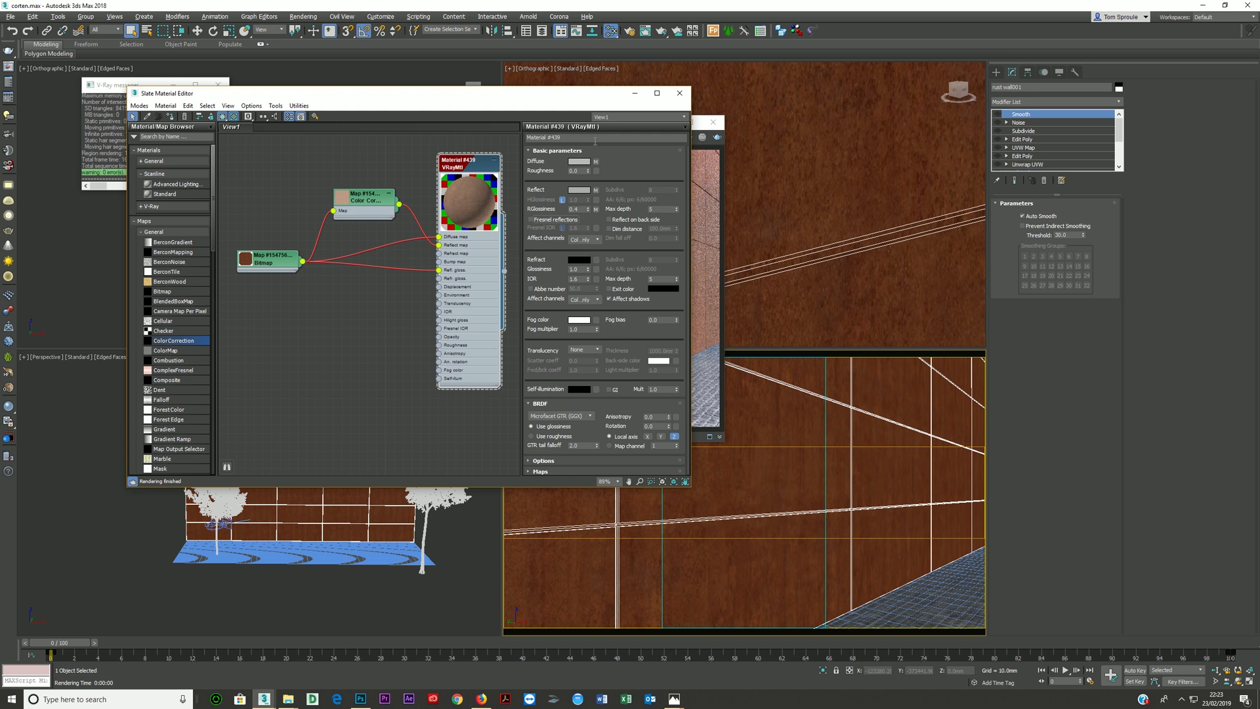
pyautogui.moveTo(592, 93); pyautogui.dragTo(632, 219)
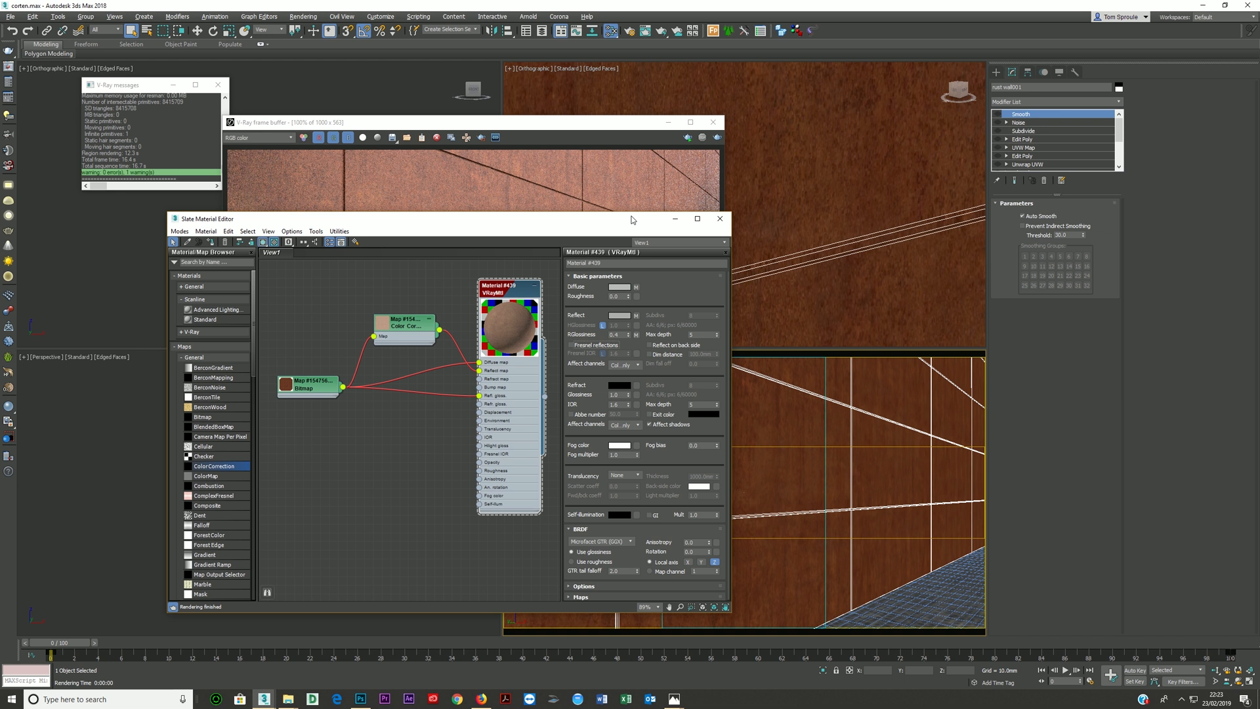
pyautogui.moveTo(403, 329)
pyautogui.mouseDown()
pyautogui.moveTo(406, 427)
pyautogui.moveTo(407, 330)
pyautogui.mouseUp()
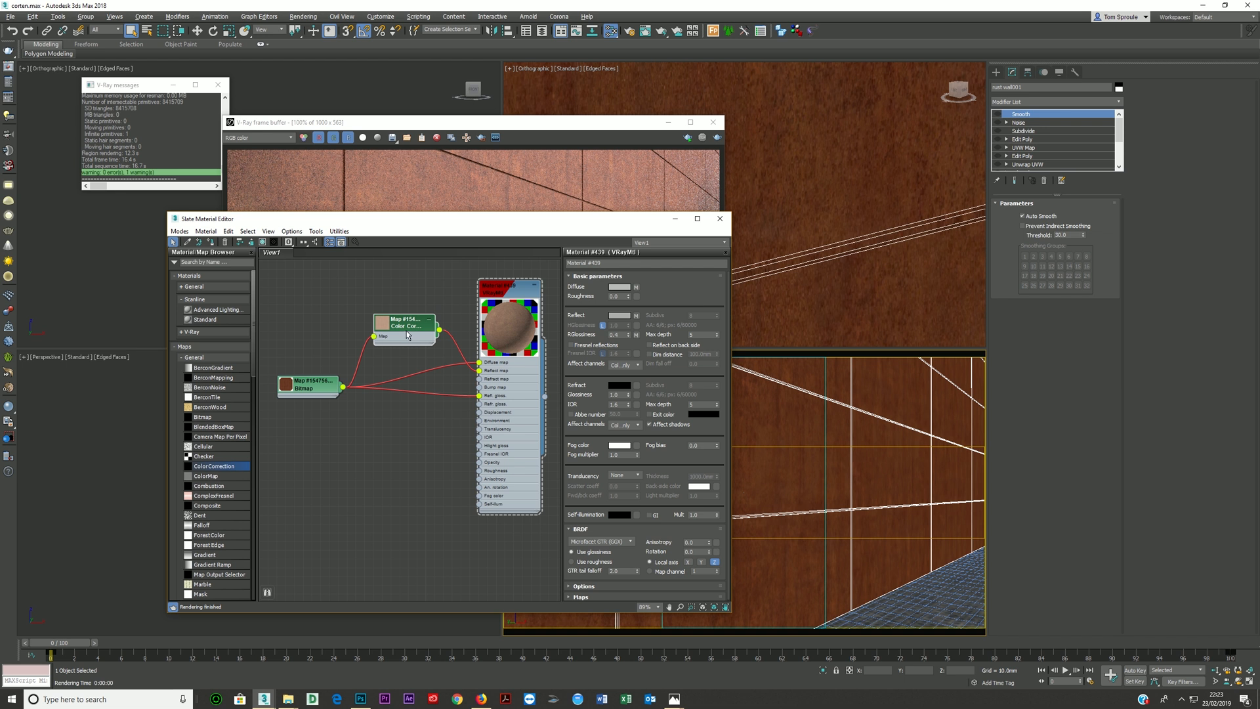
# - Display the parameters of the Color Correction map feeding the reflection slot and set its RGB gamma to 1
pyautogui.doubleClick(407, 326)
pyautogui.doubleClick(513, 380)
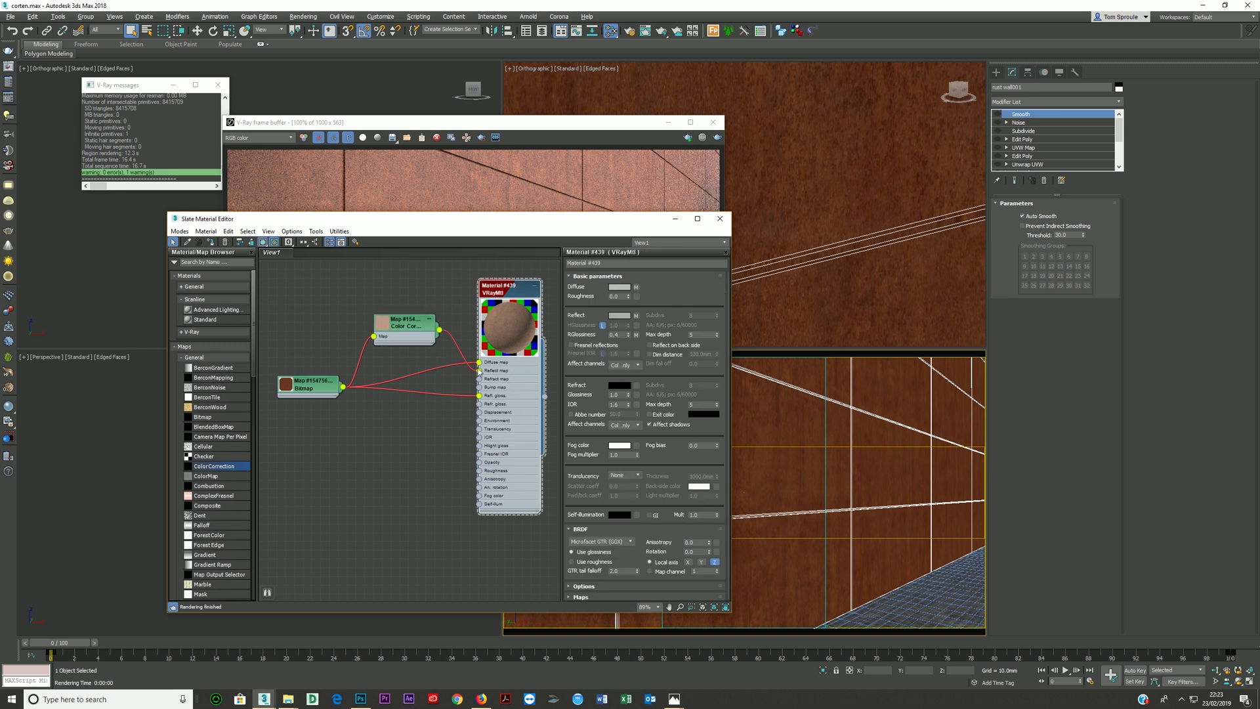
pyautogui.click(405, 328)
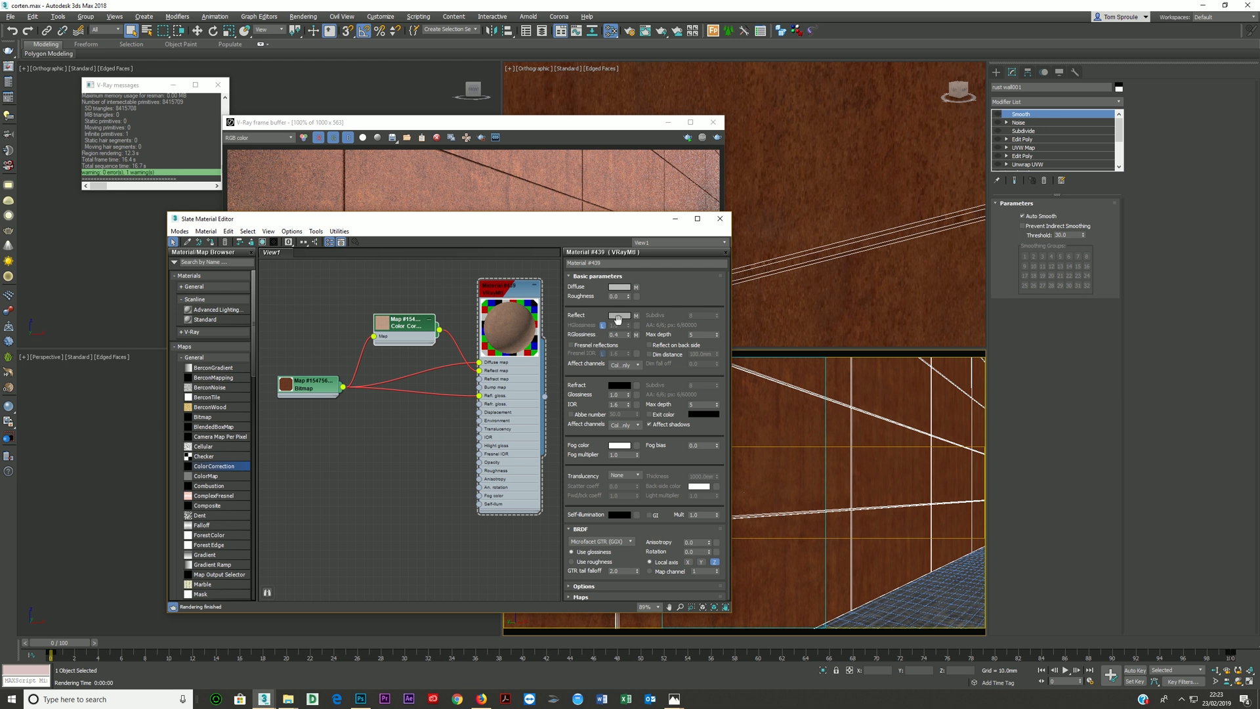
pyautogui.doubleClick(403, 326)
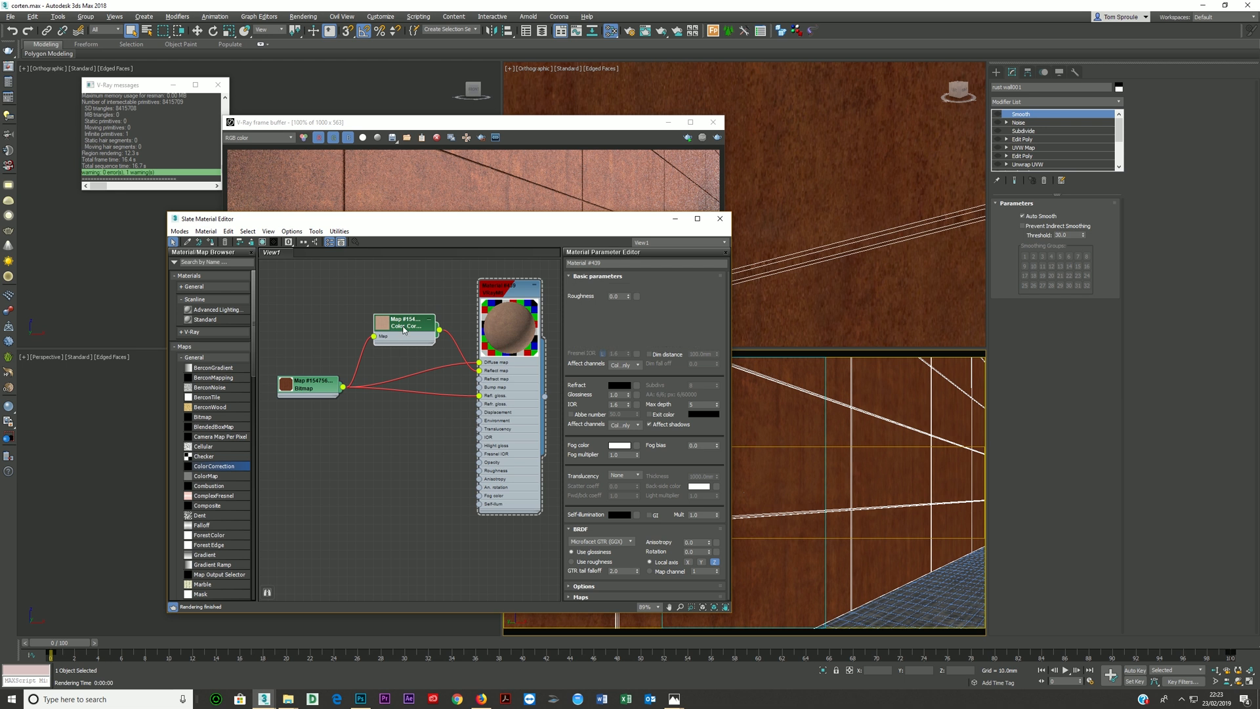
pyautogui.doubleClick(645, 491)
pyautogui.write('1')
pyautogui.press('Return')
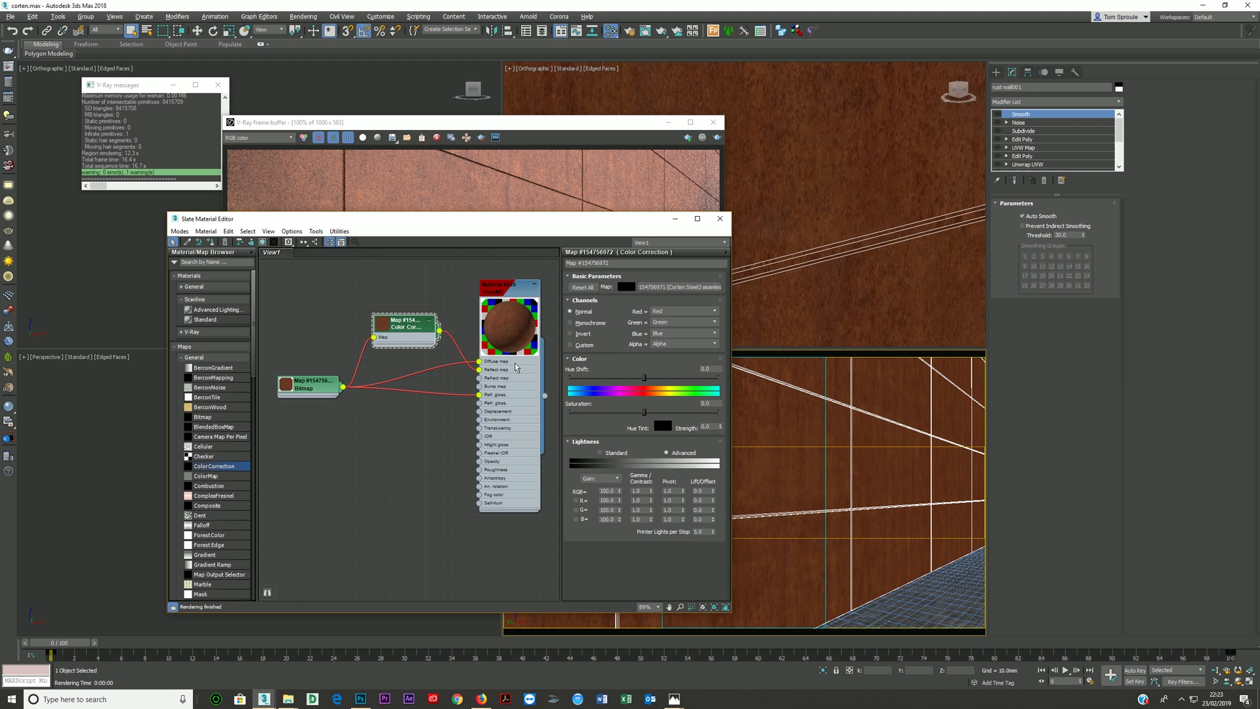
# - Try an RGB gamma of 2 on the reflection Color Correction map, and settle on 1.5
pyautogui.doubleClick(644, 491)
pyautogui.write('2')
pyautogui.press('Return')
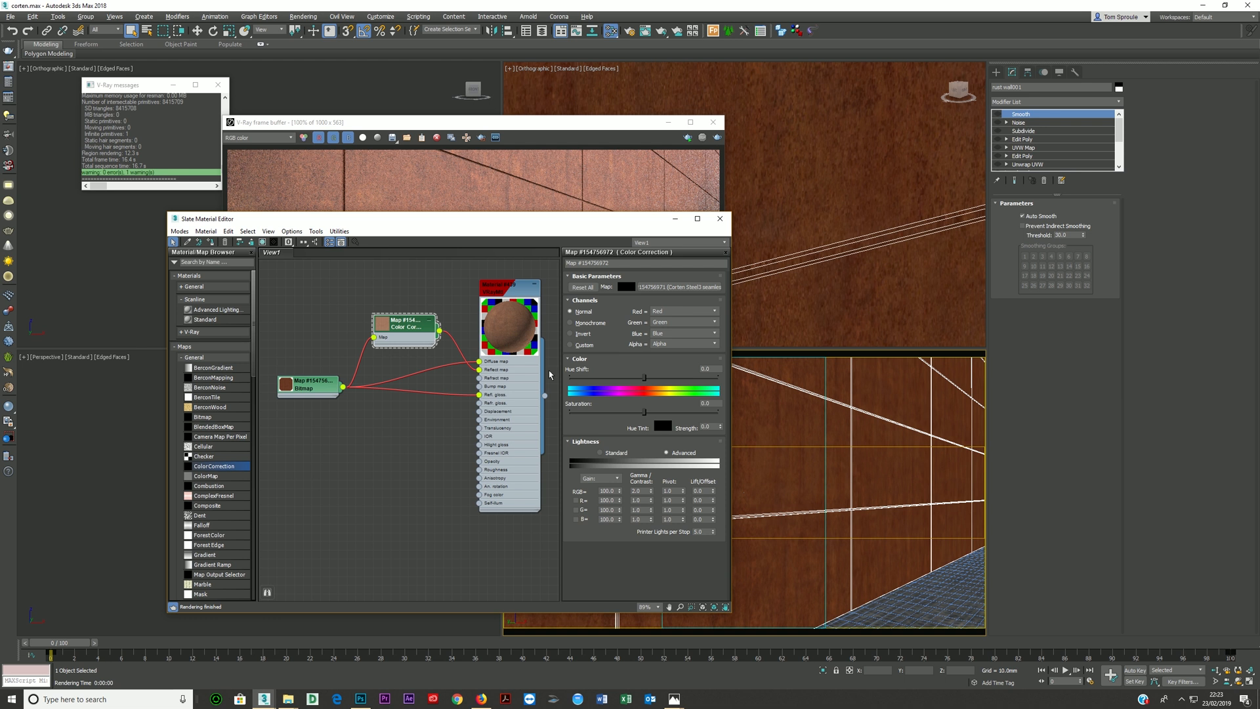
pyautogui.doubleClick(647, 491)
pyautogui.write('1.5')
pyautogui.press('Return')
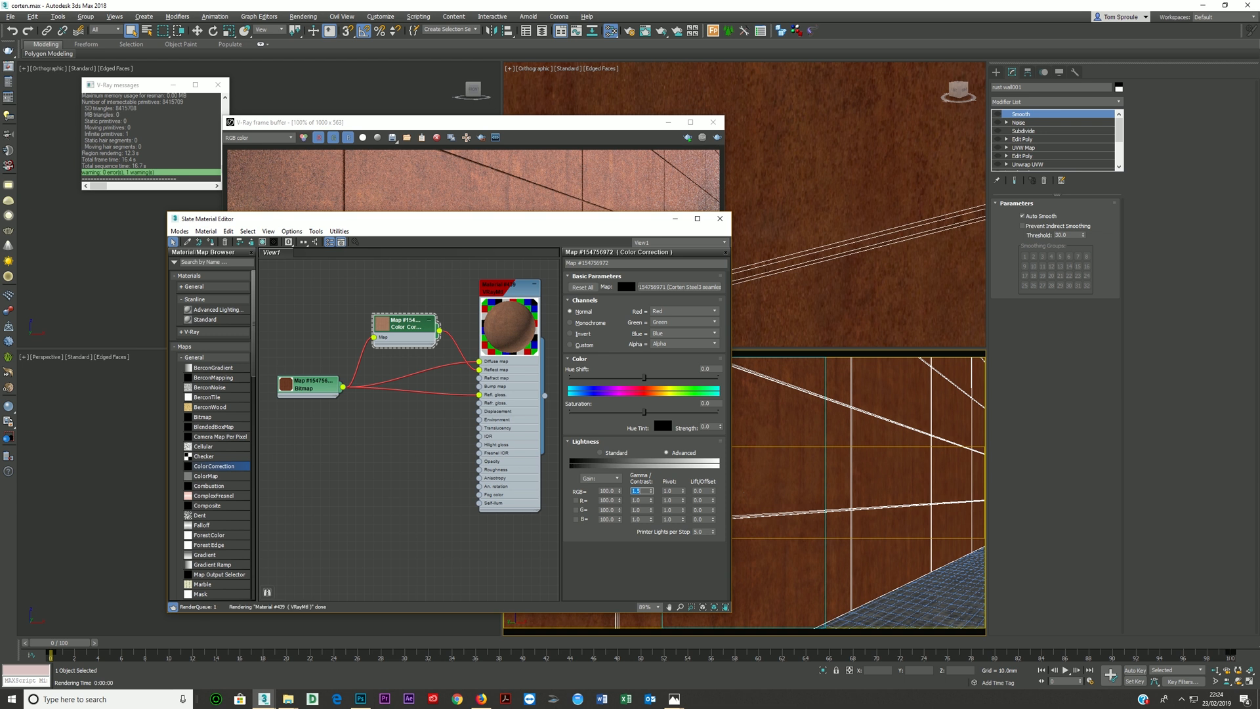
# - Wire a copy of the Color Correction between the bitmap and the reflection glossiness slot, and enlarge the original node's preview
pyautogui.moveTo(402, 335)
pyautogui.keyDown('shift'); pyautogui.mouseDown()
pyautogui.moveTo(401, 460)
pyautogui.moveTo(469, 423)
pyautogui.moveTo(479, 394)
pyautogui.mouseUp(); pyautogui.keyUp('shift')
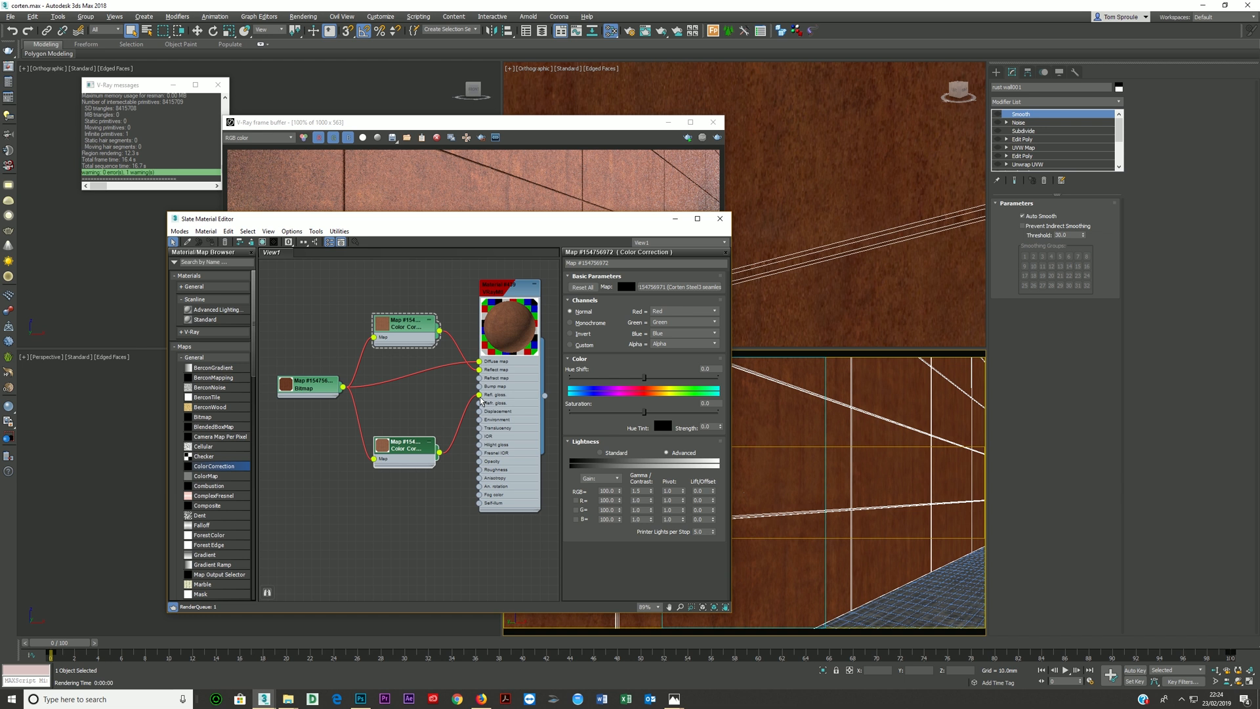
pyautogui.click(402, 328)
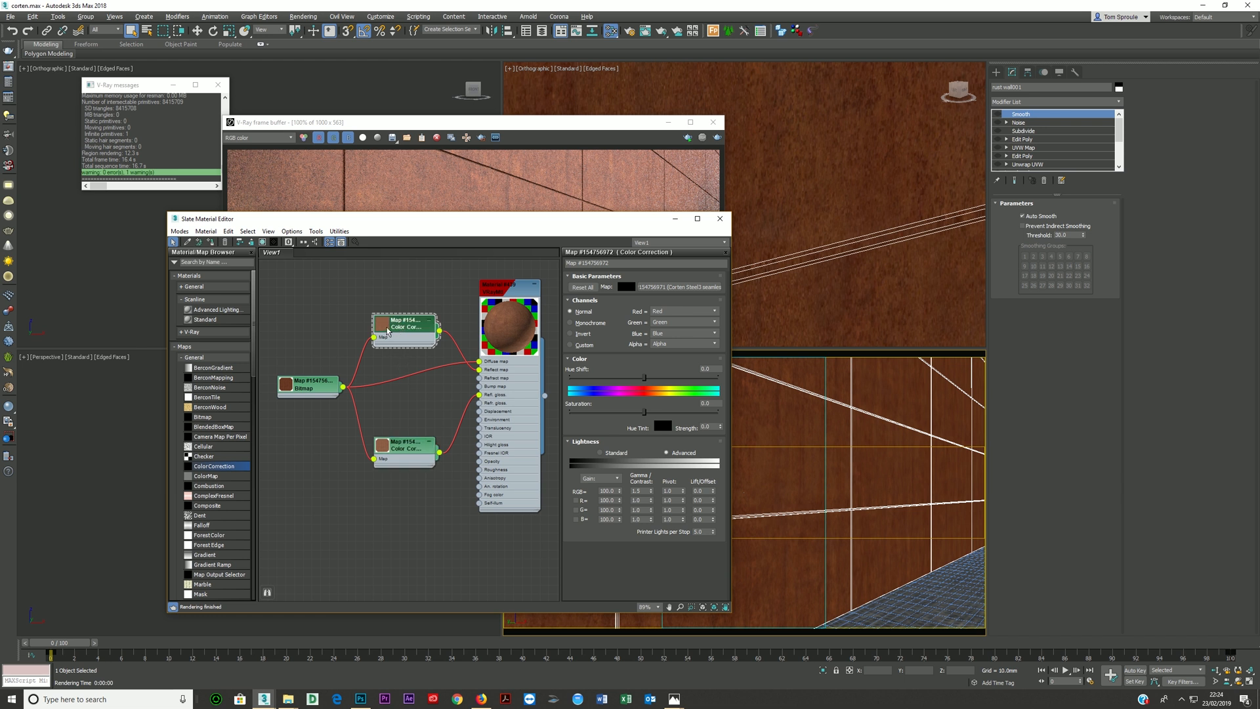
pyautogui.doubleClick(384, 329)
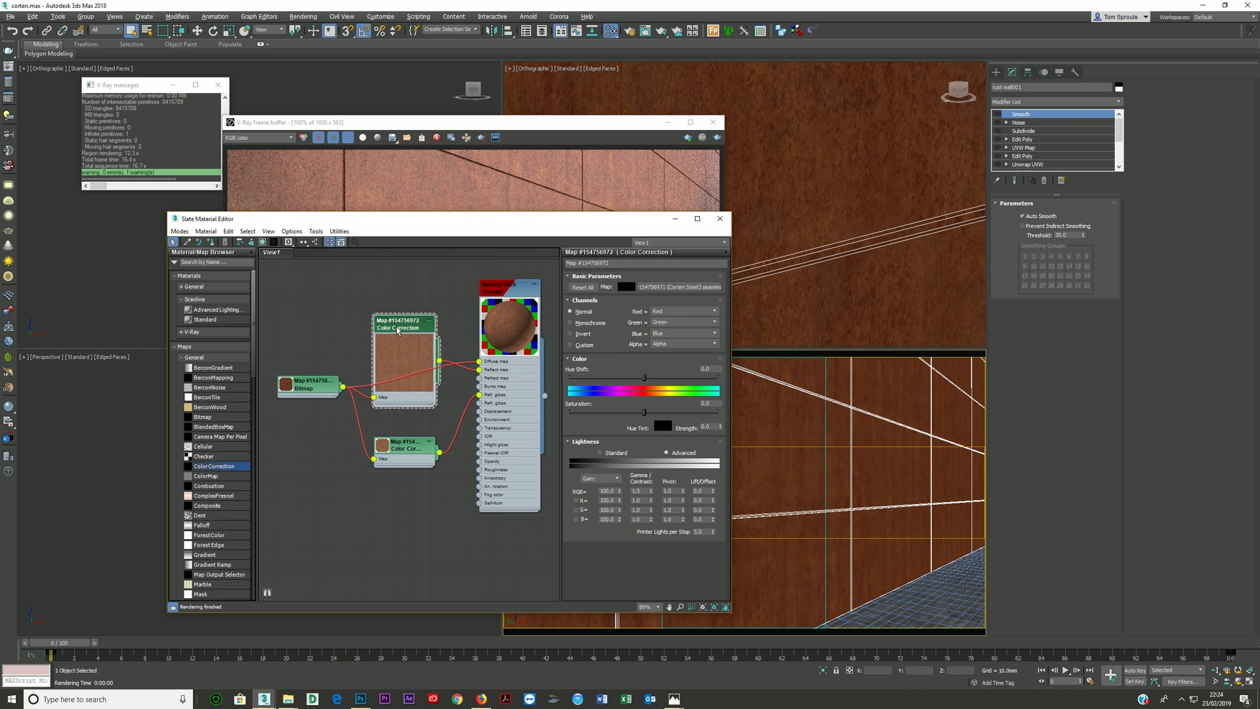
pyautogui.moveTo(397, 328); pyautogui.dragTo(379, 301)
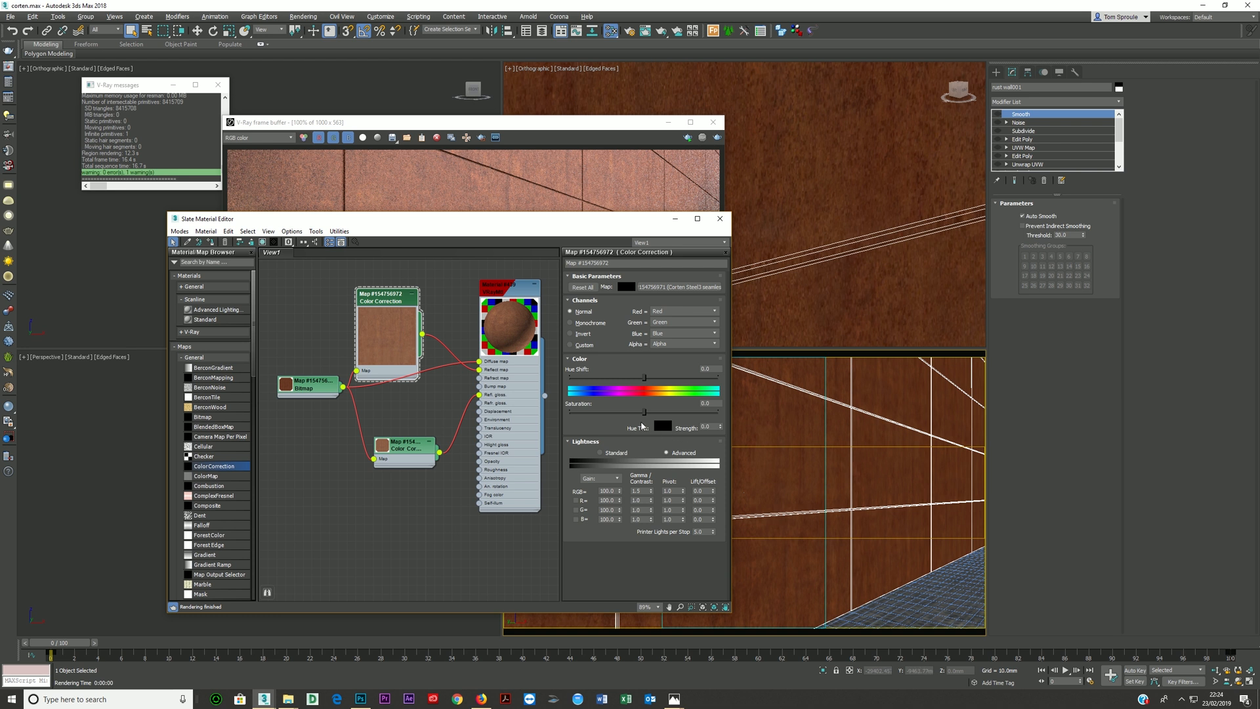
# - Try the reflection Color Correction's saturation at about -81 and about 20, comparing the node's preview
pyautogui.click(615, 414)
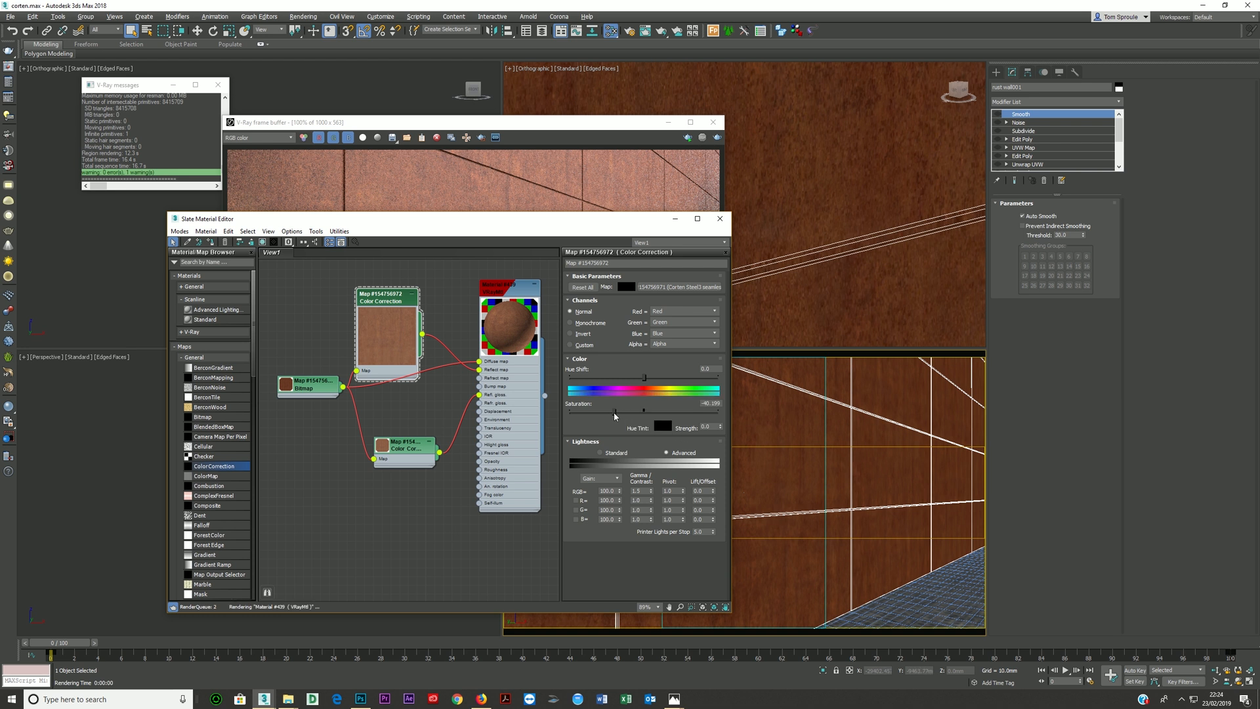
pyautogui.moveTo(623, 412); pyautogui.dragTo(580, 412)
pyautogui.moveTo(384, 296); pyautogui.dragTo(410, 348)
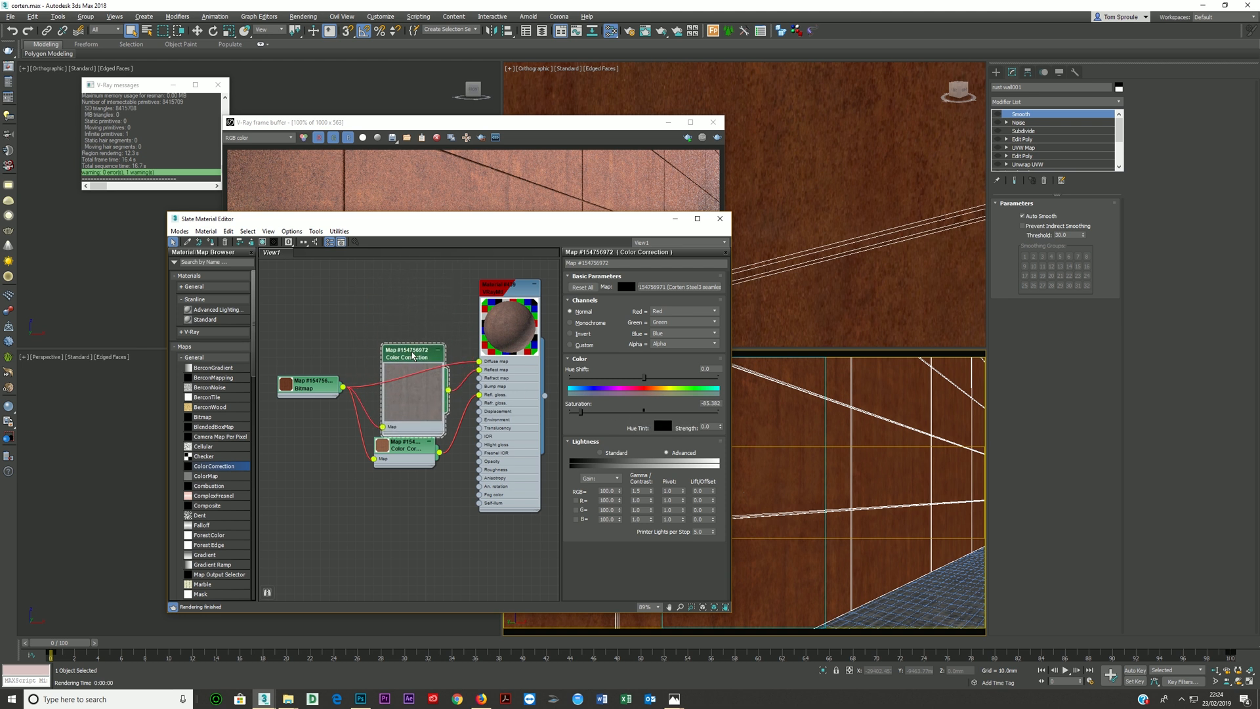
pyautogui.moveTo(581, 412); pyautogui.dragTo(660, 415)
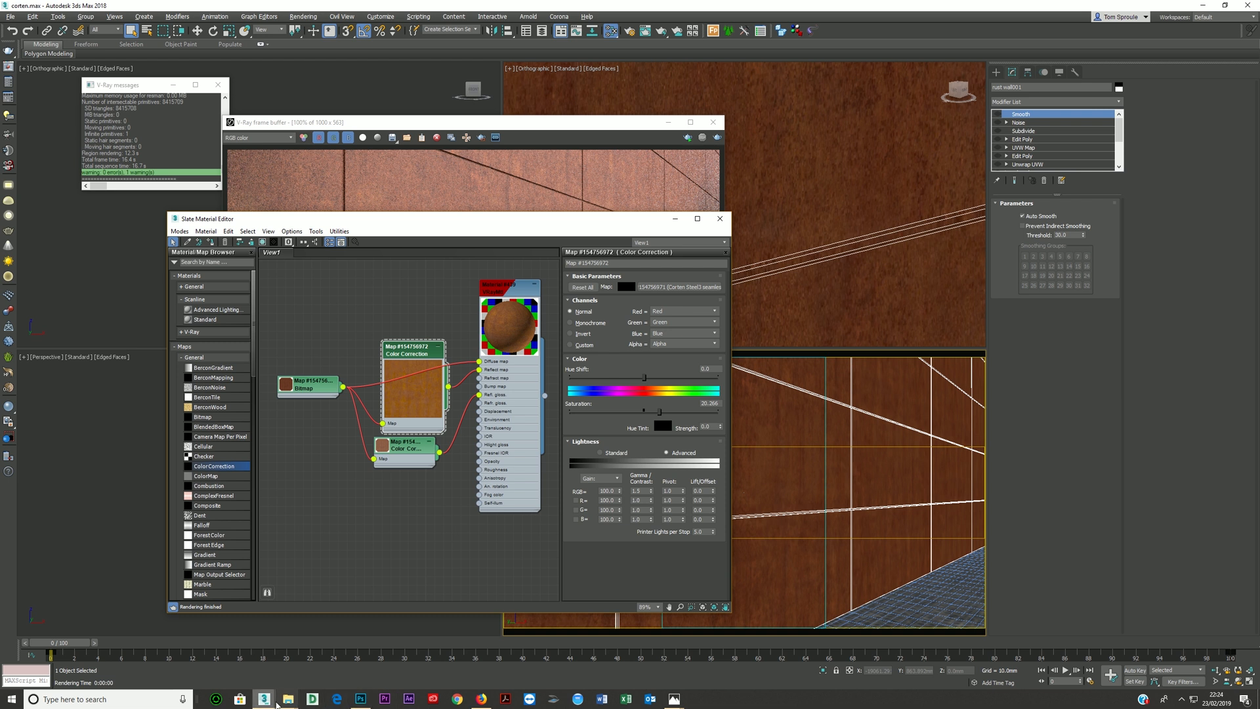
# - View the corten age reference image in the references folder of the 056 corten rust project, and close it
pyautogui.moveTo(288, 698)
pyautogui.click(243, 653)
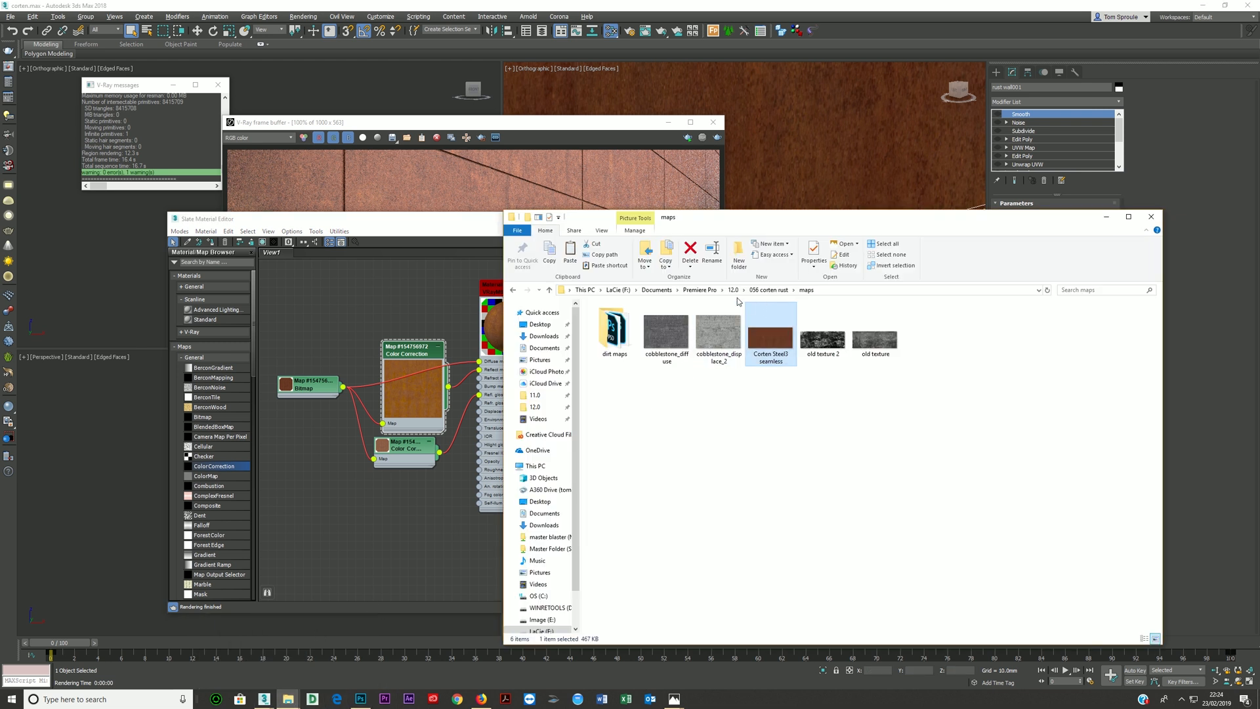
pyautogui.click(768, 290)
pyautogui.doubleClick(617, 337)
pyautogui.doubleClick(666, 338)
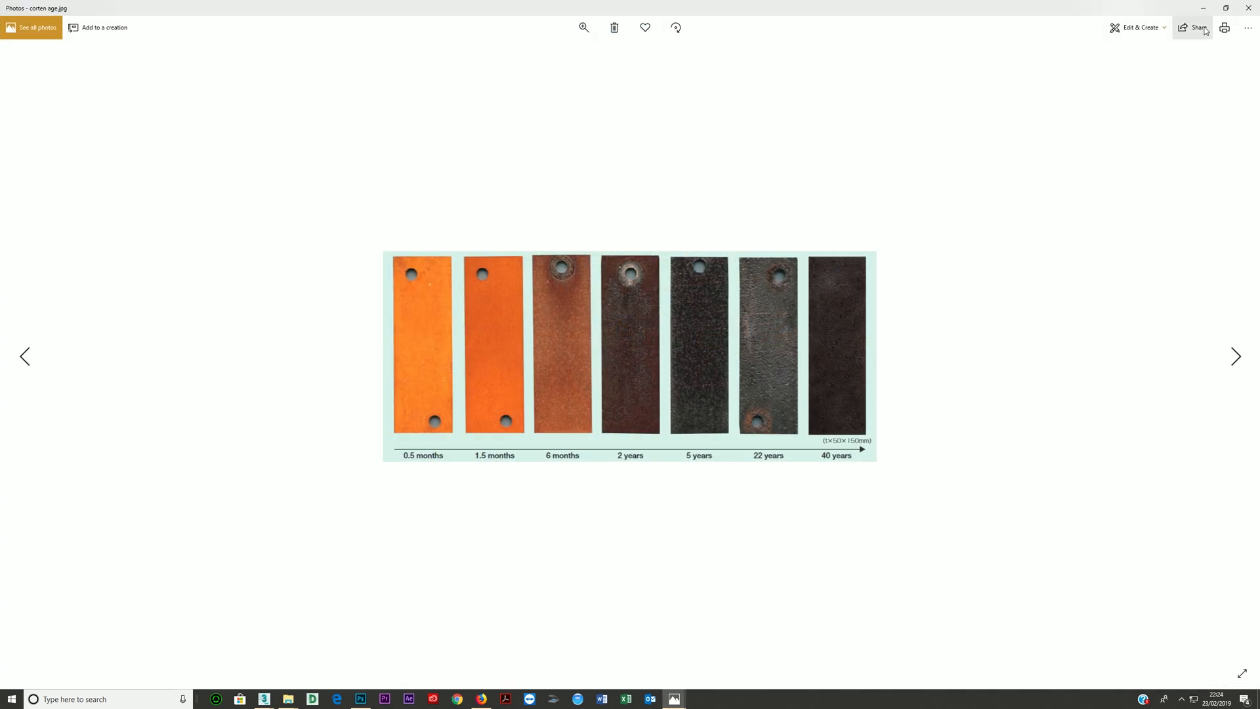
pyautogui.click(1248, 8)
# - Collapse the reflection Color Correction's preview, stack both correction nodes below the diffuse wire and show the glossiness correction's parameters
pyautogui.moveTo(392, 318); pyautogui.dragTo(325, 283, button='middle')
pyautogui.doubleClick(349, 363)
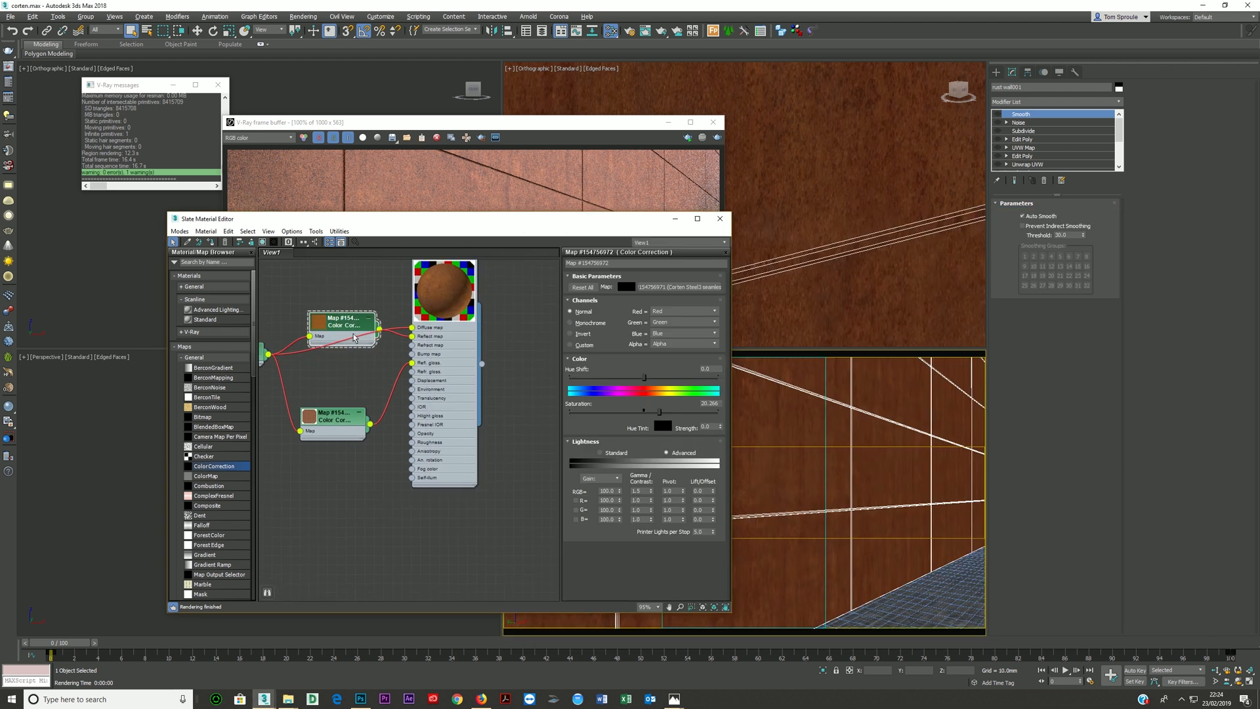
pyautogui.moveTo(352, 318); pyautogui.dragTo(354, 365)
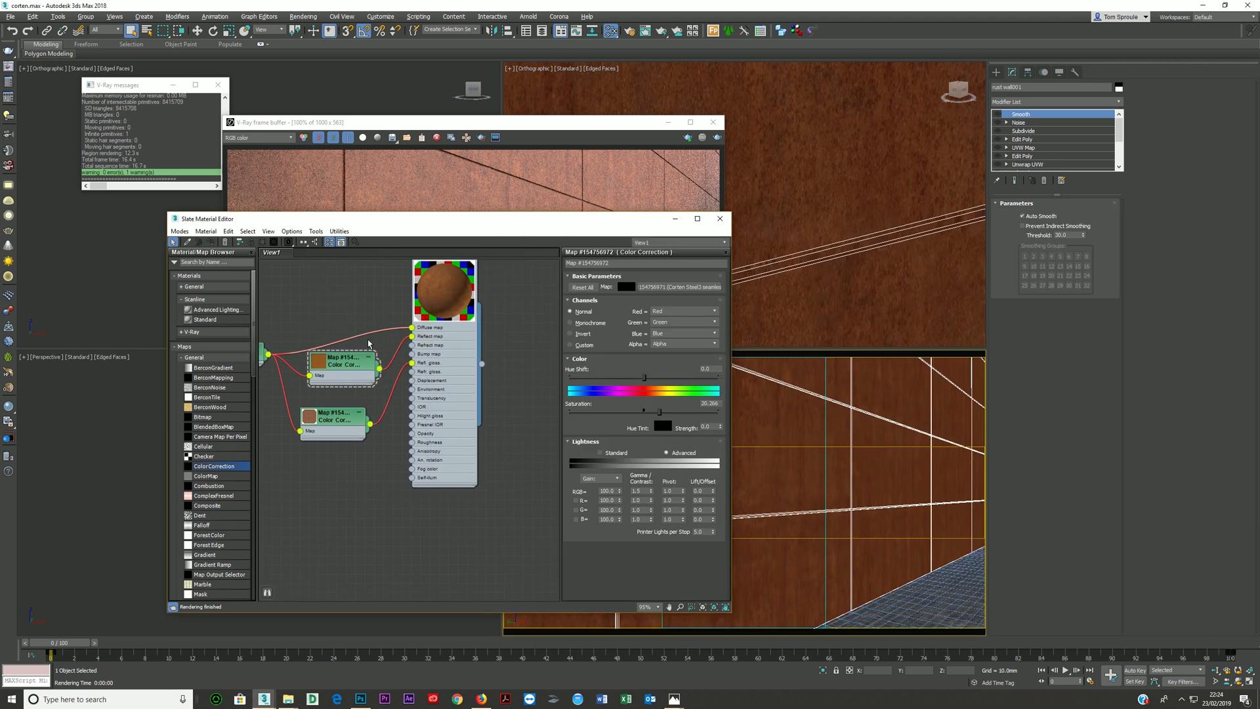
pyautogui.moveTo(347, 429); pyautogui.dragTo(413, 453, button='middle')
pyautogui.moveTo(413, 454); pyautogui.dragTo(421, 454)
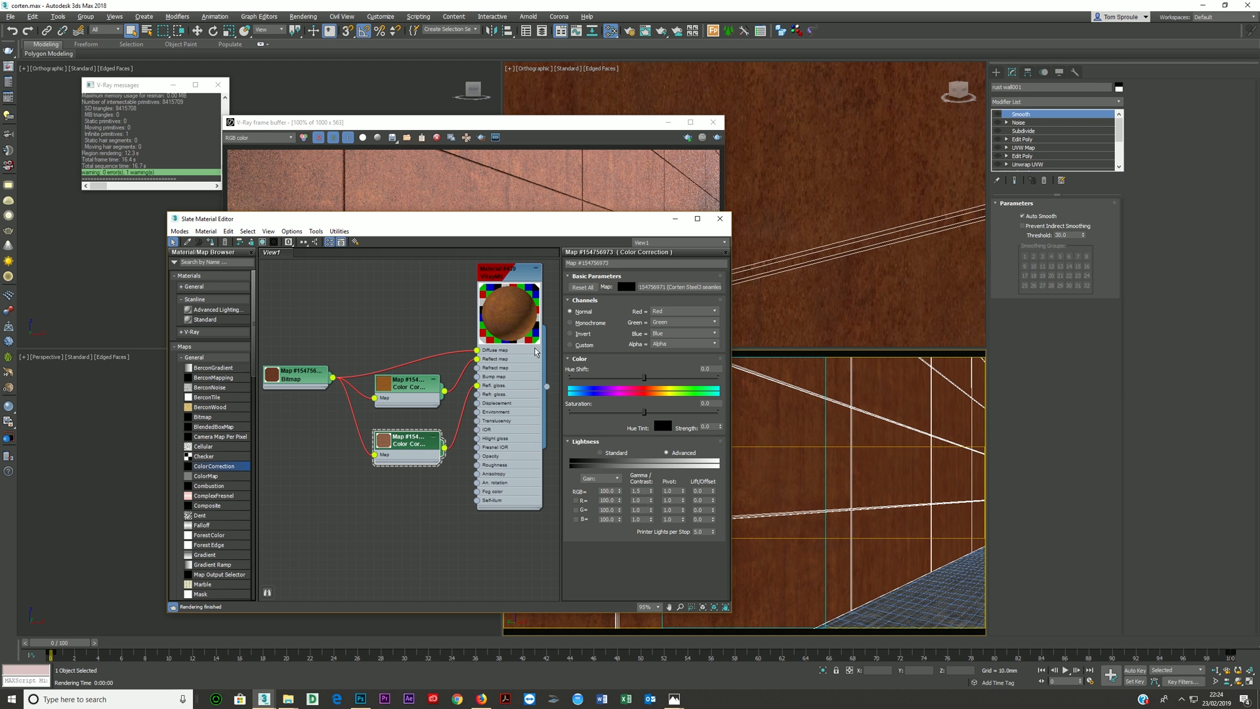
# - Try the glossiness Color Correction with monochrome channels and with RGB gamma values of 3 and 5
pyautogui.click(578, 324)
pyautogui.click(572, 311)
pyautogui.doubleClick(642, 492)
pyautogui.press('Return')
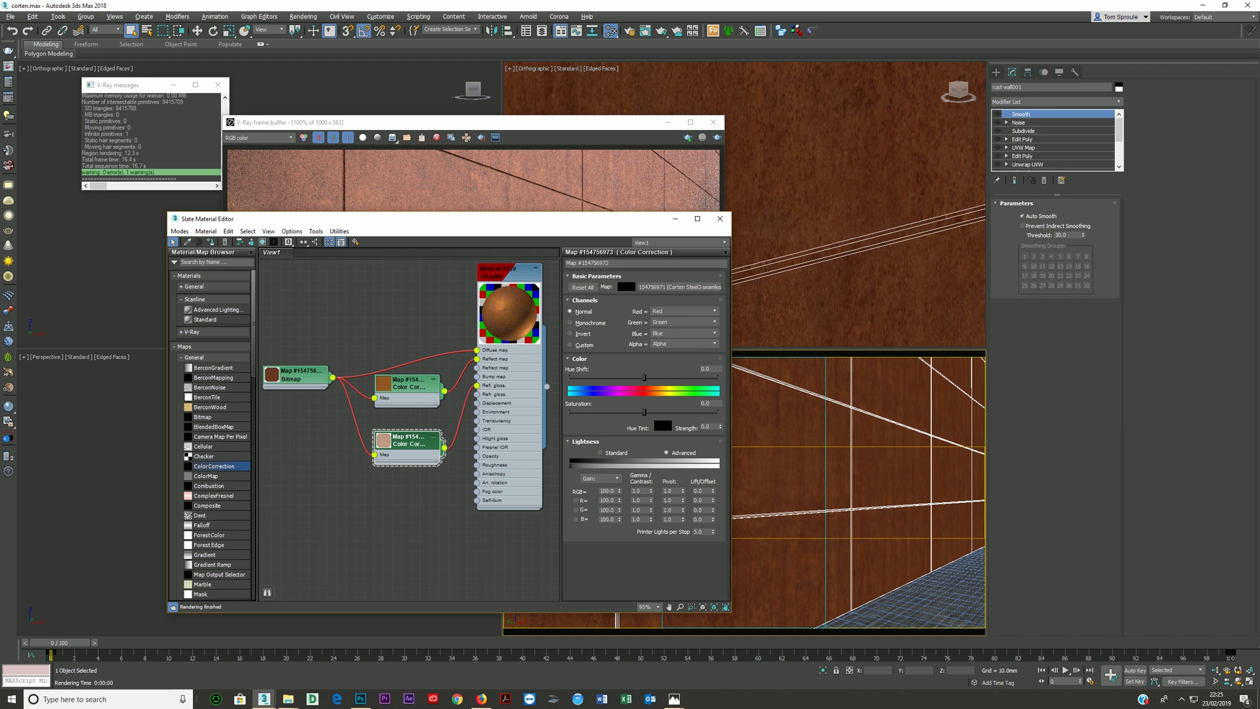
pyautogui.doubleClick(639, 491)
pyautogui.write('5')
pyautogui.press('Return')
# - Bring the reflection Color Correction's saturation back to around the neutral middle value
pyautogui.click(410, 386)
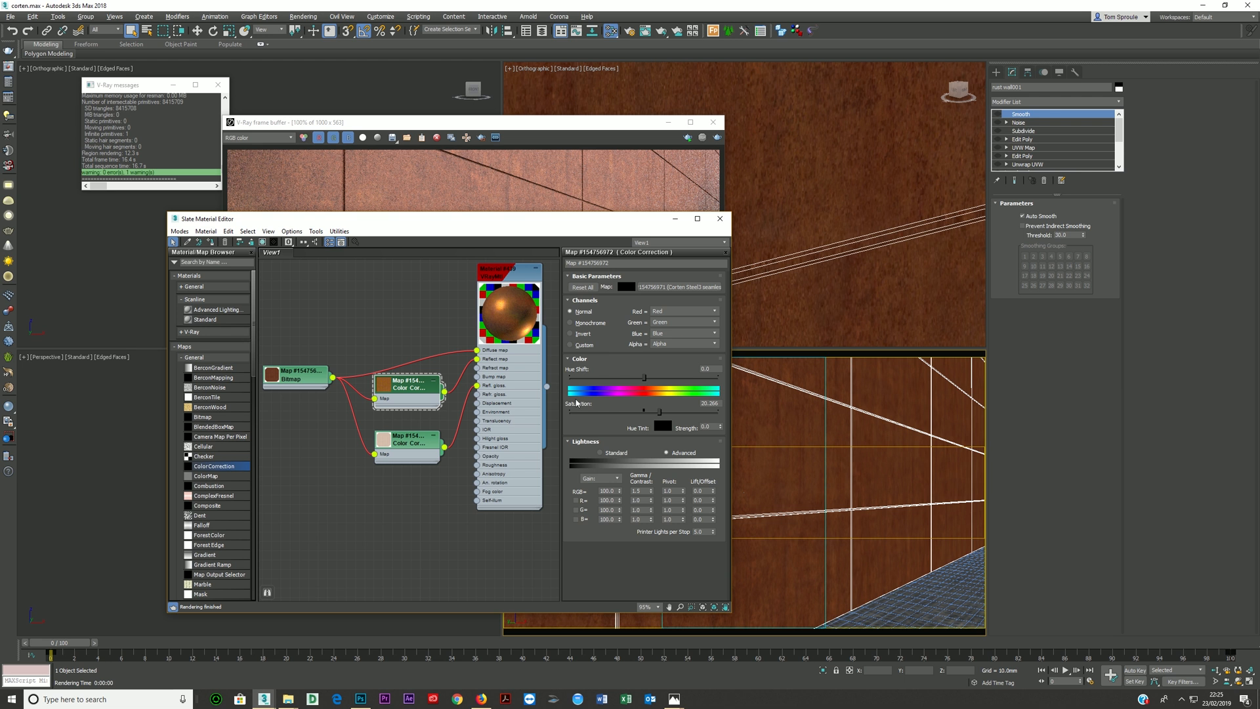
pyautogui.doubleClick(636, 491)
pyautogui.click(405, 385)
pyautogui.moveTo(633, 414); pyautogui.dragTo(642, 415)
# - Set the glossiness Color Correction's RGB gamma to 1
pyautogui.click(406, 443)
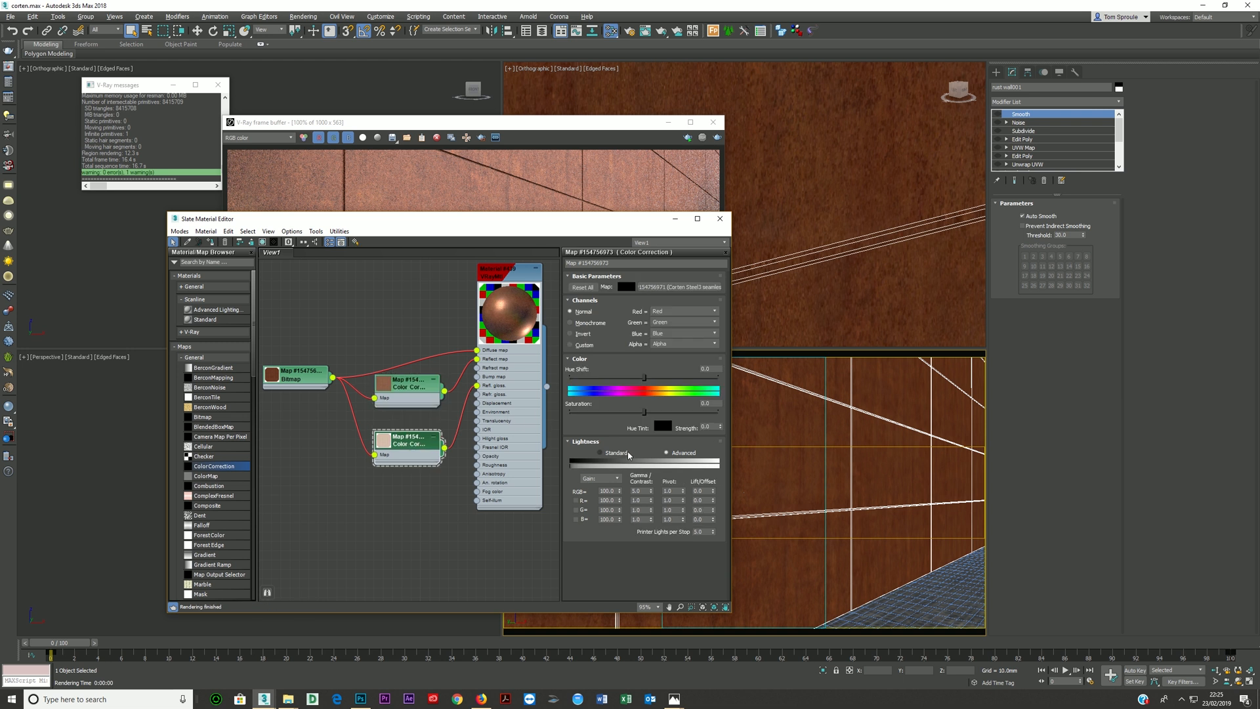
pyautogui.doubleClick(642, 491)
pyautogui.write('1')
pyautogui.press('Return')
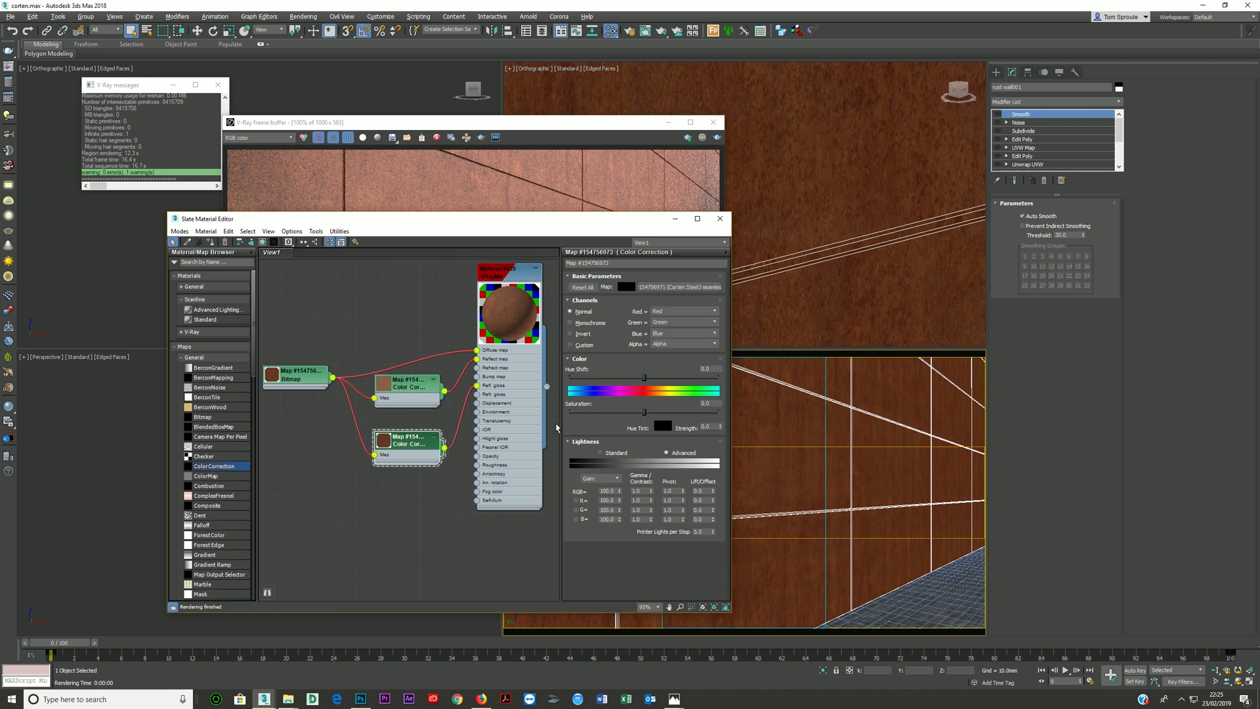
# - Discard a duplicated correction node and insert a new Color Correction between the bitmap and the diffuse slot, showing its parameters
pyautogui.keyDown('shift'); pyautogui.moveTo(415, 392); pyautogui.dragTo(405, 328); pyautogui.keyUp('shift')
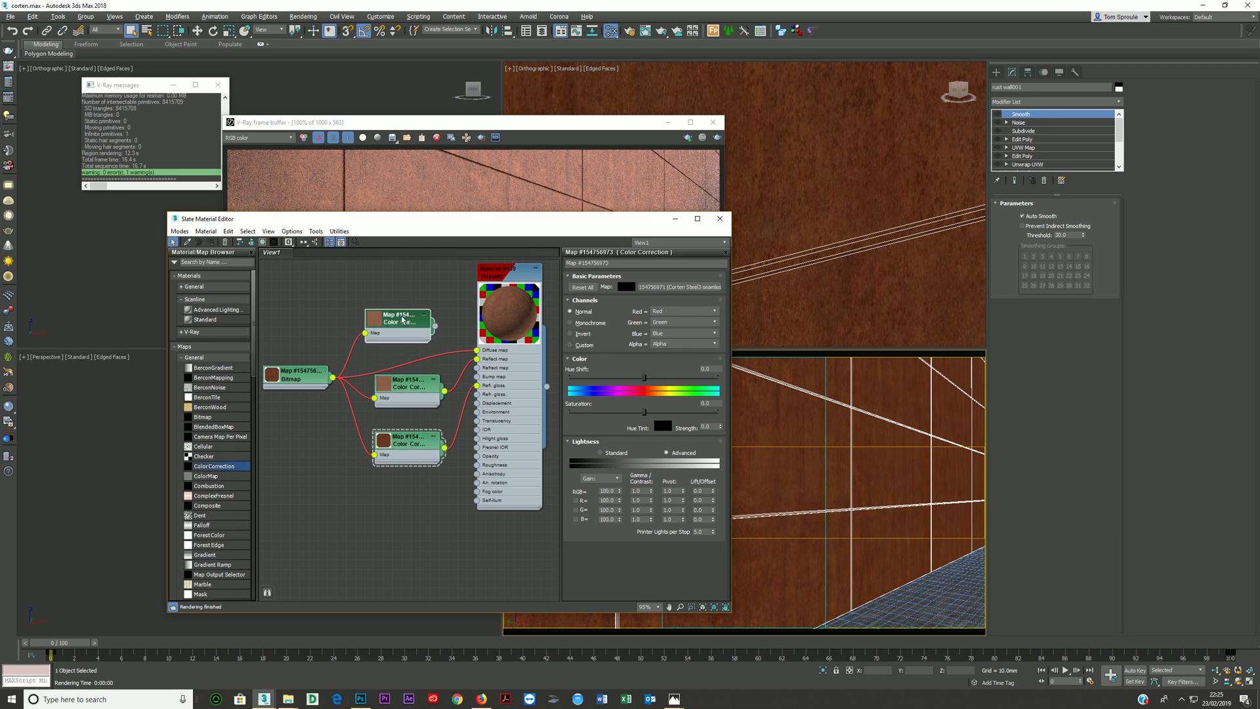
pyautogui.press('Delete')
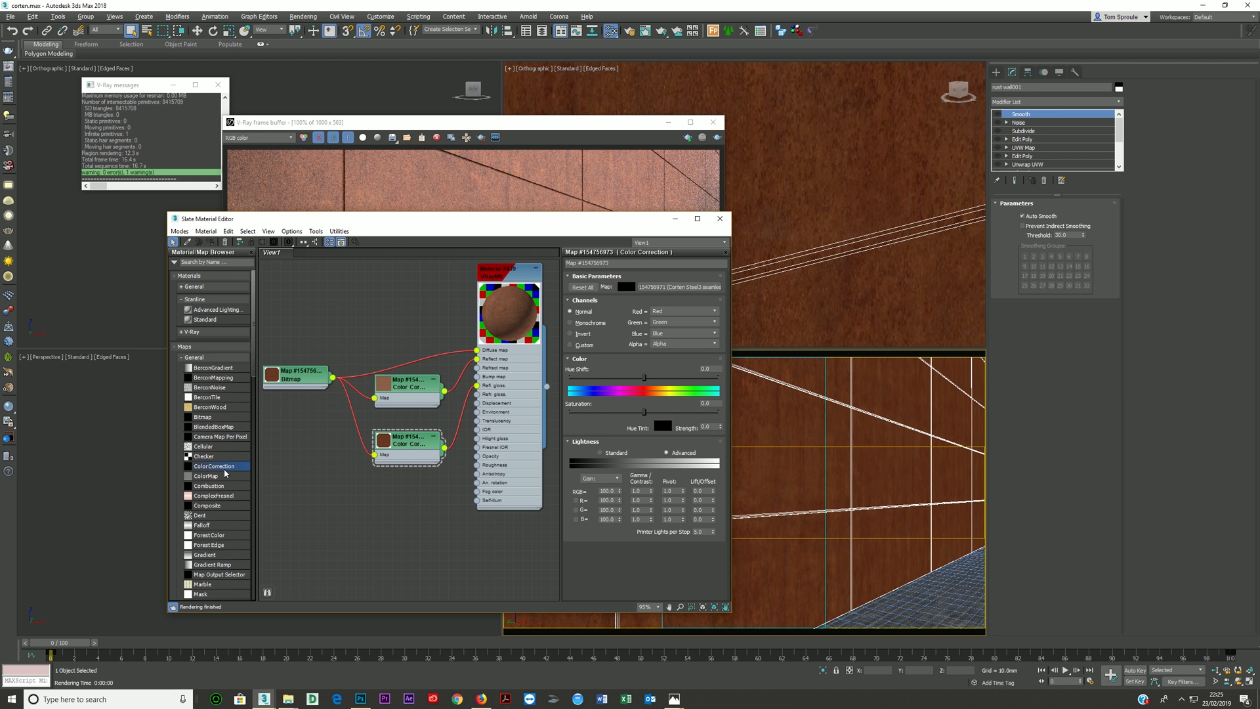
pyautogui.keyDown('shift'); pyautogui.moveTo(402, 387); pyautogui.dragTo(401, 327); pyautogui.keyUp('shift')
pyautogui.doubleClick(402, 327)
# - Raise the diffuse Color Correction's saturation to about 31 and switch its lightness to Advanced with an RGB gamma of 1.2
pyautogui.click(658, 412)
pyautogui.click(668, 411)
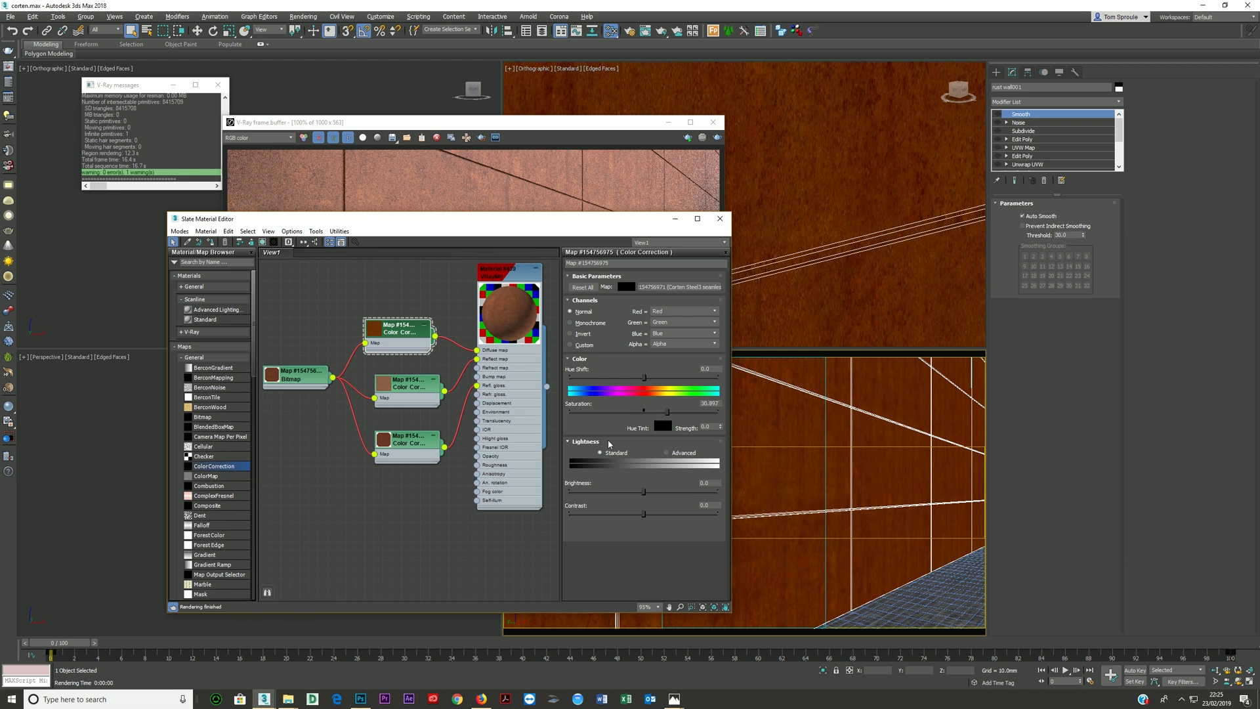
pyautogui.click(666, 453)
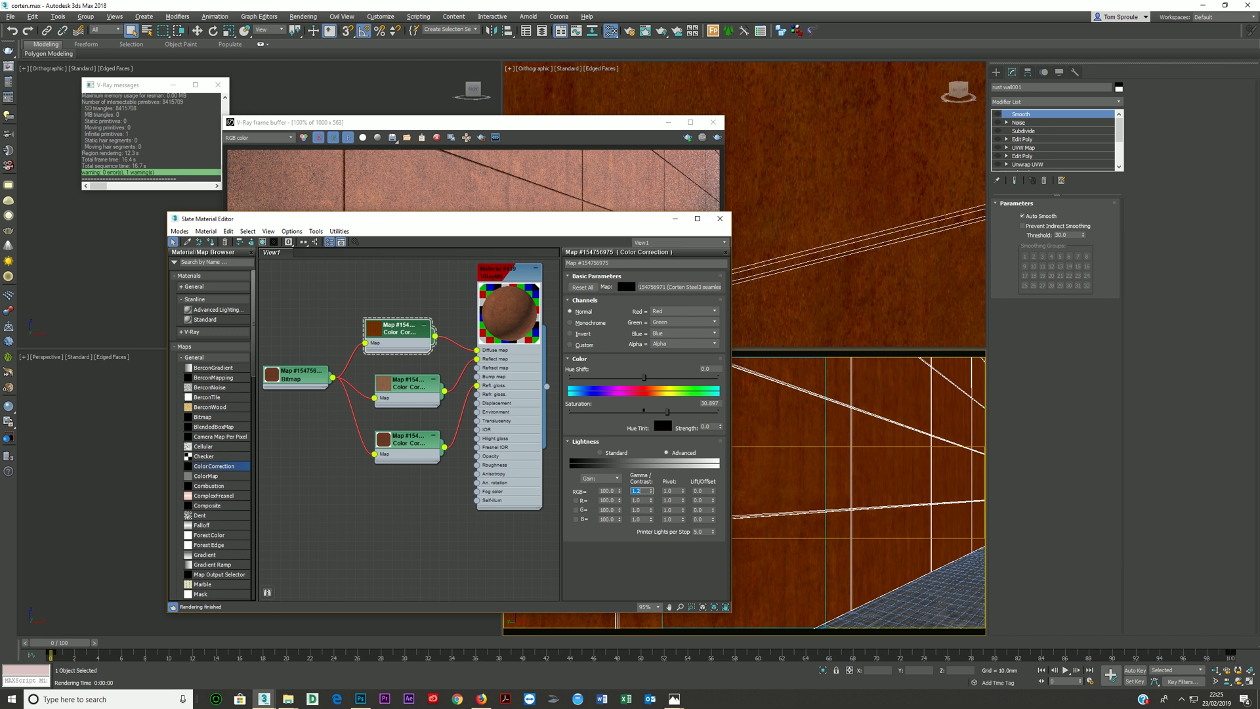
# - Render the PhysCamera001 view of the corten wall in the V-Ray frame buffer
pyautogui.rightClick(822, 437)
pyautogui.click(781, 475)
pyautogui.hotkey('shift', 'q')
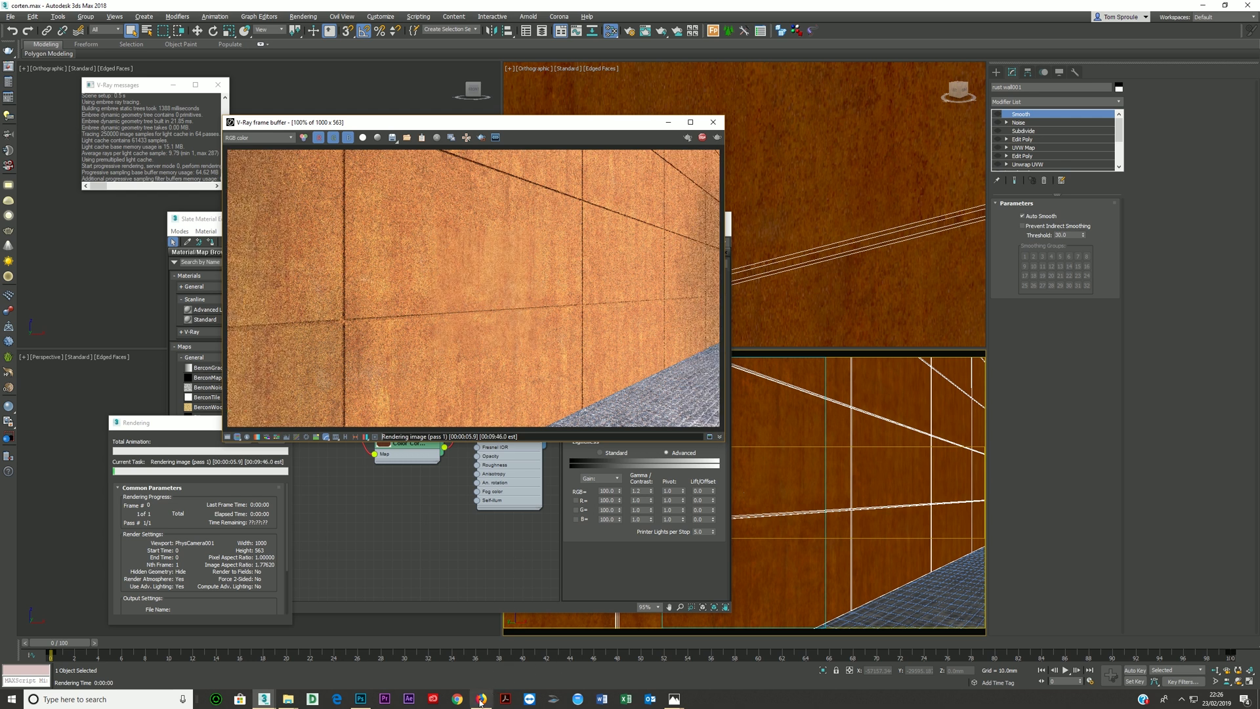
# - Open the corten age reference image in a smaller window and place it beside the render to compare the rust colours
pyautogui.moveTo(292, 705)
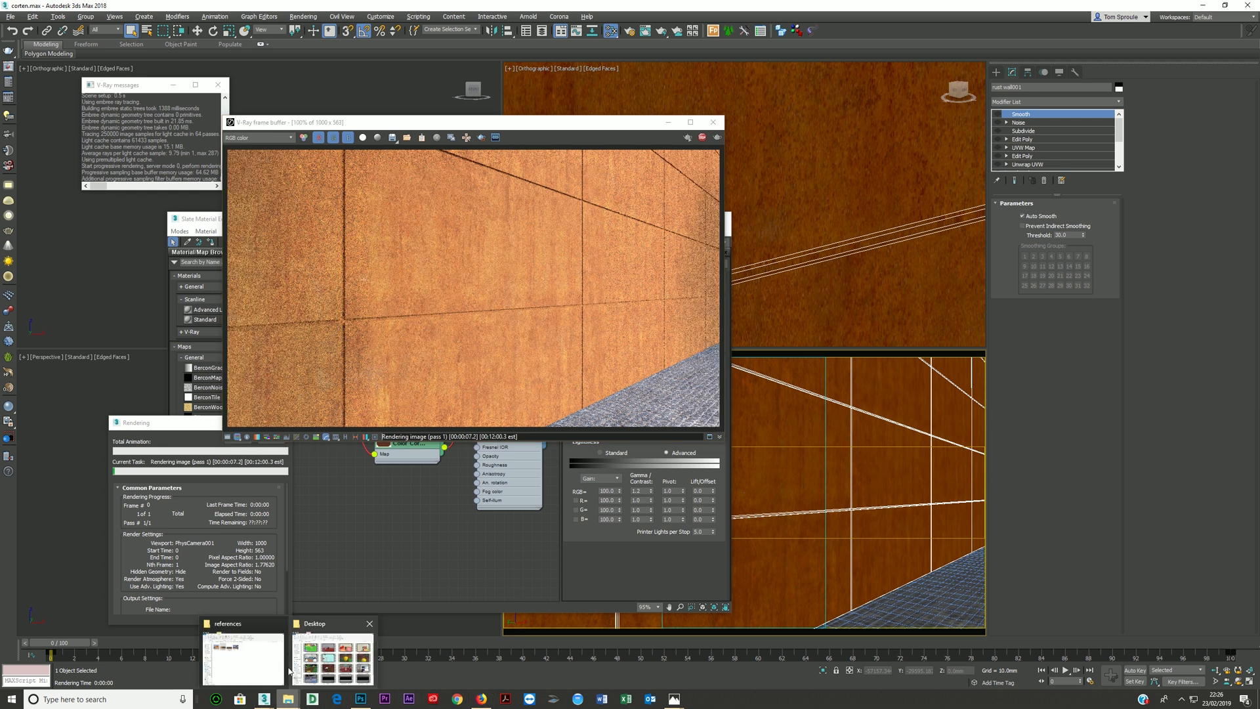
pyautogui.click(243, 660)
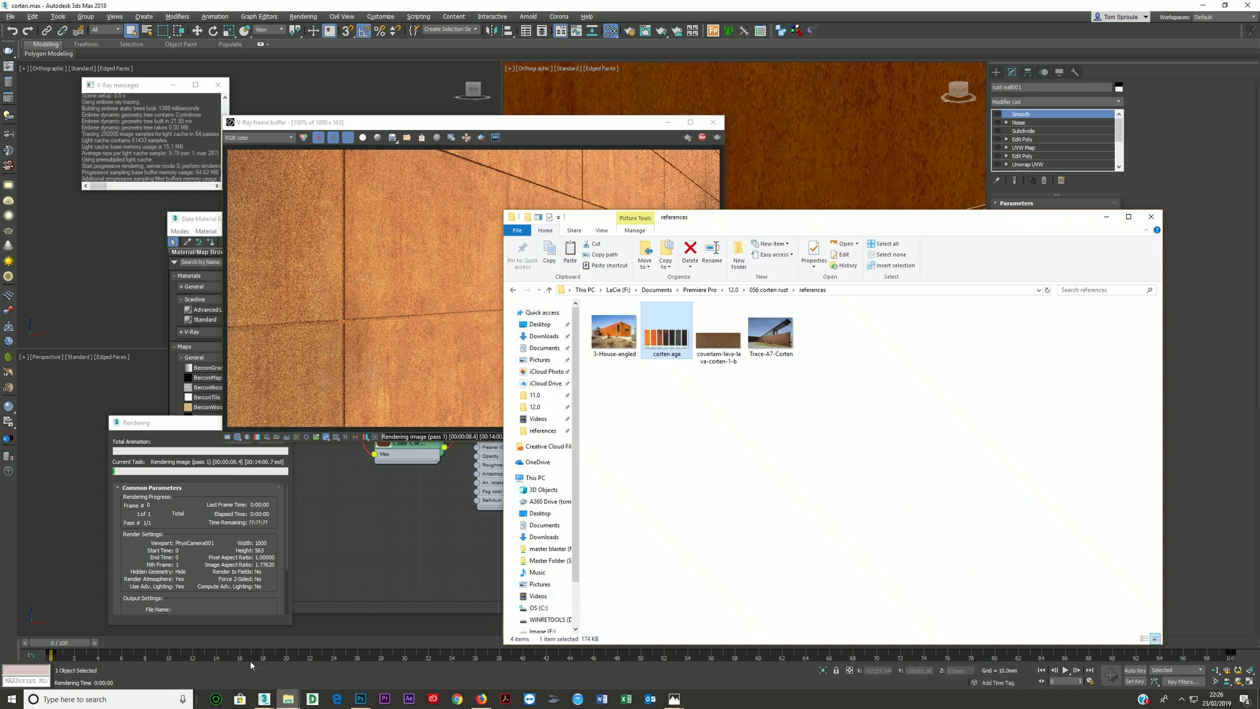
pyautogui.doubleClick(662, 349)
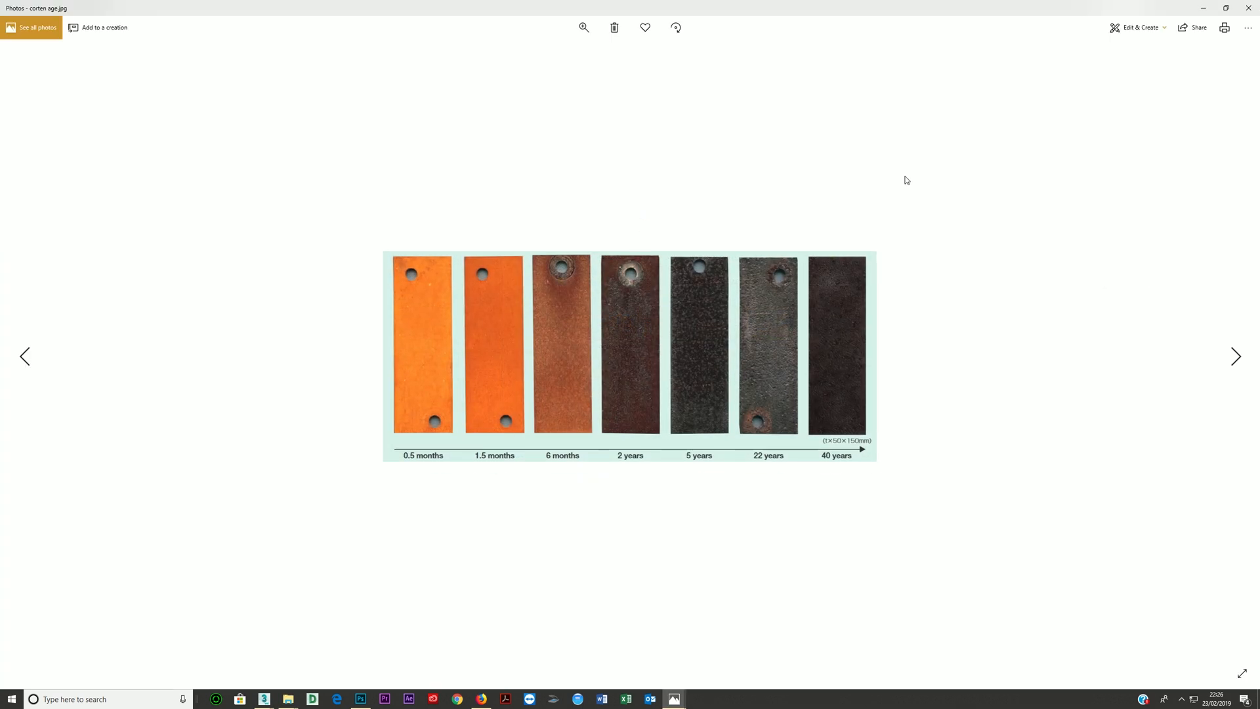
pyautogui.click(1225, 8)
pyautogui.moveTo(689, 180); pyautogui.dragTo(932, 178)
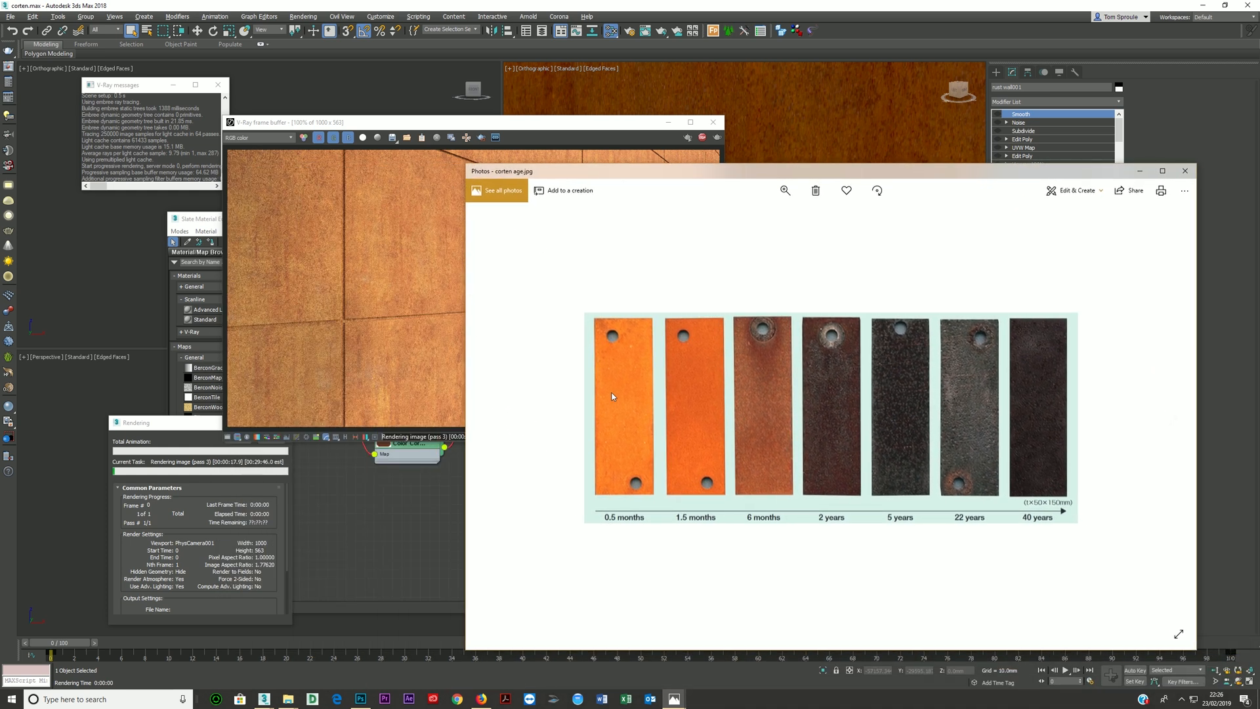
# - Stop the render and lower the diffuse Color Correction's saturation to about 1 in the repositioned Slate Material Editor
pyautogui.click(706, 144)
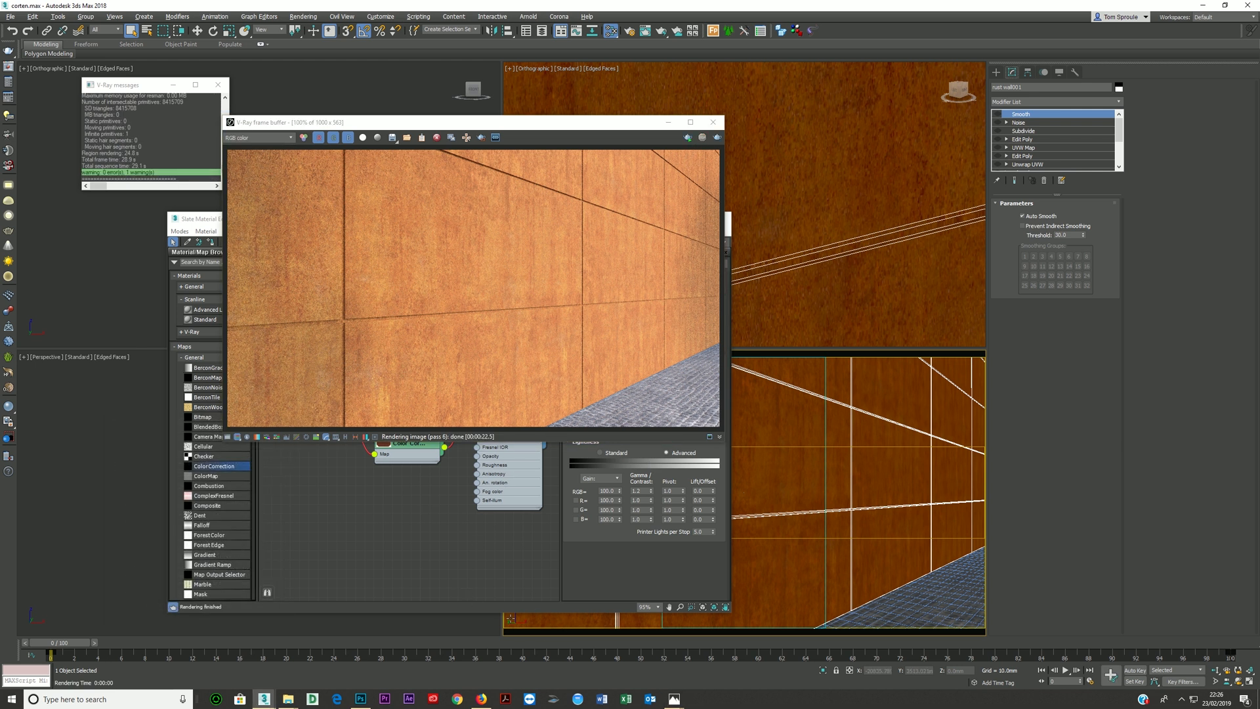
pyautogui.click(440, 446)
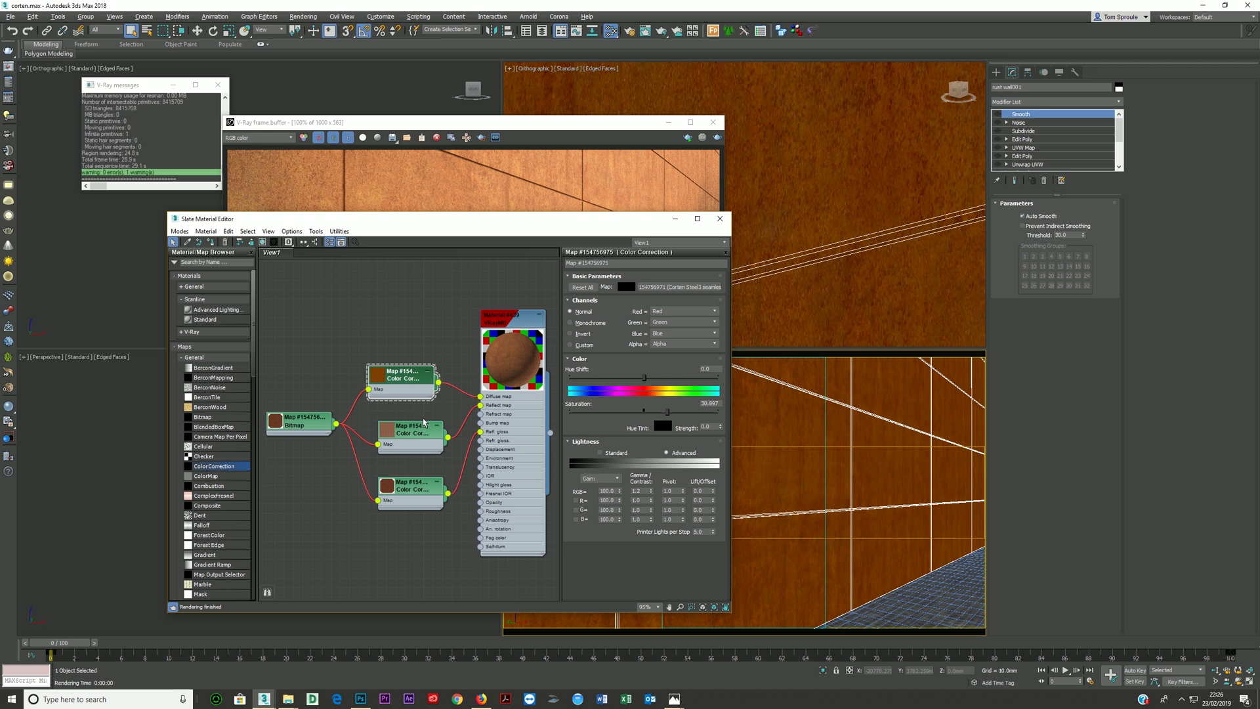
pyautogui.moveTo(477, 225); pyautogui.dragTo(581, 170)
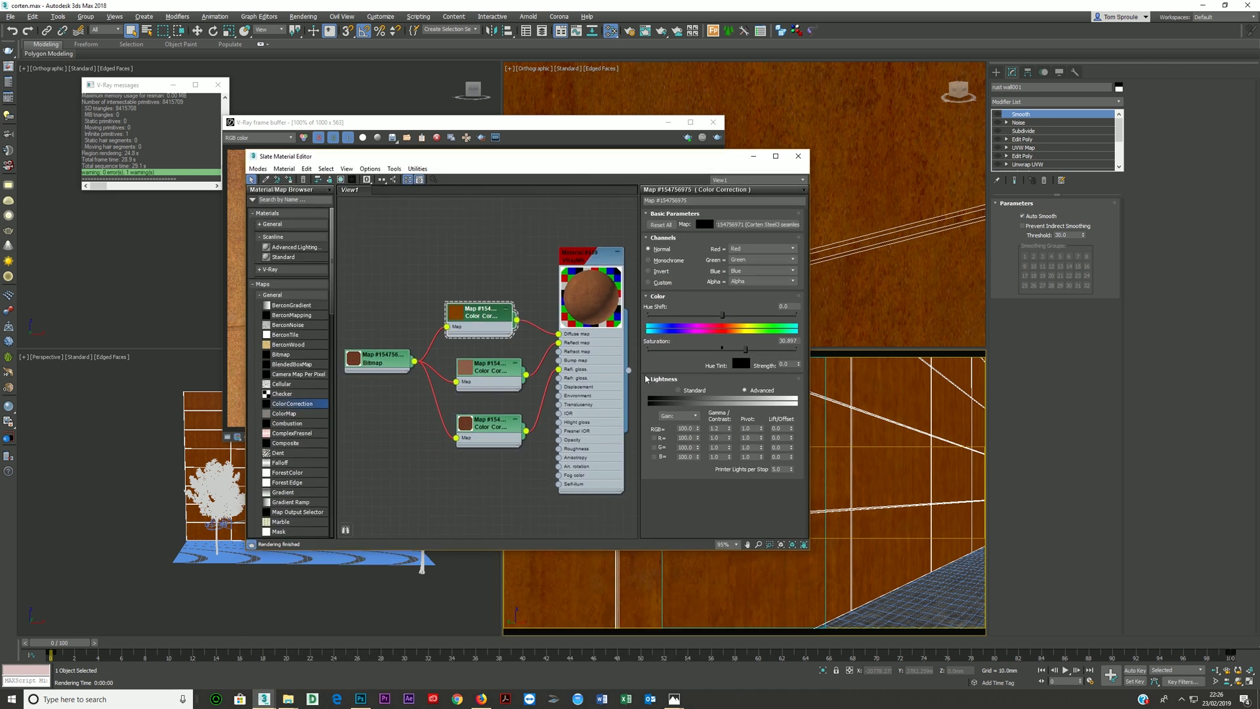
pyautogui.click(724, 348)
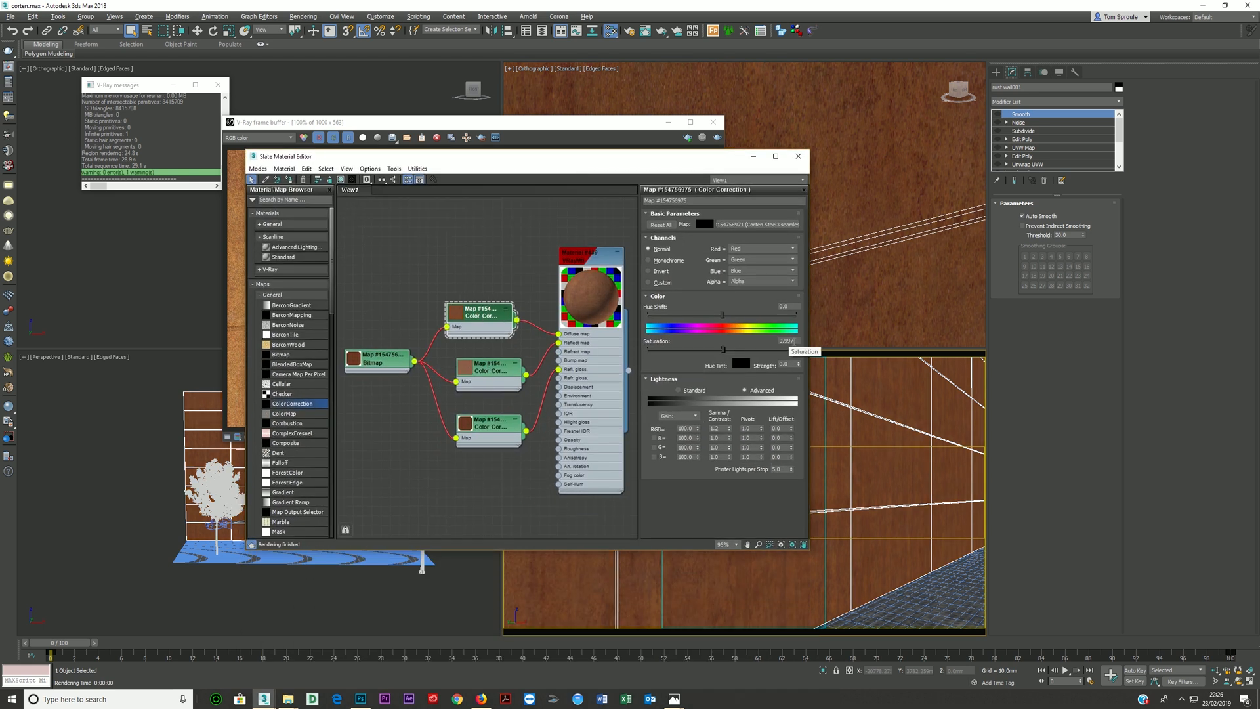
# - Set the diffuse Color Correction's saturation to 0, move the Slate Material Editor clear of the render, and run a short test render
pyautogui.write('0')
pyautogui.press('Return')
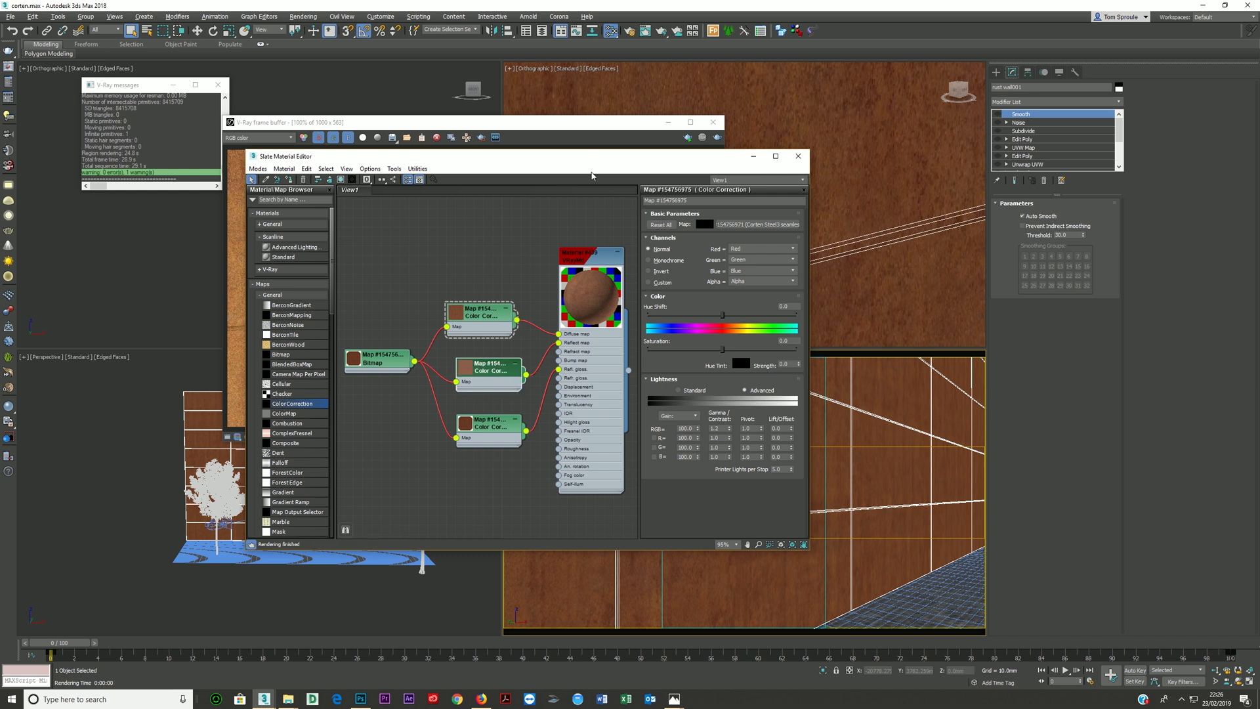
pyautogui.moveTo(591, 158); pyautogui.dragTo(593, 356)
pyautogui.click(716, 138)
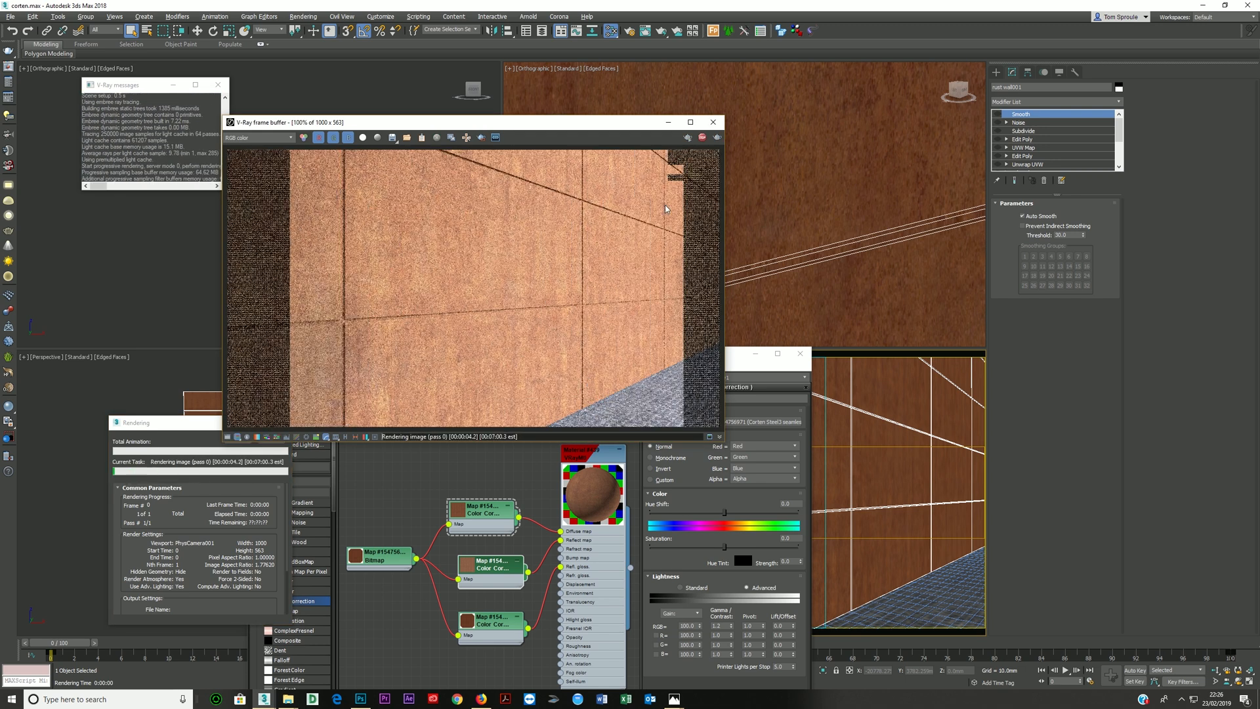
pyautogui.click(703, 138)
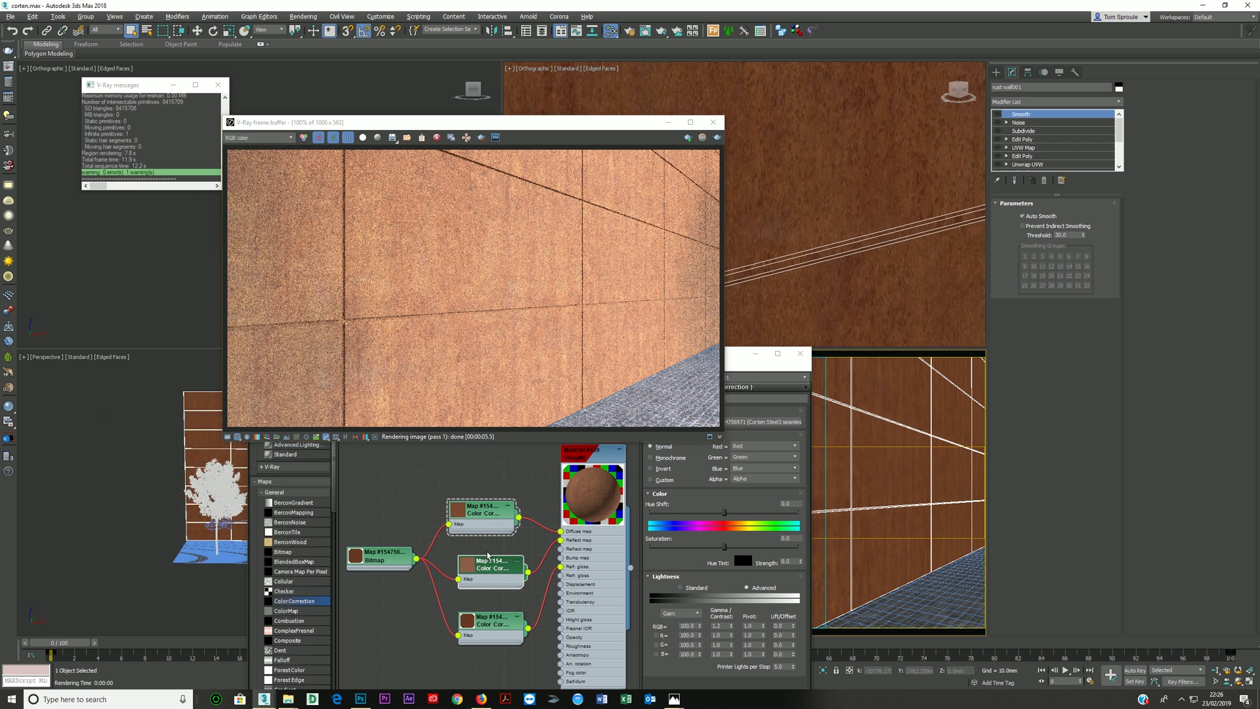
# - Set the RGB gamma to 0.8 on the diffuse Color Correction and 1.0 on the reflection one, and run a short test render
pyautogui.click(477, 517)
pyautogui.doubleClick(717, 626)
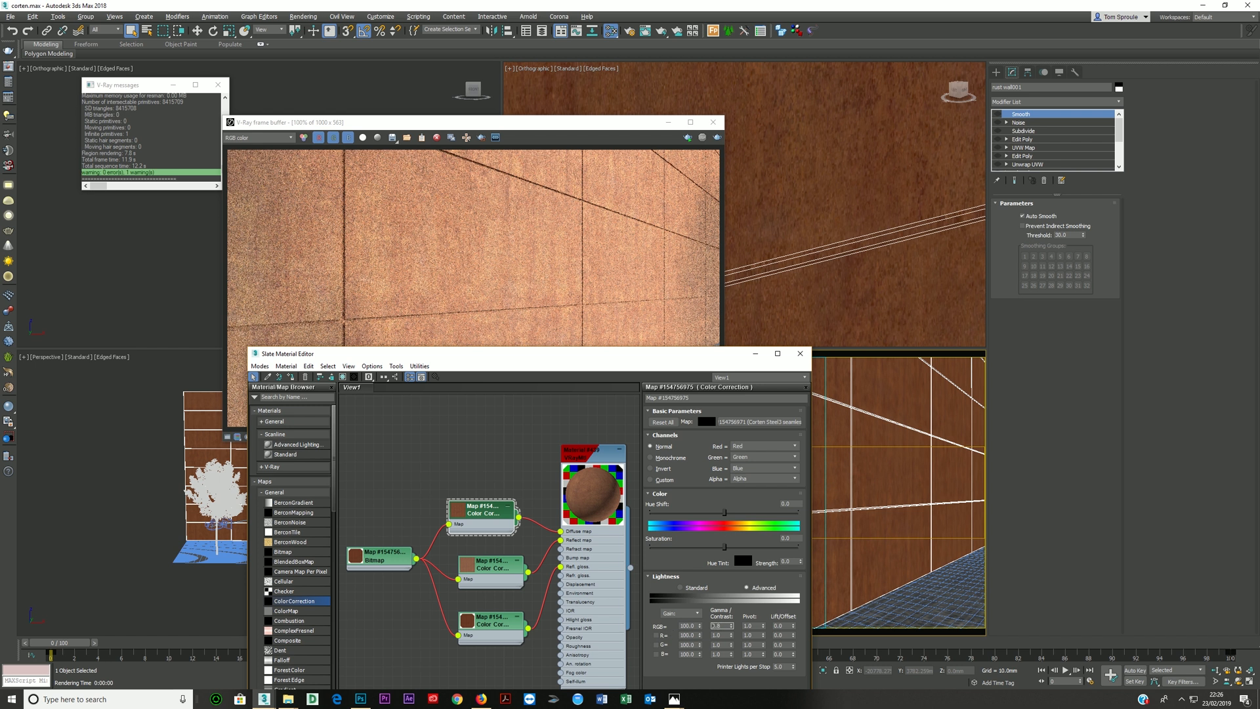
pyautogui.press('Return')
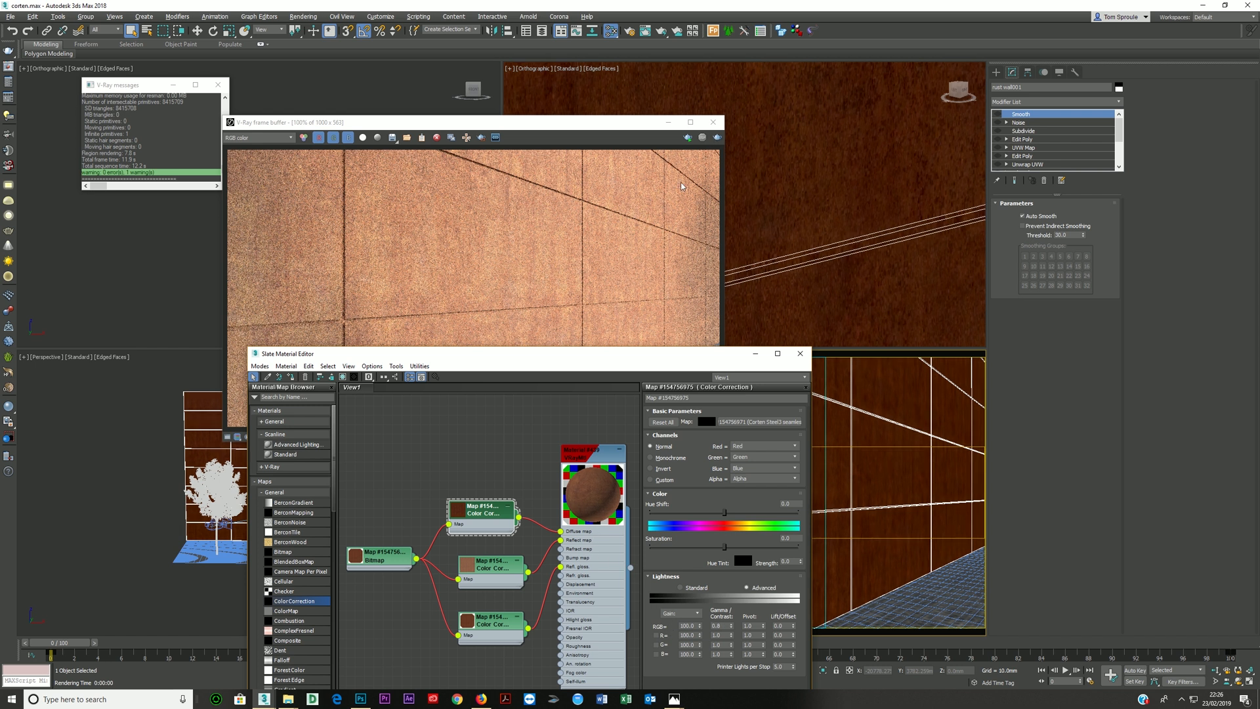
pyautogui.click(486, 565)
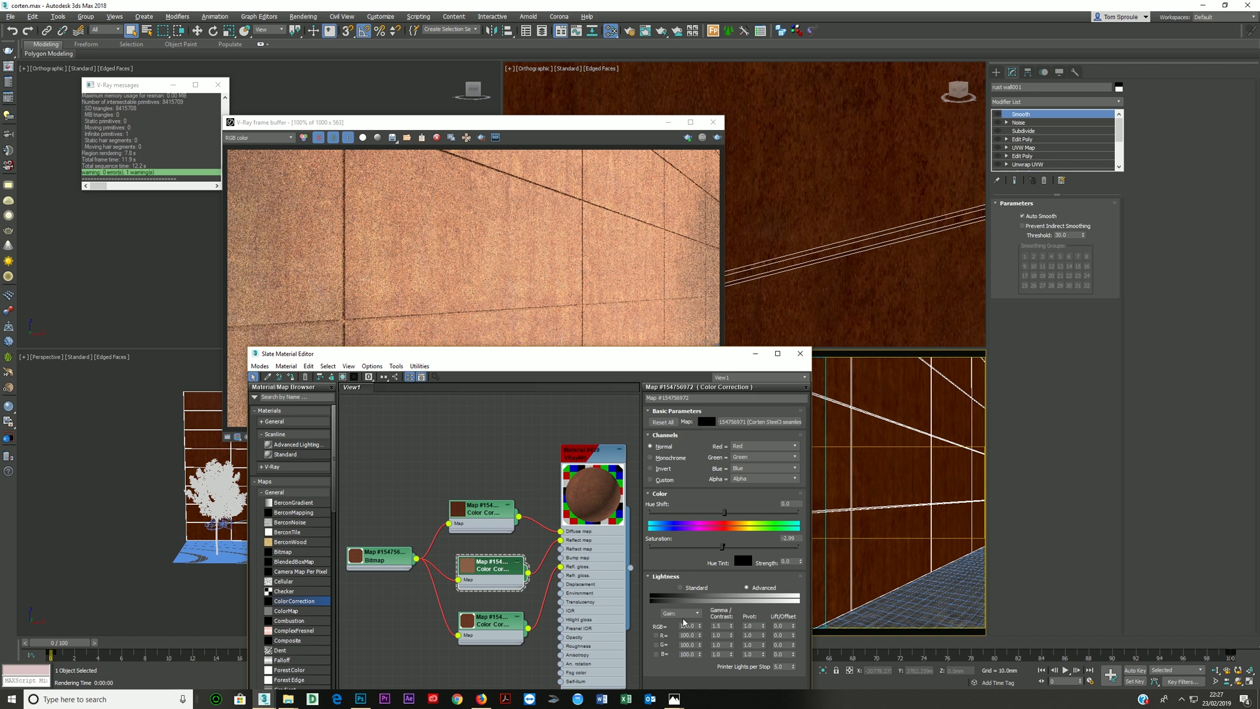
pyautogui.doubleClick(725, 626)
pyautogui.press('Return')
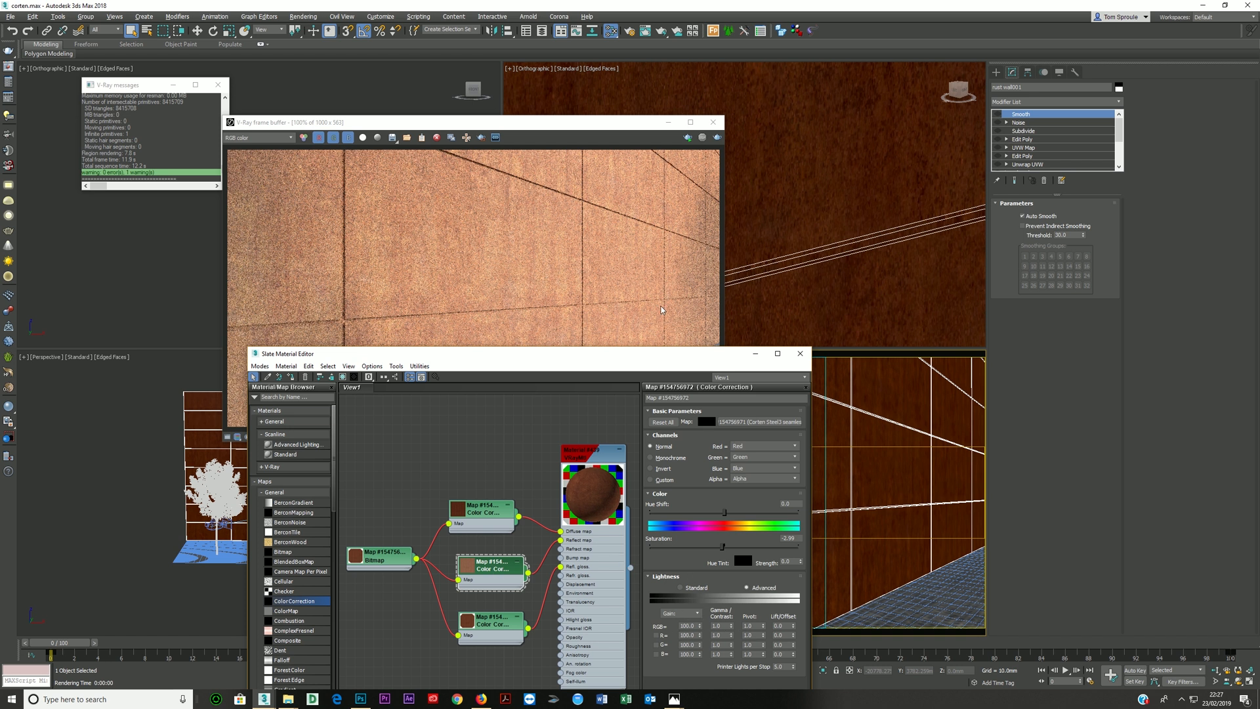
pyautogui.click(717, 138)
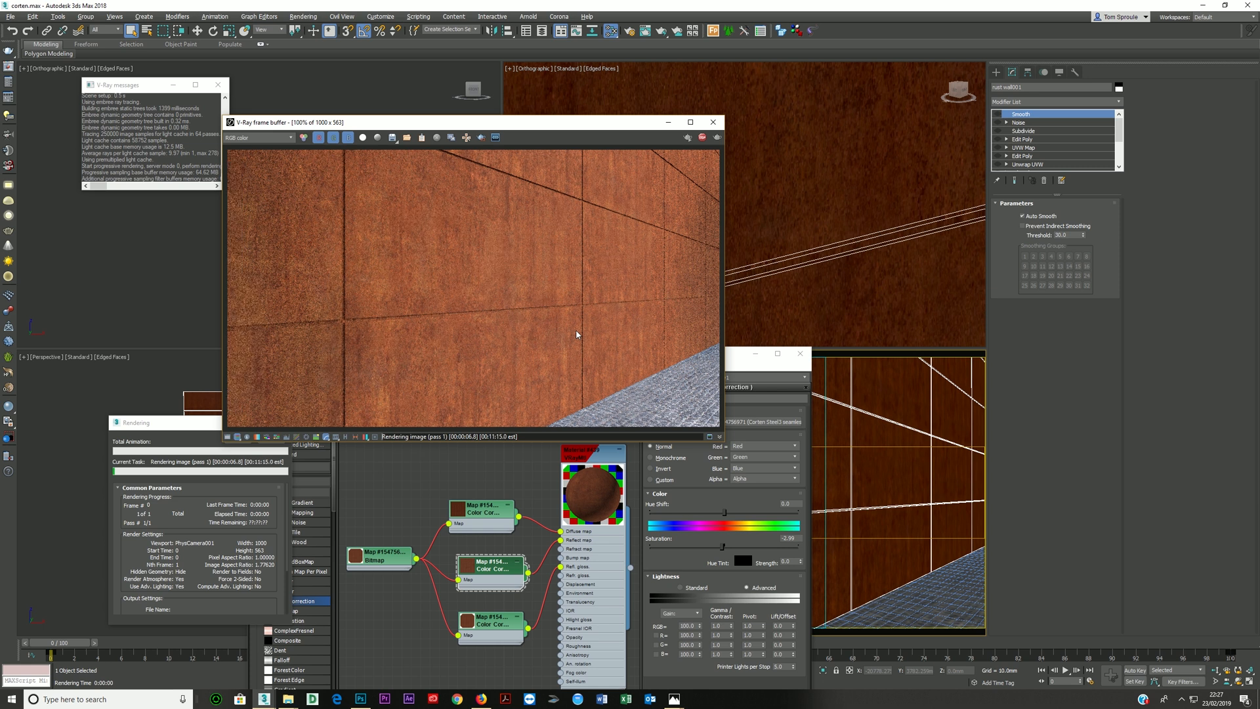
pyautogui.click(702, 138)
# - Lower the diffuse Color Correction's saturation to about -43 and render the corten wall
pyautogui.doubleClick(484, 509)
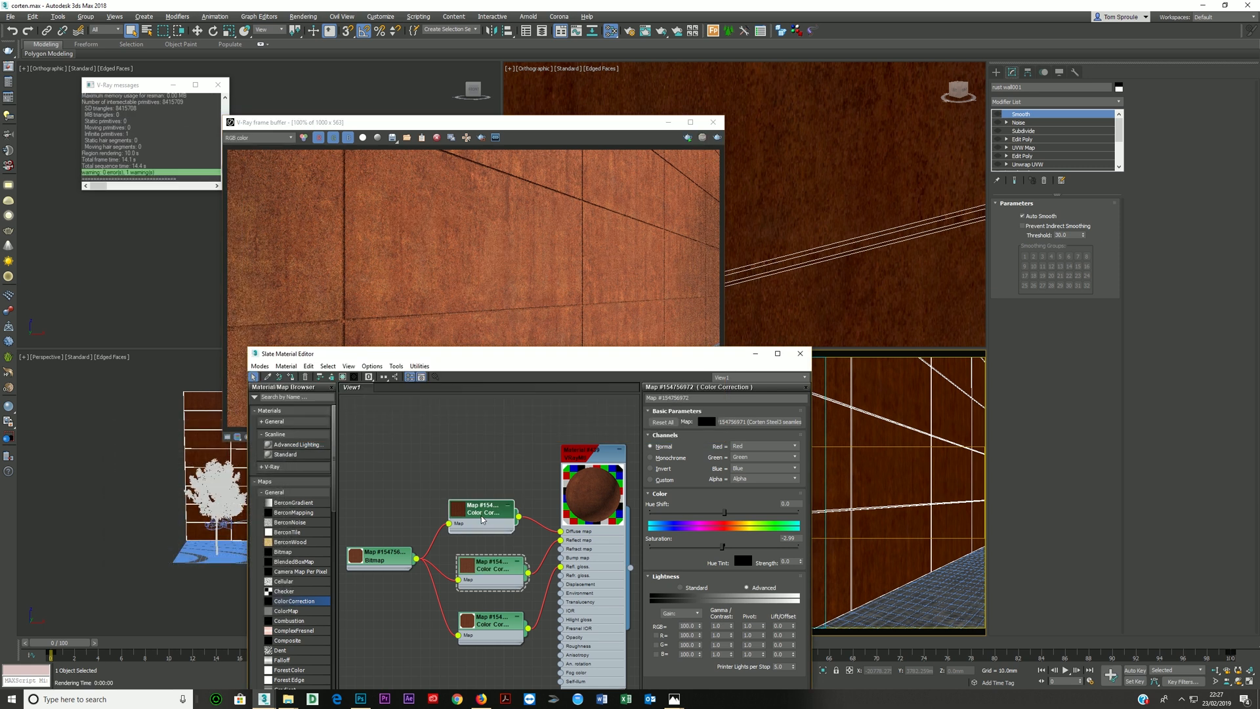
pyautogui.moveTo(724, 546); pyautogui.dragTo(692, 546)
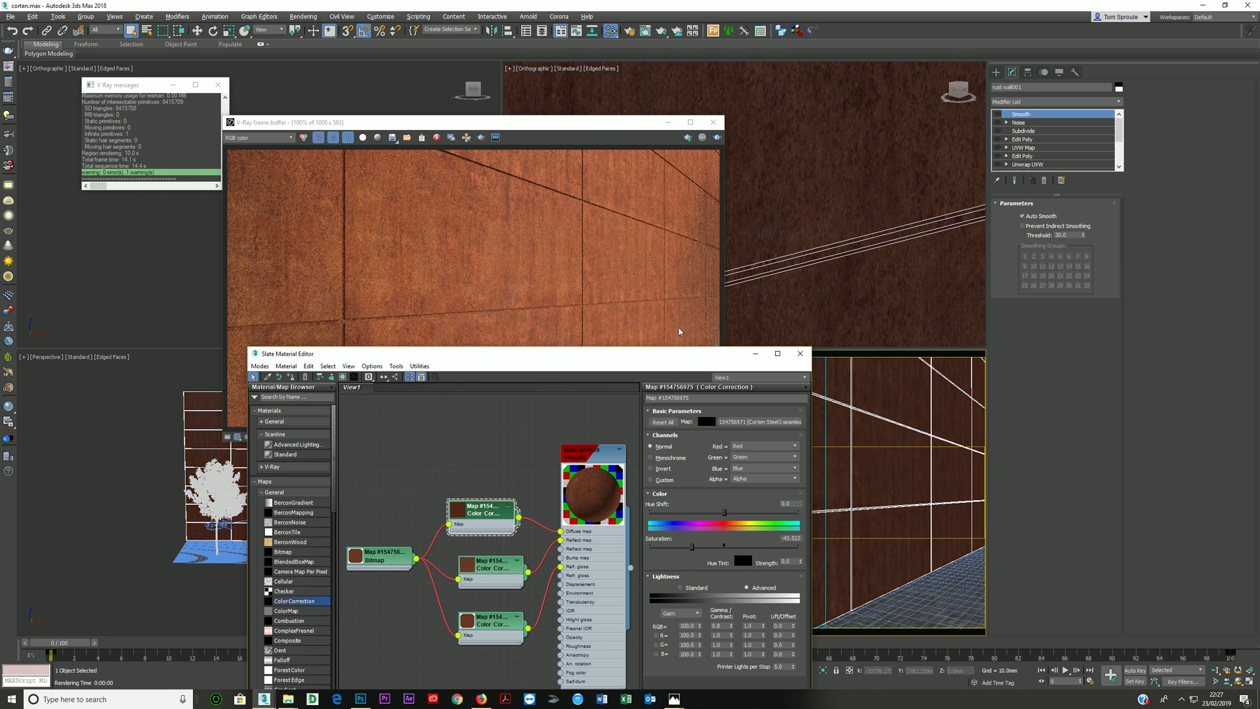
pyautogui.hotkey('shift', 'q')
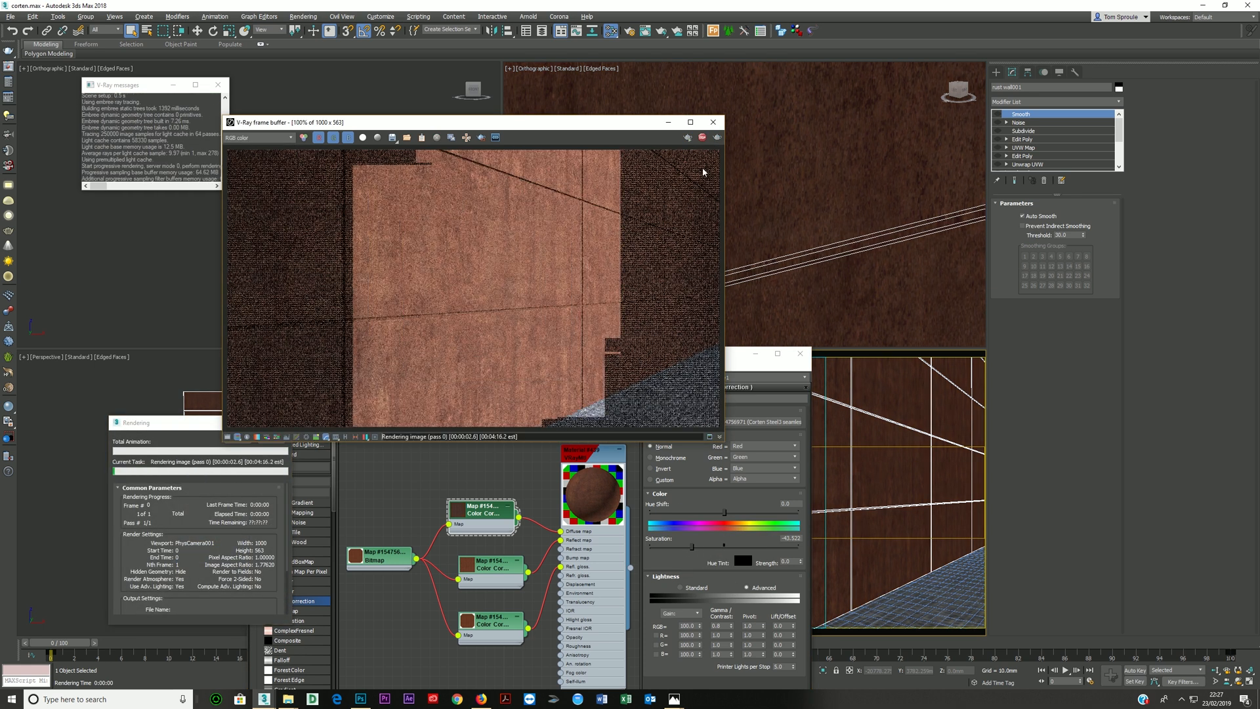
# - Bring up the corten age reference image, compare its aged steel samples with the render, and minimise it again
pyautogui.moveTo(674, 699)
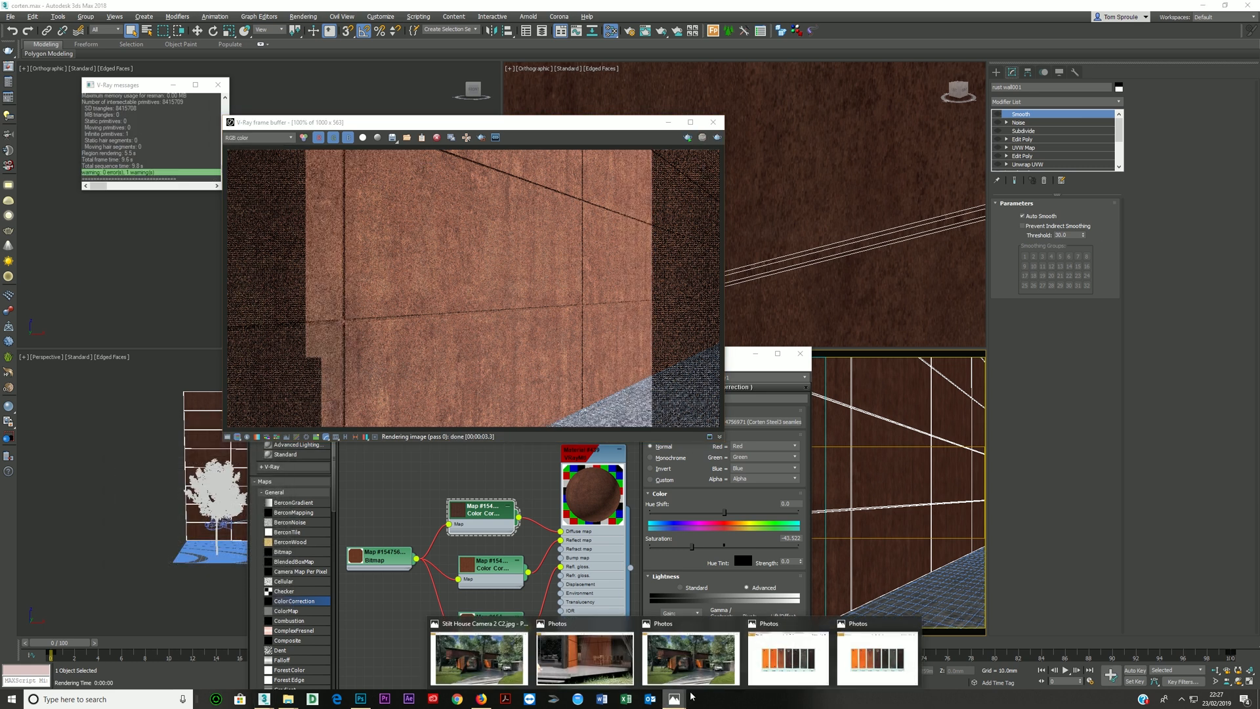
pyautogui.click(676, 631)
pyautogui.moveTo(542, 172); pyautogui.dragTo(534, 287)
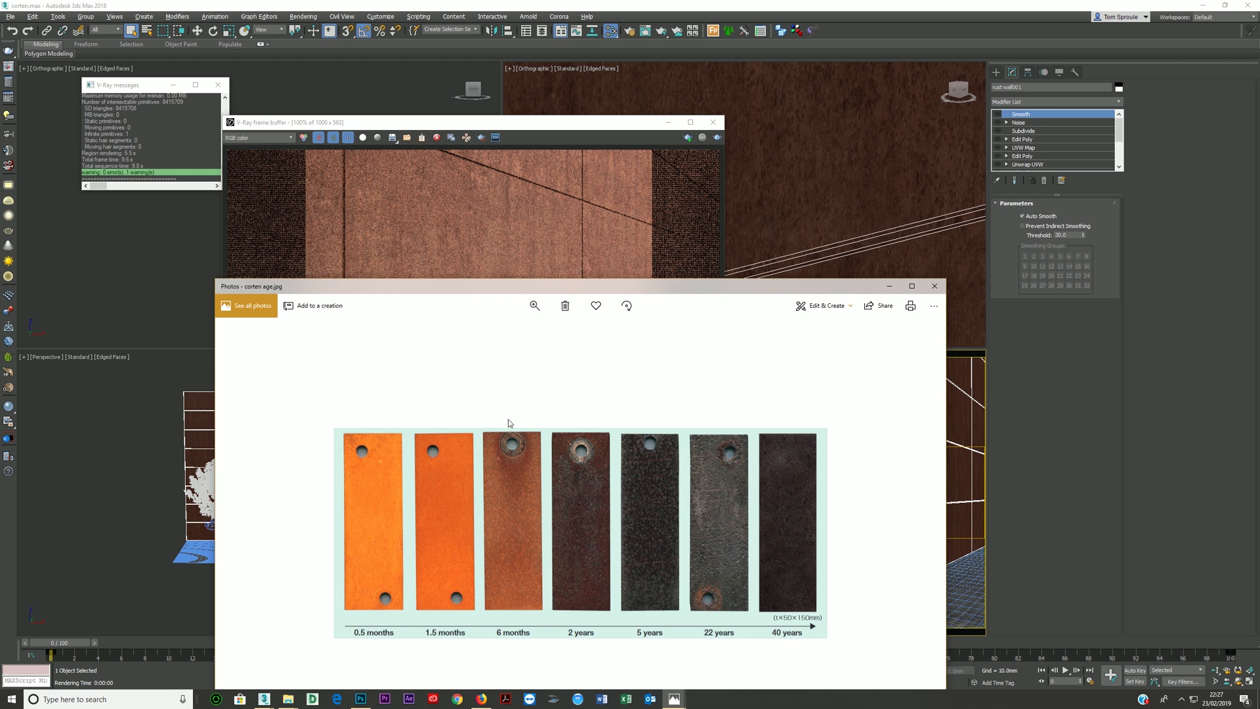
pyautogui.moveTo(502, 286); pyautogui.dragTo(499, 283)
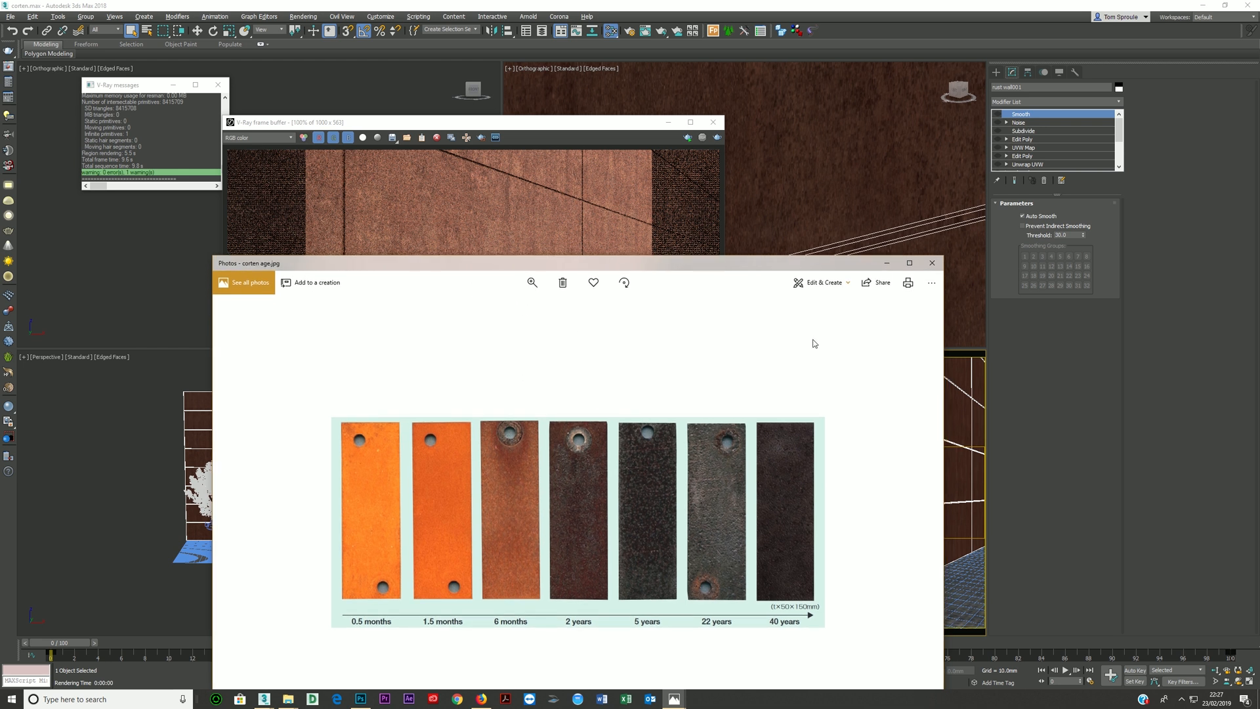
pyautogui.click(886, 263)
# - Lower the diffuse Color Correction's saturation to about -83 and set the reflection Color Correction's RGB gamma to 0.5
pyautogui.click(481, 515)
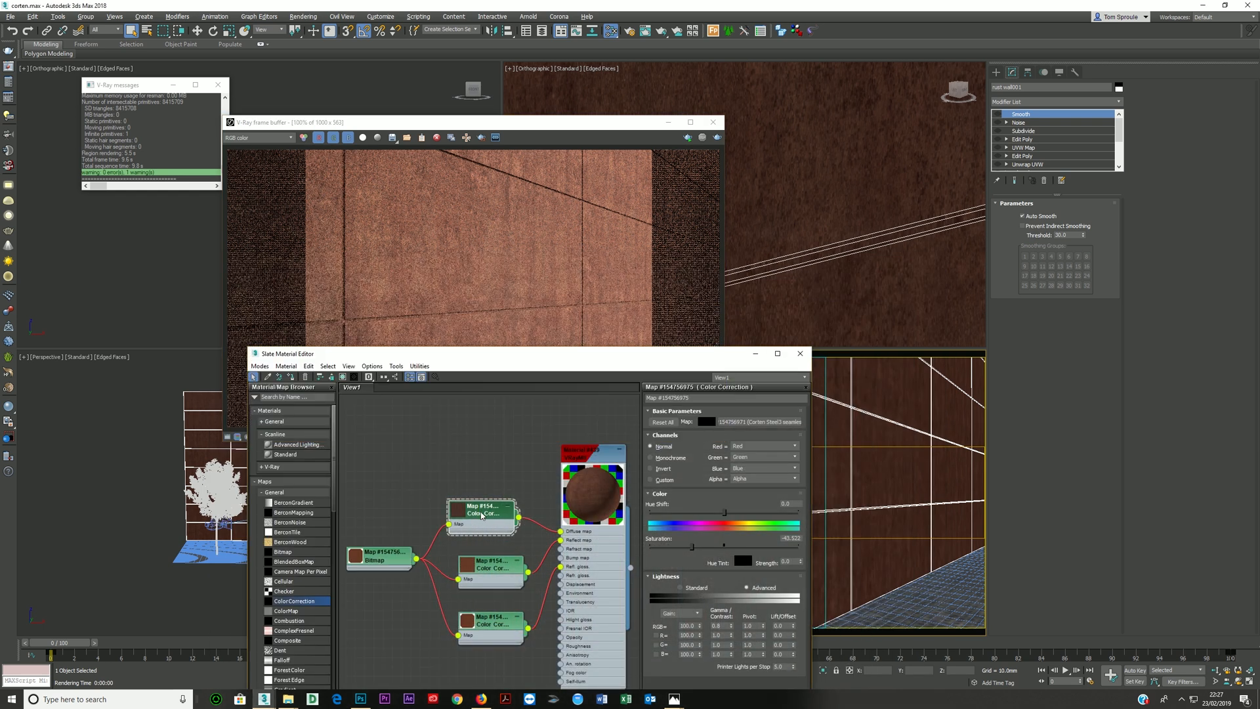
pyautogui.moveTo(672, 554); pyautogui.dragTo(650, 563)
pyautogui.click(505, 571)
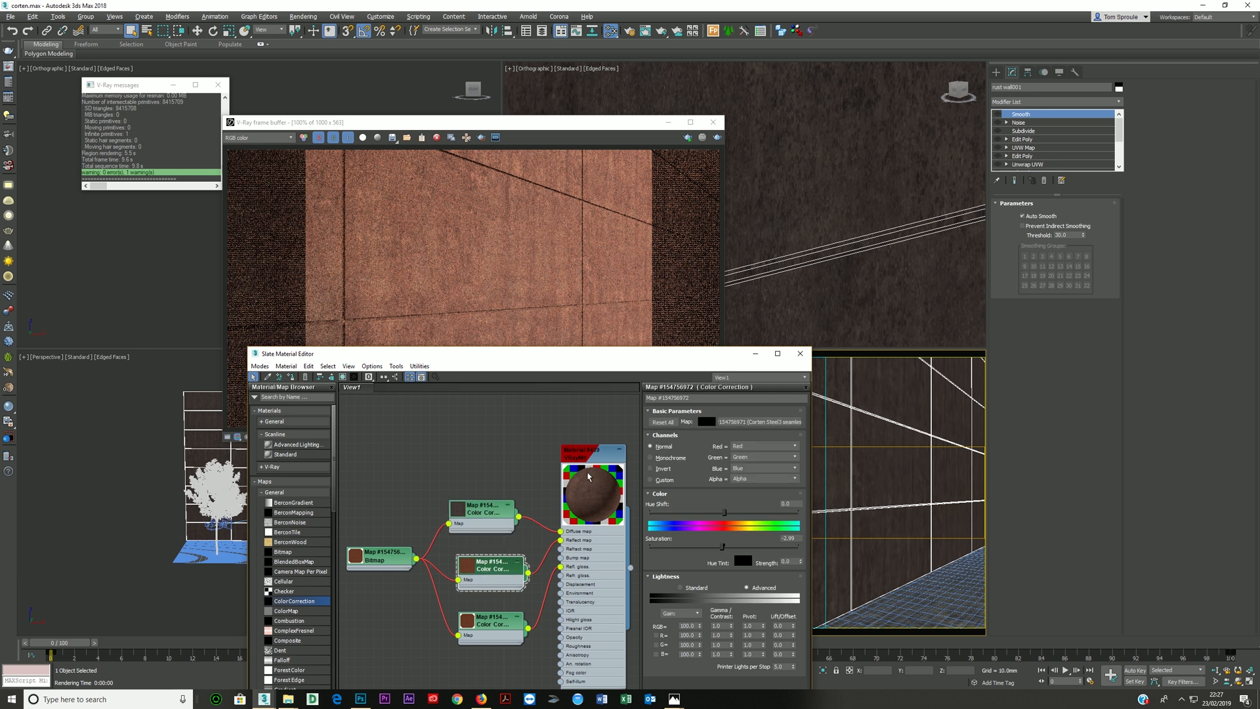
pyautogui.click(724, 625)
pyautogui.write('.5')
pyautogui.press('Return')
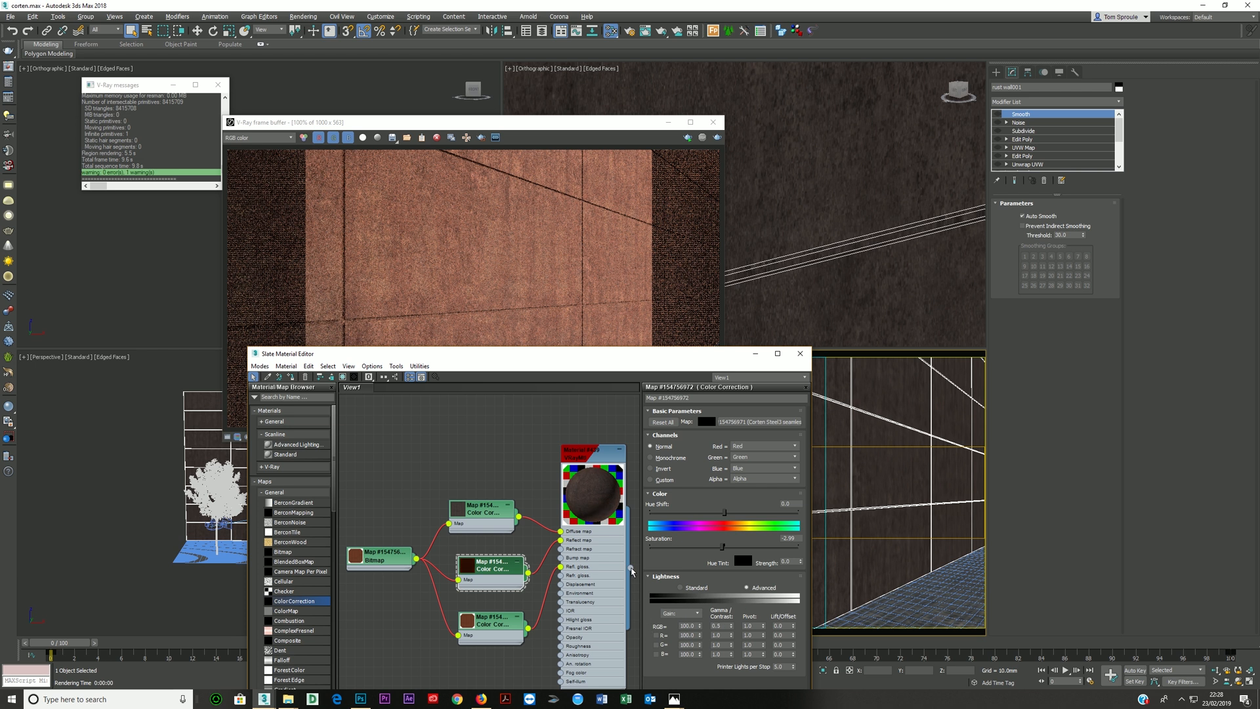
# - Test-render the darker wall and lower the RGB gamma of the glossiness Color Correction
pyautogui.click(717, 137)
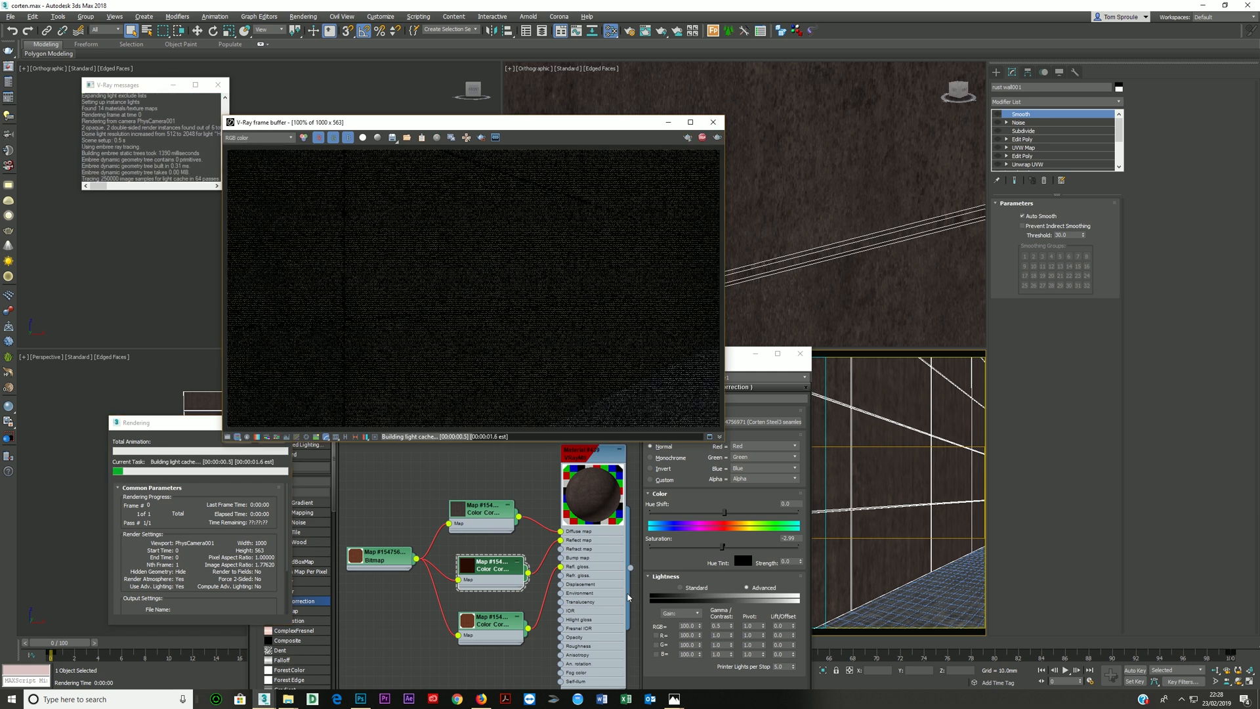
pyautogui.click(513, 625)
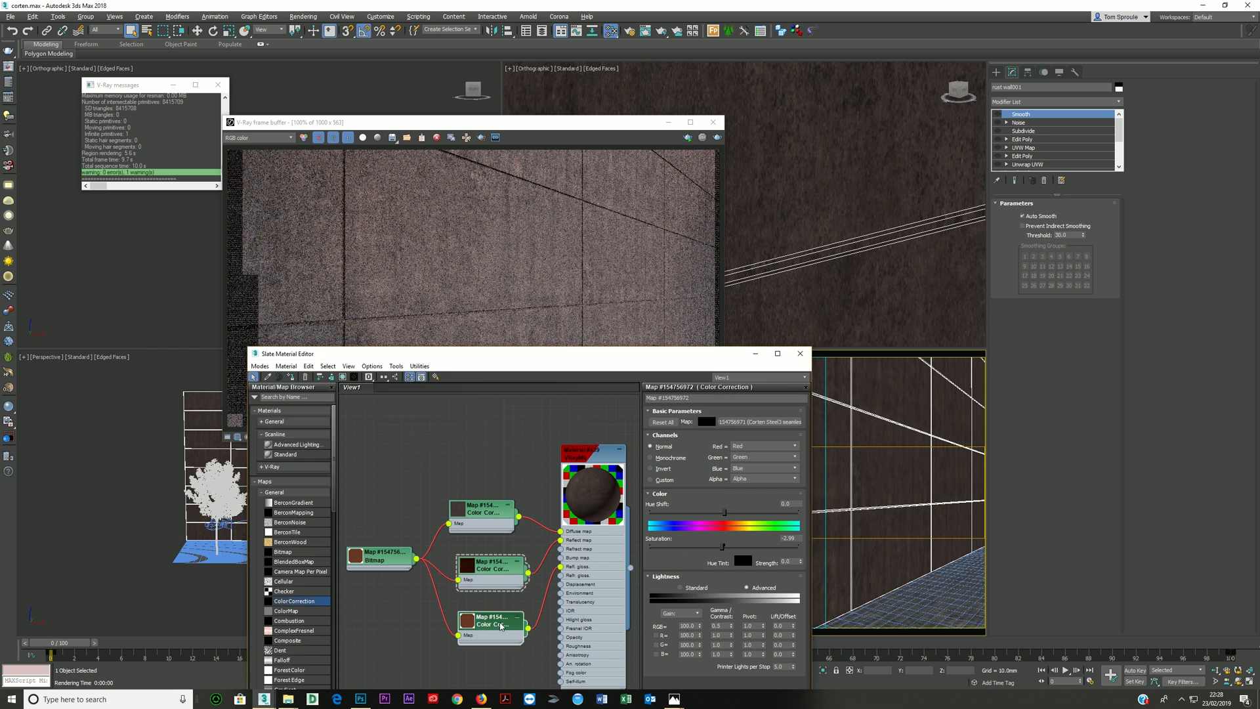
pyautogui.click(716, 626)
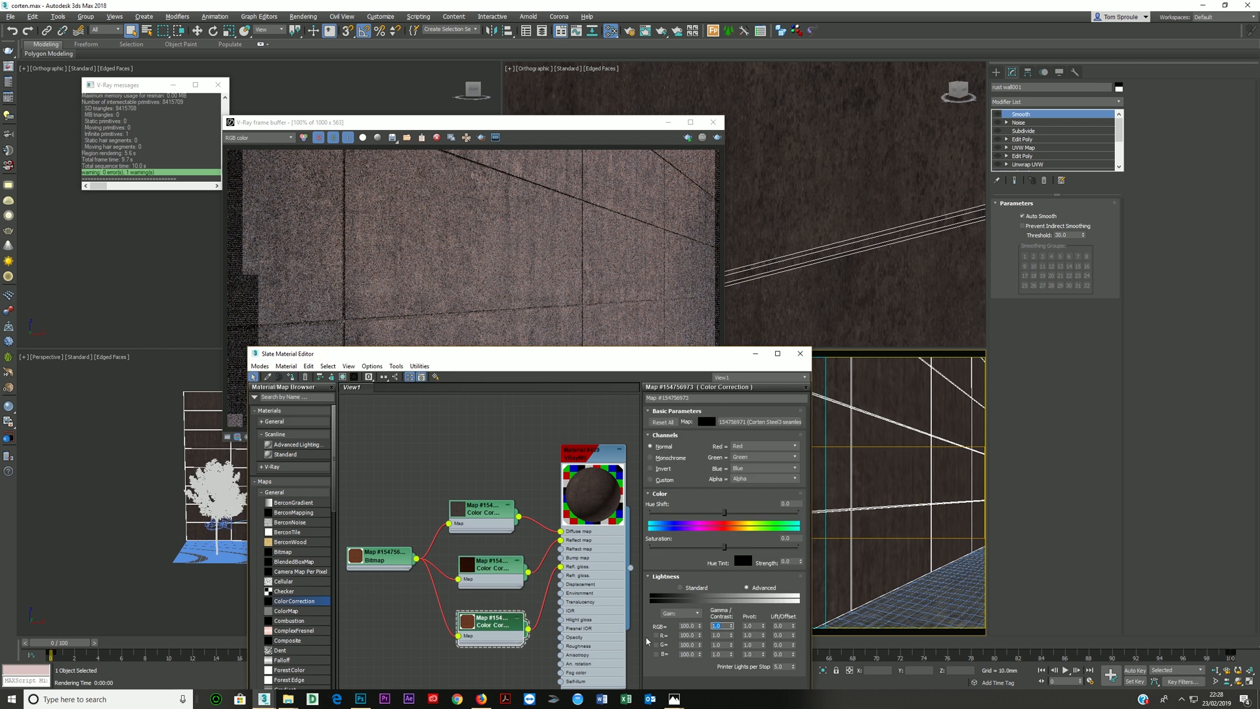
pyautogui.press('Return')
# - Try an RGB gamma of 0.1 on the reflection Color Correction and 0.3 on the diffuse one in a short test render
pyautogui.click(500, 568)
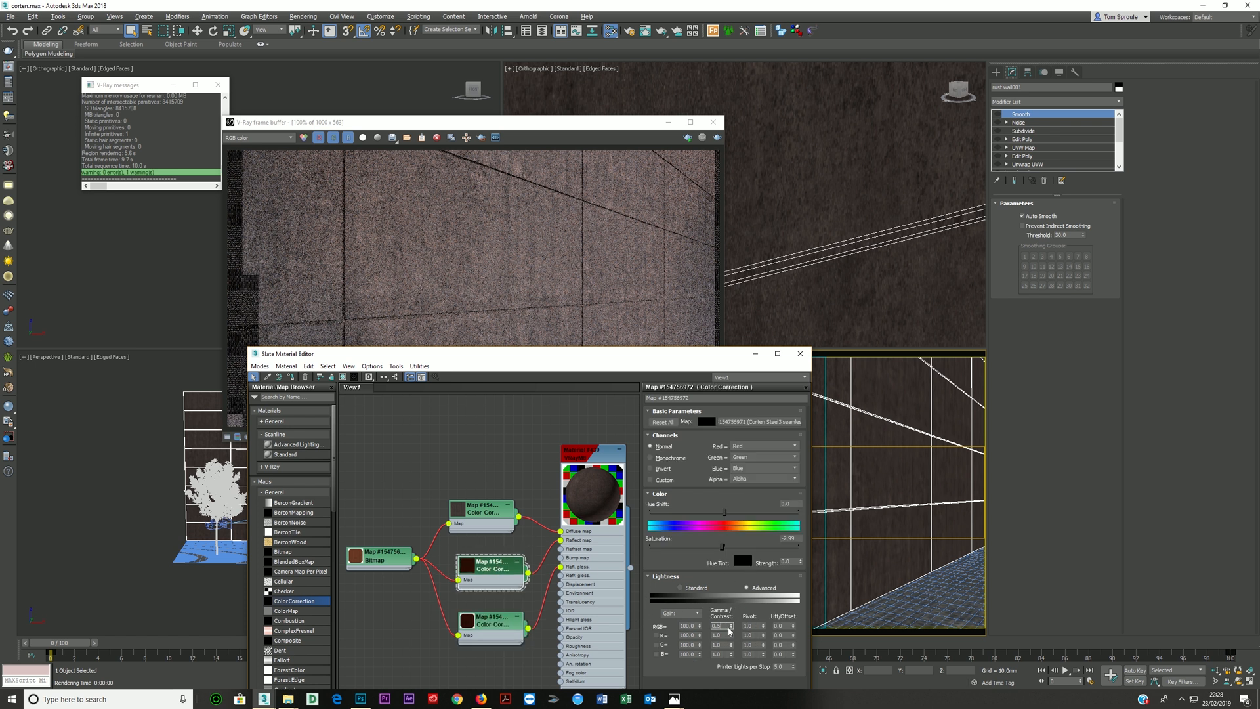
pyautogui.click(486, 518)
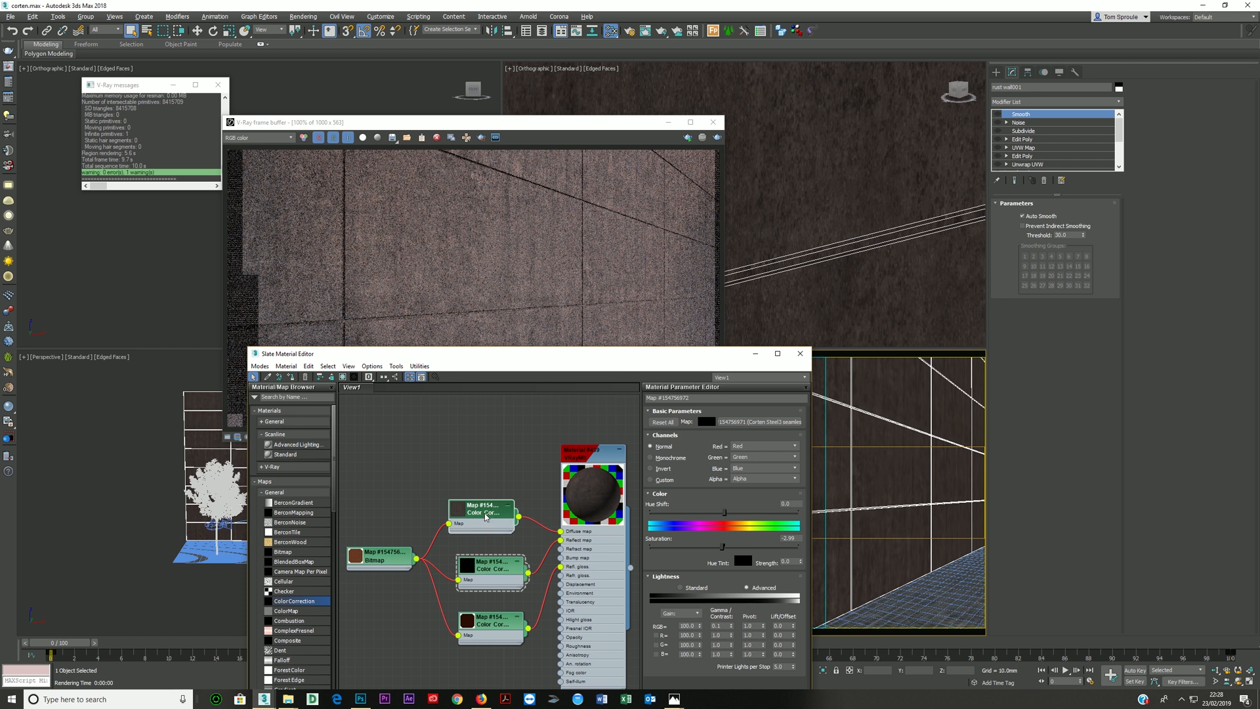
pyautogui.doubleClick(728, 625)
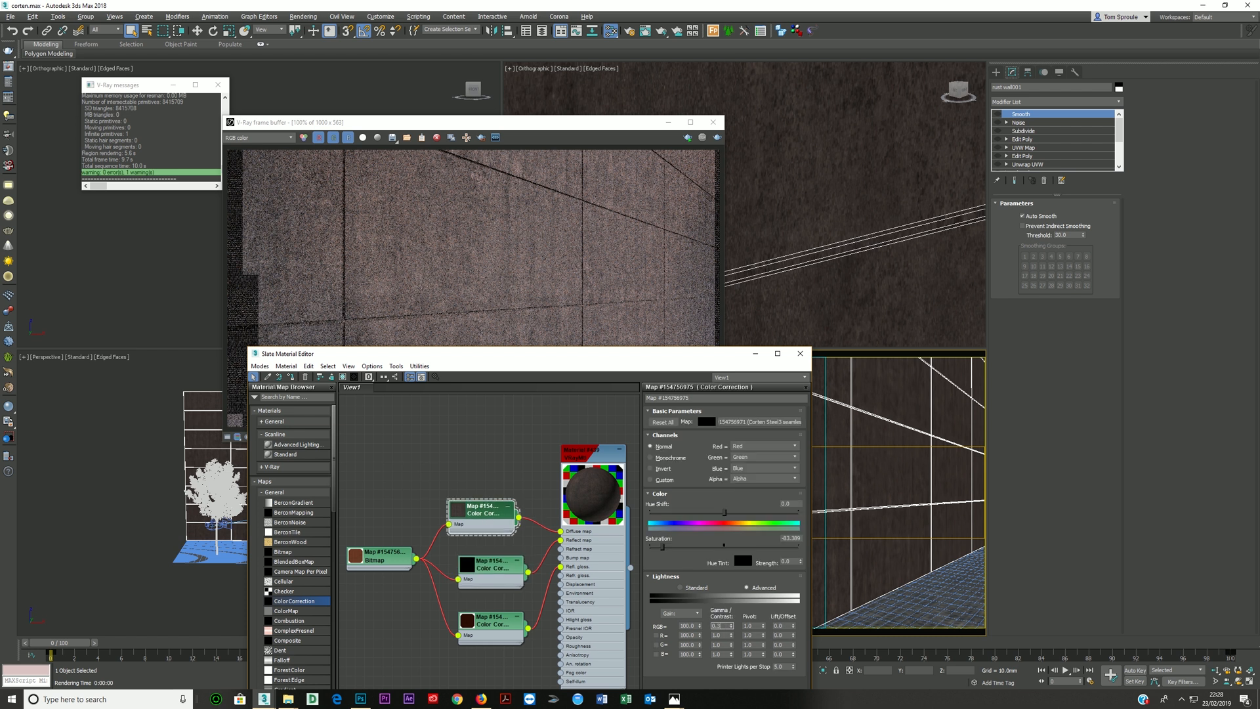
pyautogui.press('Return')
pyautogui.click(716, 140)
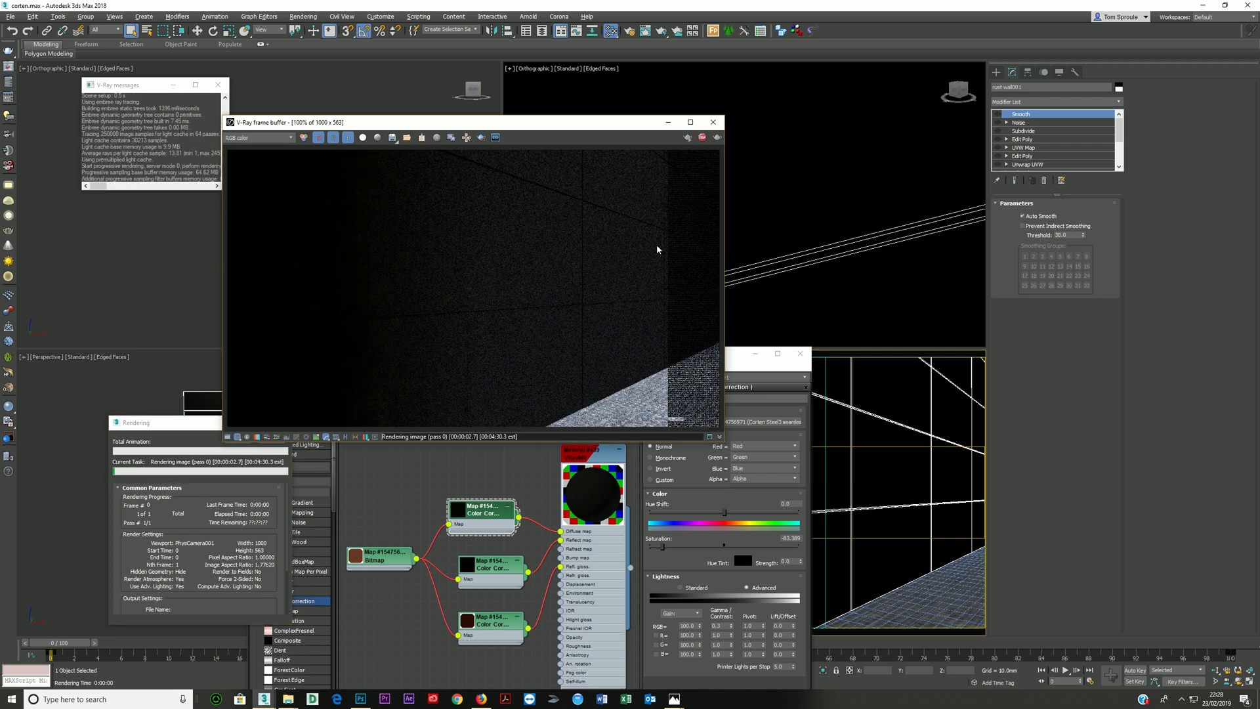
pyautogui.click(702, 138)
# - Raise the RGB gamma to 1.0 on the reflection Color Correction and to 0.8 on the diffuse one
pyautogui.click(492, 518)
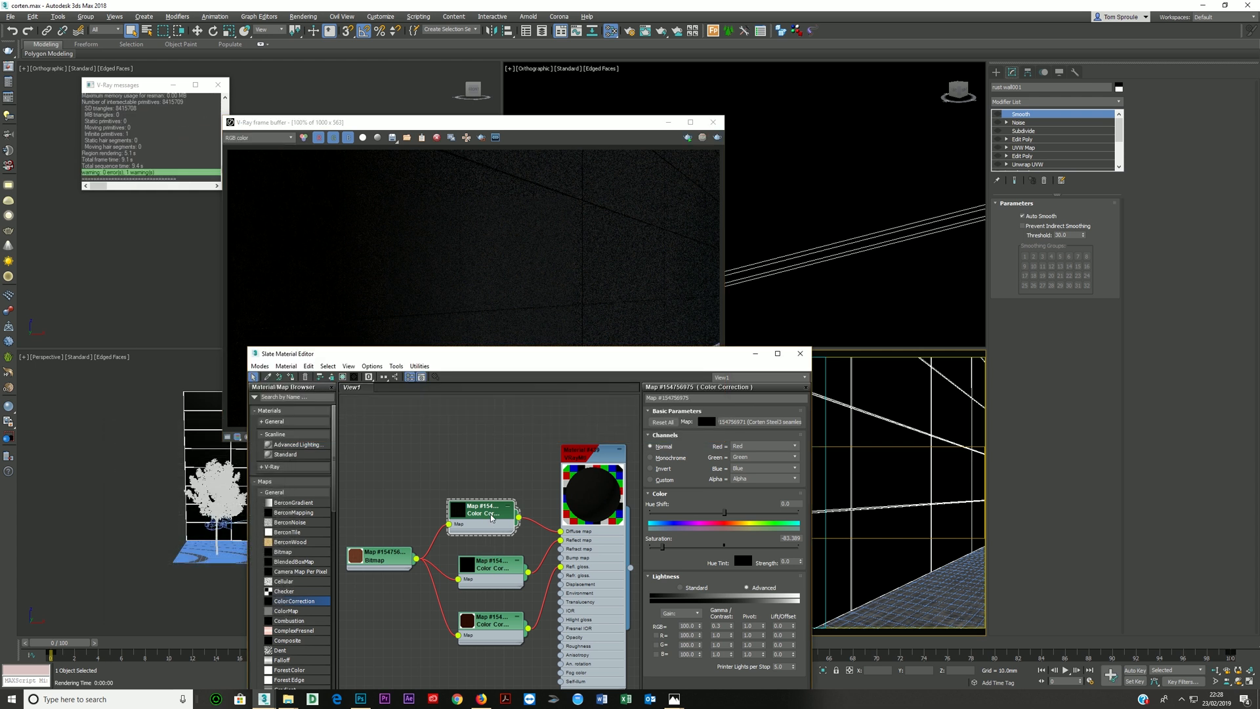
pyautogui.doubleClick(718, 625)
pyautogui.doubleClick(488, 569)
pyautogui.click(722, 627)
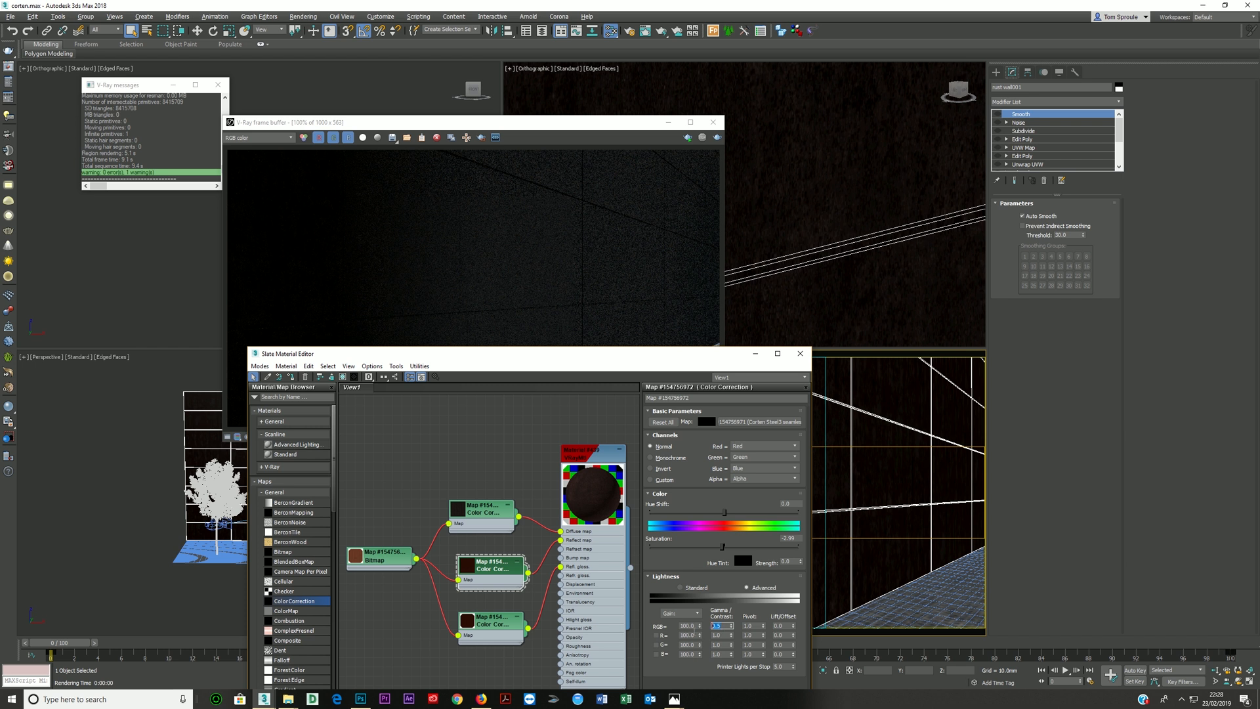
pyautogui.doubleClick(491, 520)
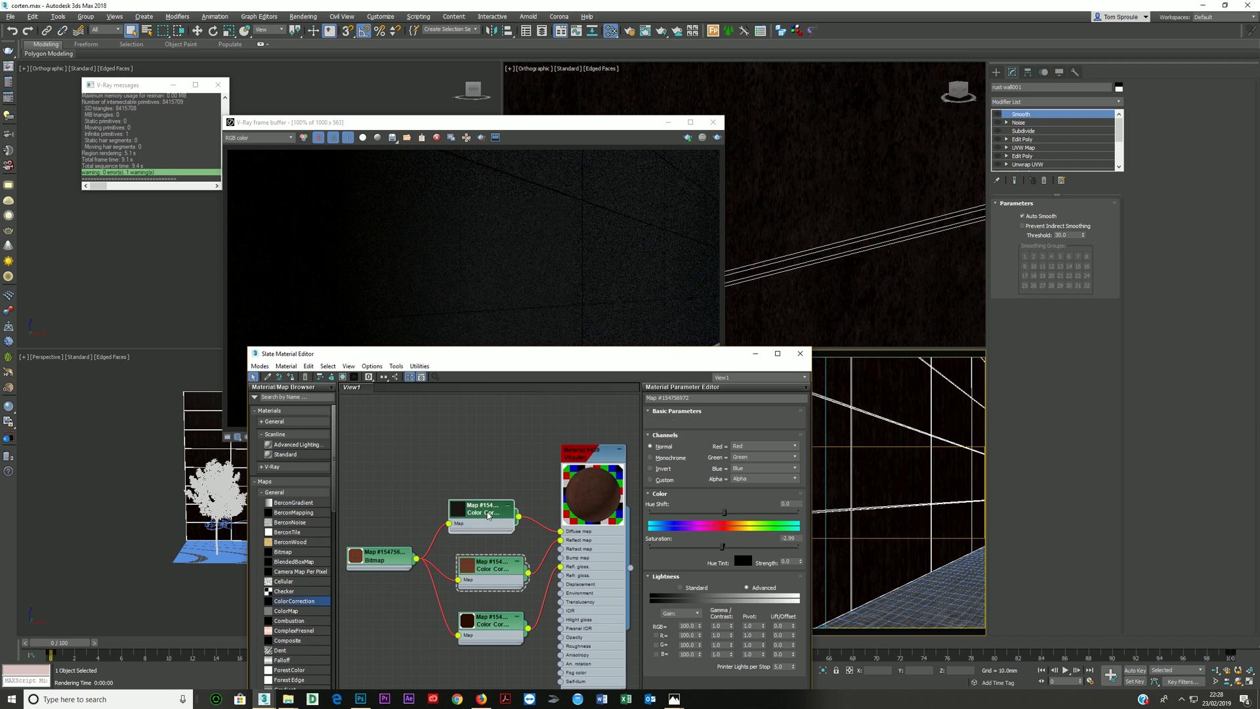
pyautogui.click(725, 625)
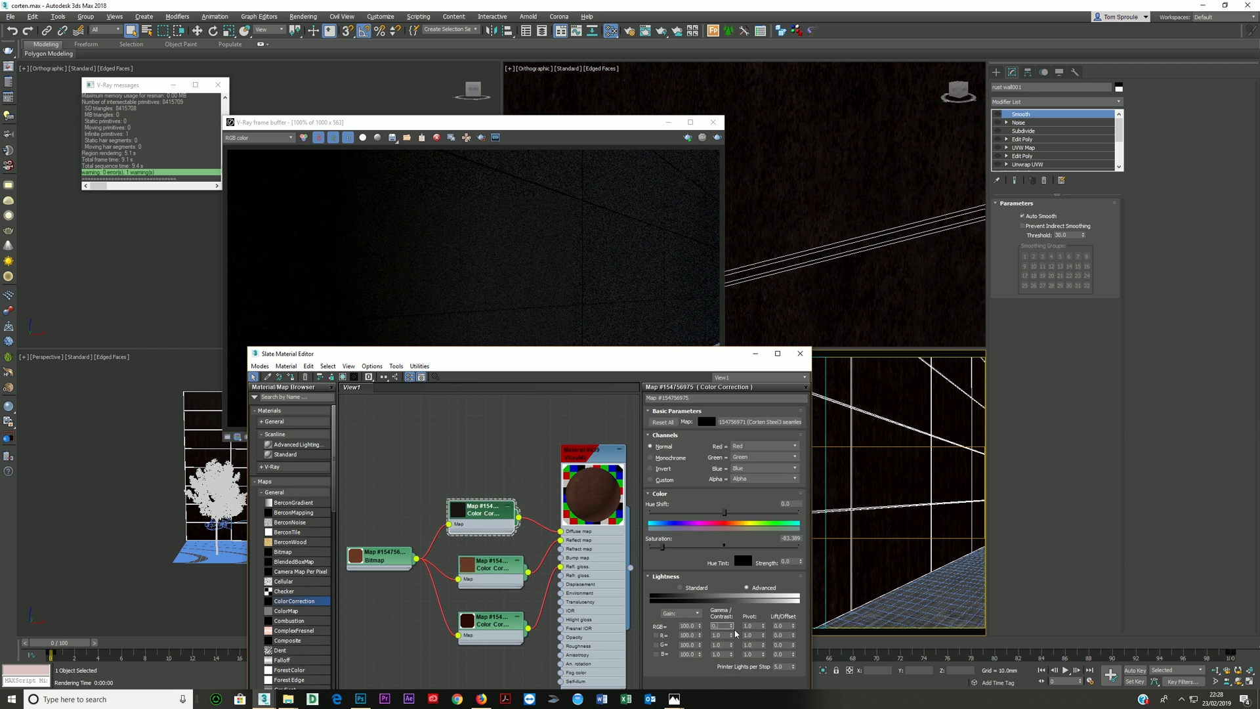
# - Set the reflection Color Correction's RGB gamma to 0.4 and render the corten wall
pyautogui.doubleClick(486, 576)
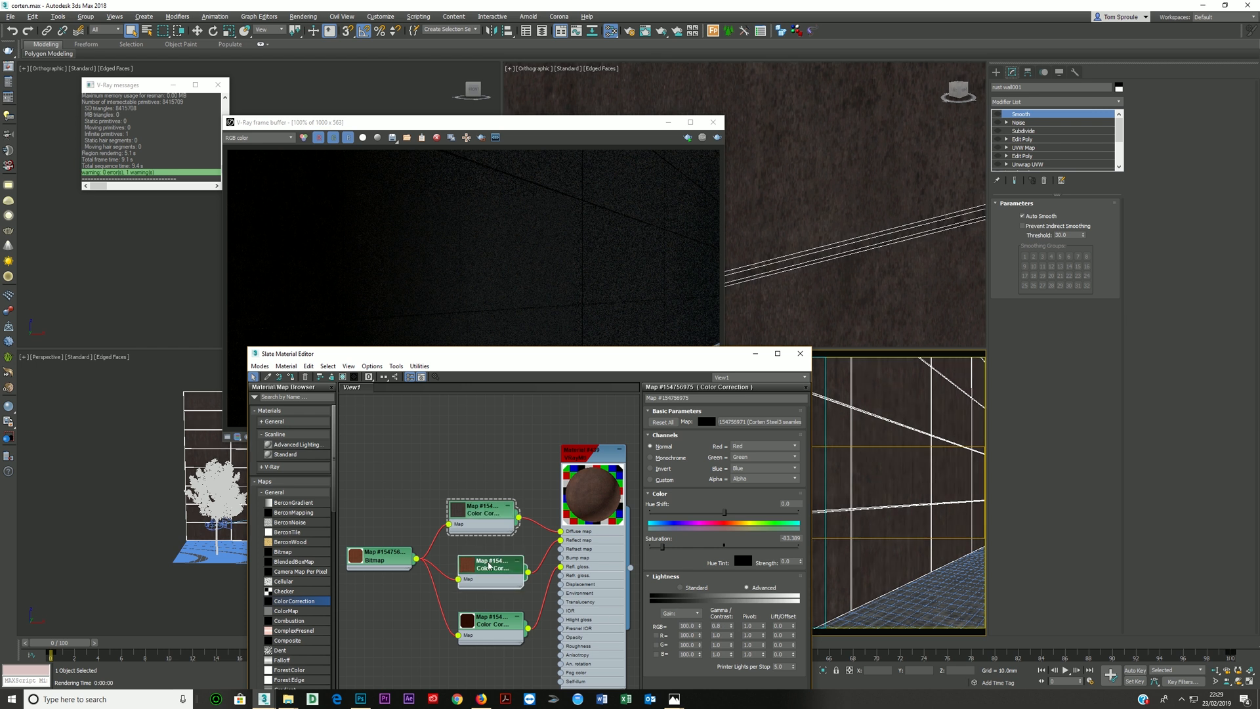
pyautogui.click(719, 626)
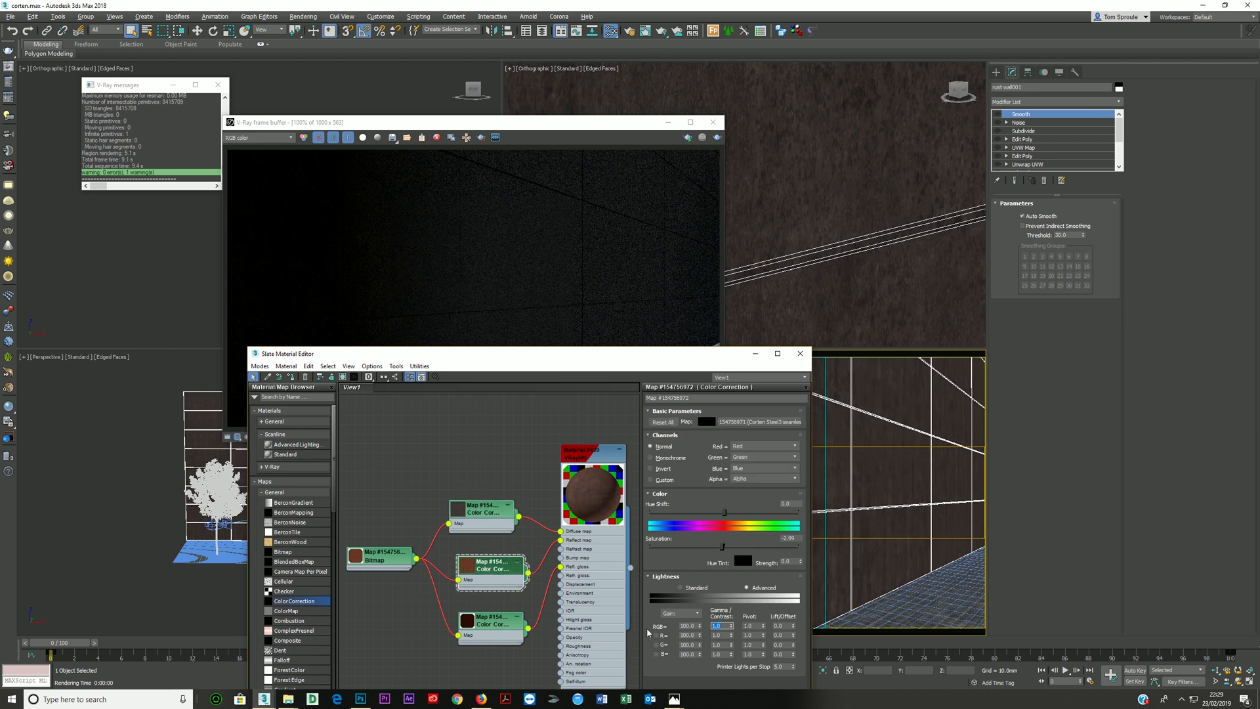
pyautogui.press('Return')
pyautogui.click(723, 626)
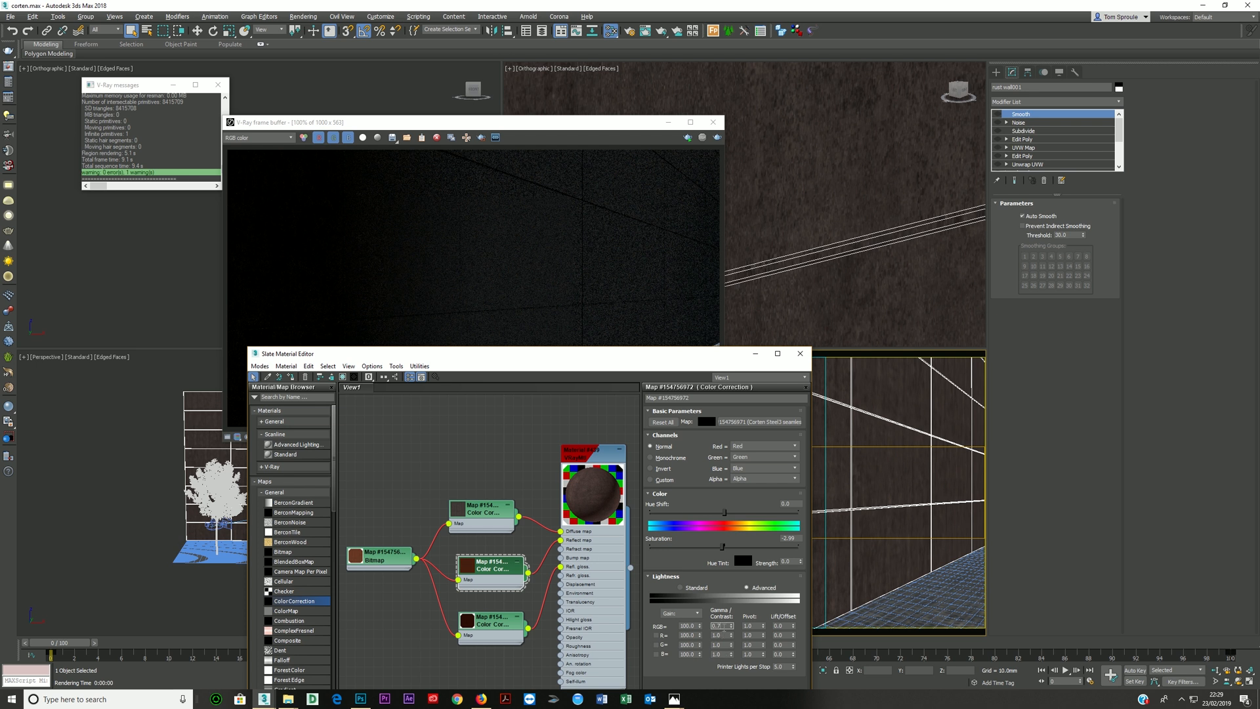
pyautogui.press('Return')
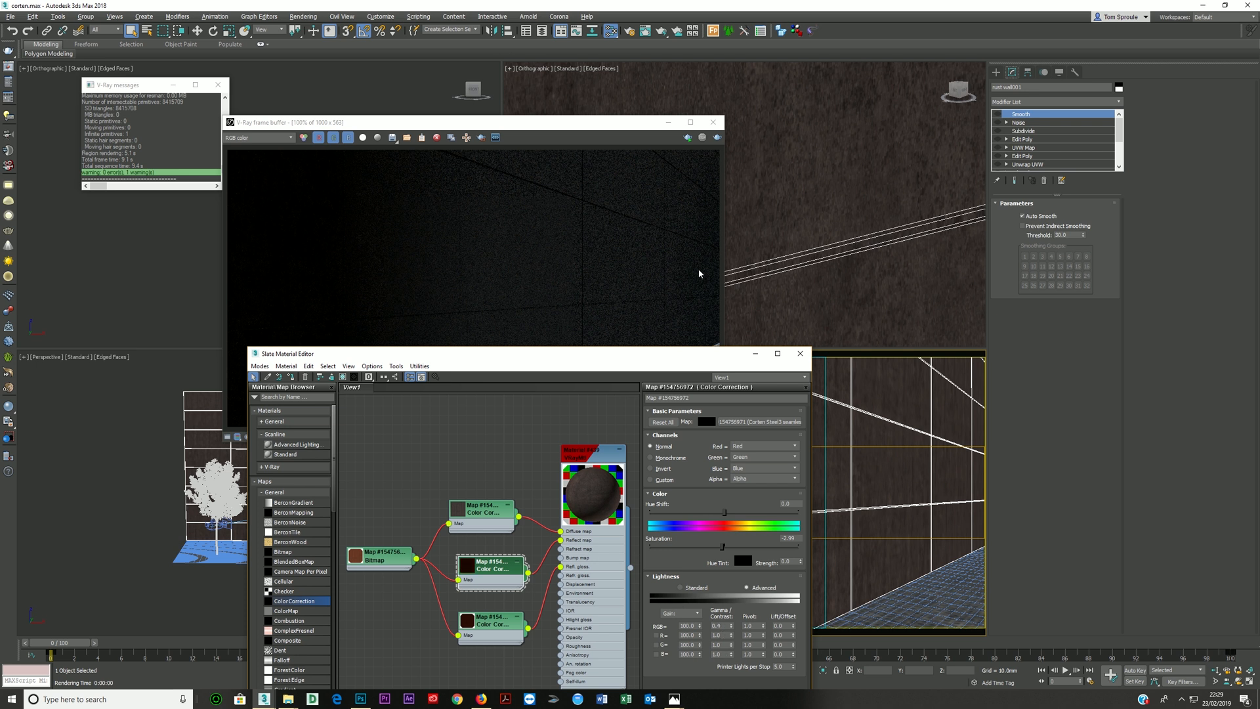
pyautogui.click(718, 138)
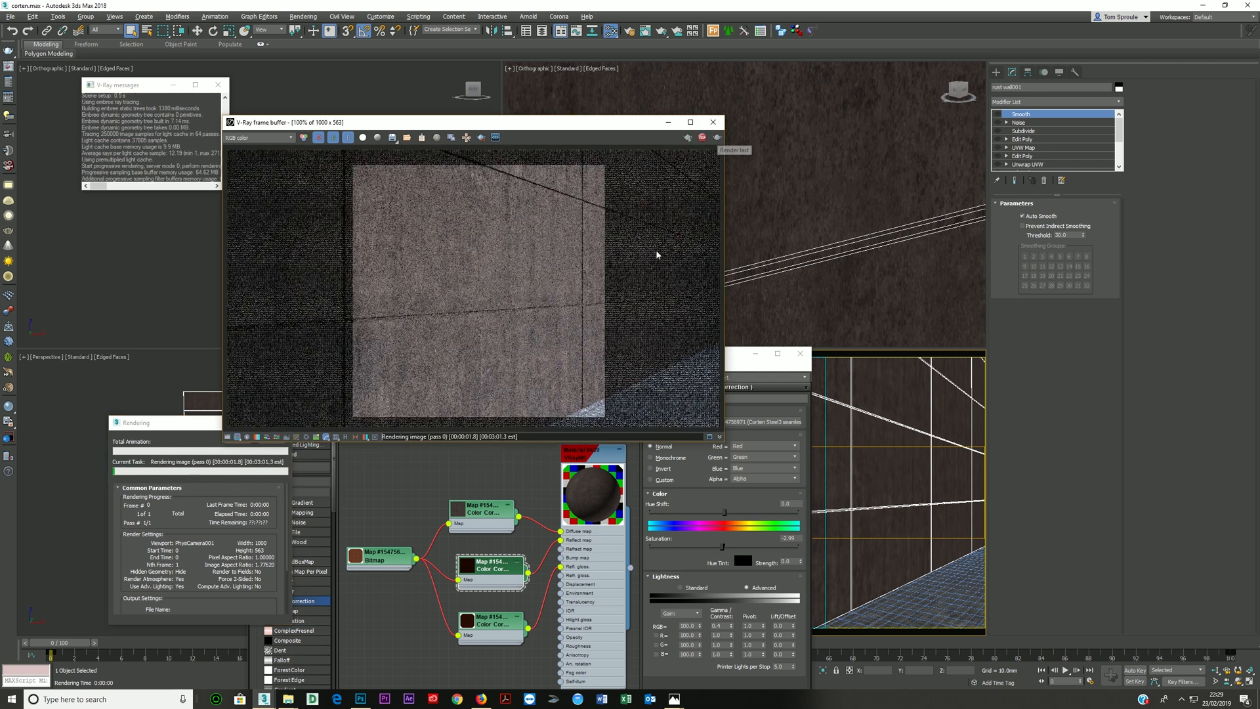
# - Set the diffuse Color Correction's RGB gamma to 0.4 and test-render the wall
pyautogui.click(486, 569)
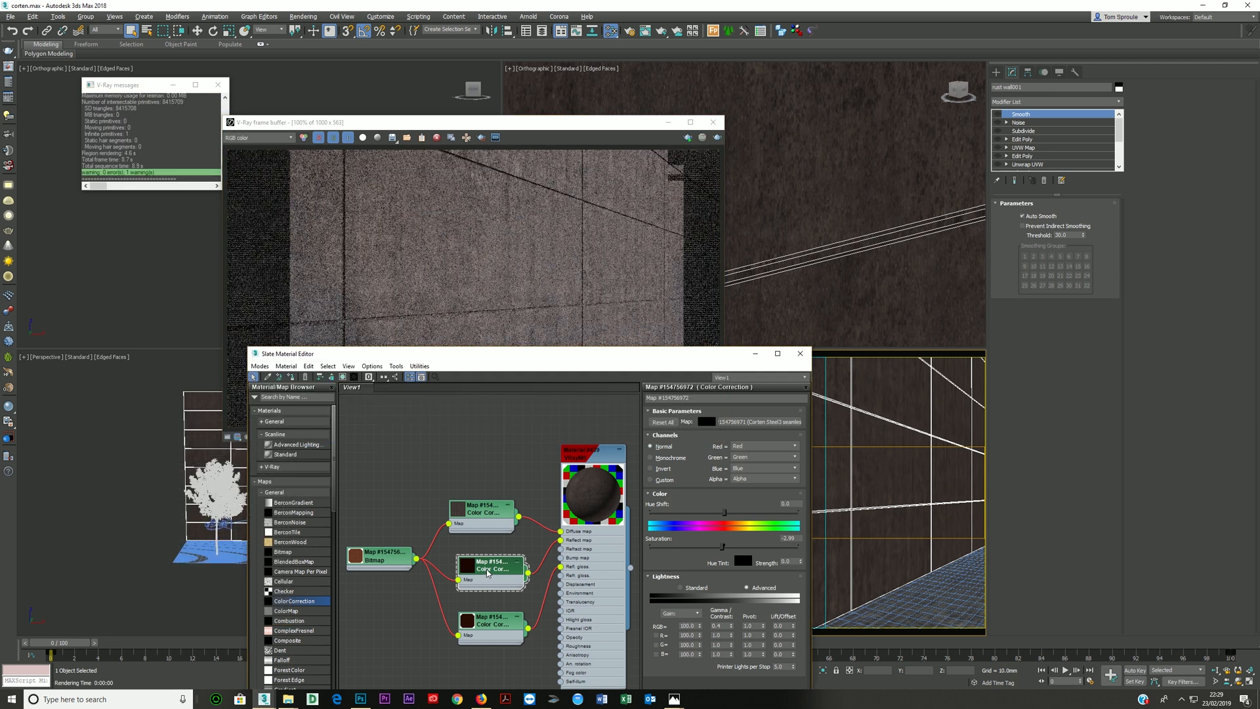
pyautogui.click(484, 519)
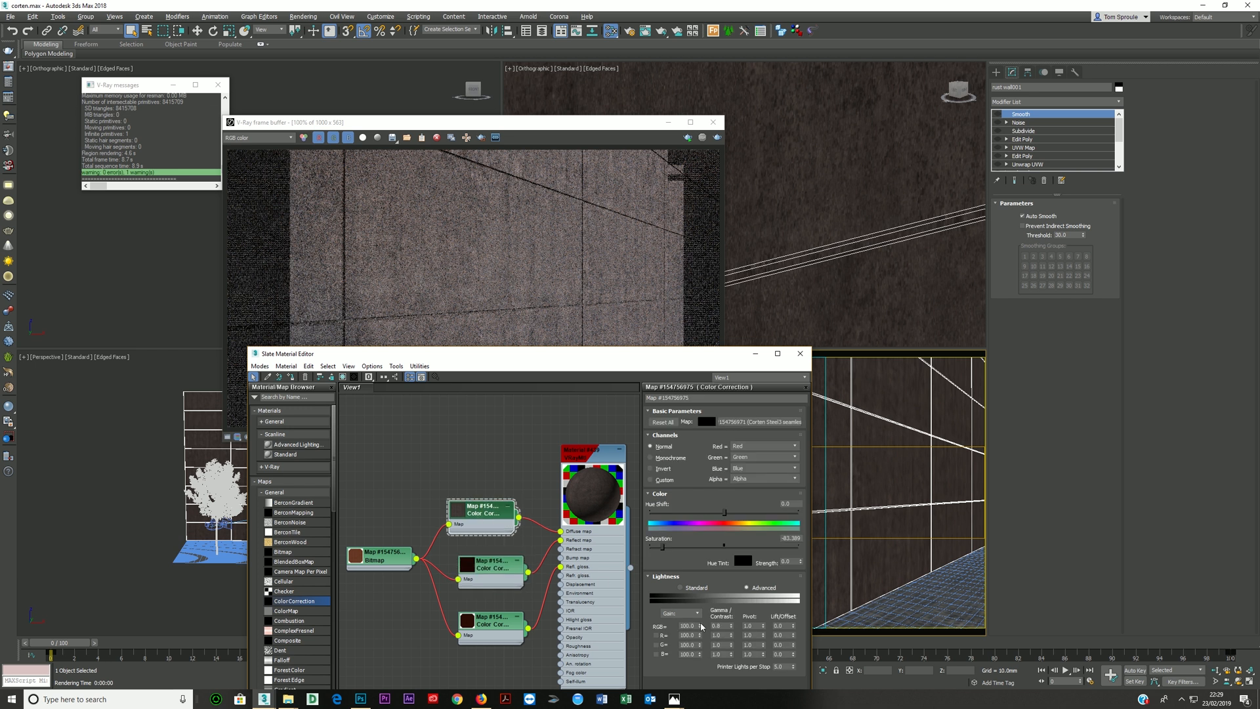
pyautogui.click(723, 626)
pyautogui.write('0.4')
pyautogui.press('Return')
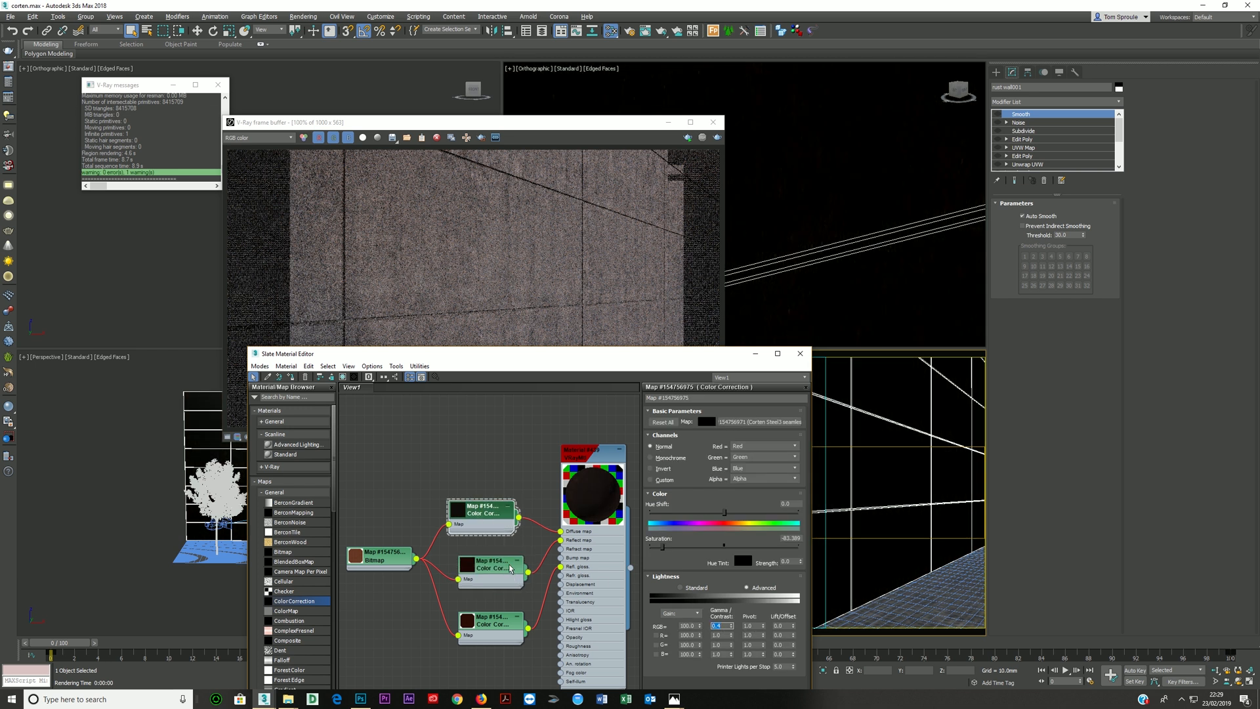
pyautogui.click(717, 137)
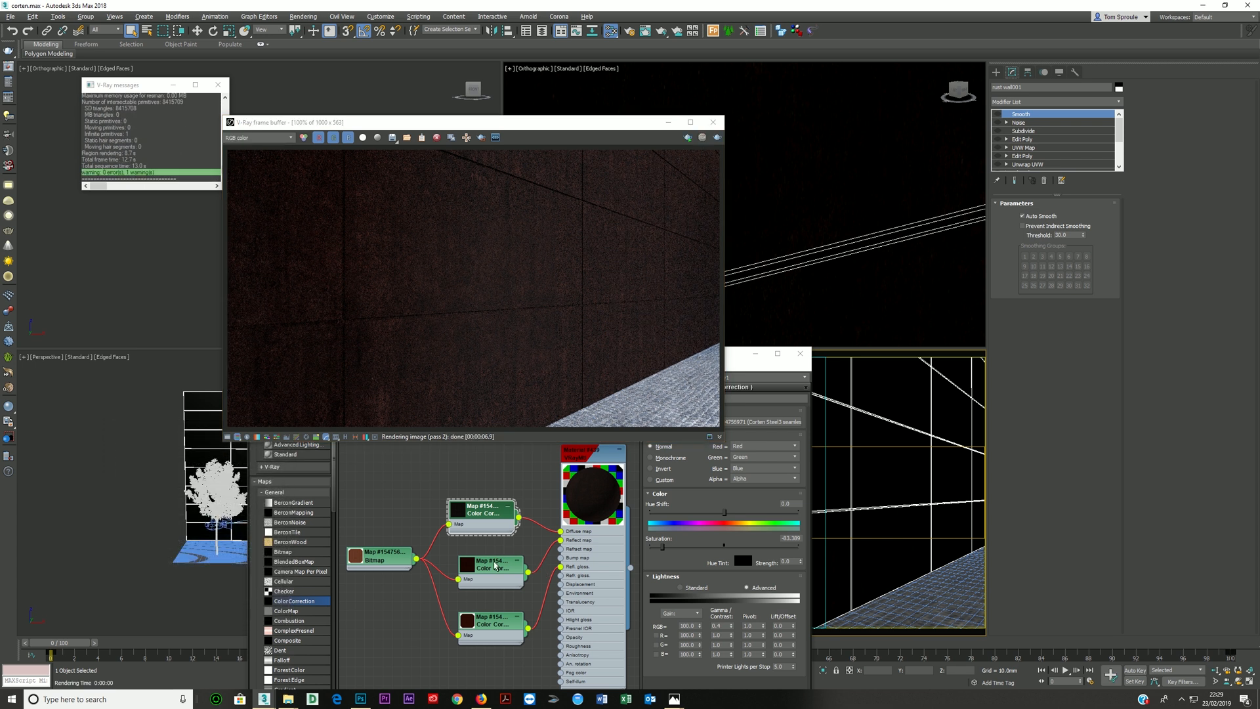
# - Reset the RGB gamma to 1.0 on the diffuse, reflection and glossiness Color Corrections and test-render the wall
pyautogui.click(494, 523)
pyautogui.rightClick(731, 628)
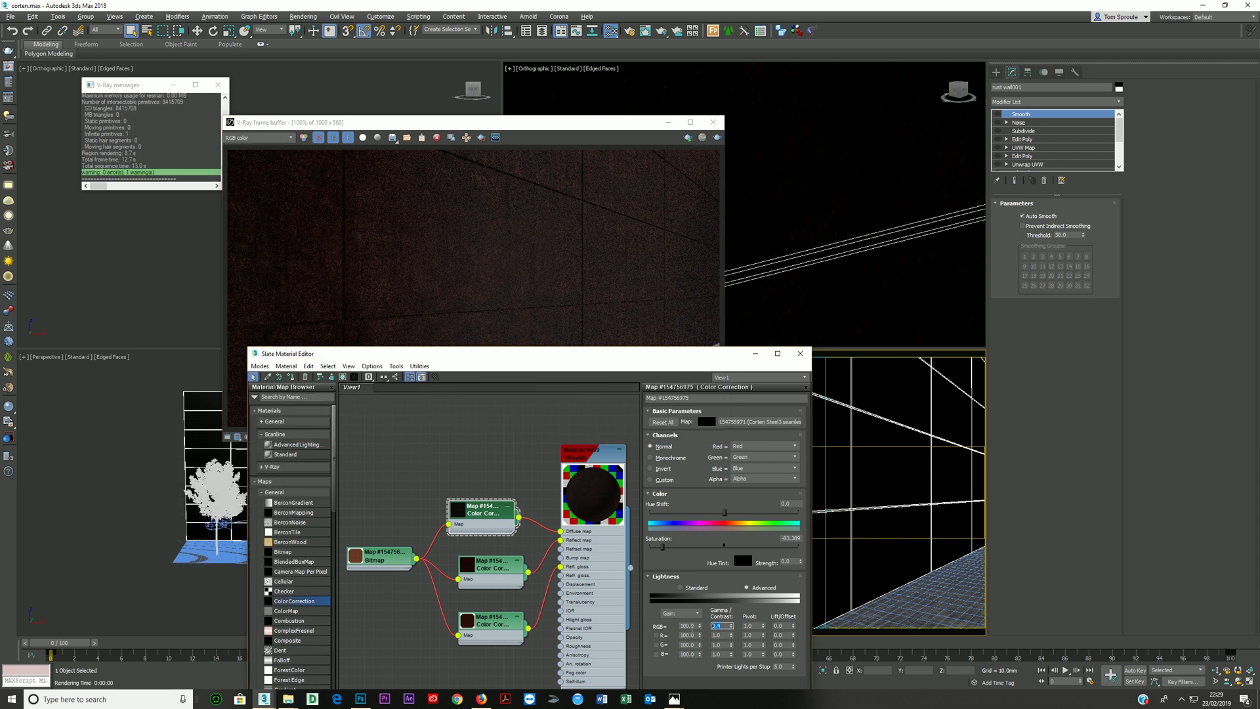
pyautogui.doubleClick(514, 570)
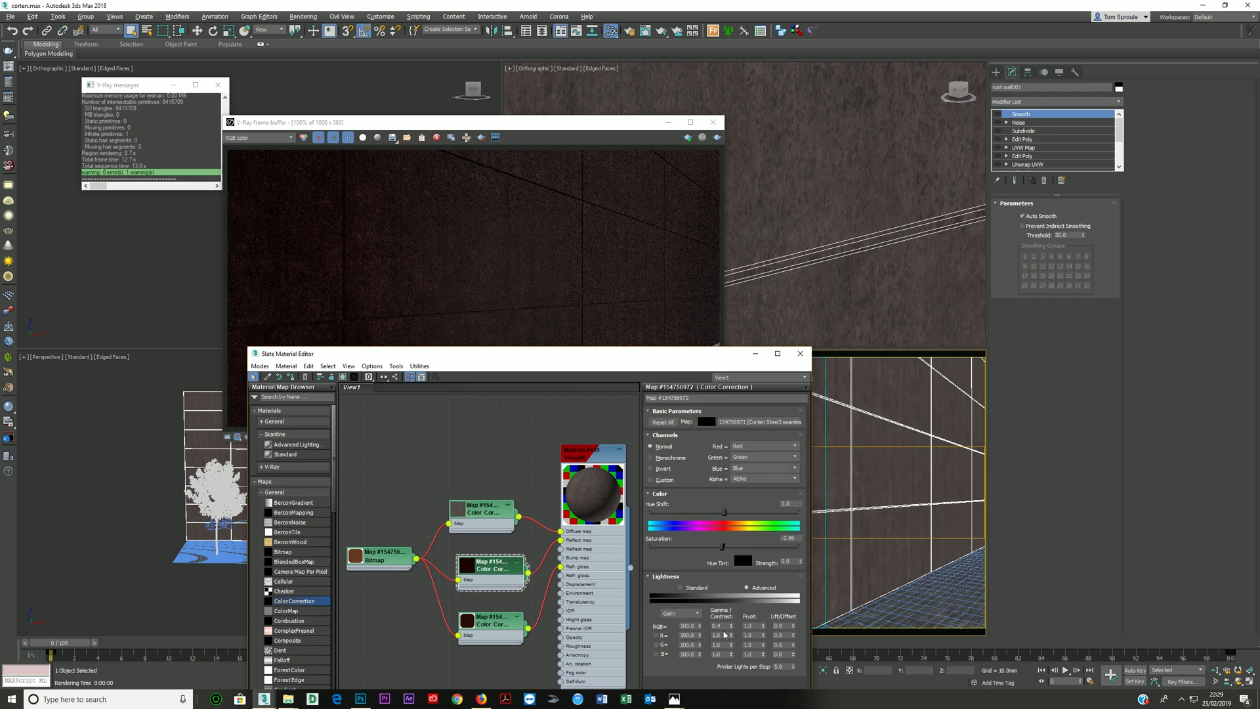
pyautogui.doubleClick(497, 622)
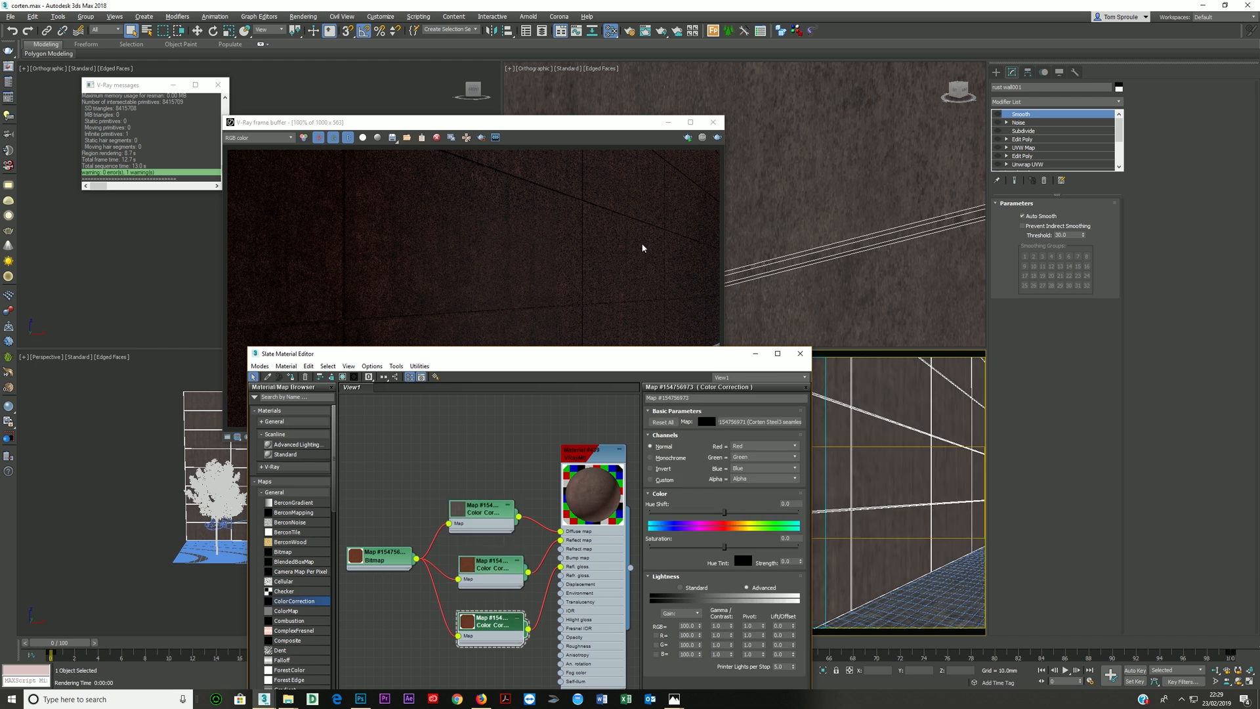
pyautogui.click(716, 138)
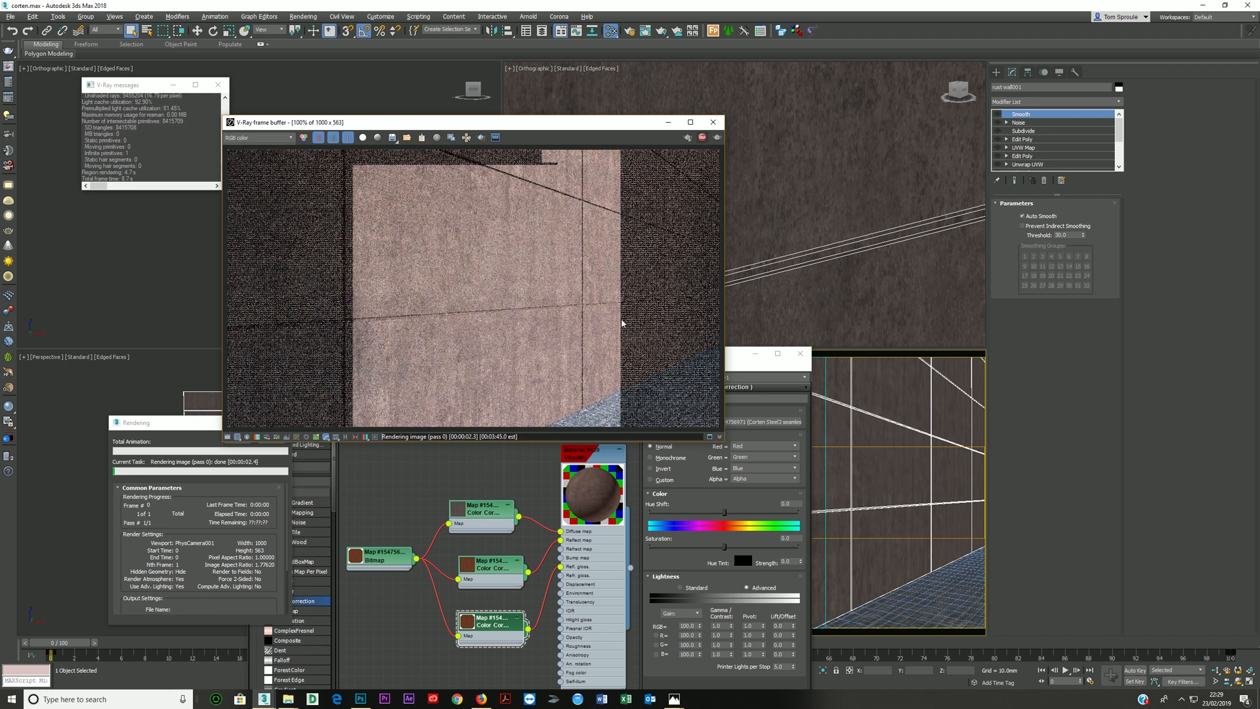
# - Reset the diffuse Color Correction's saturation, set the reflection one's to -24.917, and run a short test render
pyautogui.moveTo(481, 524); pyautogui.dragTo(491, 495)
pyautogui.moveTo(725, 546); pyautogui.dragTo(723, 546)
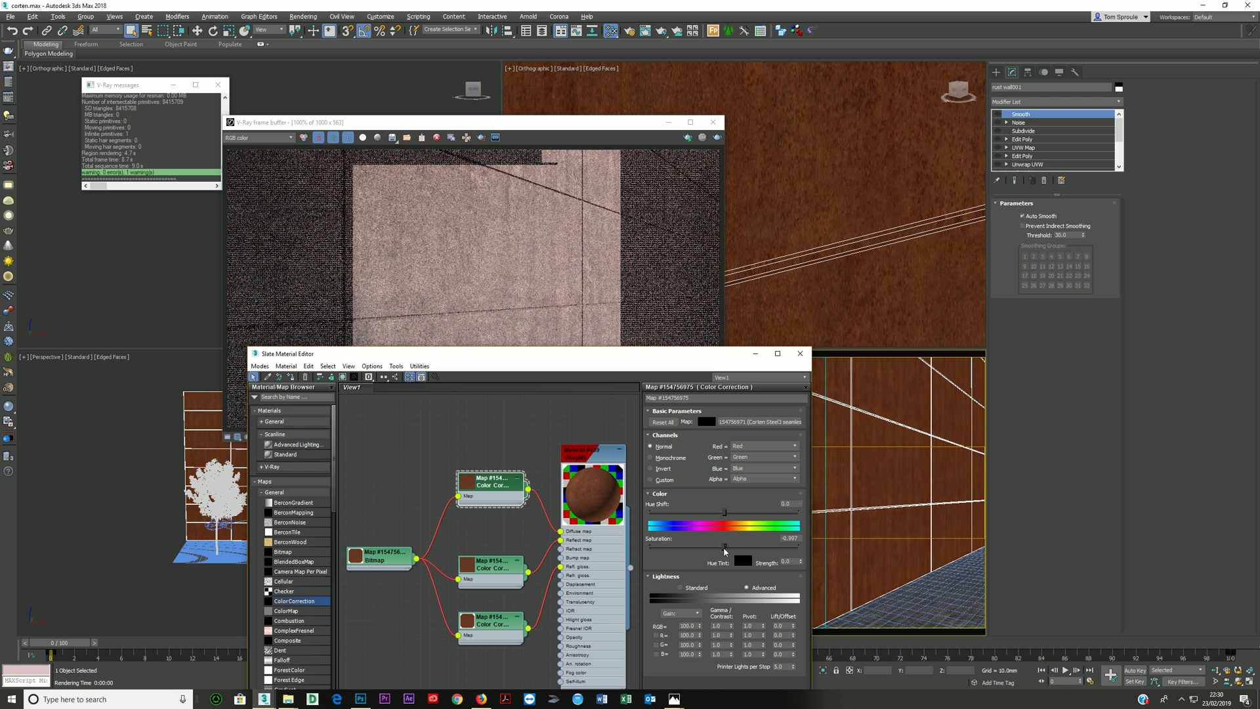
pyautogui.rightClick(801, 538)
pyautogui.click(518, 584)
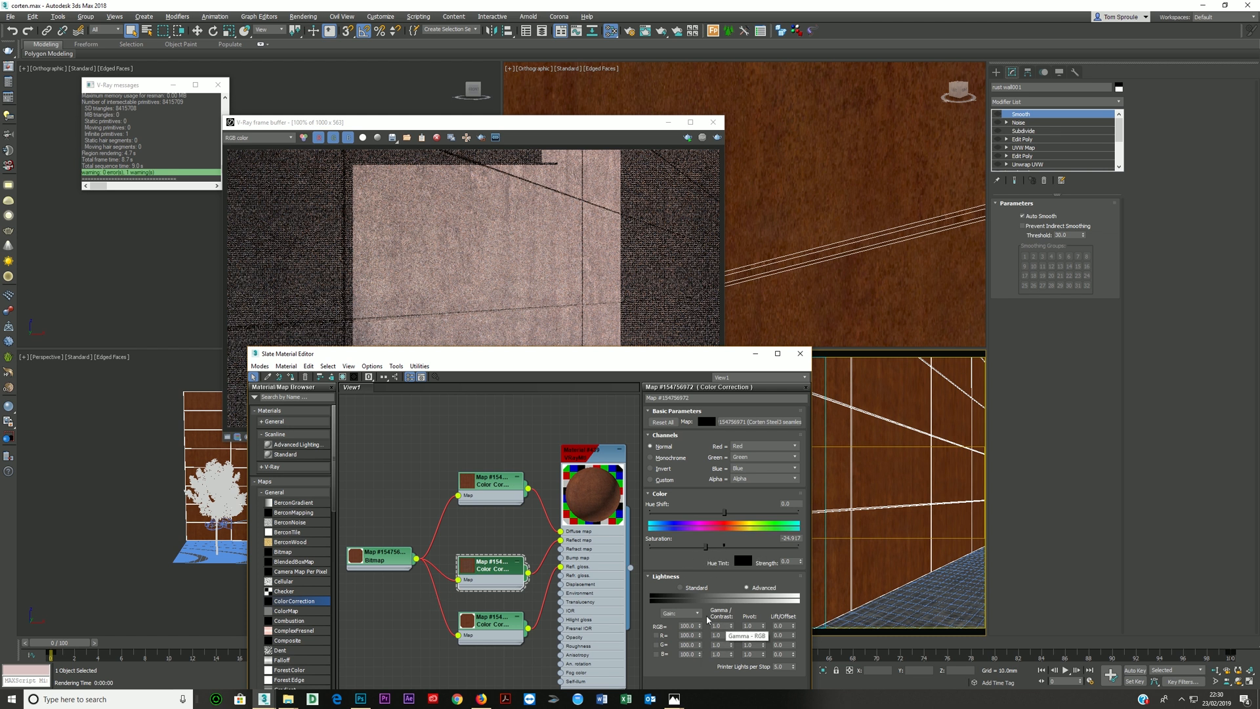
pyautogui.click(702, 138)
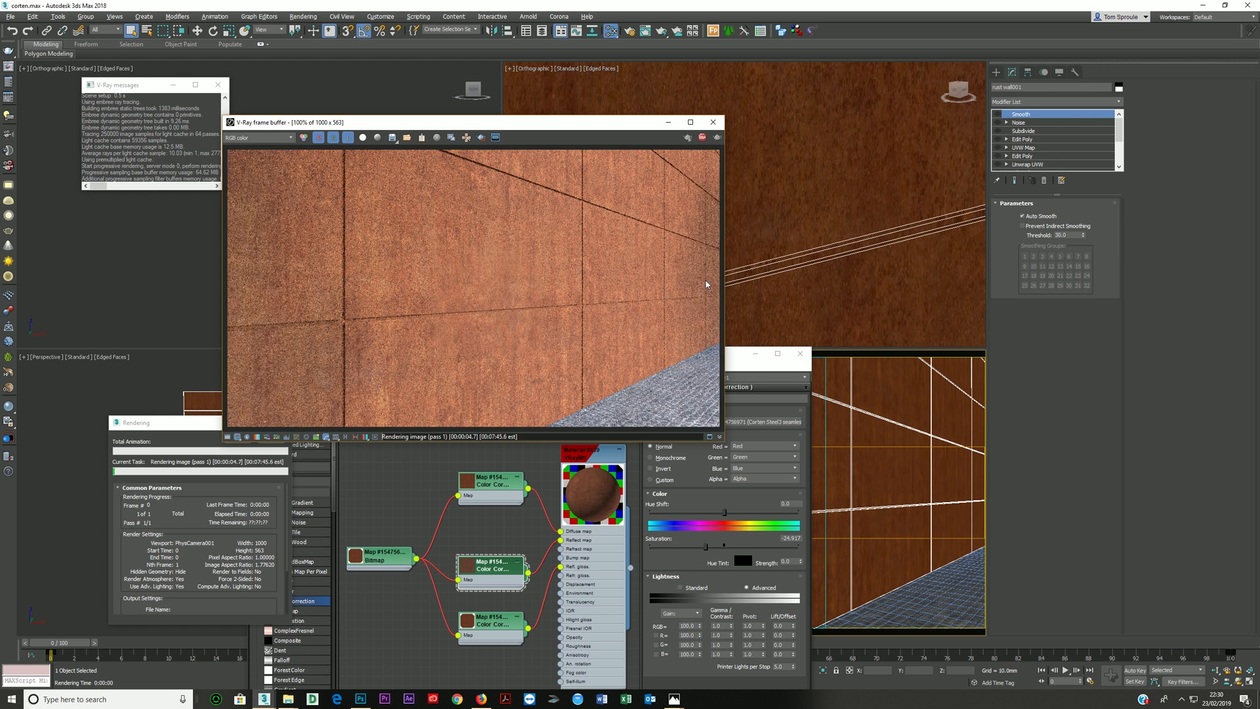
pyautogui.click(702, 137)
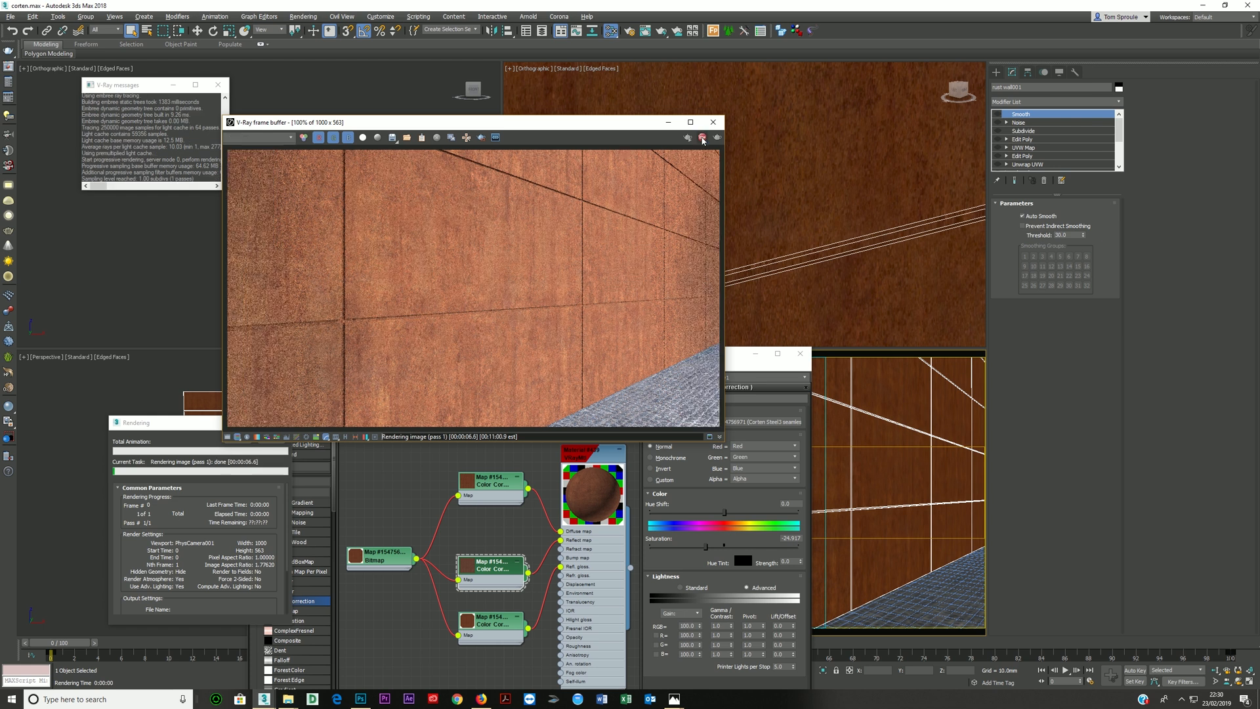
# - Close the render frame buffer and rearrange the Color Correction nodes in the material graph
pyautogui.click(713, 122)
pyautogui.scroll(-1, 473, 565)
pyautogui.moveTo(473, 564); pyautogui.dragTo(459, 499, button='middle')
pyautogui.moveTo(481, 505); pyautogui.dragTo(471, 488)
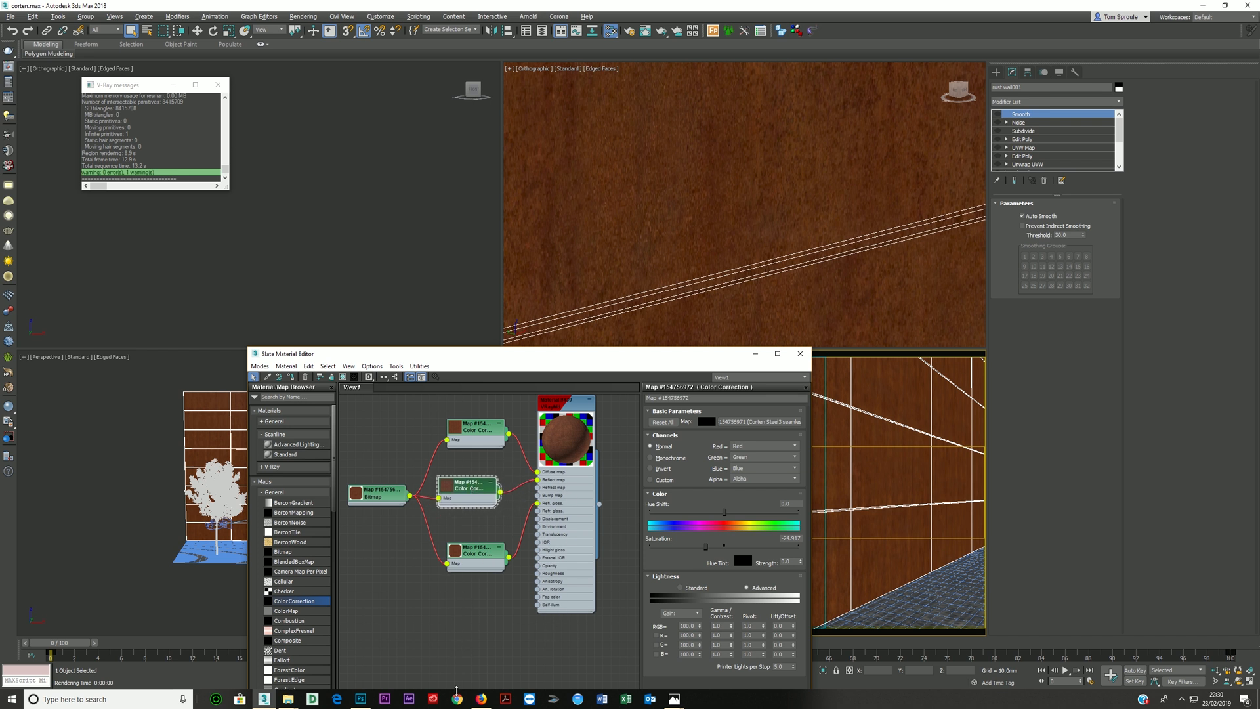
# - Switch to File Explorer, open the maps folder of the 056 corten rust project, and examine the old texture images
pyautogui.click(289, 700)
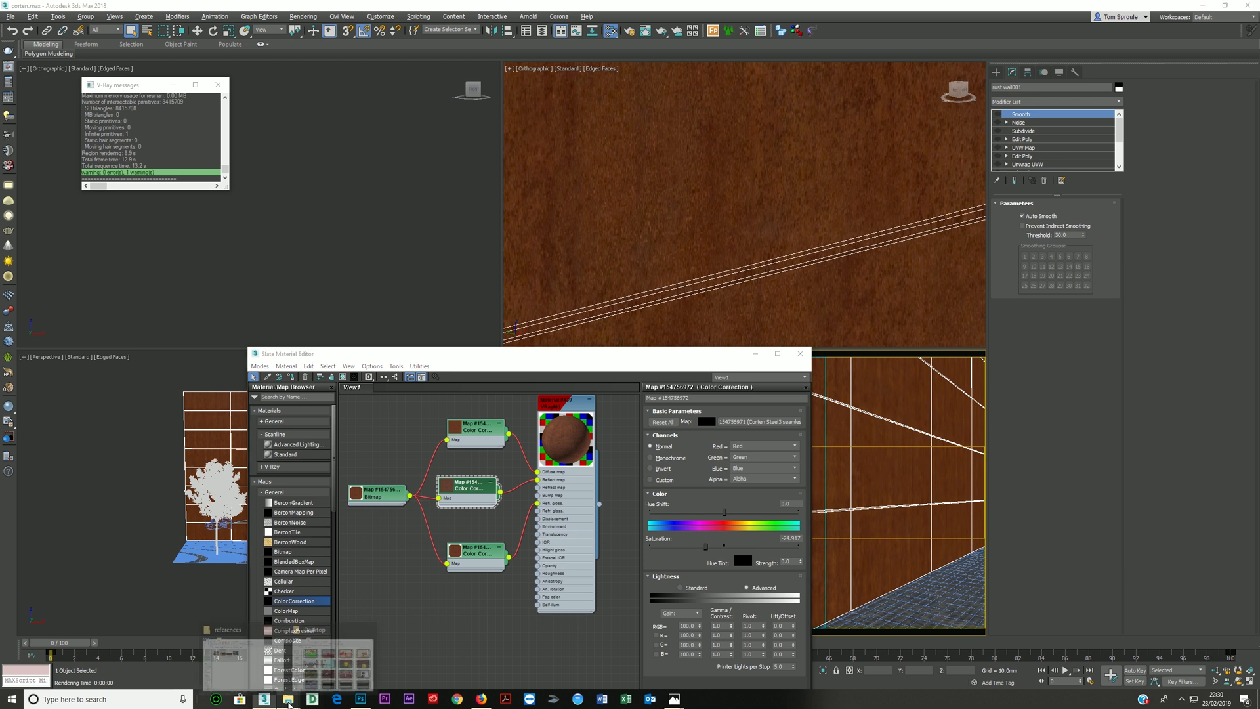
pyautogui.click(331, 656)
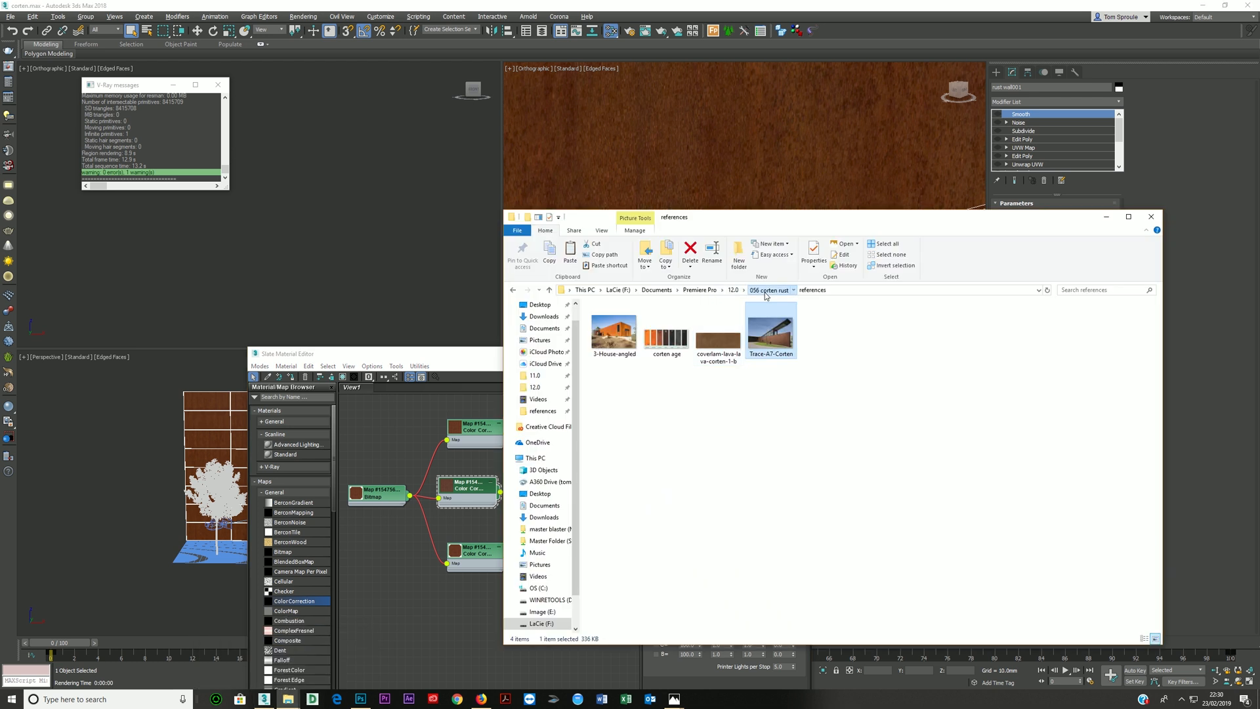
pyautogui.click(767, 290)
pyautogui.doubleClick(608, 329)
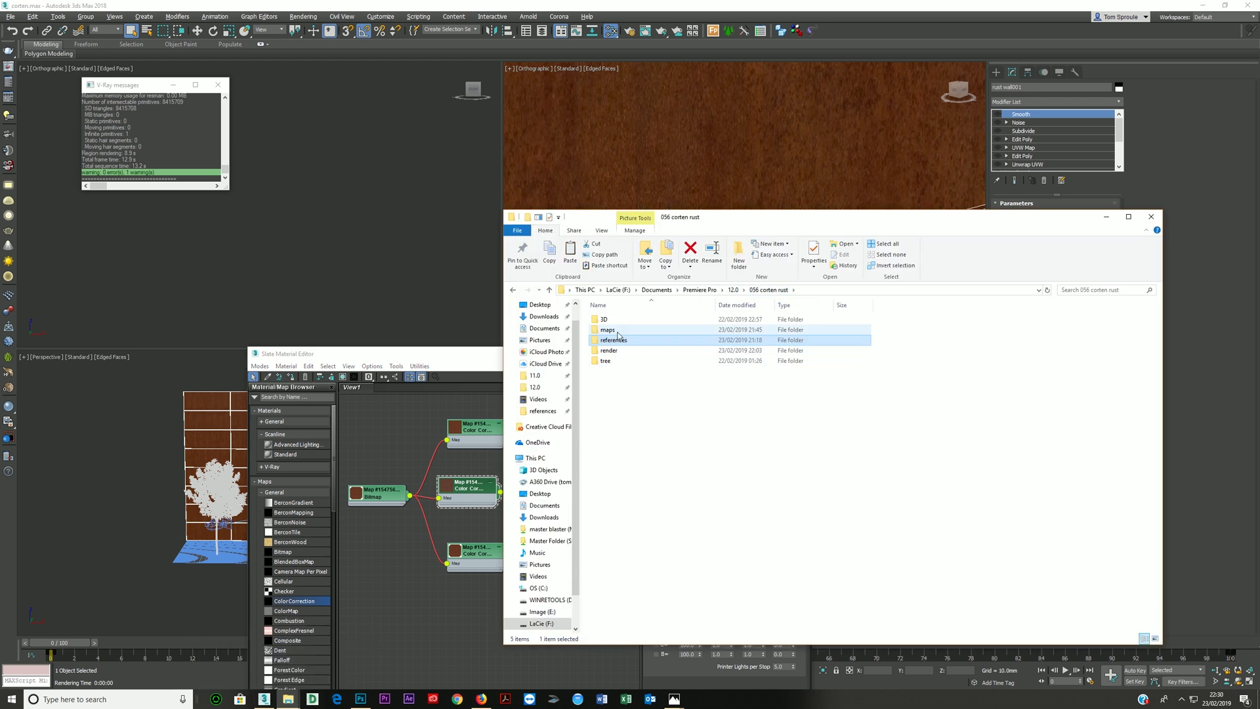
pyautogui.doubleClick(830, 346)
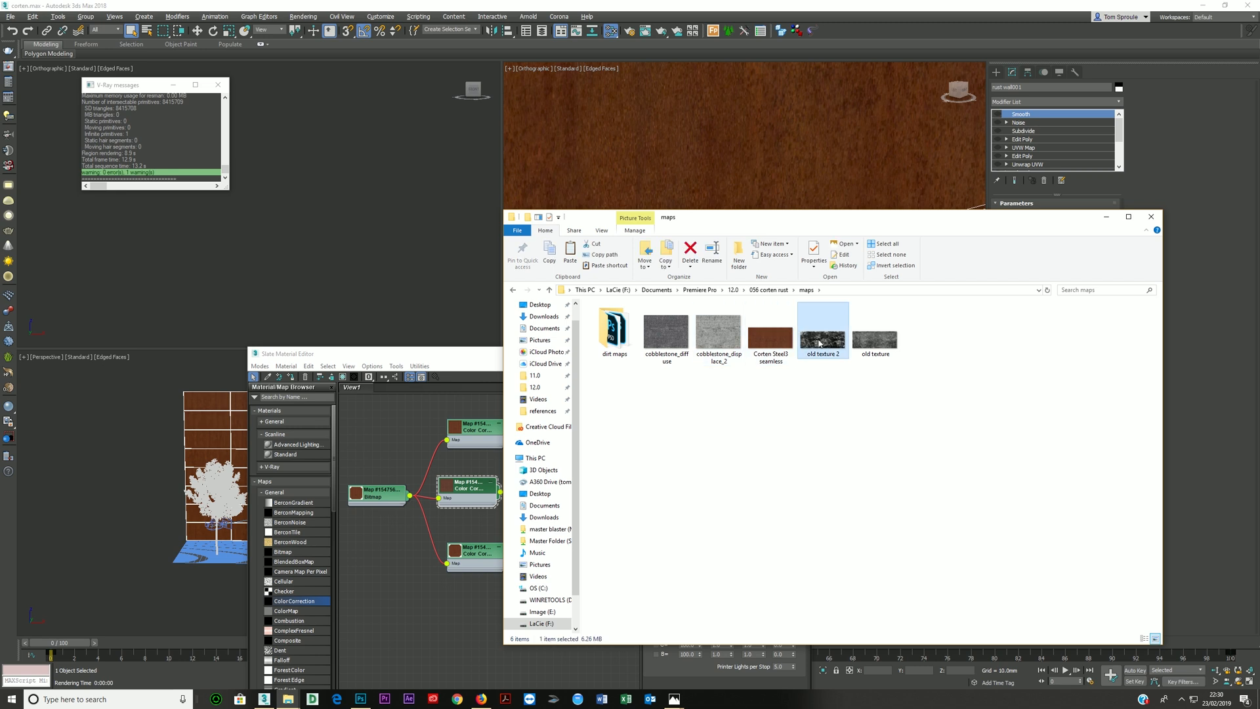
pyautogui.press('Right')
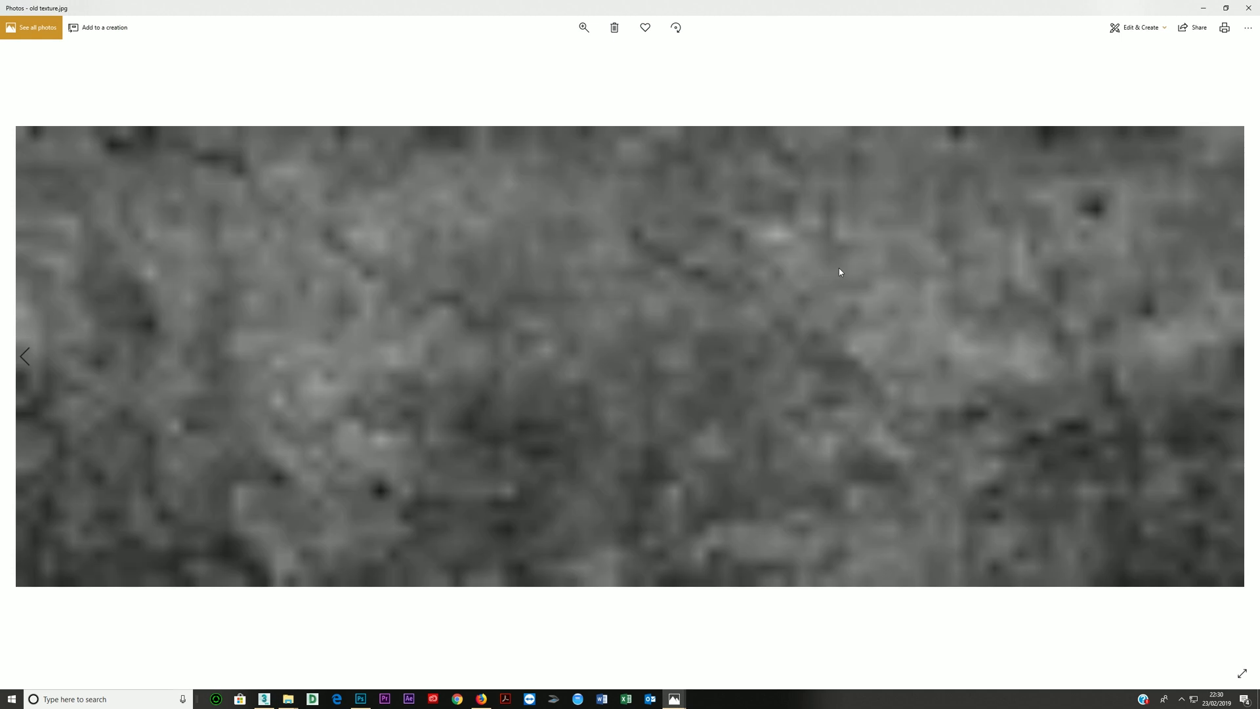
pyautogui.click(1248, 7)
pyautogui.doubleClick(876, 340)
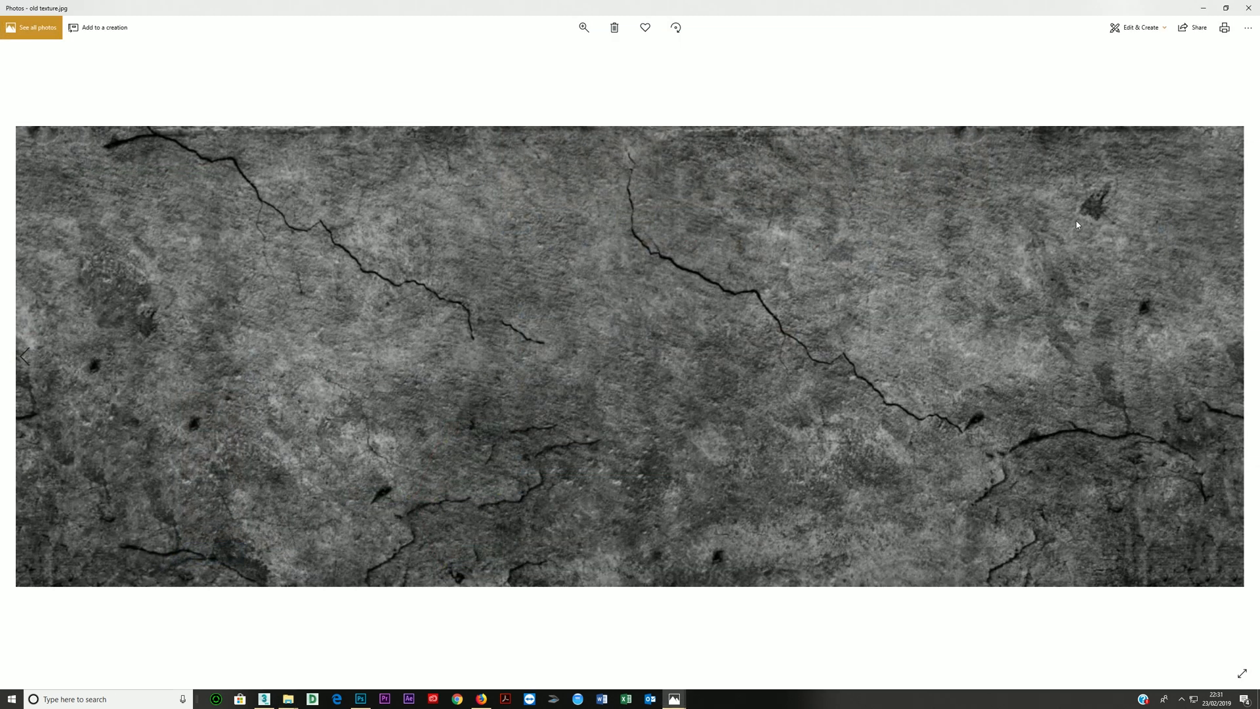
pyautogui.click(1248, 8)
# - Bring the old texture 2 image into the material graph and reconnect the glossiness Color Correction to the material's Refl. gloss slot
pyautogui.click(813, 353)
pyautogui.moveTo(814, 352); pyautogui.dragTo(540, 511)
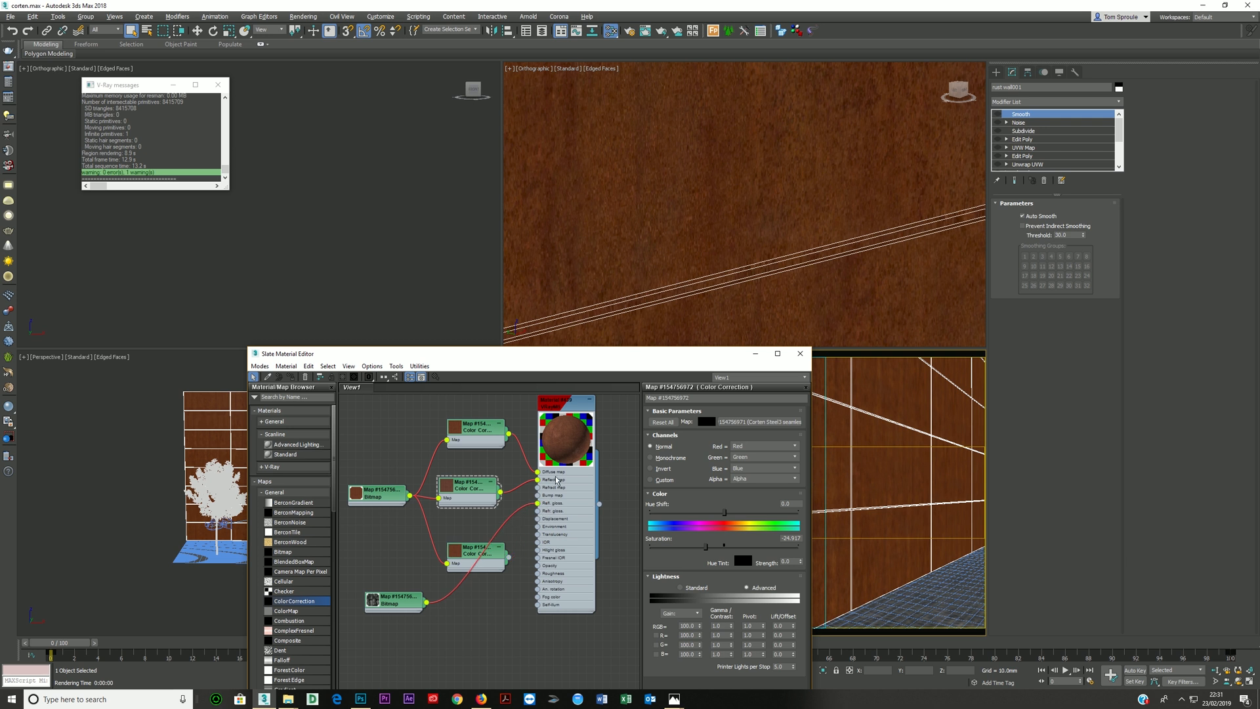
pyautogui.scroll(3, 556, 480)
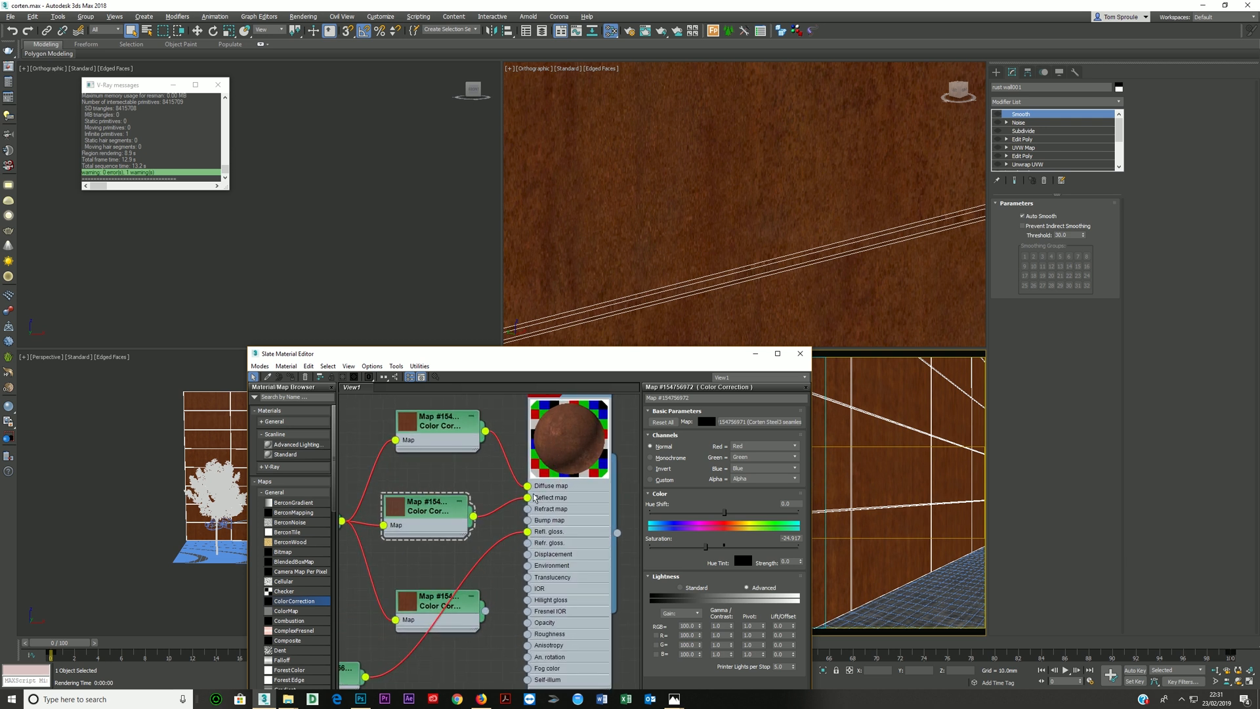
pyautogui.moveTo(485, 610); pyautogui.dragTo(529, 531)
# - Insert a Composite map before the Refl. gloss slot, with the glossiness Color Correction feeding its Layer 1
pyautogui.scroll(-1, 486, 546)
pyautogui.moveTo(485, 546); pyautogui.dragTo(497, 504, button='middle')
pyautogui.moveTo(367, 607); pyautogui.dragTo(438, 627)
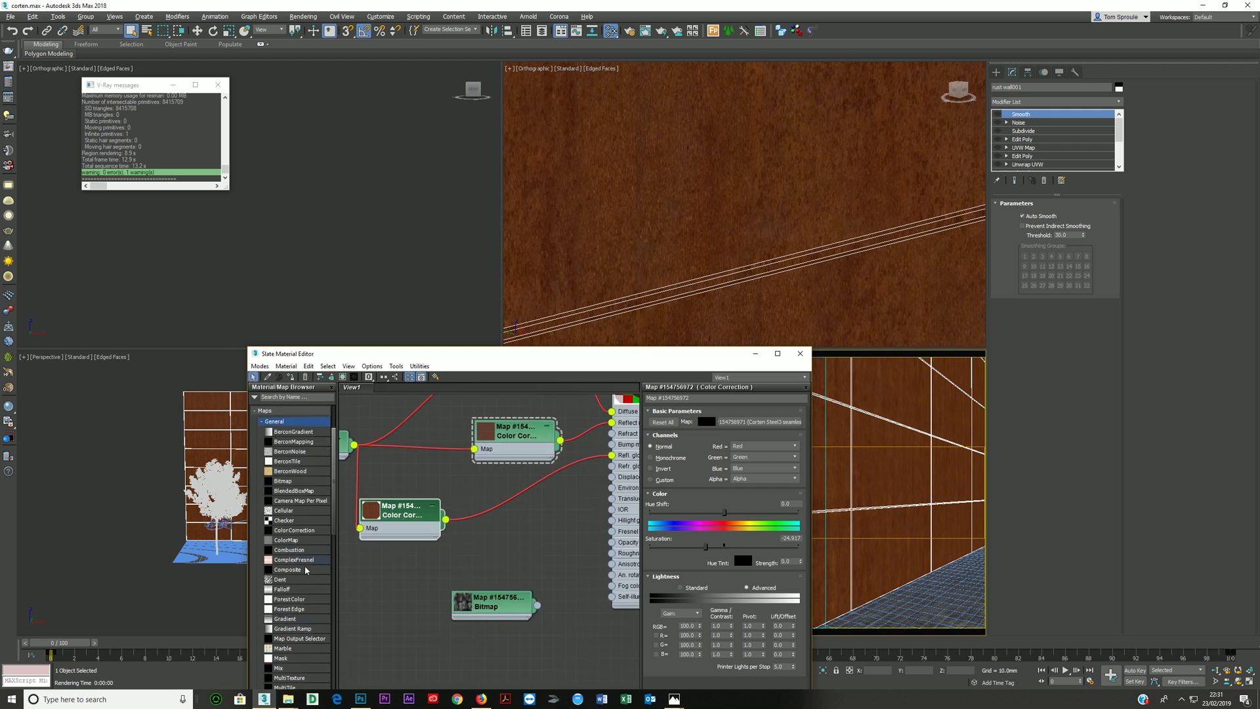
pyautogui.click(295, 571)
pyautogui.moveTo(502, 511); pyautogui.dragTo(515, 496)
pyautogui.click(536, 514)
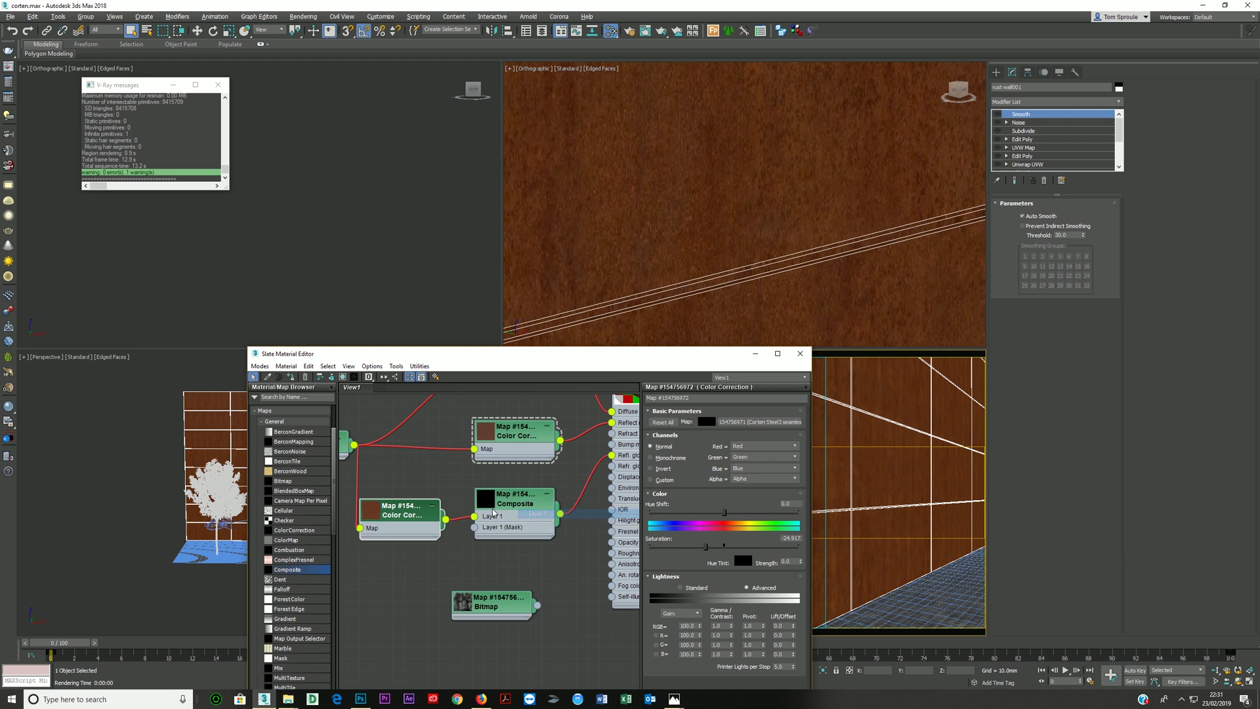
# - Add a second layer to the Composite map and connect the old texture 2 bitmap to it
pyautogui.moveTo(418, 516); pyautogui.dragTo(385, 516)
pyautogui.scroll(-1, 438, 496)
pyautogui.moveTo(452, 493); pyautogui.dragTo(402, 502, button='middle')
pyautogui.scroll(-1, 433, 482)
pyautogui.scroll(-1, 402, 502)
pyautogui.moveTo(565, 508); pyautogui.dragTo(579, 516)
pyautogui.click(532, 546)
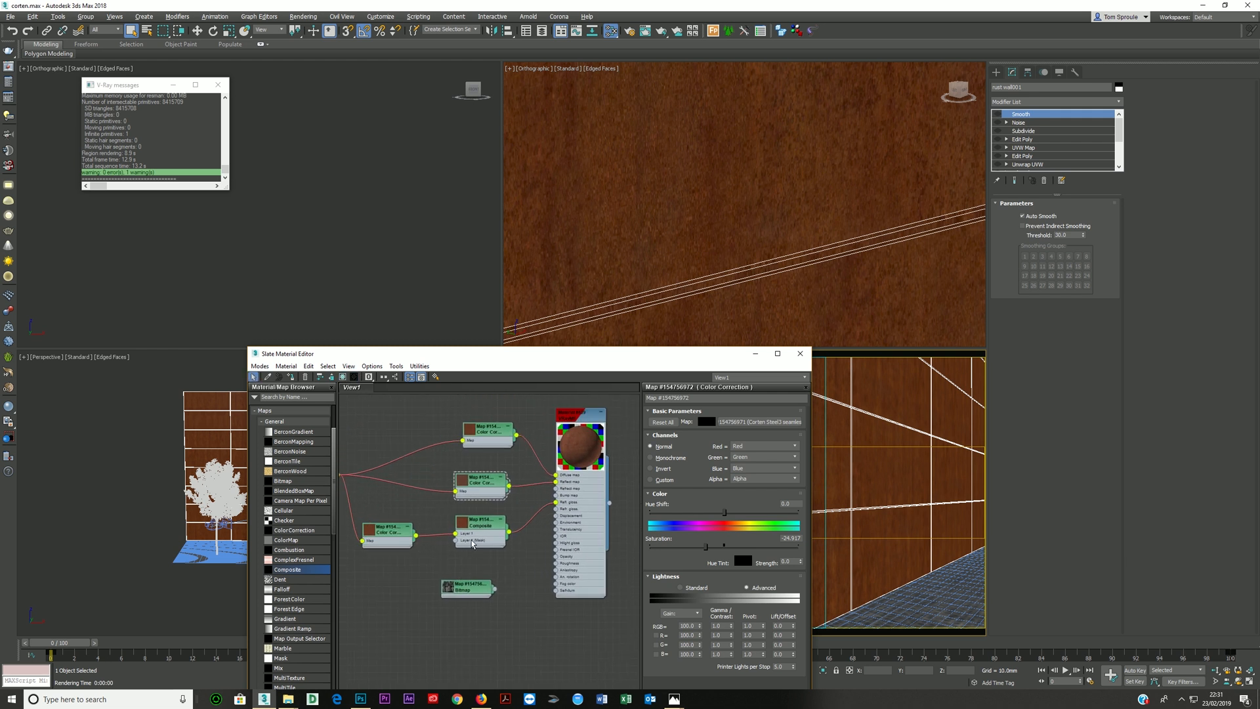
pyautogui.doubleClick(490, 534)
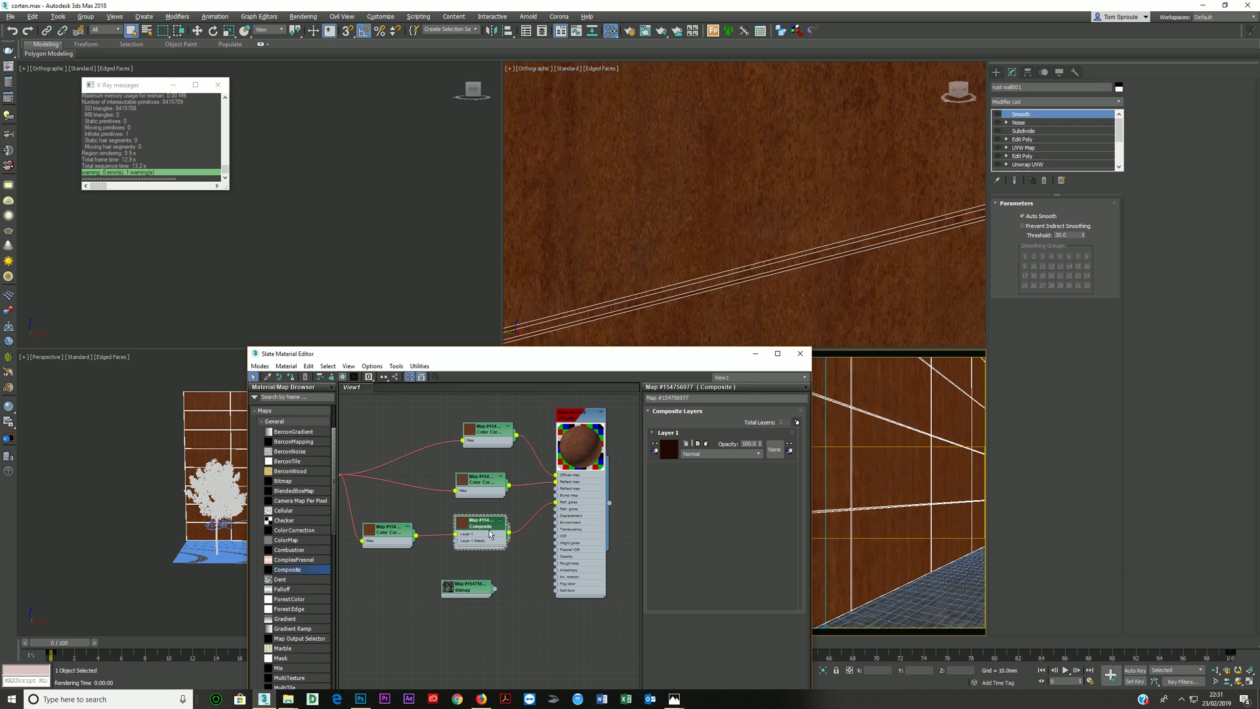
pyautogui.click(797, 424)
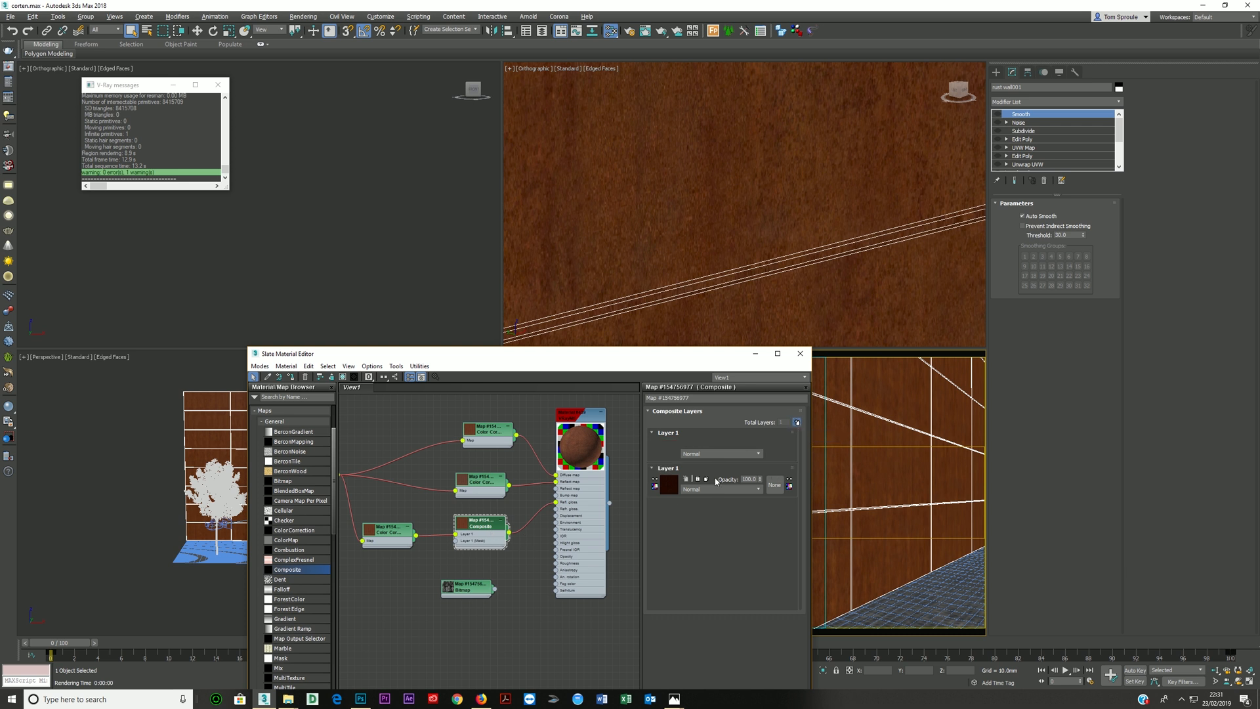
pyautogui.moveTo(466, 592); pyautogui.dragTo(455, 548)
# - Show the old texture 2 bitmap on the wall in the viewports and inspect how it tiles across the panels
pyautogui.doubleClick(392, 592)
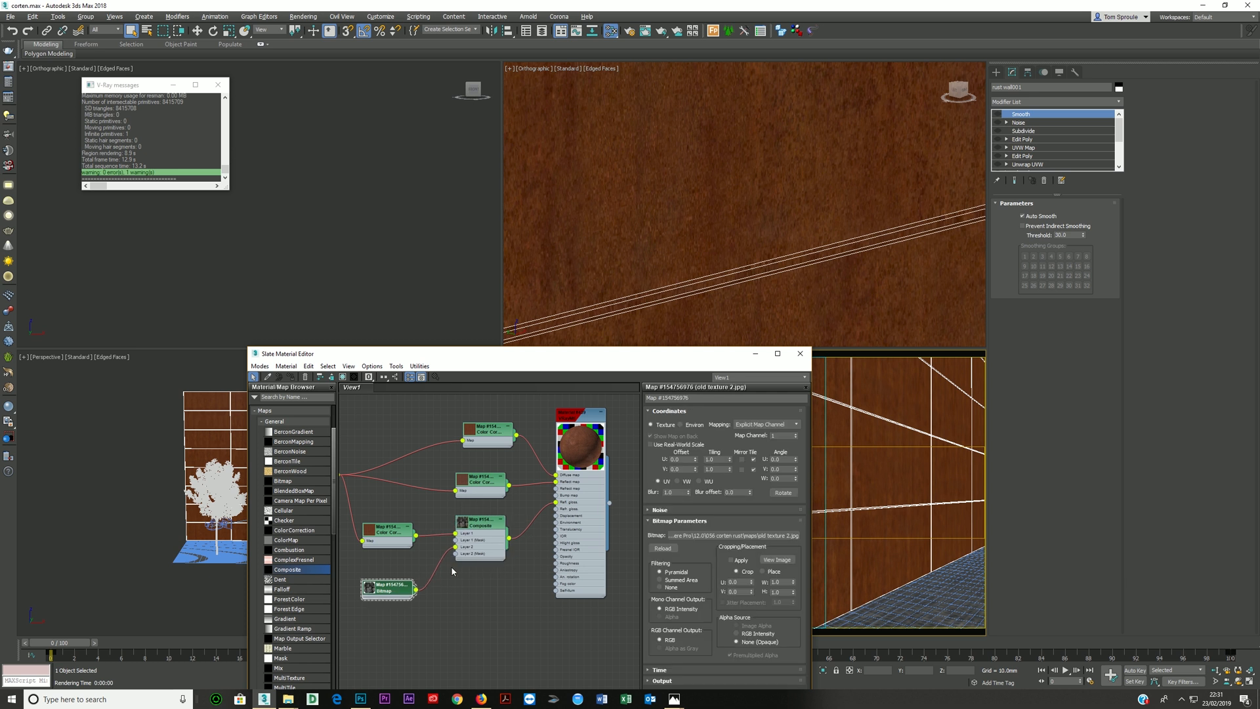
pyautogui.click(342, 378)
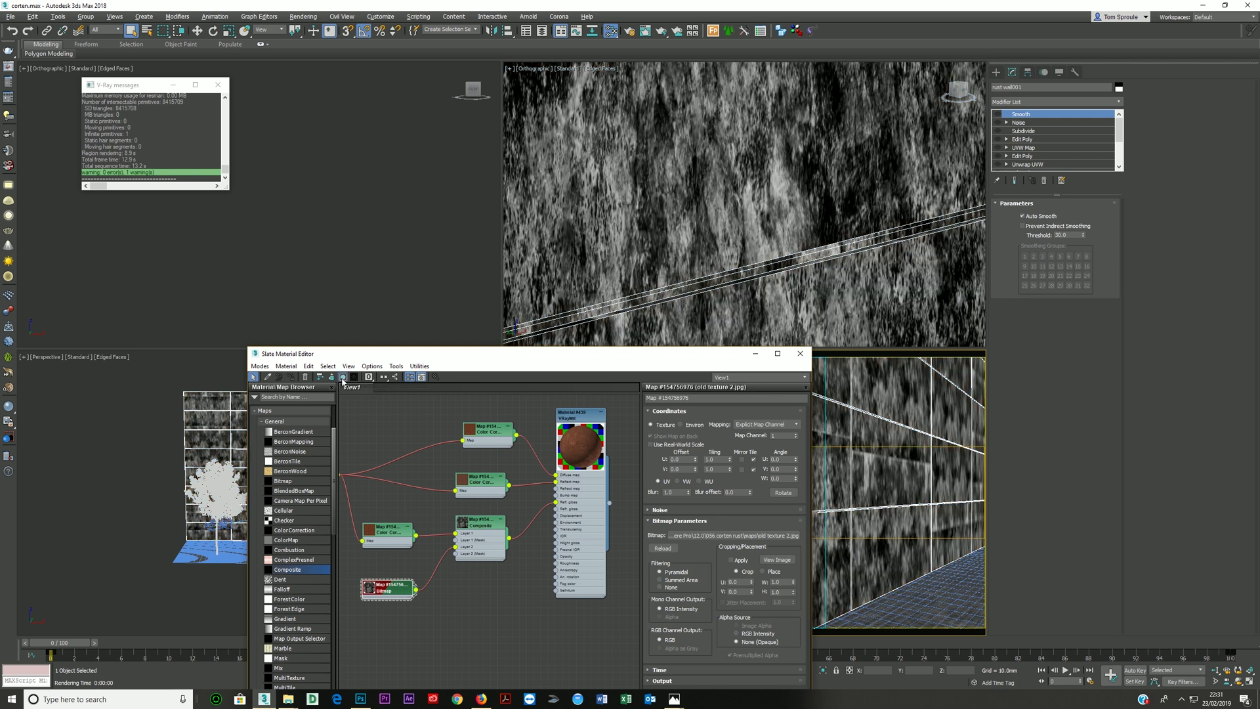
pyautogui.moveTo(545, 361); pyautogui.dragTo(583, 519)
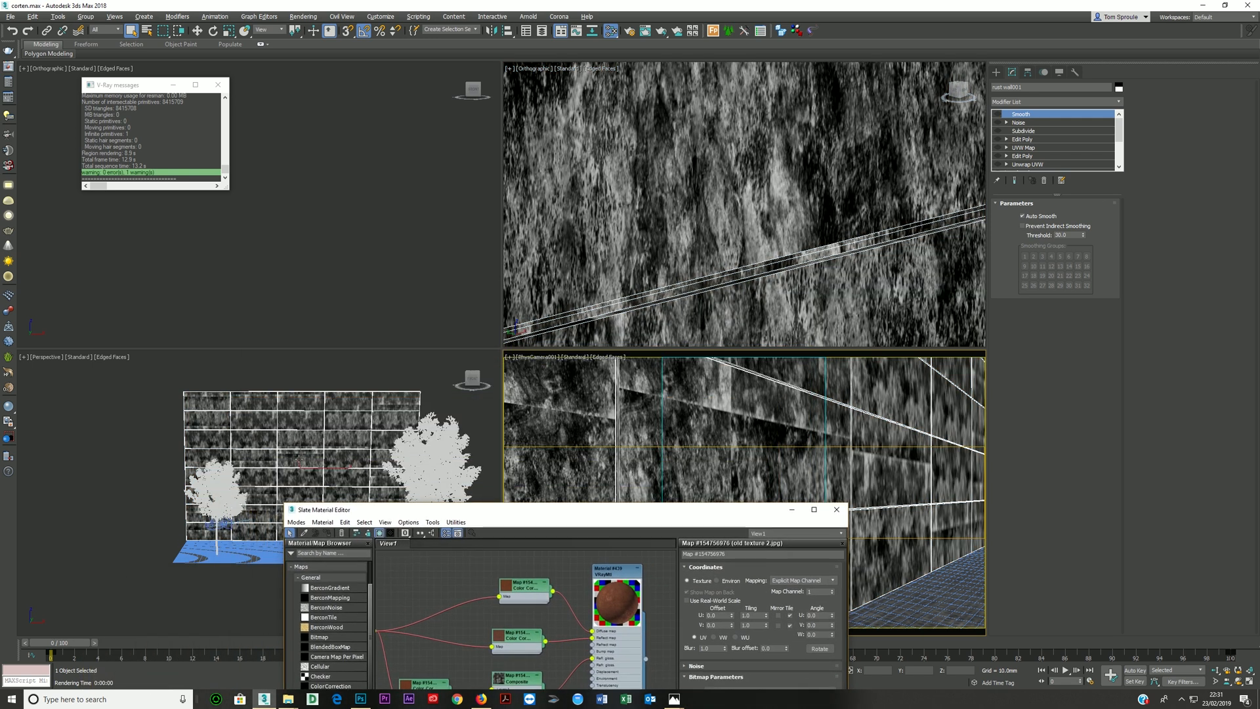
pyautogui.scroll(8, 319, 465)
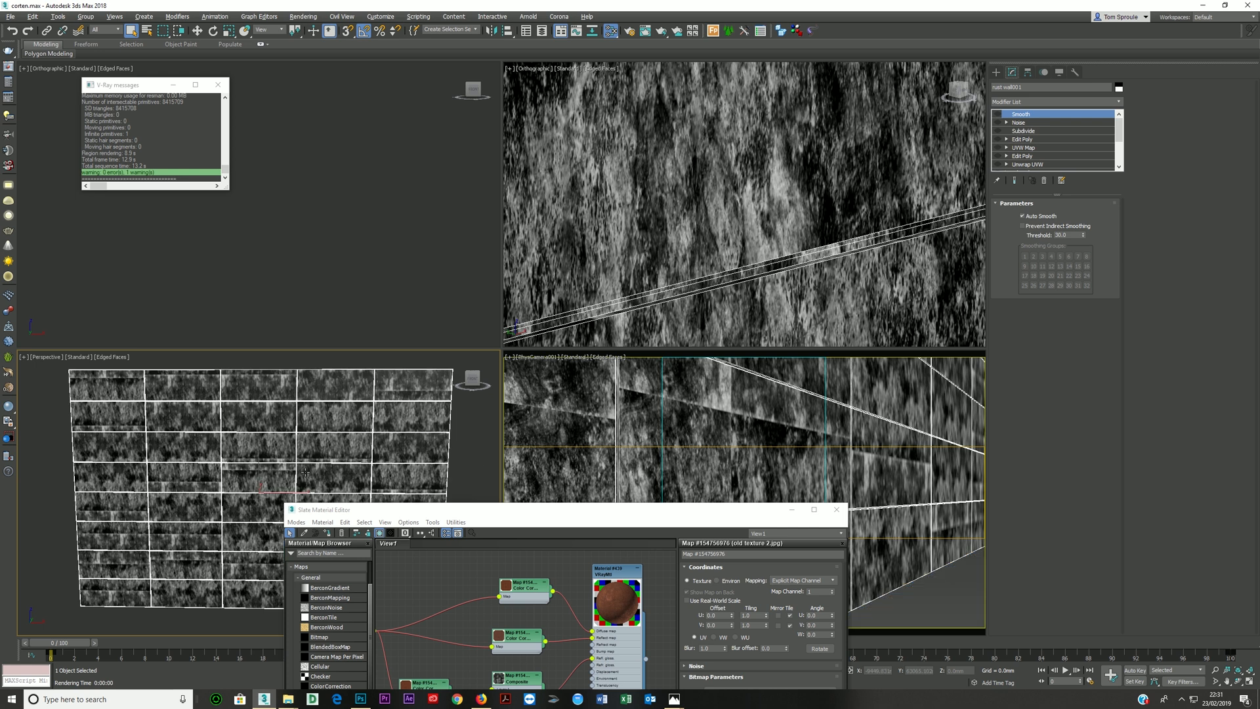
pyautogui.scroll(-6, 272, 437)
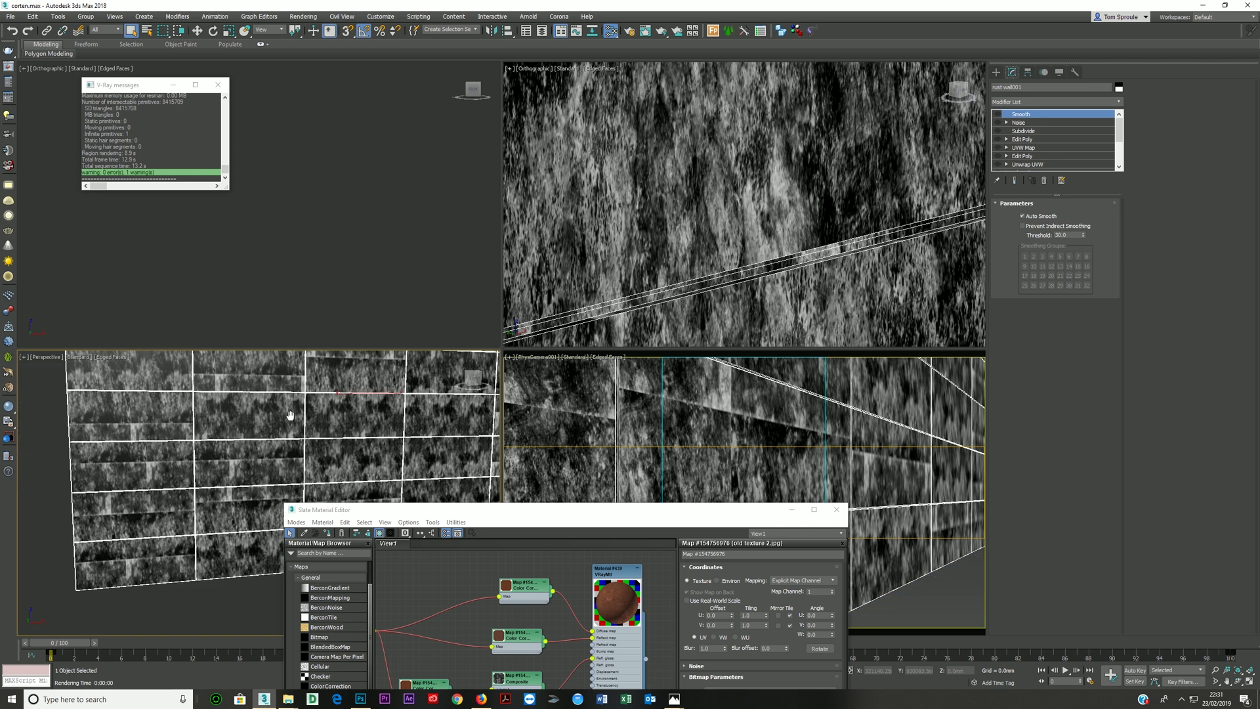
# - View the full image of the old texture 2 bitmap from its cropping settings and close it
pyautogui.moveTo(462, 515); pyautogui.dragTo(516, 206)
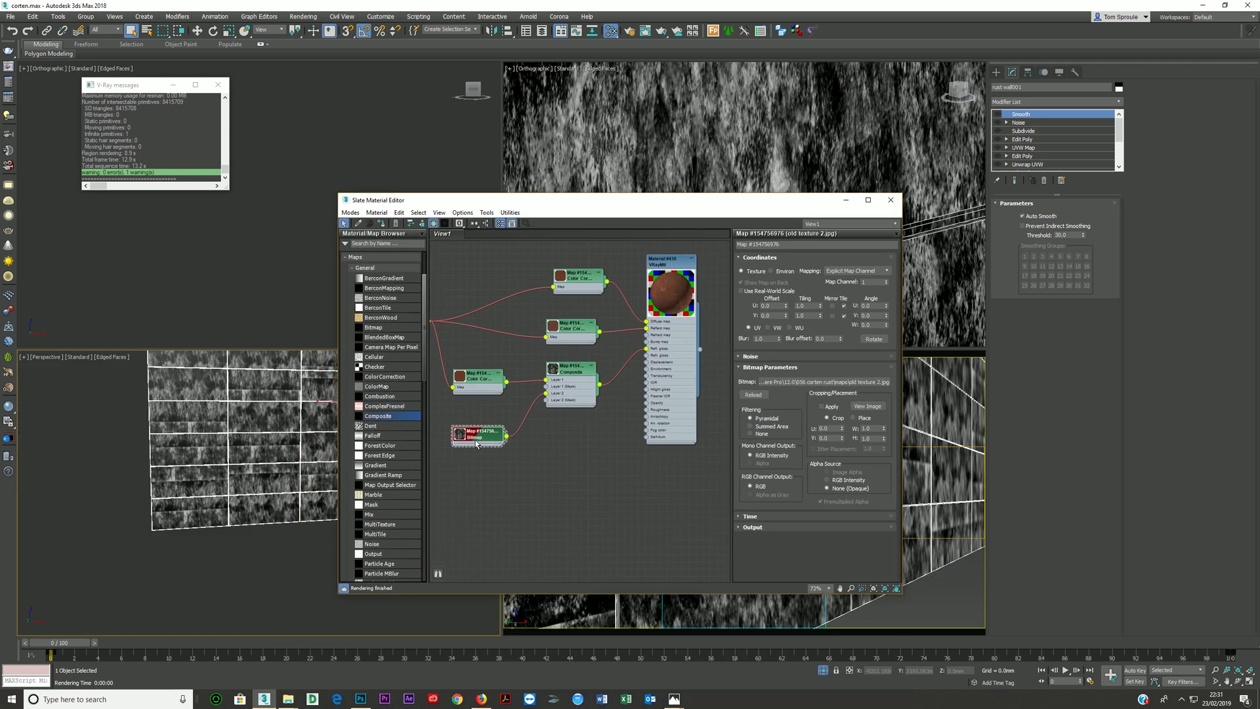
pyautogui.click(866, 406)
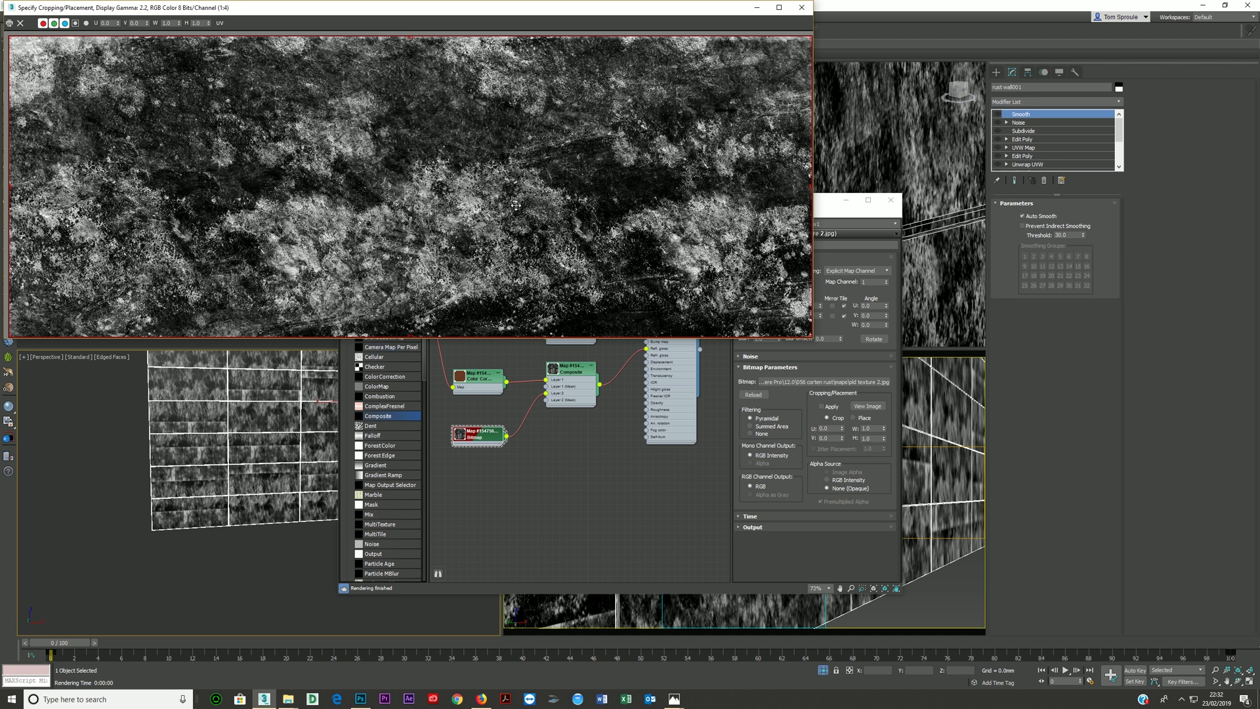
pyautogui.click(801, 7)
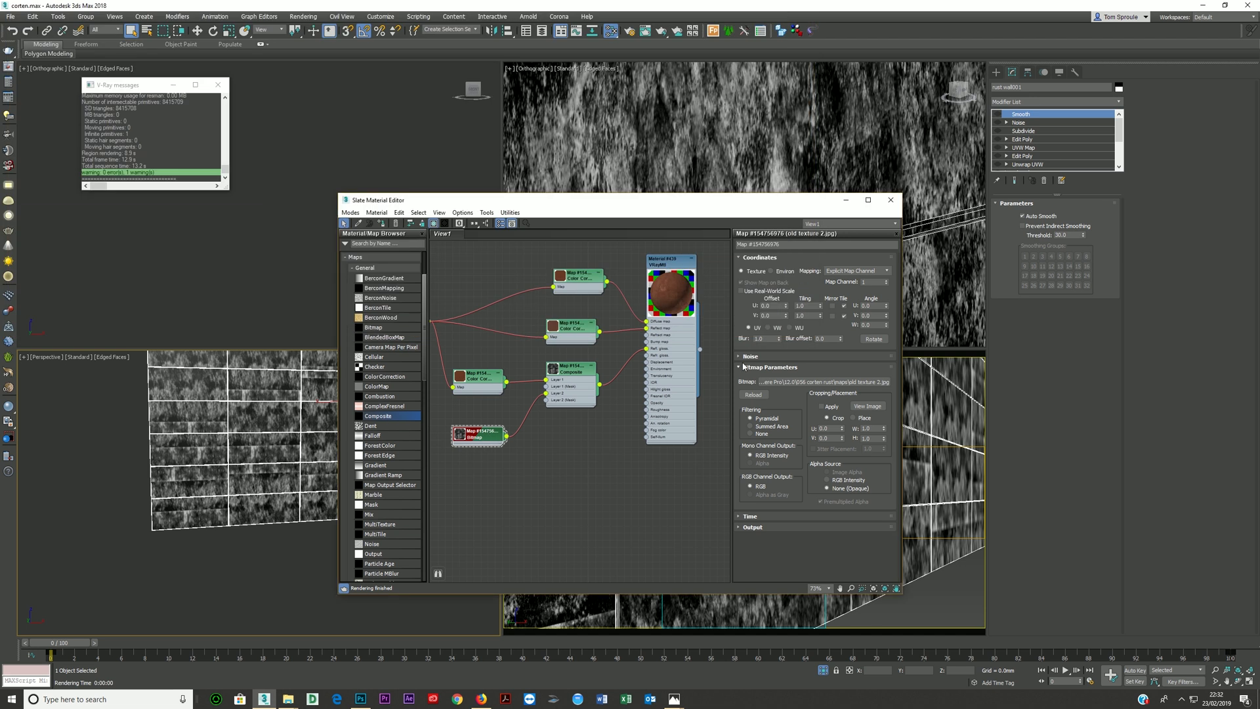
# - Set the old texture 2 bitmap's map channel to 2 and turn on the wall's existing channel 2 Unwrap UVW modifier
pyautogui.click(886, 283)
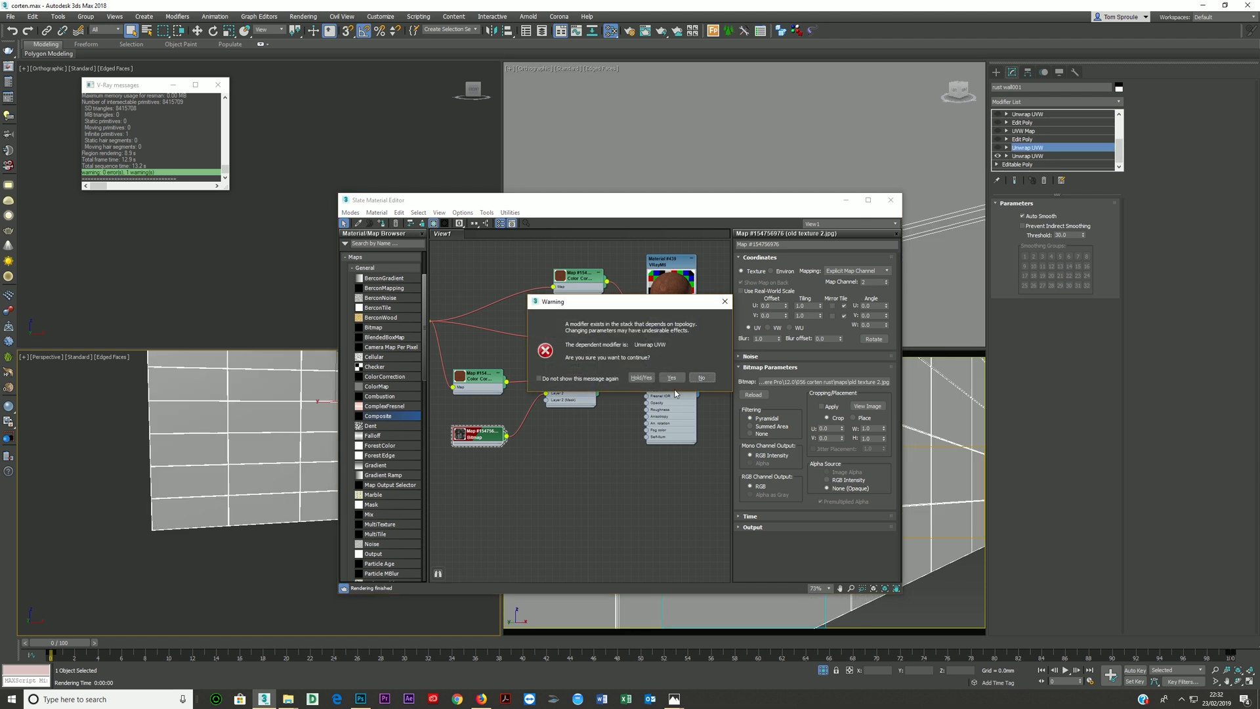
pyautogui.click(672, 377)
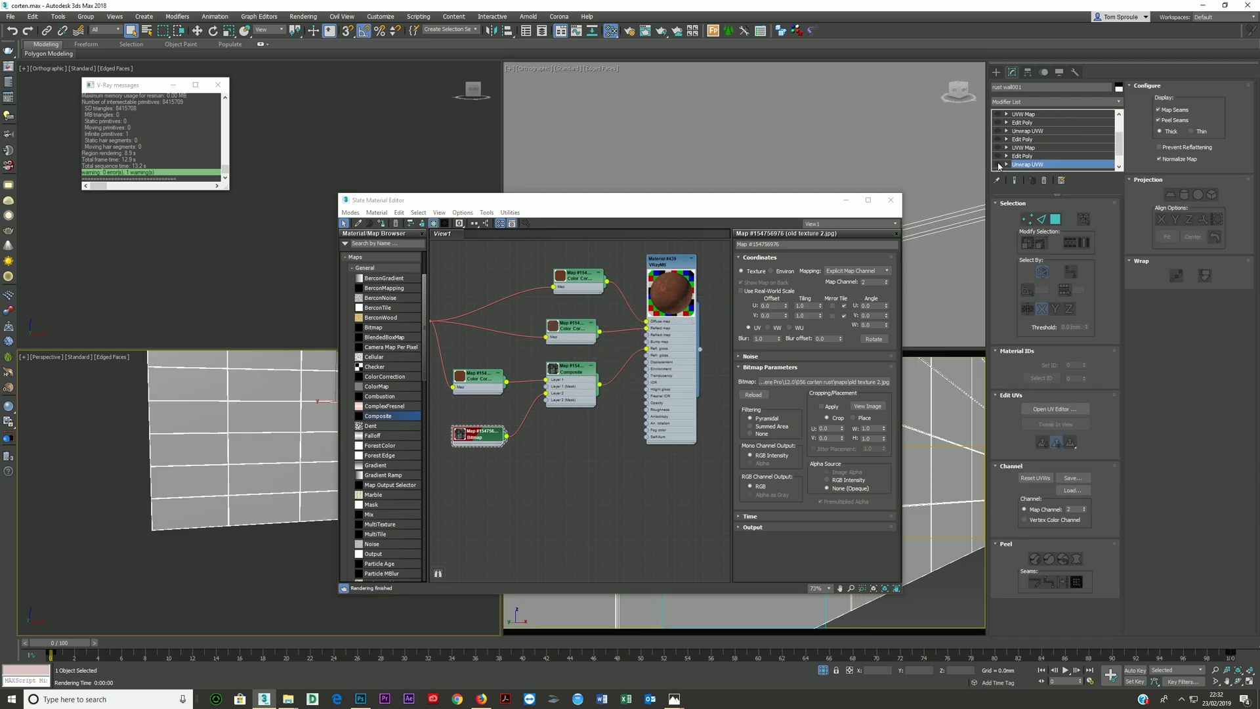
pyautogui.click(998, 164)
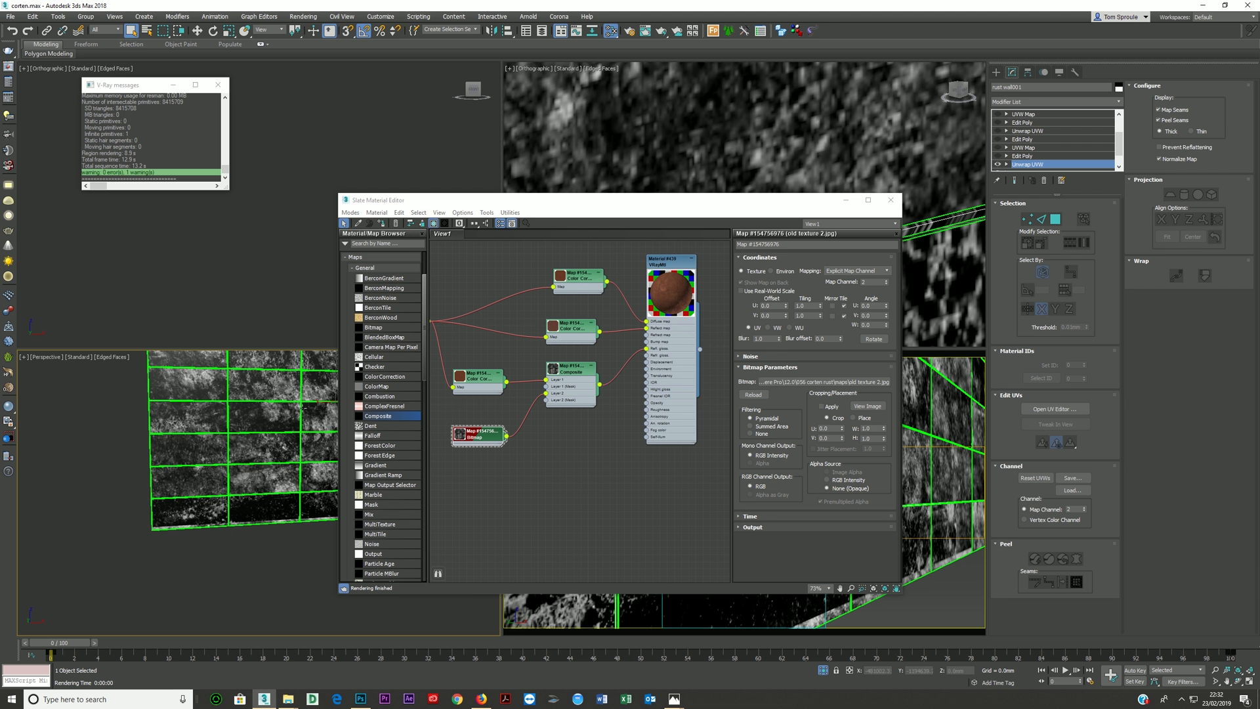
pyautogui.scroll(-5, 270, 412)
pyautogui.scroll(3, 273, 411)
pyautogui.moveTo(264, 416); pyautogui.dragTo(187, 463, button='middle')
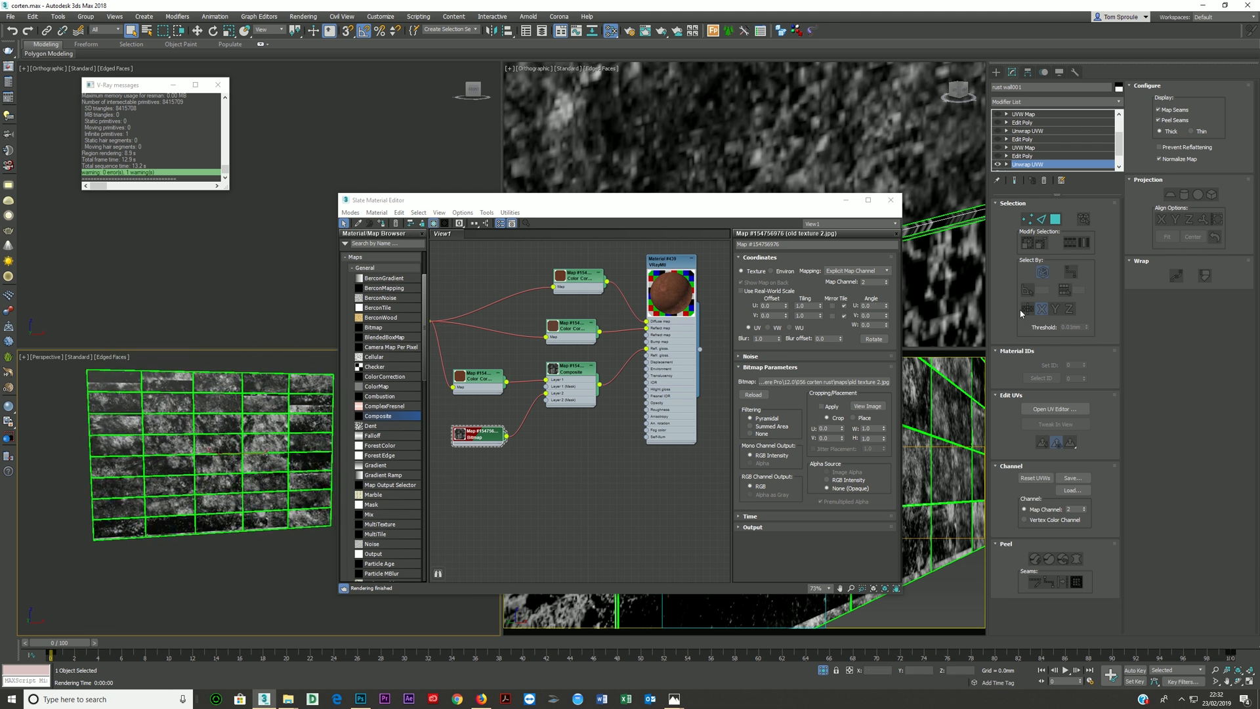
# - Replace the channel 2 Unwrap UVW with a new Unwrap UVW modifier set to map channel 2, moving the current UVs to that channel
pyautogui.click(1044, 181)
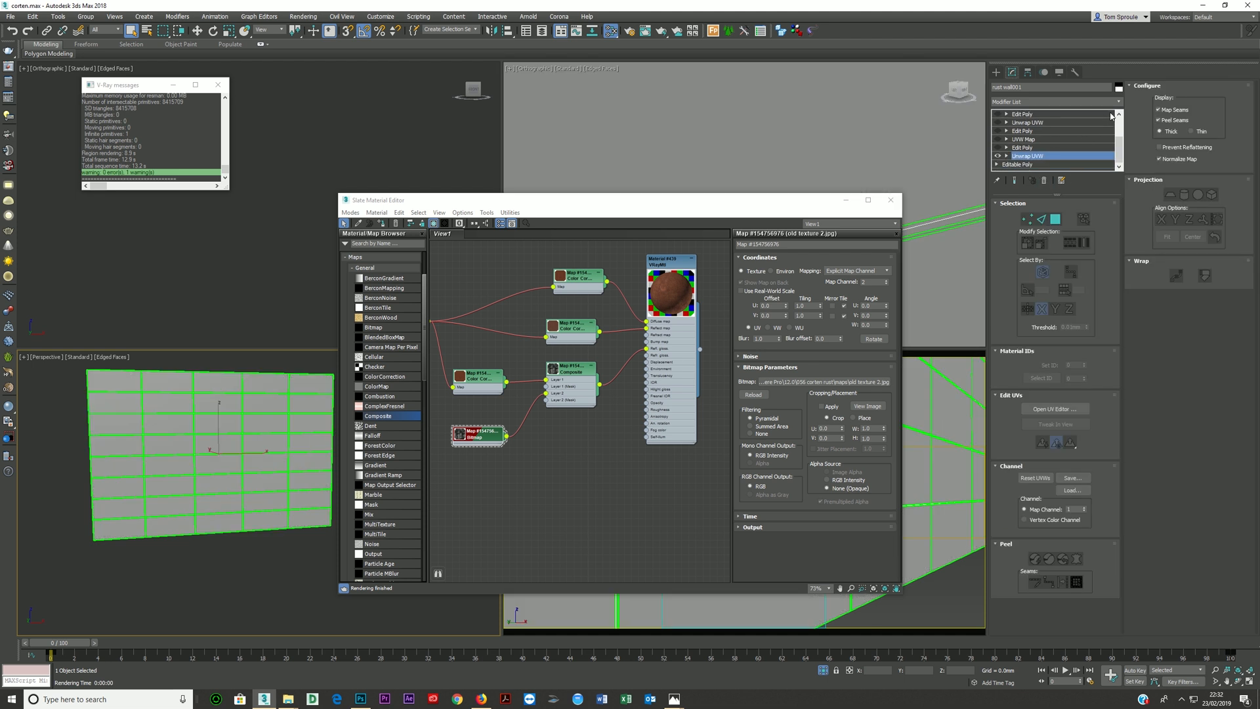
pyautogui.click(1119, 103)
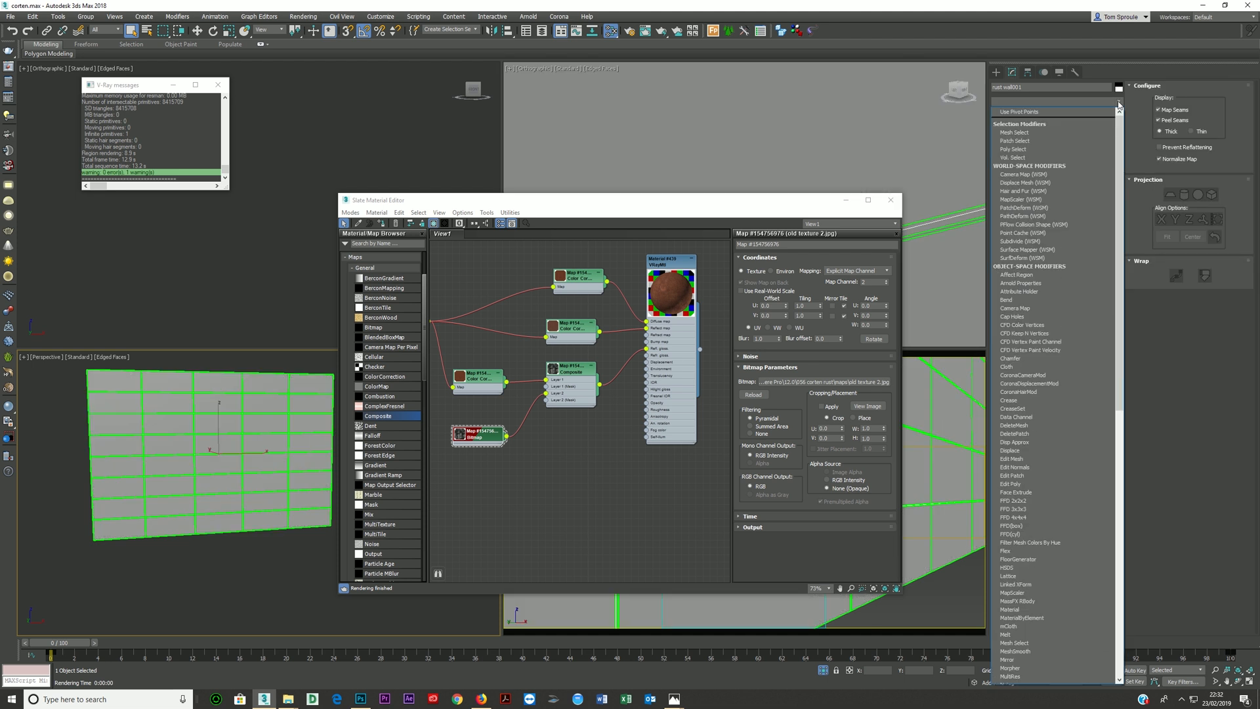
pyautogui.press('u')
pyautogui.press('Return')
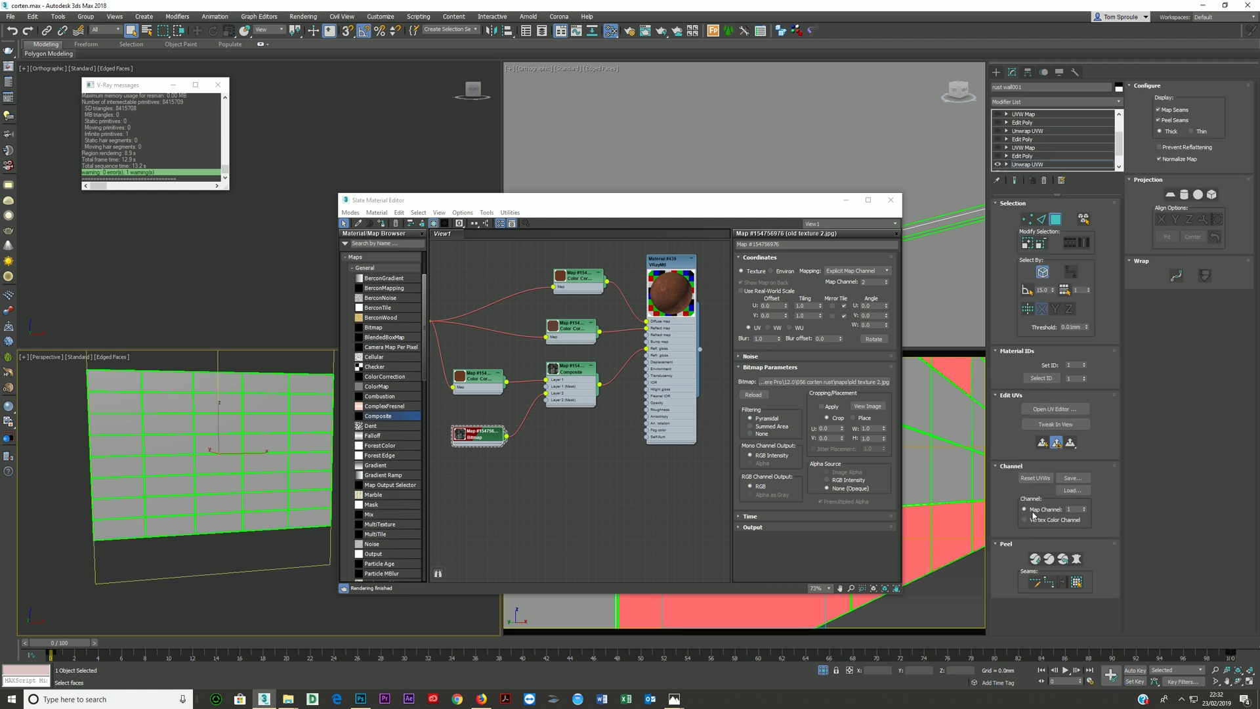
pyautogui.click(1085, 509)
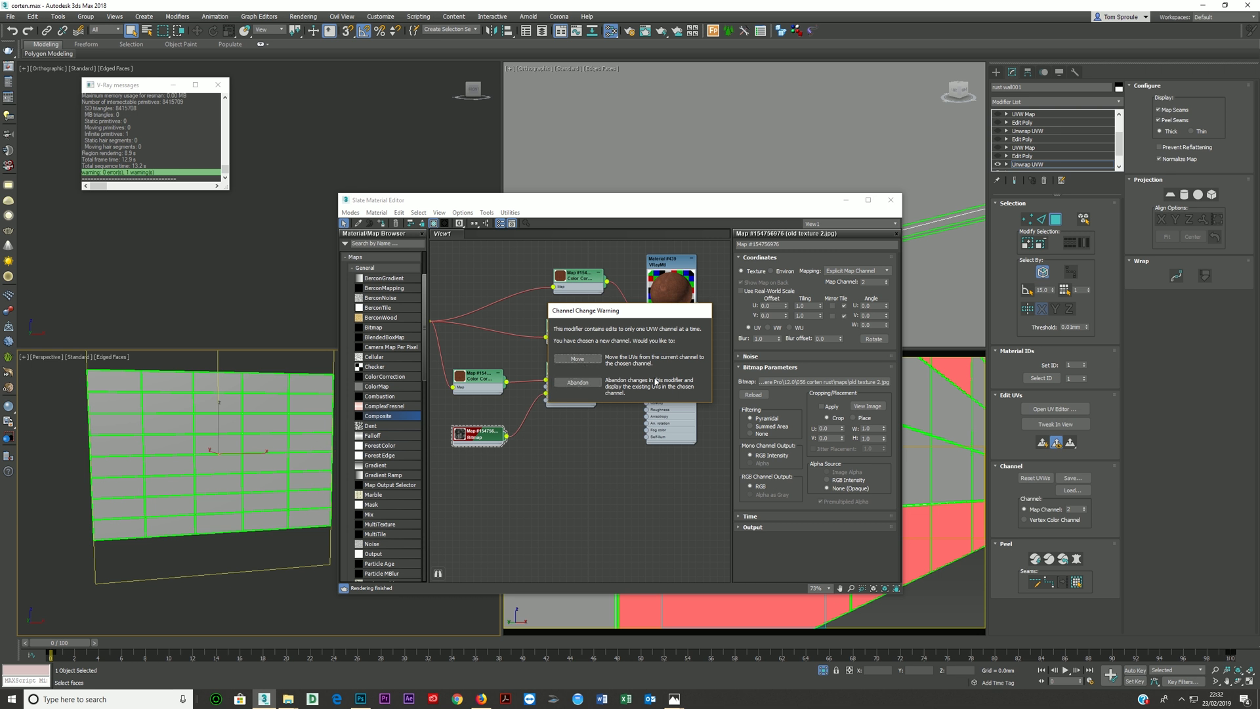
pyautogui.click(577, 360)
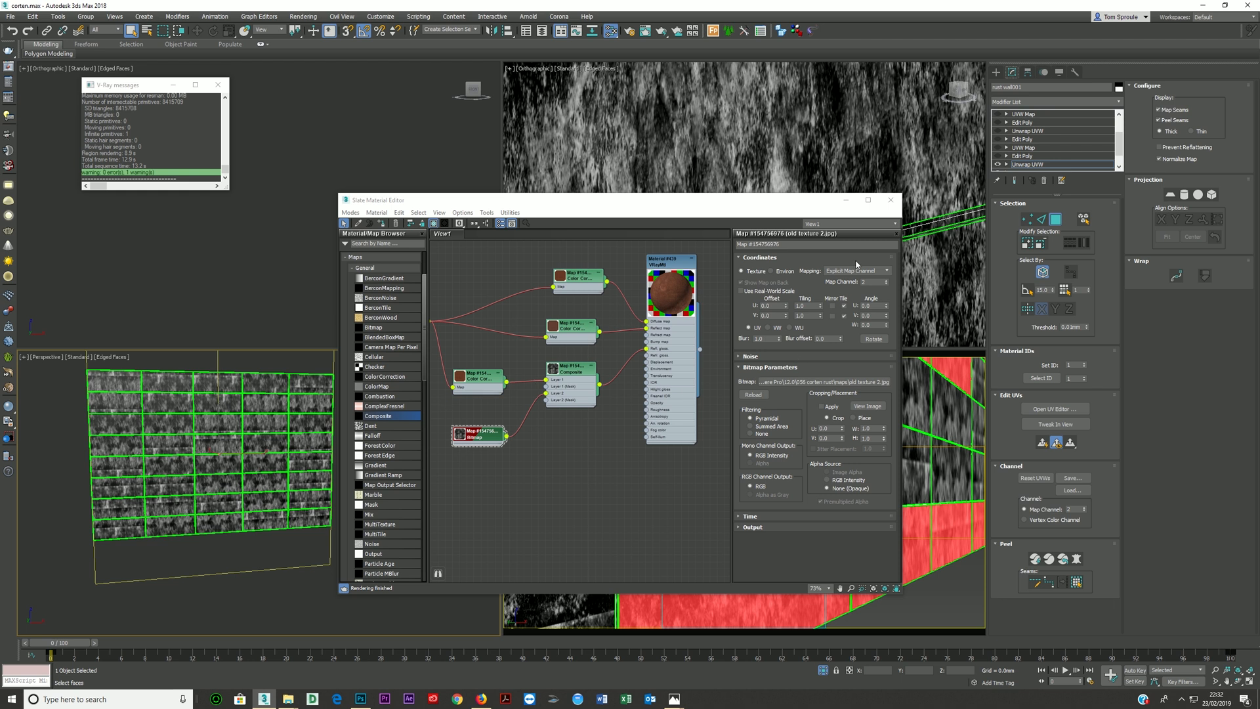
# - Close the Slate Material Editor, open the UV editor for the new unwrap and select all of the wall's UV faces
pyautogui.click(890, 199)
pyautogui.click(1059, 412)
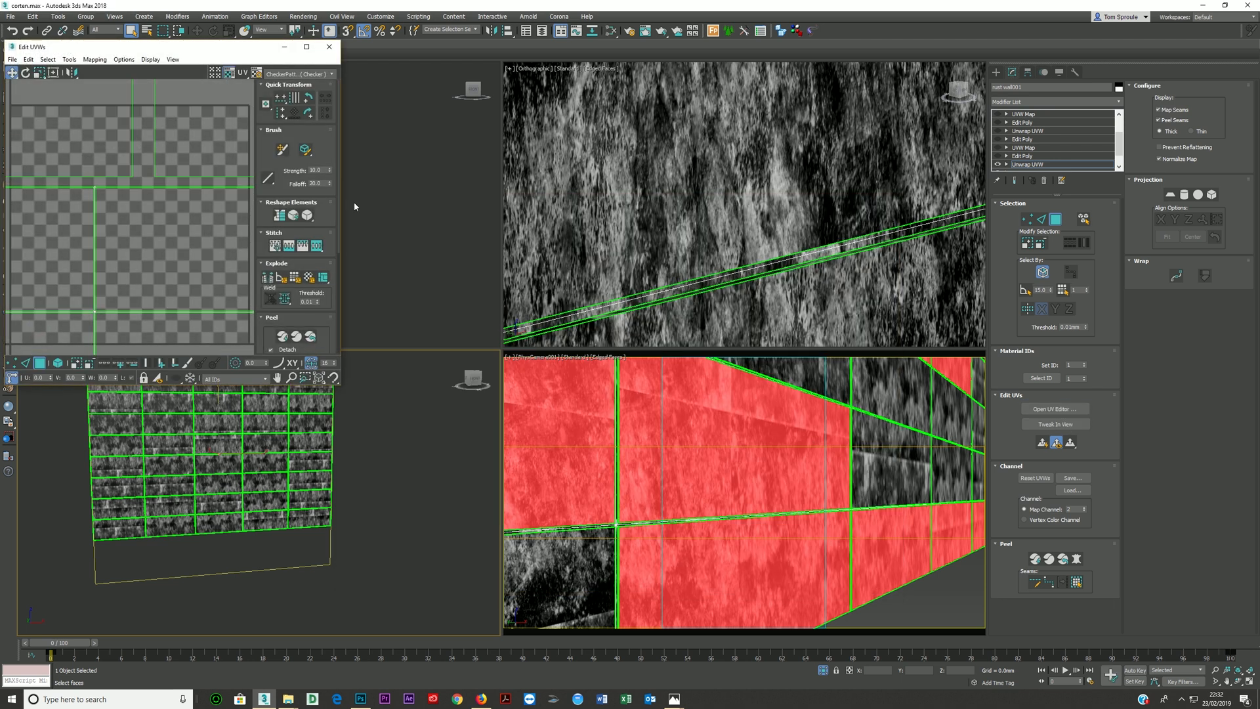
pyautogui.moveTo(197, 47); pyautogui.dragTo(626, 101)
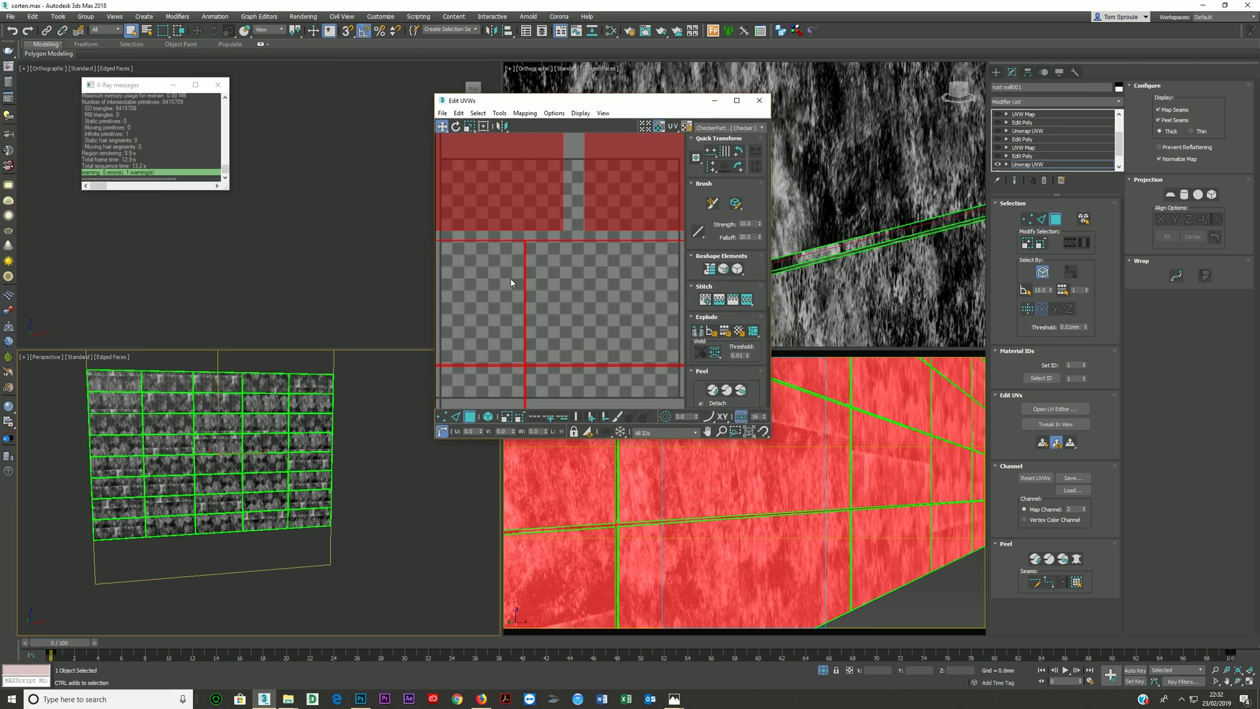
# - Scale all selected UV faces down, first horizontally and then vertically, to correct the texture's stretching on the panels
pyautogui.scroll(-10, 545, 309)
pyautogui.scroll(3, 227, 451)
pyautogui.scroll(4, 205, 454)
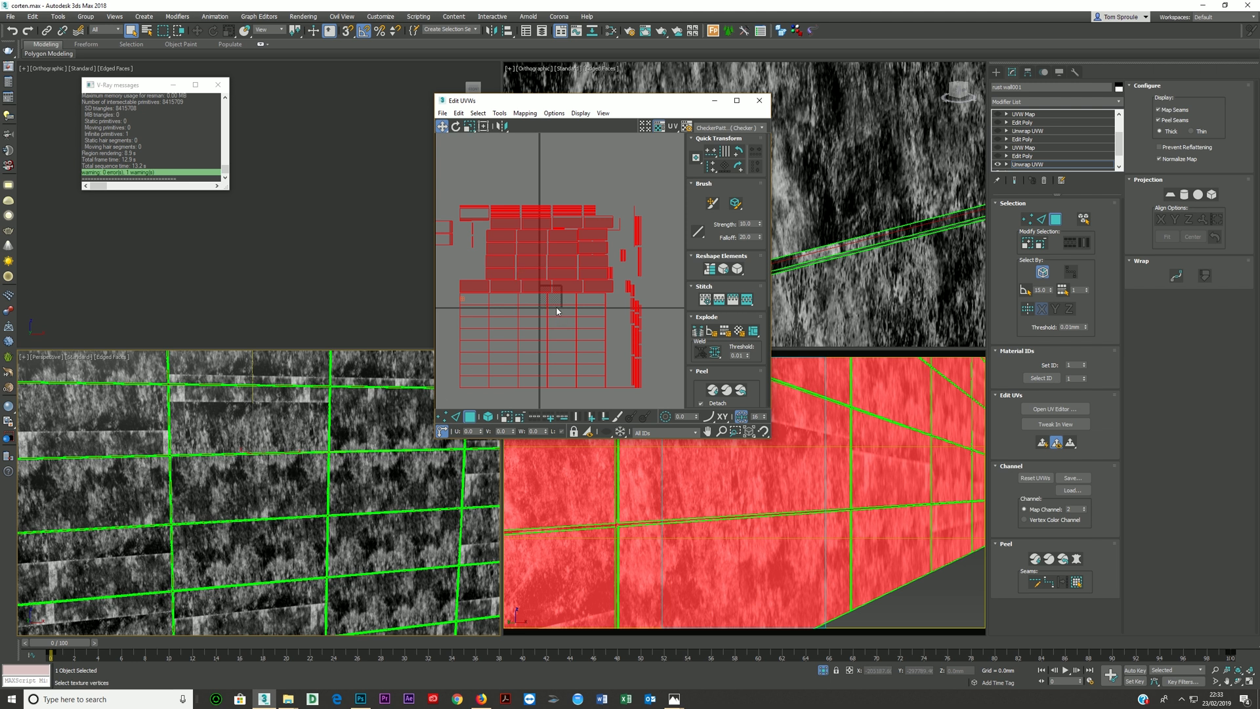
pyautogui.scroll(-2, 557, 311)
pyautogui.scroll(-2, 557, 292)
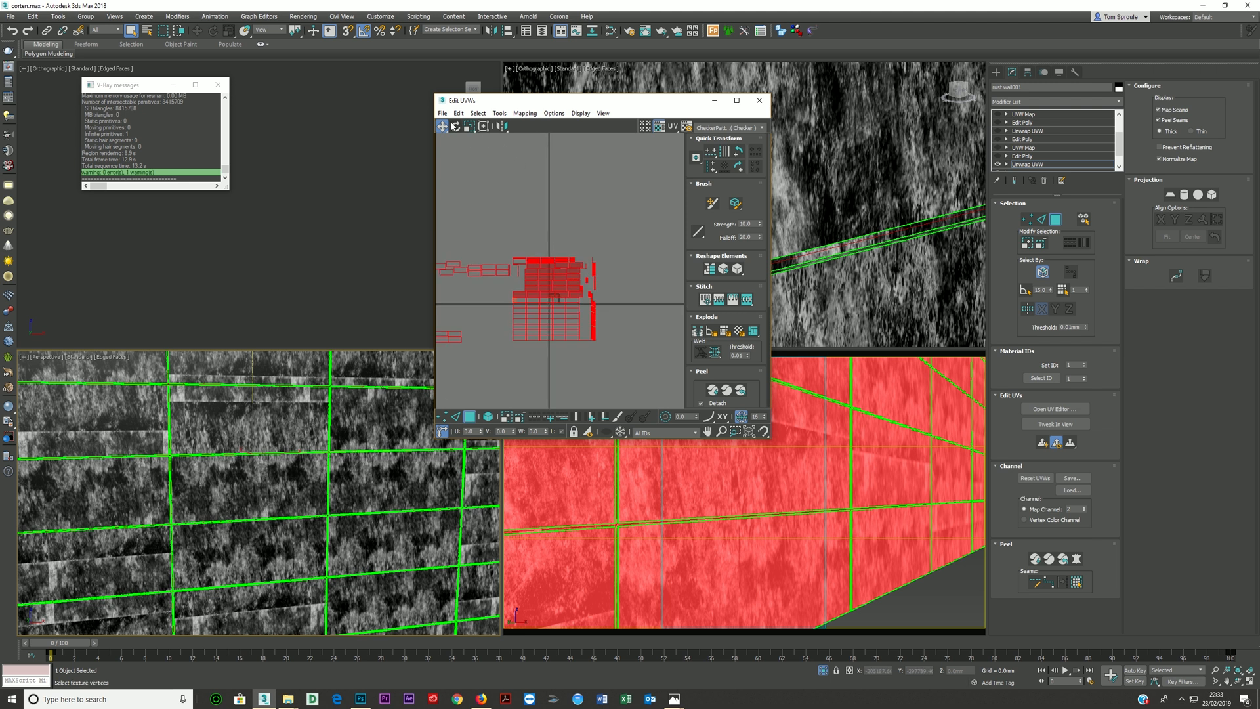
pyautogui.click(469, 126)
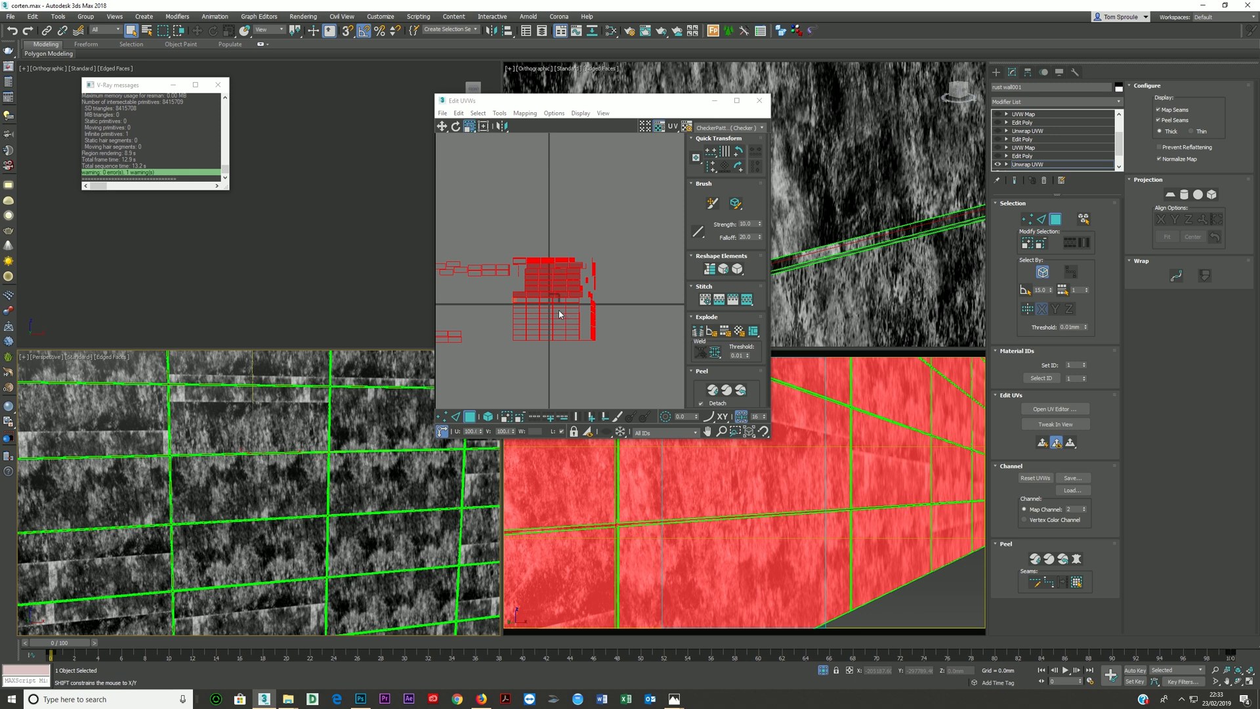
pyautogui.moveTo(563, 296); pyautogui.dragTo(532, 304)
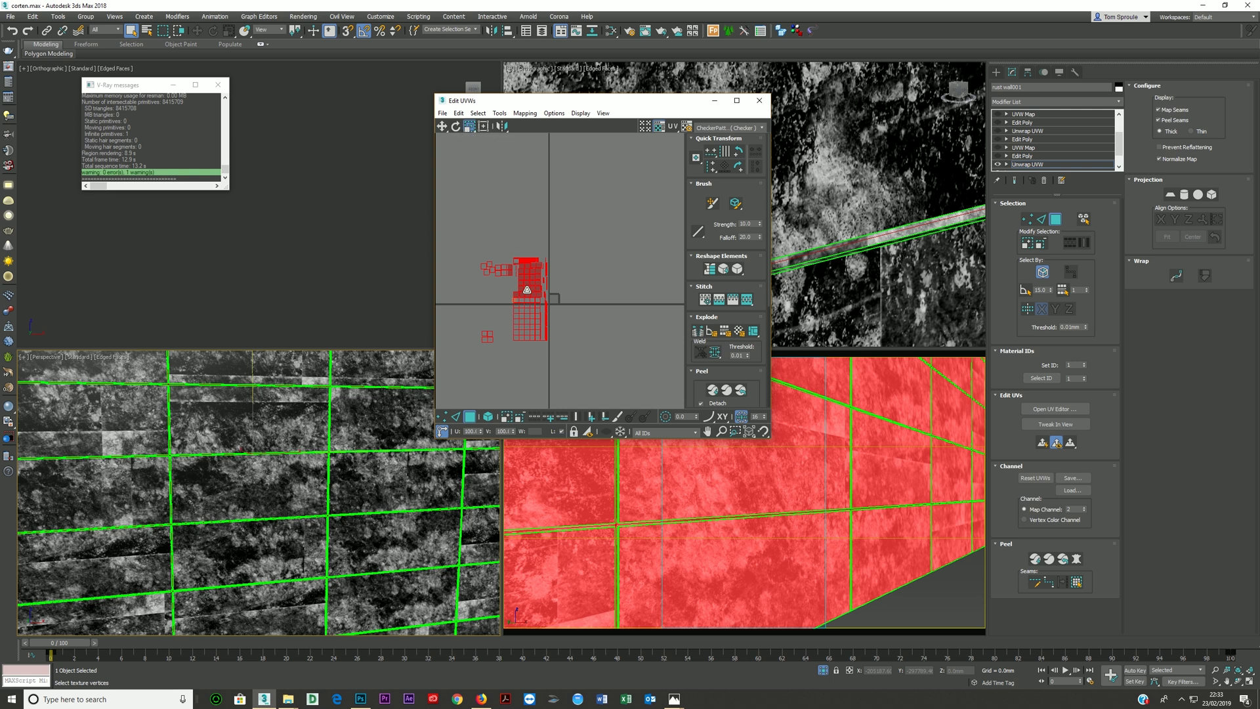
pyautogui.moveTo(527, 289); pyautogui.dragTo(525, 322)
# - Maximize the Perspective viewport with the whole wall in view and close the V-Ray messages window
pyautogui.moveTo(621, 108); pyautogui.dragTo(793, 93)
pyautogui.press('z')
pyautogui.scroll(5, 308, 477)
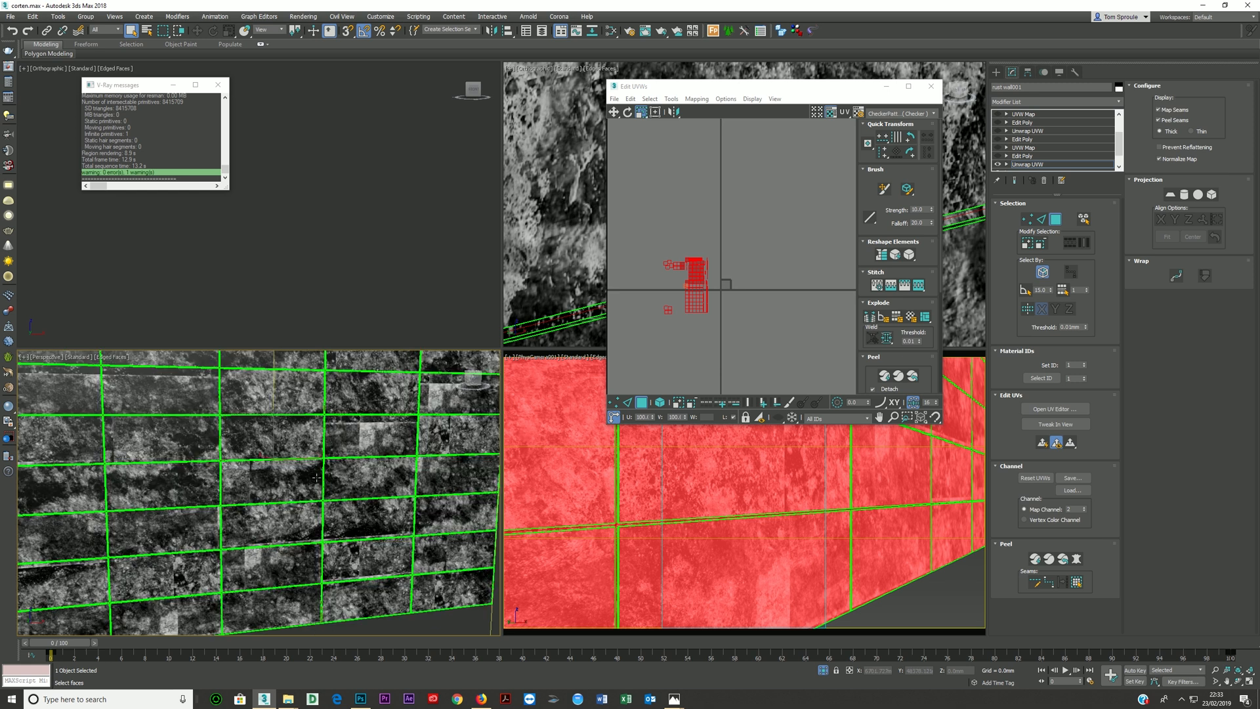
pyautogui.keyDown('alt'); pyautogui.moveTo(307, 477); pyautogui.dragTo(325, 473, button='middle'); pyautogui.keyUp('alt')
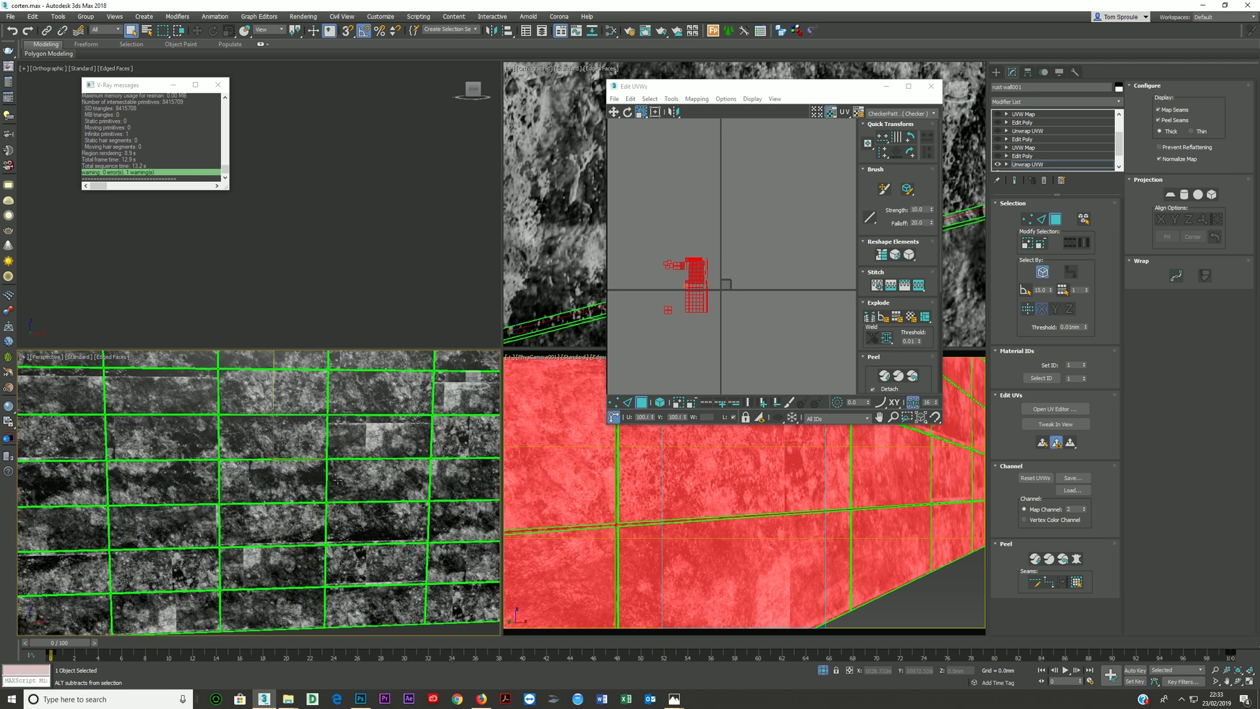
pyautogui.hotkey('alt', 'w')
pyautogui.scroll(-5, 394, 396)
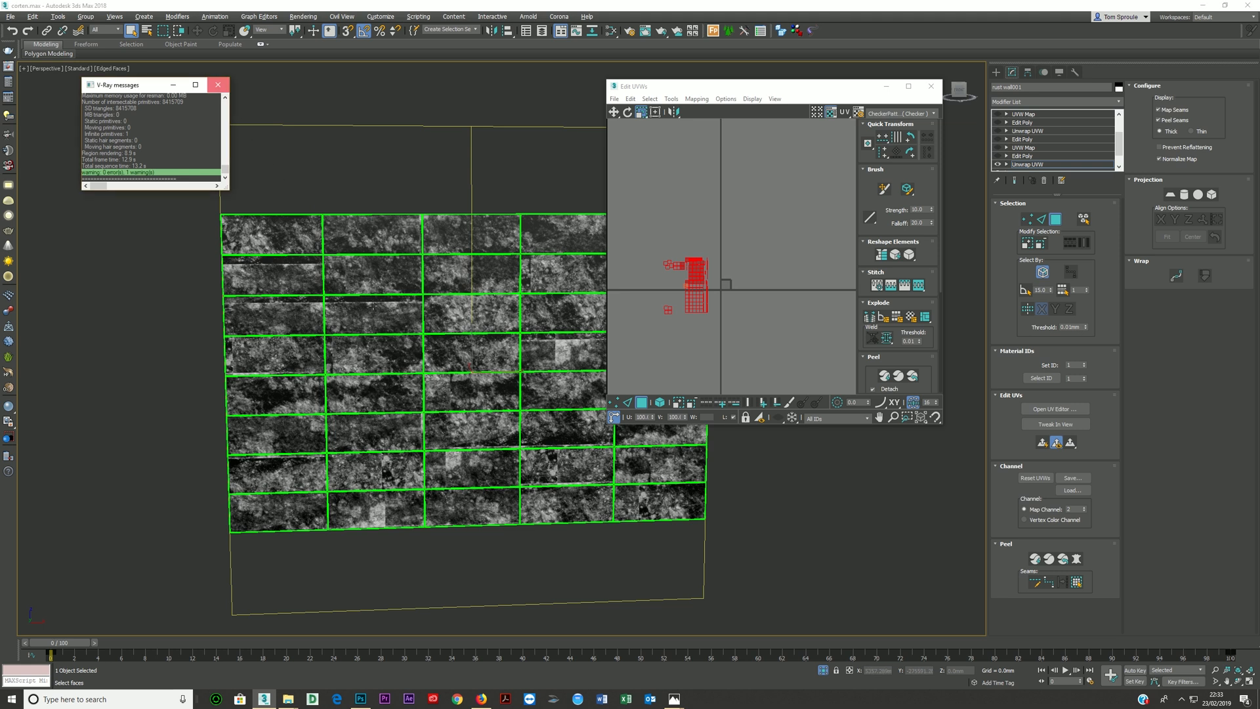
pyautogui.click(217, 84)
pyautogui.scroll(5, 292, 278)
pyautogui.click(289, 277)
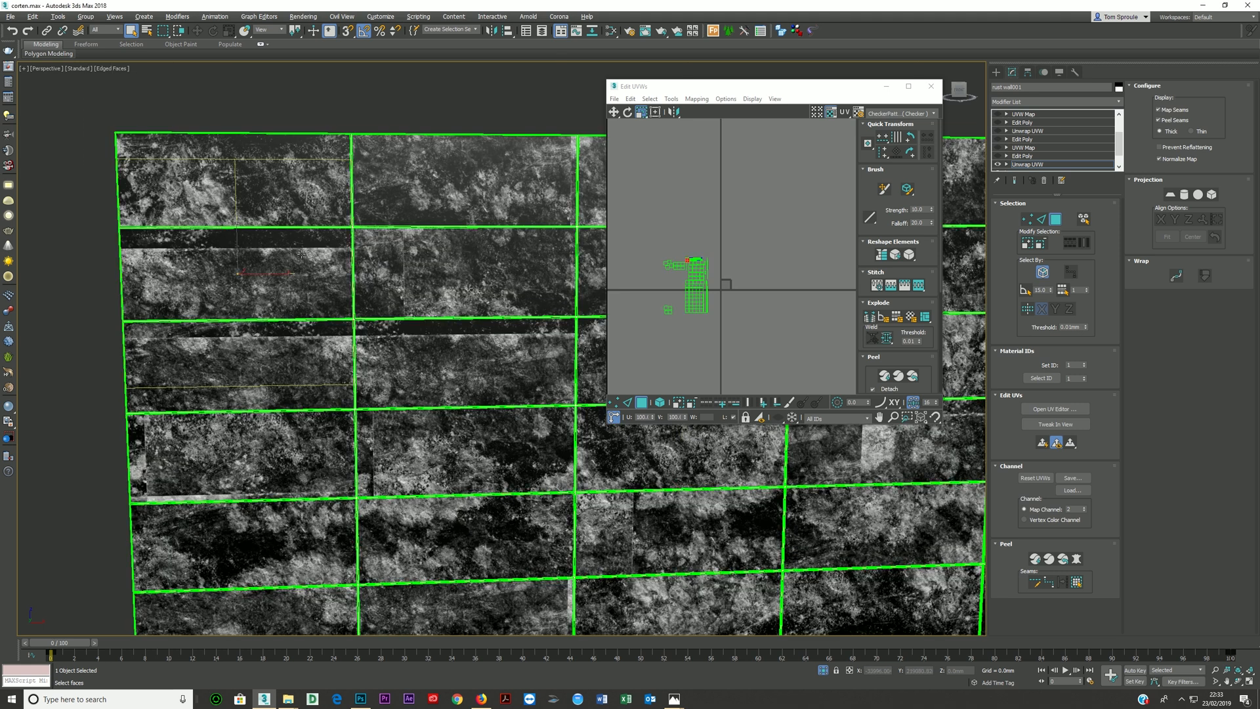
pyautogui.keyDown('ctrl'); pyautogui.click(280, 341); pyautogui.keyUp('ctrl')
pyautogui.keyDown('ctrl'); pyautogui.click(420, 357); pyautogui.keyUp('ctrl')
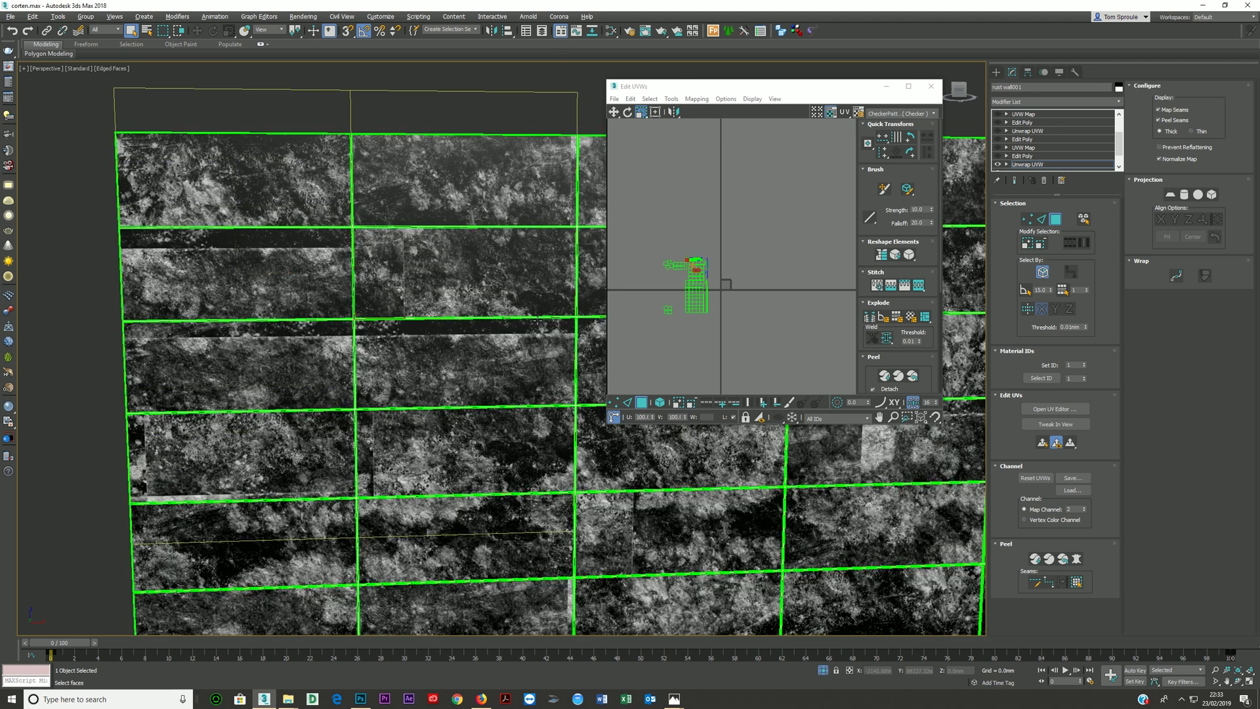
pyautogui.scroll(-3, 506, 322)
pyautogui.moveTo(505, 322); pyautogui.dragTo(404, 301, button='middle')
pyautogui.scroll(-2, 442, 301)
pyautogui.moveTo(426, 379); pyautogui.dragTo(362, 371, button='middle')
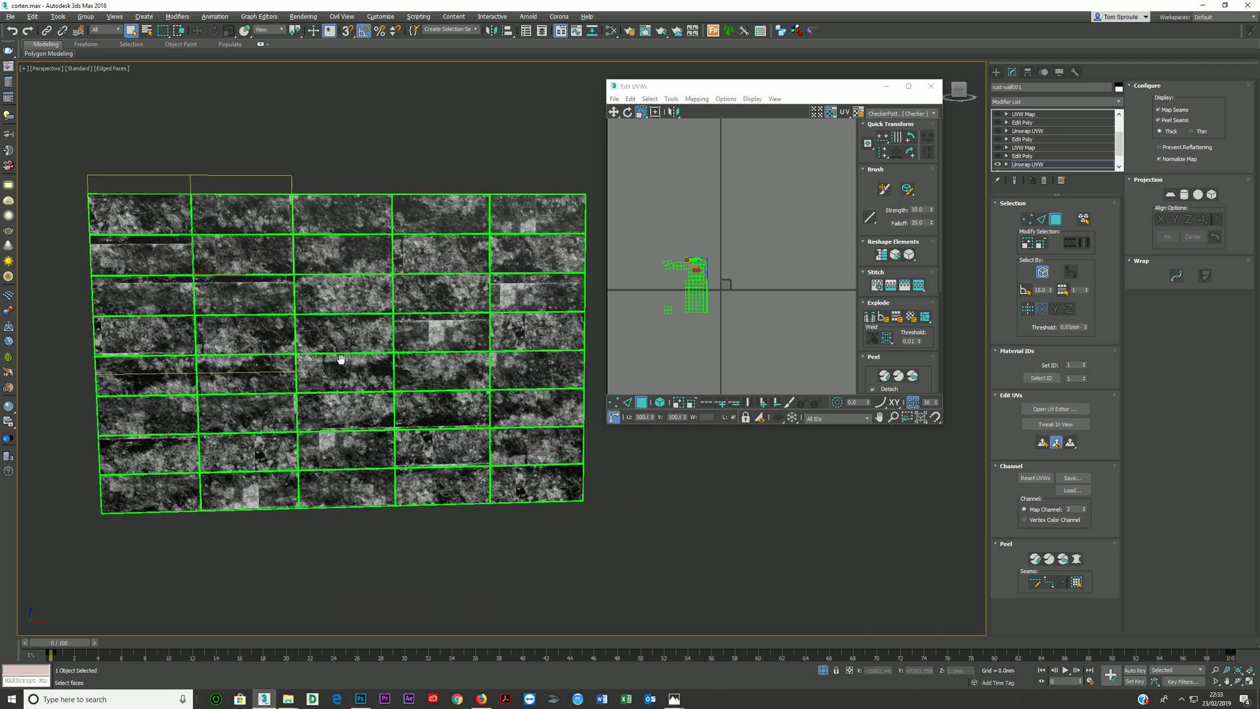
pyautogui.click(614, 115)
pyautogui.scroll(5, 695, 271)
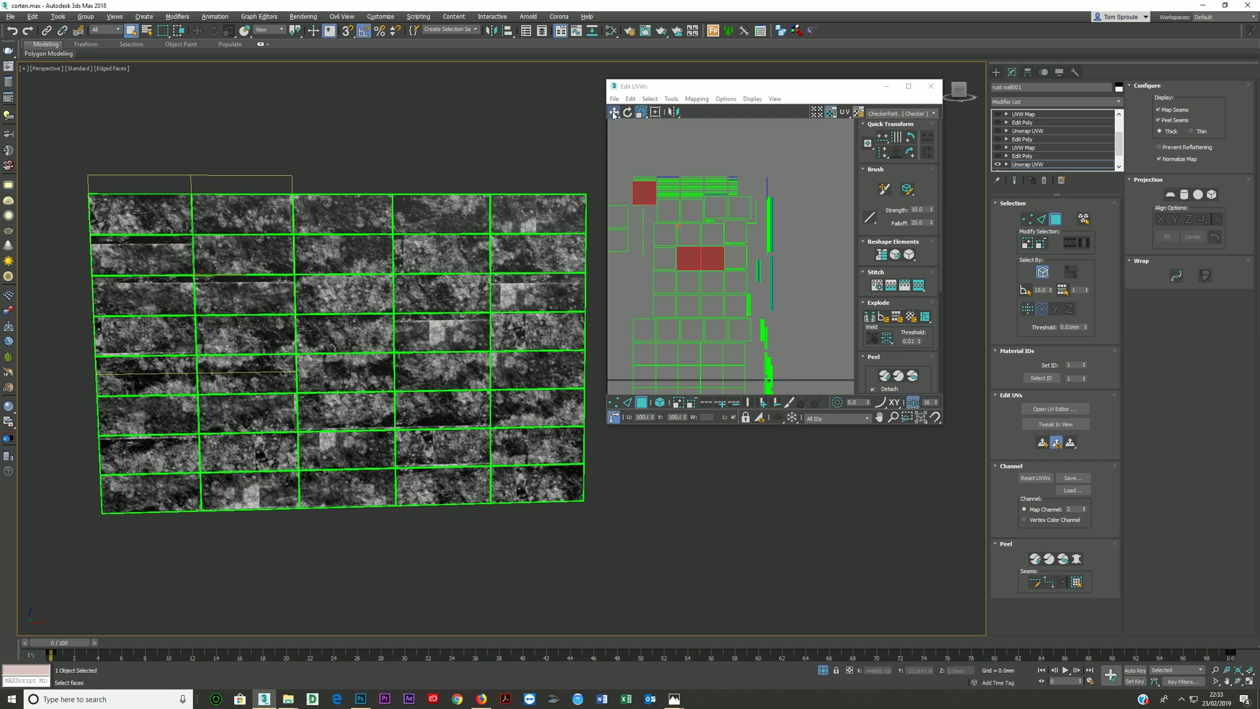
pyautogui.click(622, 151)
pyautogui.click(139, 251)
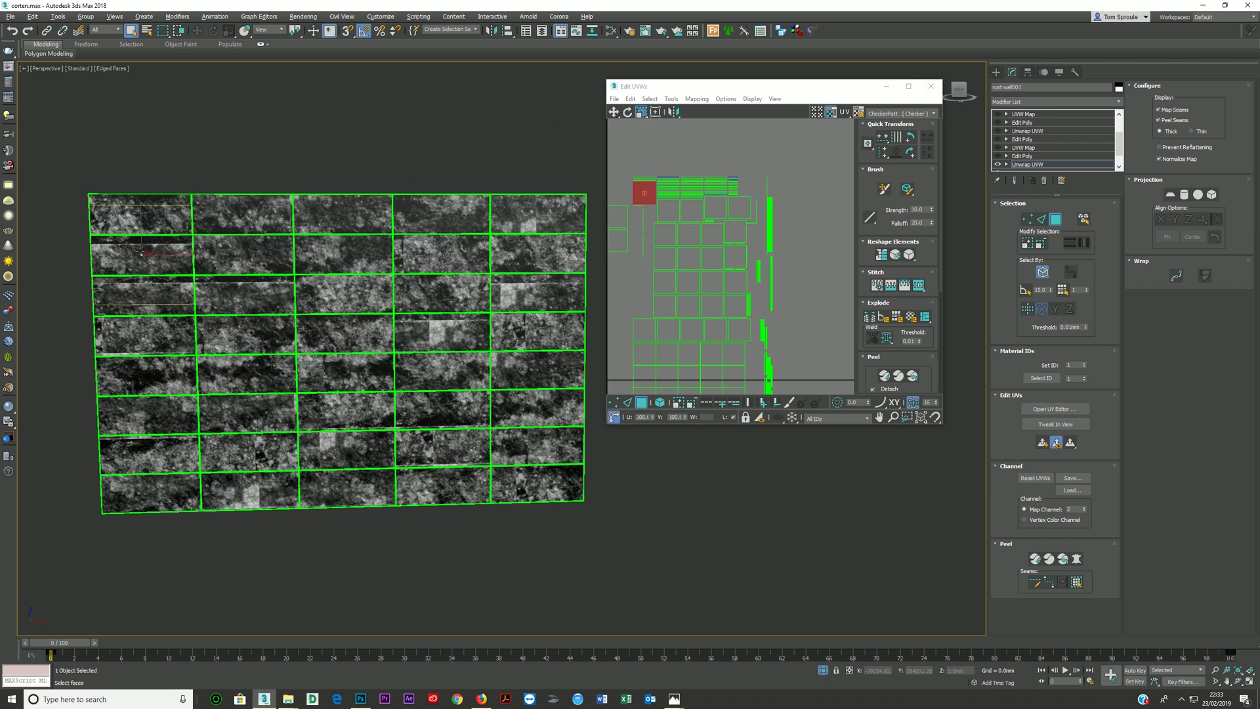
pyautogui.keyDown('ctrl'); pyautogui.click(154, 295); pyautogui.keyUp('ctrl')
pyautogui.keyDown('ctrl'); pyautogui.click(238, 291); pyautogui.keyUp('ctrl')
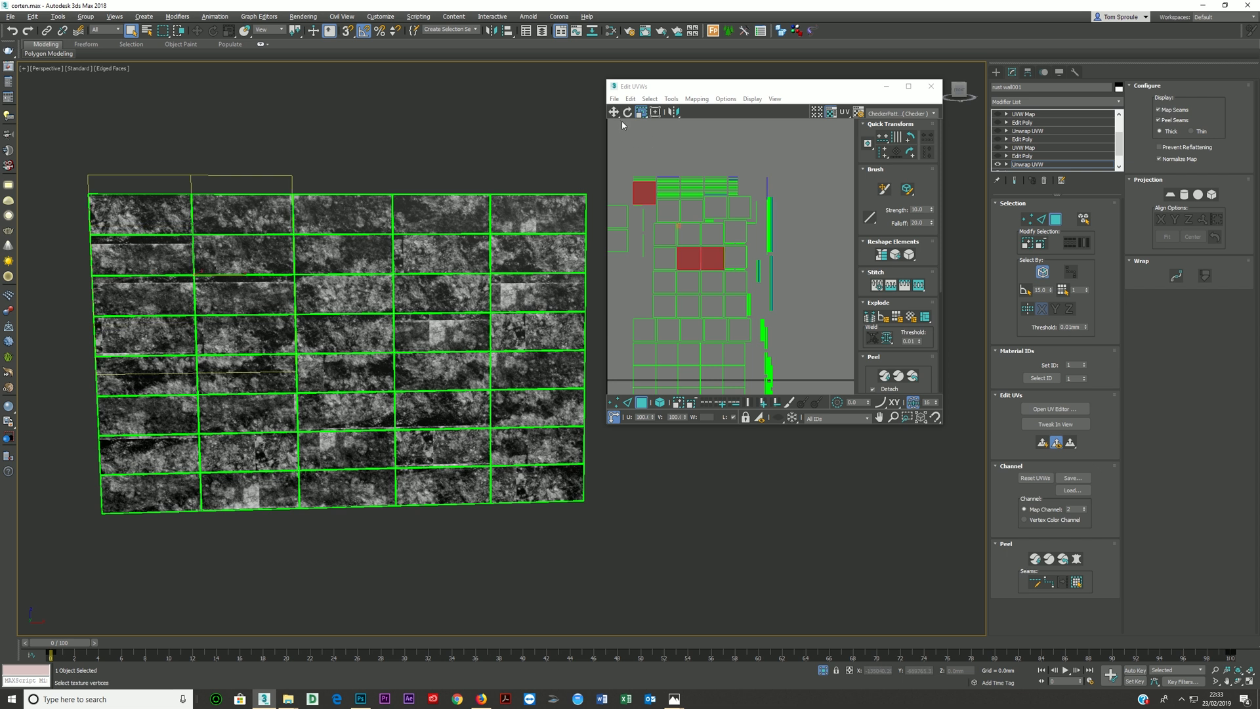
pyautogui.click(635, 152)
# - Move the UV faces of the first panel in row two and the first two panels in row three slightly down and right
pyautogui.click(615, 112)
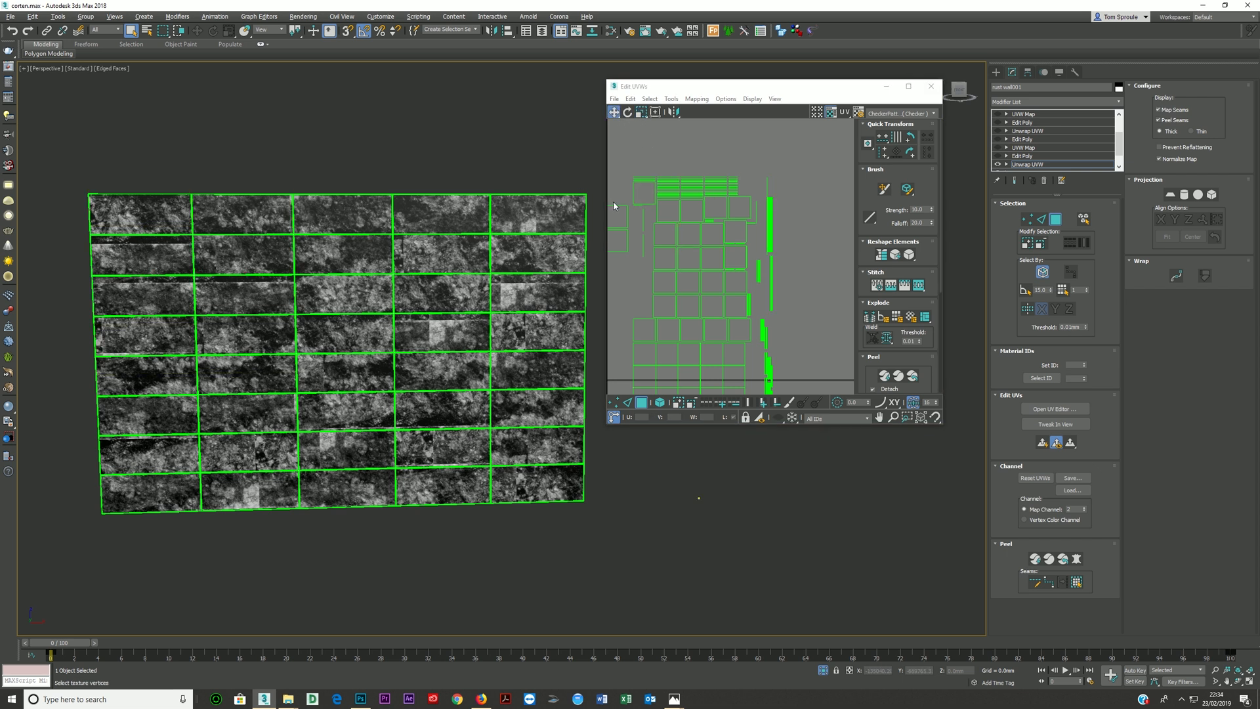
pyautogui.click(166, 257)
pyautogui.keyDown('ctrl'); pyautogui.click(158, 294); pyautogui.keyUp('ctrl')
pyautogui.keyDown('ctrl'); pyautogui.click(237, 291); pyautogui.keyUp('ctrl')
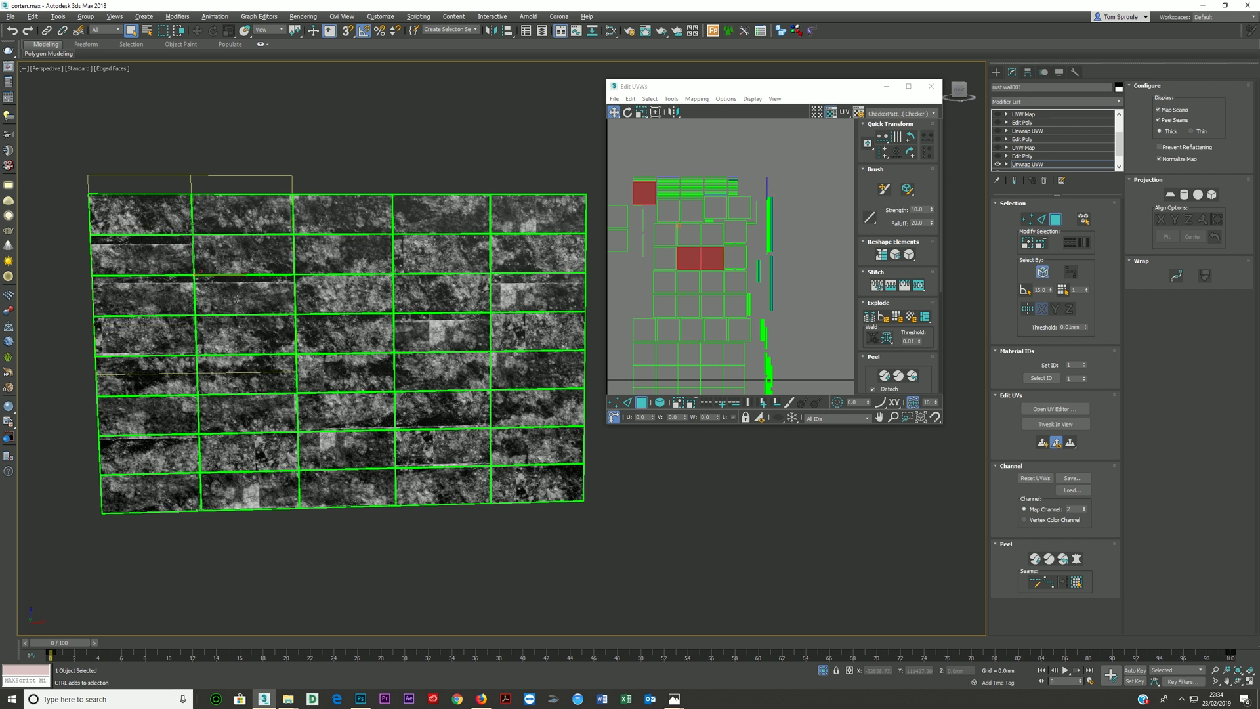
pyautogui.moveTo(645, 193); pyautogui.dragTo(651, 206)
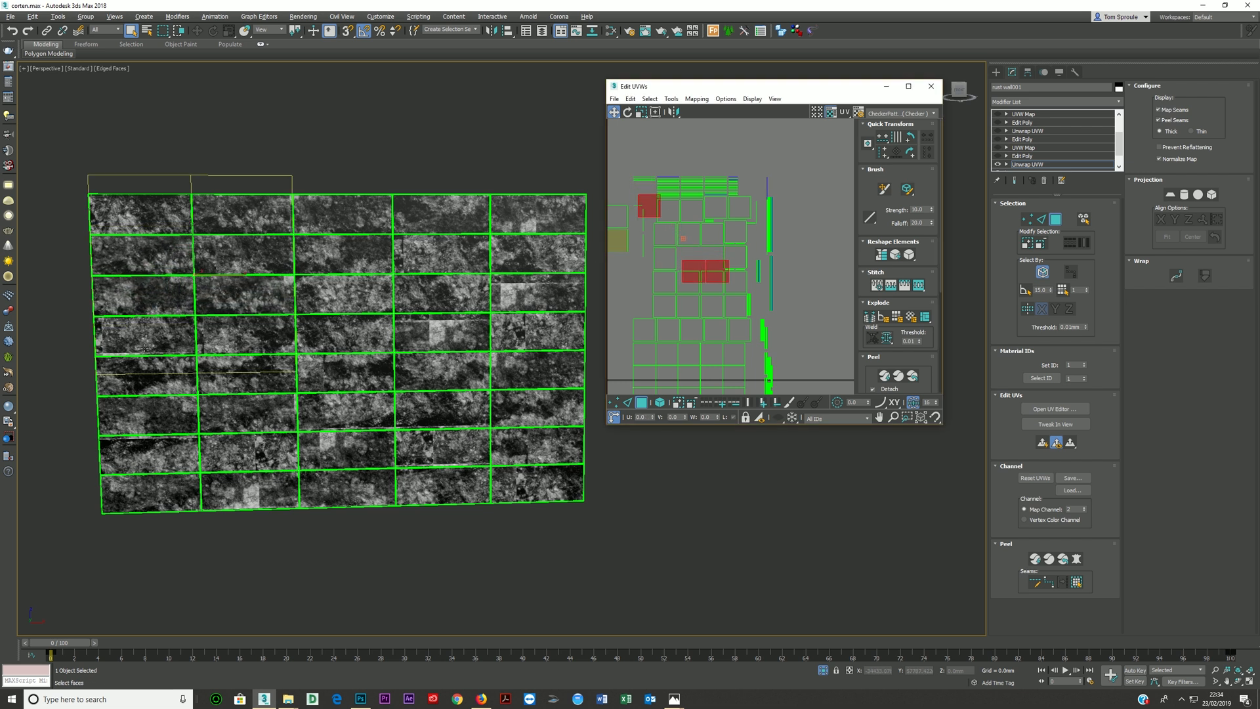
# - Nudge a single UV face in the layout upward, and move the UV face of the sixth row's second-column panel slightly left
pyautogui.click(735, 305)
pyautogui.moveTo(735, 307); pyautogui.dragTo(735, 301)
pyautogui.moveTo(284, 412); pyautogui.dragTo(350, 381, button='middle')
pyautogui.scroll(6, 350, 382)
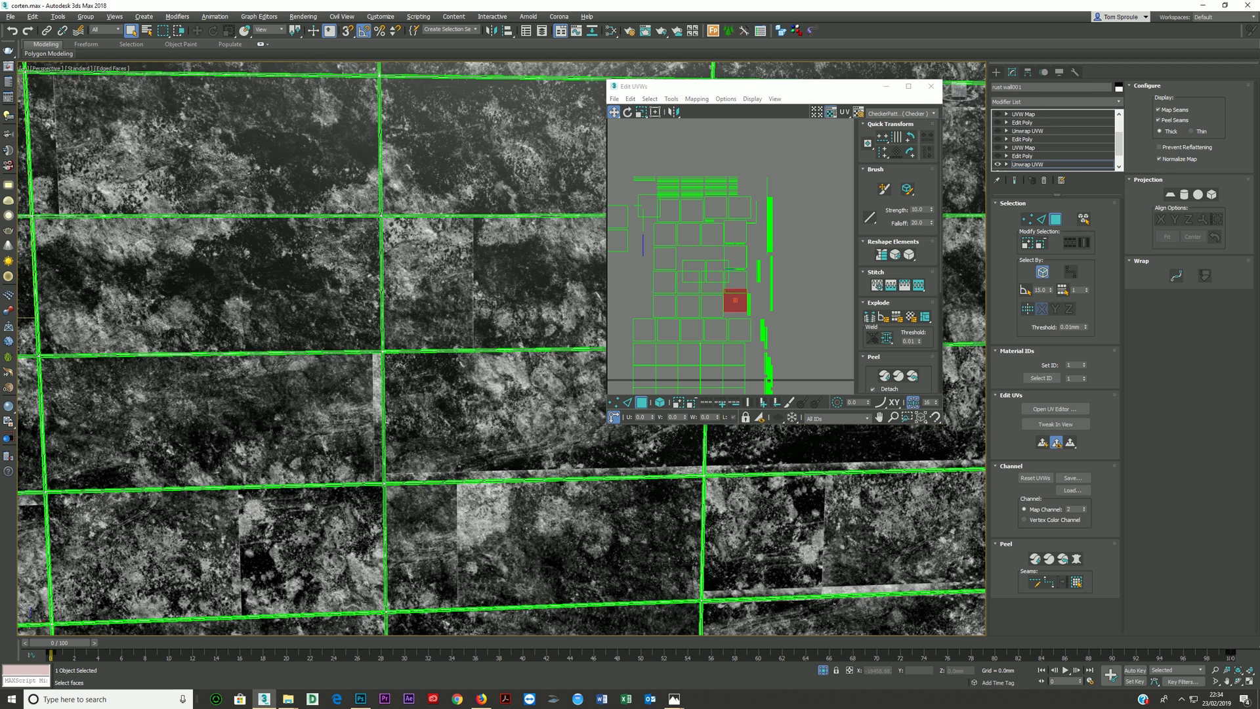
pyautogui.click(320, 403)
pyautogui.moveTo(715, 329); pyautogui.dragTo(711, 331)
pyautogui.scroll(-6, 346, 366)
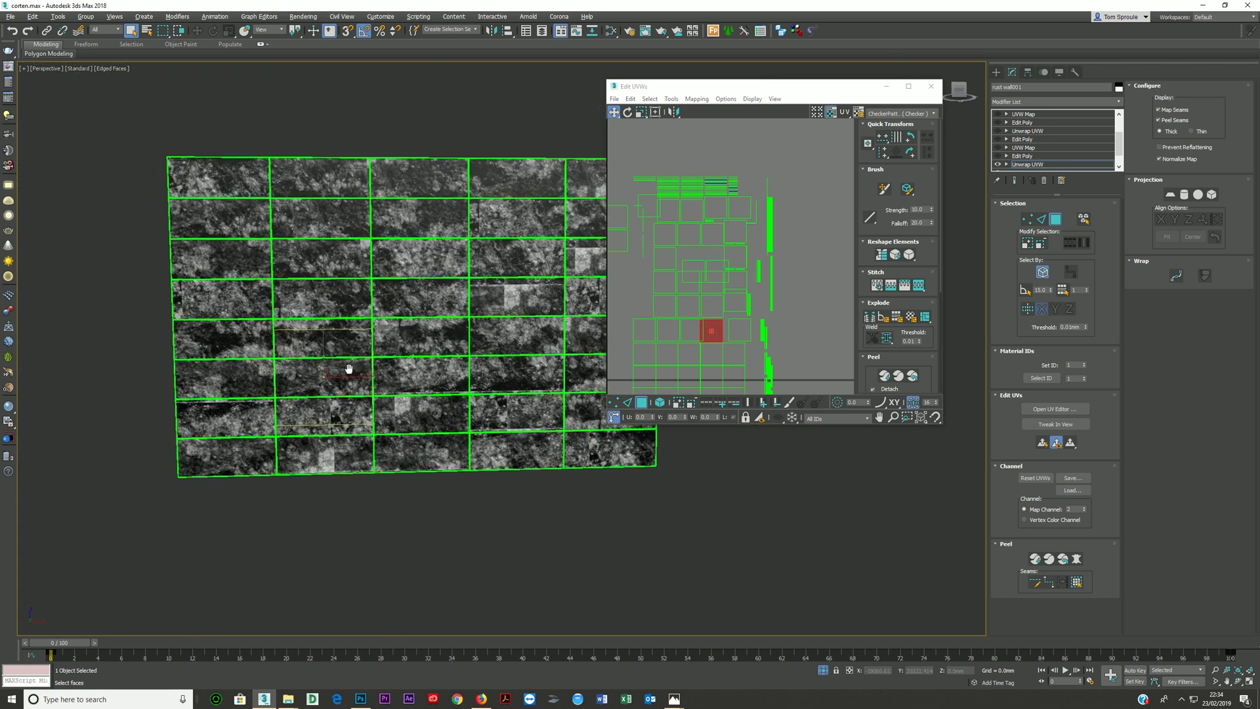
# - Move the UV face of the bottom row's second-column panel to the right, away from its detached cluster
pyautogui.click(677, 302)
pyautogui.moveTo(657, 289); pyautogui.dragTo(703, 277, button='middle')
pyautogui.scroll(-3, 703, 277)
pyautogui.scroll(3, 680, 258)
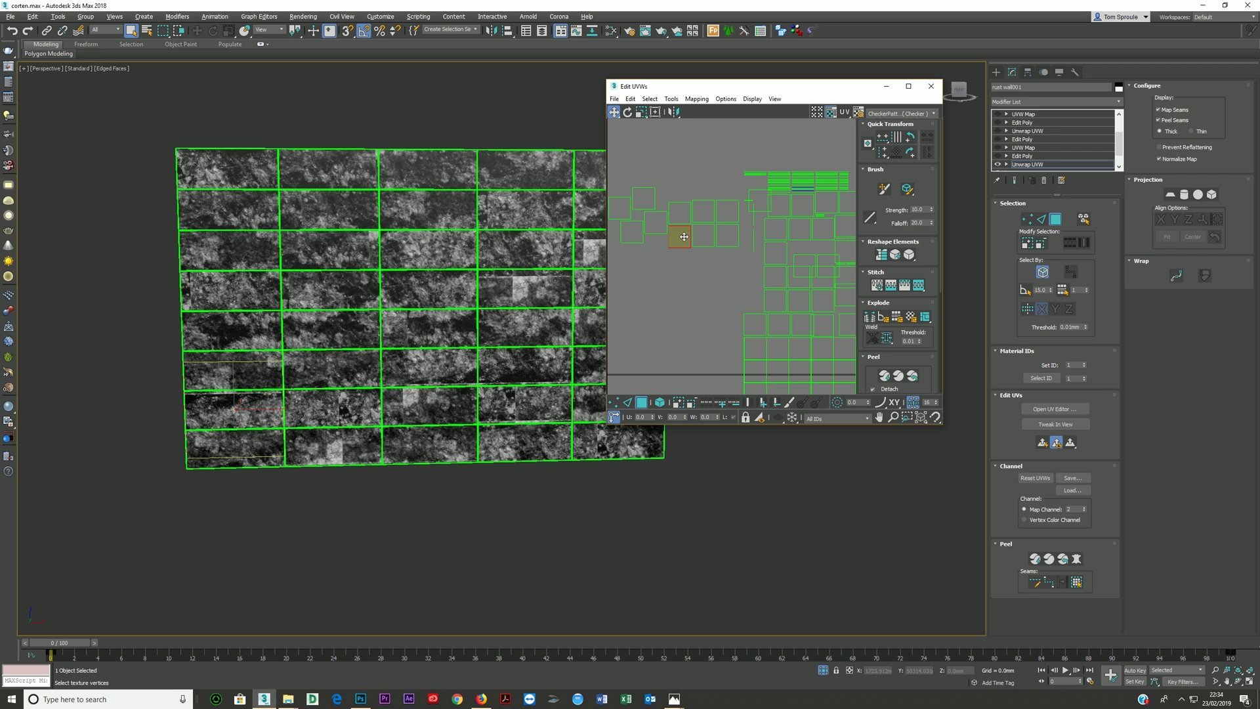
pyautogui.click(339, 441)
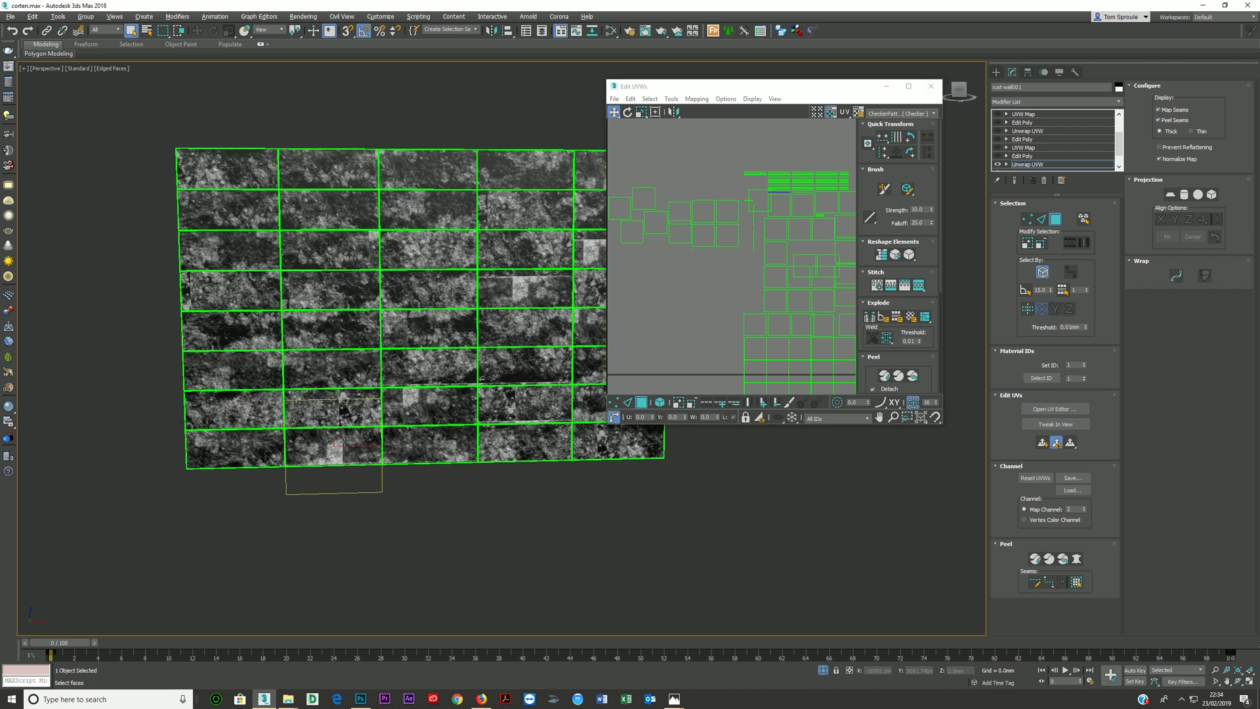
pyautogui.scroll(-3, 690, 247)
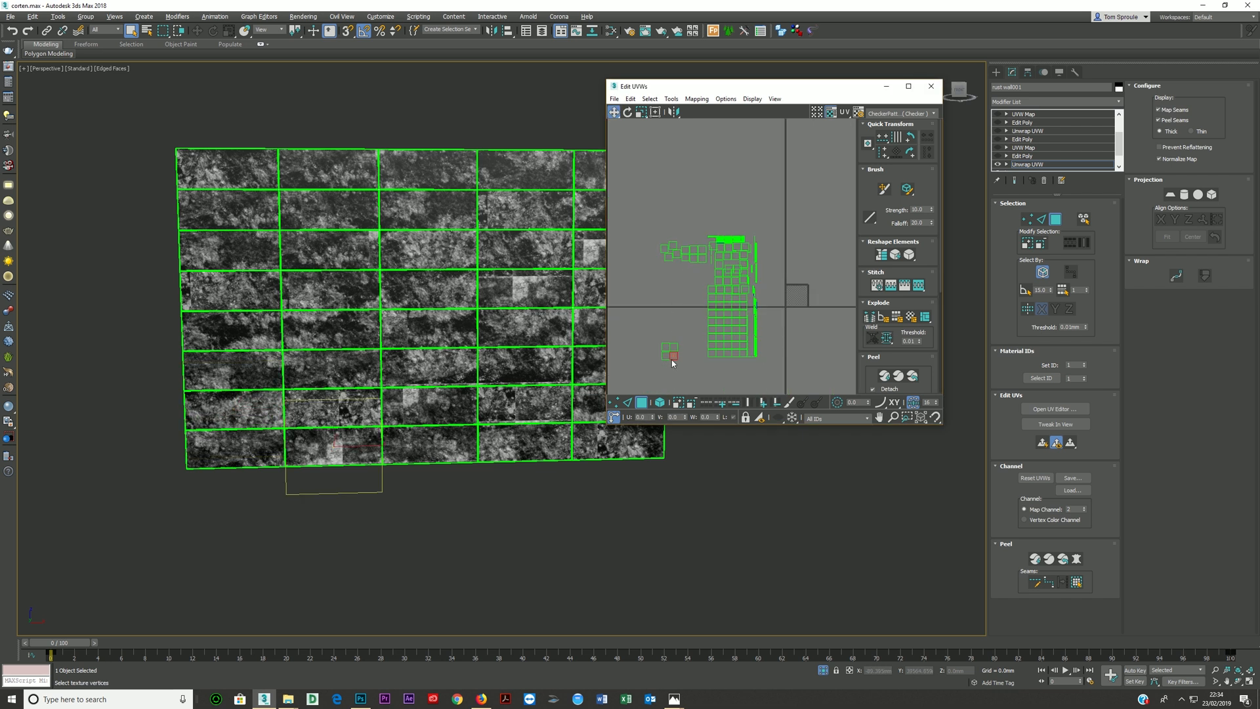
pyautogui.scroll(3, 682, 356)
pyautogui.moveTo(680, 355); pyautogui.dragTo(697, 355)
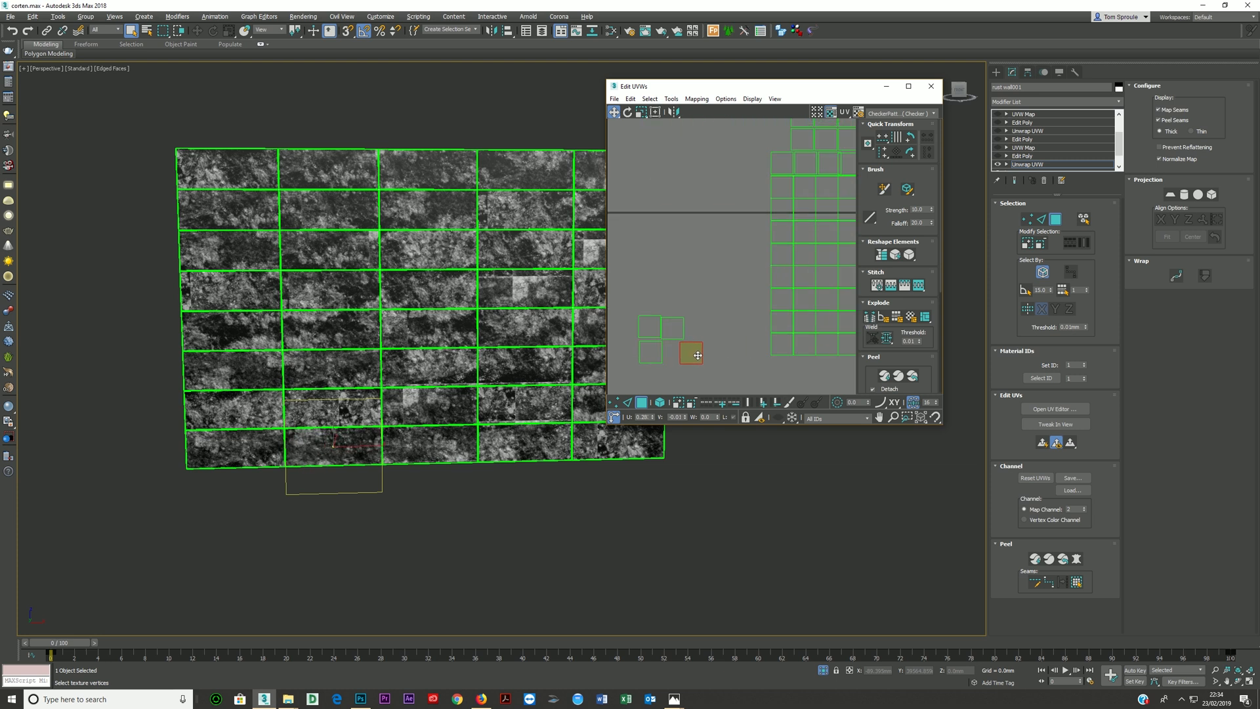
# - Move the neighbouring UV face of the lower cluster right, and the UV face of the seventh row's third-column panel left
pyautogui.scroll(5, 342, 412)
pyautogui.click(672, 326)
pyautogui.moveTo(672, 326); pyautogui.dragTo(697, 325)
pyautogui.scroll(-5, 453, 379)
pyautogui.moveTo(463, 379); pyautogui.dragTo(421, 383, button='middle')
pyautogui.click(439, 386)
pyautogui.moveTo(799, 171); pyautogui.dragTo(776, 169)
# - Select the third- and fourth-column panels in the sixth row and move their UV faces slightly up
pyautogui.moveTo(485, 355); pyautogui.dragTo(378, 352, button='middle')
pyautogui.click(377, 329)
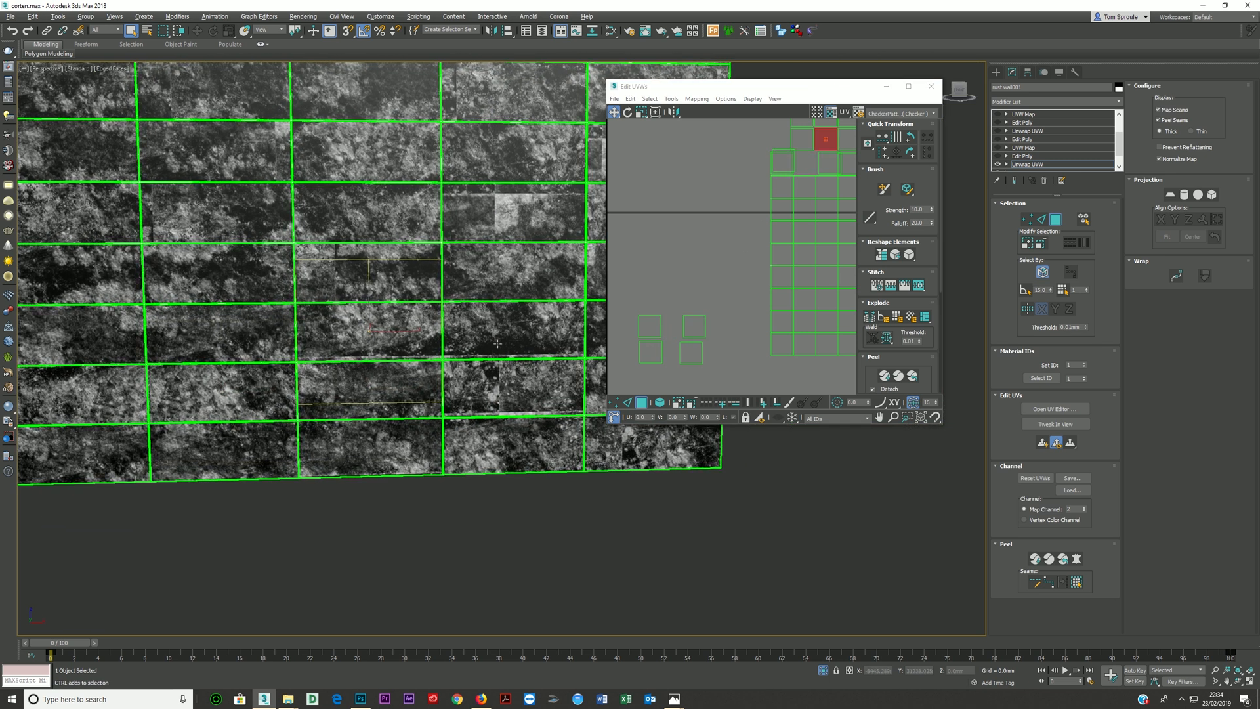
pyautogui.keyDown('ctrl'); pyautogui.click(485, 329); pyautogui.keyUp('ctrl')
pyautogui.moveTo(485, 331); pyautogui.dragTo(374, 330, button='middle')
pyautogui.moveTo(831, 147); pyautogui.dragTo(831, 140)
# - Move the UV face of the fourth row's fourth-column panel up and right to shift its bright texture patch
pyautogui.click(395, 209)
pyautogui.scroll(-3, 785, 204)
pyautogui.moveTo(785, 204); pyautogui.dragTo(689, 315, button='middle')
pyautogui.moveTo(698, 244); pyautogui.dragTo(728, 232)
# - Shift the UV faces of the fifth-column panels in the top and seventh rows and of the seventh row's fourth-column panel
pyautogui.moveTo(488, 245); pyautogui.dragTo(469, 369, button='middle')
pyautogui.click(522, 151)
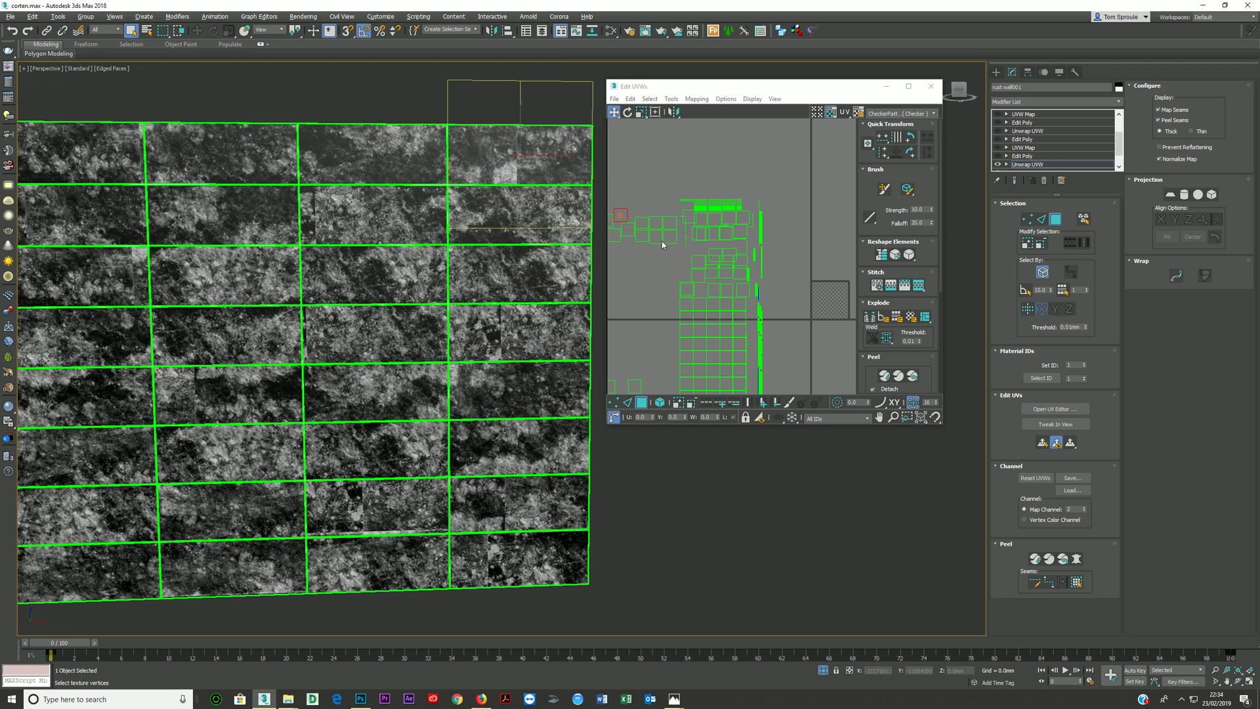
pyautogui.click(524, 498)
pyautogui.moveTo(697, 261); pyautogui.dragTo(678, 258)
pyautogui.click(696, 279)
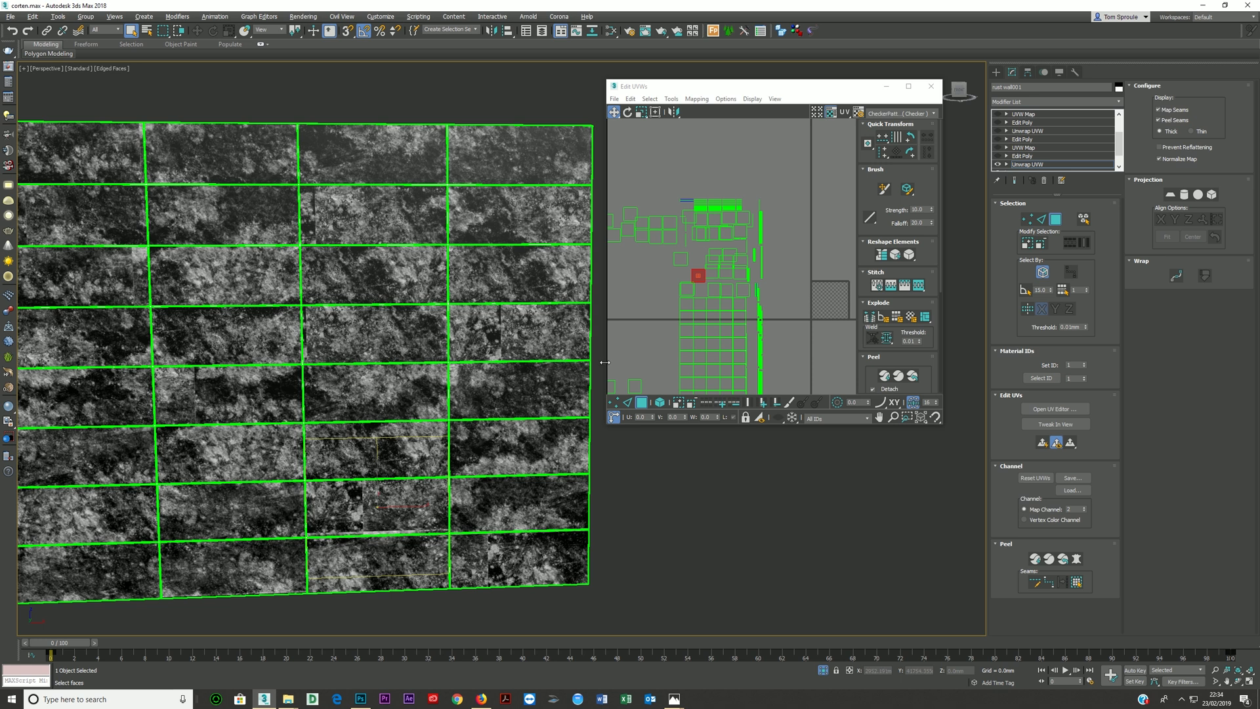
pyautogui.moveTo(696, 279); pyautogui.dragTo(687, 274)
# - Close the UV editor, leave the face sub-object level, and exit isolation to show all four viewports with the camera view active
pyautogui.scroll(-3, 500, 399)
pyautogui.moveTo(377, 477); pyautogui.dragTo(451, 502, button='middle')
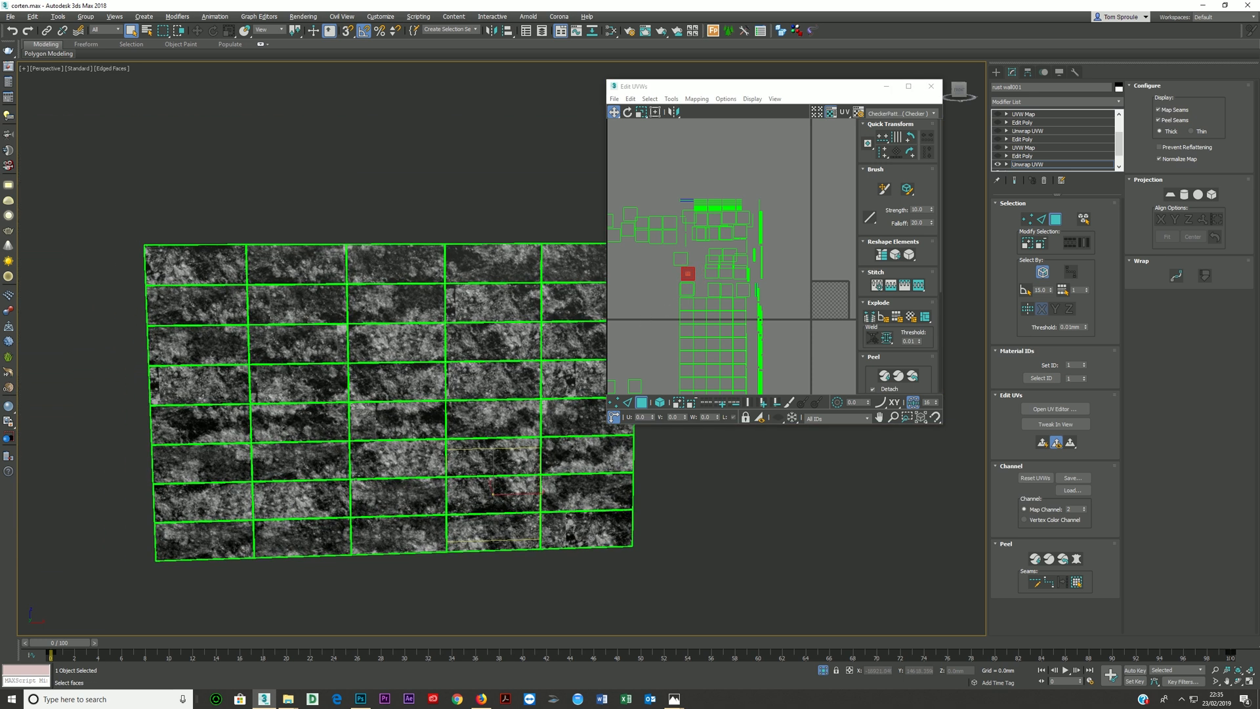
pyautogui.moveTo(415, 439); pyautogui.dragTo(354, 435, button='middle')
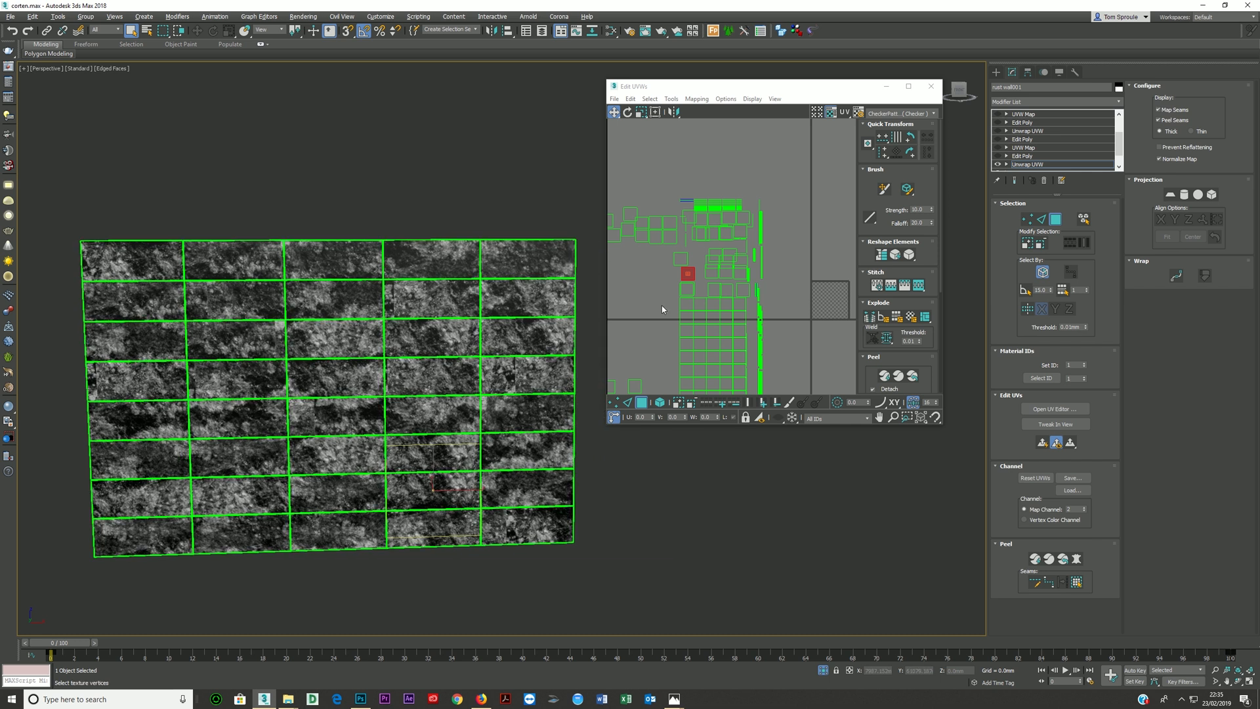
pyautogui.click(931, 87)
pyautogui.click(1030, 165)
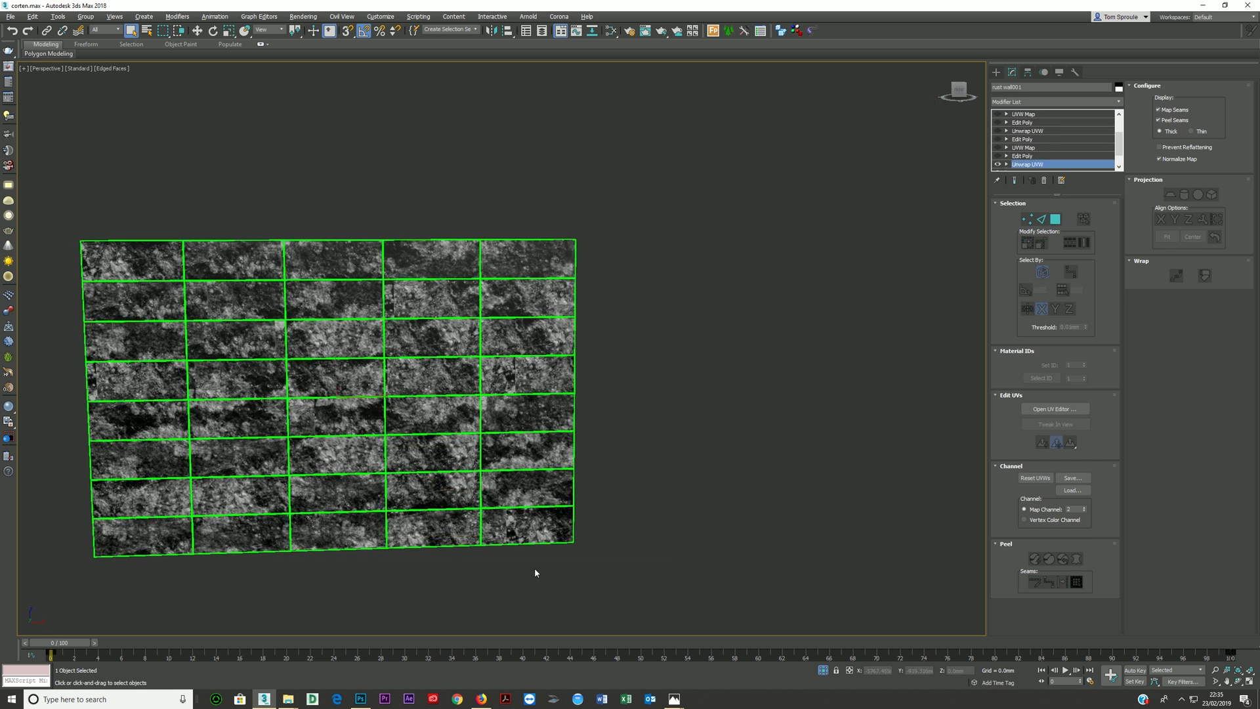
pyautogui.click(821, 671)
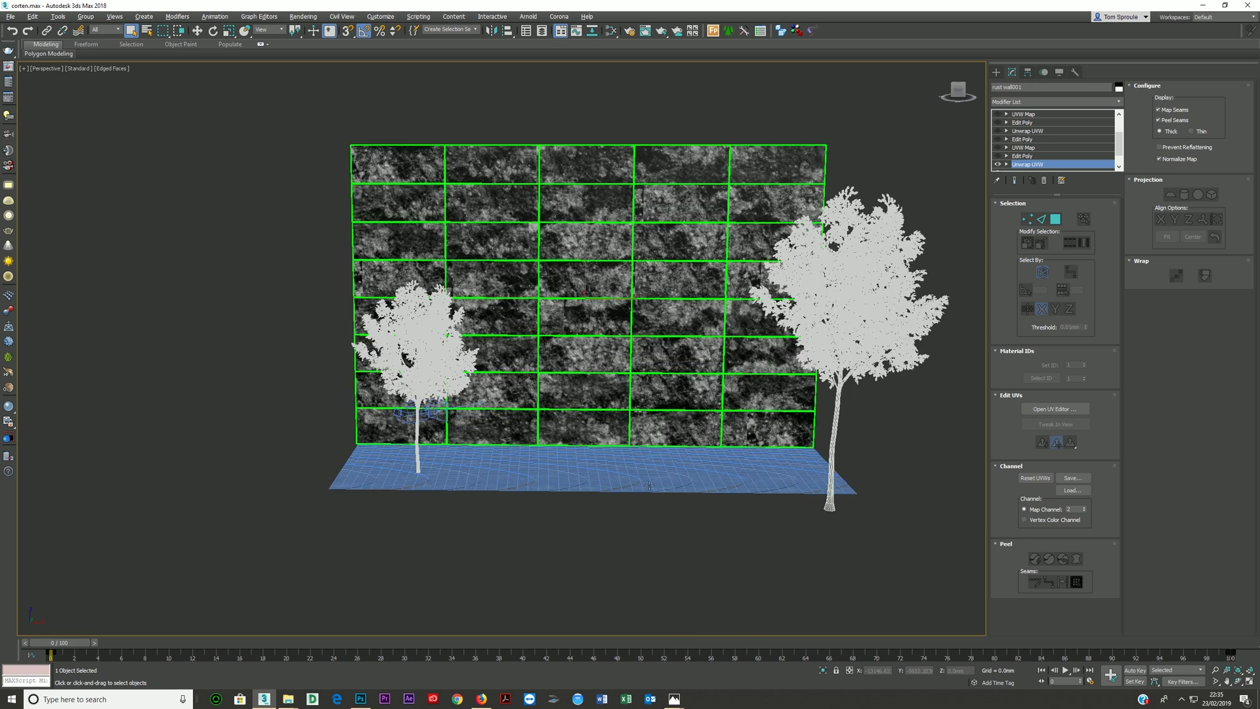
pyautogui.hotkey('alt', 'w')
pyautogui.click(689, 587)
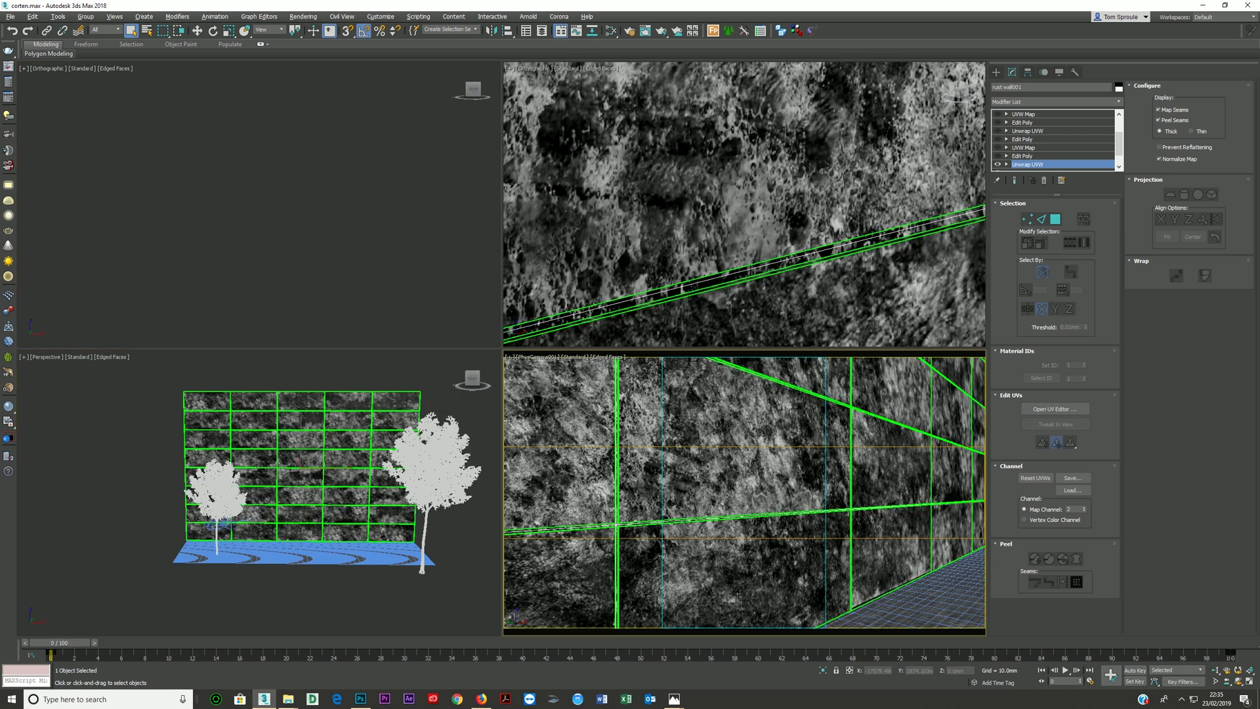
# - Open the glossiness Composite map in the Slate Material Editor and set its Layer 2 blending mode to Screen
pyautogui.click(610, 31)
pyautogui.scroll(2, 577, 400)
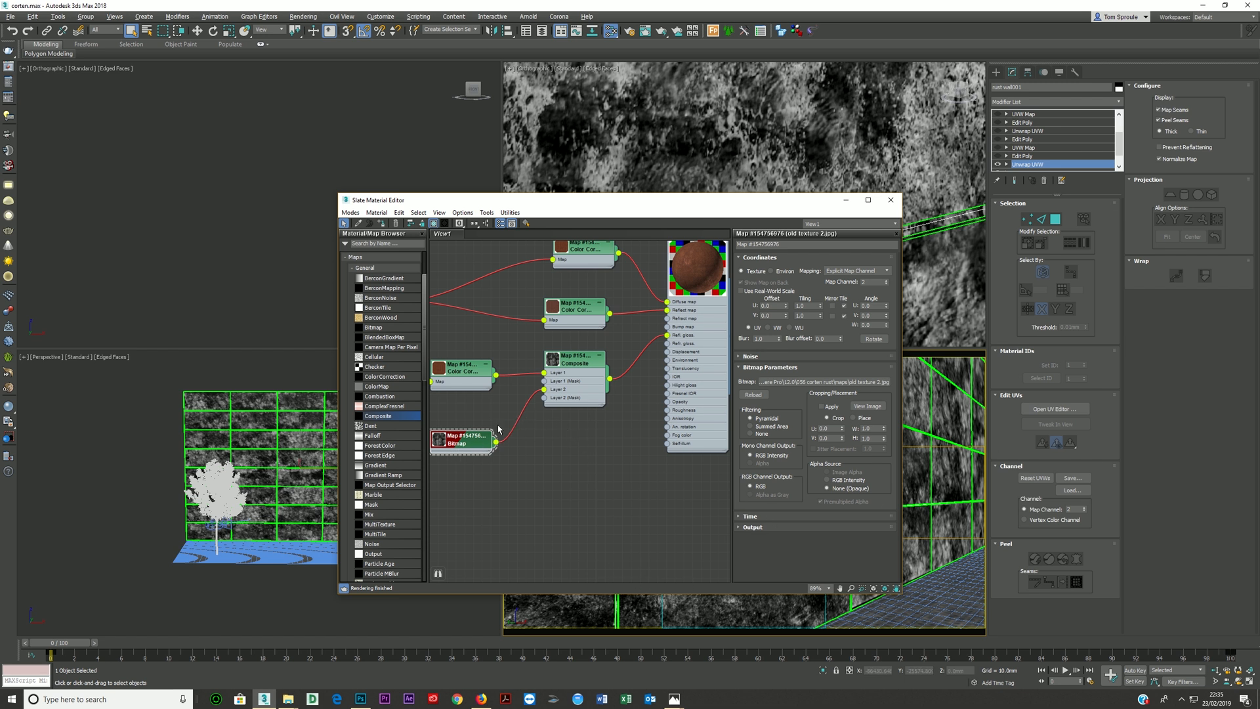
pyautogui.moveTo(615, 348); pyautogui.dragTo(582, 378, button='middle')
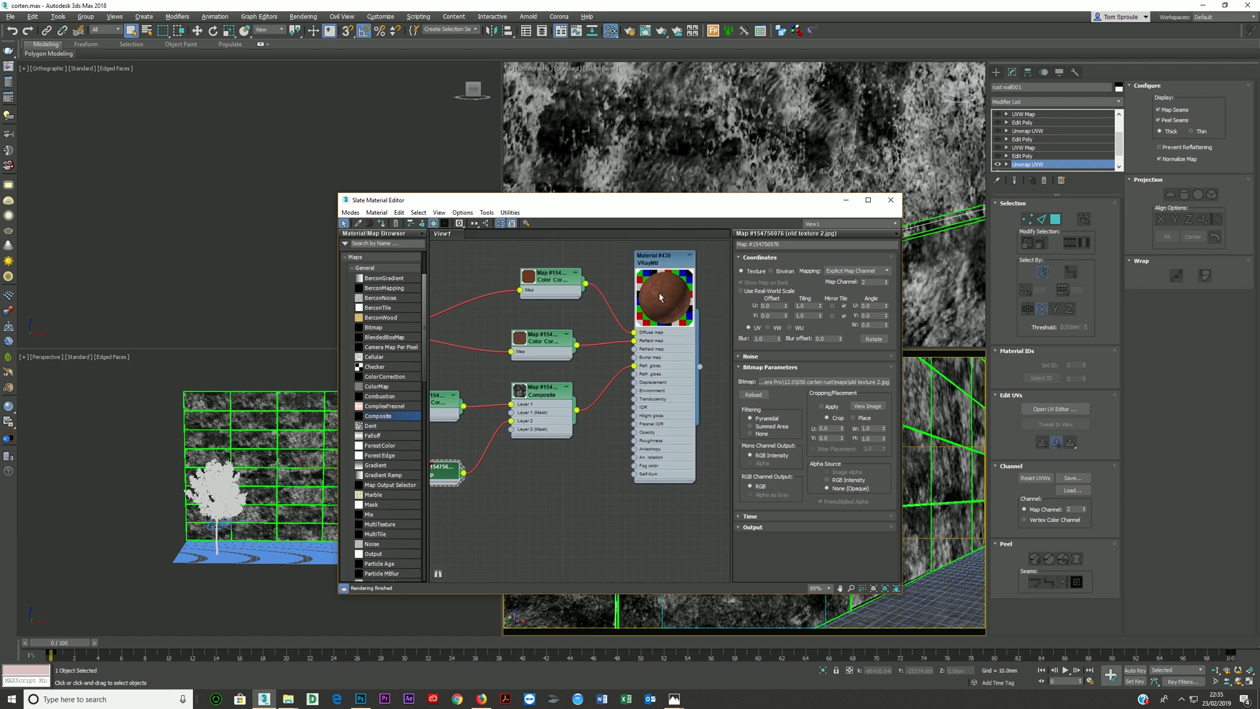
pyautogui.doubleClick(542, 423)
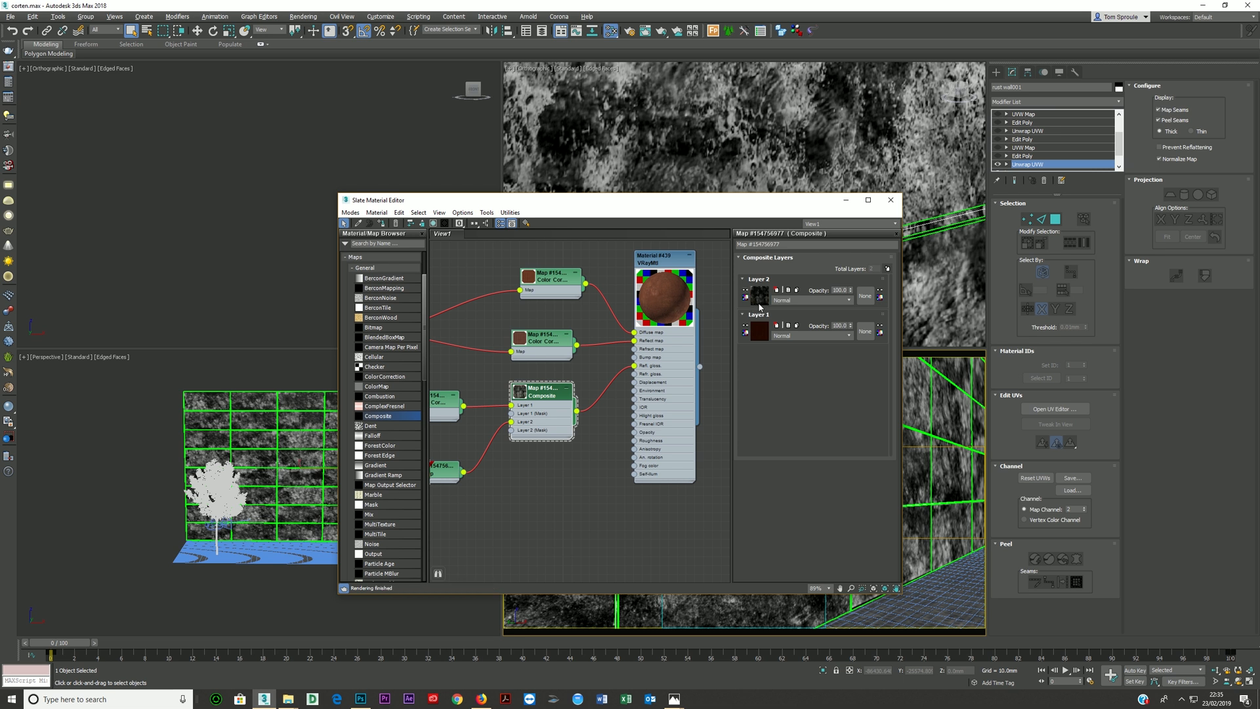
pyautogui.click(804, 299)
pyautogui.click(790, 367)
# - Enlarge the glossiness Composite node's preview to examine the blended texture, and shrink it back to its small thumbnail
pyautogui.moveTo(521, 449); pyautogui.dragTo(562, 437, button='middle')
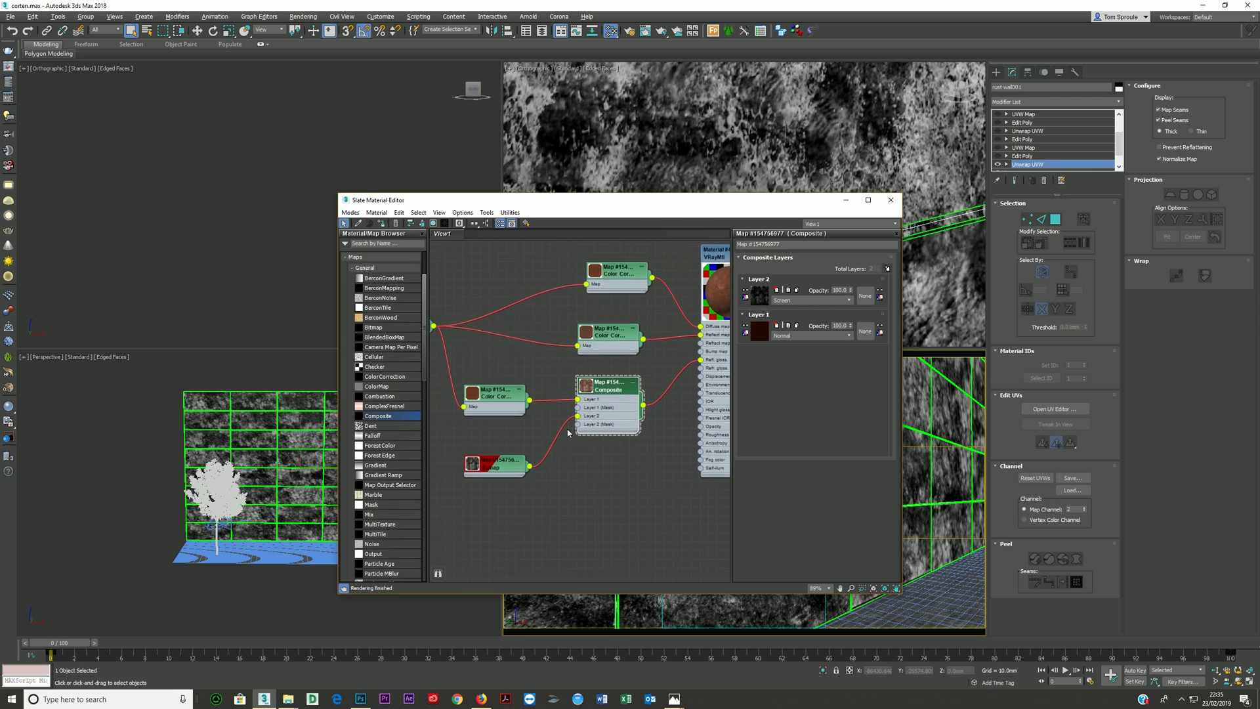
pyautogui.doubleClick(588, 391)
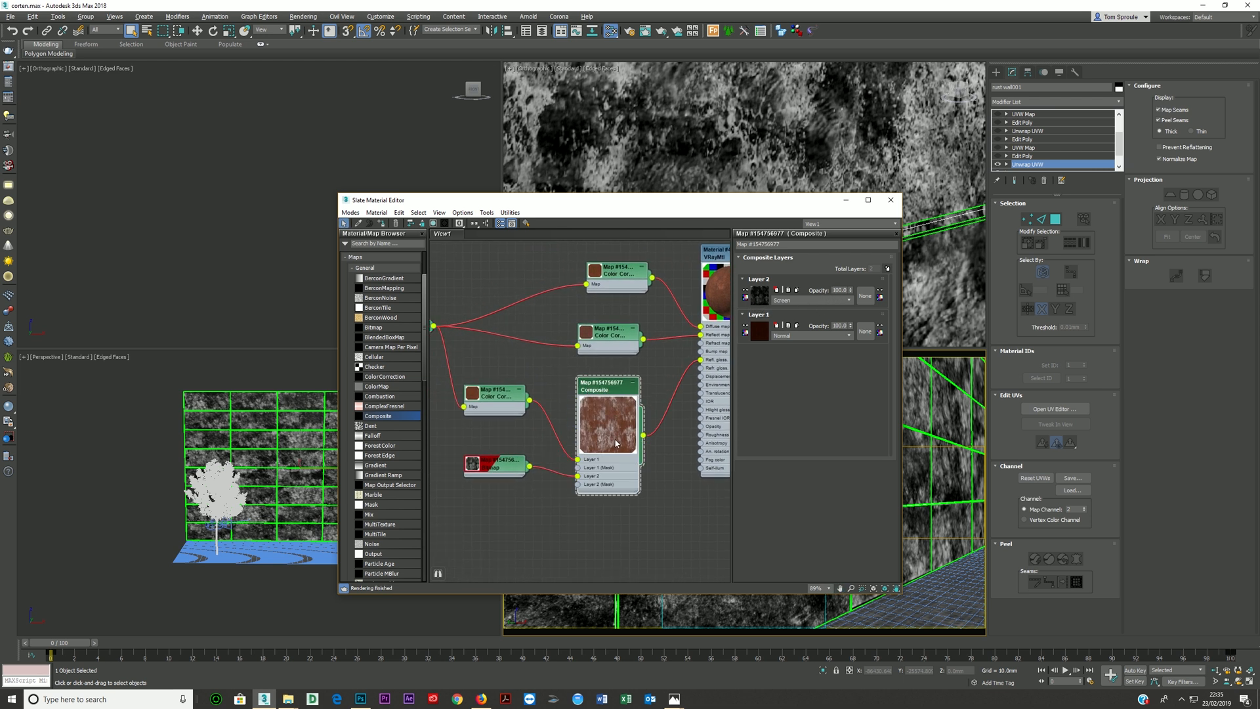
pyautogui.doubleClick(612, 430)
pyautogui.scroll(-1, 557, 437)
pyautogui.moveTo(616, 405); pyautogui.dragTo(605, 438, button='middle')
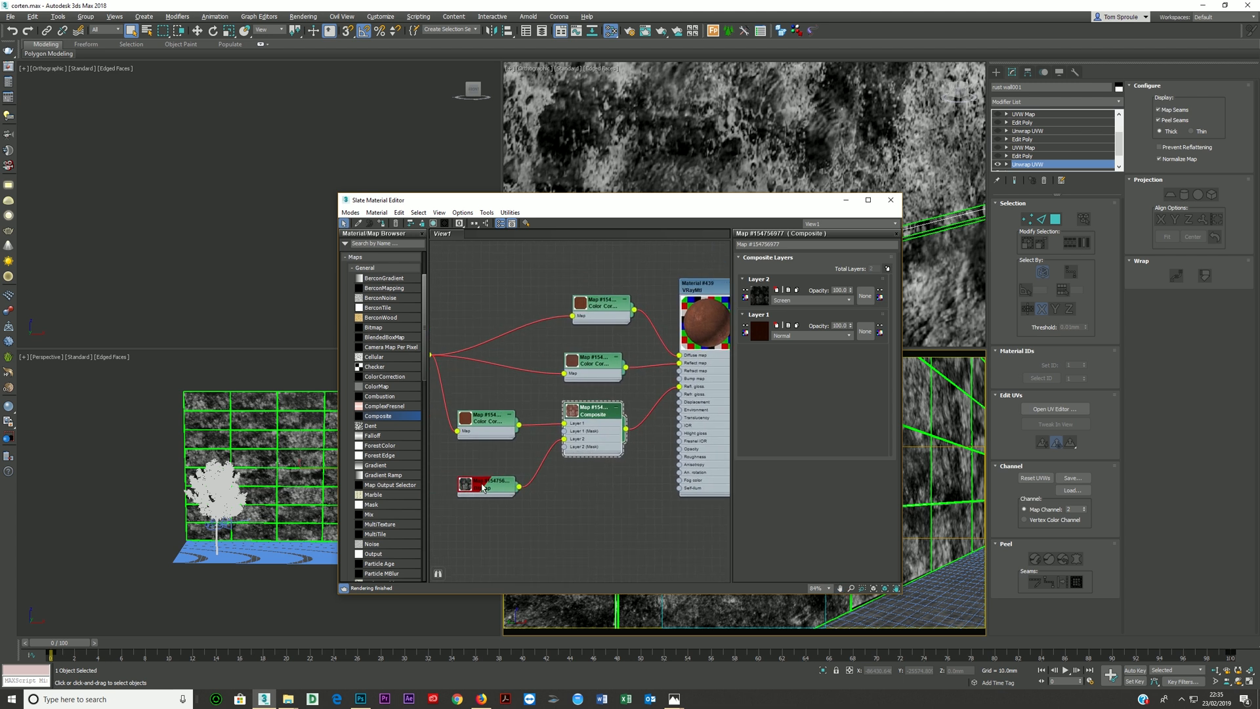
# - Move the old texture Bitmap node aside and insert a new Composite map between the reflection's Color Correction and the Reflect map input
pyautogui.moveTo(483, 489); pyautogui.dragTo(461, 506)
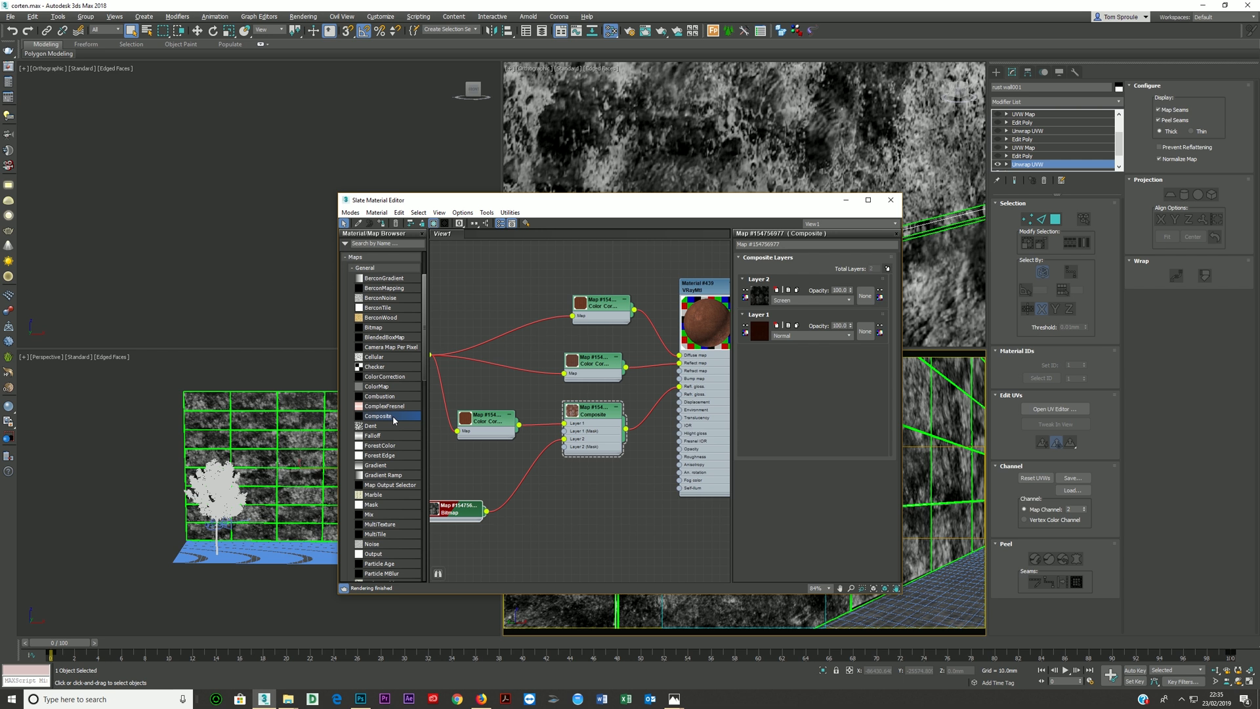
pyautogui.moveTo(658, 382); pyautogui.dragTo(578, 361)
pyautogui.click(676, 380)
pyautogui.doubleClick(591, 360)
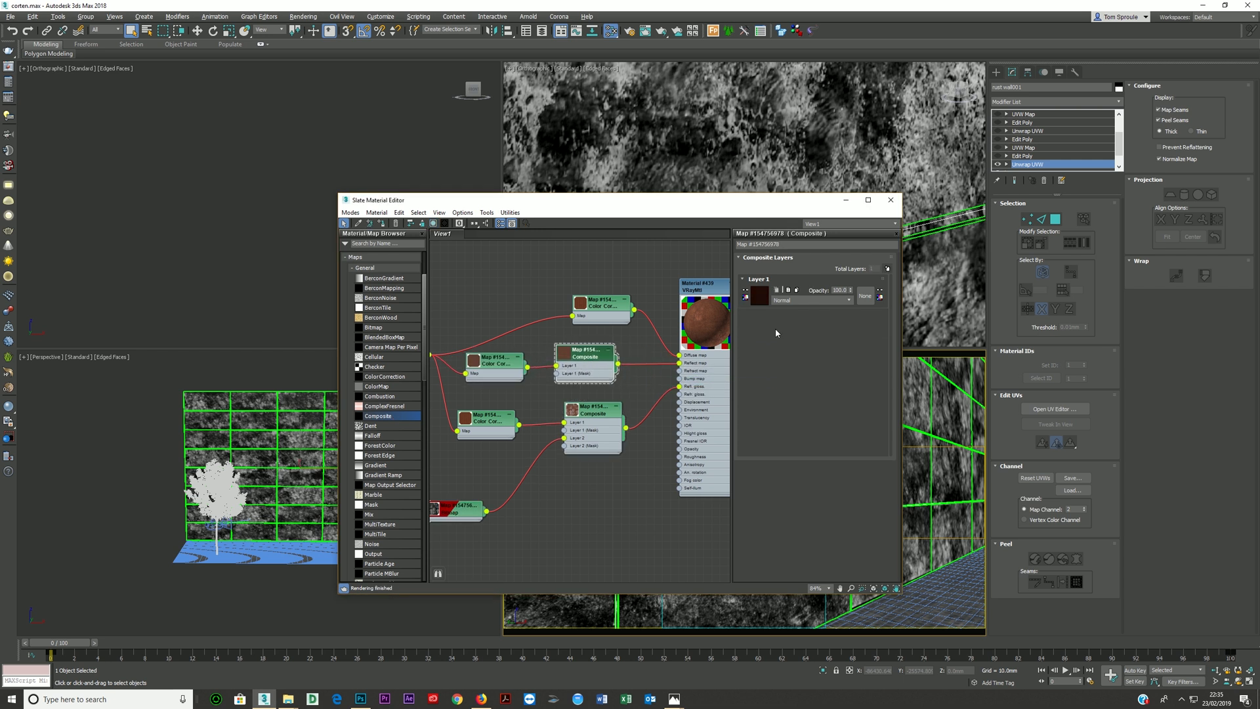
# - Add a second layer to the reflection Composite and connect the old texture Bitmap to Layer 2
pyautogui.click(888, 268)
pyautogui.moveTo(486, 511); pyautogui.dragTo(557, 381)
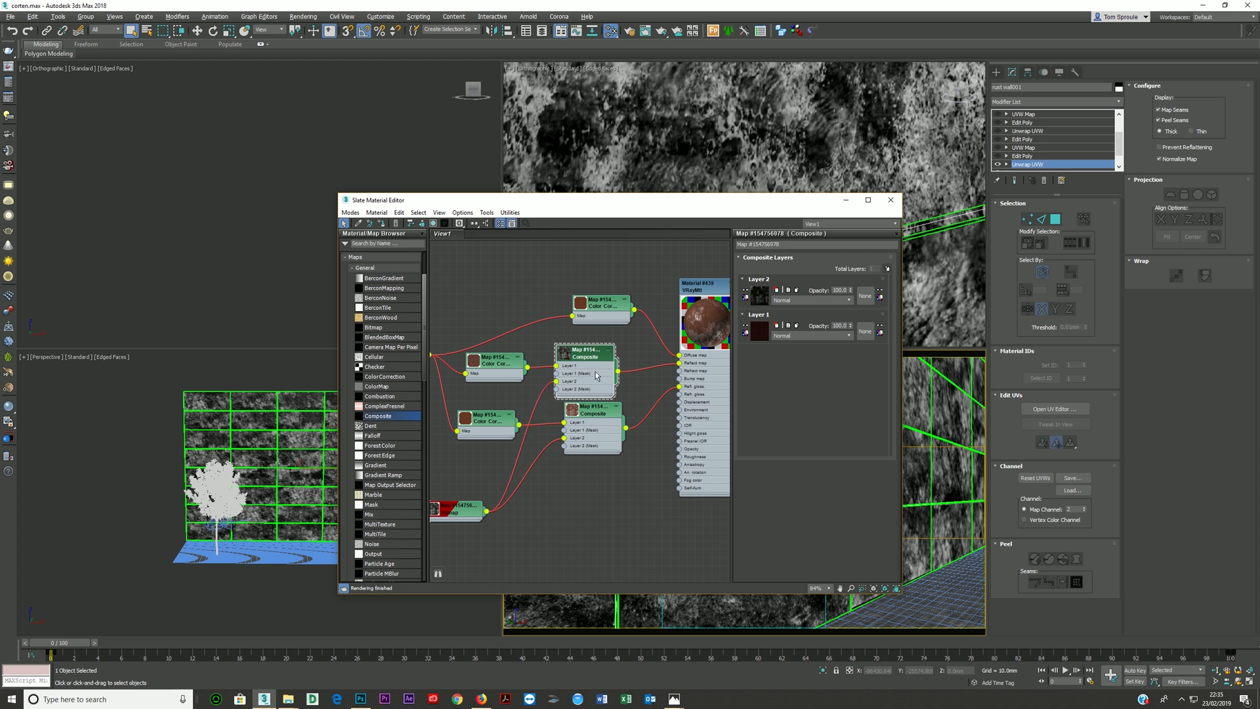
pyautogui.moveTo(647, 353); pyautogui.dragTo(601, 345, button='middle')
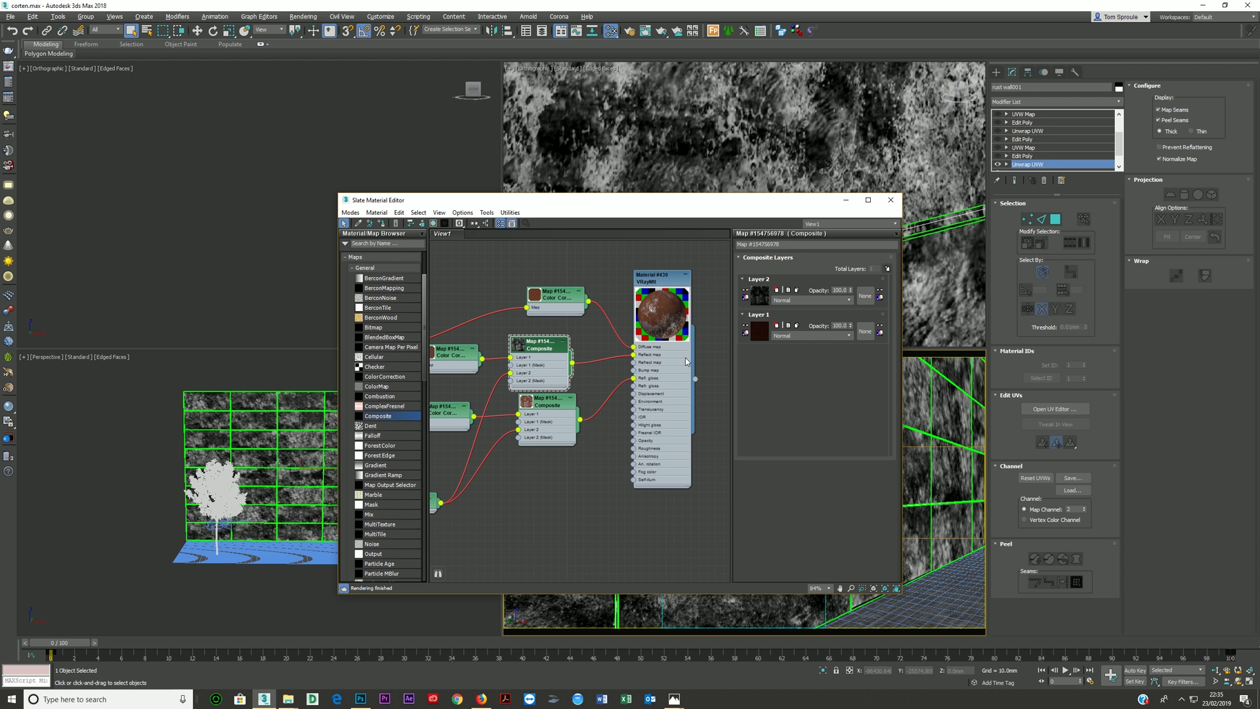
# - Try Overlay blending on the reflection Composite's Layer 2, and settle on Screen with an opacity of 20
pyautogui.click(788, 302)
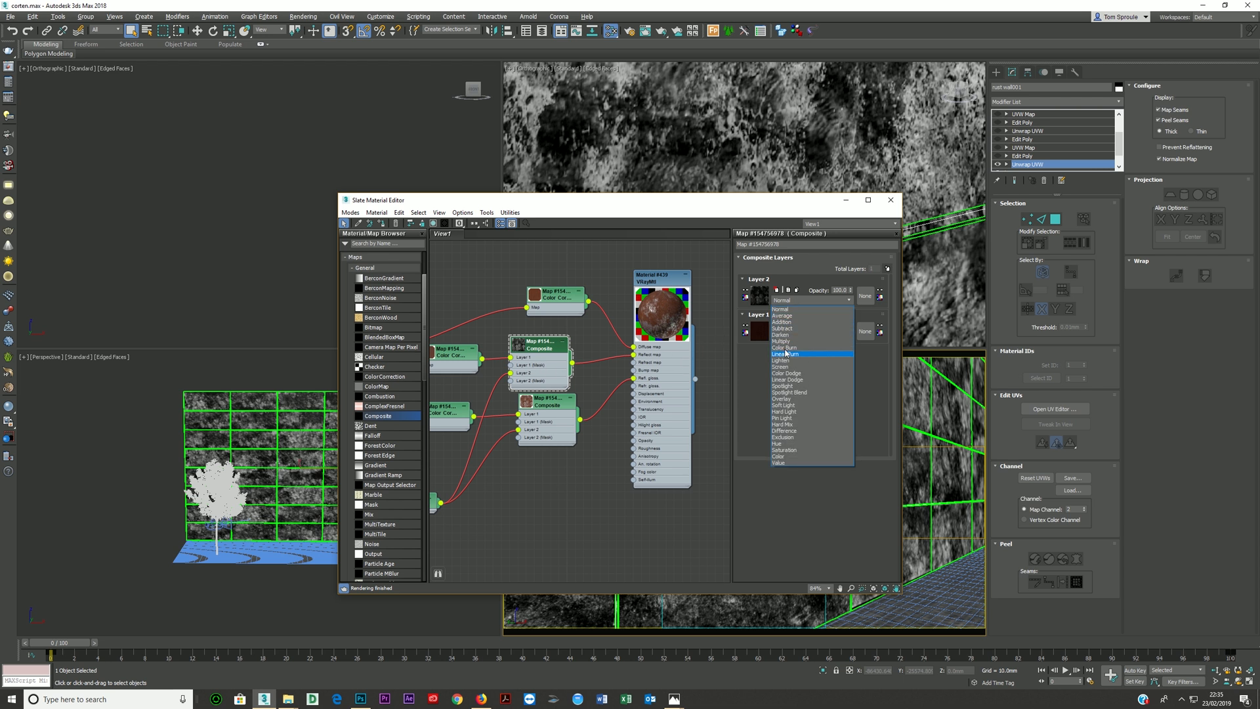
pyautogui.click(781, 399)
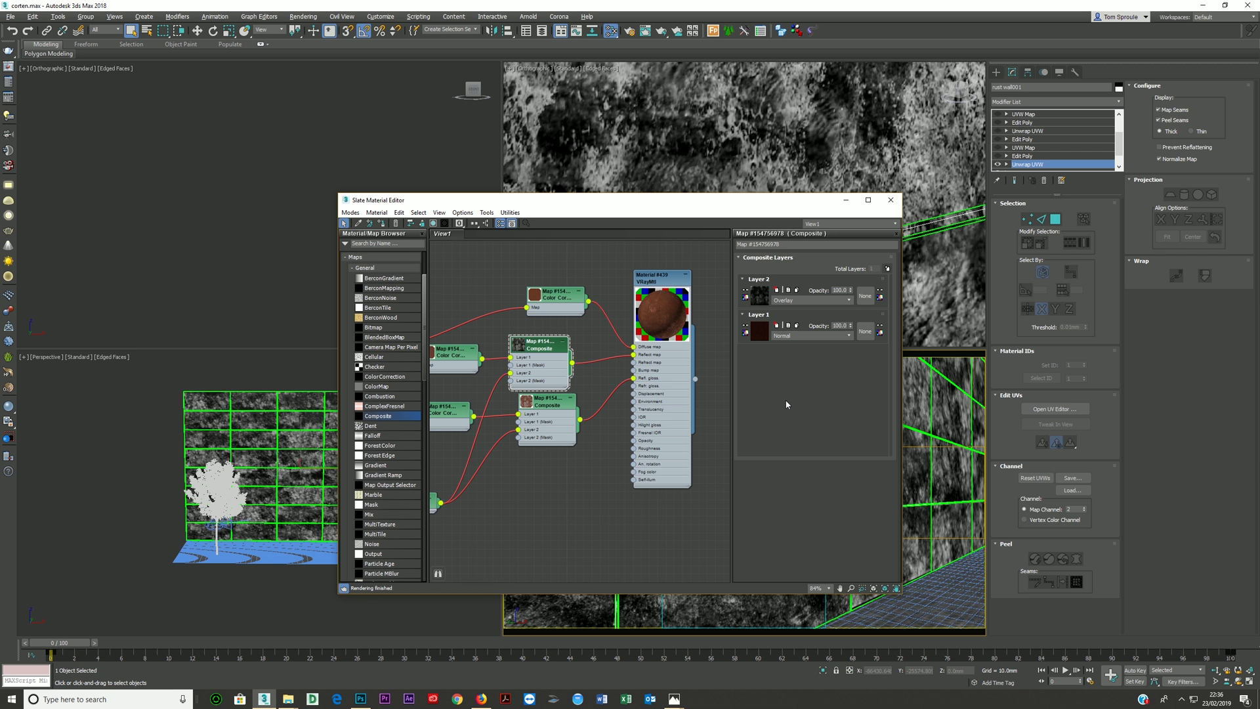
pyautogui.click(800, 302)
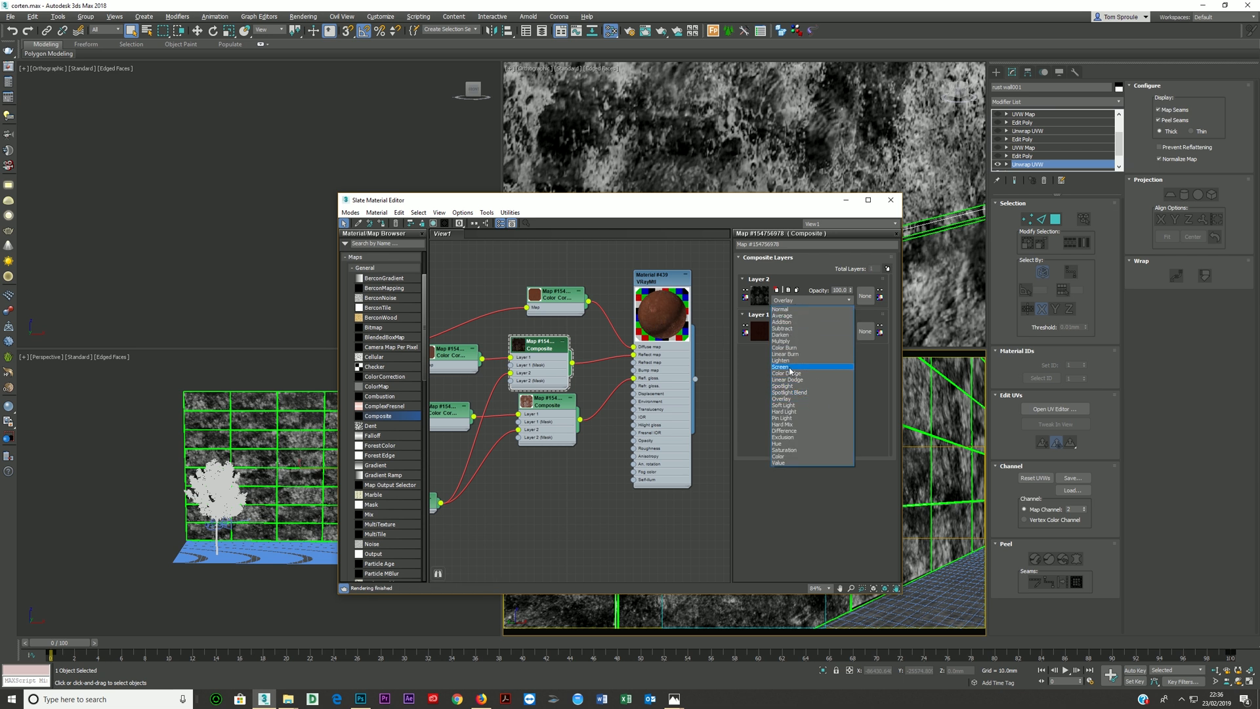
pyautogui.click(790, 368)
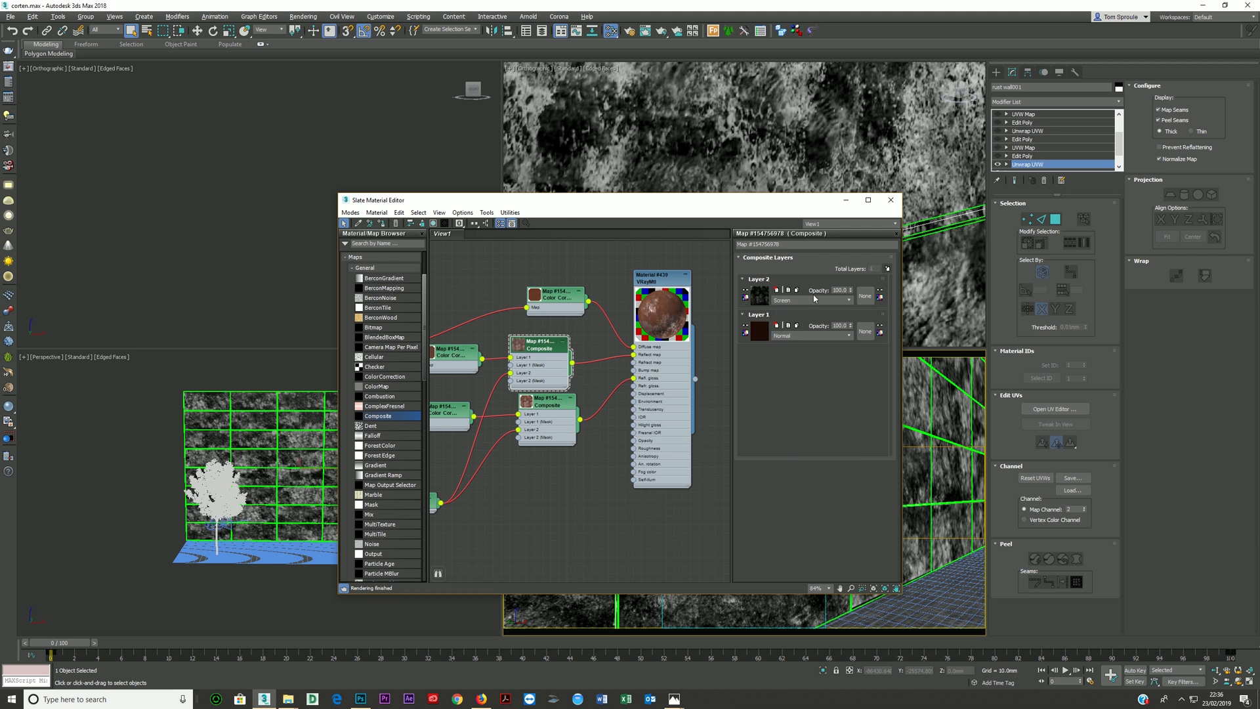
pyautogui.doubleClick(840, 290)
pyautogui.write('20')
pyautogui.press('Return')
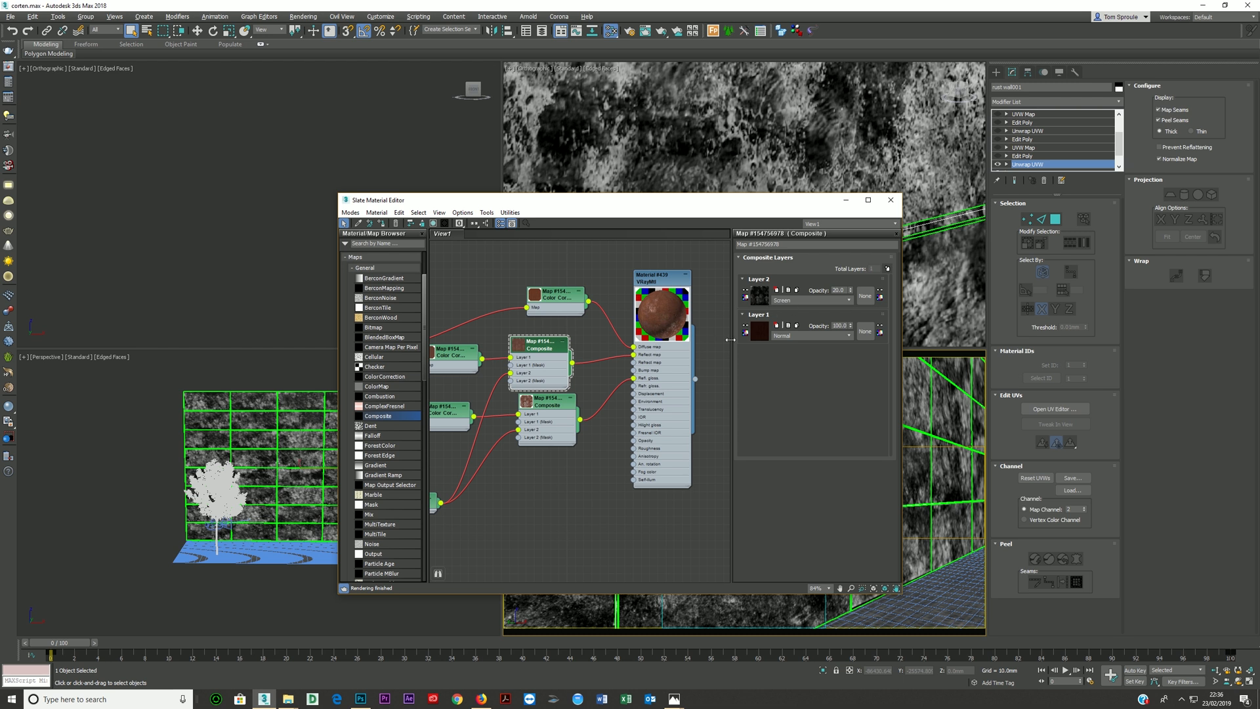
# - Render the camera view to check the corten material, and return to the Slate Material Editor
pyautogui.moveTo(536, 430); pyautogui.dragTo(563, 425, button='middle')
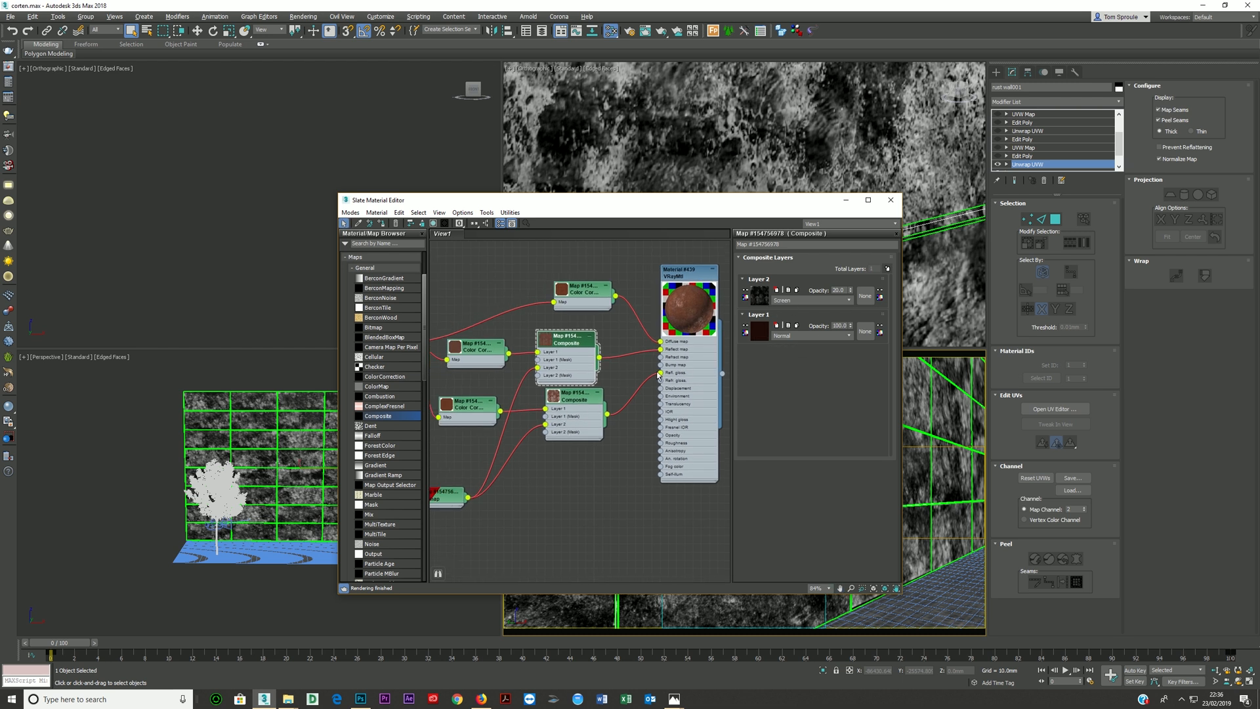
pyautogui.rightClick(642, 523)
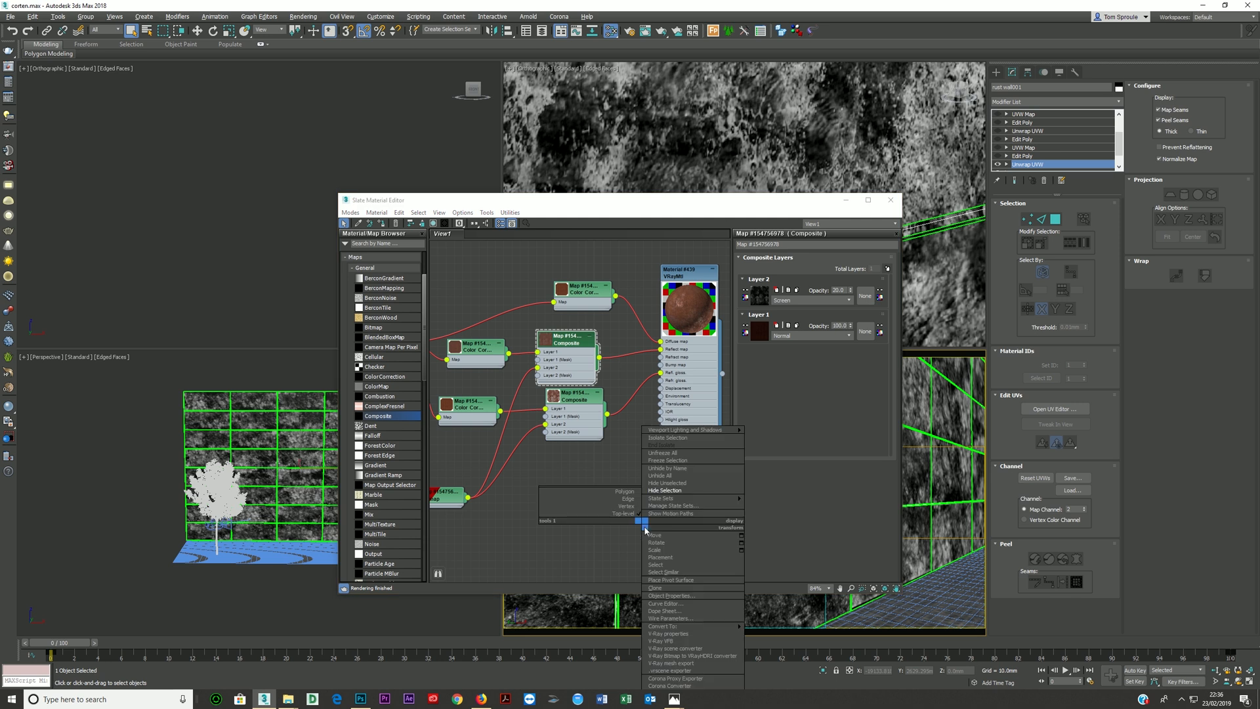
pyautogui.click(607, 688)
pyautogui.hotkey('shift', 'q')
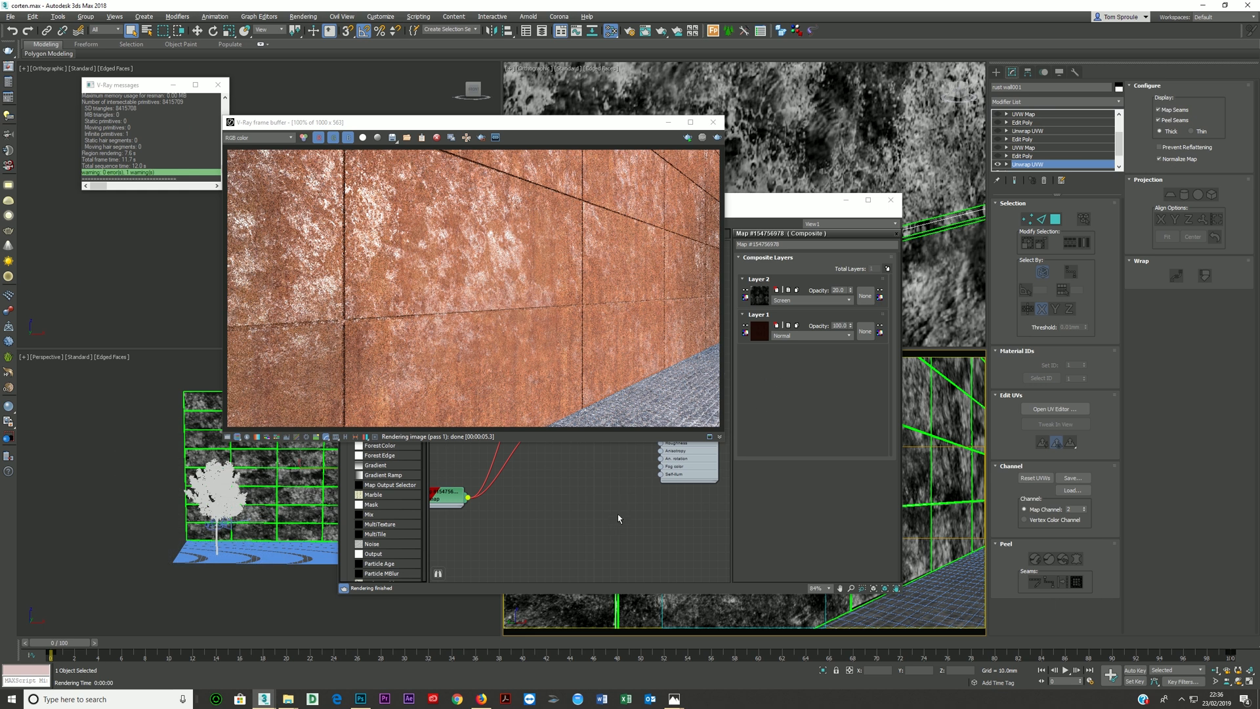
pyautogui.click(561, 494)
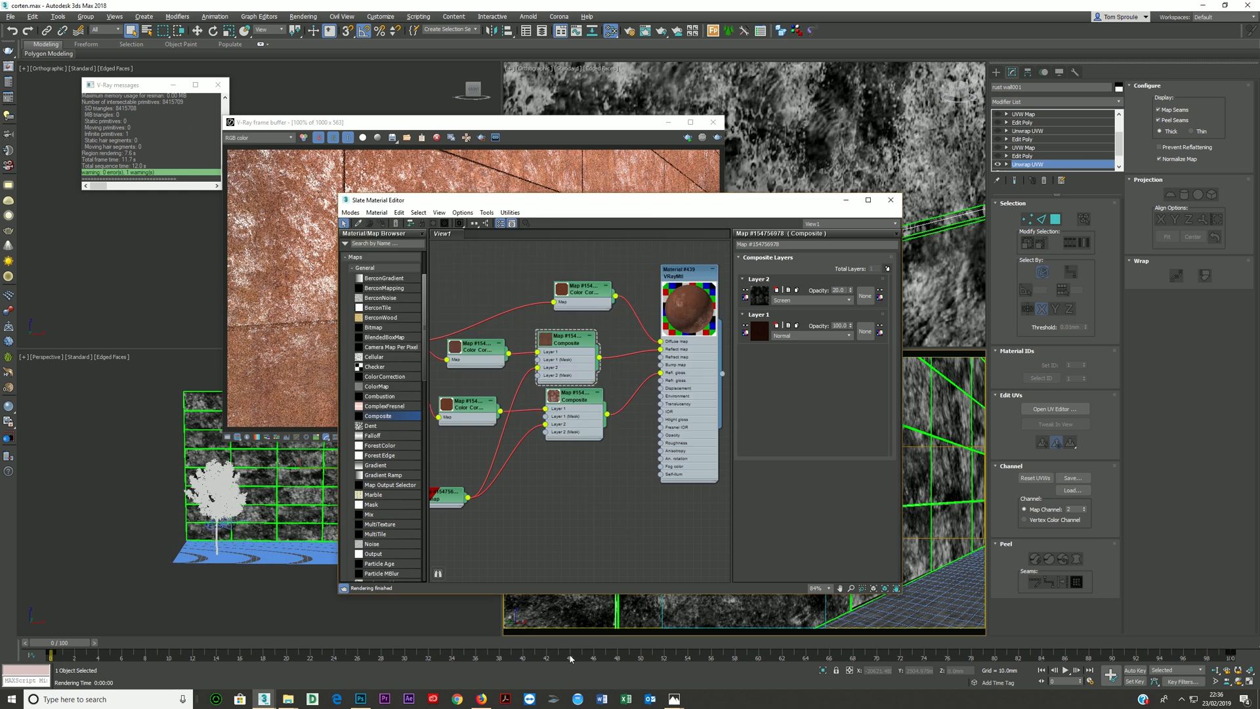
# - Switch to Firefox and browse the Google Images results for corten to examine how real corten steel surfaces look
pyautogui.click(481, 698)
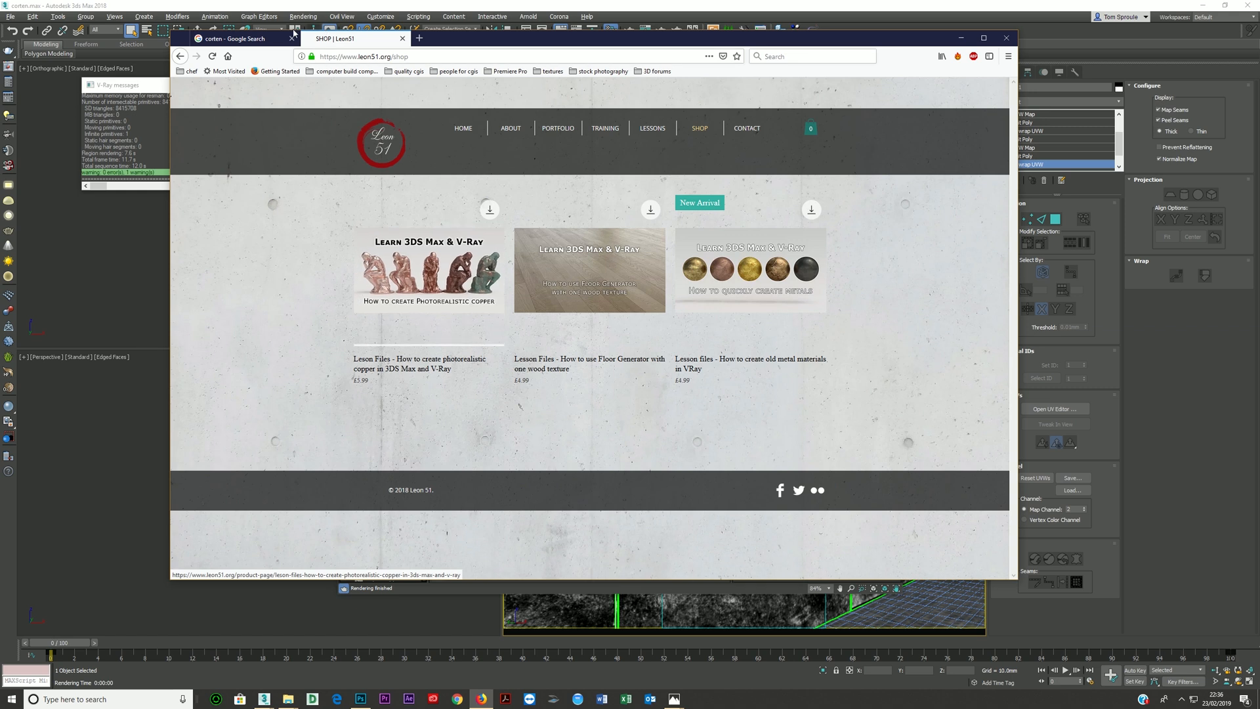
pyautogui.click(249, 41)
pyautogui.scroll(5, 511, 262)
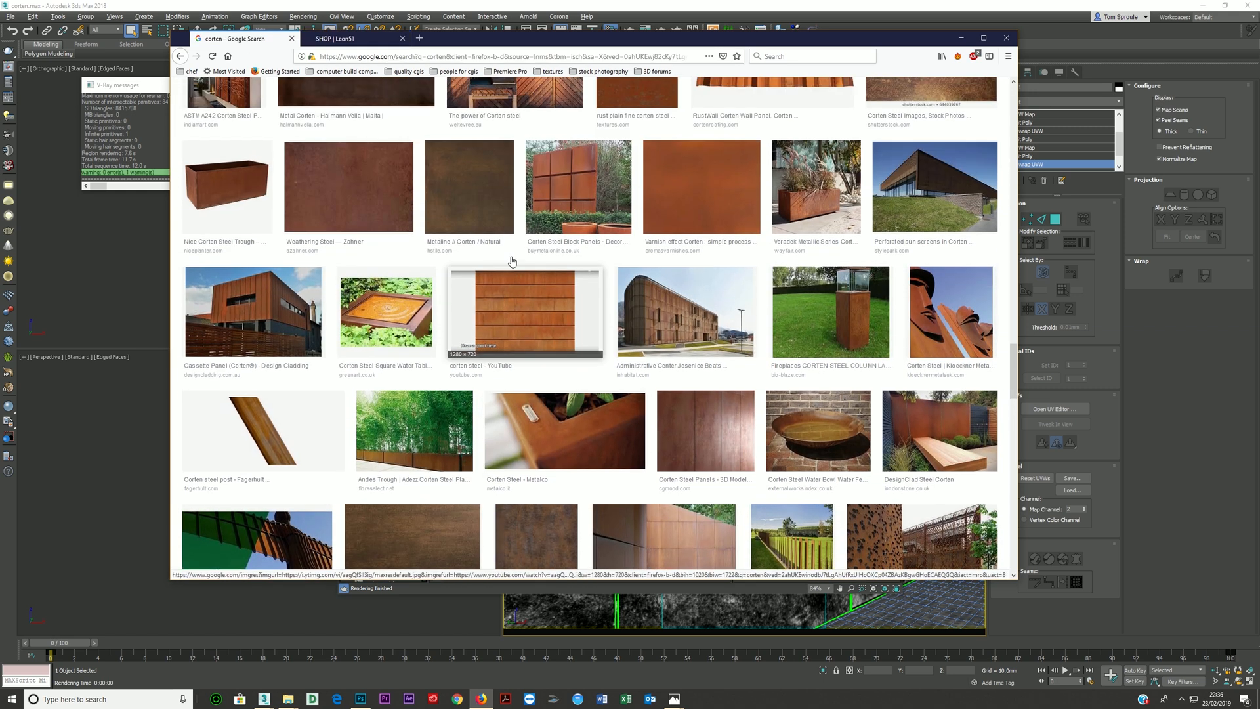
pyautogui.scroll(3, 512, 261)
pyautogui.scroll(2, 460, 330)
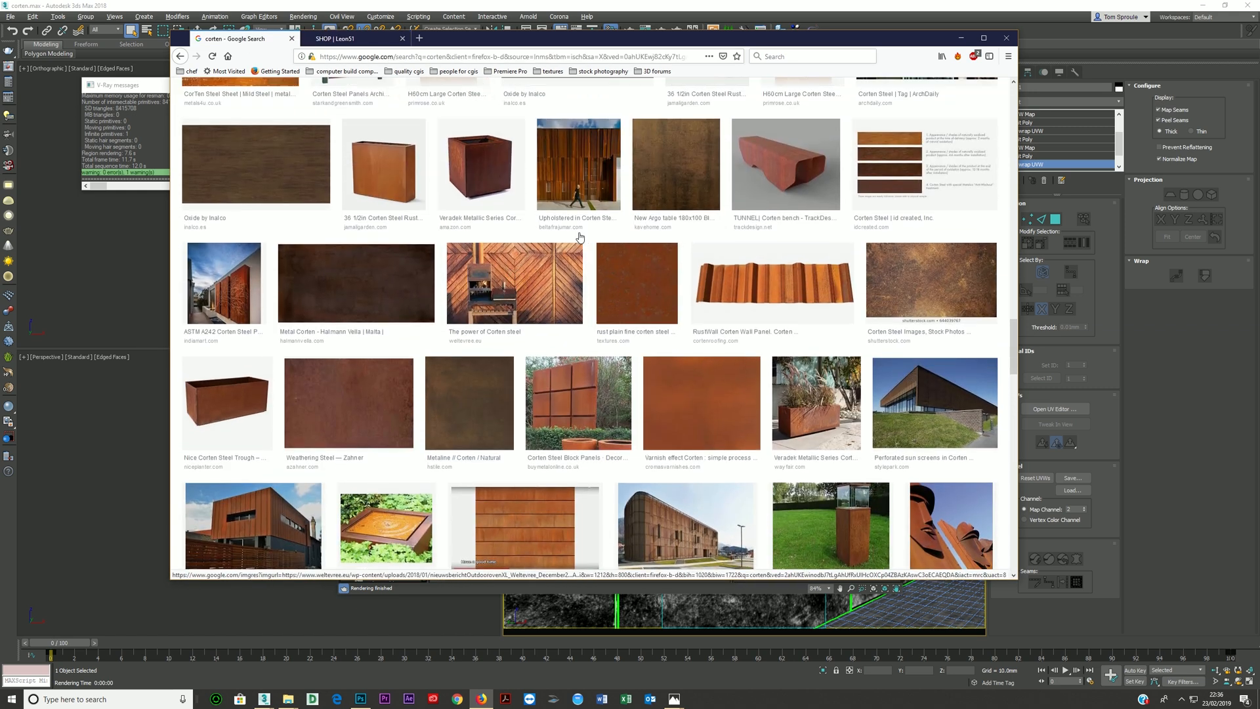
pyautogui.scroll(6, 460, 329)
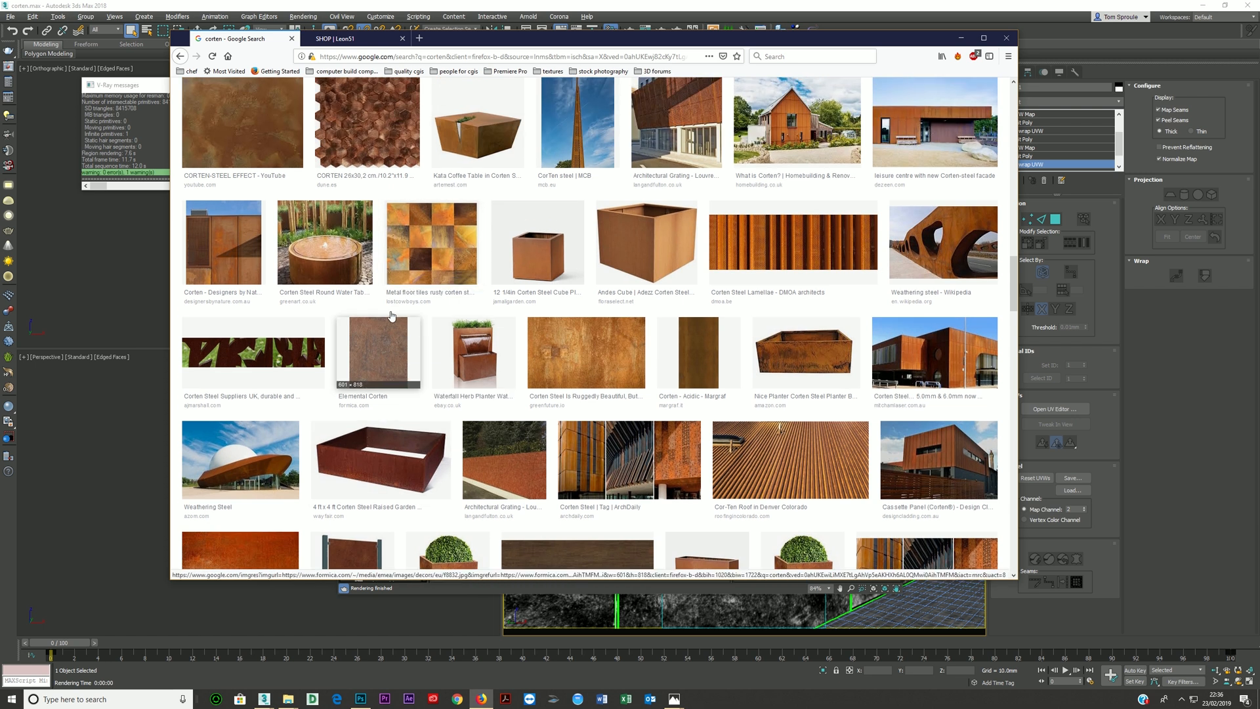
pyautogui.scroll(7, 470, 298)
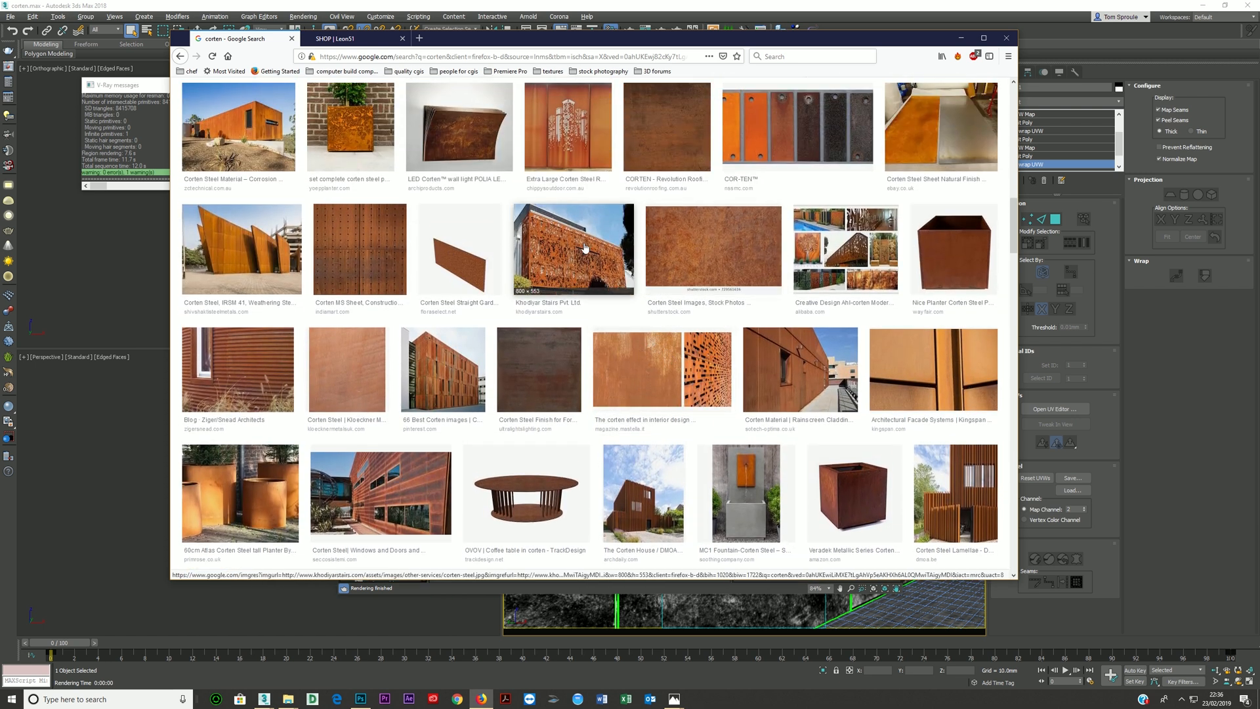
pyautogui.scroll(5, 437, 270)
pyautogui.scroll(4, 438, 269)
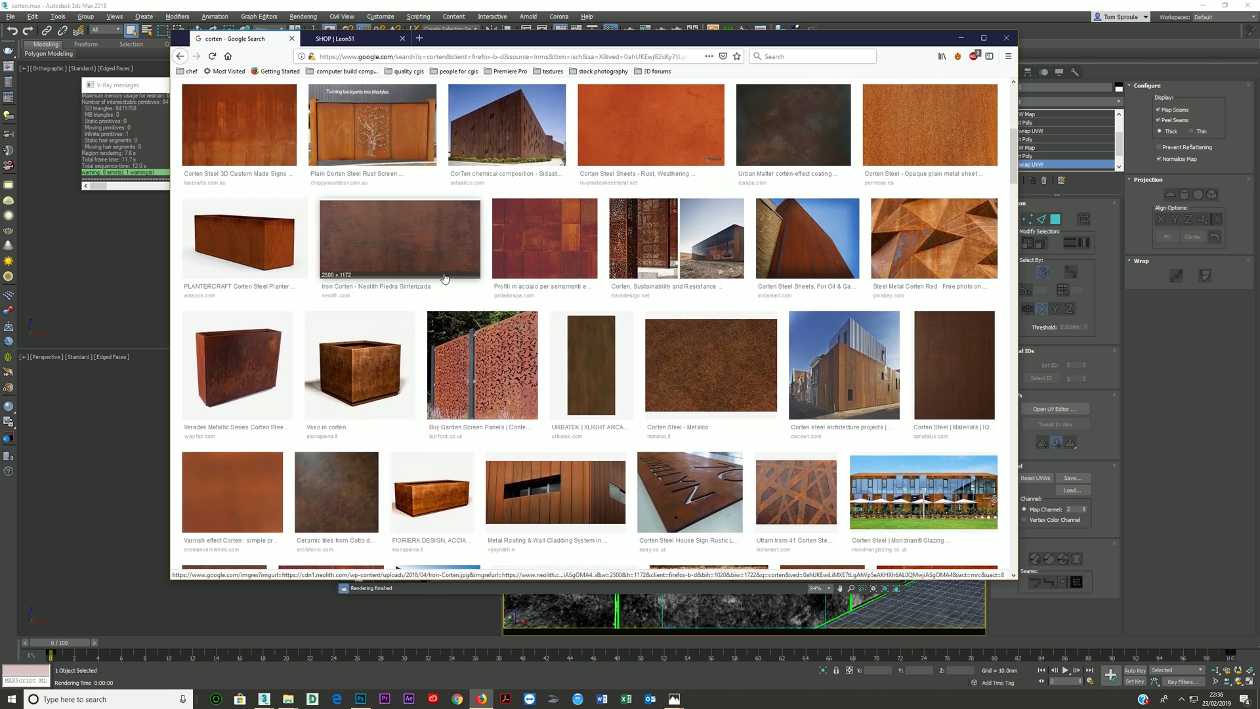
pyautogui.scroll(6, 406, 256)
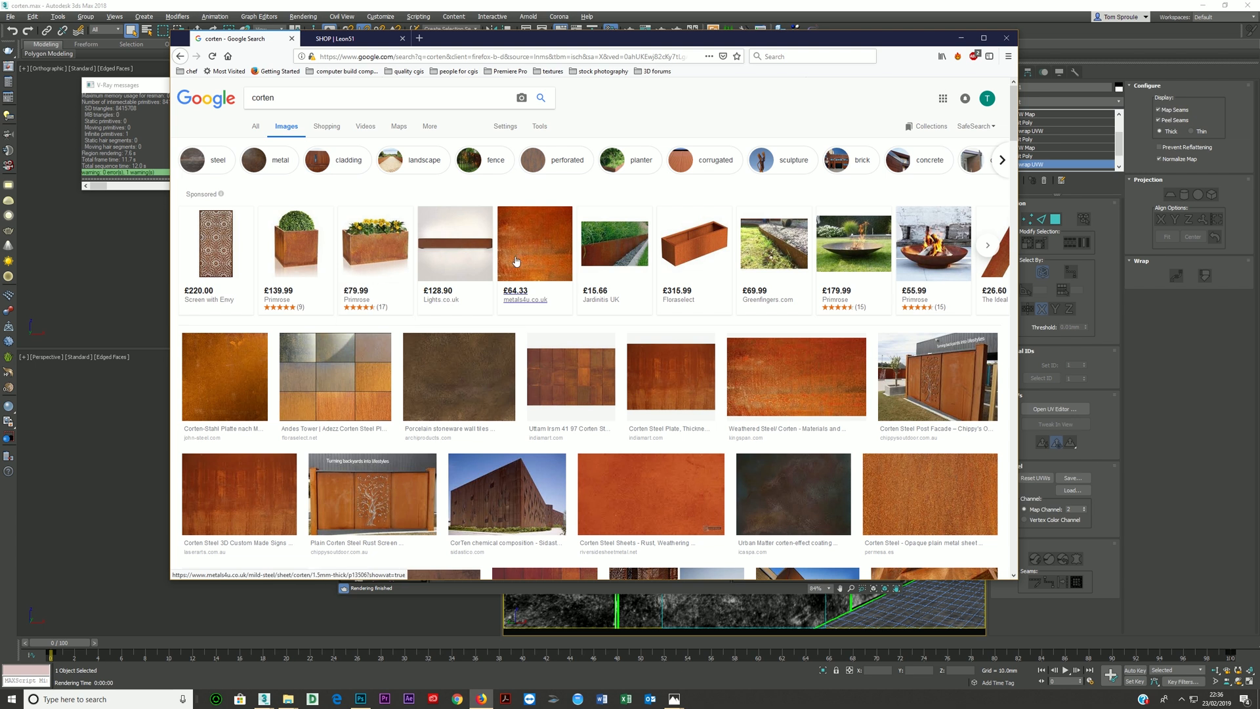
pyautogui.click(627, 248)
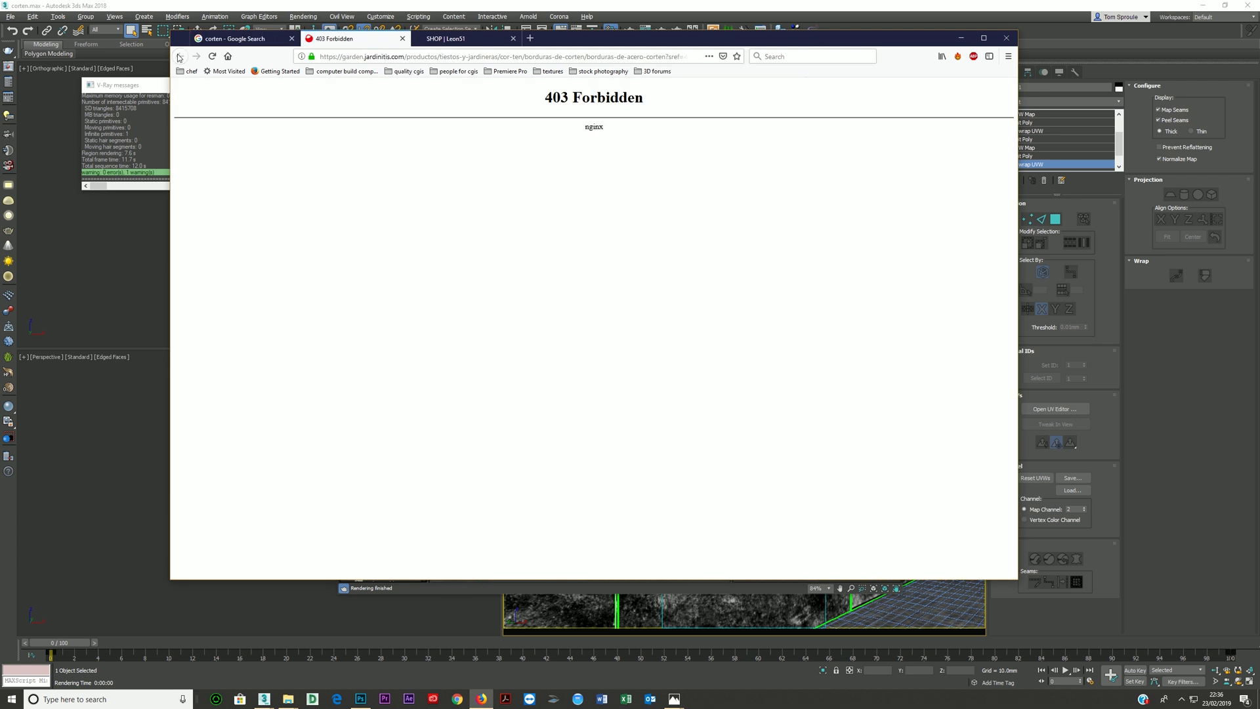
pyautogui.click(402, 38)
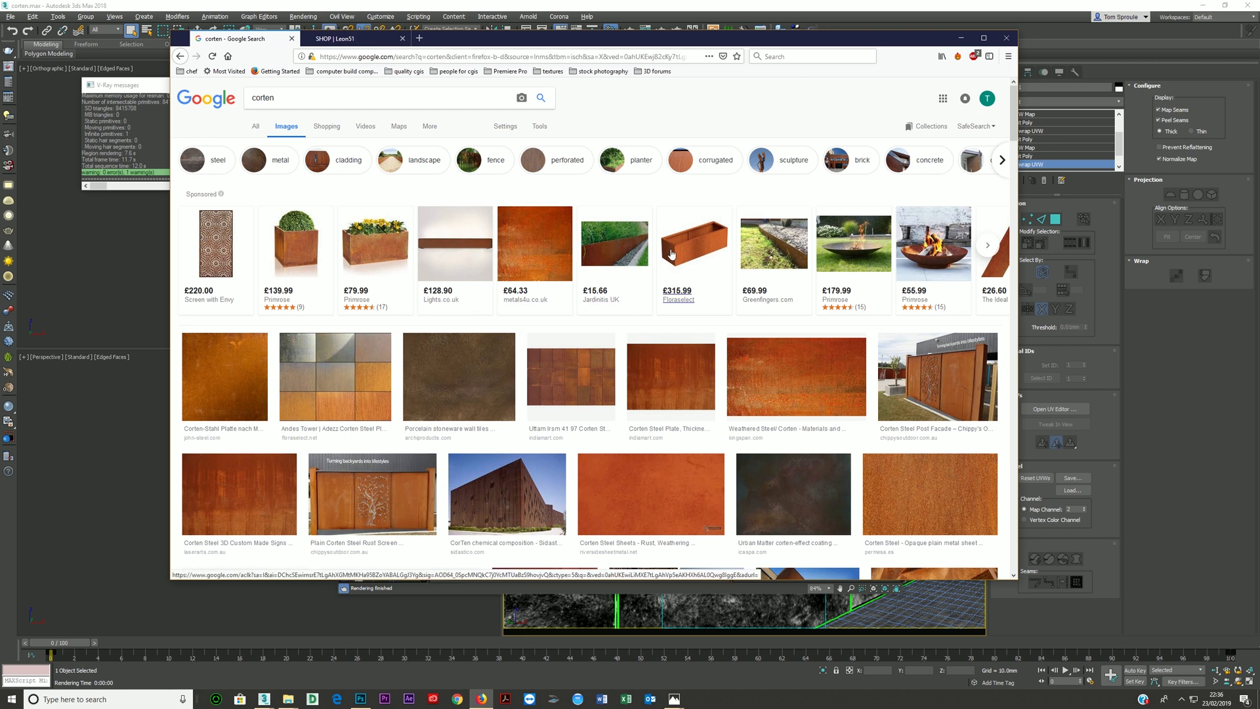
# - Open several corten facade, cladding and wall photos to examine their surface sheen and panel variation, and return to 3ds Max
pyautogui.scroll(-3, 797, 286)
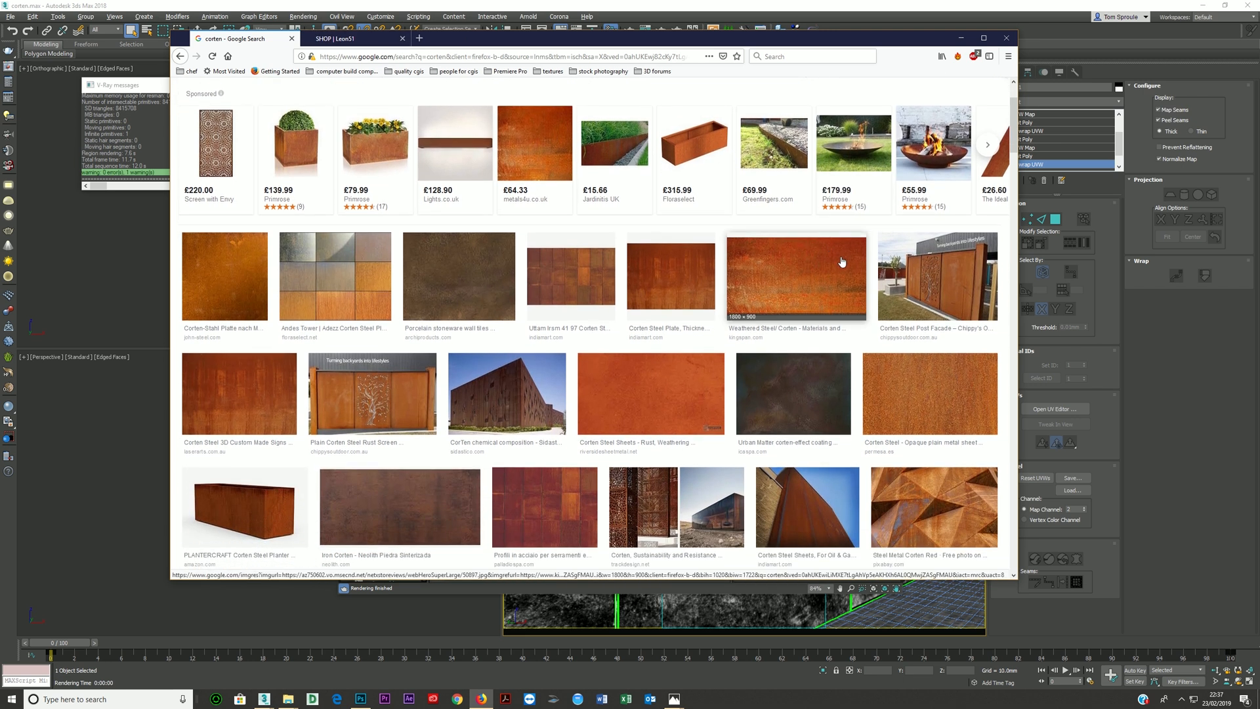
pyautogui.scroll(-2, 797, 286)
pyautogui.click(931, 242)
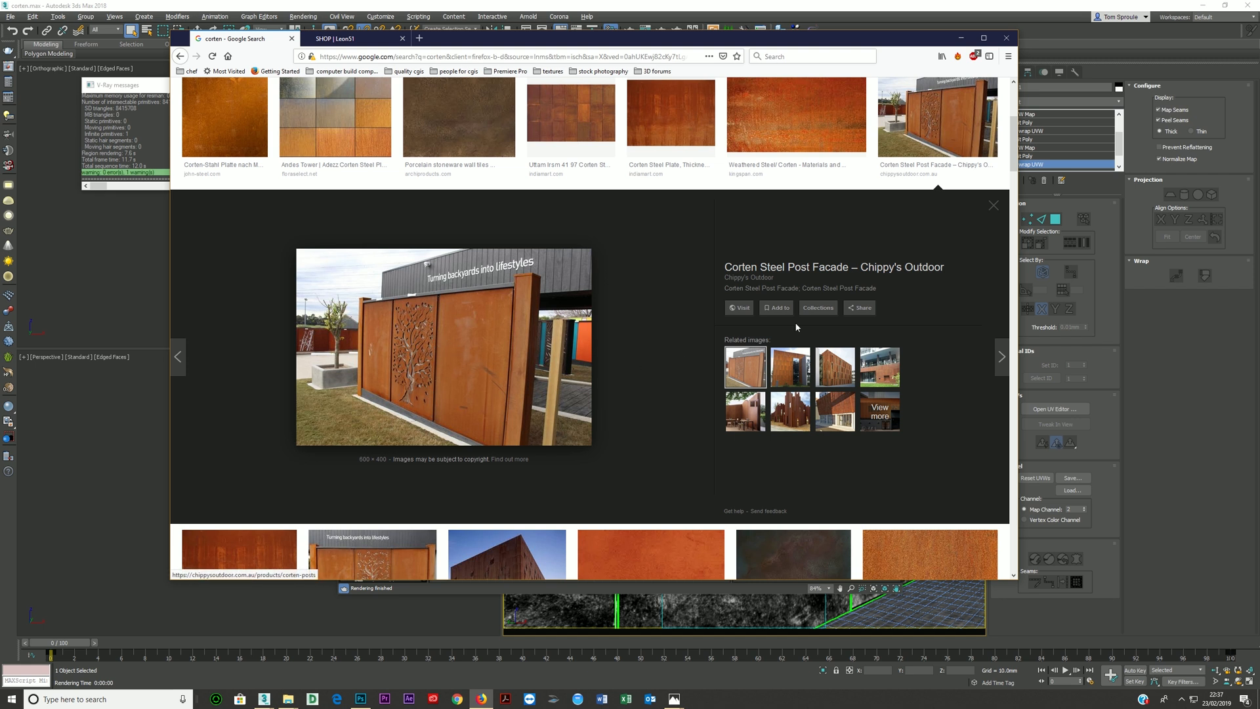
pyautogui.scroll(-8, 831, 318)
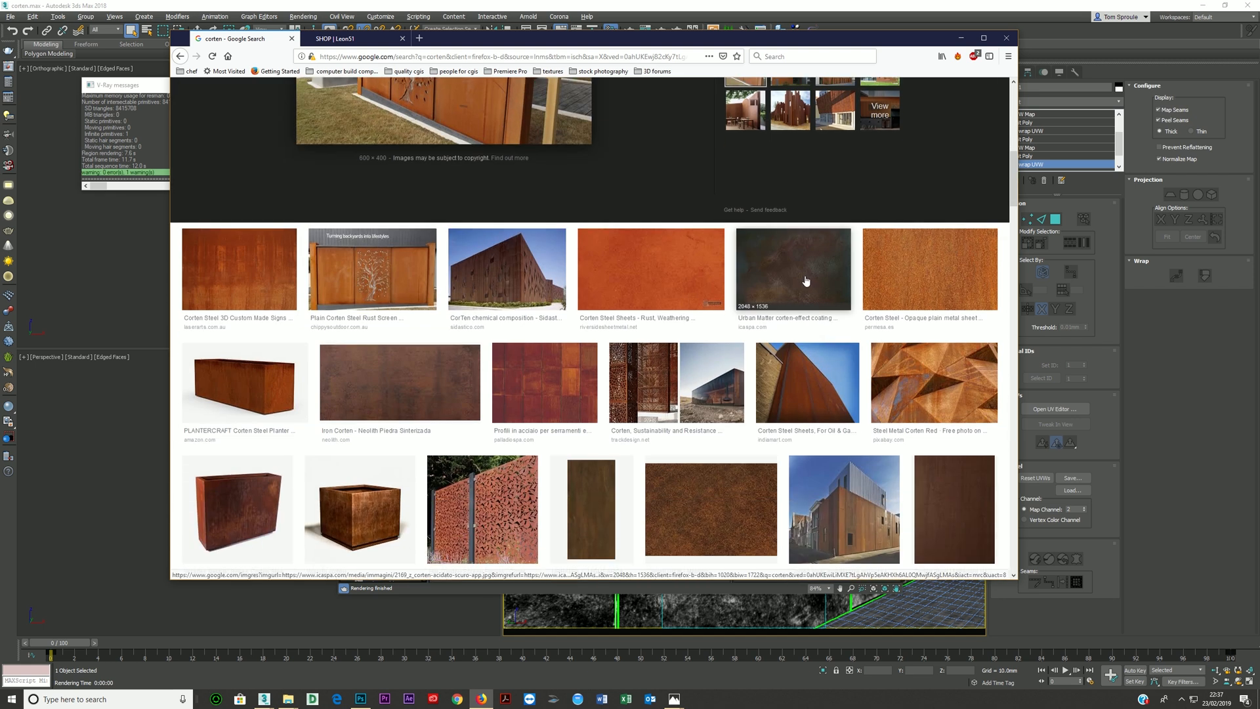
pyautogui.scroll(3, 795, 262)
pyautogui.scroll(1, 794, 262)
pyautogui.click(790, 223)
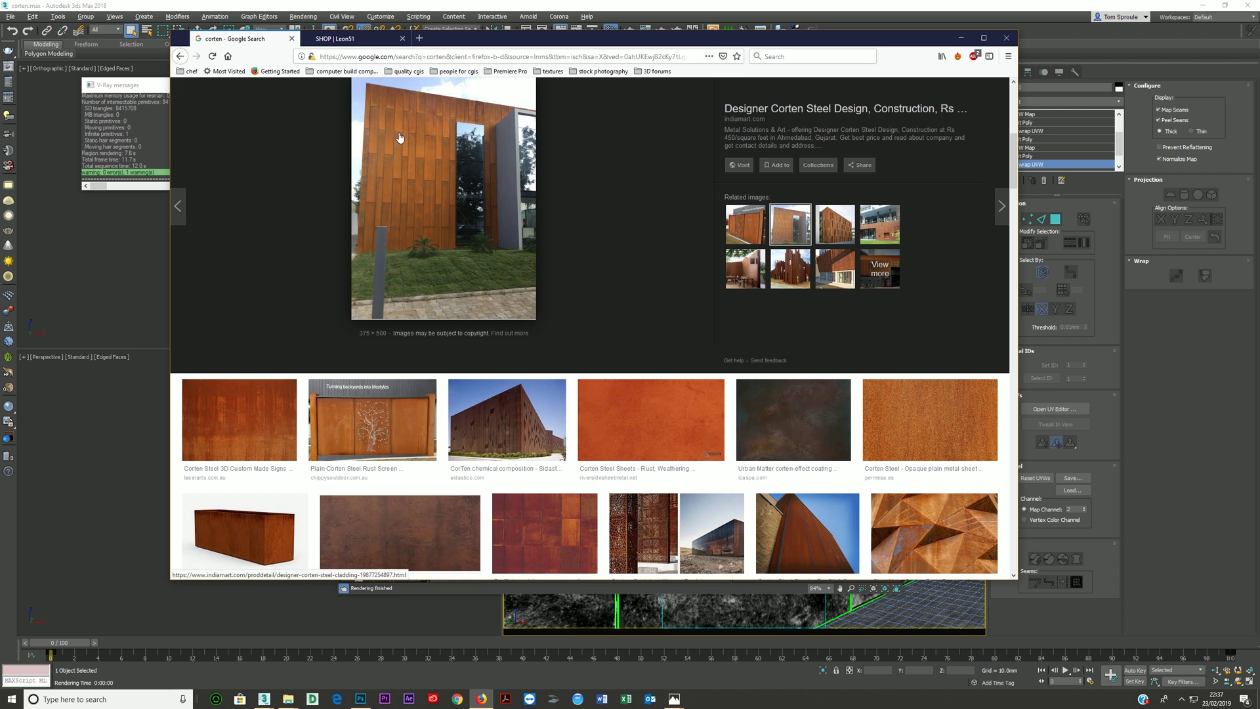
pyautogui.click(835, 224)
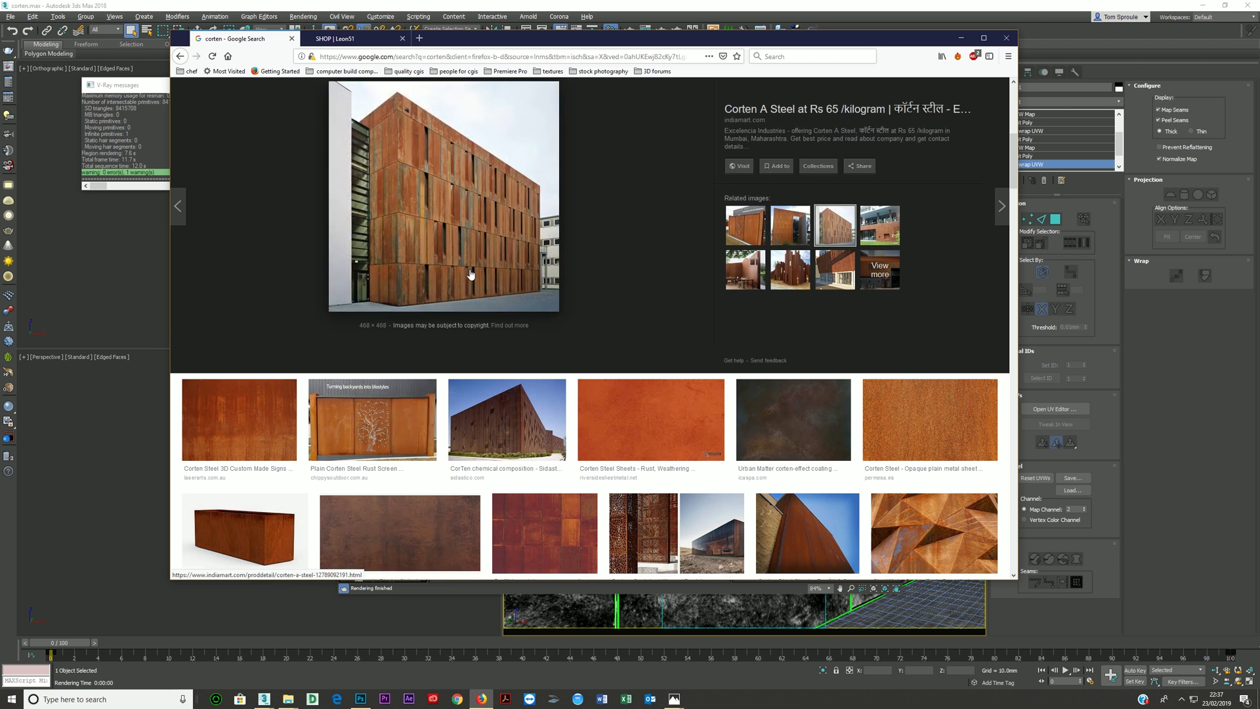
pyautogui.click(879, 224)
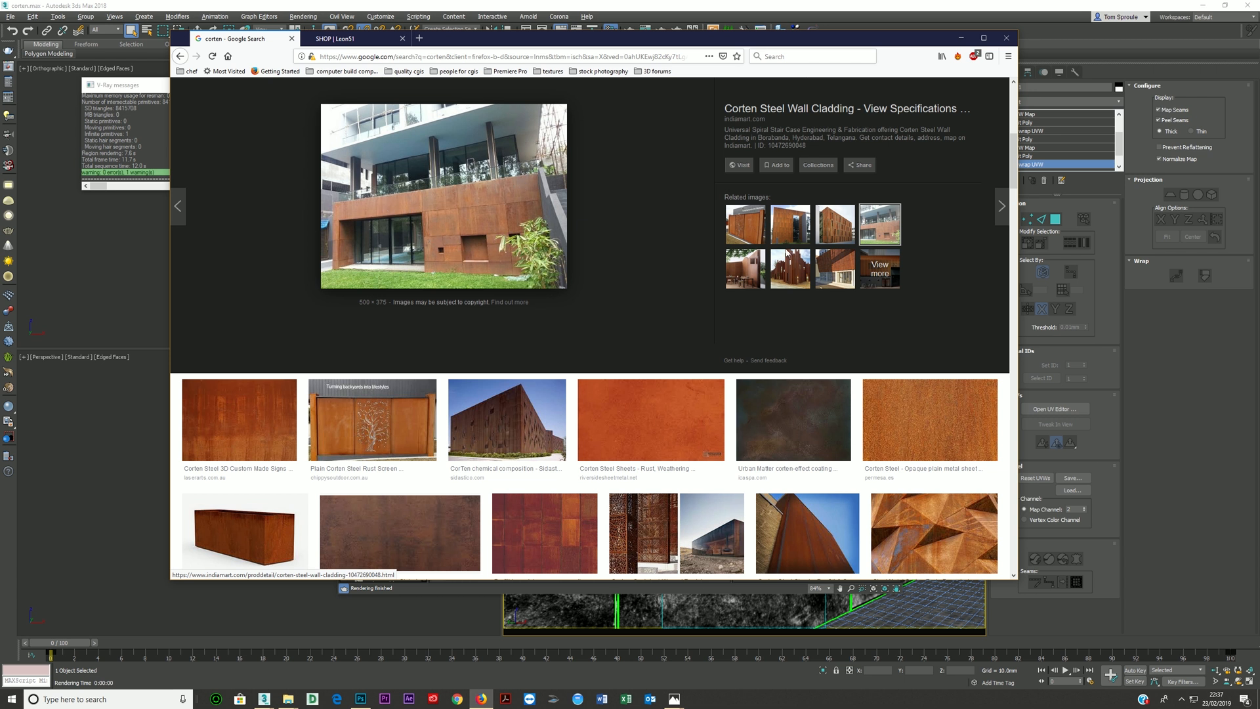
pyautogui.click(746, 267)
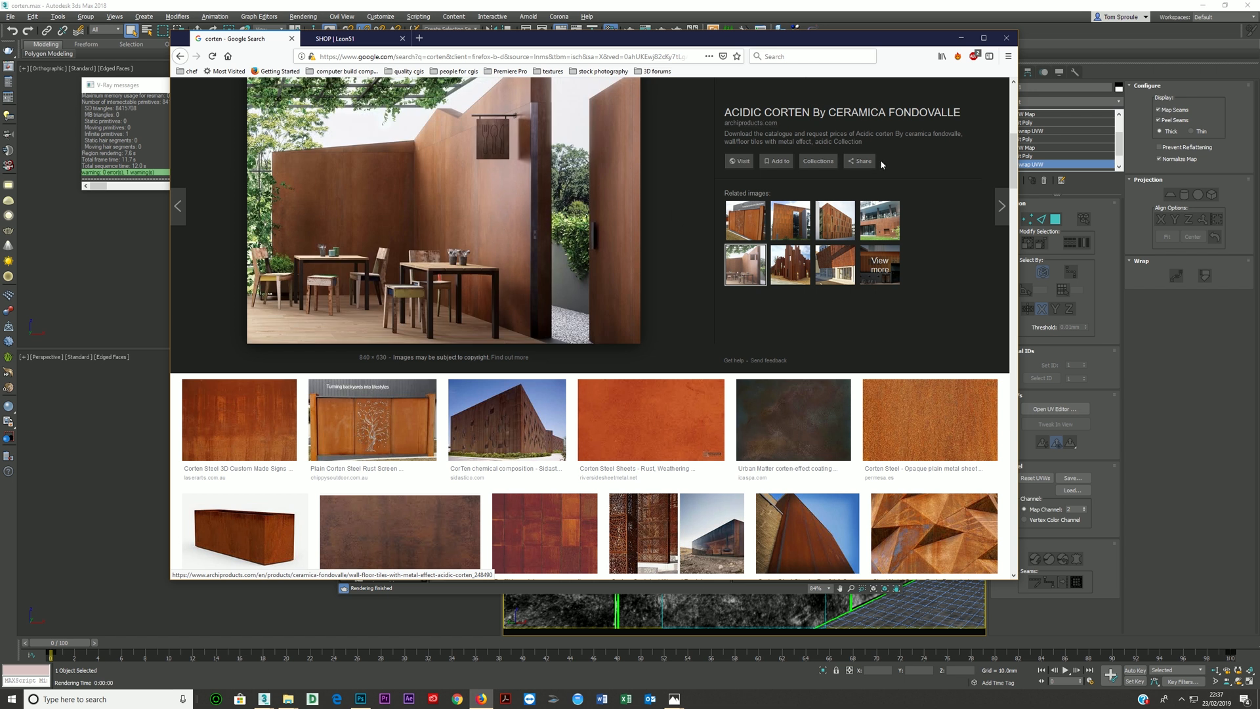
pyautogui.click(961, 38)
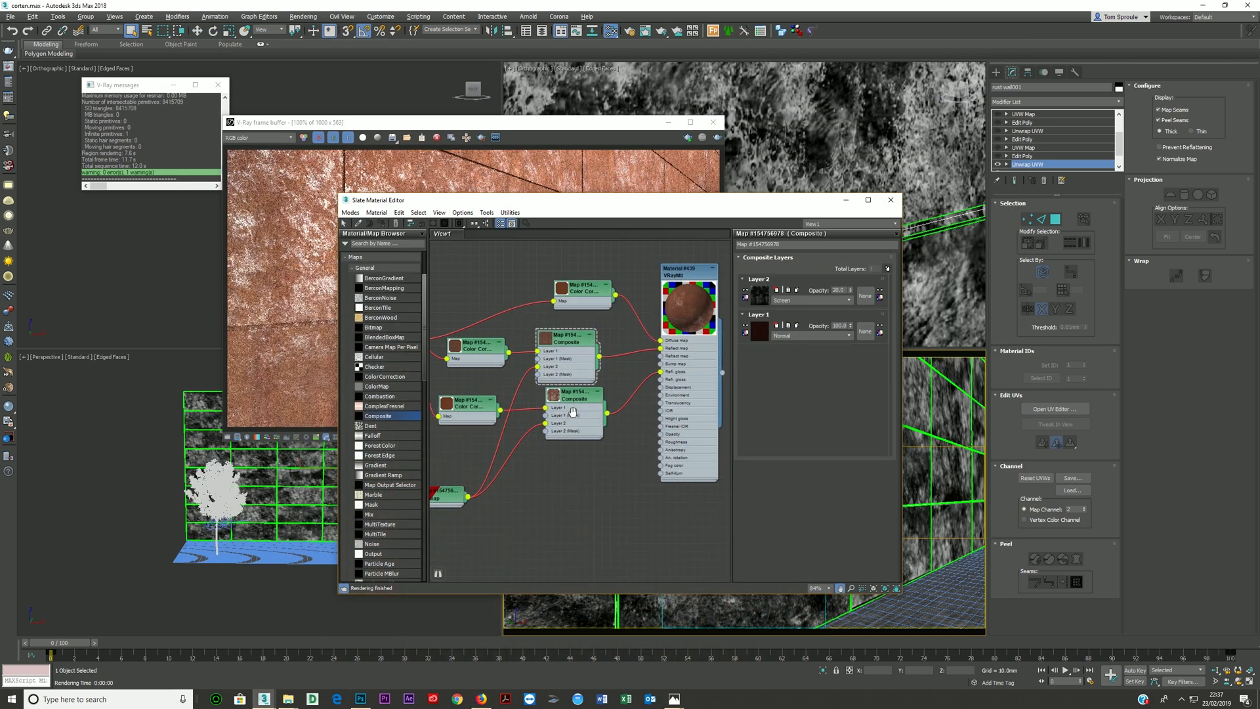
# - Move the glossiness Composite node clear of the reflection Composite, and set the reflection Composite's Layer 2 blending to Overlay
pyautogui.moveTo(568, 414); pyautogui.dragTo(609, 403, button='middle')
pyautogui.moveTo(613, 386); pyautogui.dragTo(613, 411)
pyautogui.moveTo(682, 358); pyautogui.dragTo(621, 375, button='middle')
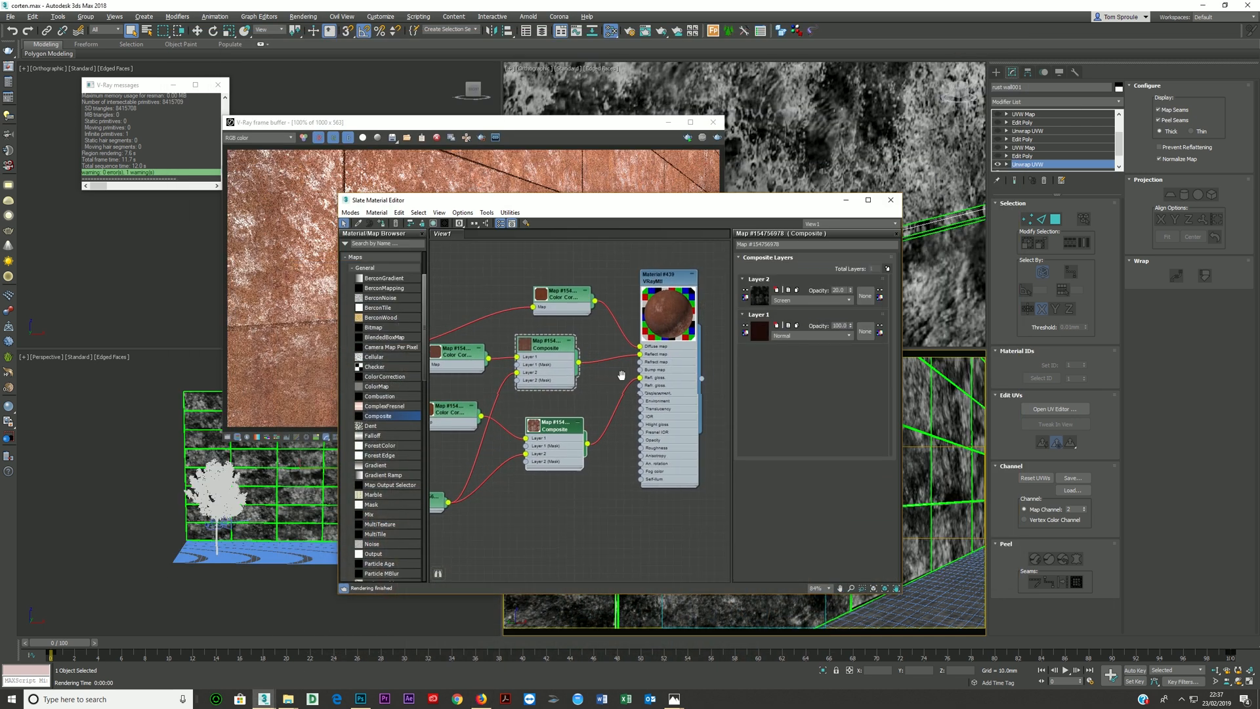
pyautogui.click(812, 300)
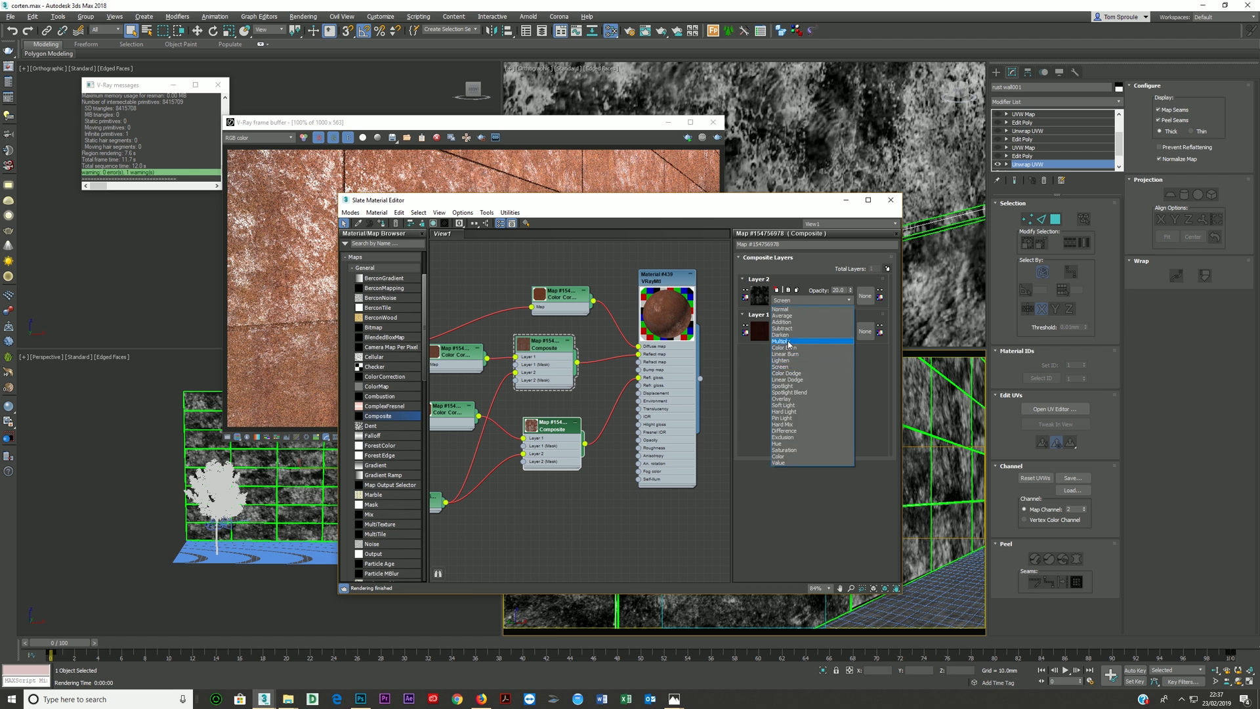
pyautogui.click(784, 398)
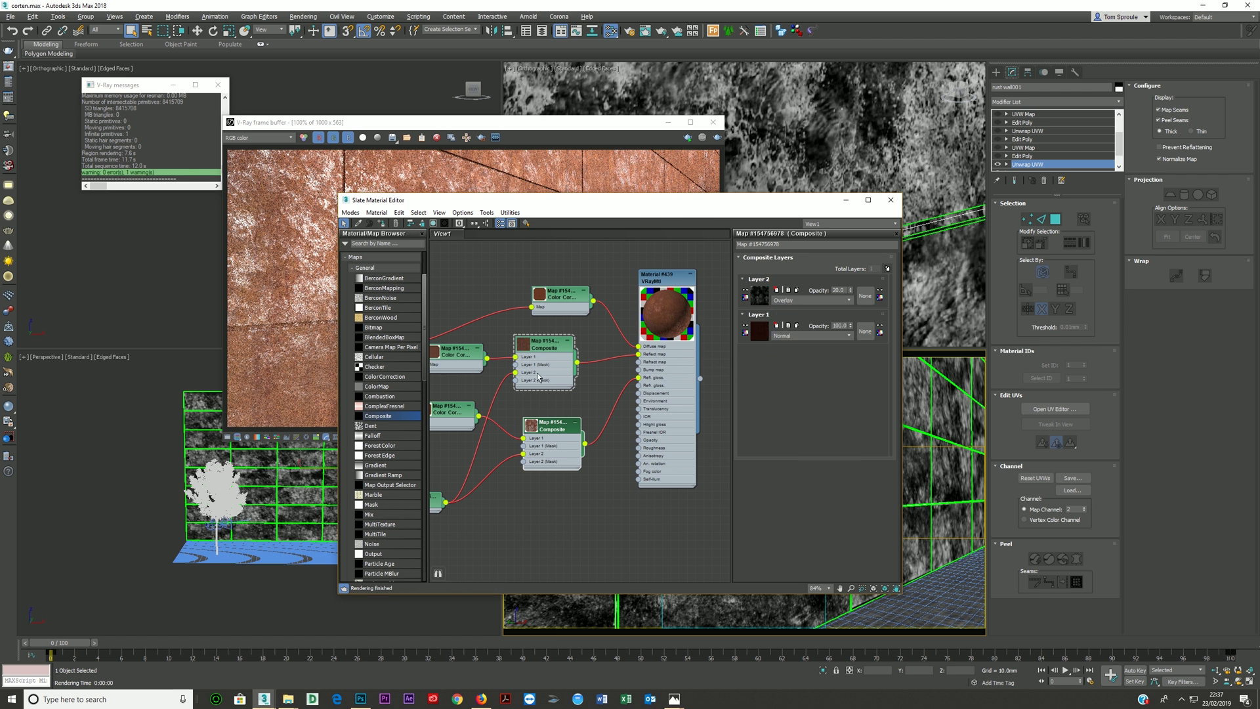
# - Try Overlay blending on Layer 2 of the glossiness Composite
pyautogui.click(559, 435)
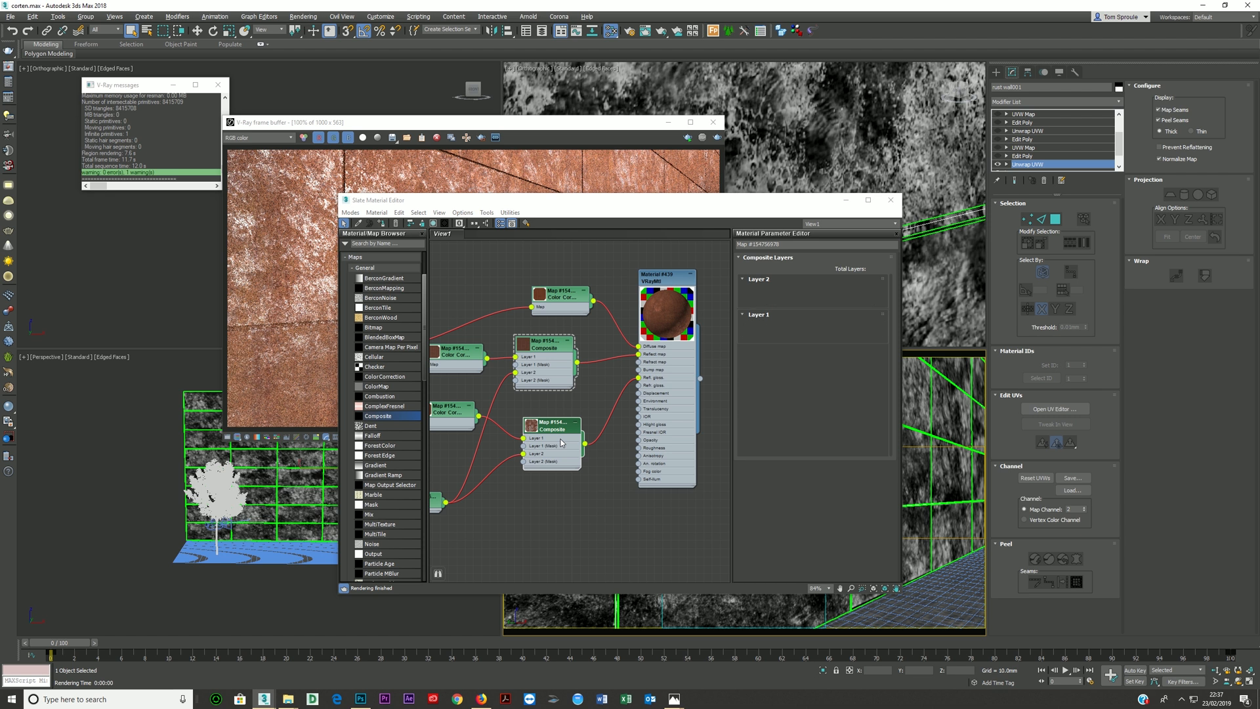
pyautogui.click(793, 300)
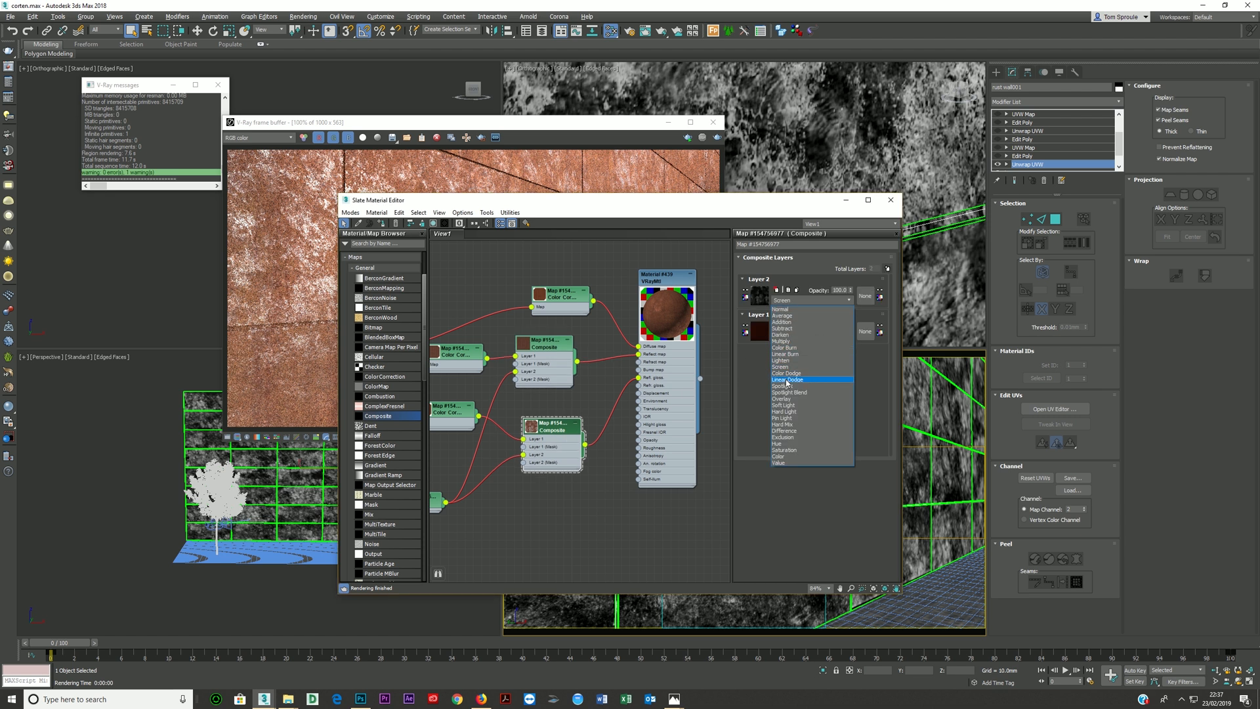
pyautogui.click(785, 402)
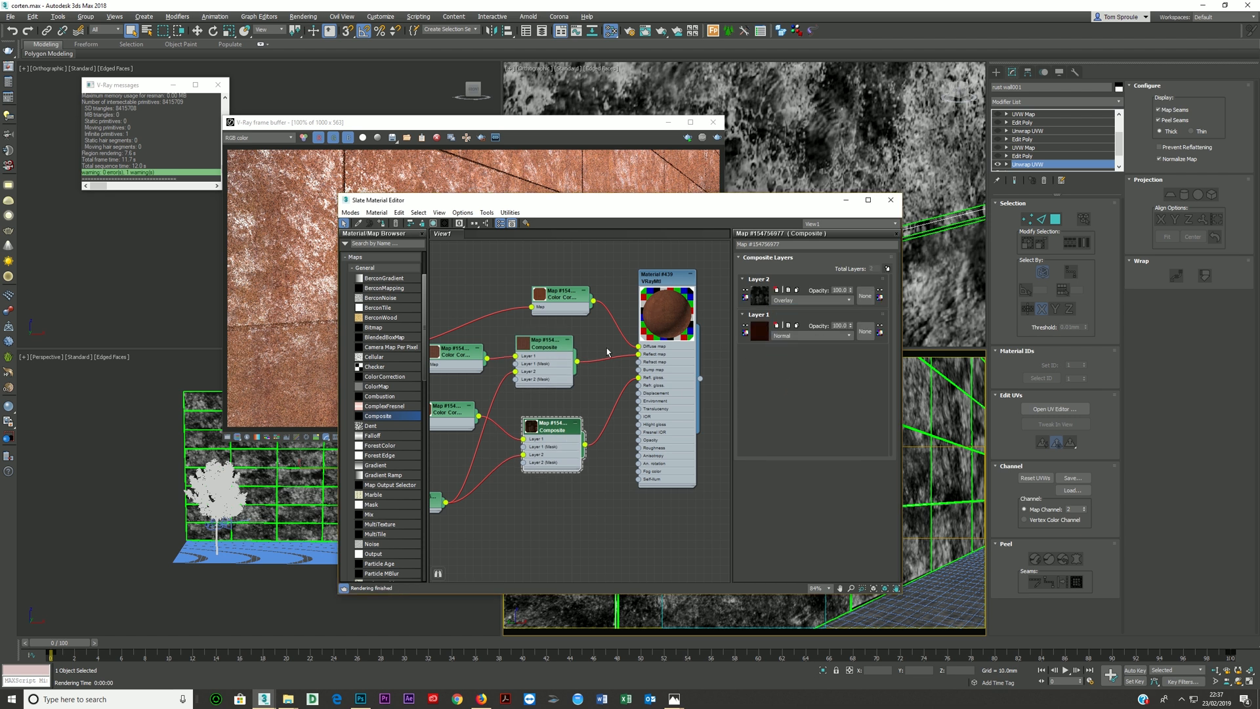
# - Set the opacity of the reflection Composite's Layer 2 to 100 and render the camera view
pyautogui.click(546, 360)
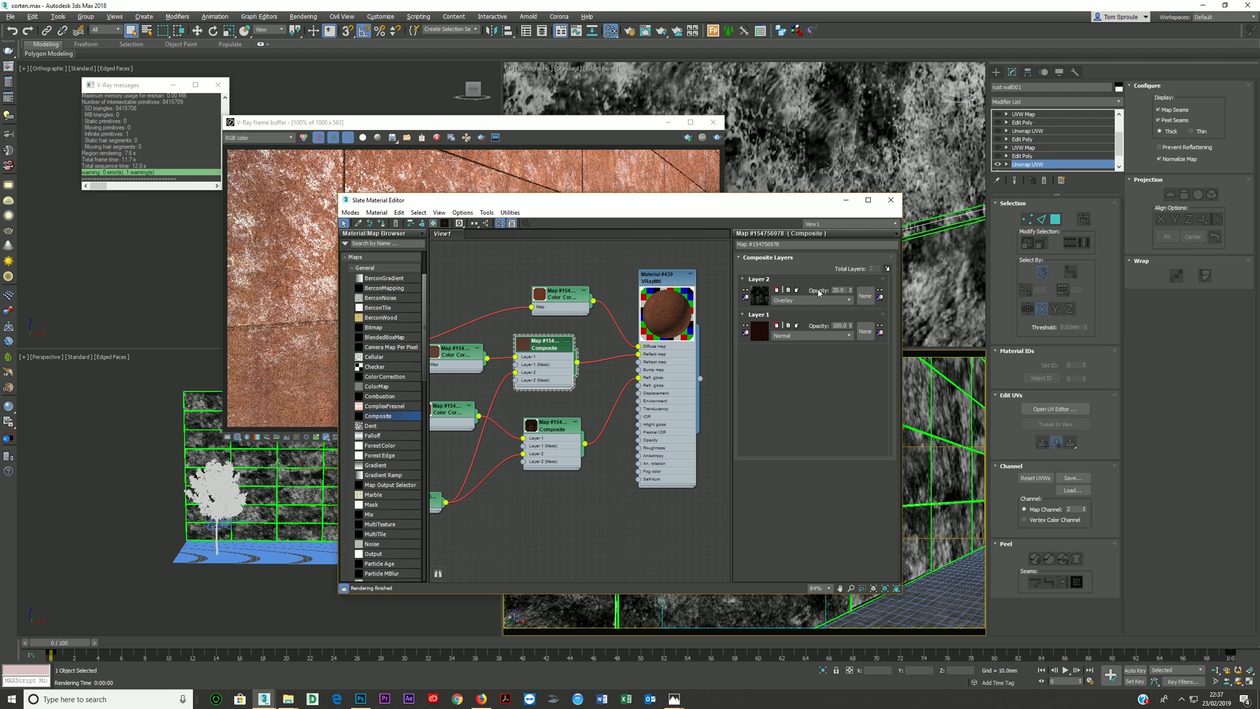
pyautogui.moveTo(852, 290); pyautogui.dragTo(856, 236)
pyautogui.click(716, 137)
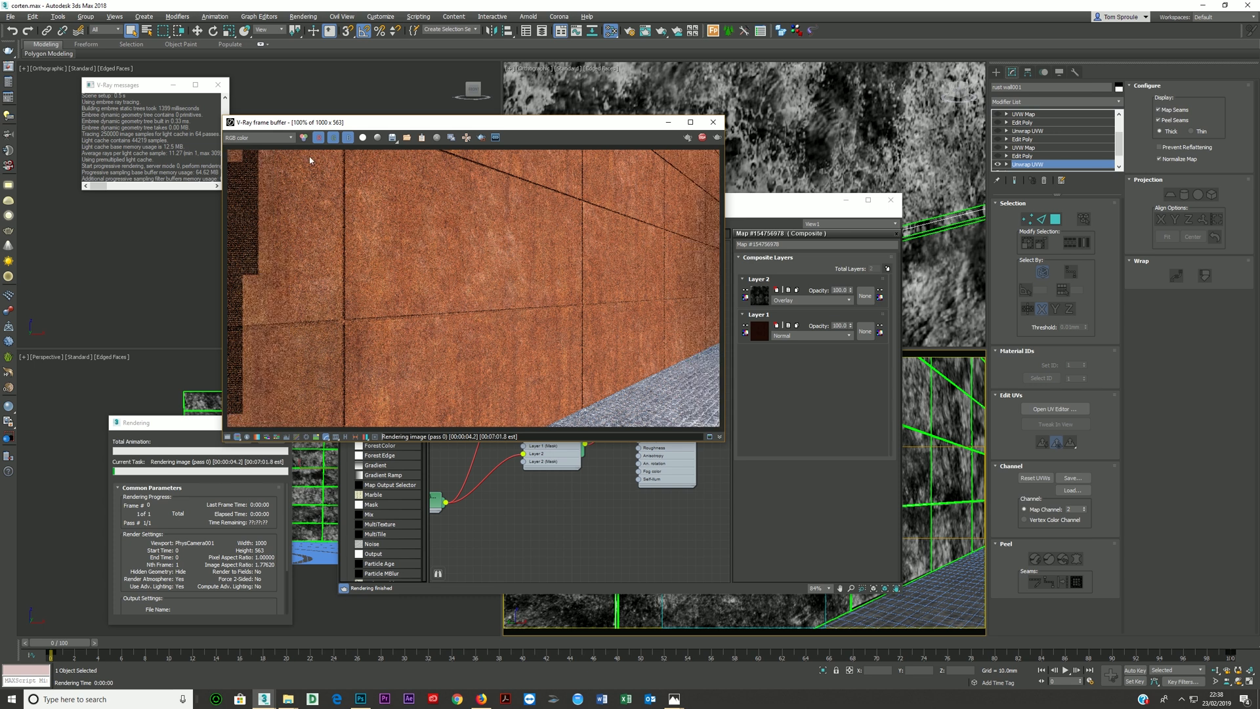
# - Examine the render's VRayReflection and VRaySpecular elements, return to RGB color, and stop the render
pyautogui.click(267, 138)
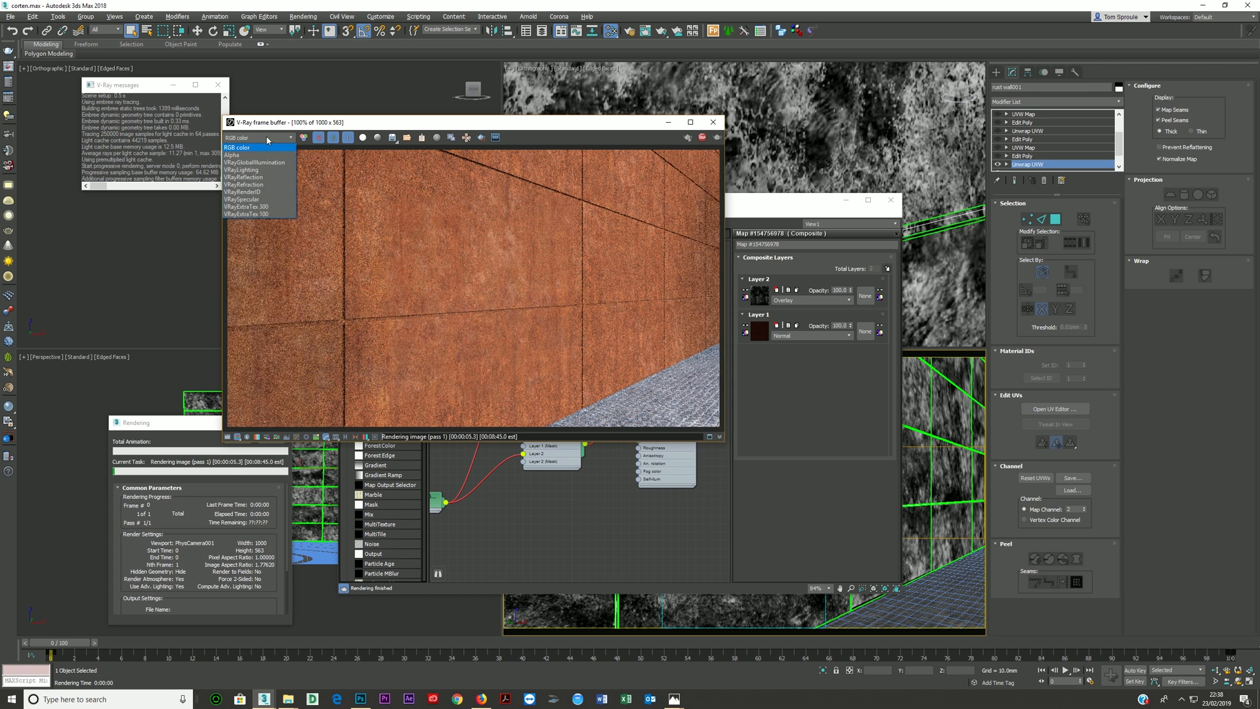
pyautogui.click(255, 177)
pyautogui.click(260, 138)
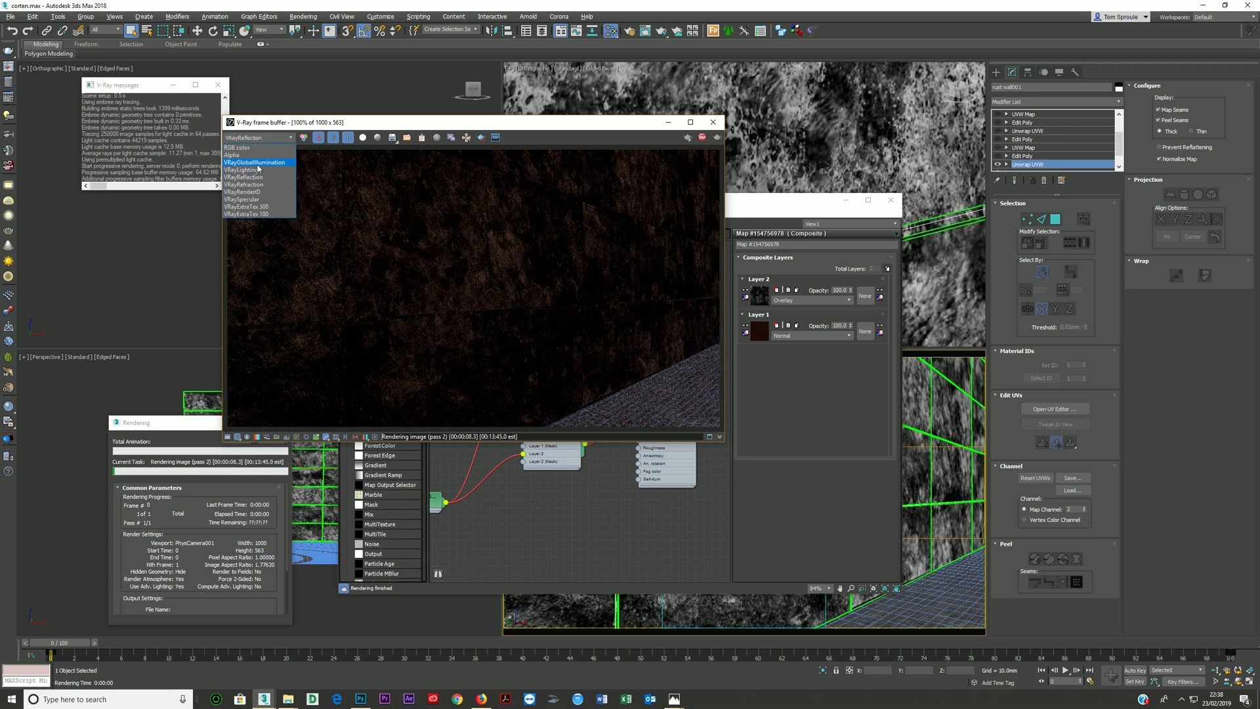
pyautogui.click(249, 200)
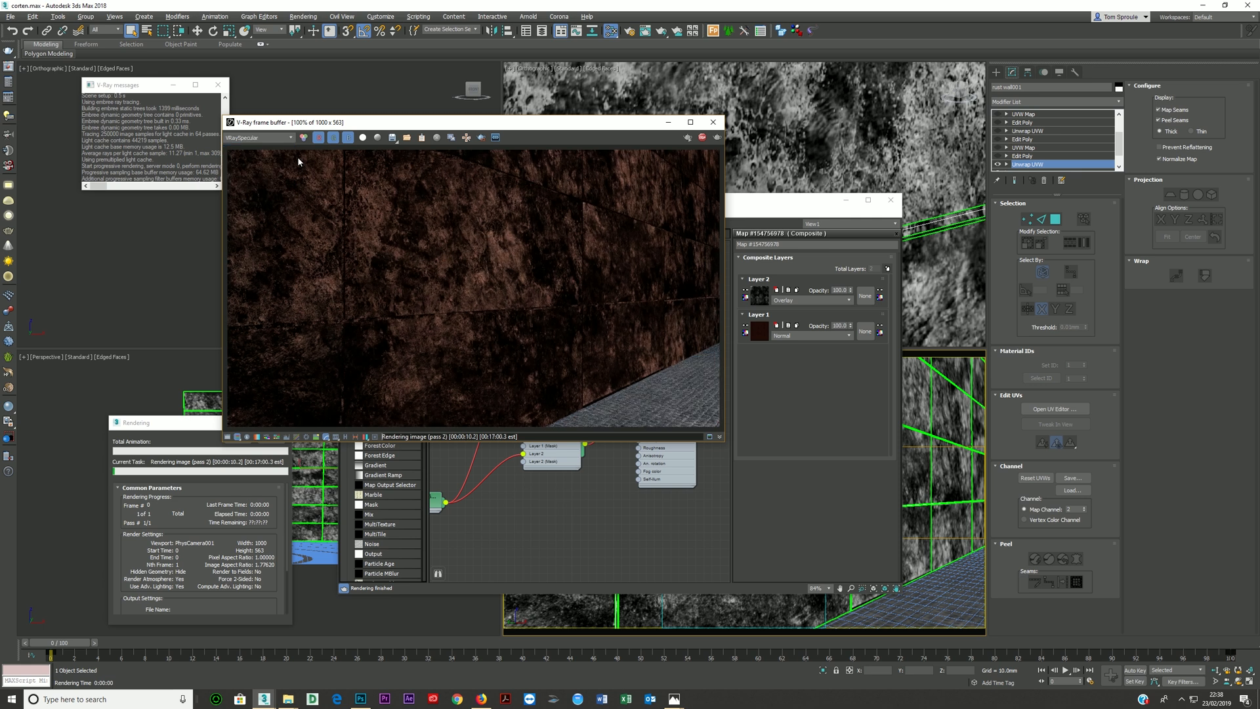
pyautogui.click(276, 138)
pyautogui.click(250, 147)
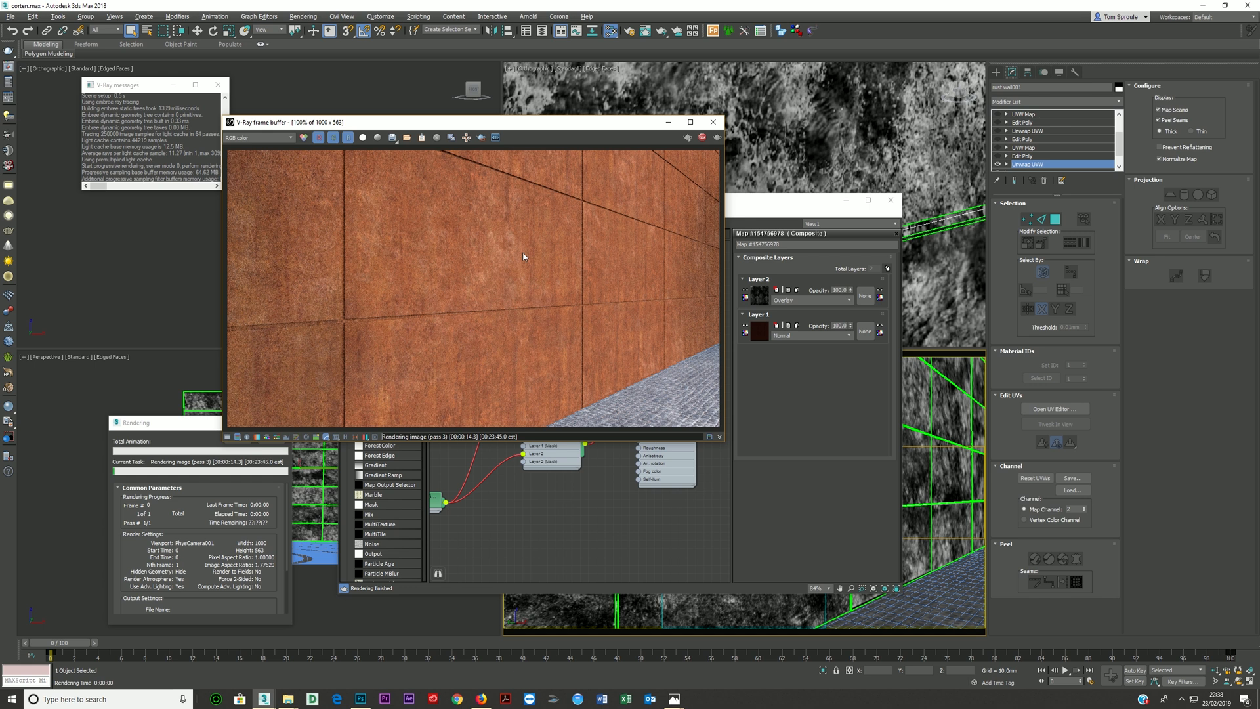
pyautogui.click(702, 138)
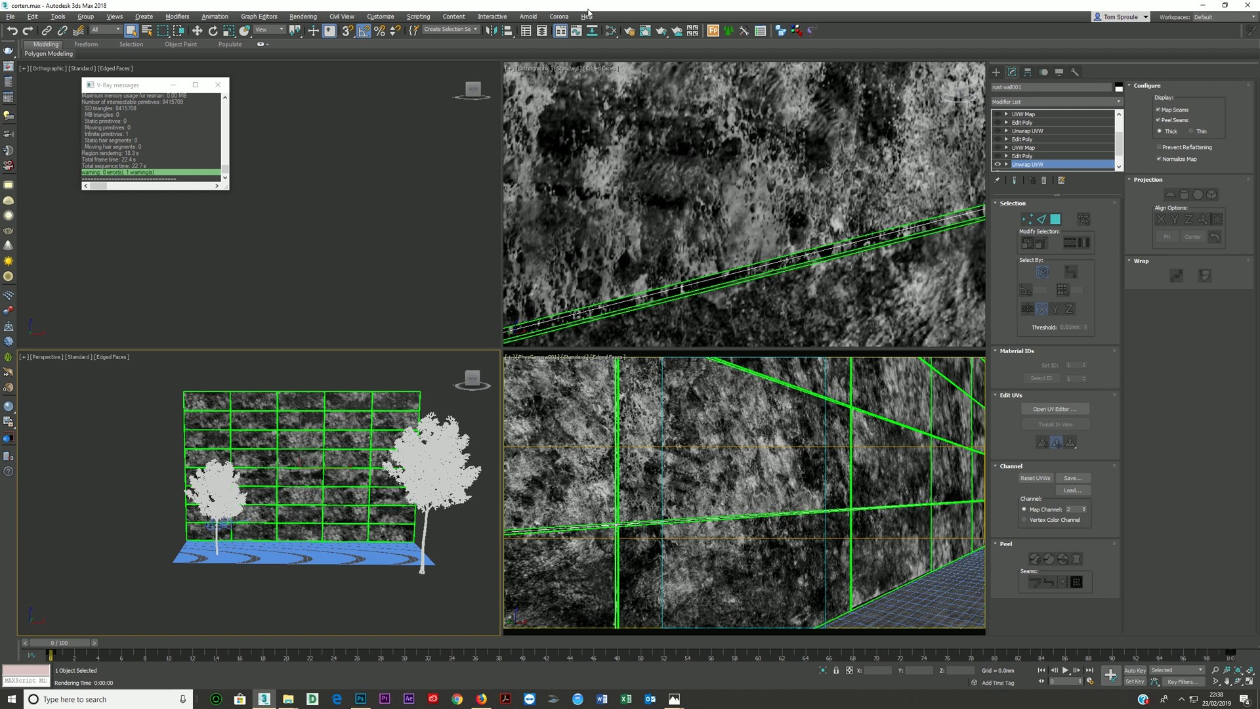
# - Reopen the Slate Material Editor and set the glossiness Composite's Layer 2 blending to Screen
pyautogui.click(611, 31)
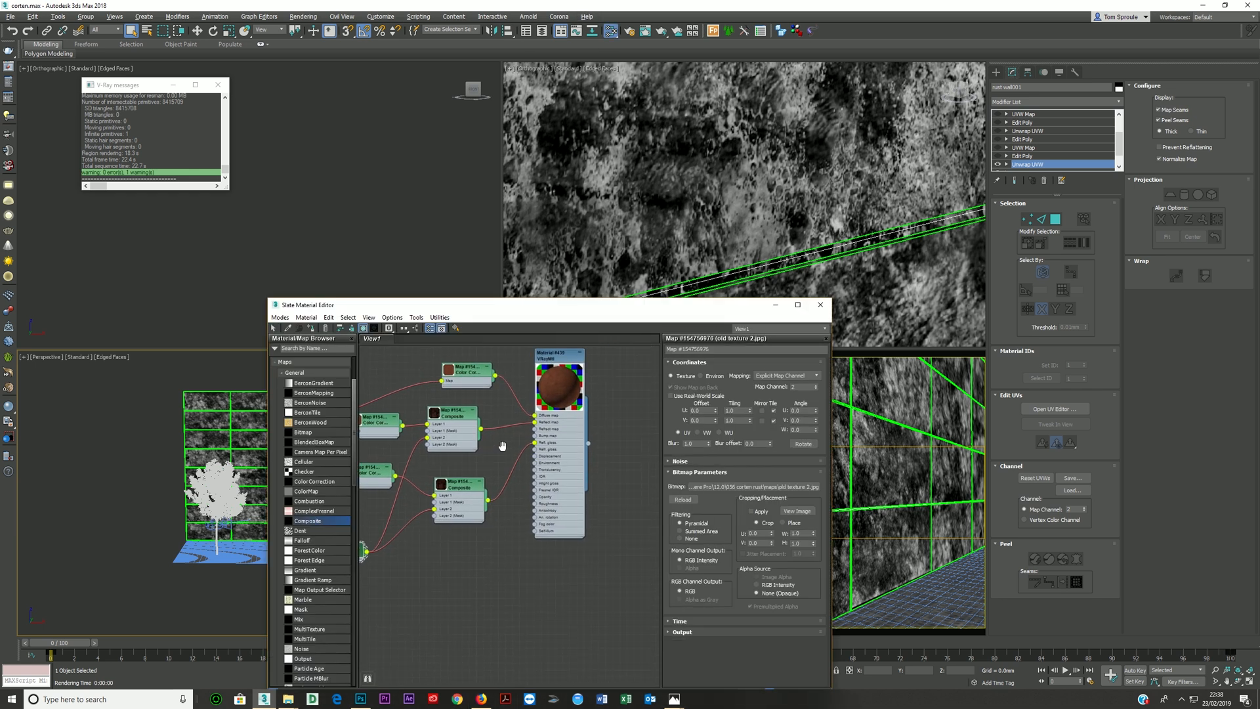
pyautogui.moveTo(563, 380); pyautogui.dragTo(580, 415)
pyautogui.doubleClick(580, 414)
pyautogui.doubleClick(563, 379)
pyautogui.moveTo(568, 486); pyautogui.dragTo(522, 487, button='middle')
pyautogui.scroll(-2, 584, 479)
pyautogui.scroll(-2, 528, 473)
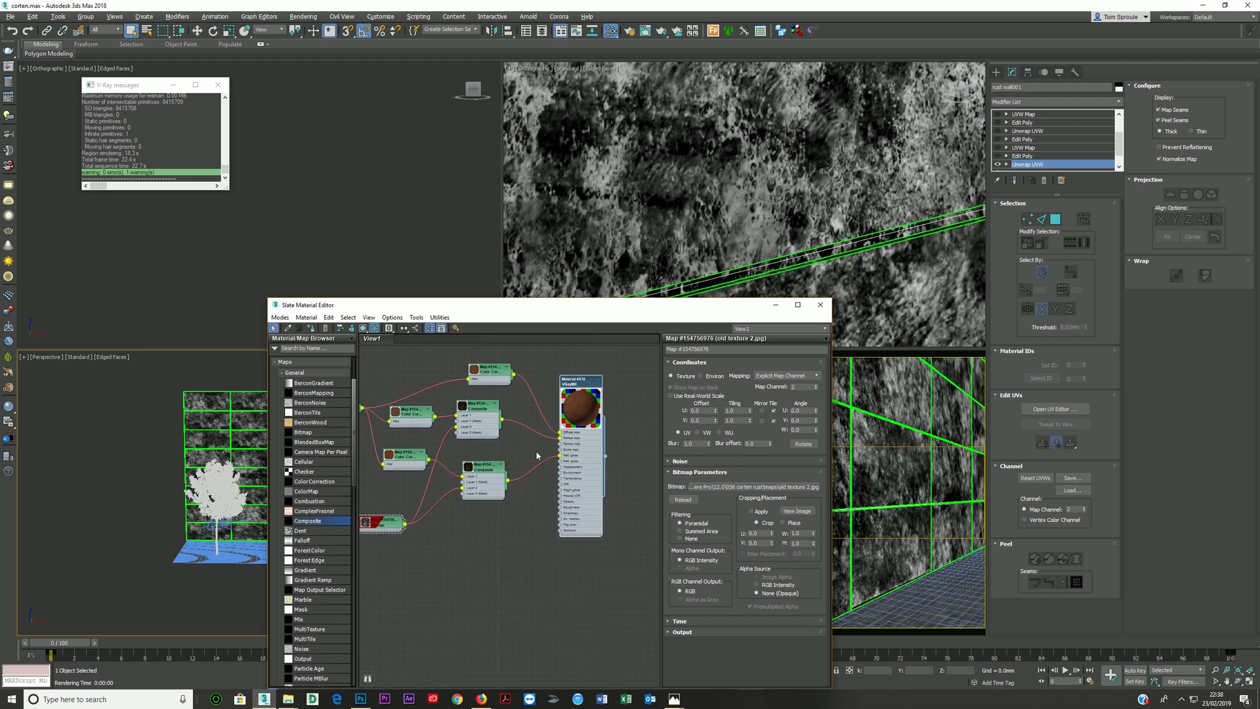
pyautogui.moveTo(537, 455); pyautogui.dragTo(559, 457, button='middle')
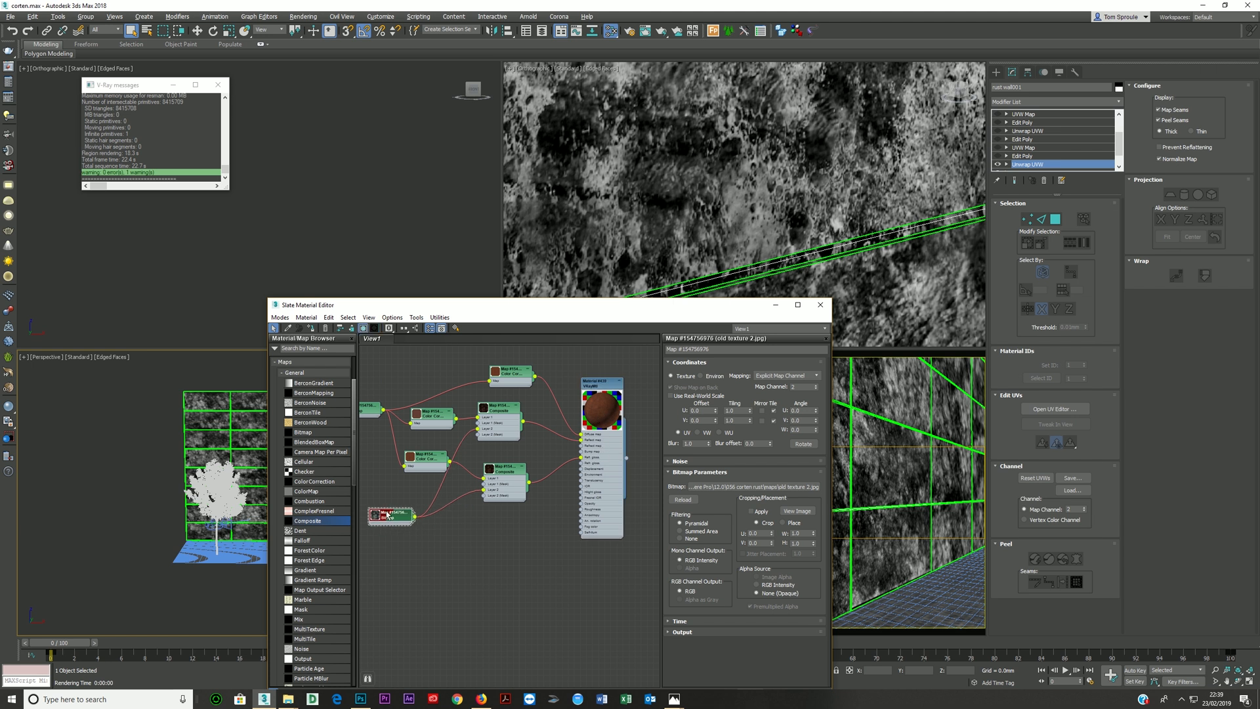
pyautogui.scroll(2, 379, 535)
pyautogui.scroll(-1, 378, 533)
pyautogui.moveTo(378, 533); pyautogui.dragTo(463, 501, button='middle')
pyautogui.moveTo(464, 502); pyautogui.dragTo(424, 502)
pyautogui.moveTo(543, 485); pyautogui.dragTo(469, 511, button='middle')
pyautogui.doubleClick(499, 487)
pyautogui.click(725, 405)
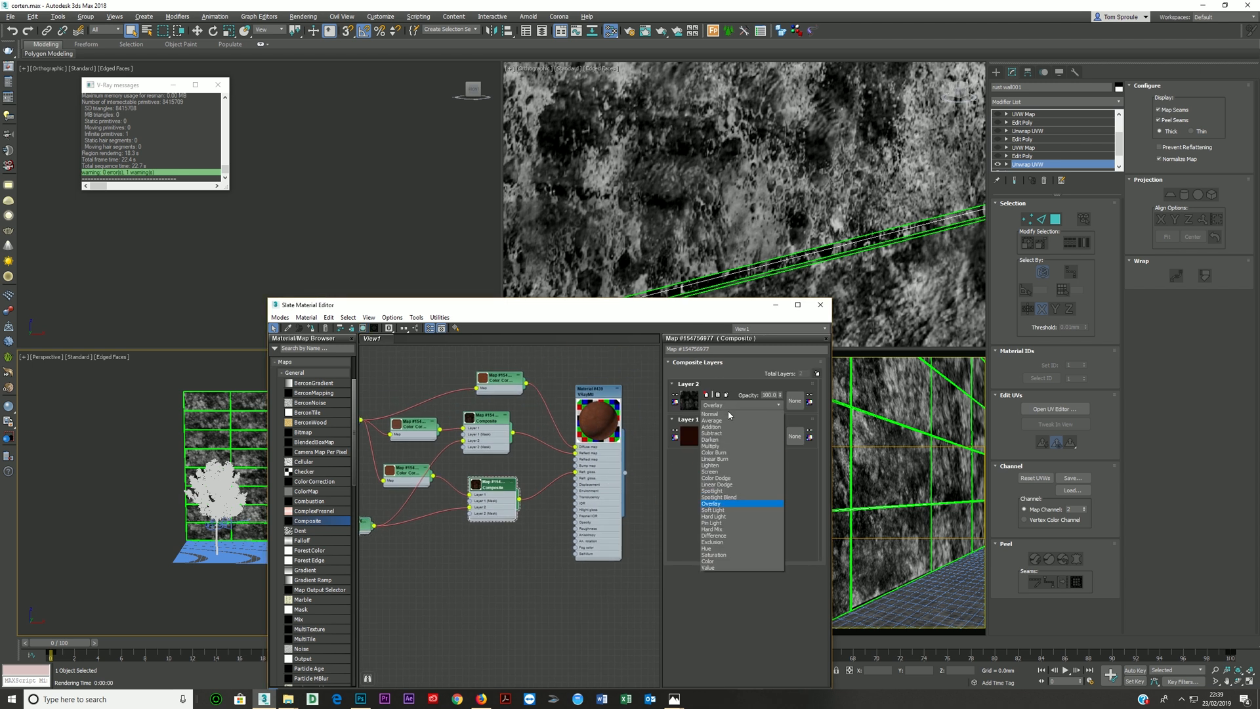
pyautogui.click(715, 474)
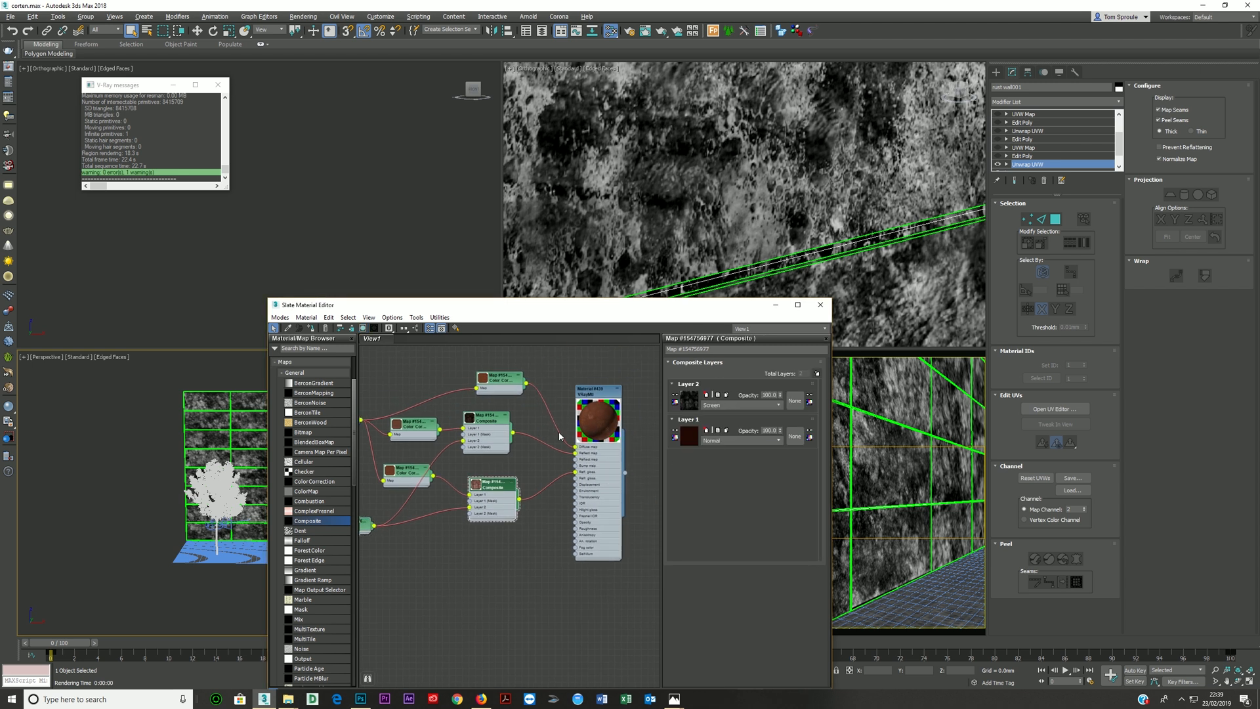
# - Render the camera view to check the glossiness blending, stop the render, and close the frame buffer
pyautogui.click(850, 433)
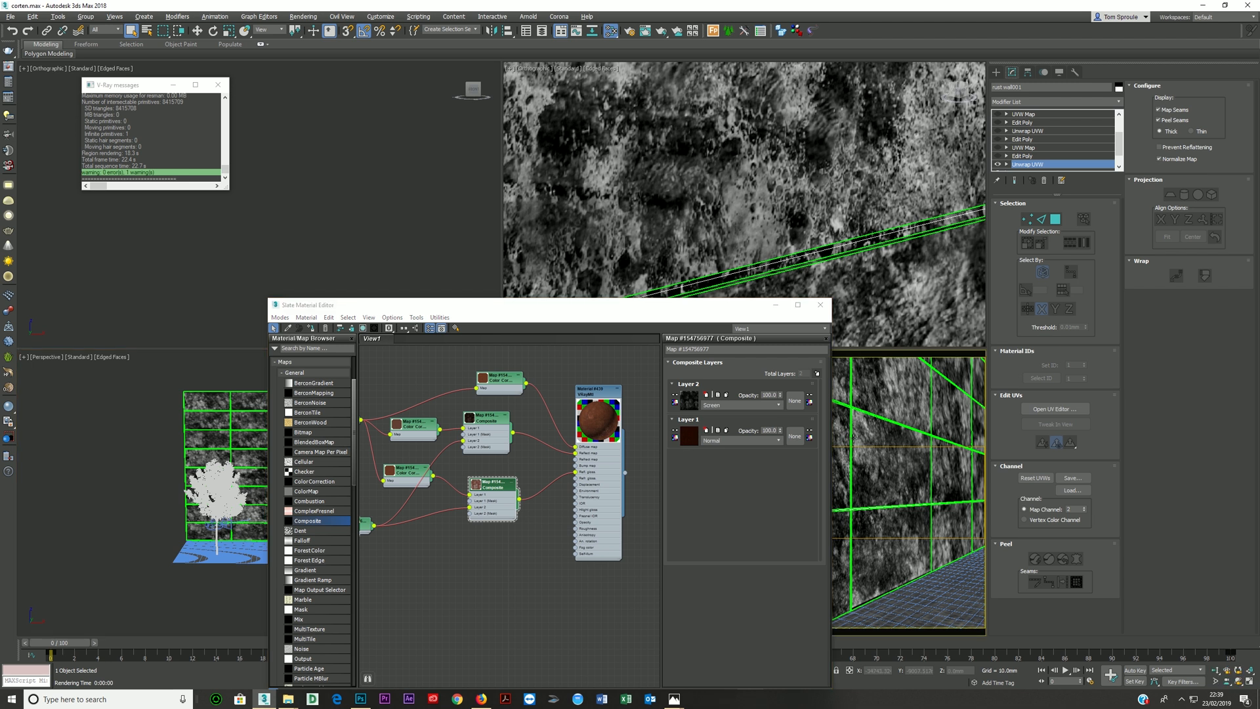
pyautogui.hotkey('shift', 'q')
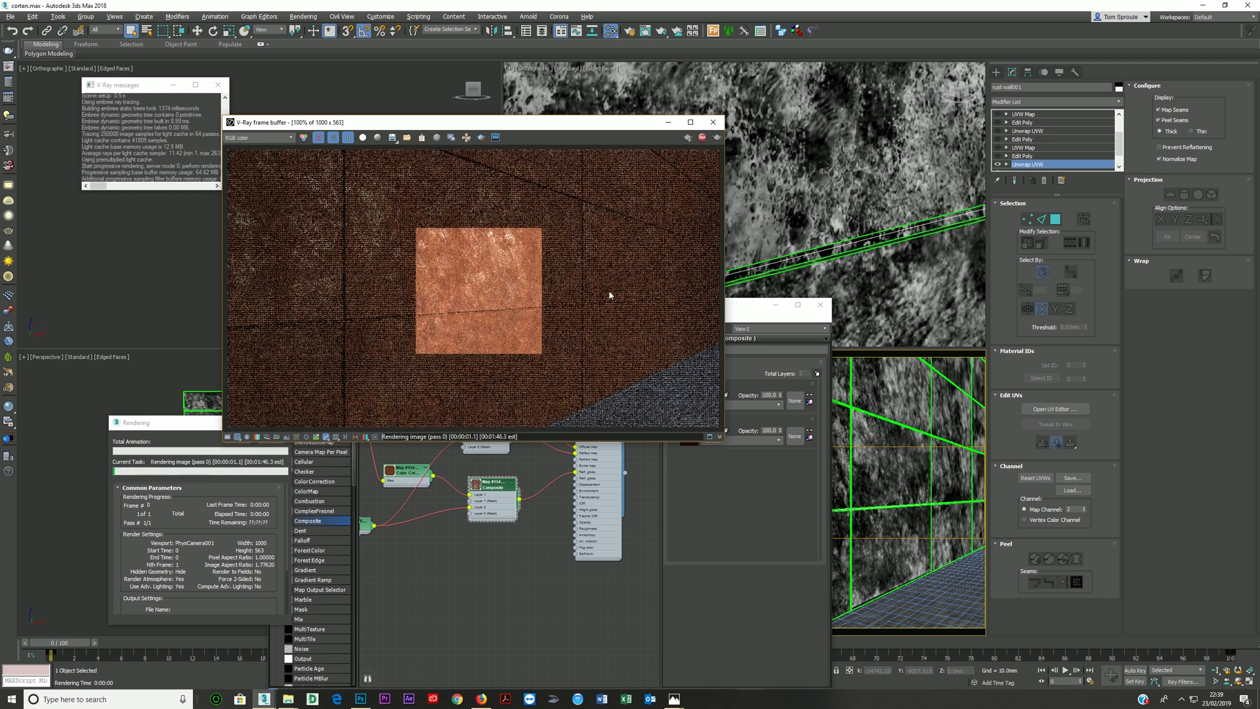
pyautogui.click(702, 138)
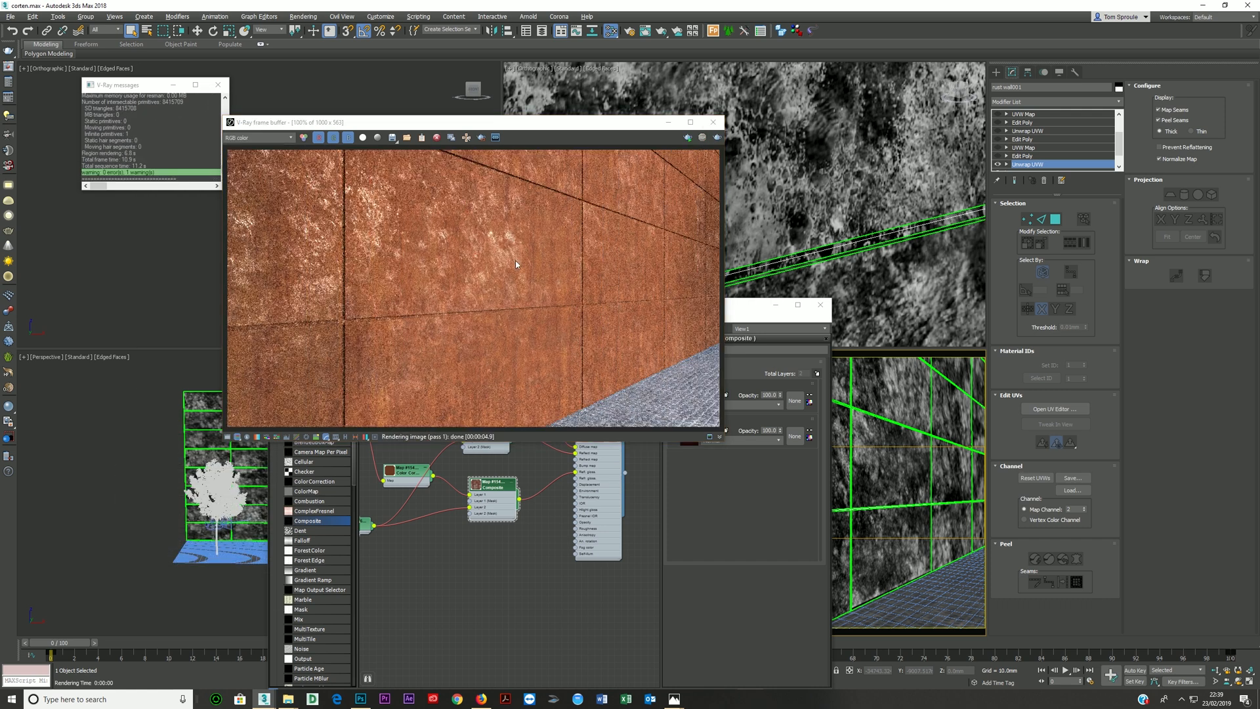
pyautogui.click(713, 122)
# - Insert a ColorCorrection map between the old texture Bitmap and the glossiness Composite's Layer 2, and show it in the viewport
pyautogui.moveTo(401, 519); pyautogui.dragTo(512, 467, button='middle')
pyautogui.moveTo(459, 462); pyautogui.dragTo(439, 482)
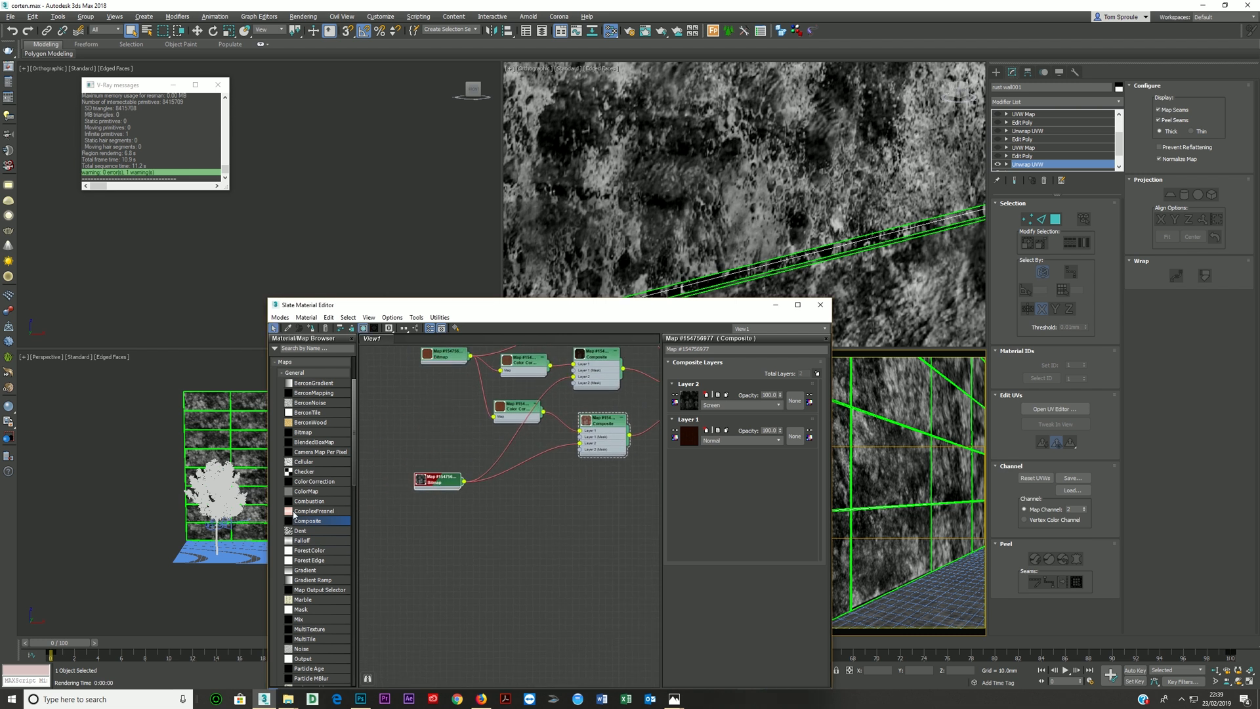
pyautogui.moveTo(314, 481); pyautogui.dragTo(522, 463)
pyautogui.doubleClick(523, 461)
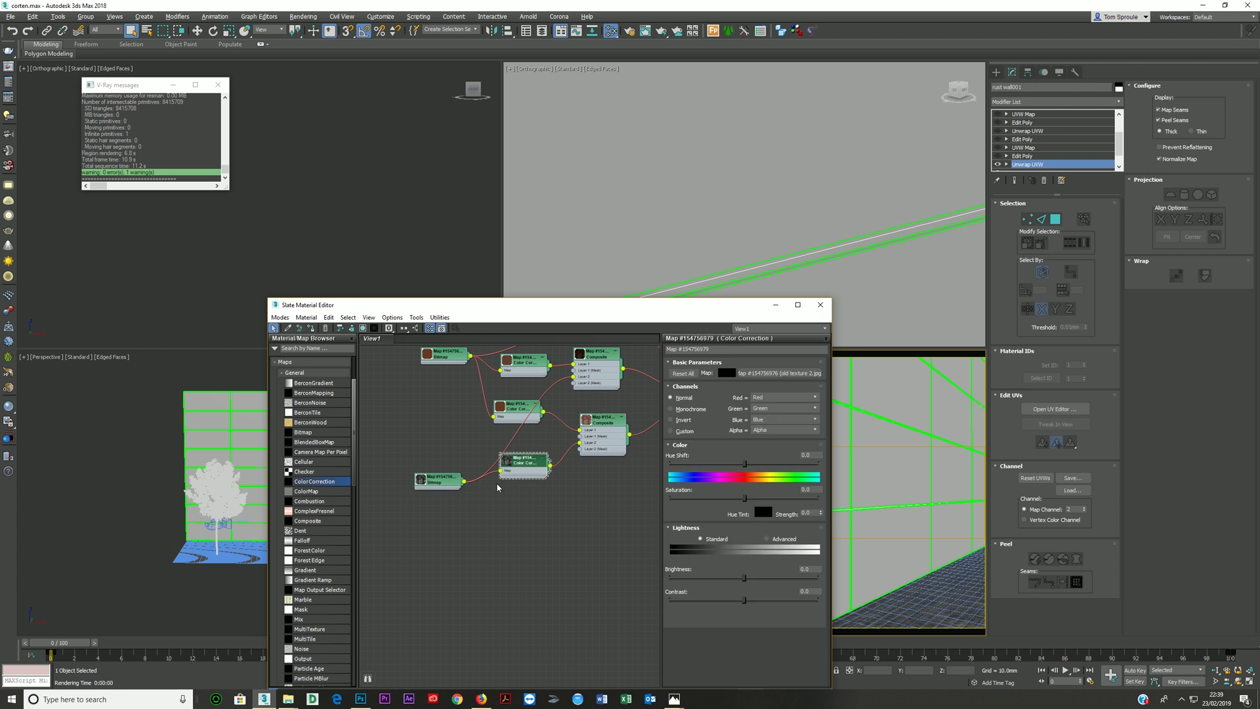
pyautogui.click(363, 328)
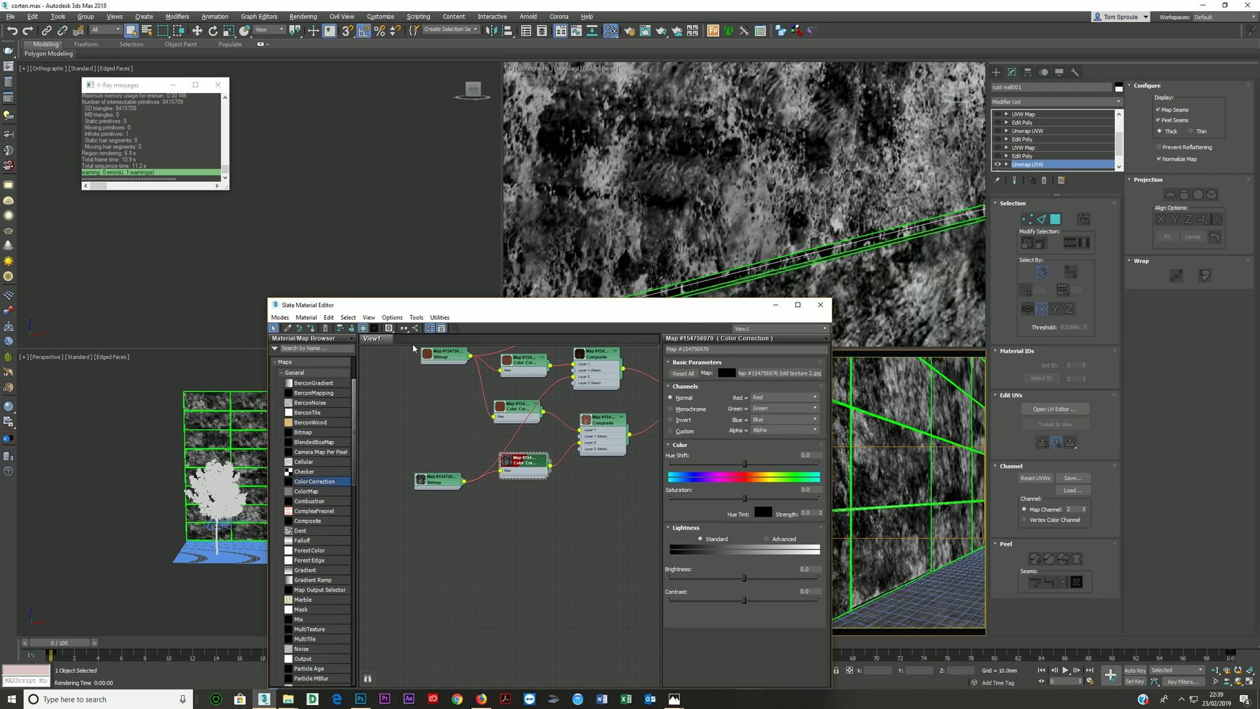
# - Enlarge the new ColorCorrection node's preview, switch its Lightness to Advanced, and set the RGB Gamma/Contrast to 0.3
pyautogui.moveTo(516, 469); pyautogui.dragTo(492, 453, button='middle')
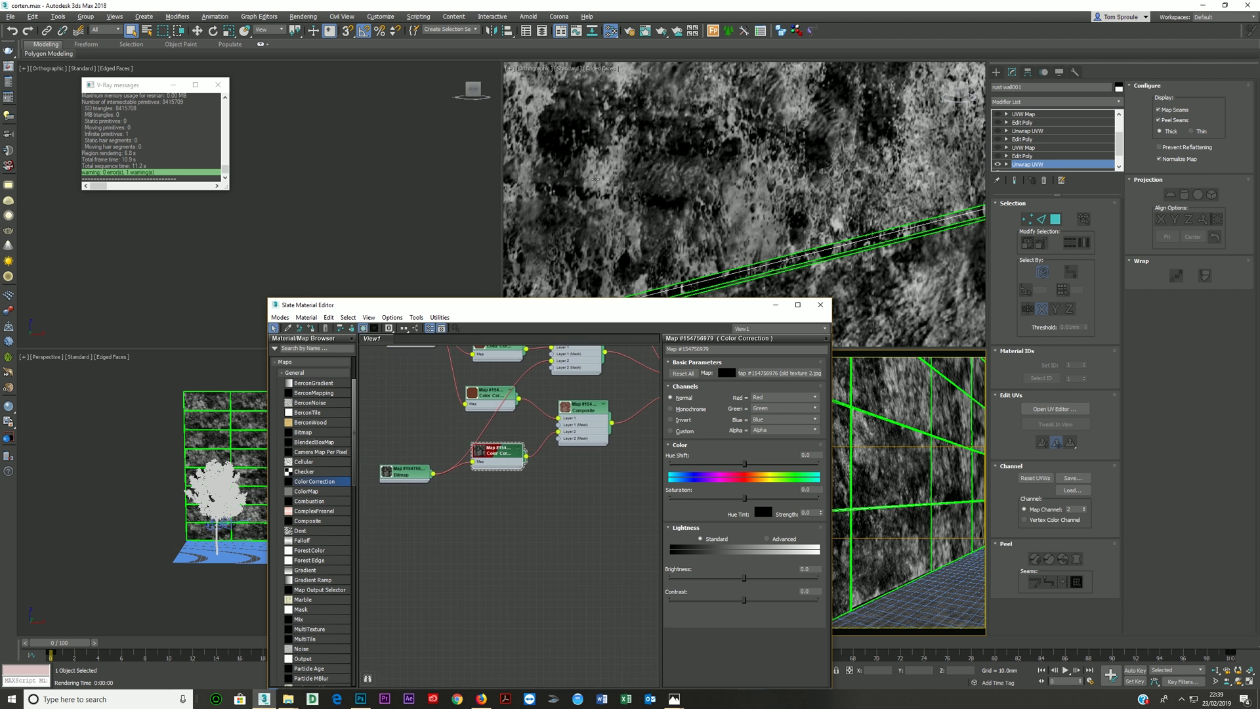
pyautogui.doubleClick(479, 452)
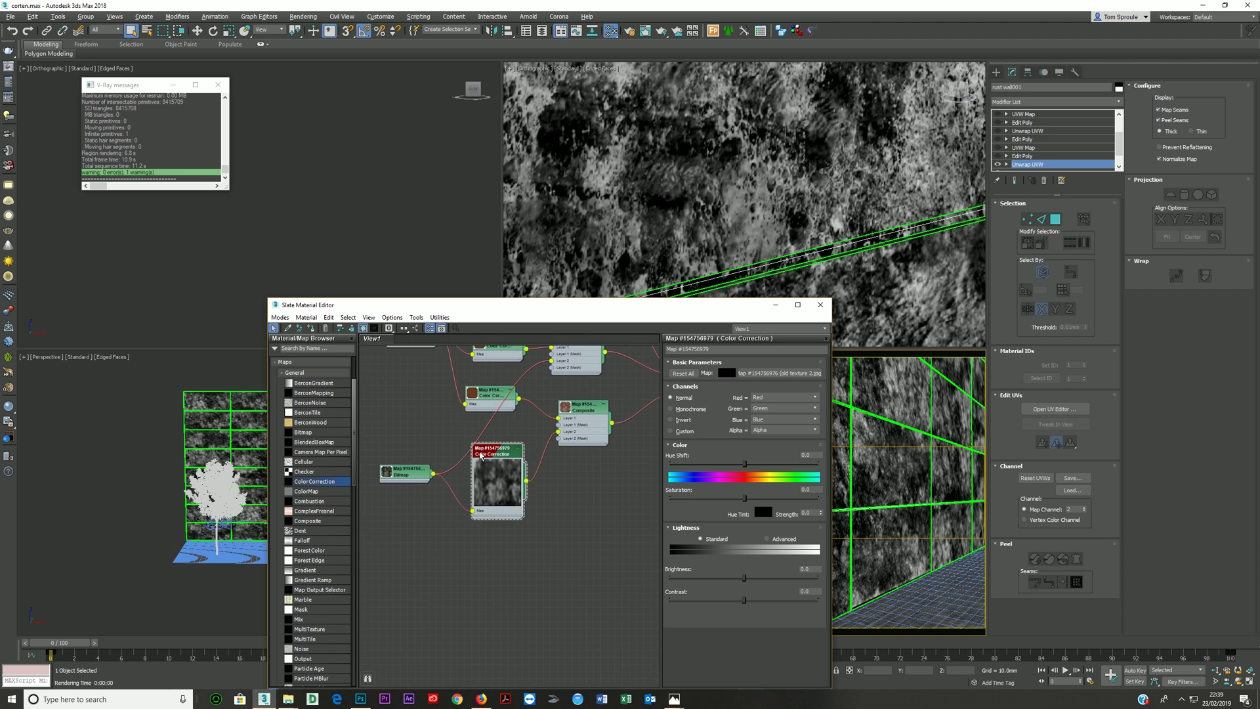
pyautogui.click(767, 539)
pyautogui.doubleClick(744, 578)
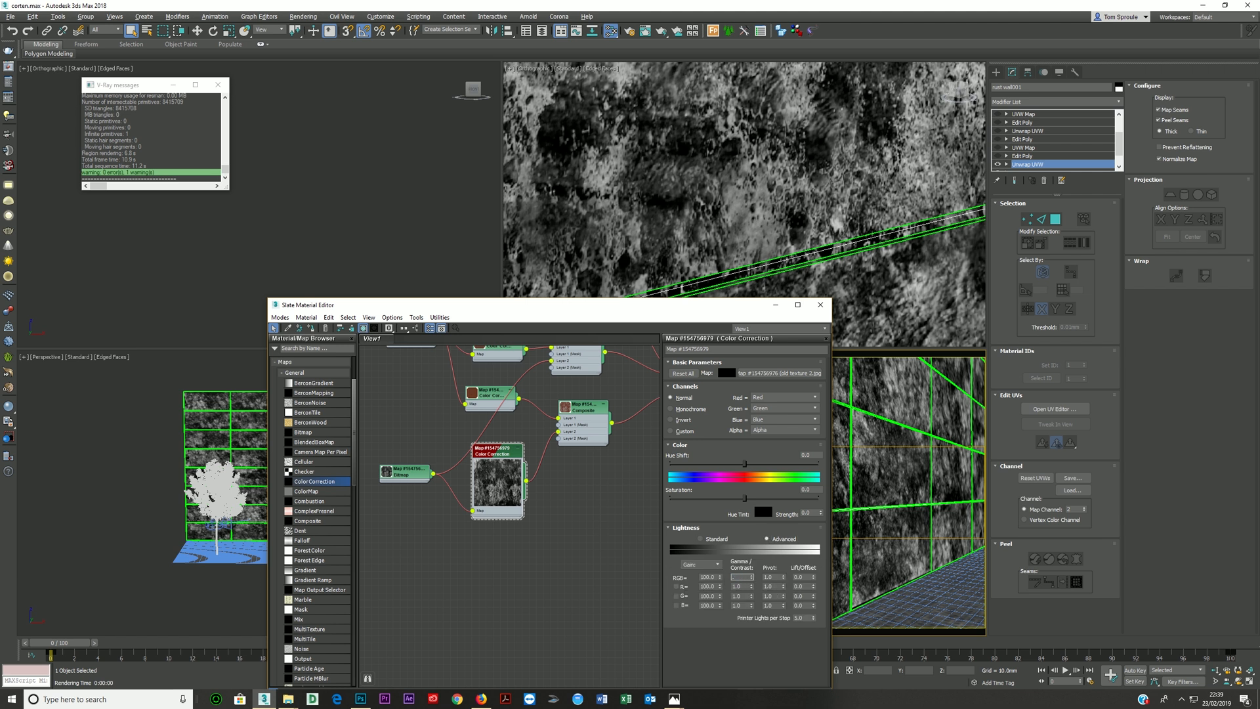
pyautogui.write('0.3')
pyautogui.press('Return')
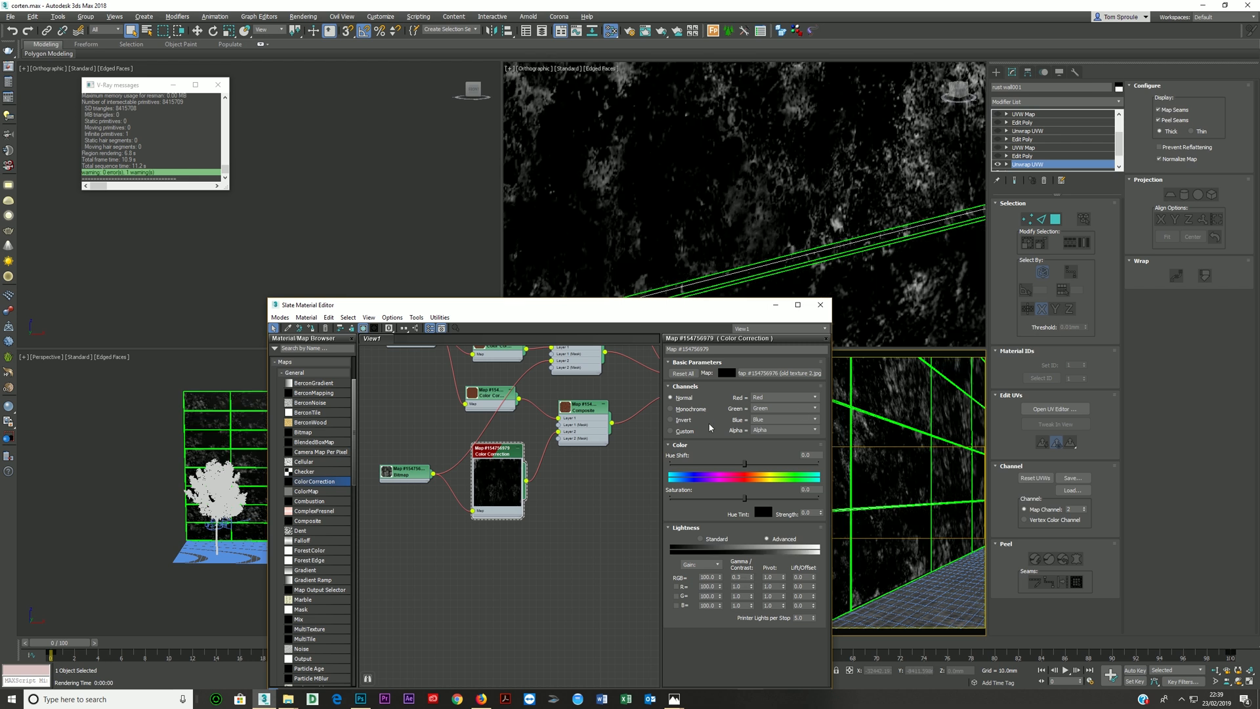
# - Render the camera view, inspect the VRayReflection element, return to RGB color, and stop the render
pyautogui.hotkey('shift', 'q')
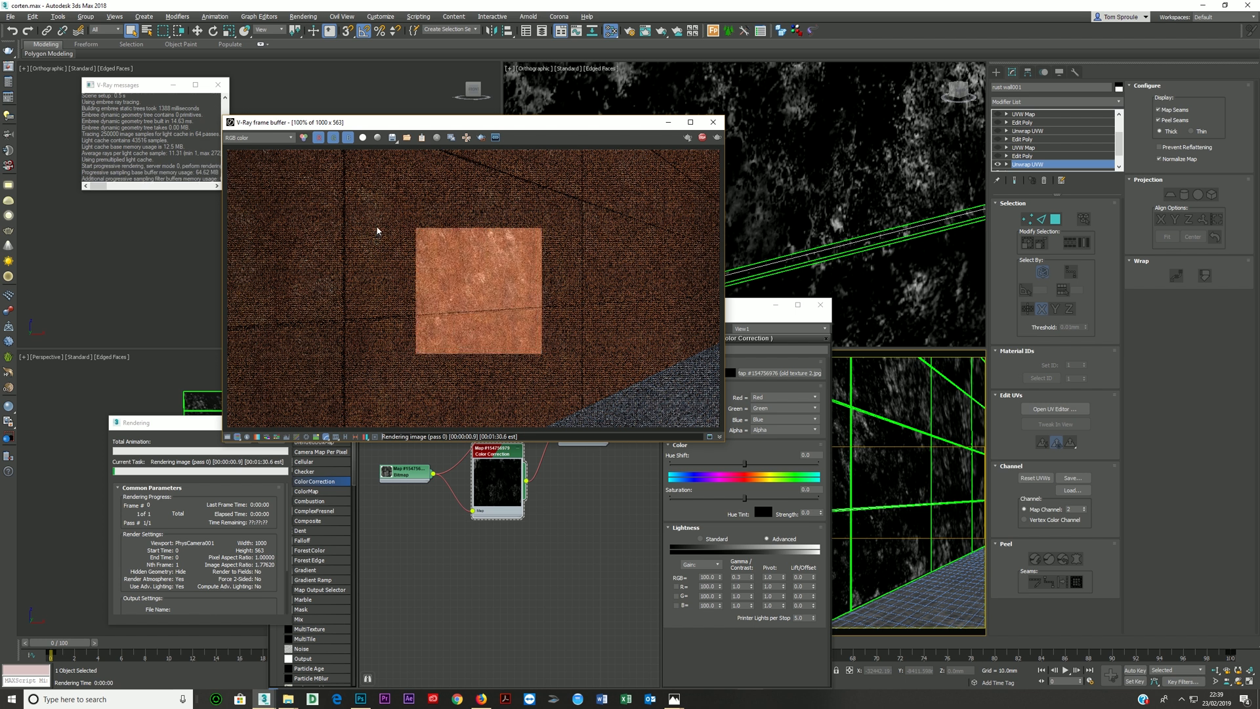
pyautogui.click(273, 138)
pyautogui.click(253, 177)
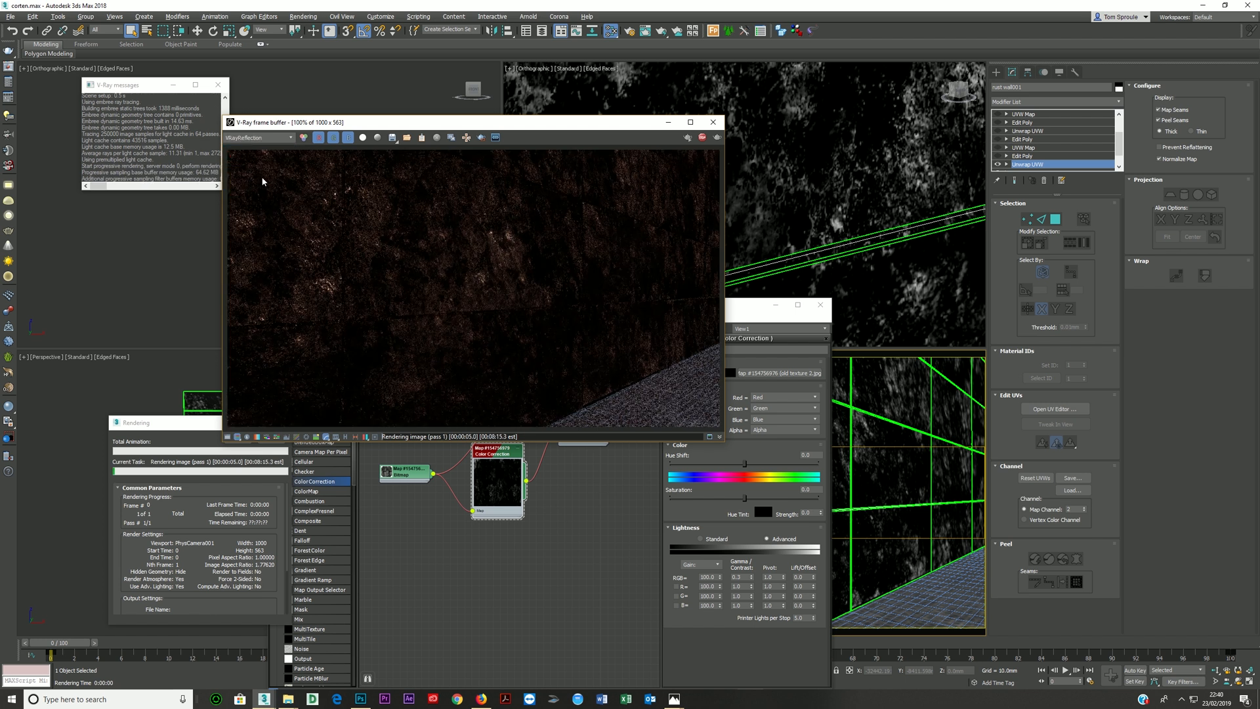
pyautogui.click(266, 138)
pyautogui.click(248, 149)
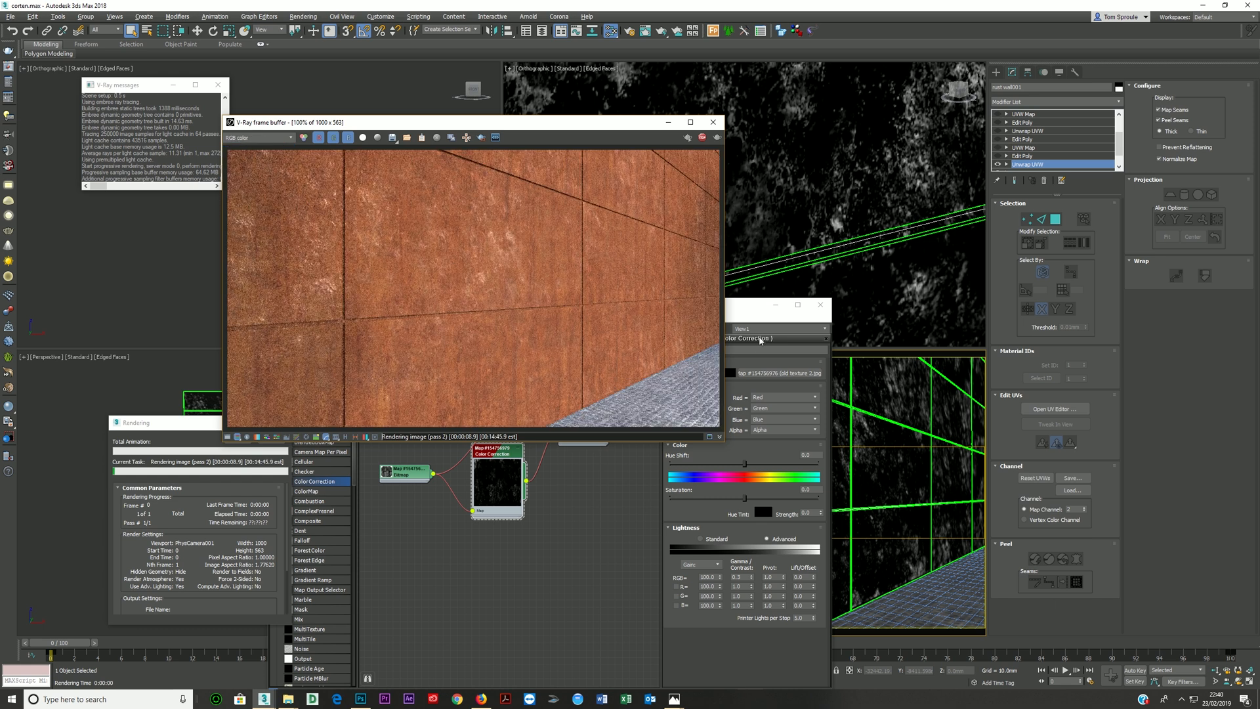
pyautogui.click(702, 137)
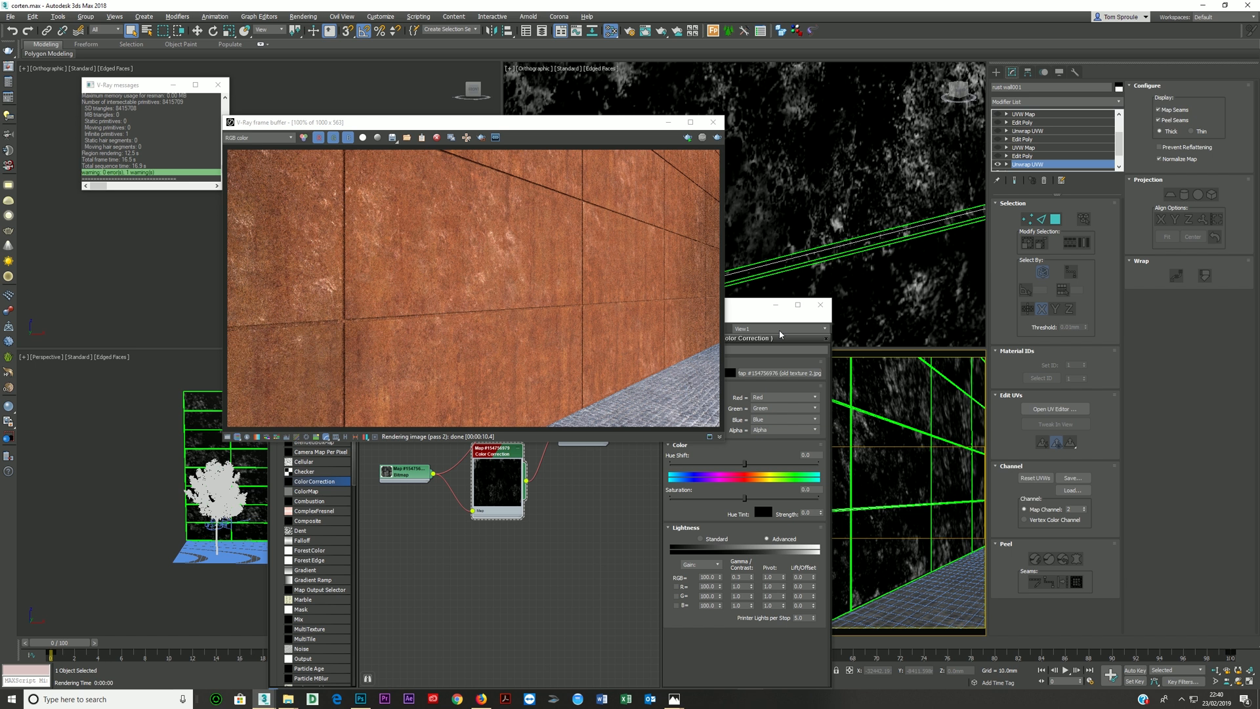
# - Rewire the color-corrected old texture to the reflection Composite's Layer 2 and the old texture Bitmap directly to the glossiness Composite's Layer 2
pyautogui.click(744, 312)
pyautogui.moveTo(511, 405); pyautogui.dragTo(542, 507, button='middle')
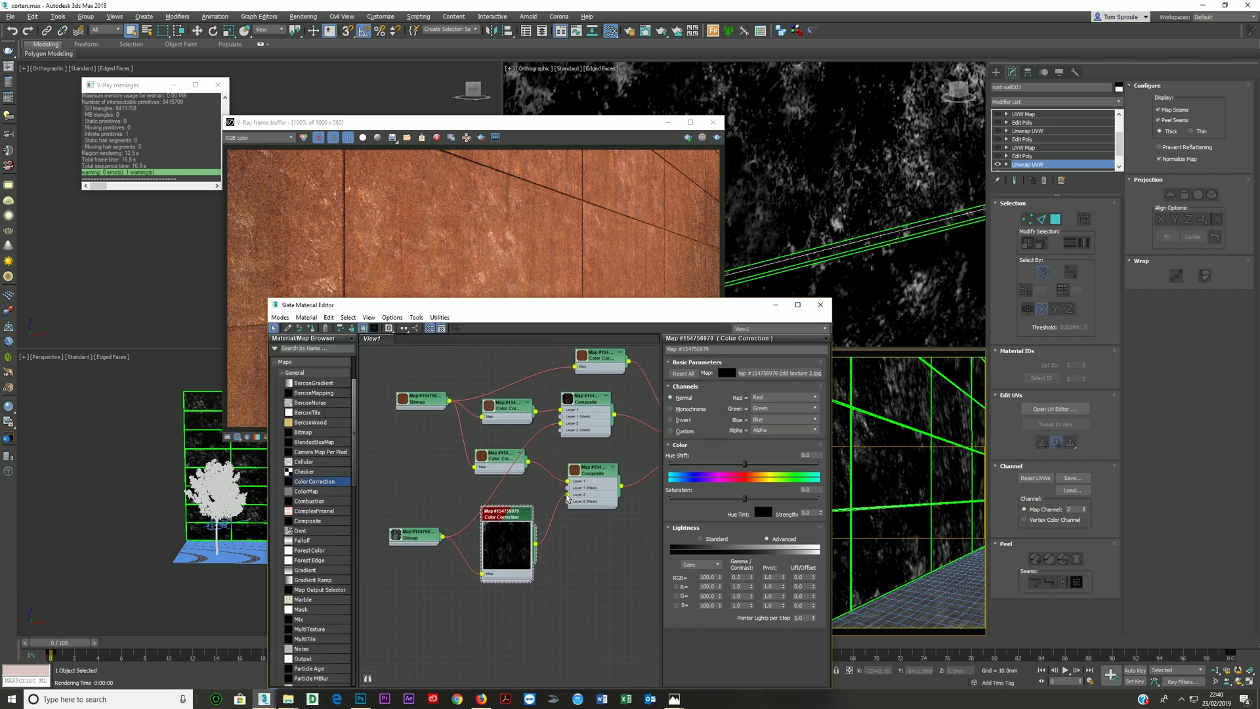
pyautogui.moveTo(567, 495); pyautogui.dragTo(560, 423)
pyautogui.moveTo(443, 537); pyautogui.dragTo(568, 495)
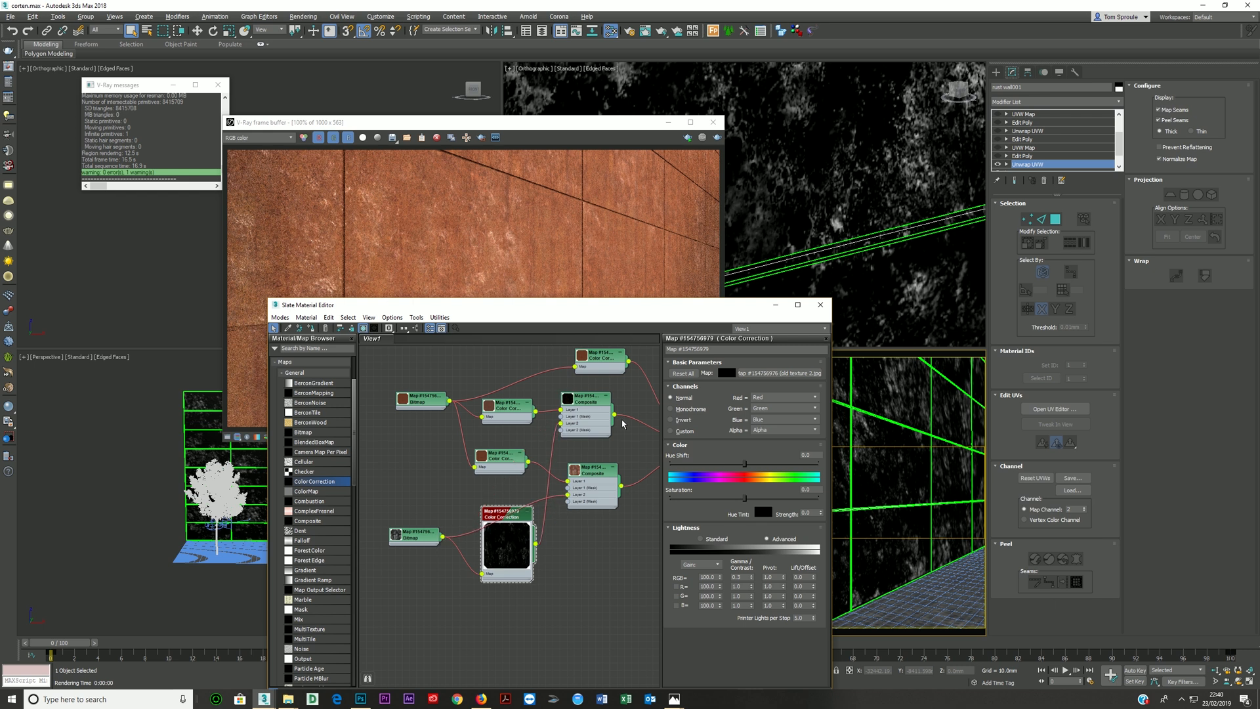
# - Render the camera view again to check the swapped texture connections, and bring the Slate Material Editor back to the front
pyautogui.click(716, 138)
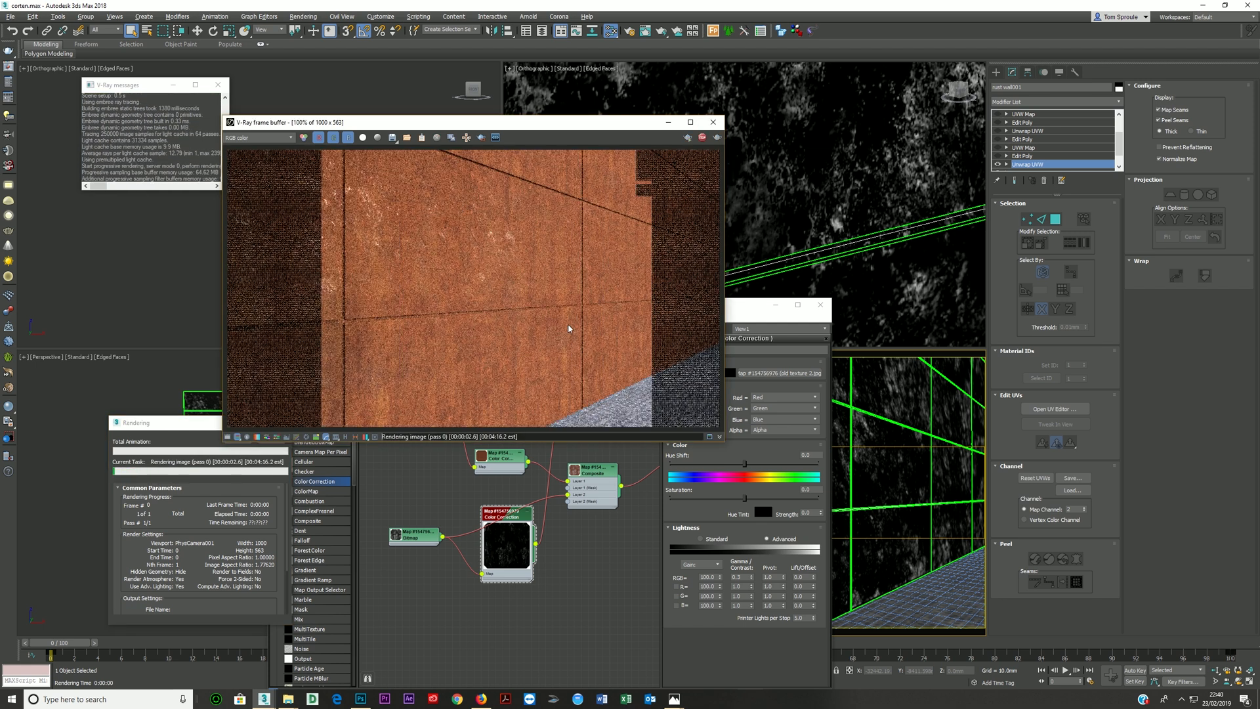
pyautogui.click(534, 486)
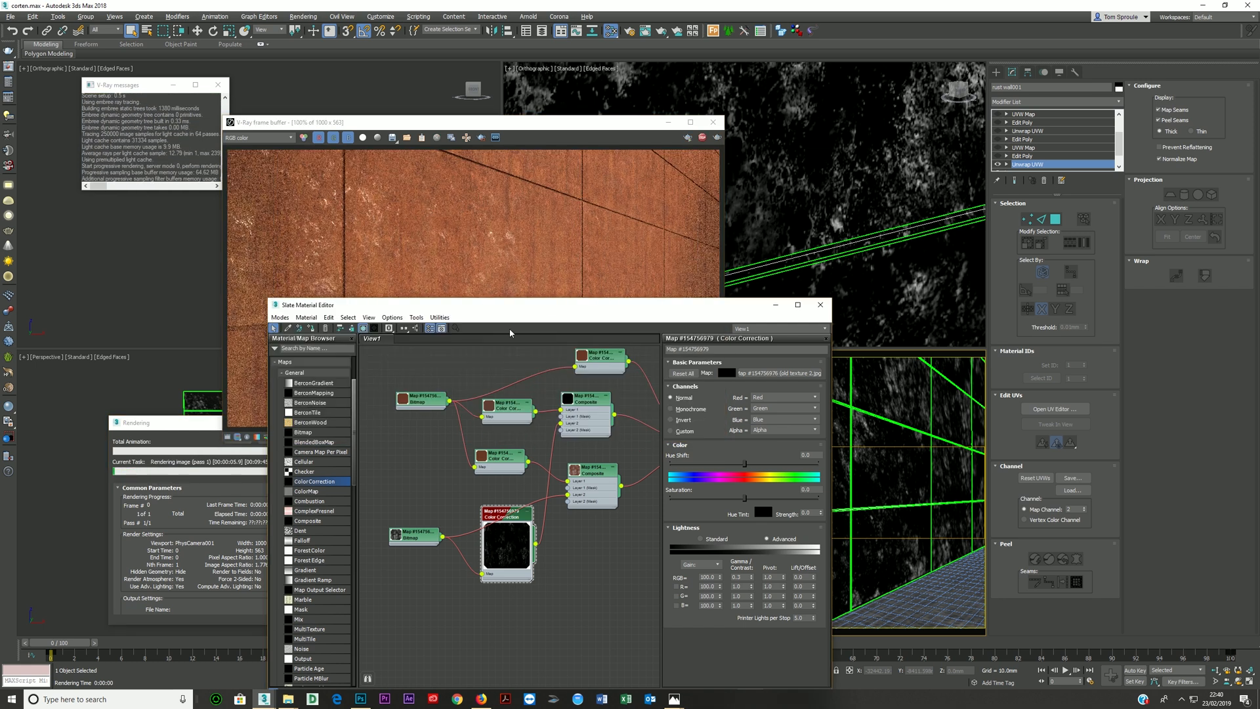
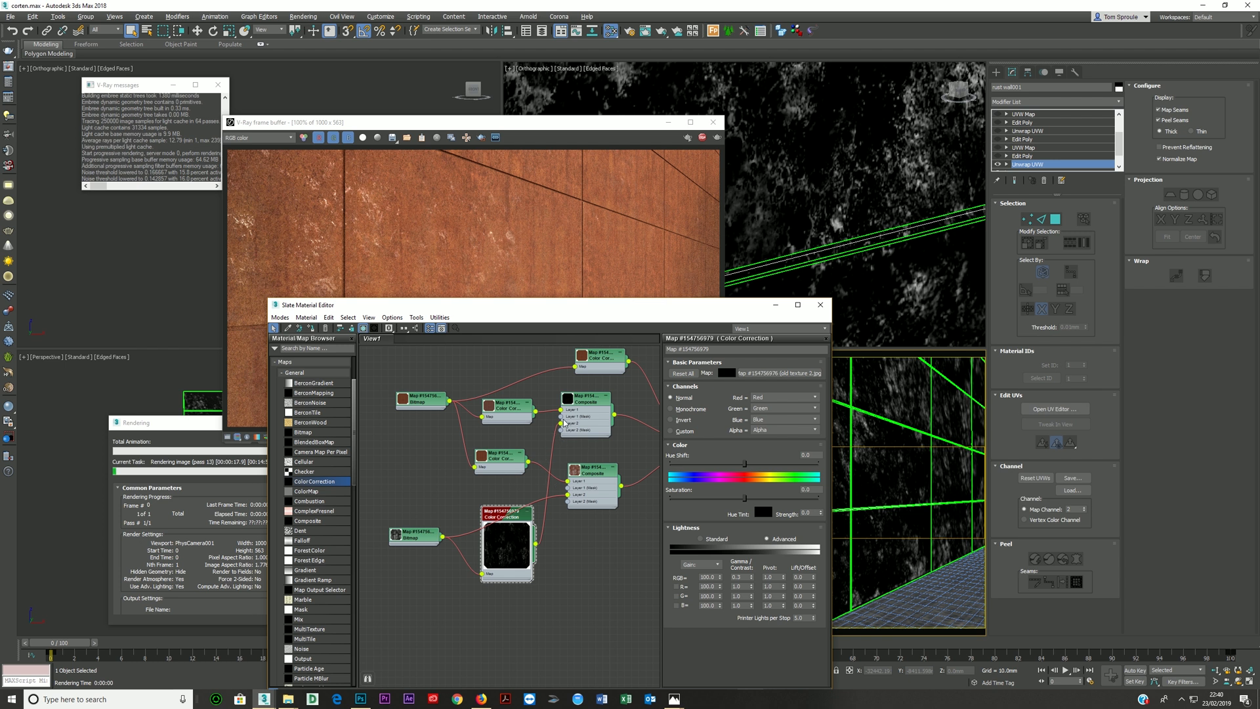
# - Rearrange the old texture nodes, collapse the existing ColorCorrection preview, and insert a new ColorCorrection between the old texture Bitmap and the glossiness Composite's Layer 2
pyautogui.moveTo(504, 523)
pyautogui.mouseDown(button='middle')
pyautogui.moveTo(490, 556)
pyautogui.moveTo(514, 545)
pyautogui.mouseUp(button='middle')
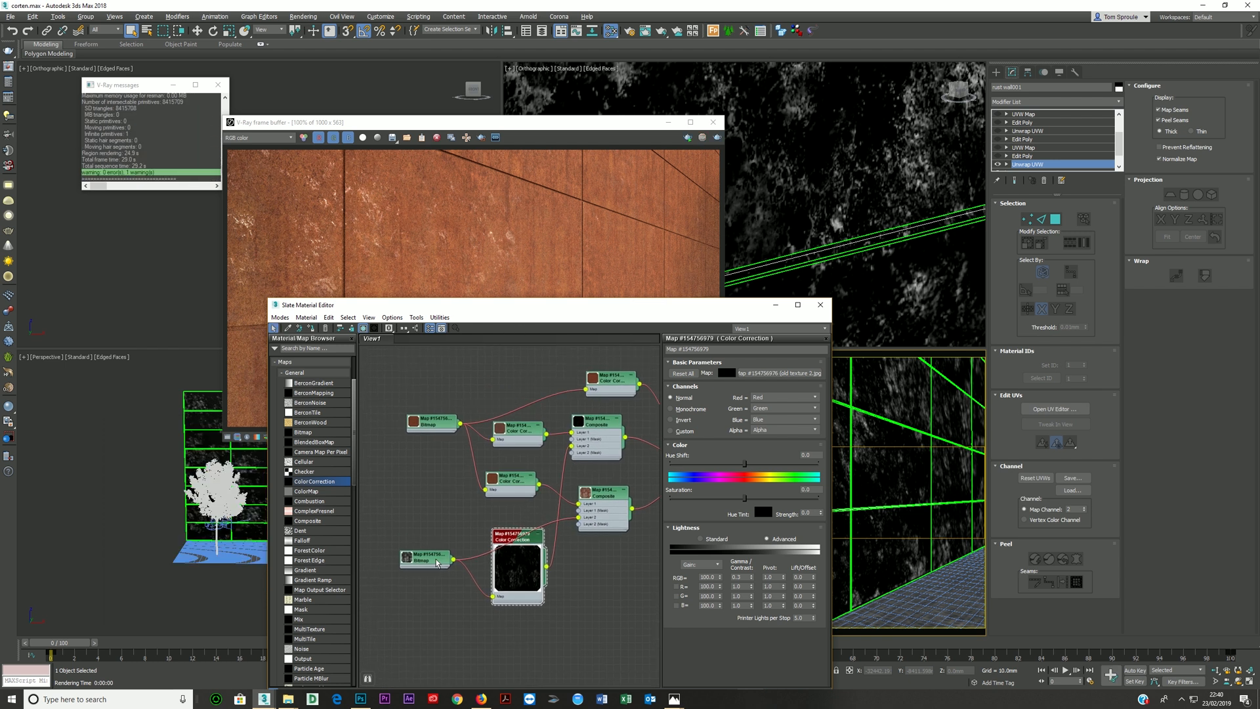
pyautogui.moveTo(436, 559); pyautogui.dragTo(422, 544)
pyautogui.moveTo(523, 540); pyautogui.dragTo(465, 464)
pyautogui.doubleClick(442, 485)
pyautogui.moveTo(325, 484); pyautogui.dragTo(525, 532)
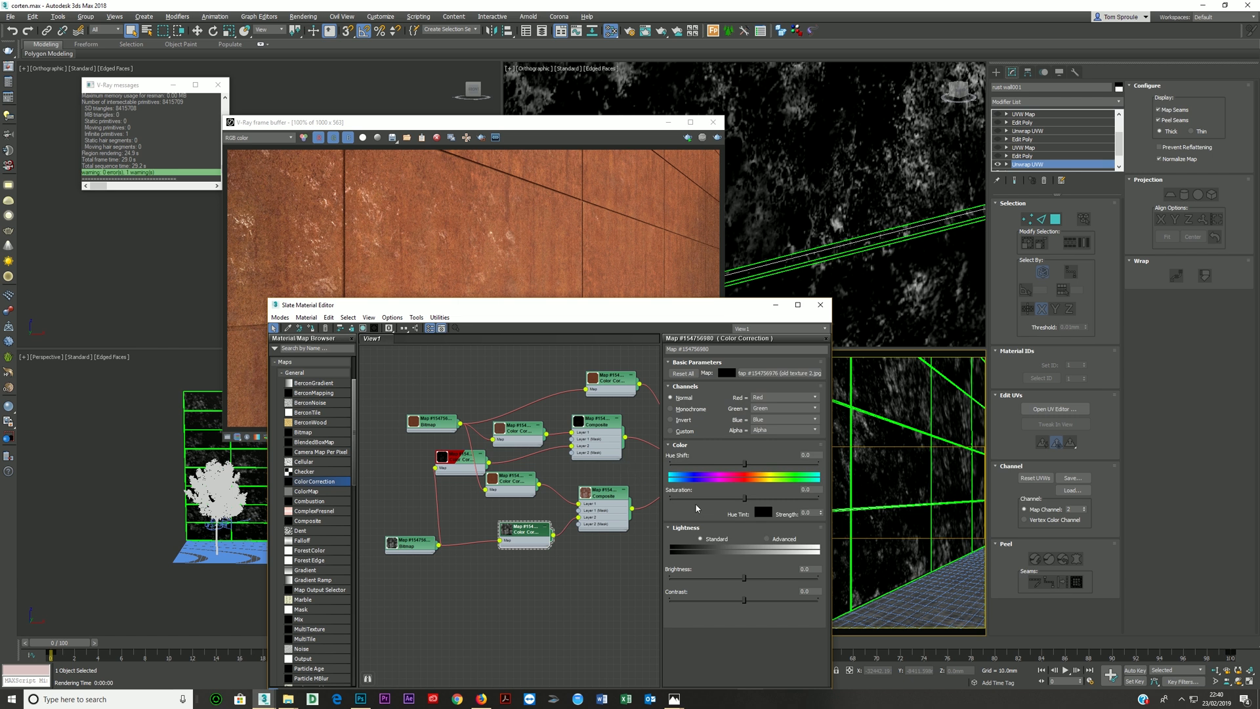
# - Switch the new ColorCorrection's Lightness to Advanced and set its RGB Gamma/Contrast to 0.5
pyautogui.click(767, 539)
pyautogui.click(742, 578)
pyautogui.write('0.5')
pyautogui.press('Return')
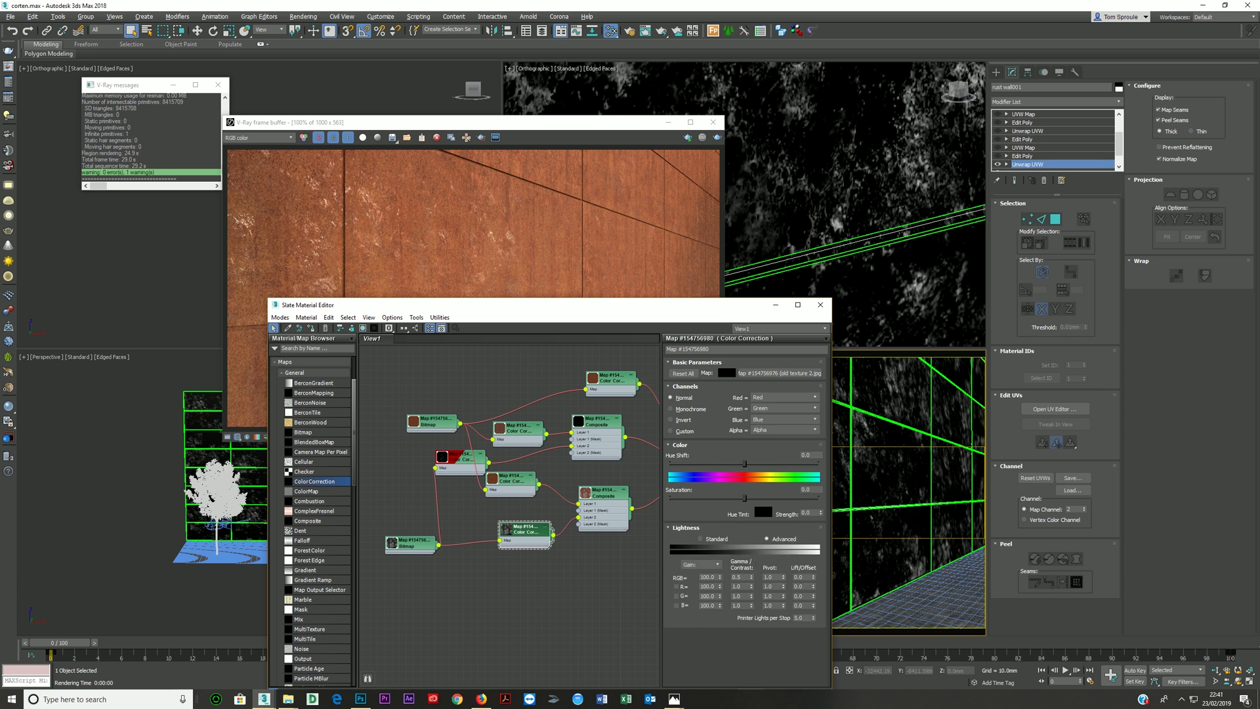
# - Render the camera view, inspect the VRayReflection element, return to RGB color, and stop the render
pyautogui.click(453, 458)
pyautogui.click(533, 530)
pyautogui.click(716, 138)
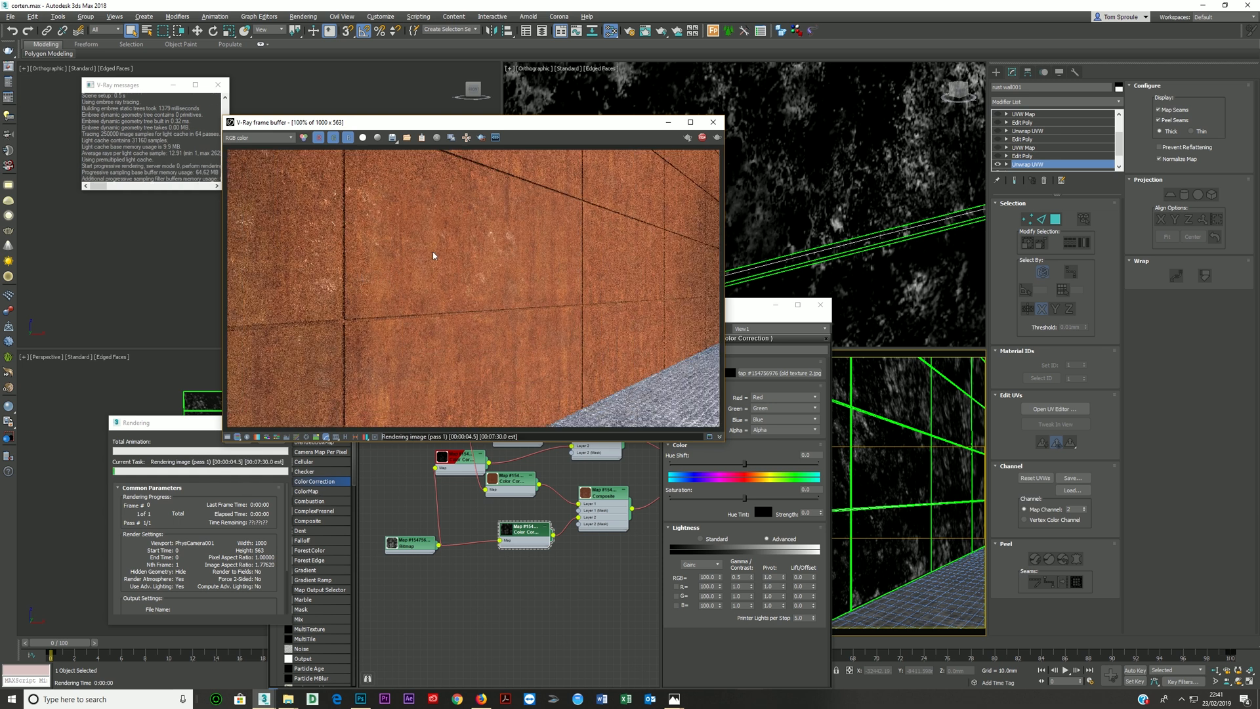
pyautogui.click(273, 140)
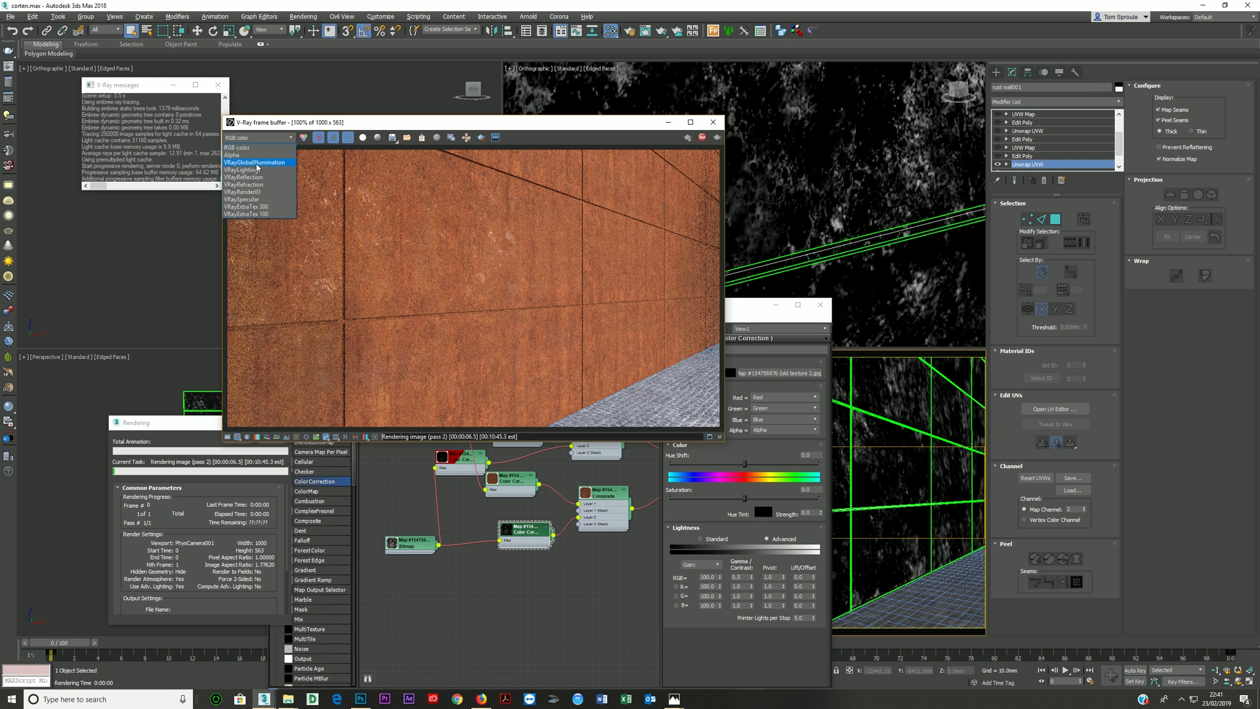
pyautogui.click(251, 183)
pyautogui.click(266, 141)
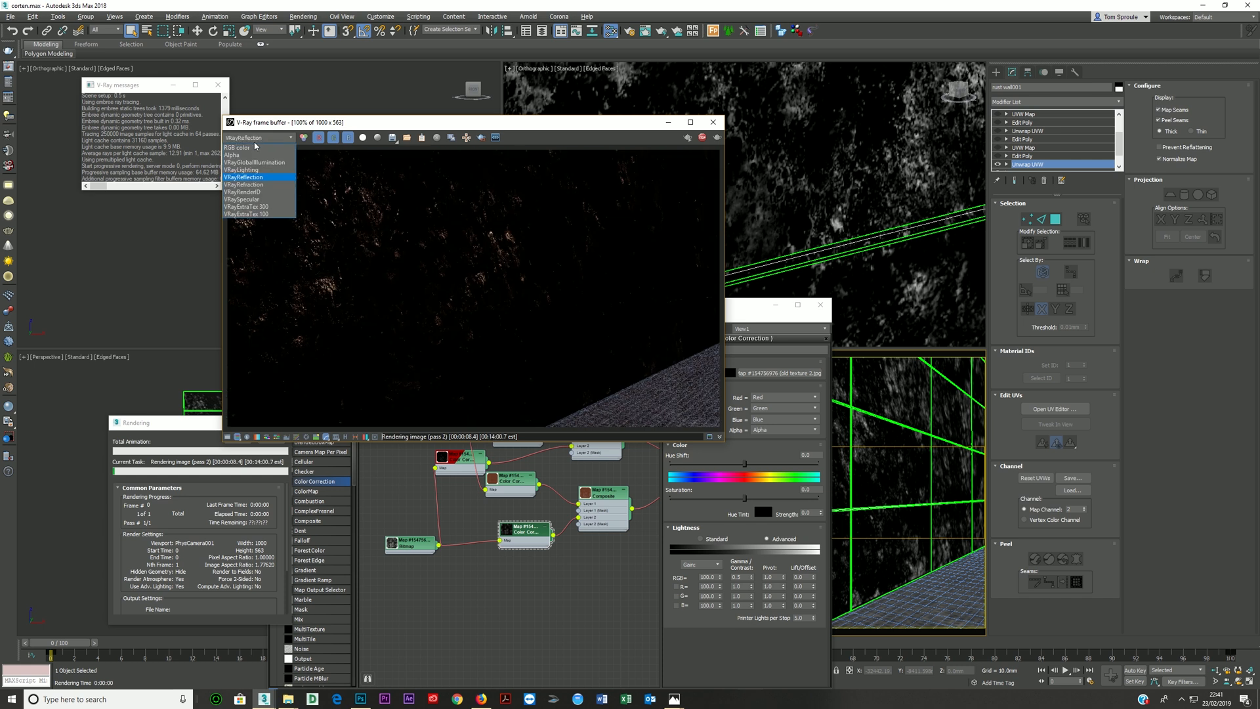
pyautogui.click(251, 153)
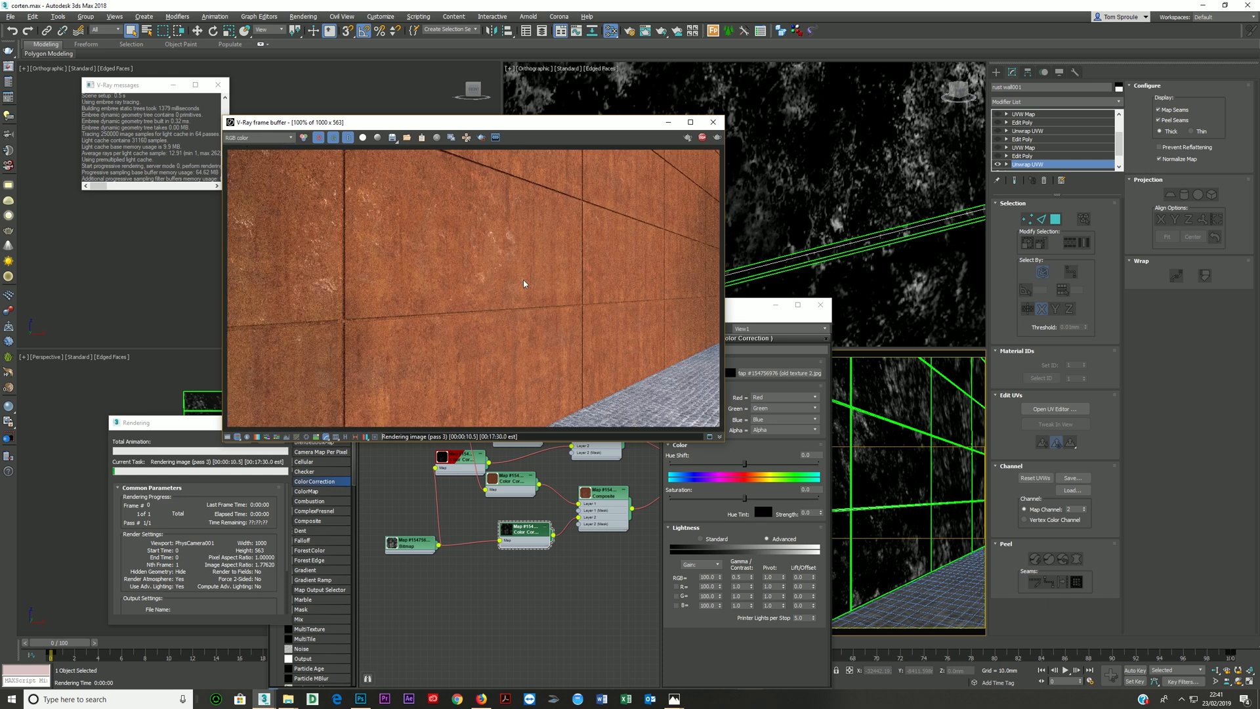
pyautogui.click(702, 138)
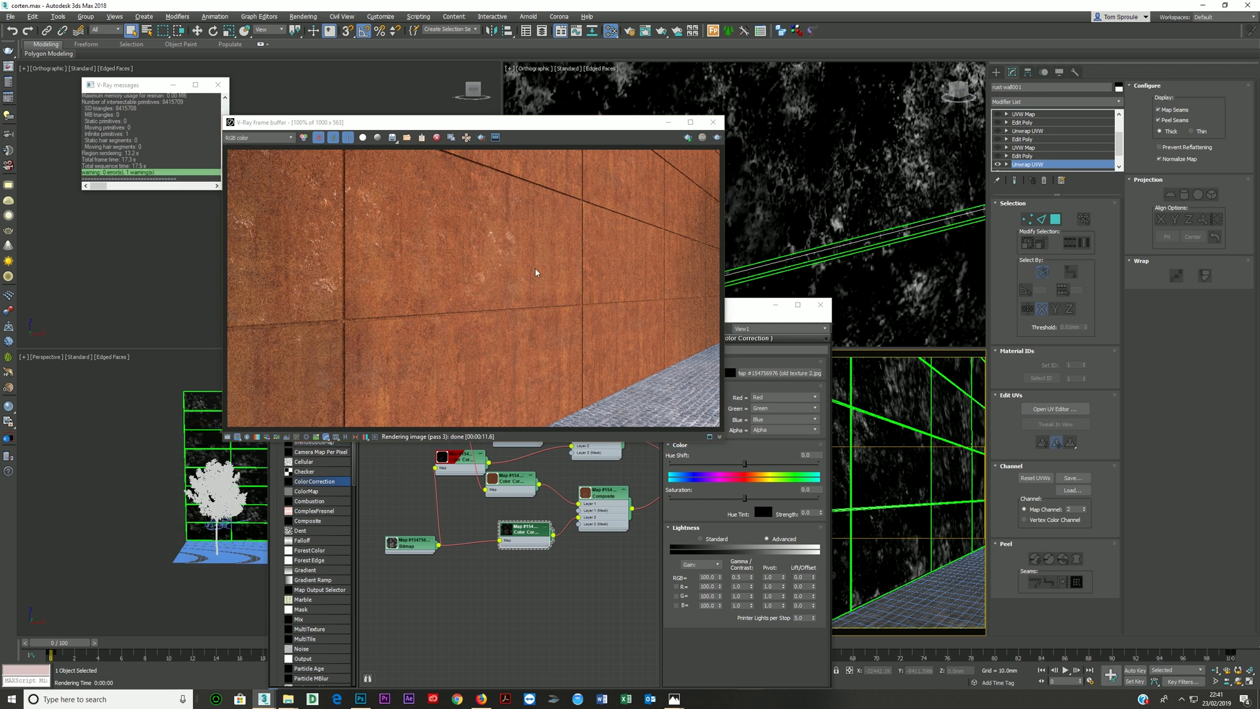
# - Move the VRayMtl node away from the Composites and automatically lay out its child nodes
pyautogui.scroll(-2, 558, 542)
pyautogui.moveTo(558, 542); pyautogui.dragTo(506, 549, button='middle')
pyautogui.moveTo(647, 462); pyautogui.dragTo(581, 471, button='middle')
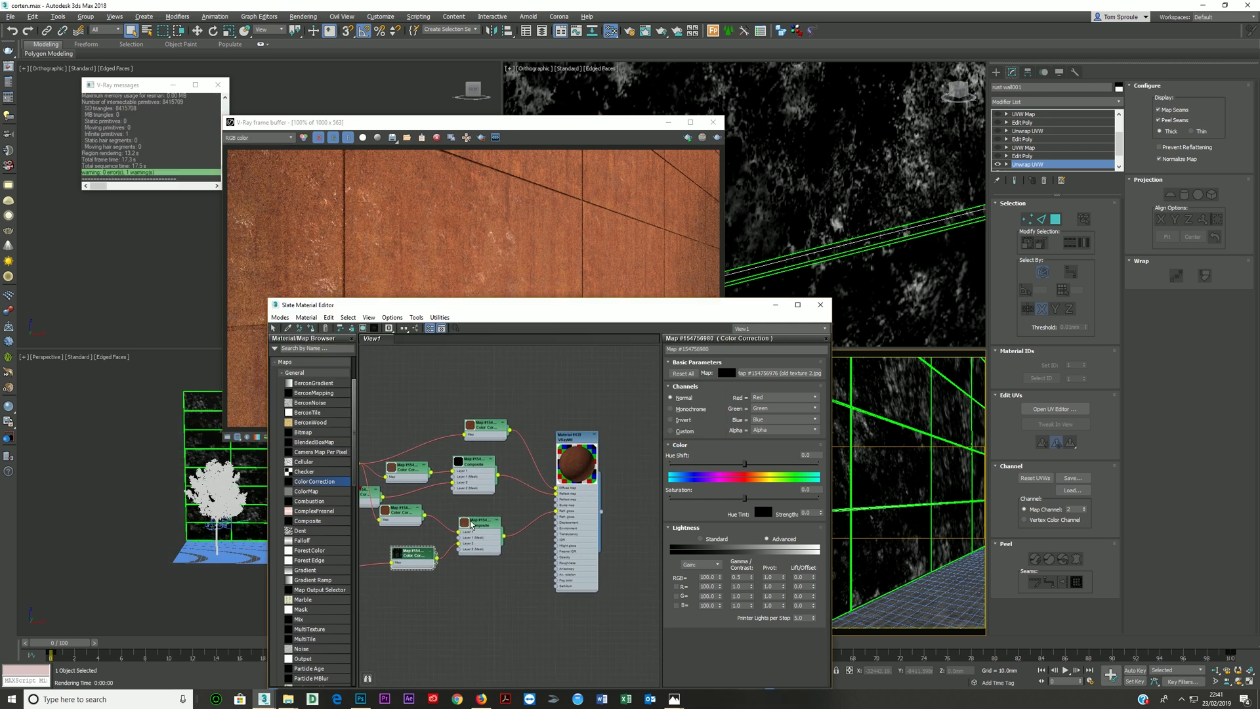
pyautogui.scroll(3, 581, 472)
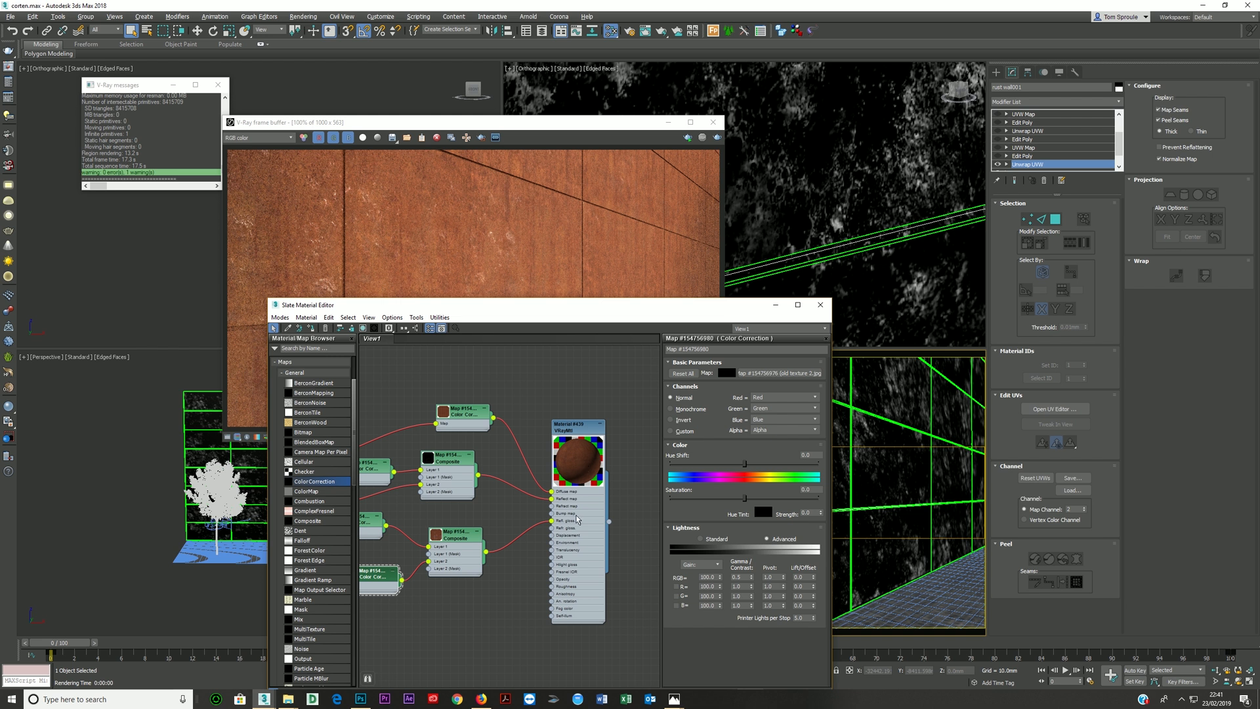
pyautogui.moveTo(579, 521); pyautogui.dragTo(601, 500)
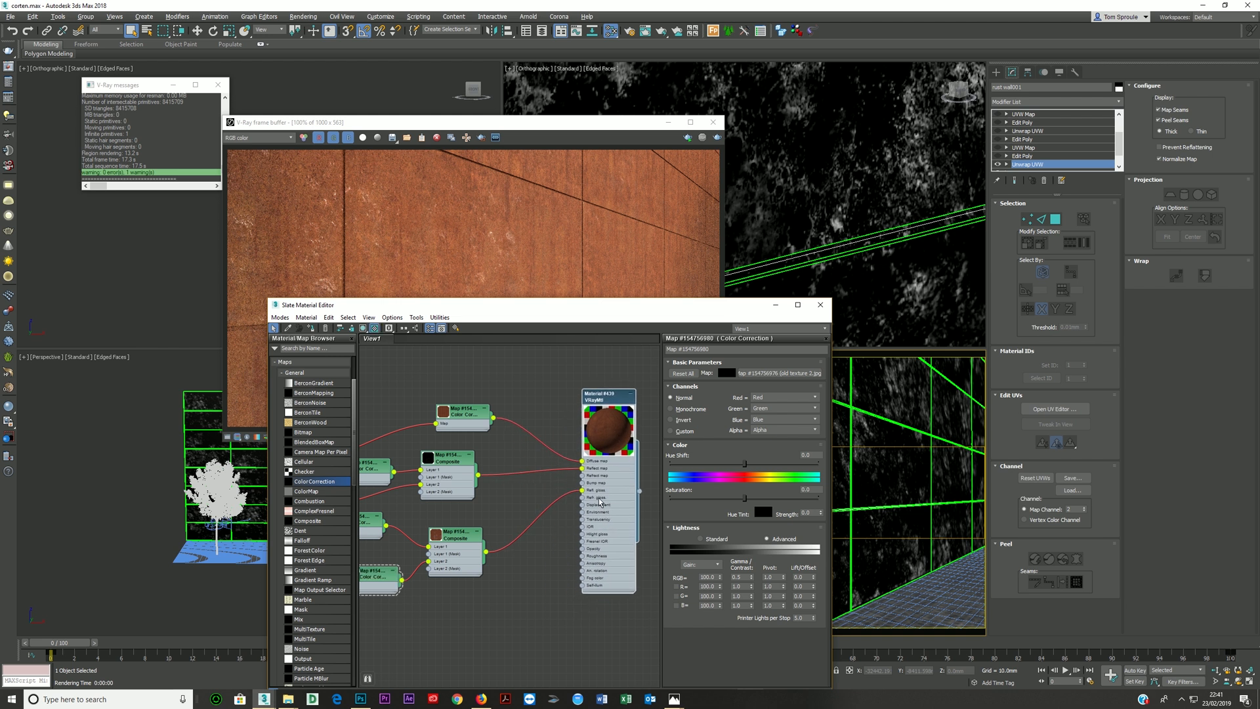
pyautogui.press('c')
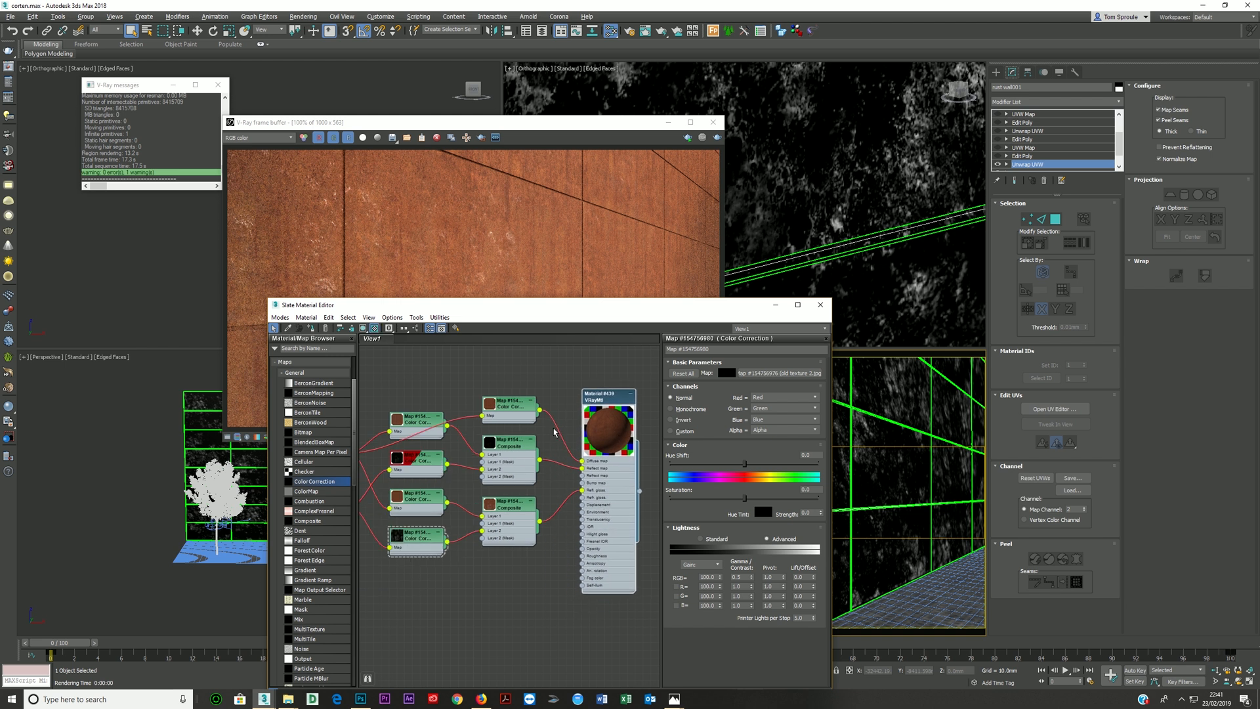
# - Add a third layer to the reflection Composite, reorder it beneath the existing layers as Layer 1, and move the node clear of the glossiness Composite
pyautogui.scroll(-4, 525, 453)
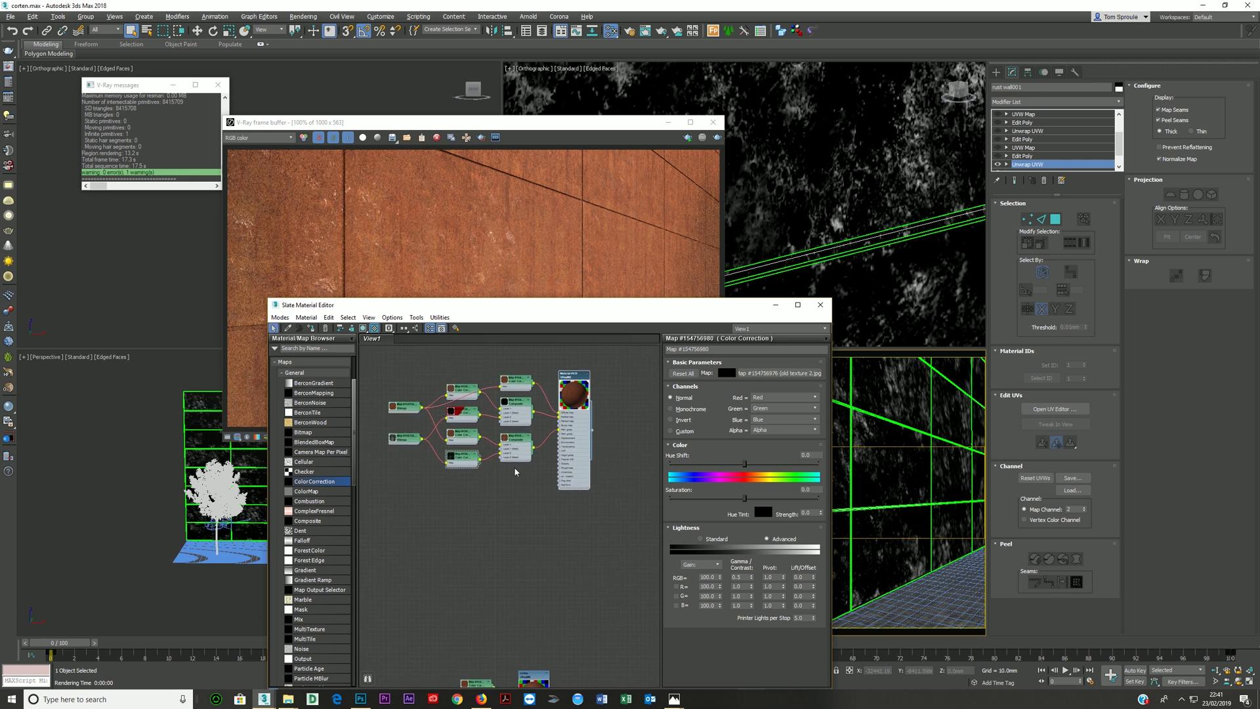
pyautogui.scroll(5, 517, 465)
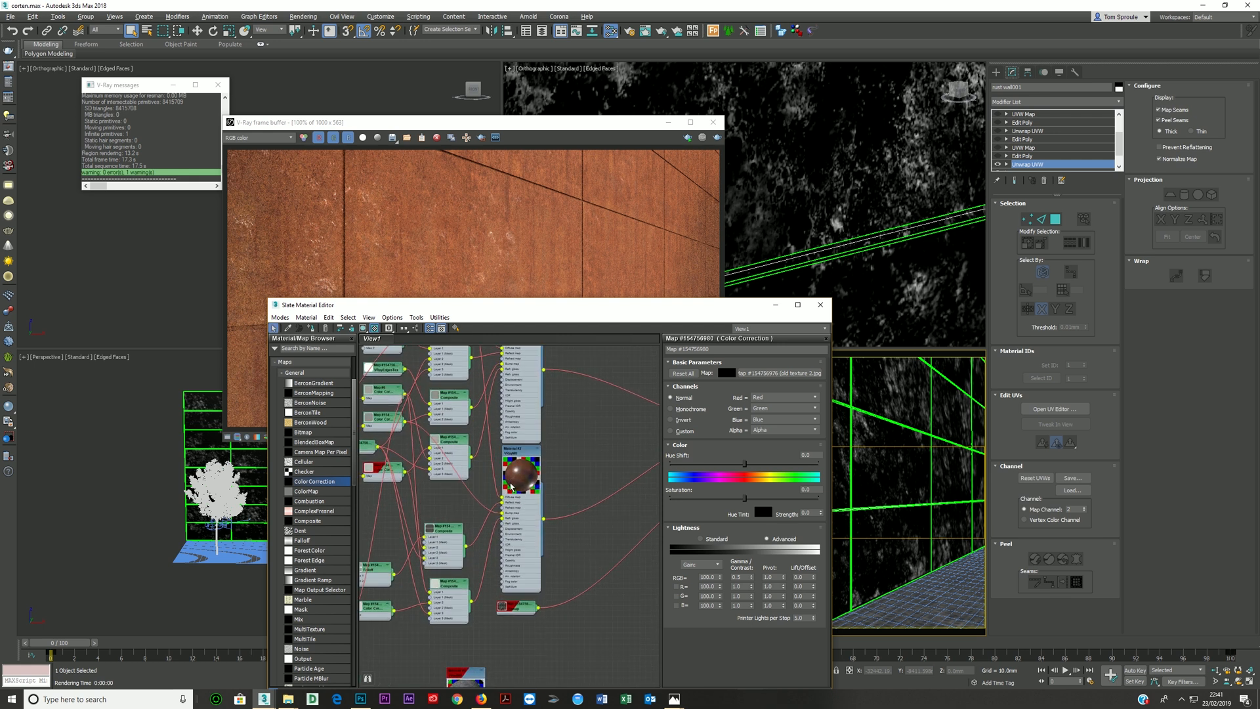
pyautogui.moveTo(524, 476); pyautogui.dragTo(630, 624, button='middle')
pyautogui.scroll(1, 477, 516)
pyautogui.scroll(-2, 461, 513)
pyautogui.scroll(3, 446, 559)
pyautogui.doubleClick(529, 436)
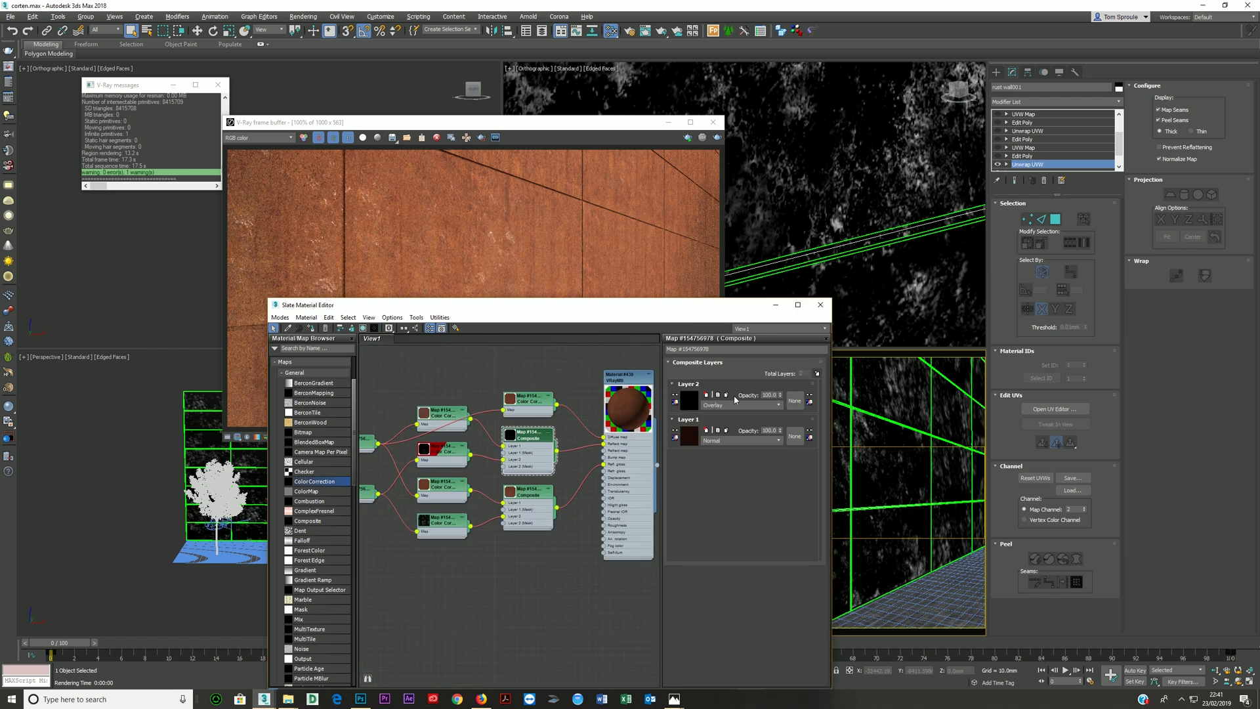
pyautogui.click(816, 373)
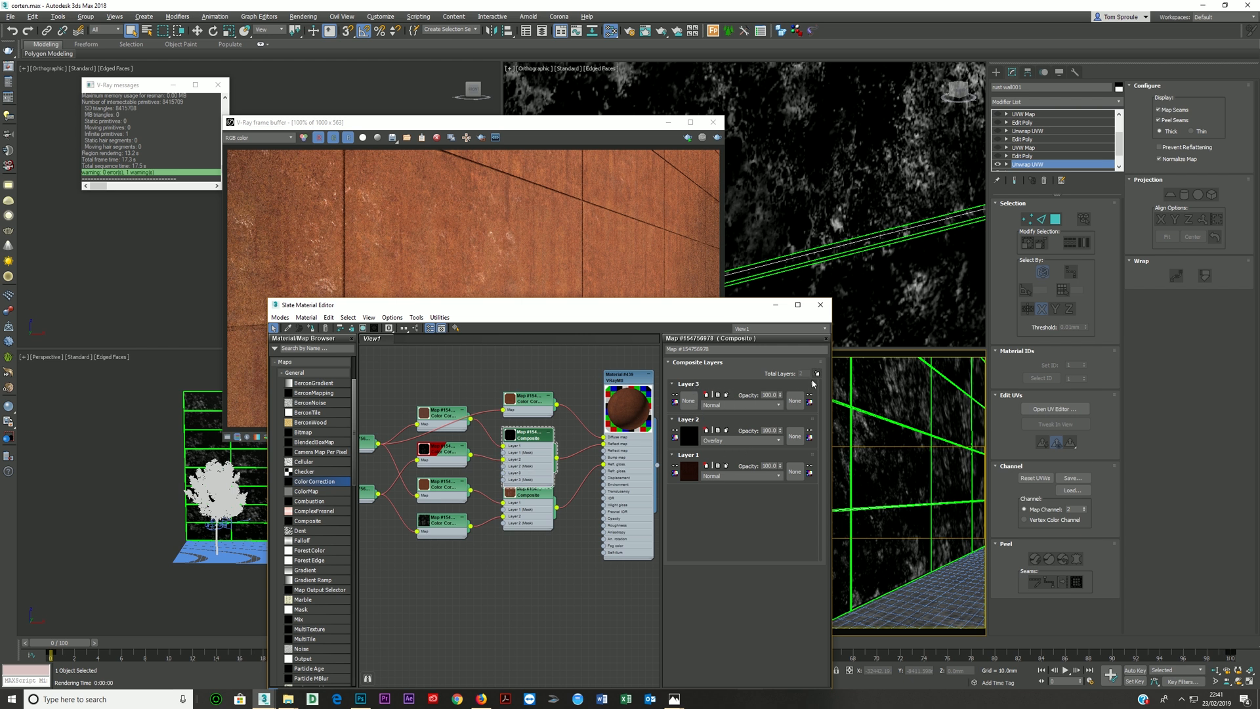
pyautogui.moveTo(812, 386); pyautogui.dragTo(814, 485)
pyautogui.moveTo(532, 446); pyautogui.dragTo(543, 415)
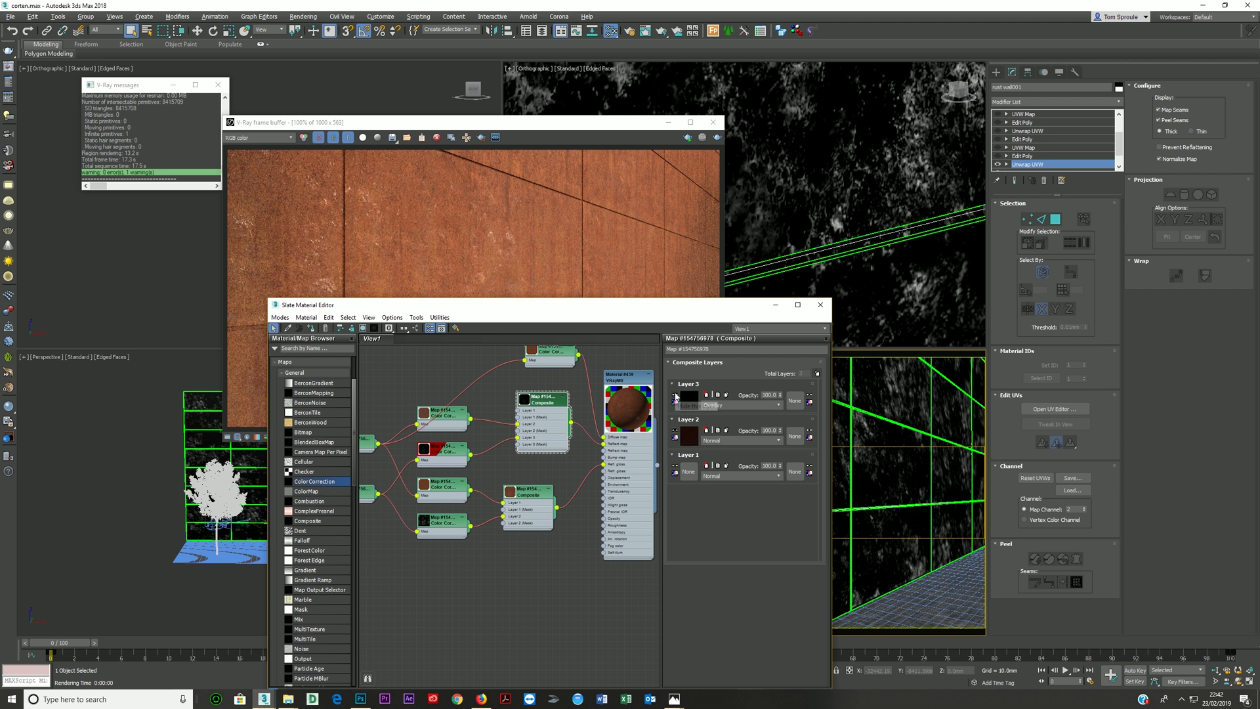
pyautogui.click(676, 396)
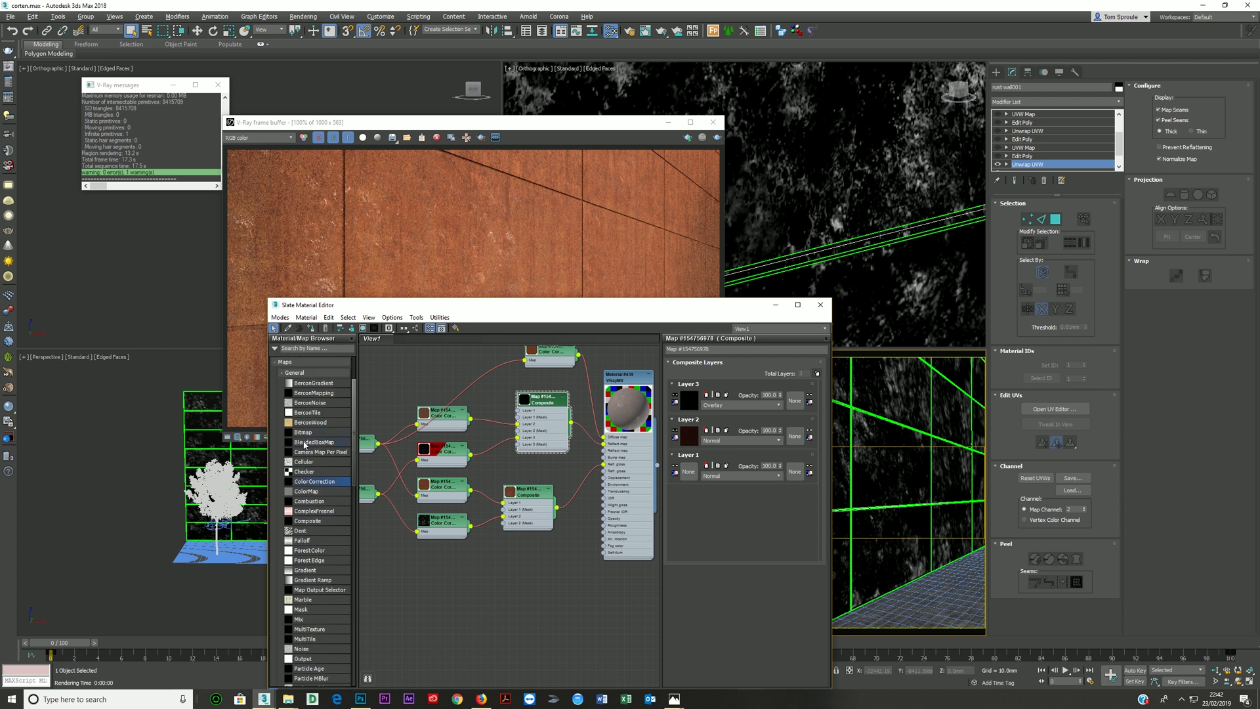
# - Add a Falloff map, connect it to Layer 1 of the reflection Composite, and open its parameters
pyautogui.moveTo(303, 540); pyautogui.dragTo(428, 452)
pyautogui.moveTo(423, 362); pyautogui.dragTo(519, 411)
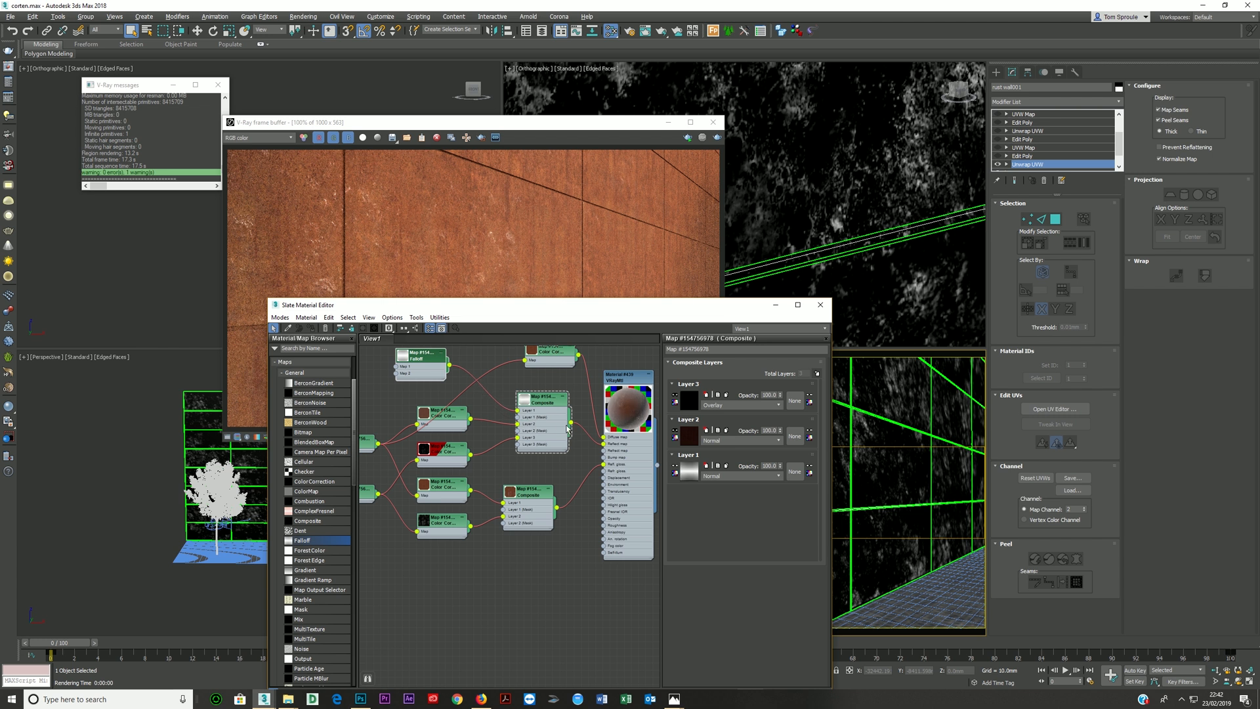
pyautogui.doubleClick(431, 372)
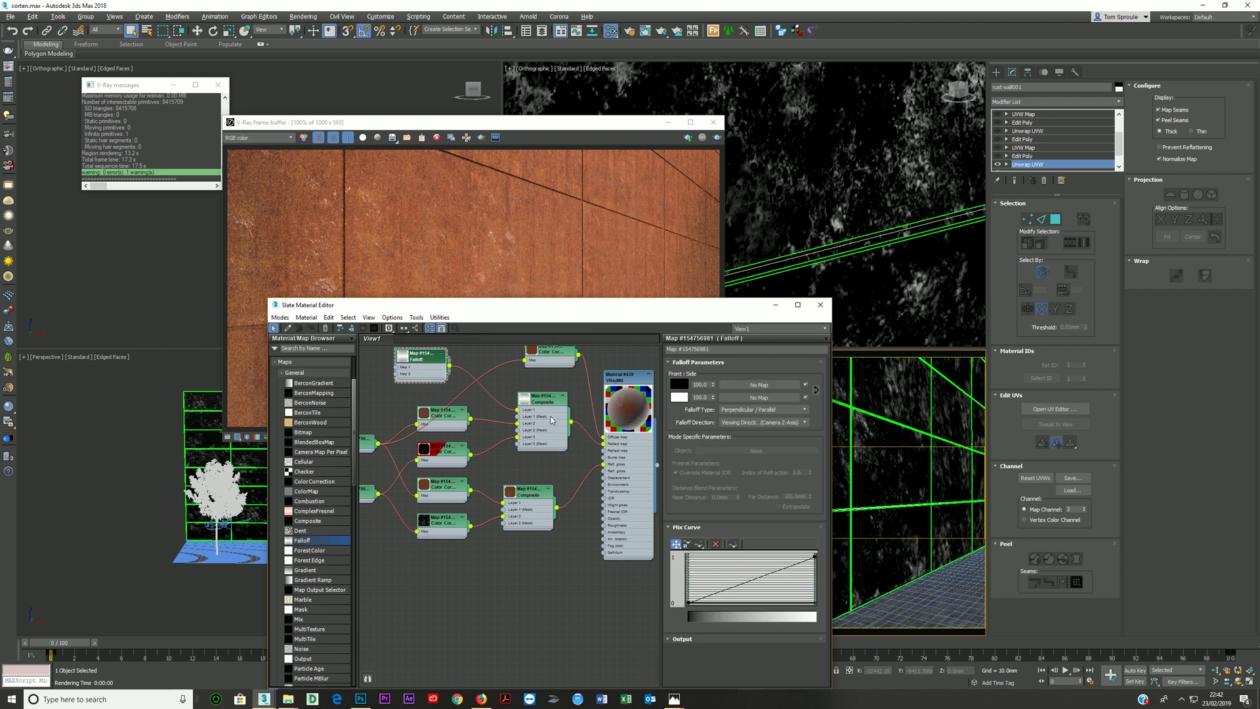
# - Enable the color map in the Falloff's Output settings and raise the curve's start point to about 0.15
pyautogui.click(686, 527)
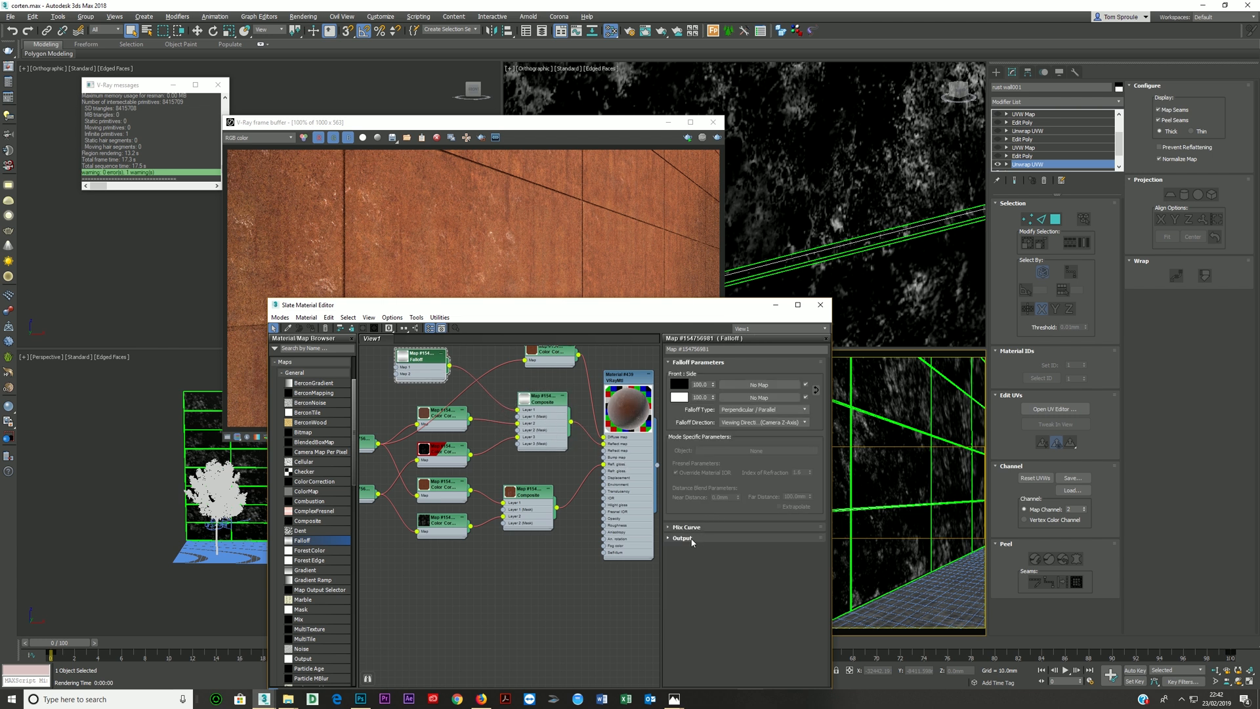
pyautogui.click(682, 538)
pyautogui.moveTo(650, 305); pyautogui.dragTo(634, 164)
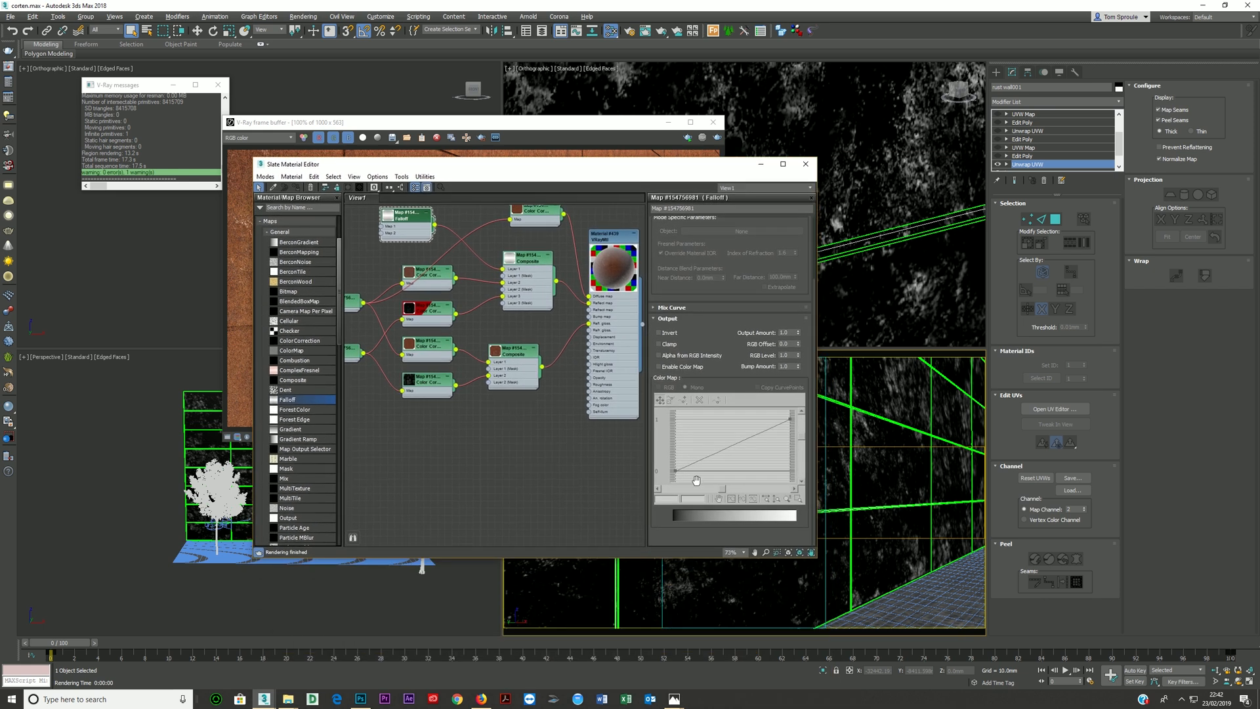
pyautogui.click(662, 368)
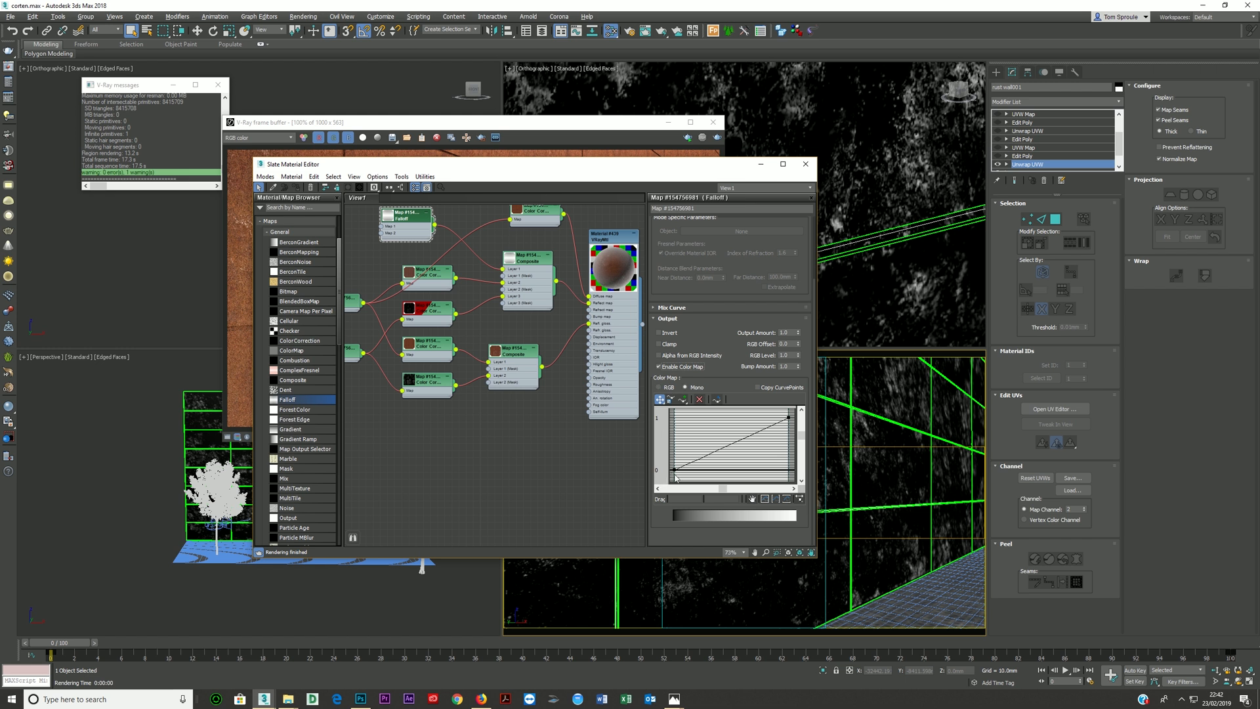
pyautogui.moveTo(673, 470); pyautogui.dragTo(673, 461)
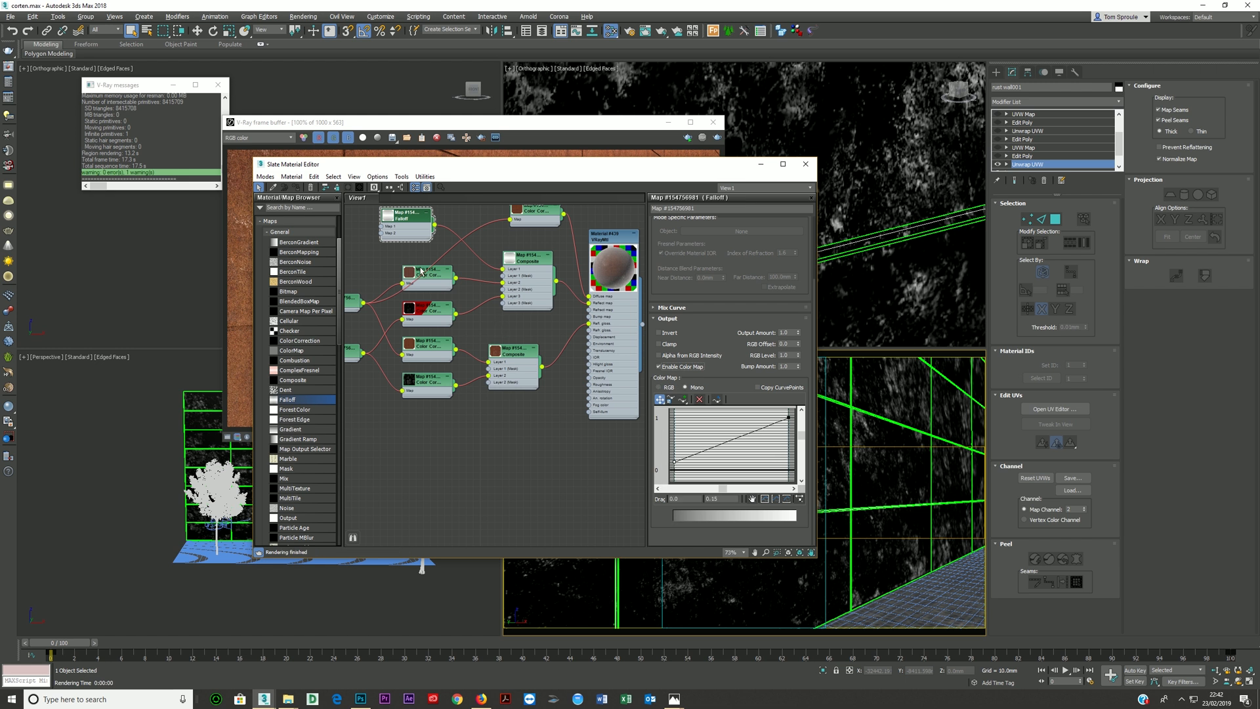
# - Add a Bezier point to the Falloff output curve at about 0.16 and shape it to stay flat before rising steeply at the end
pyautogui.click(683, 399)
pyautogui.click(758, 430)
pyautogui.click(683, 400)
pyautogui.click(659, 399)
pyautogui.moveTo(758, 430); pyautogui.dragTo(767, 462)
pyautogui.rightClick(767, 461)
pyautogui.click(784, 477)
pyautogui.moveTo(781, 463)
pyautogui.mouseDown()
pyautogui.moveTo(771, 461)
pyautogui.moveTo(784, 462)
pyautogui.mouseUp()
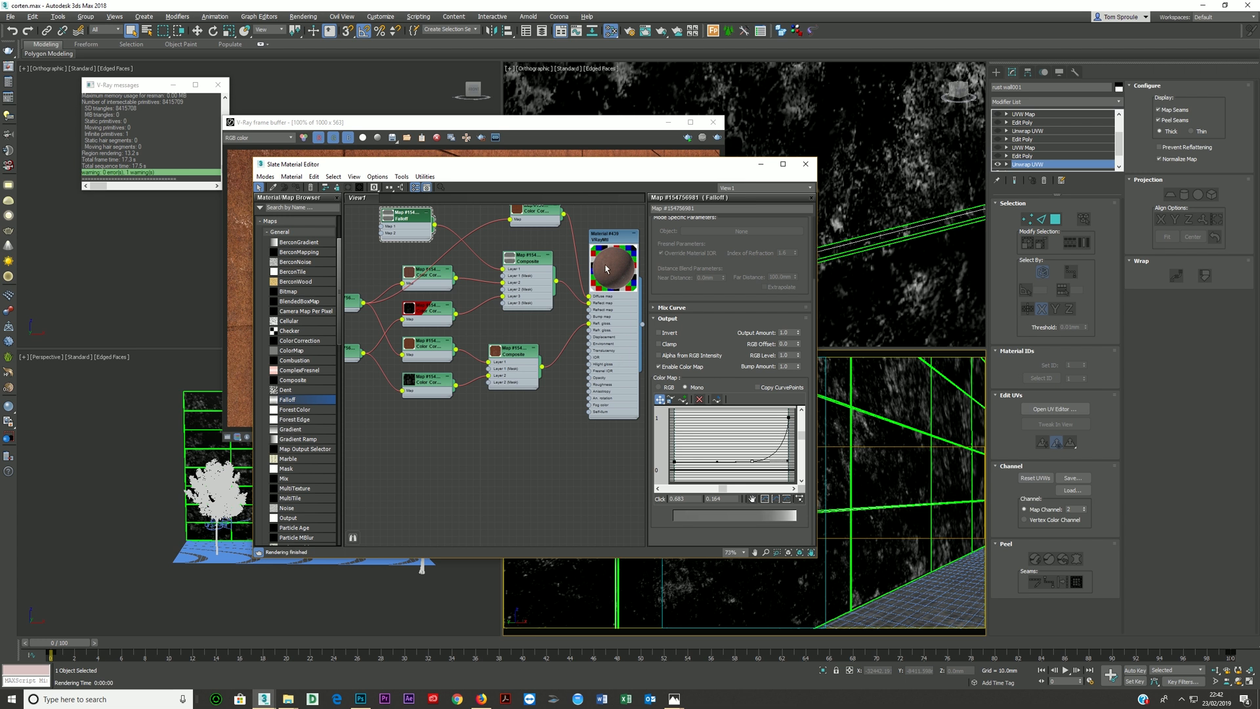
# - Shift the VRayMtl node closer to the Composites and lower the flat section of the Falloff output curve slightly
pyautogui.scroll(3, 617, 278)
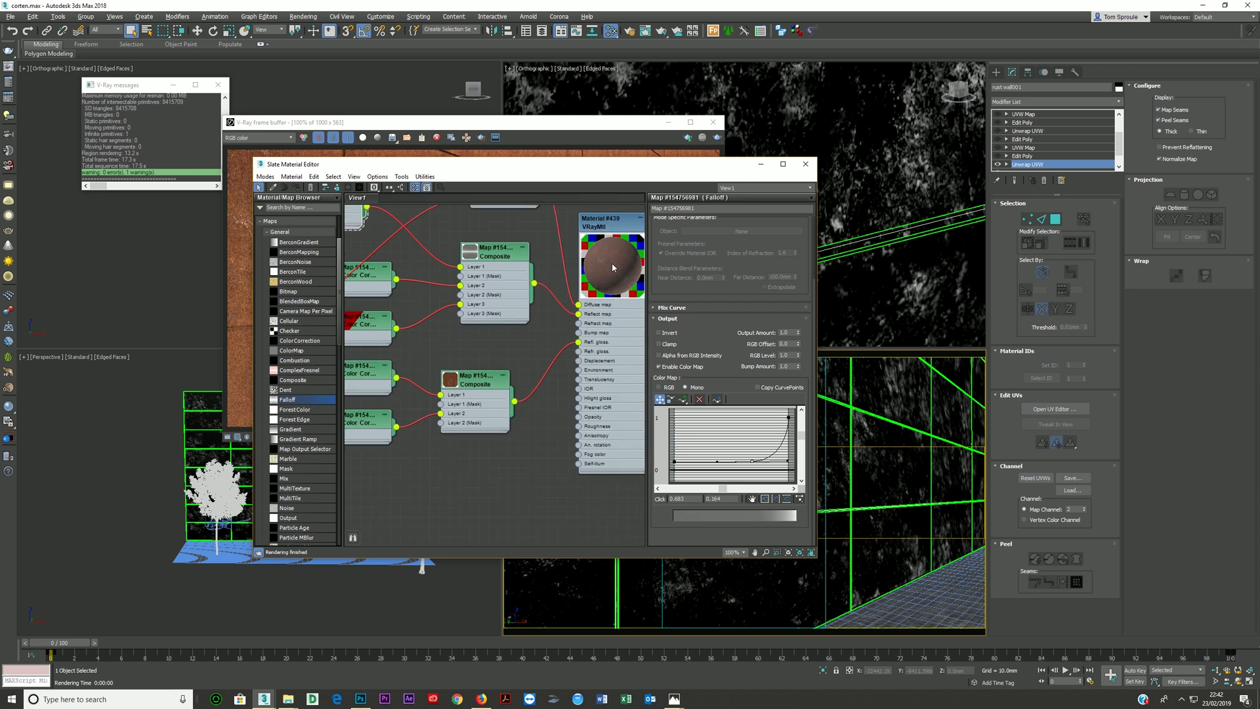
pyautogui.moveTo(612, 267); pyautogui.dragTo(581, 266)
pyautogui.moveTo(766, 452); pyautogui.dragTo(662, 483)
pyautogui.moveTo(751, 461); pyautogui.dragTo(751, 465)
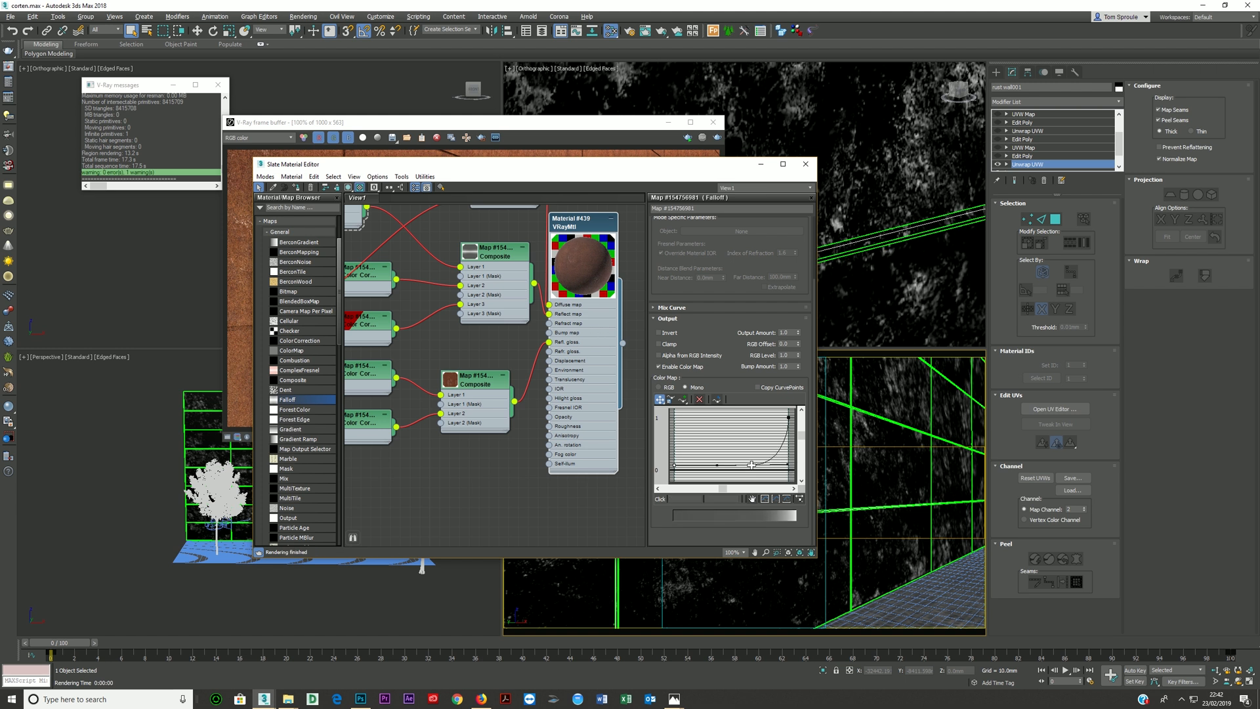
# - Set the blending mode of Layer 2 in the reflection Composite to Multiply
pyautogui.scroll(-1, 474, 308)
pyautogui.moveTo(474, 308); pyautogui.dragTo(509, 343, button='middle')
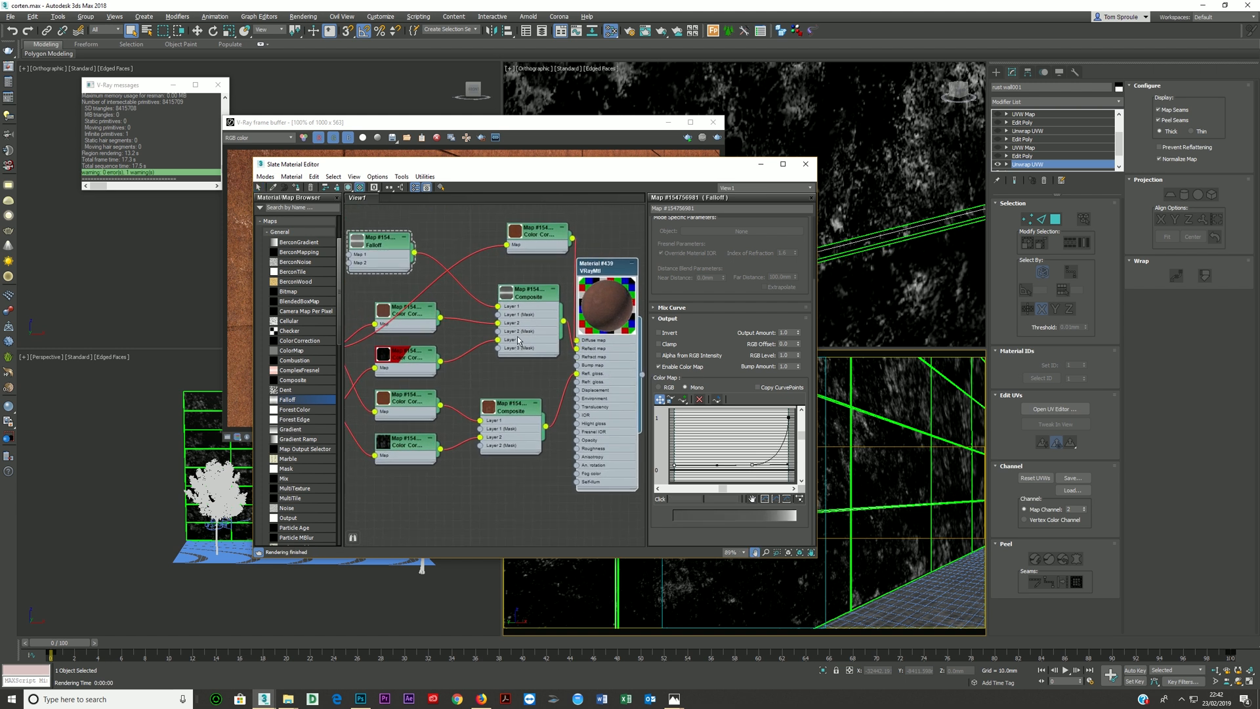
pyautogui.moveTo(591, 381); pyautogui.dragTo(600, 390)
pyautogui.doubleClick(522, 339)
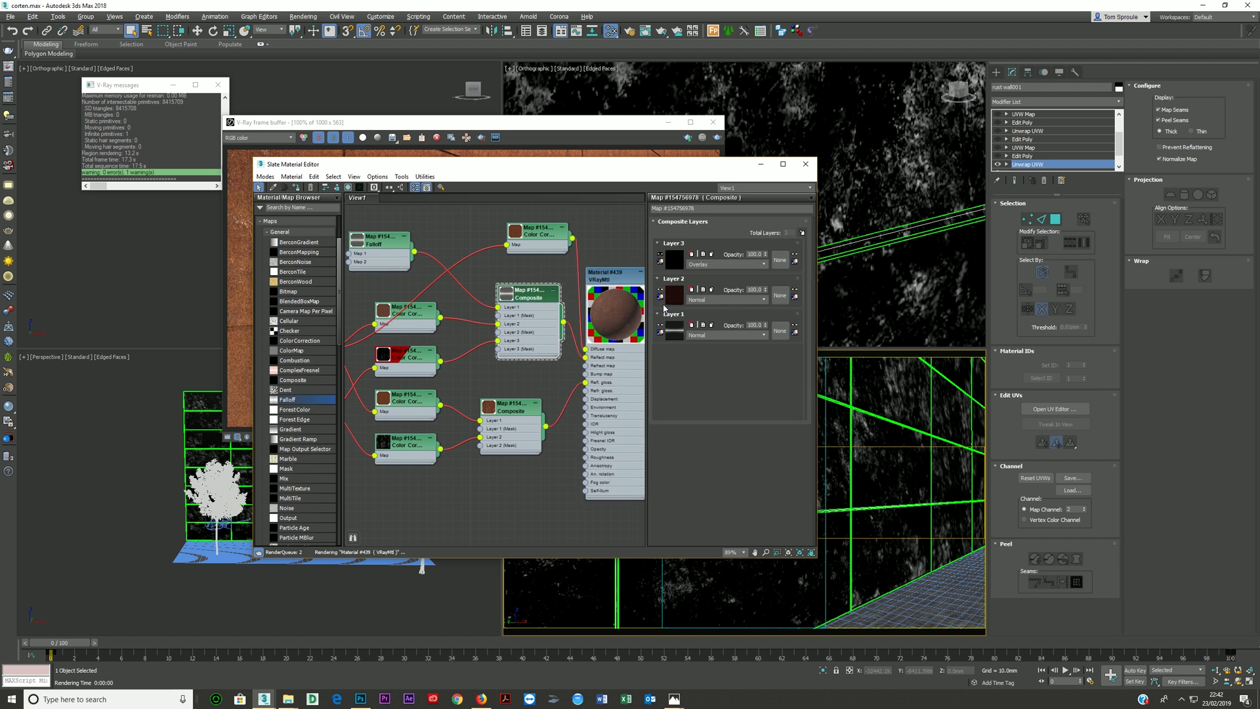
pyautogui.click(703, 300)
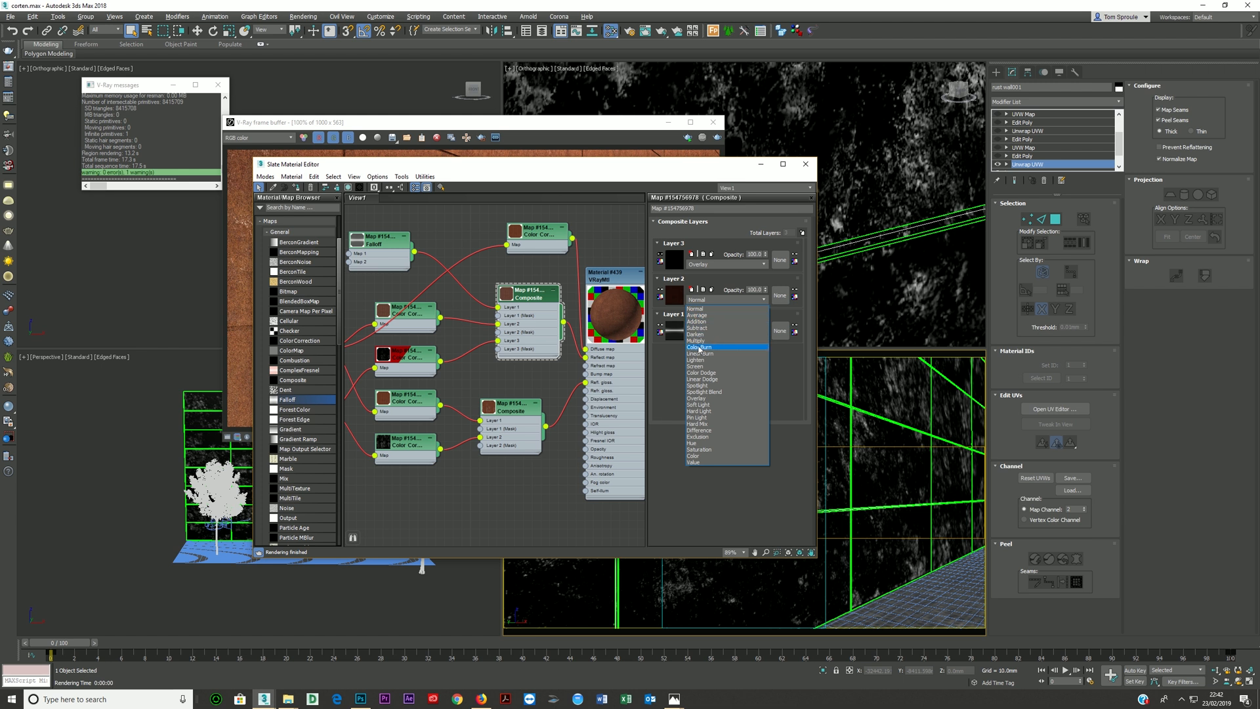
pyautogui.click(698, 341)
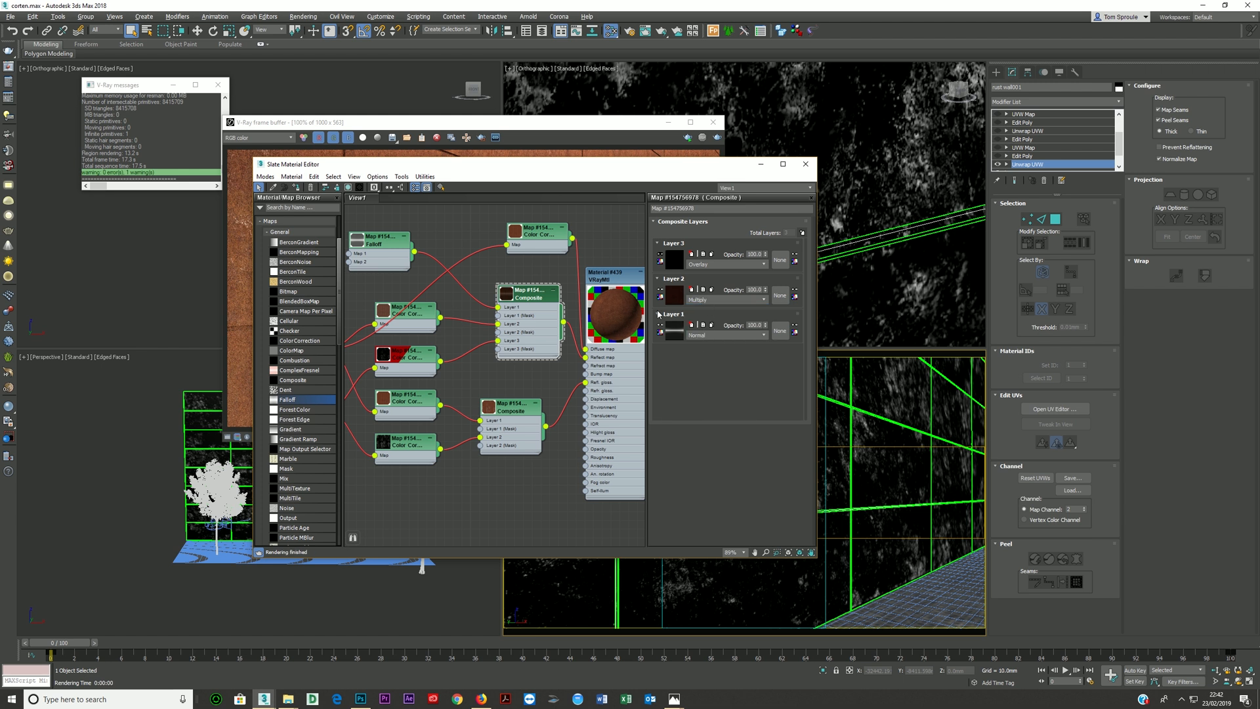
# - Raise the flat section of the Falloff's output curve well above its start and enlarge the reflection Composite's preview
pyautogui.doubleClick(375, 247)
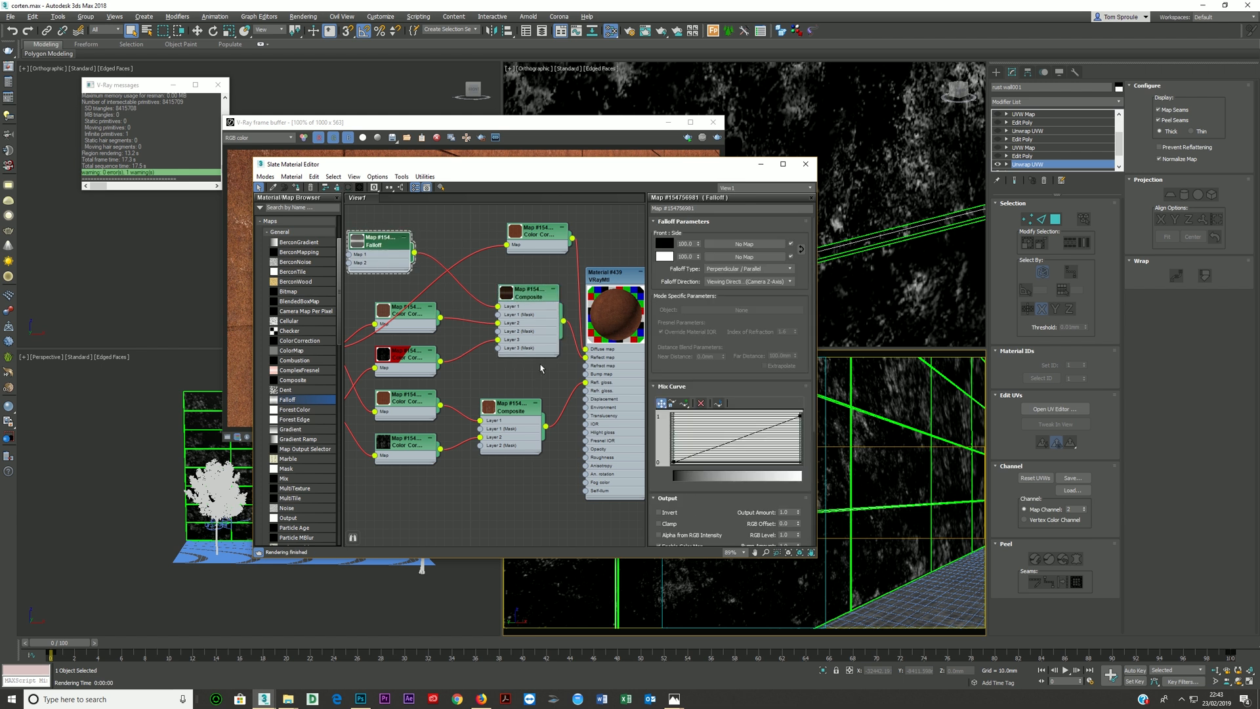
pyautogui.click(671, 387)
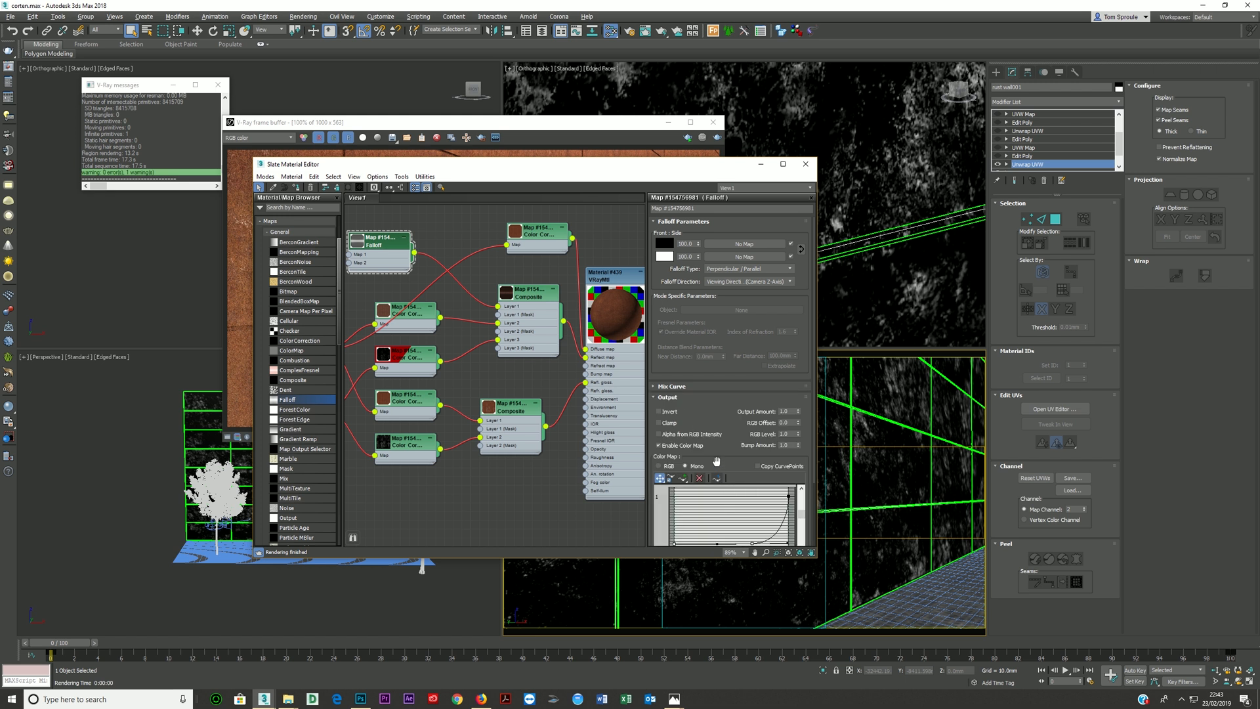
pyautogui.moveTo(717, 467); pyautogui.dragTo(712, 349)
pyautogui.moveTo(750, 466); pyautogui.dragTo(751, 448)
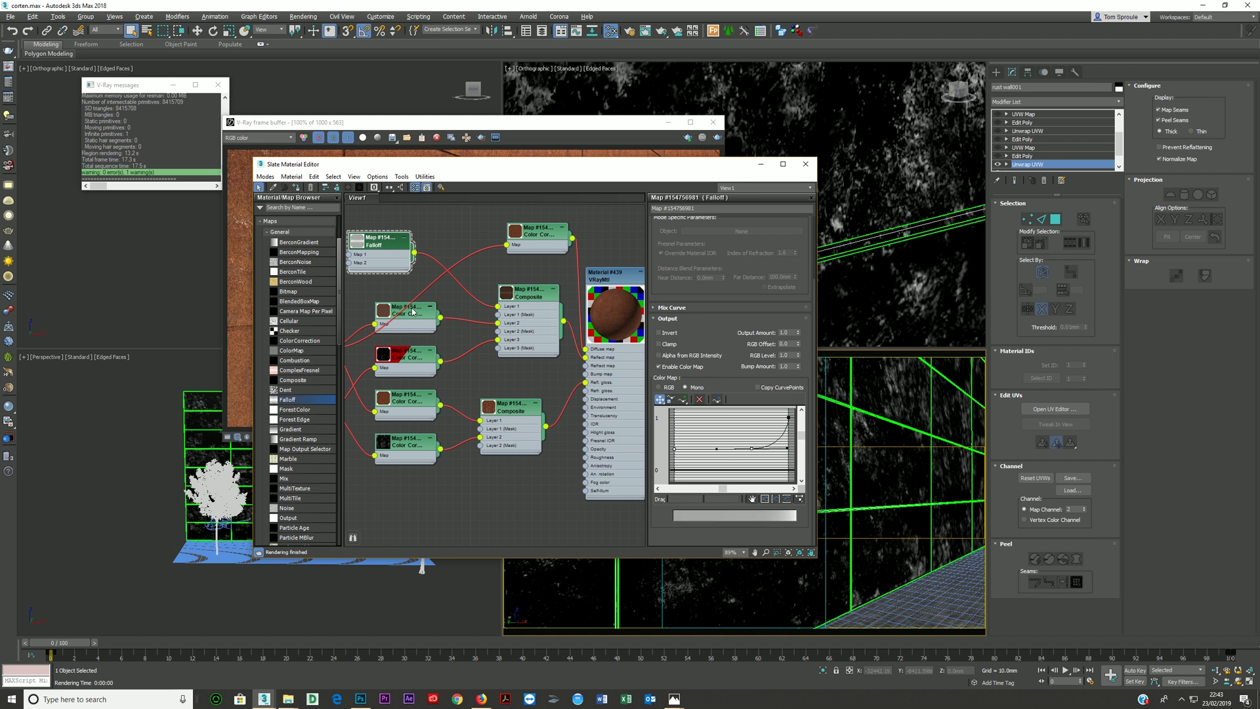
pyautogui.doubleClick(506, 293)
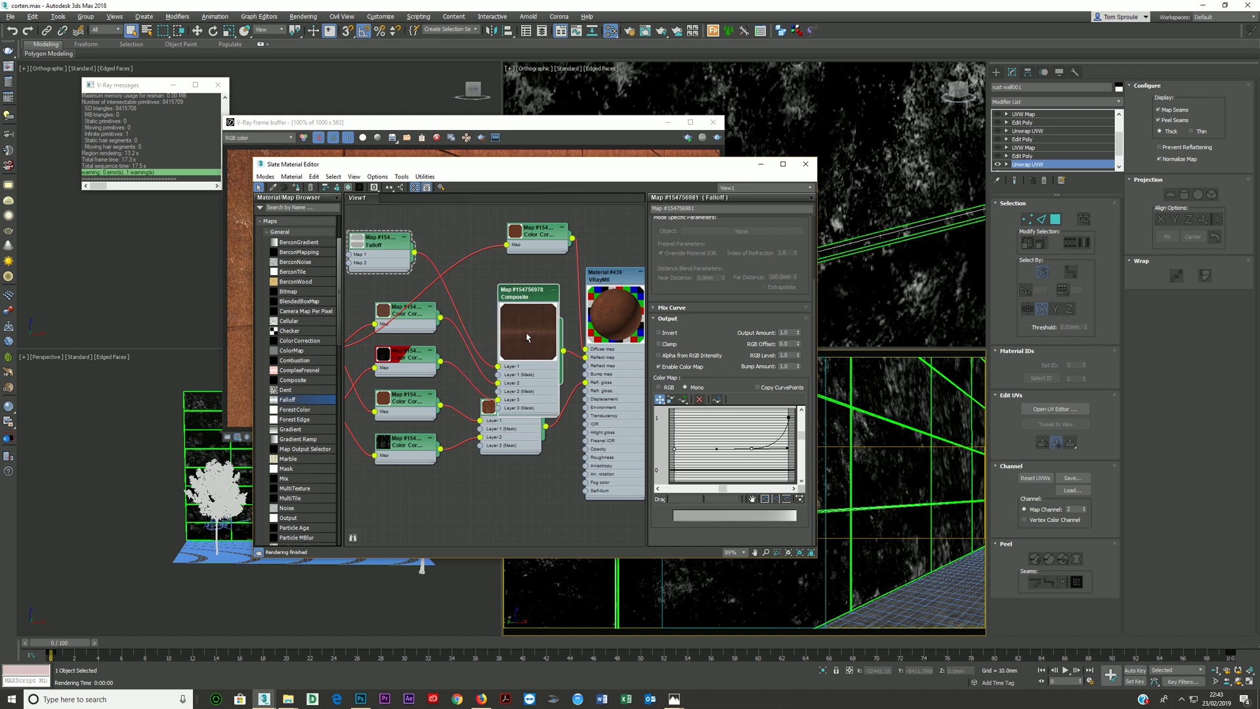
# - Move the reflection Composite node clear of the glossiness Composite and lower the flat section of the Falloff's output curve
pyautogui.moveTo(525, 302); pyautogui.dragTo(507, 267)
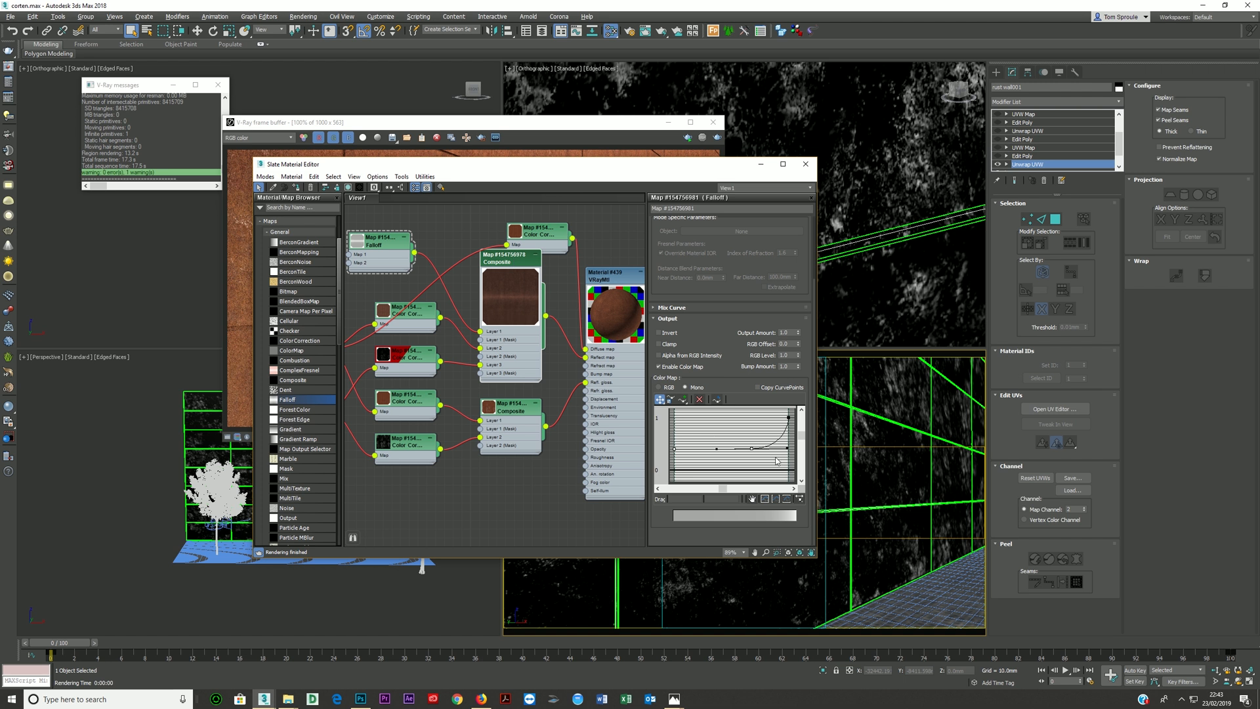
pyautogui.moveTo(750, 448)
pyautogui.mouseDown()
pyautogui.moveTo(753, 431)
pyautogui.moveTo(755, 460)
pyautogui.mouseUp()
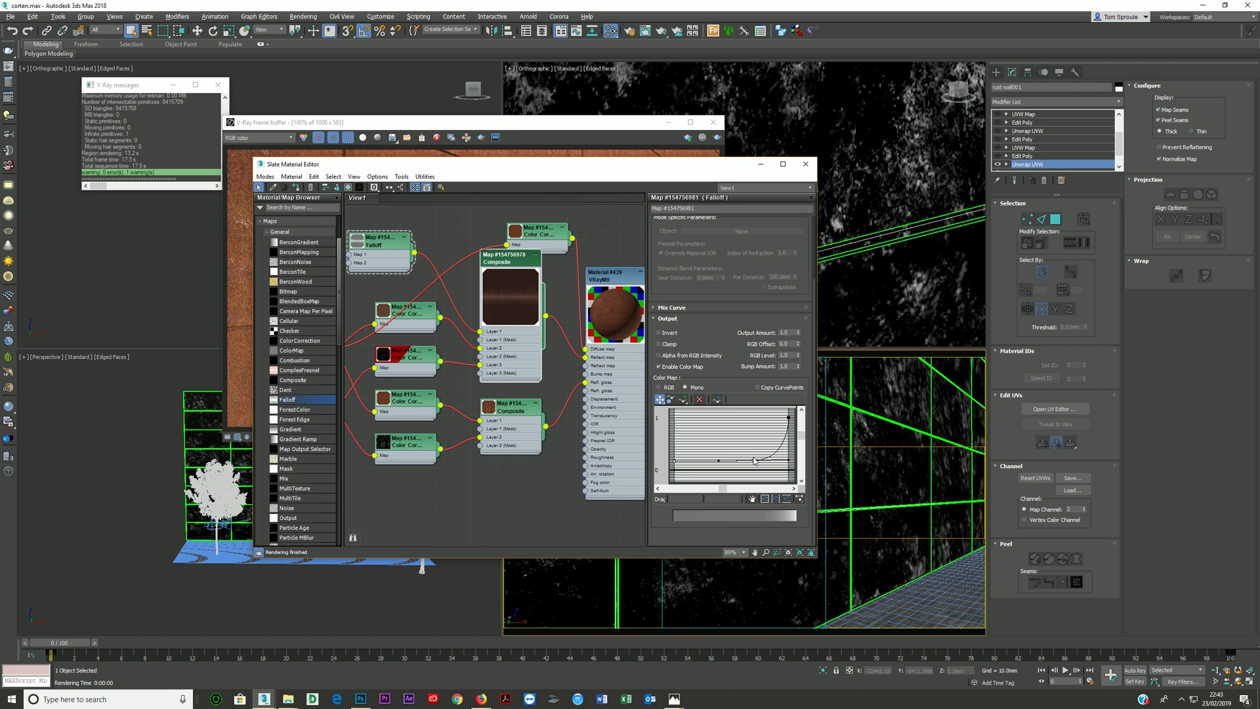
pyautogui.moveTo(755, 459); pyautogui.dragTo(754, 455)
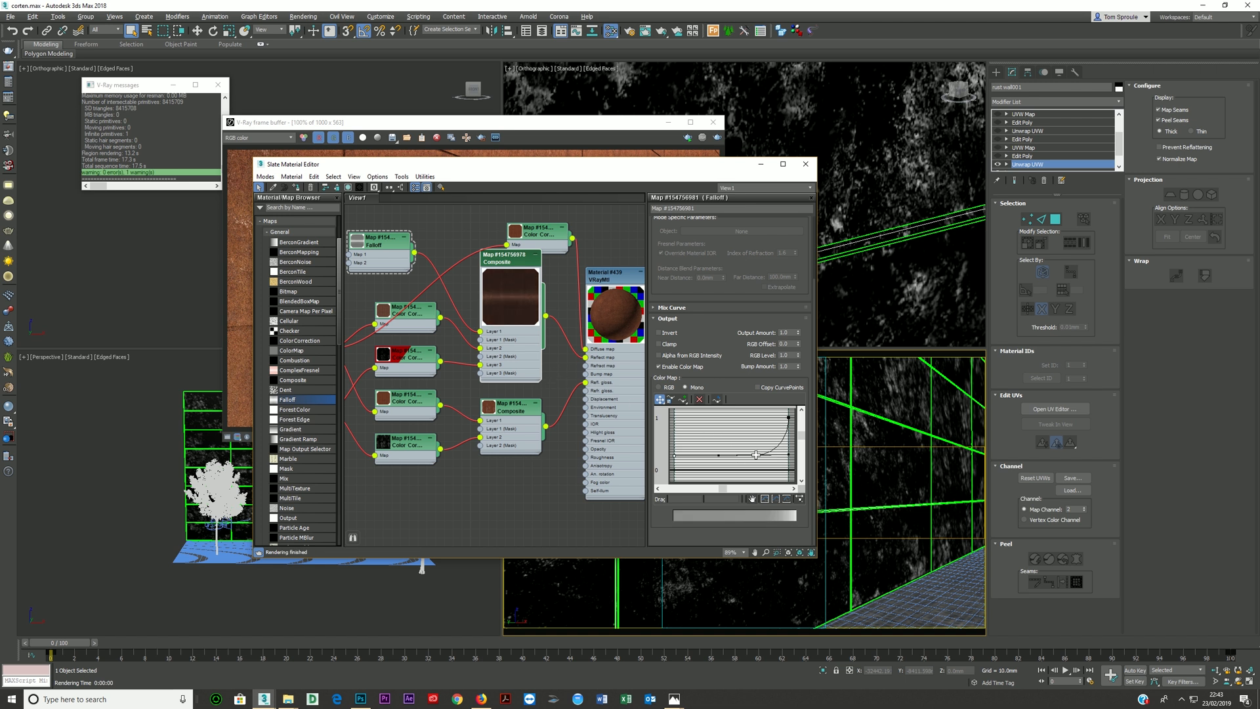
# - Set the RGB gamma/contrast to 3 in the Color Correction feeding Layer 2 of the reflection Composite
pyautogui.doubleClick(424, 321)
pyautogui.click(725, 435)
pyautogui.write('3')
pyautogui.press('Return')
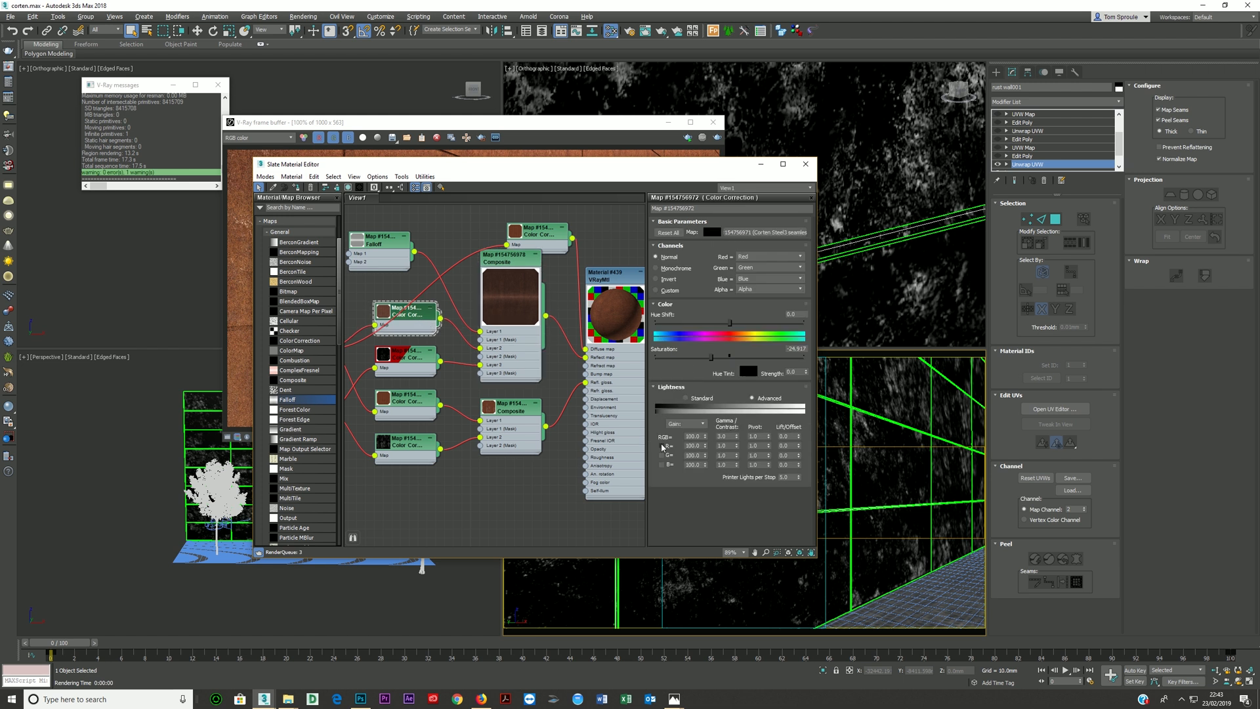
pyautogui.write('2')
pyautogui.press('Return')
pyautogui.write('3')
pyautogui.press('Return')
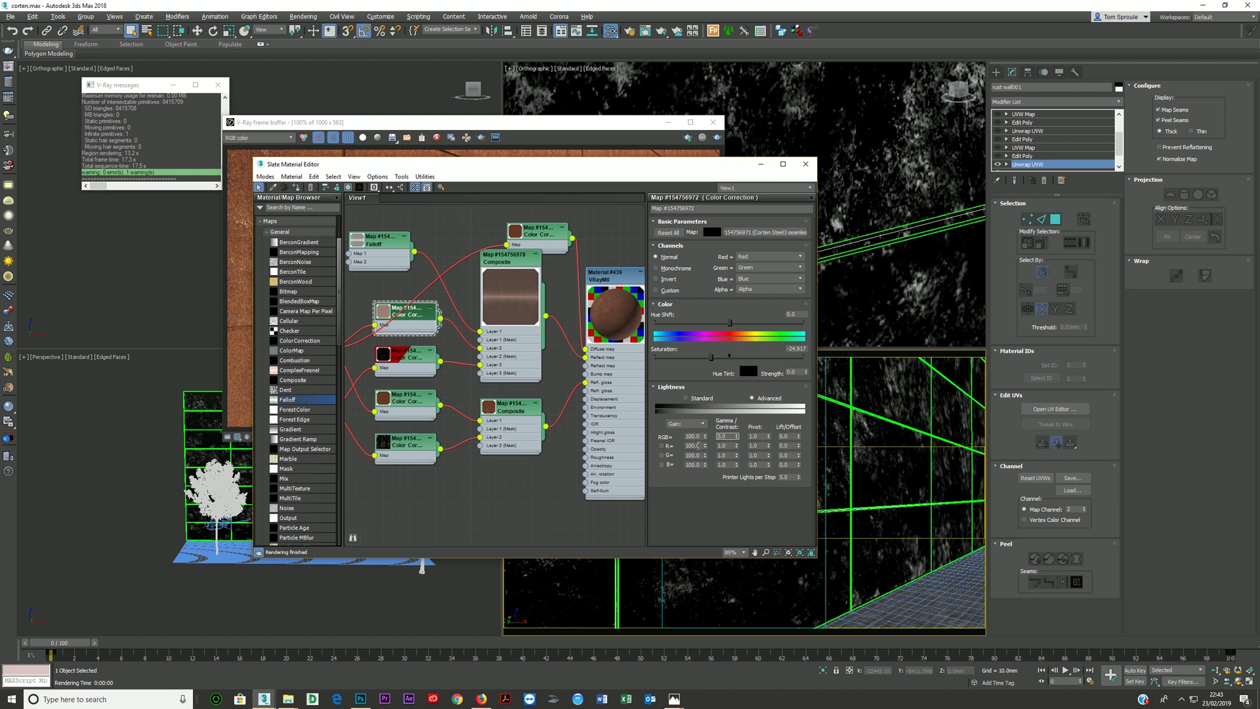
# - Show Layer 3 in the reflection Composite
pyautogui.moveTo(524, 296)
pyautogui.mouseDown(button='middle')
pyautogui.moveTo(537, 286)
pyautogui.moveTo(521, 308)
pyautogui.mouseUp(button='middle')
pyautogui.doubleClick(518, 330)
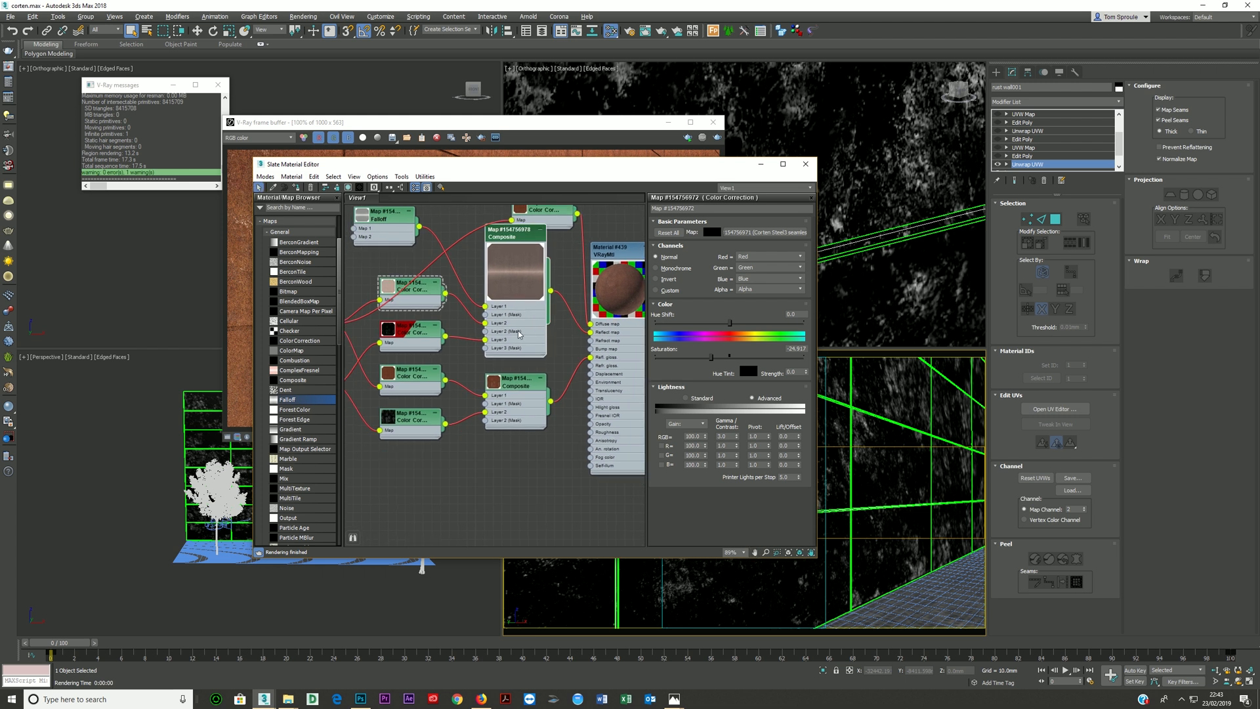
pyautogui.click(660, 254)
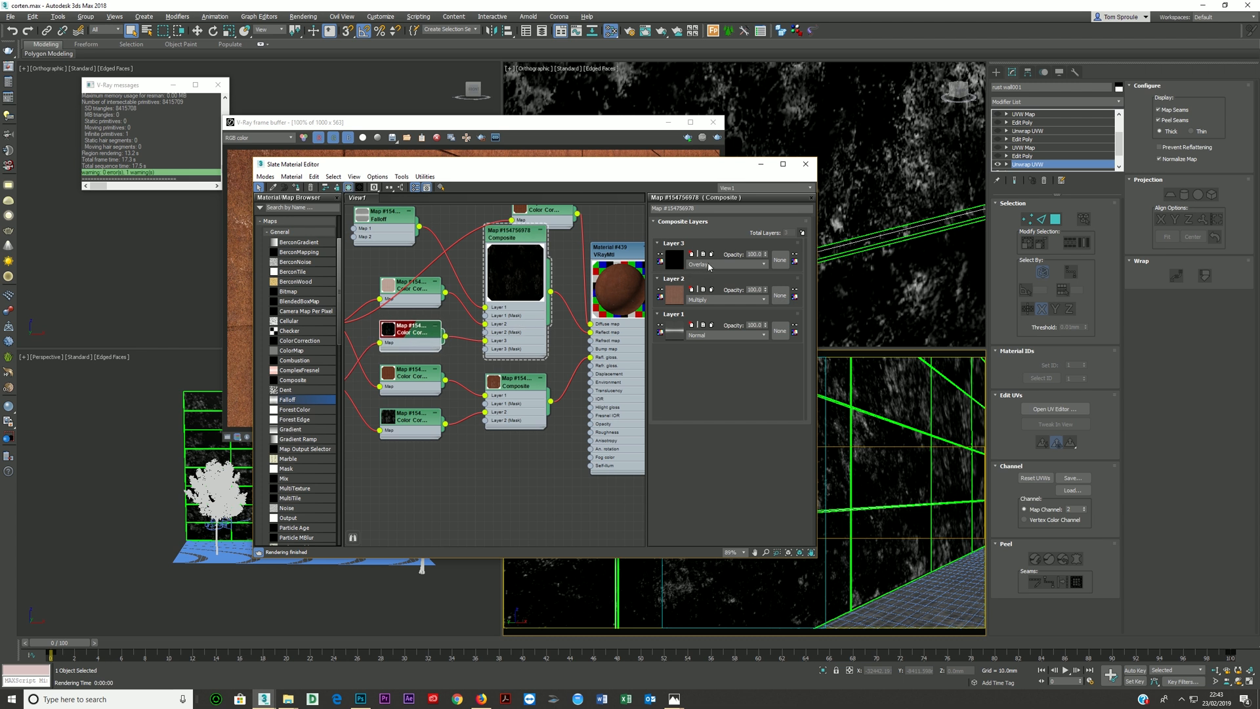
# - Try an RGB gamma/contrast of 1 in the Color Correction feeding Layer 3 of the reflection Composite
pyautogui.doubleClick(432, 326)
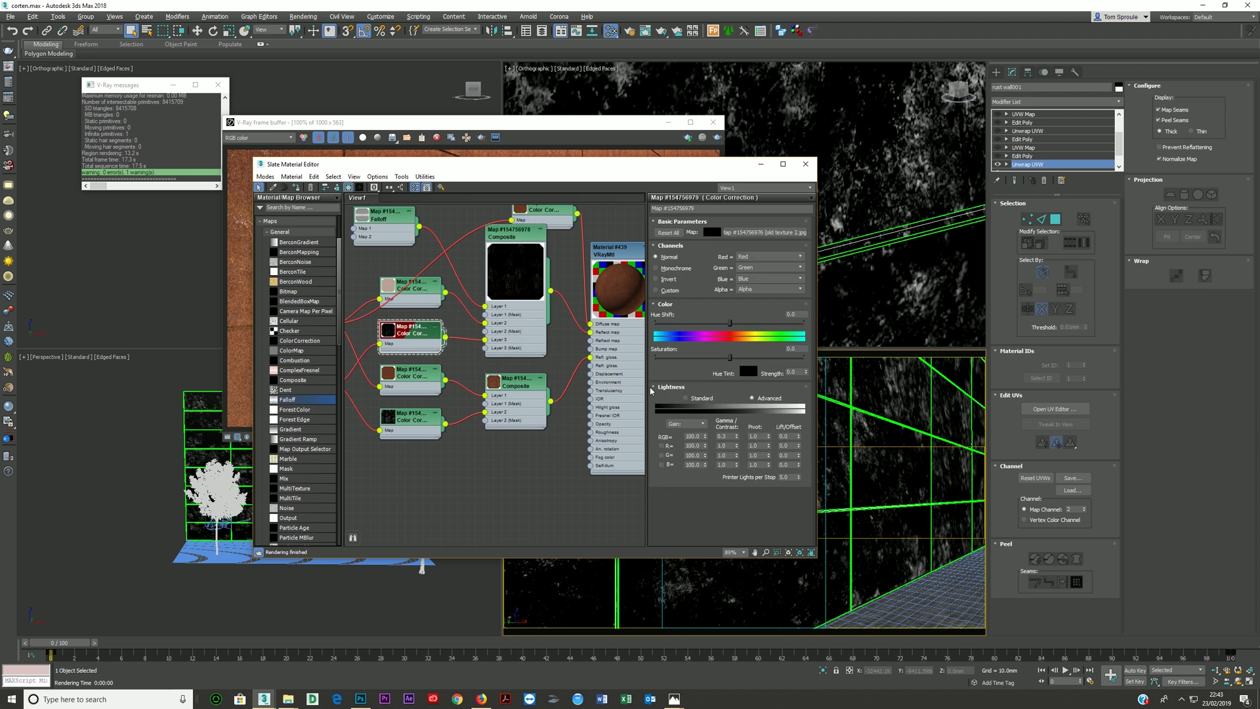
pyautogui.click(727, 437)
pyautogui.write('1')
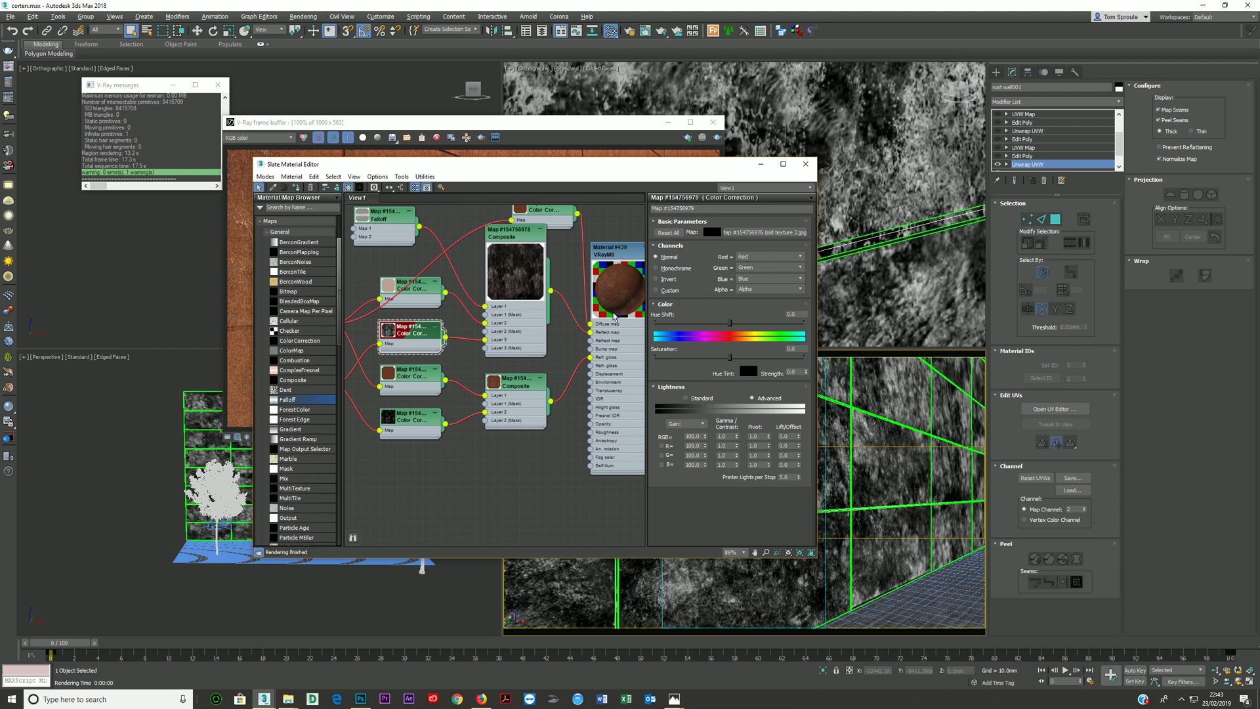
pyautogui.moveTo(574, 350); pyautogui.dragTo(529, 354, button='middle')
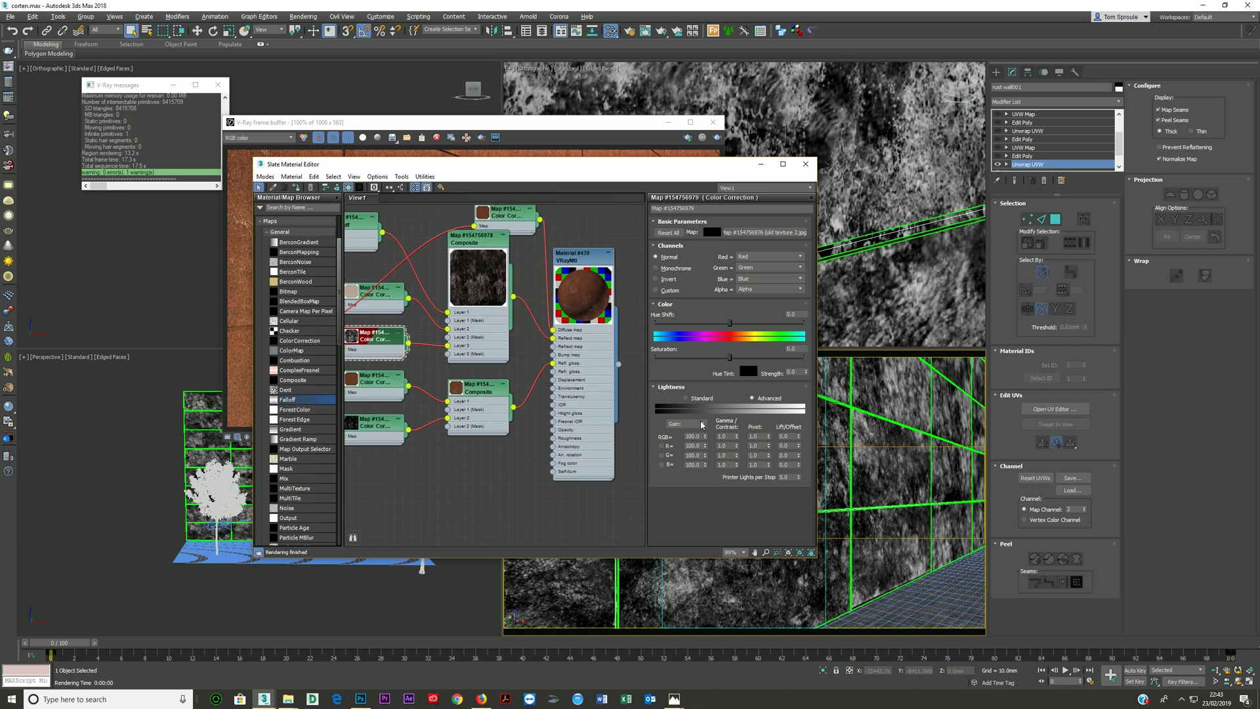
pyautogui.doubleClick(730, 436)
# - Set the blending mode of Layer 3 in the reflection Composite to Screen
pyautogui.doubleClick(501, 337)
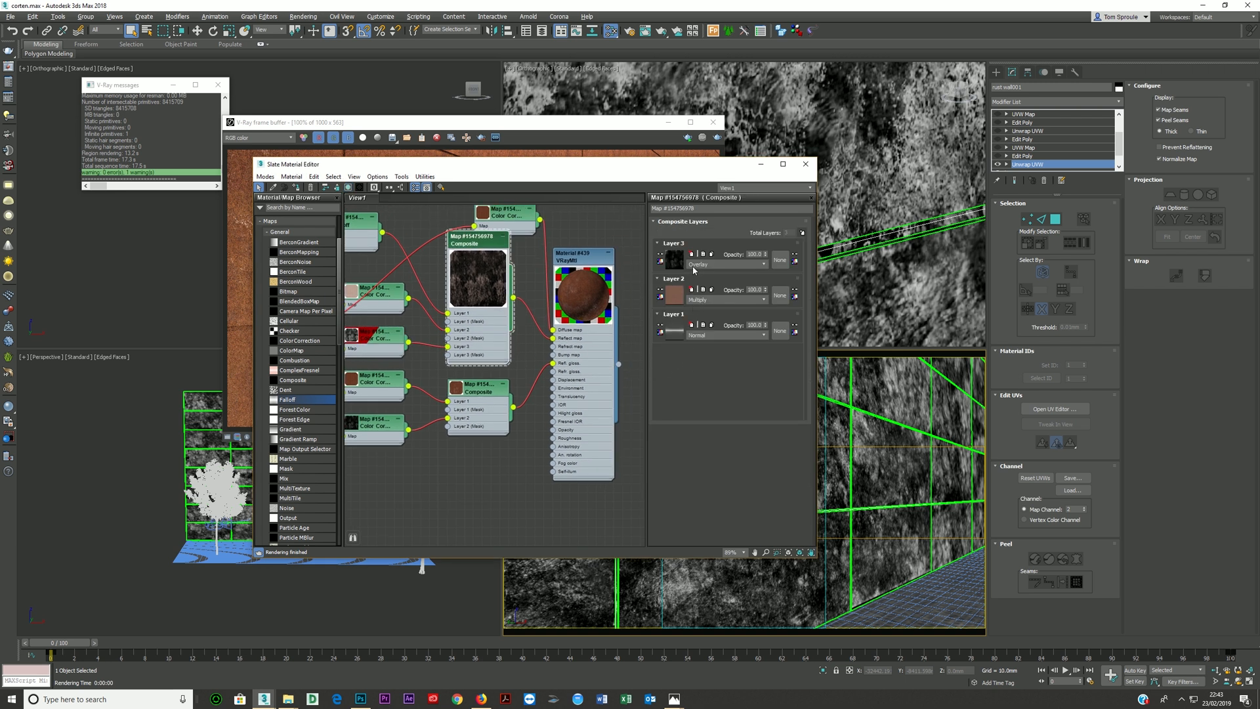
pyautogui.click(696, 264)
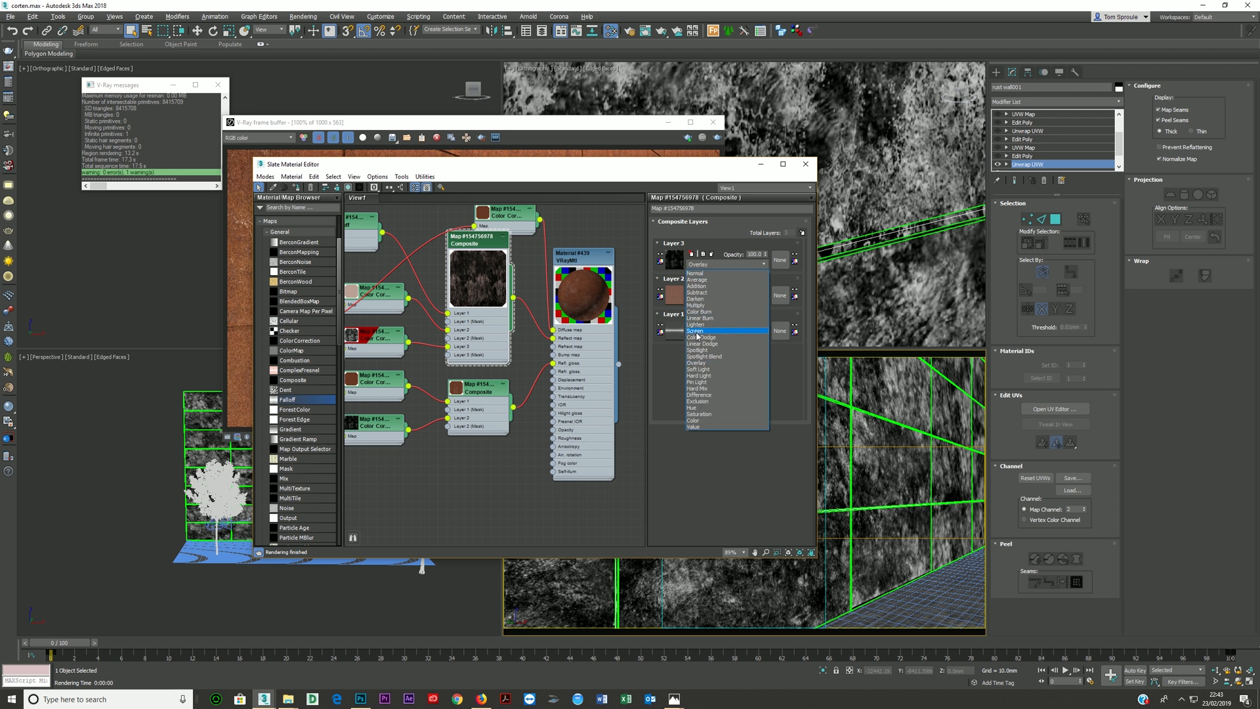
pyautogui.click(695, 331)
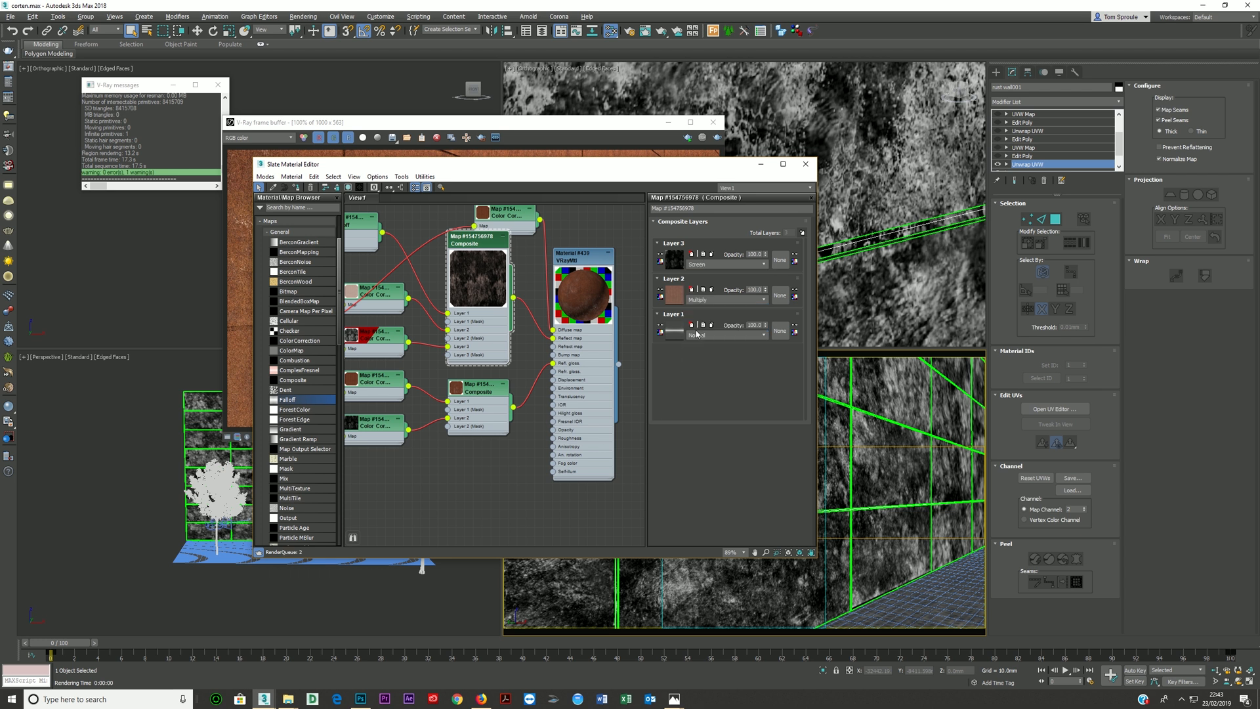
# - Set the RGB gamma/contrast to 0.4 in the Color Correction feeding Layer 3 of the reflection Composite
pyautogui.doubleClick(387, 342)
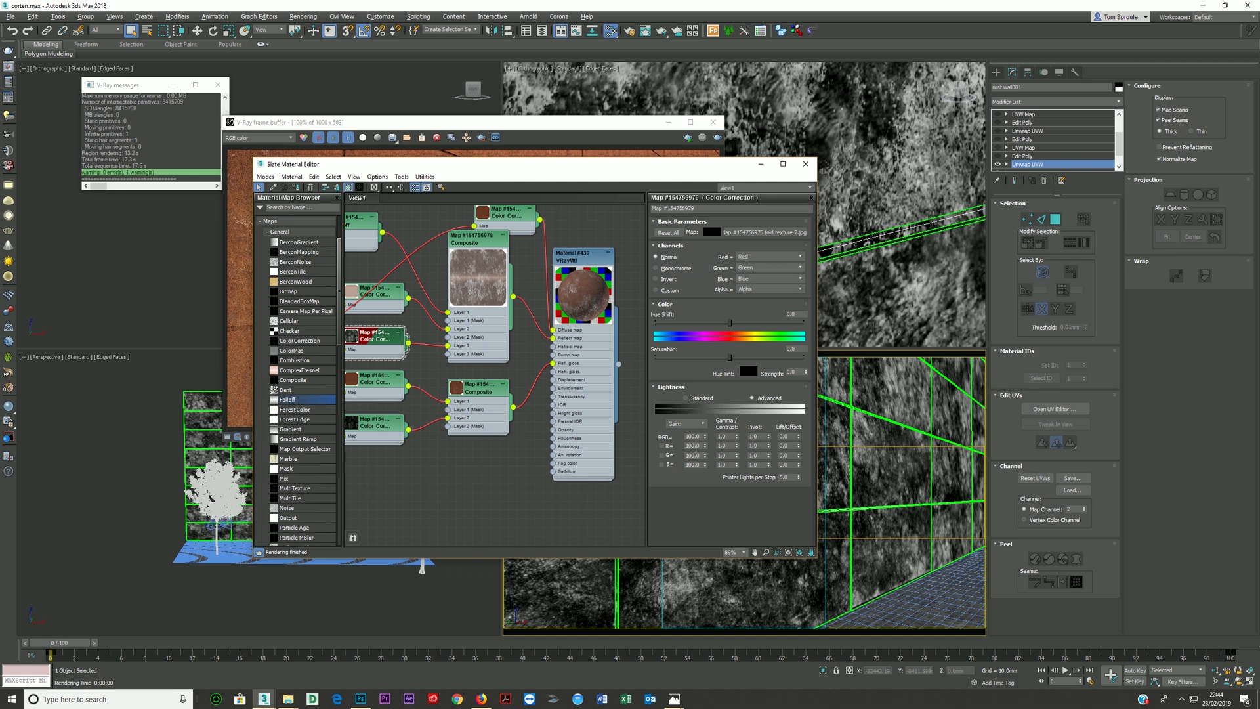
pyautogui.doubleClick(730, 436)
pyautogui.write('0.4')
pyautogui.press('Return')
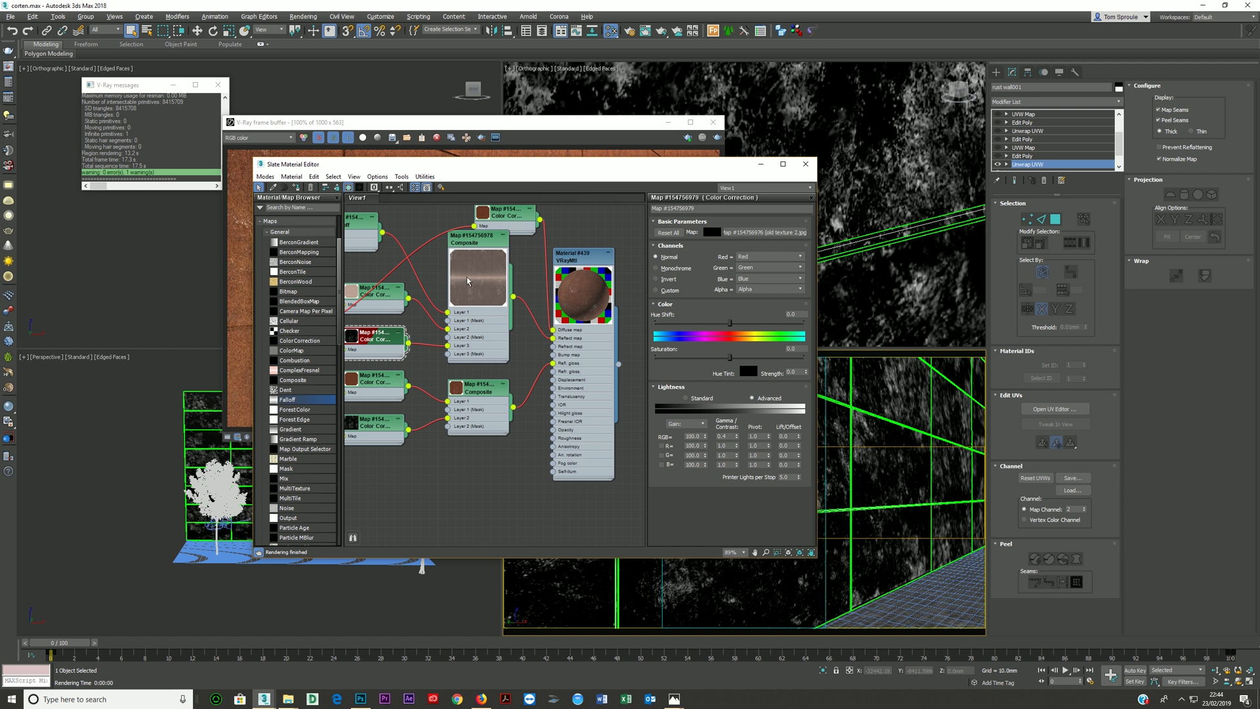
# - Move the glossiness Composite and its two Color Correction nodes down to make room for another map
pyautogui.moveTo(481, 324); pyautogui.dragTo(511, 288, button='middle')
pyautogui.moveTo(500, 380); pyautogui.dragTo(500, 414)
pyautogui.moveTo(403, 358); pyautogui.dragTo(402, 483)
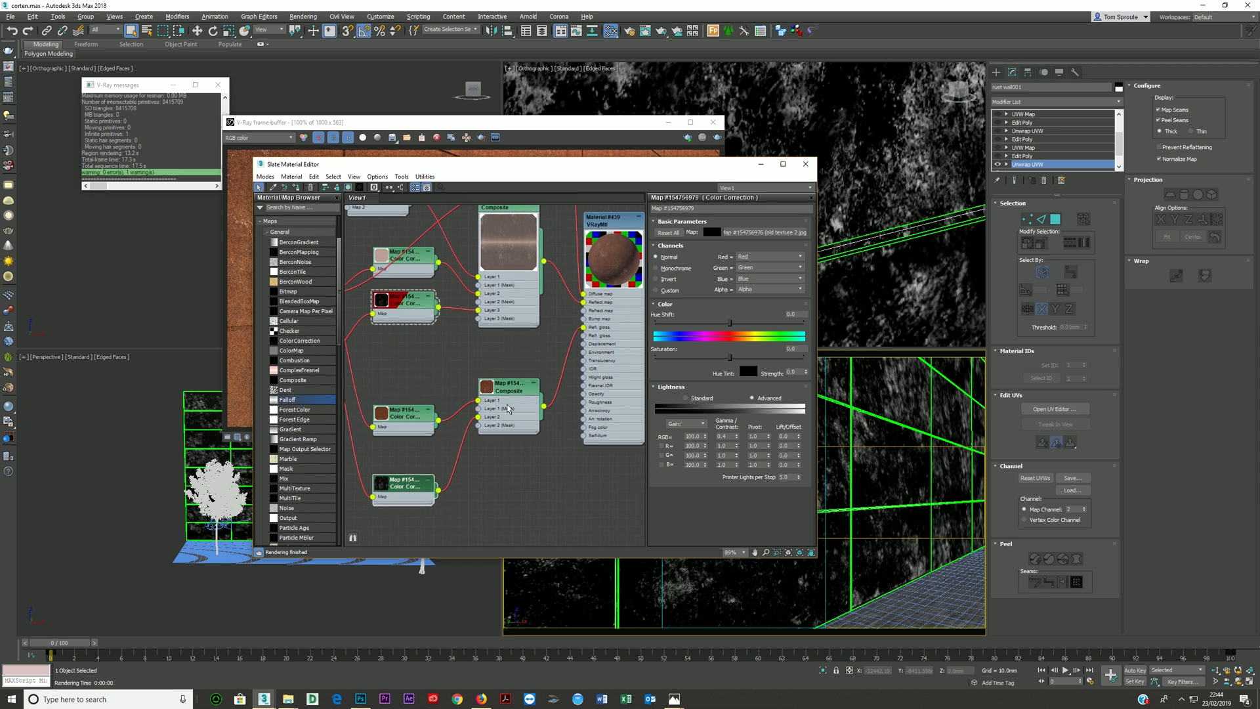
# - Add a third layer to the glossiness Composite and connect a new Falloff map to its Layer 1
pyautogui.doubleClick(509, 408)
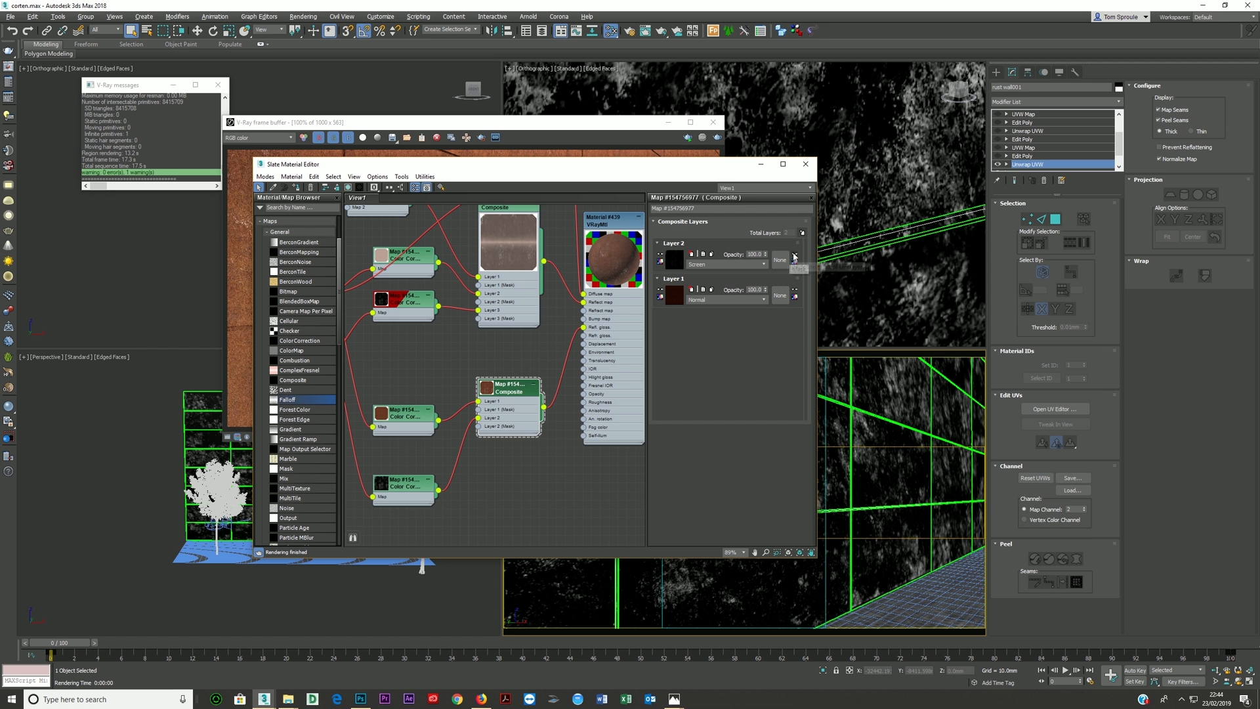
pyautogui.click(802, 232)
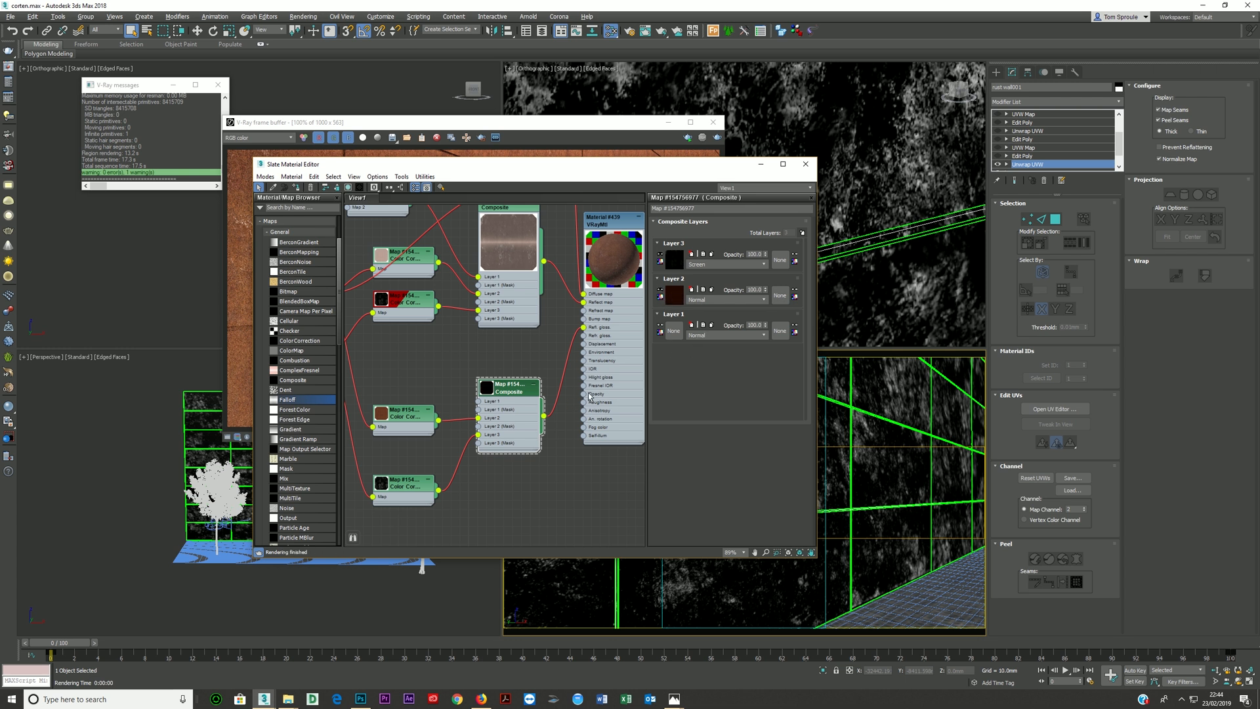
pyautogui.moveTo(301, 400); pyautogui.dragTo(478, 405)
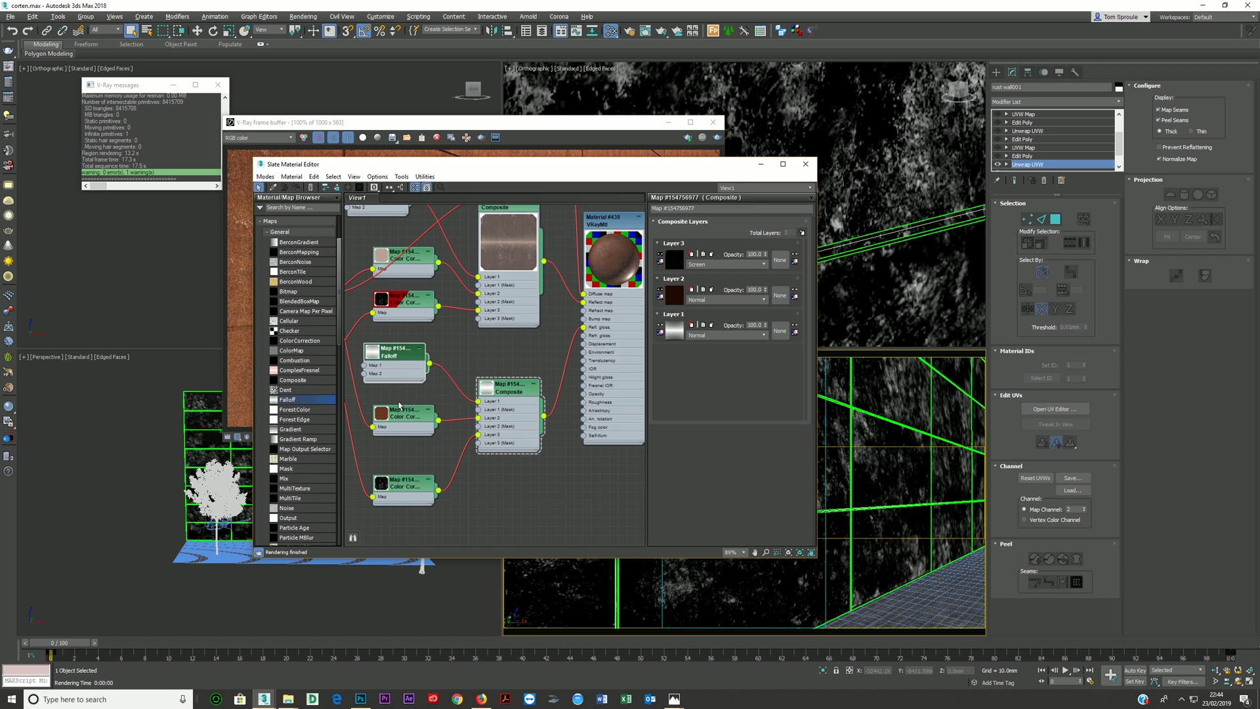
# - Raise the start of the new Falloff's mix curve to about 0.3 and check the VRayMtl's reflection parameters
pyautogui.doubleClick(393, 370)
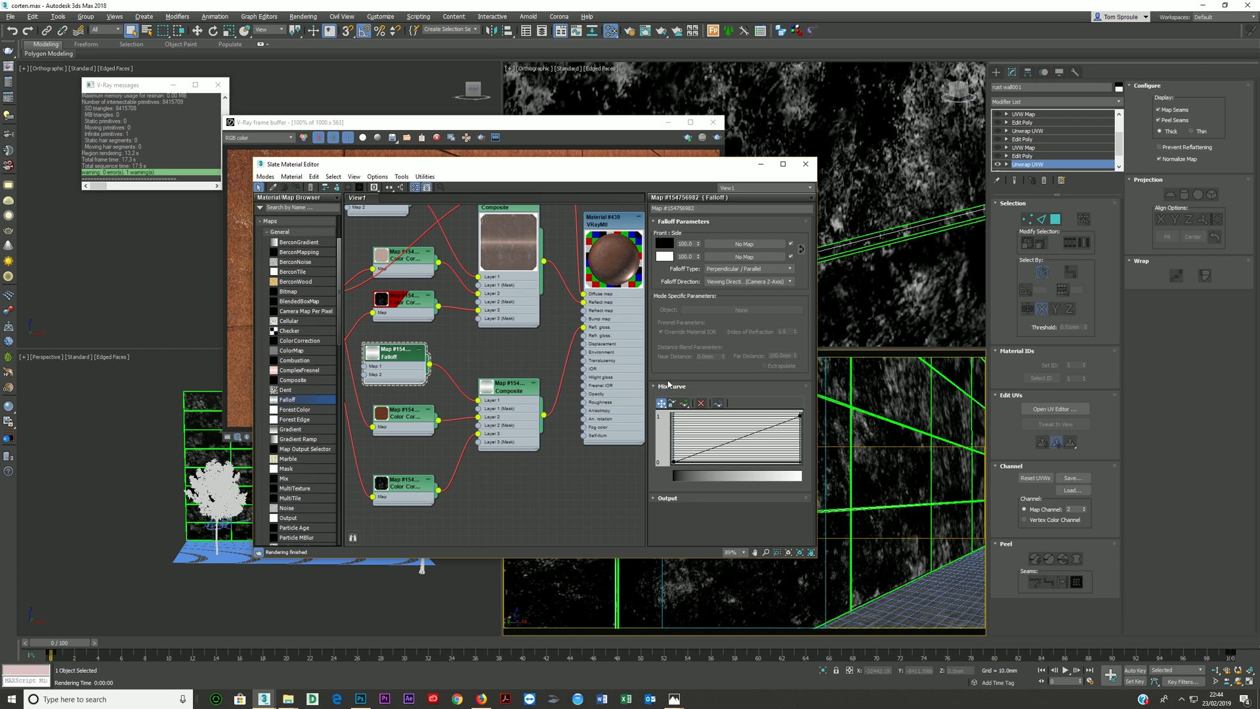
pyautogui.moveTo(673, 462); pyautogui.dragTo(673, 446)
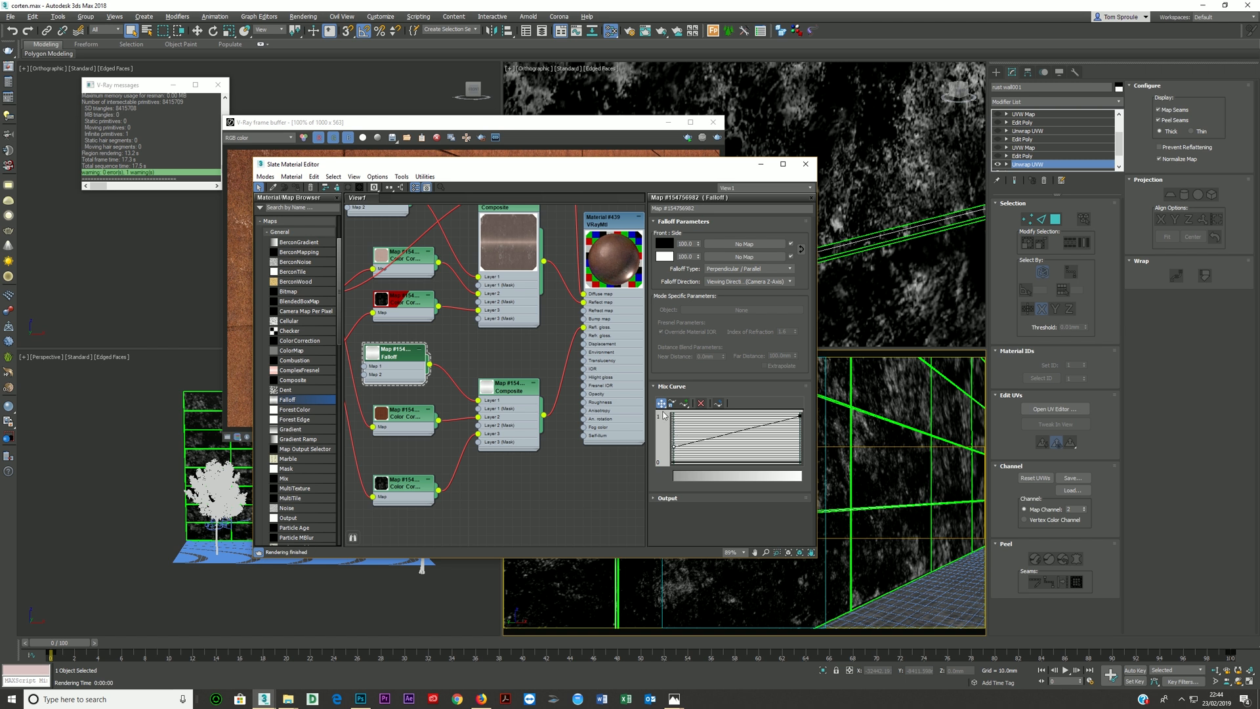
pyautogui.doubleClick(615, 337)
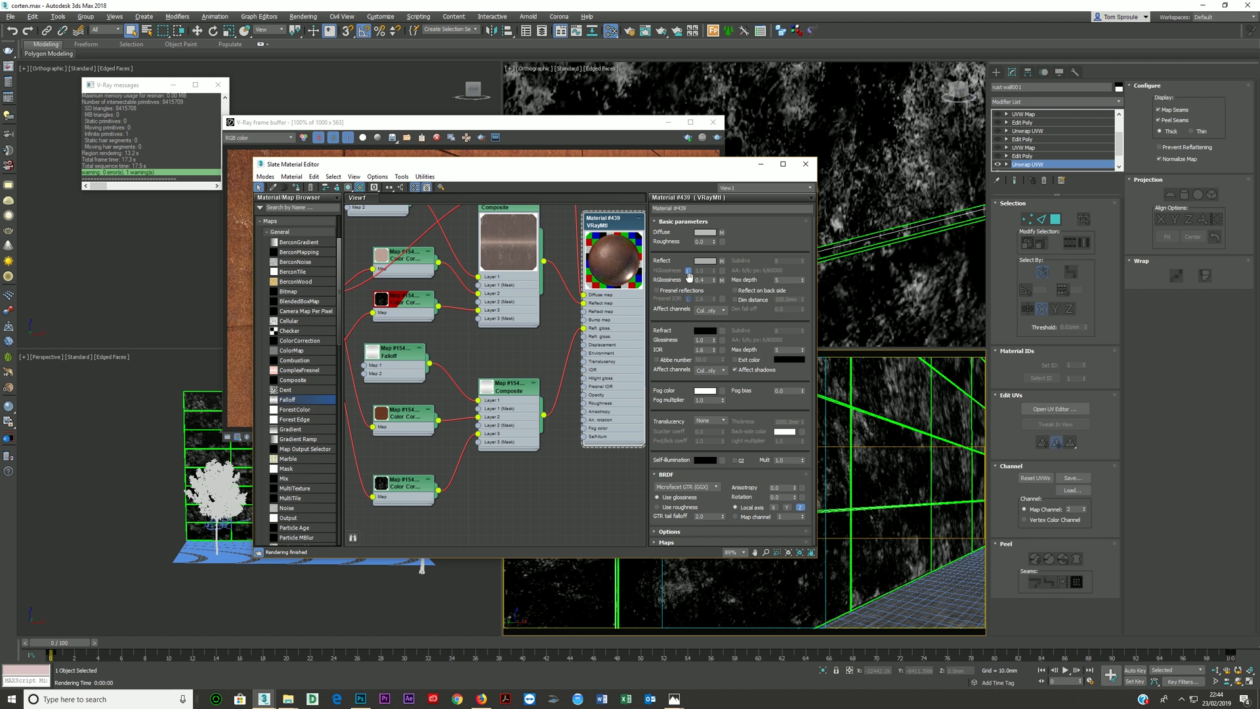
pyautogui.doubleClick(413, 373)
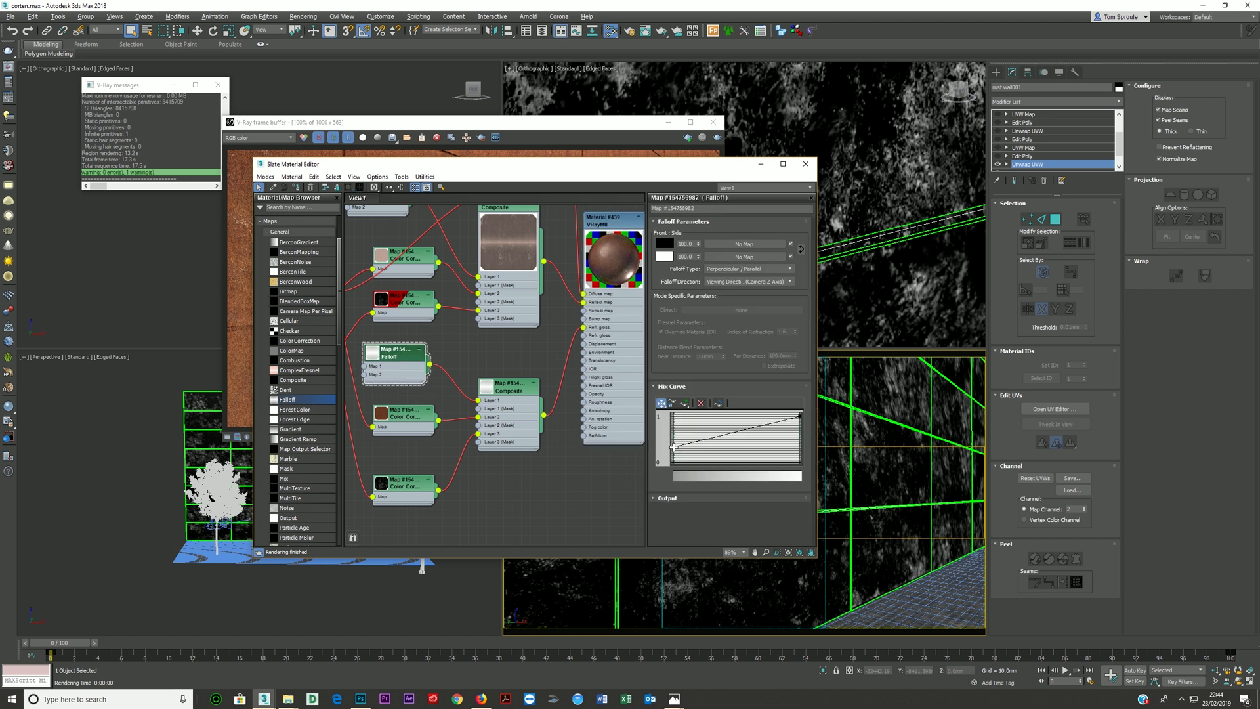
# - Add a Bezier point about four fifths along the glossiness Falloff's mix curve and lower it so the curve rises steeply at the end
pyautogui.click(684, 403)
pyautogui.click(766, 425)
pyautogui.click(661, 404)
pyautogui.moveTo(767, 424); pyautogui.dragTo(772, 430)
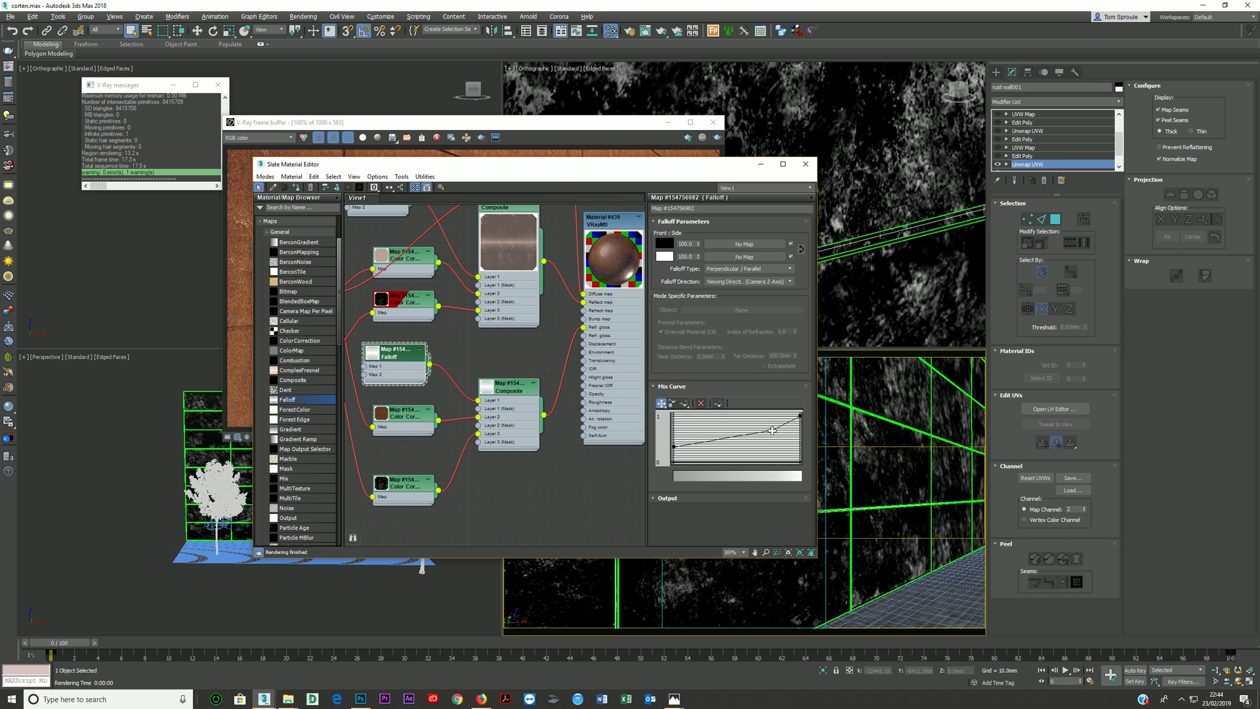
pyautogui.rightClick(771, 430)
pyautogui.click(787, 450)
pyautogui.moveTo(787, 431); pyautogui.dragTo(793, 425)
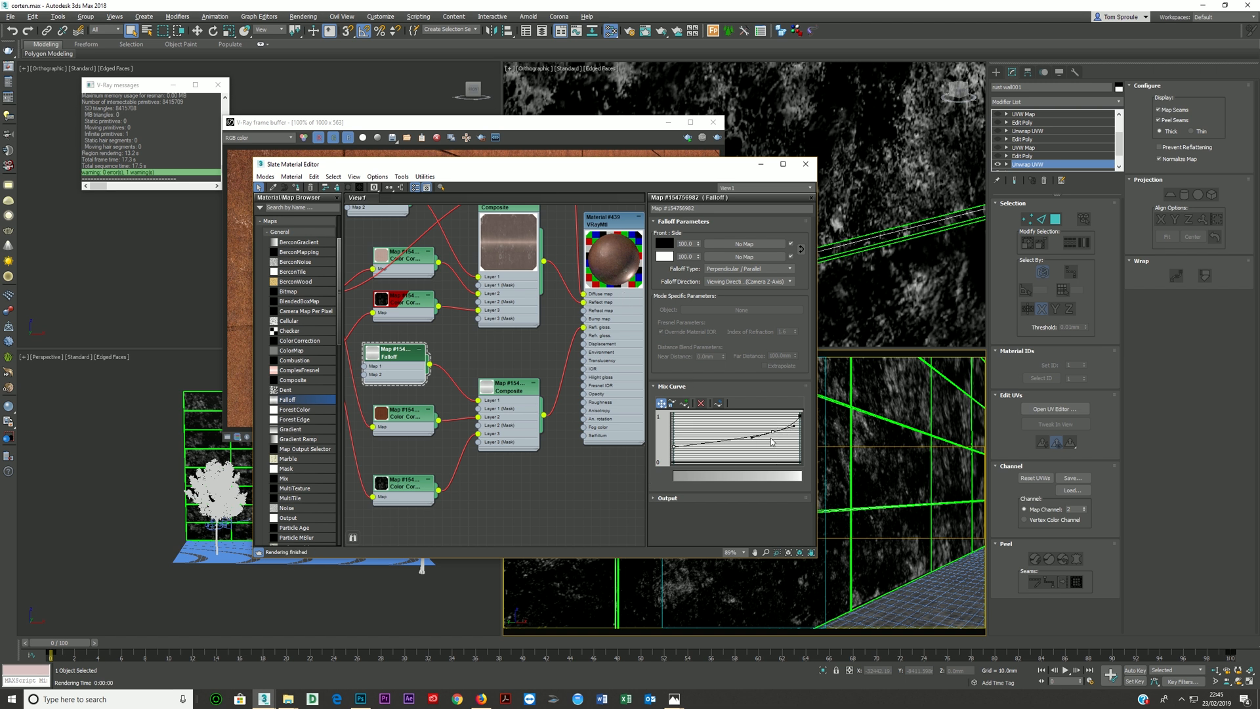
pyautogui.moveTo(772, 431); pyautogui.dragTo(774, 437)
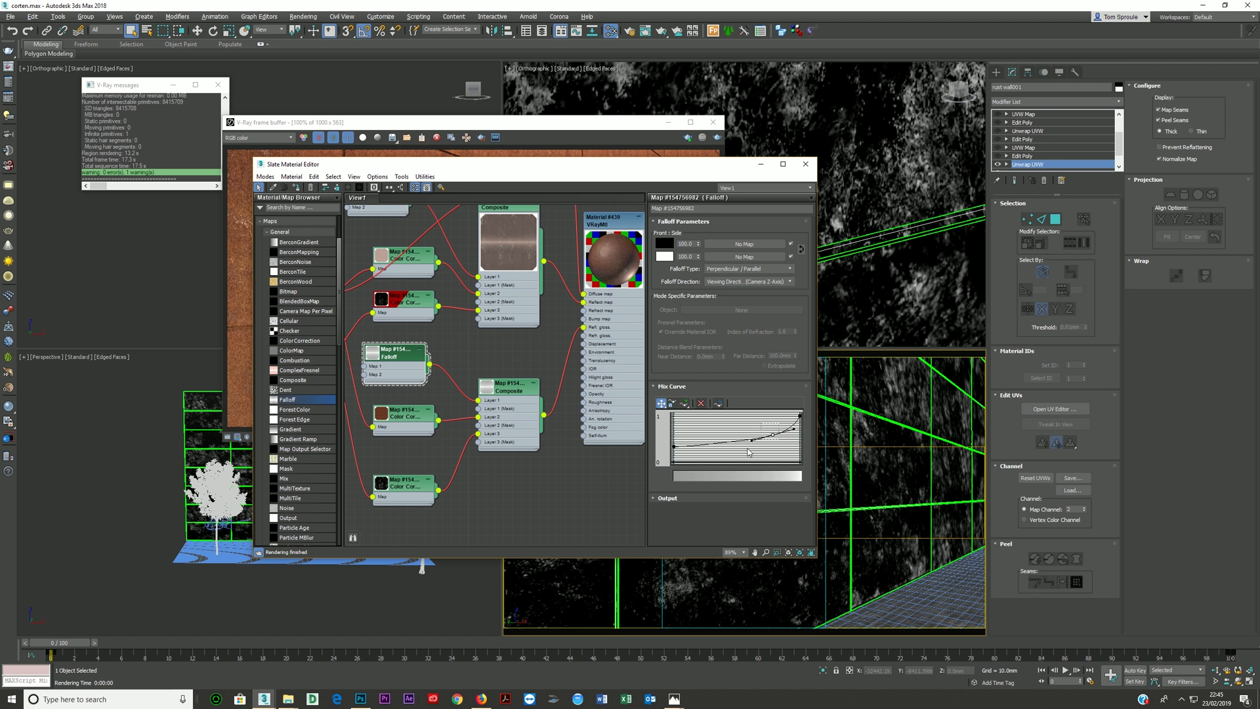
pyautogui.moveTo(773, 434); pyautogui.dragTo(774, 439)
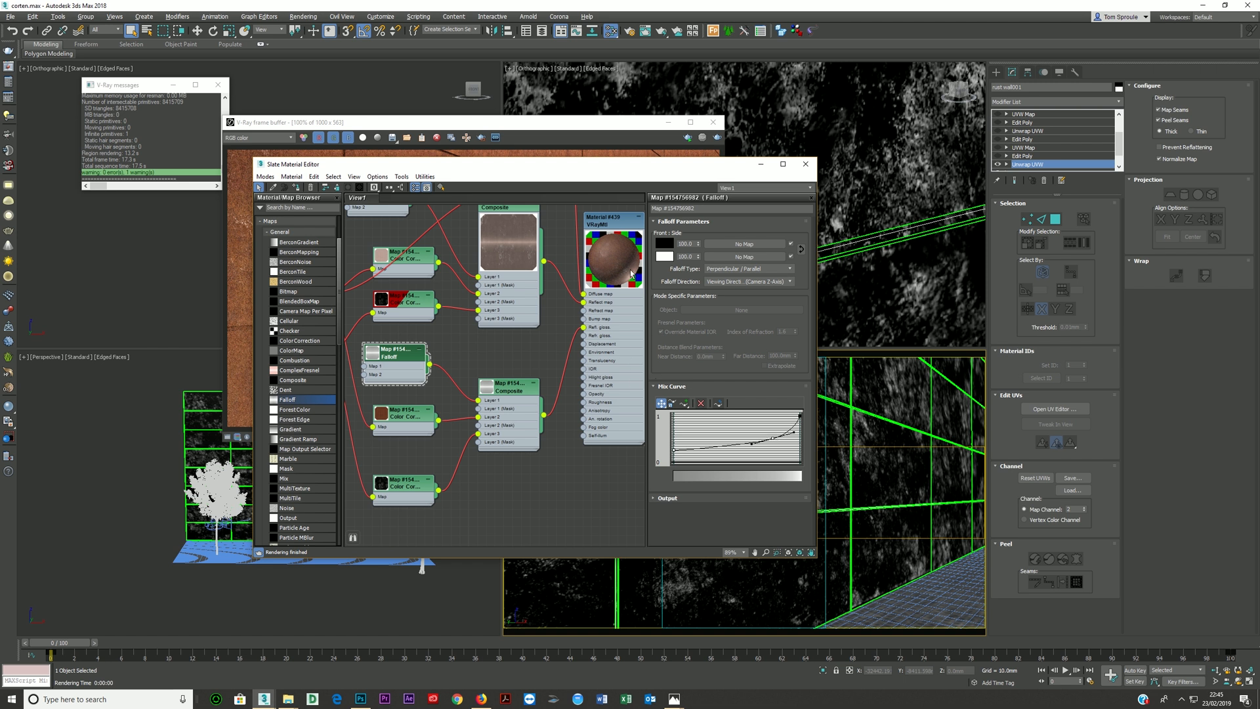
# - Try the Darken blending mode on Layer 2 of the glossiness Composite
pyautogui.doubleClick(497, 427)
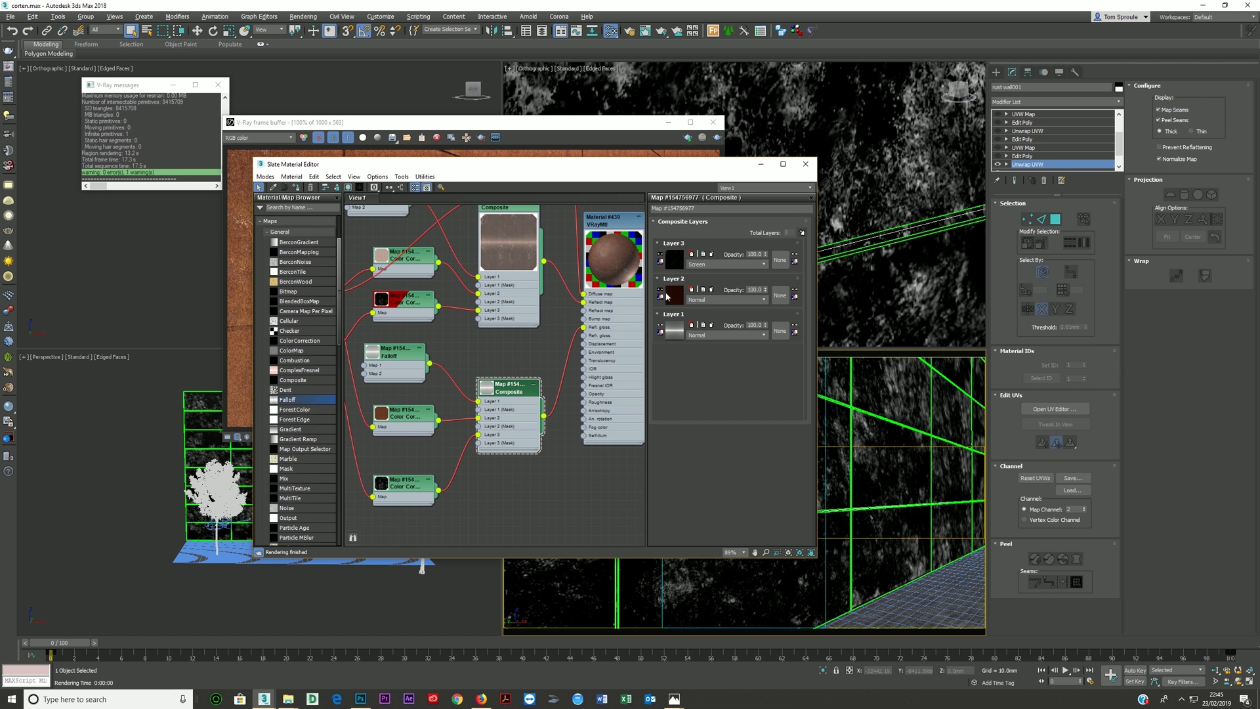
pyautogui.click(703, 300)
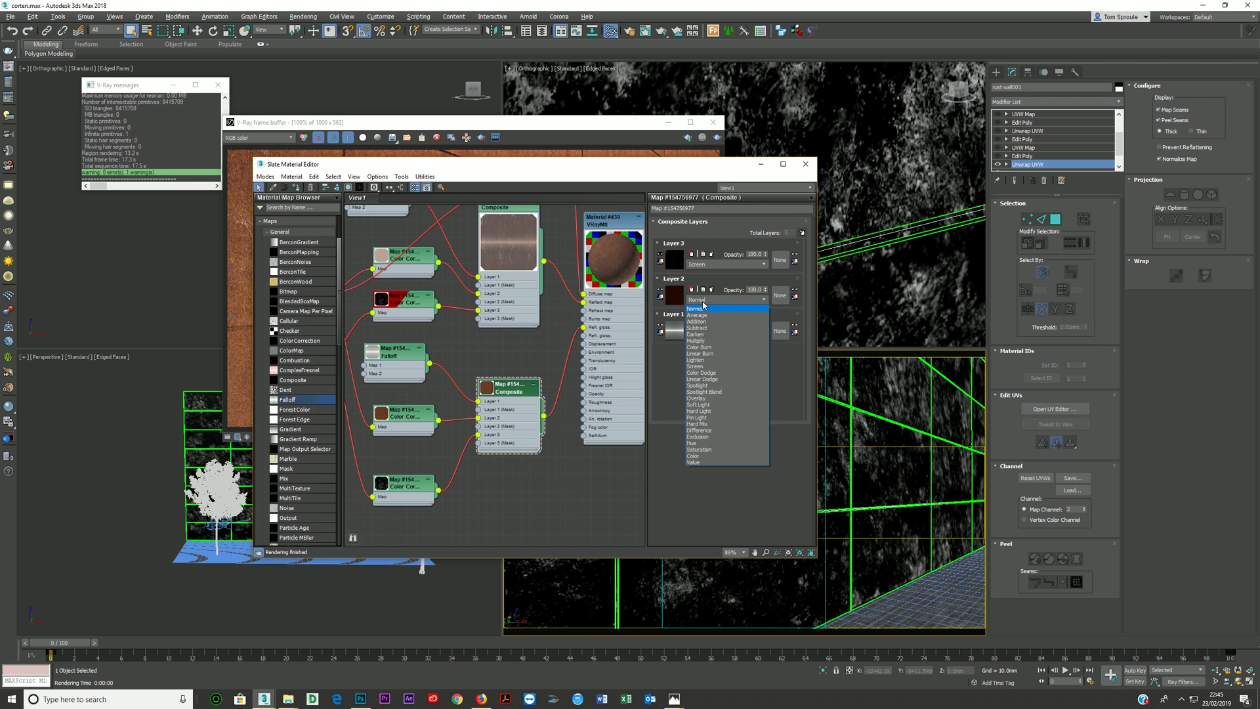
pyautogui.click(696, 334)
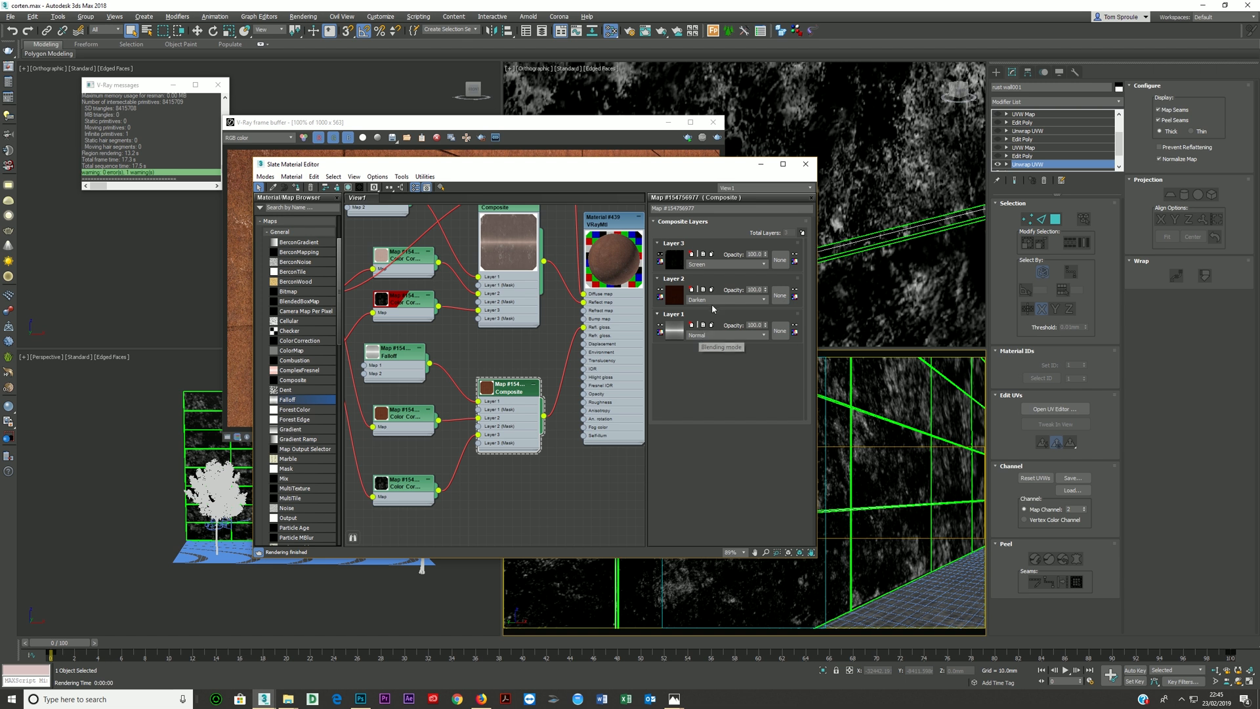
# - Enlarge the glossiness Composite's preview and toggle Layer 2's visibility off and on to compare its effect
pyautogui.doubleClick(486, 387)
pyautogui.moveTo(514, 433); pyautogui.dragTo(516, 441)
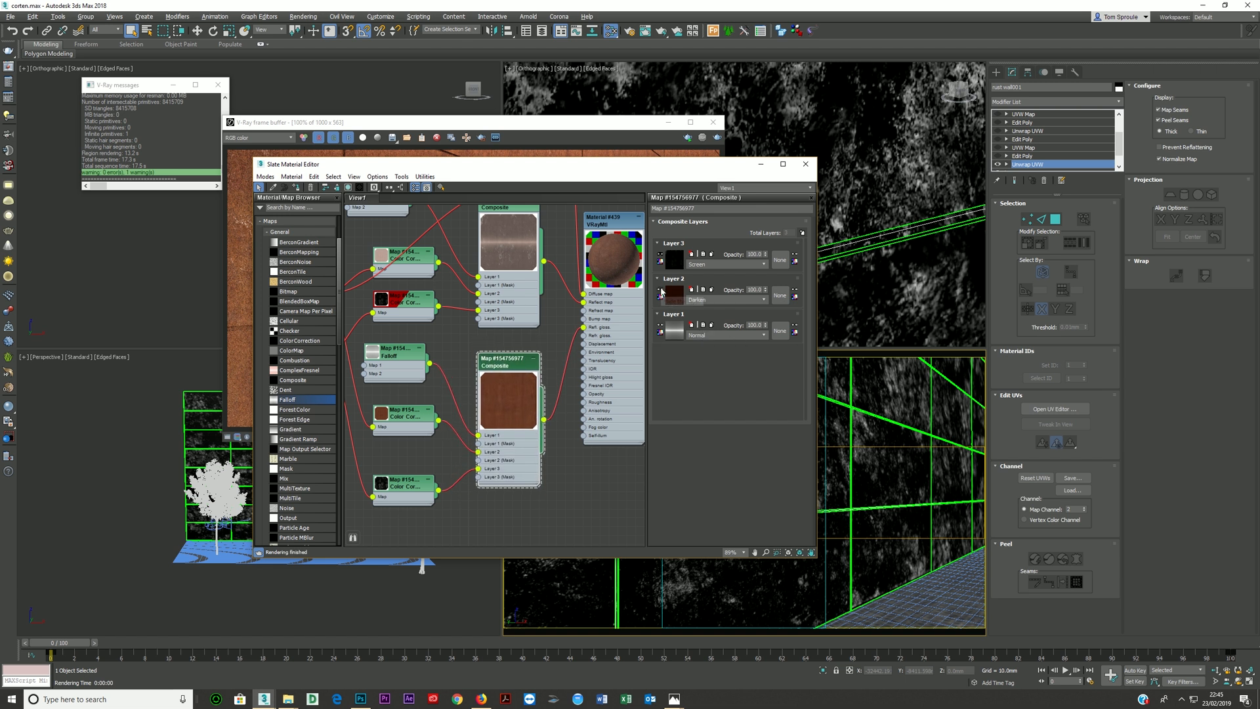
pyautogui.click(660, 292)
pyautogui.click(660, 293)
# - Set Layer 2's blending mode to Overlay and keep Layer 3 on Screen in the glossiness Composite
pyautogui.click(725, 300)
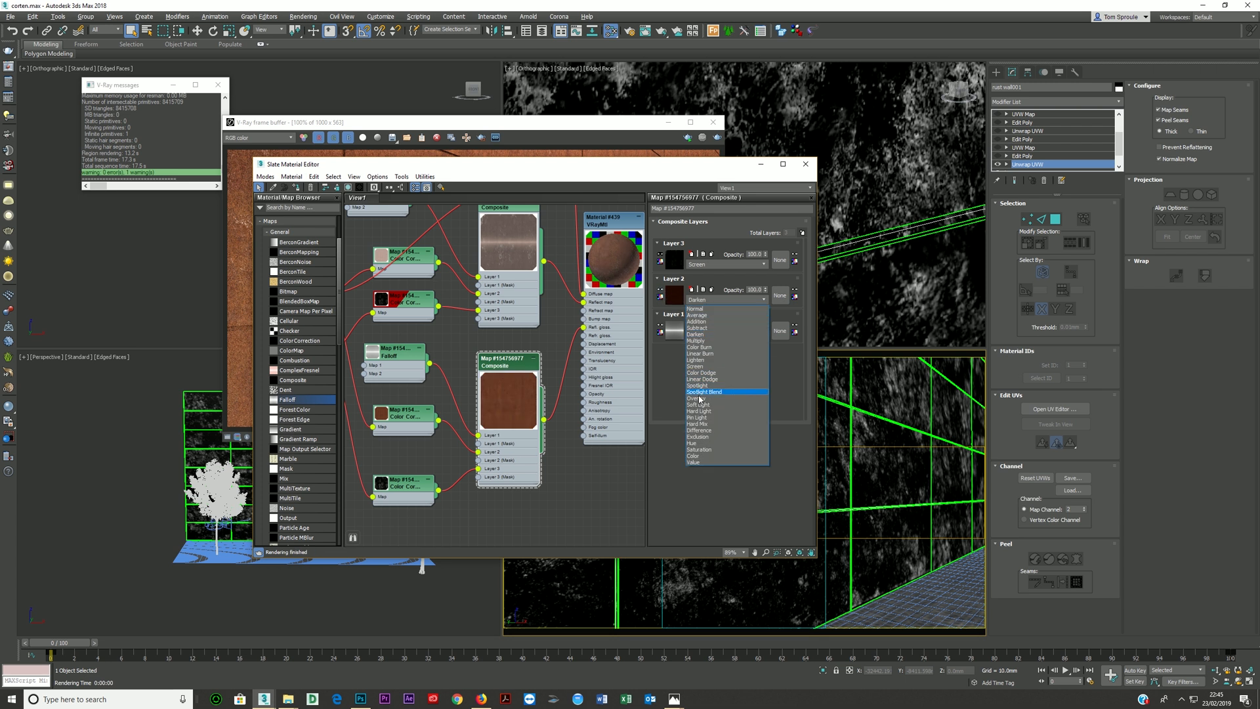
pyautogui.click(699, 398)
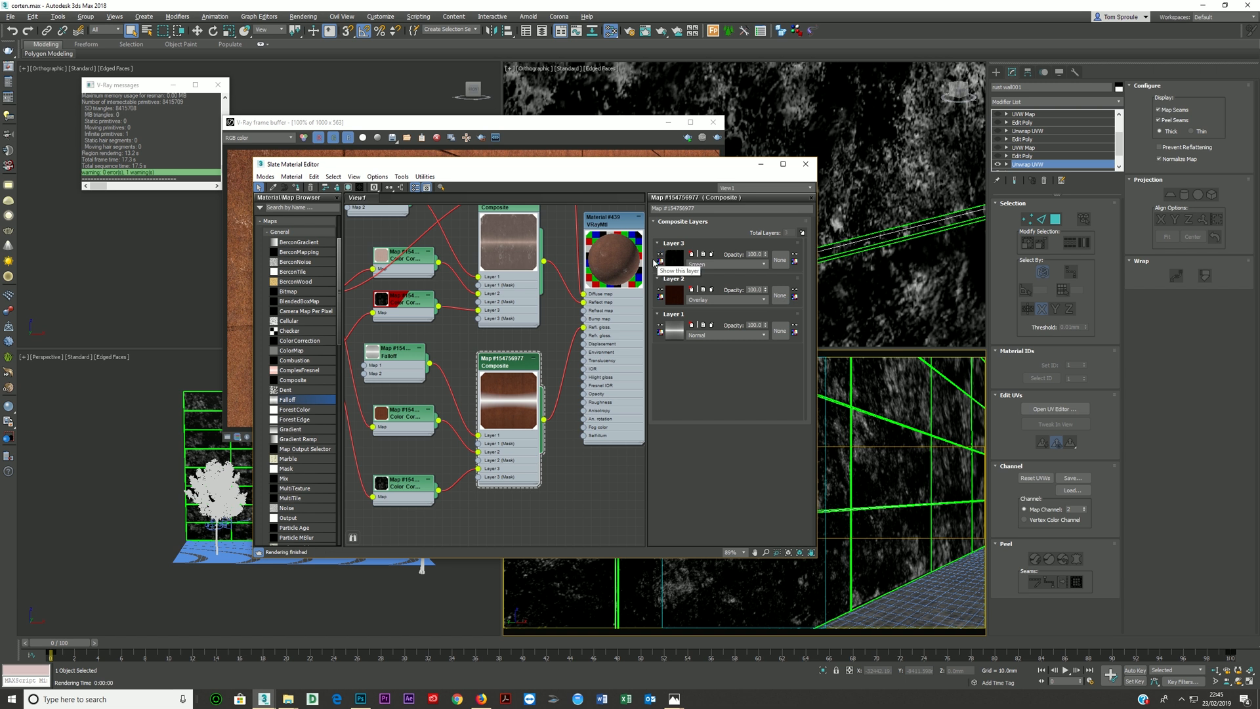
pyautogui.click(694, 264)
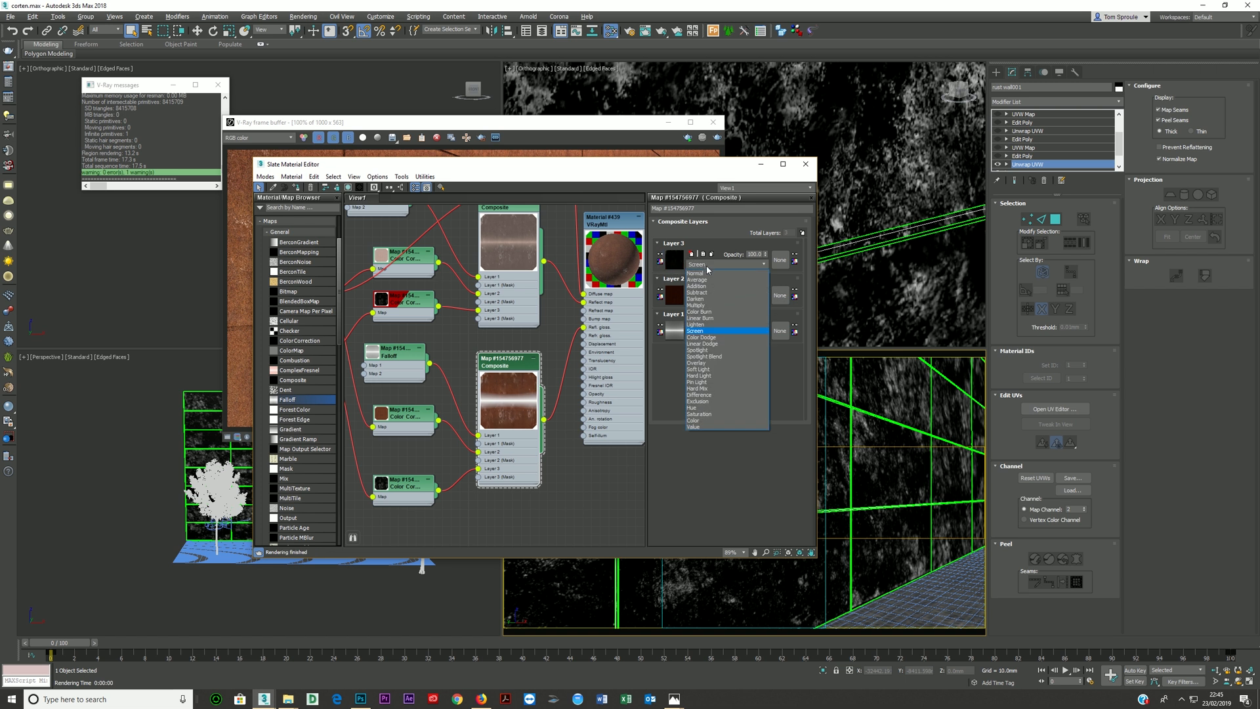
pyautogui.click(690, 331)
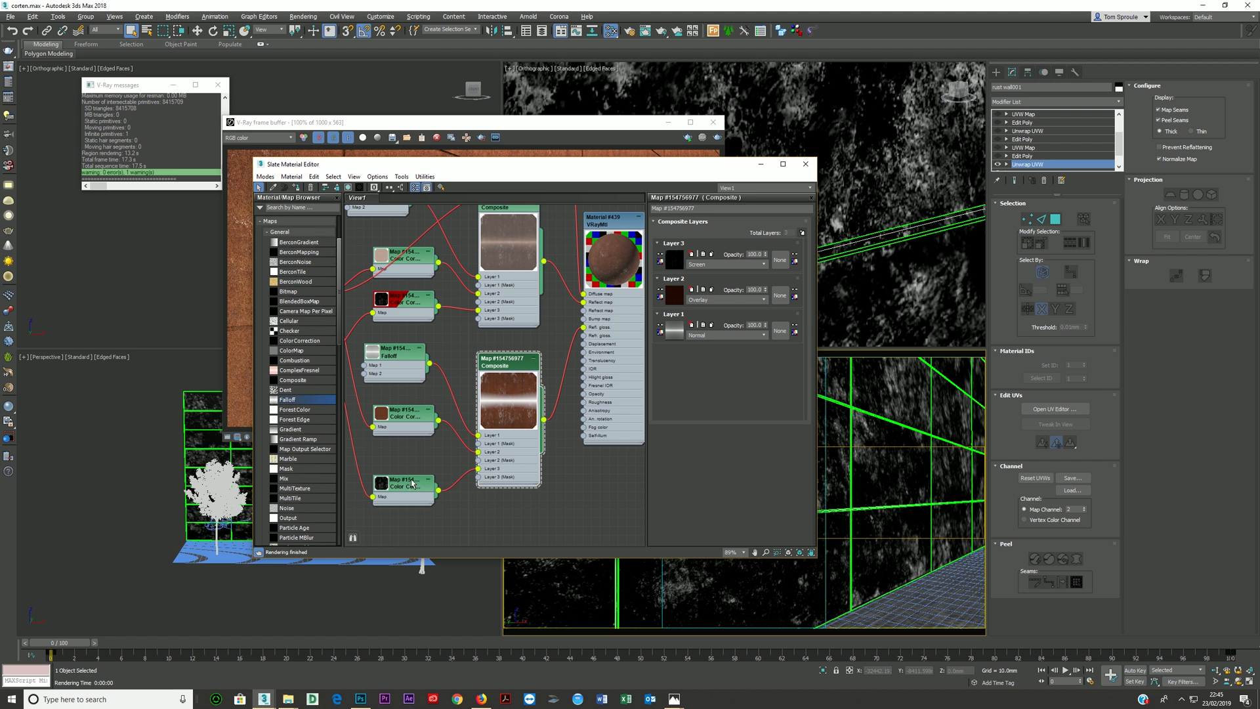
# - Try the Overlay blending mode on Layer 3 of the glossiness Composite and fine-tune the upper point of its Falloff's mix curve
pyautogui.click(702, 265)
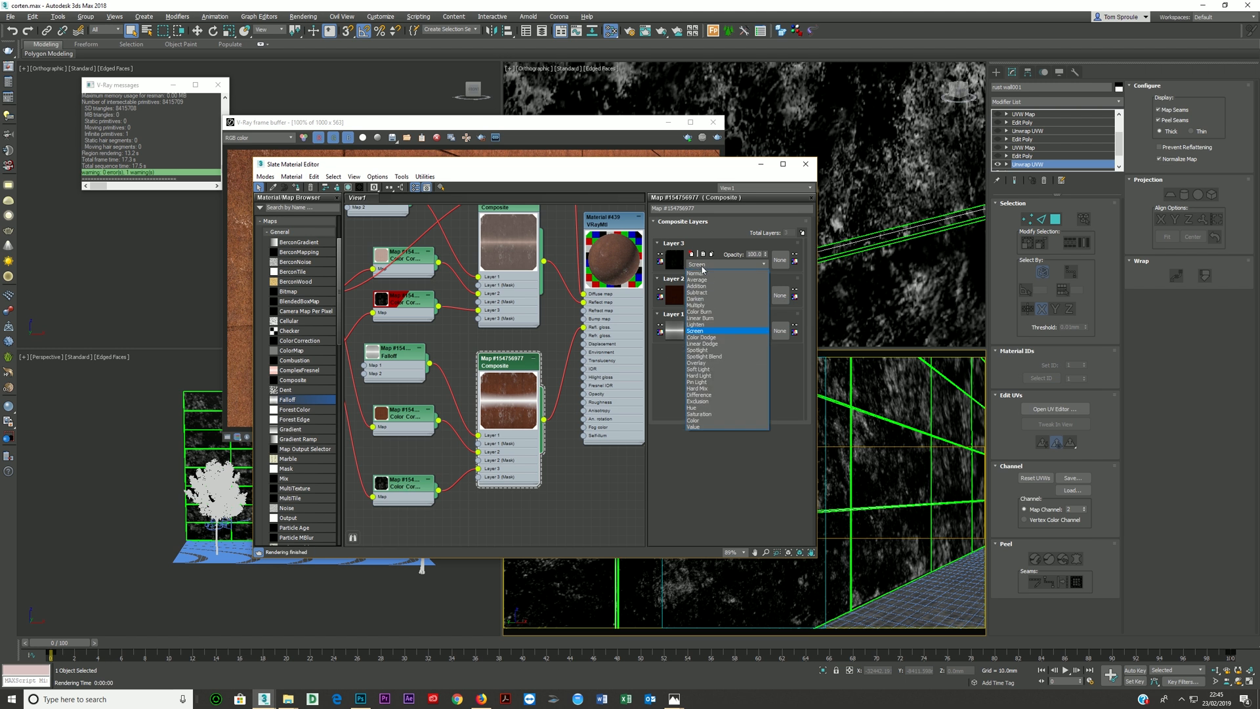
pyautogui.click(700, 360)
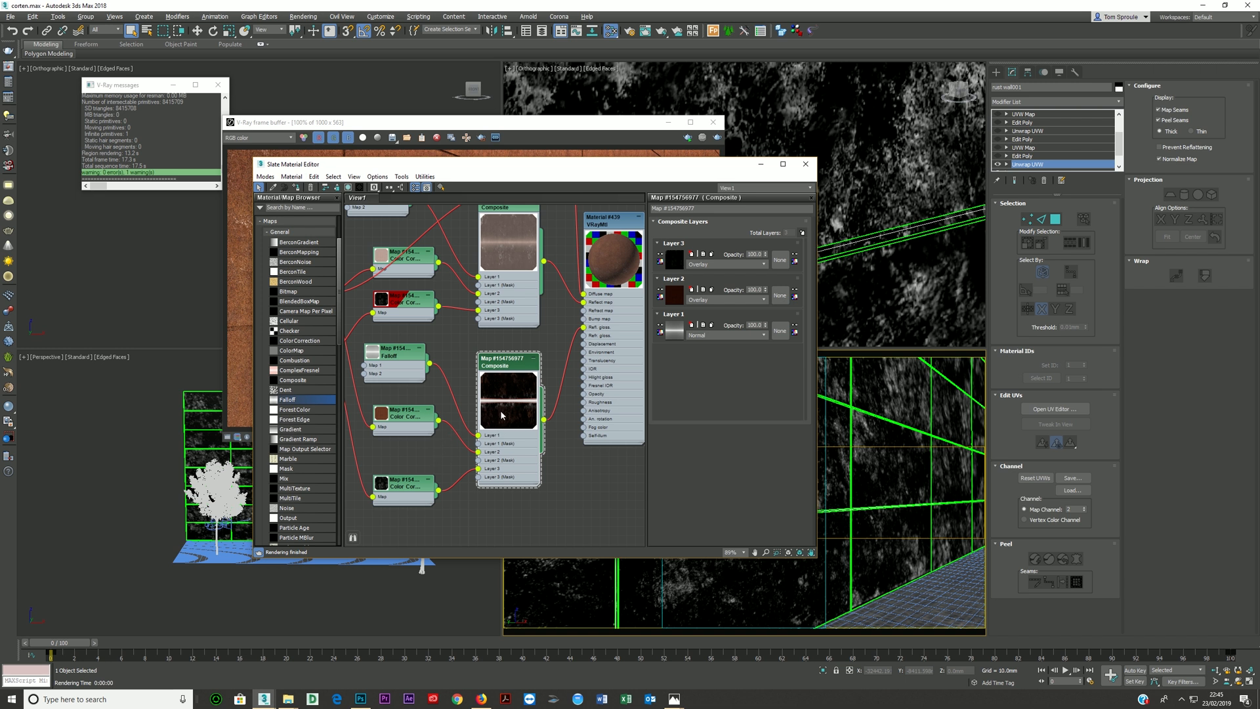
pyautogui.doubleClick(403, 374)
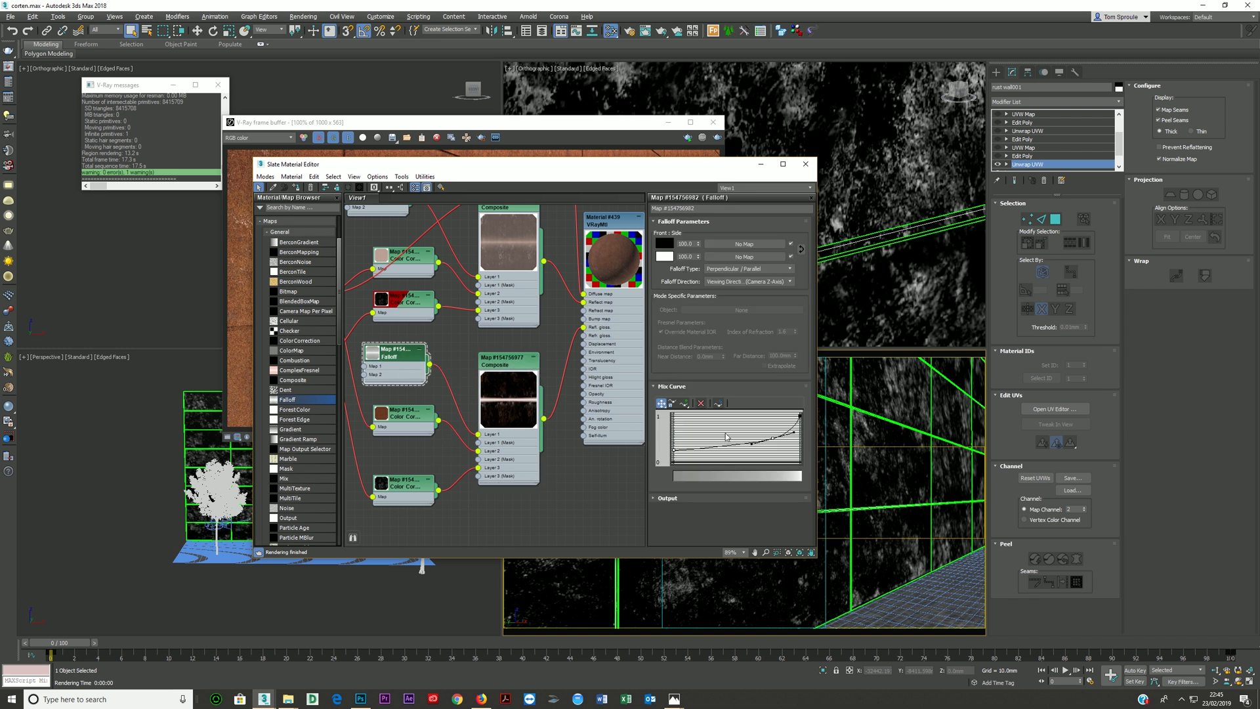
pyautogui.moveTo(772, 439)
pyautogui.mouseDown()
pyautogui.moveTo(774, 424)
pyautogui.moveTo(775, 438)
pyautogui.mouseUp()
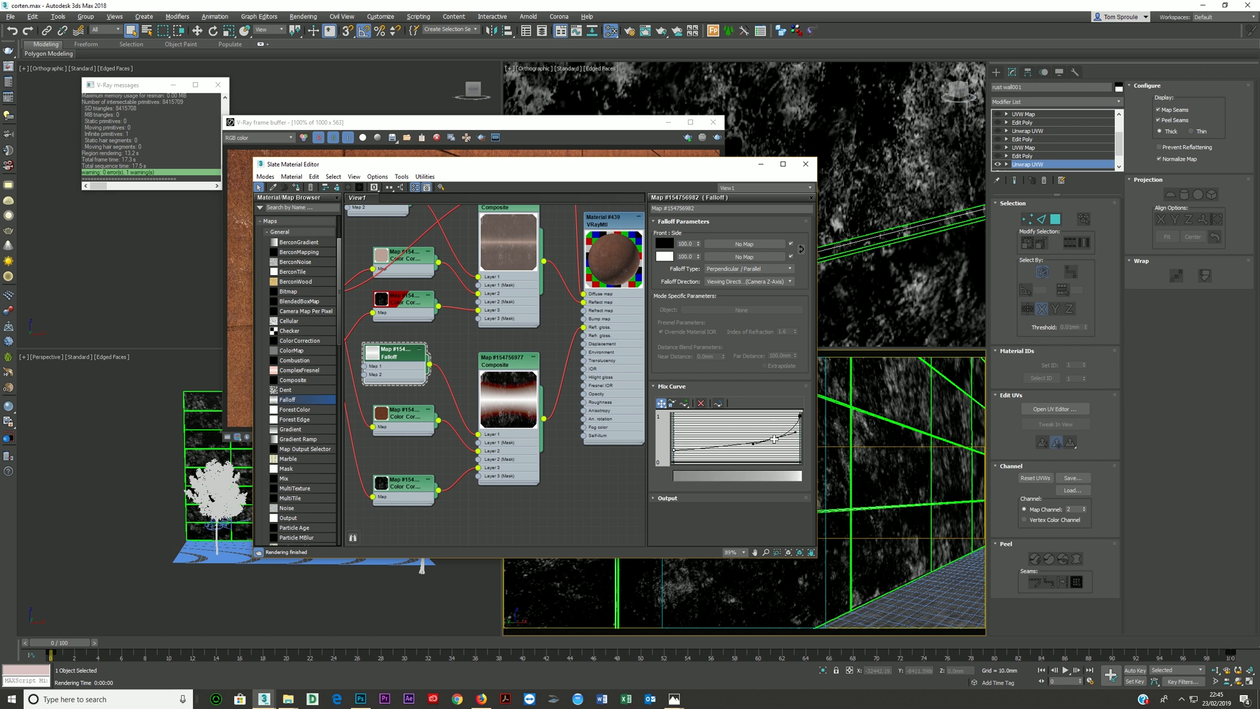
# - Set the RGB gamma of the Color Correction feeding the glossiness Composite's Layer 2 to 2.0
pyautogui.doubleClick(403, 420)
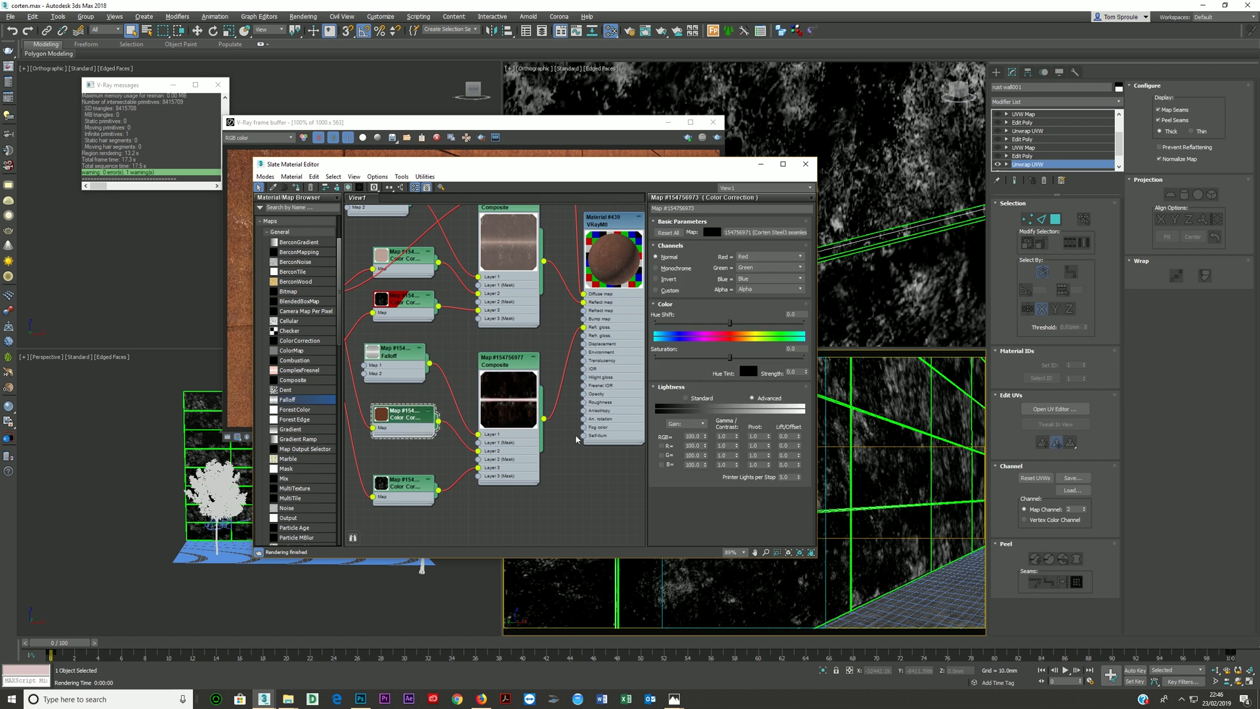
pyautogui.doubleClick(731, 437)
pyautogui.press('Return')
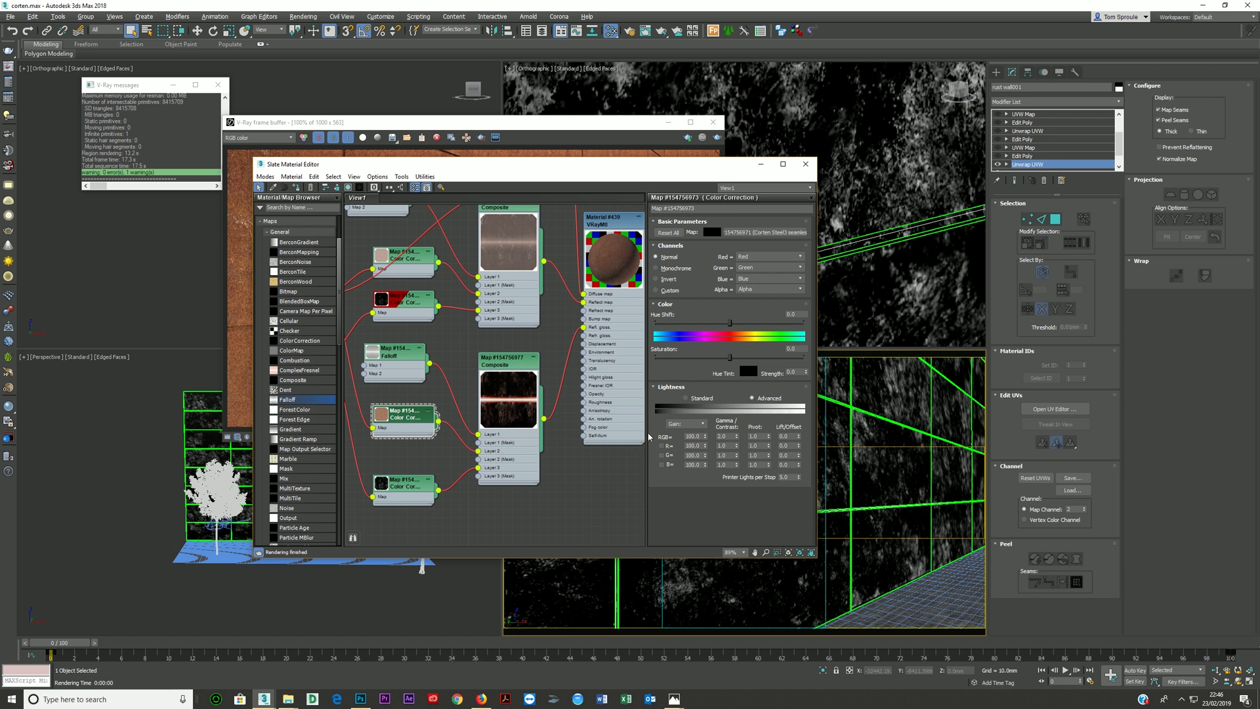
# - Set the RGB gamma of the Color Correction feeding the glossiness Composite's Layer 3 to 1.0
pyautogui.click(425, 498)
pyautogui.doubleClick(726, 436)
pyautogui.write('1')
pyautogui.press('Return')
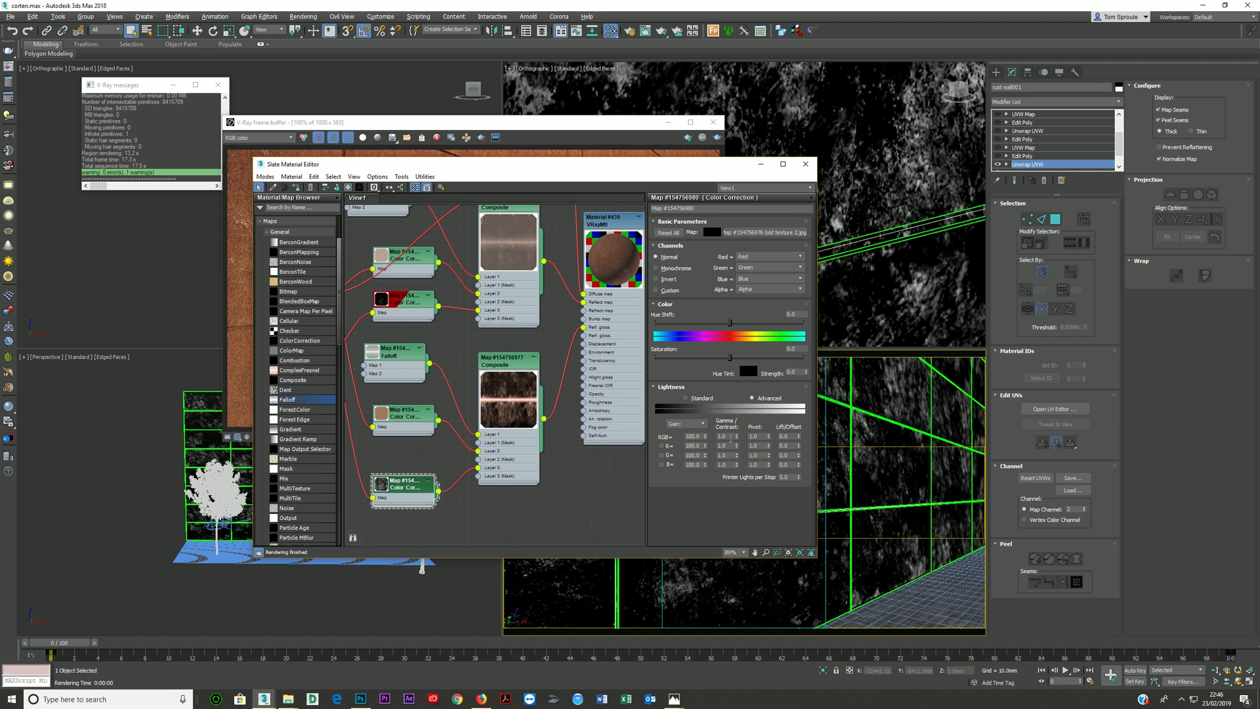
# - Disconnect the Layer 3 map from the glossiness Composite and set Layer 2's Color Correction RGB gamma to 3.0
pyautogui.click(403, 415)
pyautogui.moveTo(479, 468); pyautogui.dragTo(456, 496)
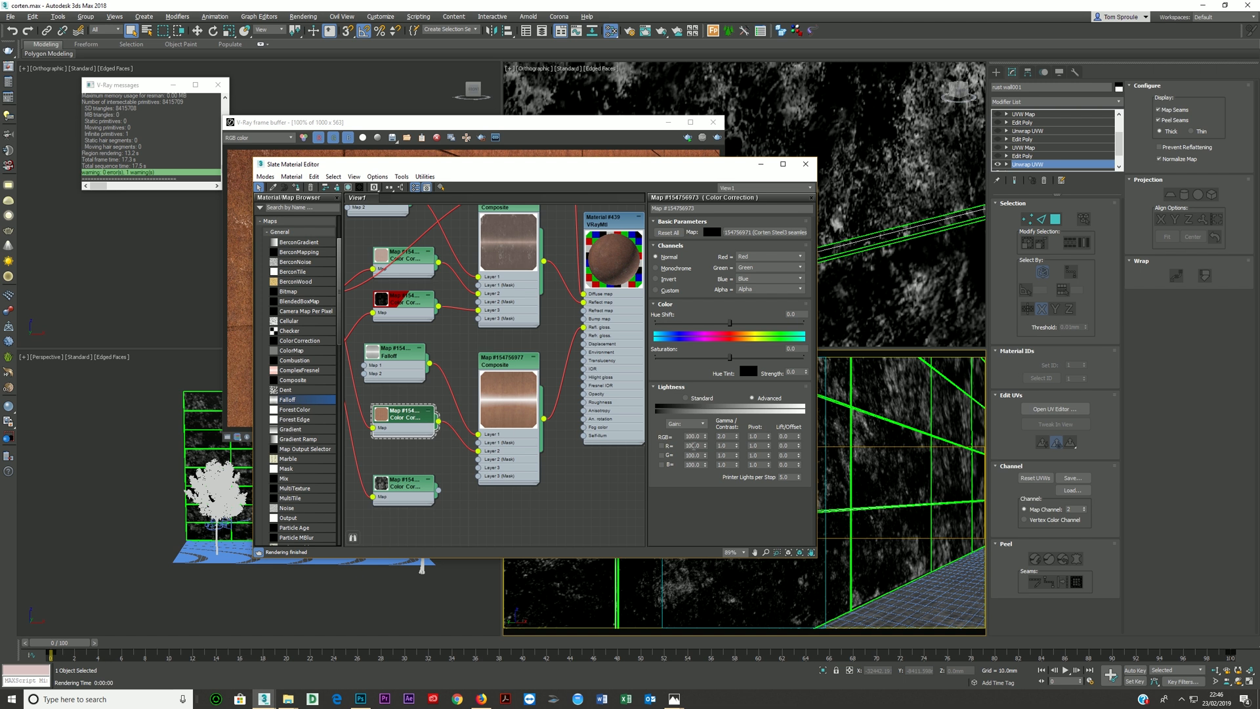
pyautogui.click(736, 434)
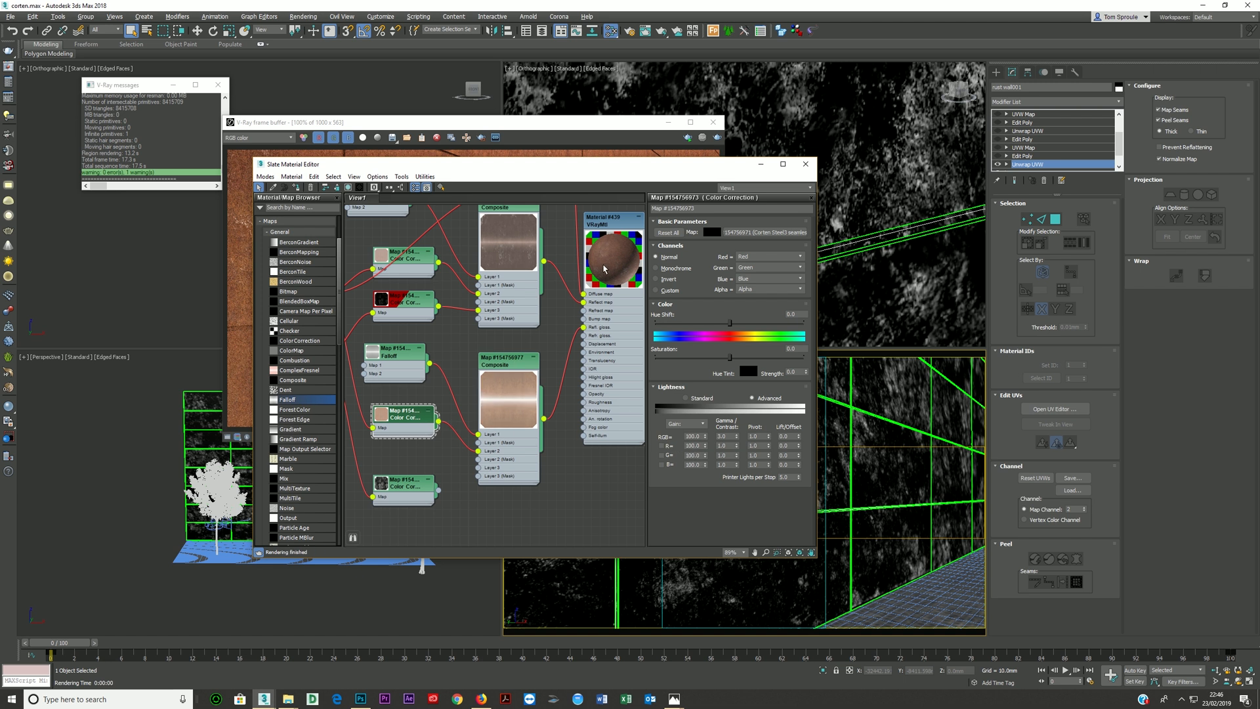
# - Reconnect the speckled texture's Color Correction to Layer 3 of the glossiness Composite and lower its RGB gamma
pyautogui.moveTo(438, 490); pyautogui.dragTo(471, 471)
pyautogui.click(408, 490)
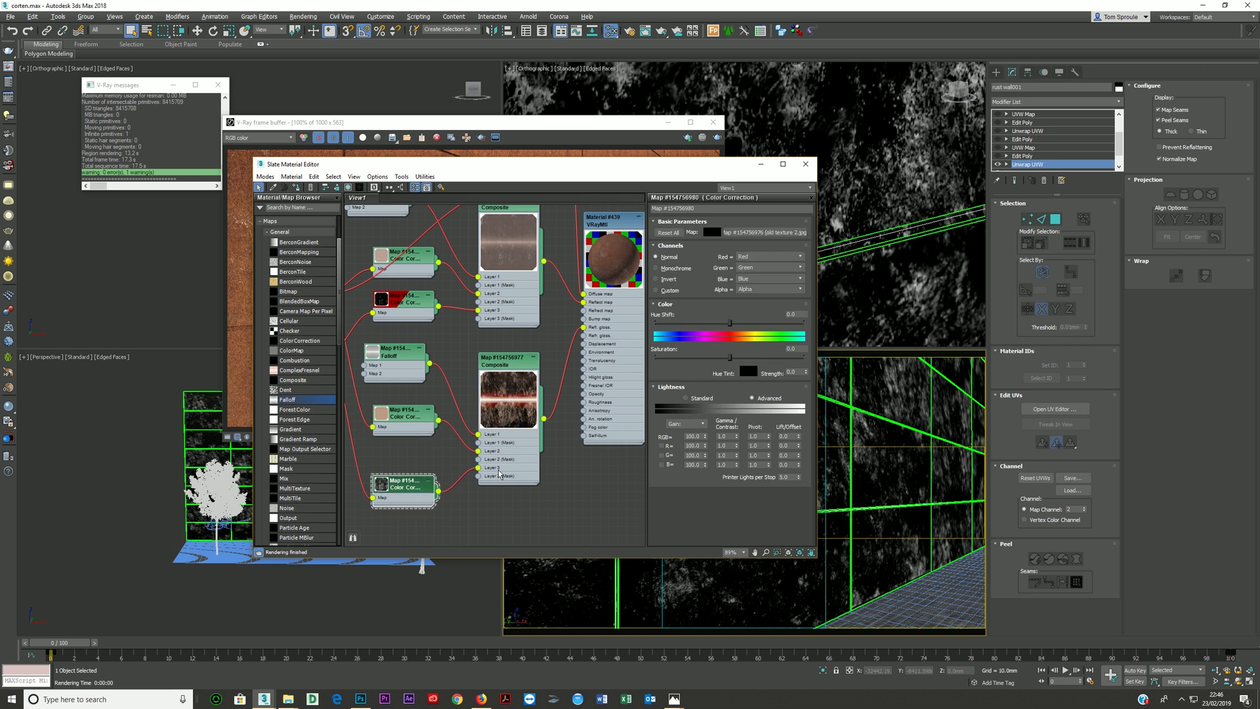
pyautogui.doubleClick(725, 437)
pyautogui.press('Return')
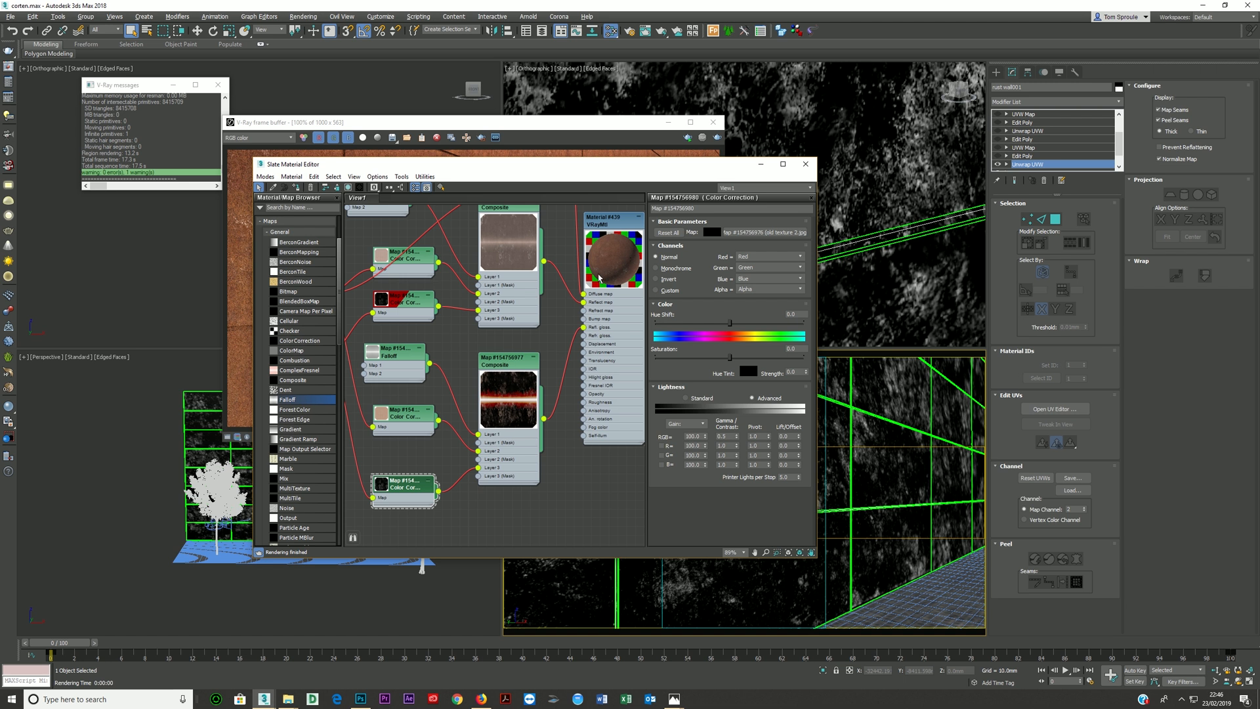
# - Toggle Layer 3's visibility off and on in the glossiness Composite to compare its effect
pyautogui.scroll(2, 611, 265)
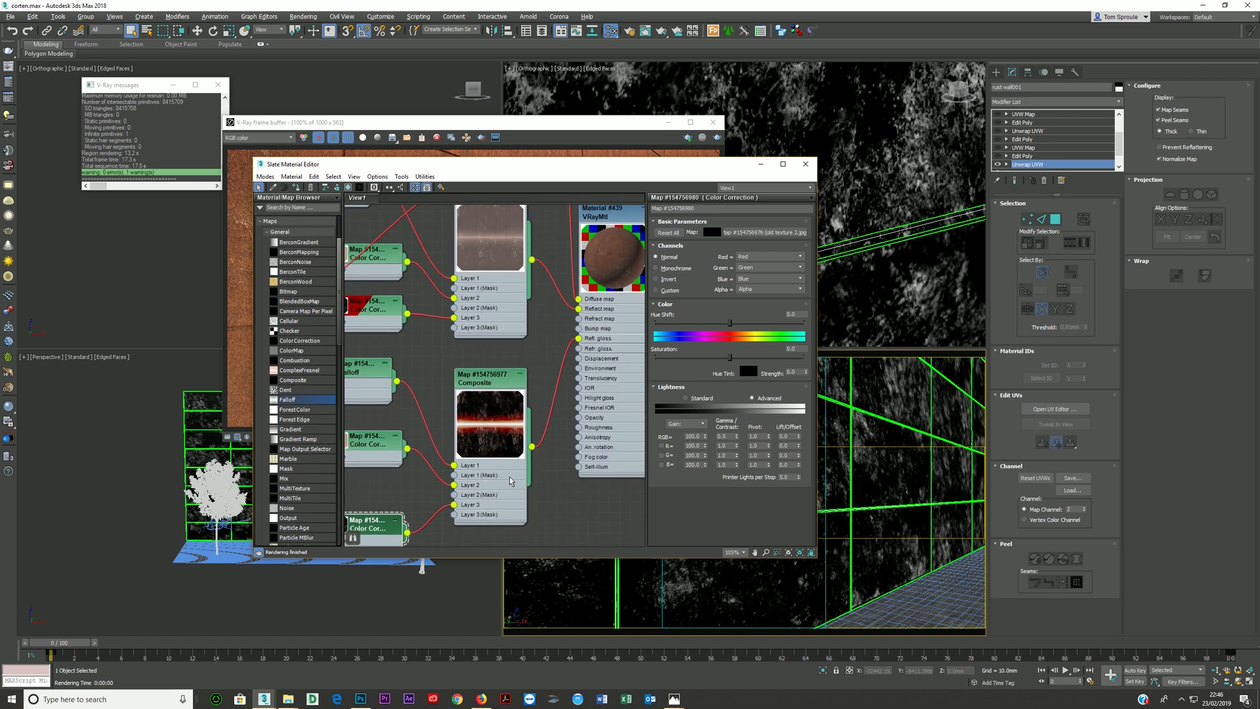
pyautogui.scroll(-1, 510, 486)
pyautogui.doubleClick(490, 379)
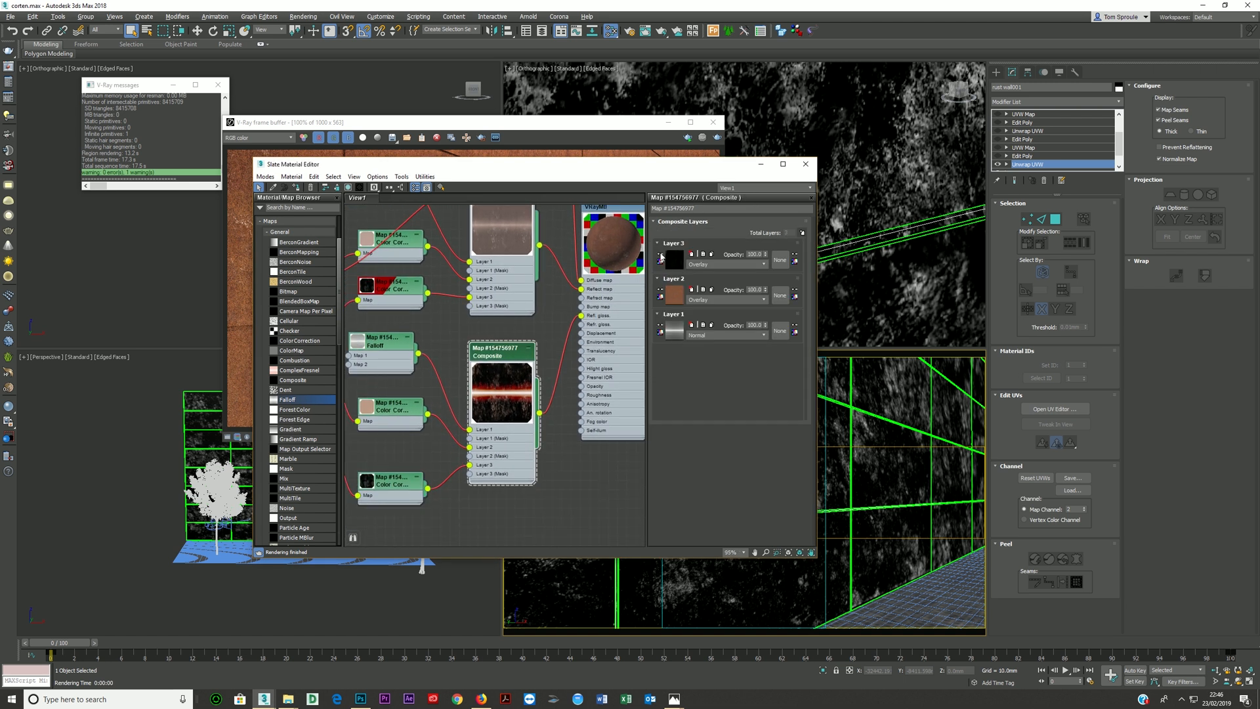
pyautogui.click(660, 254)
pyautogui.click(660, 254)
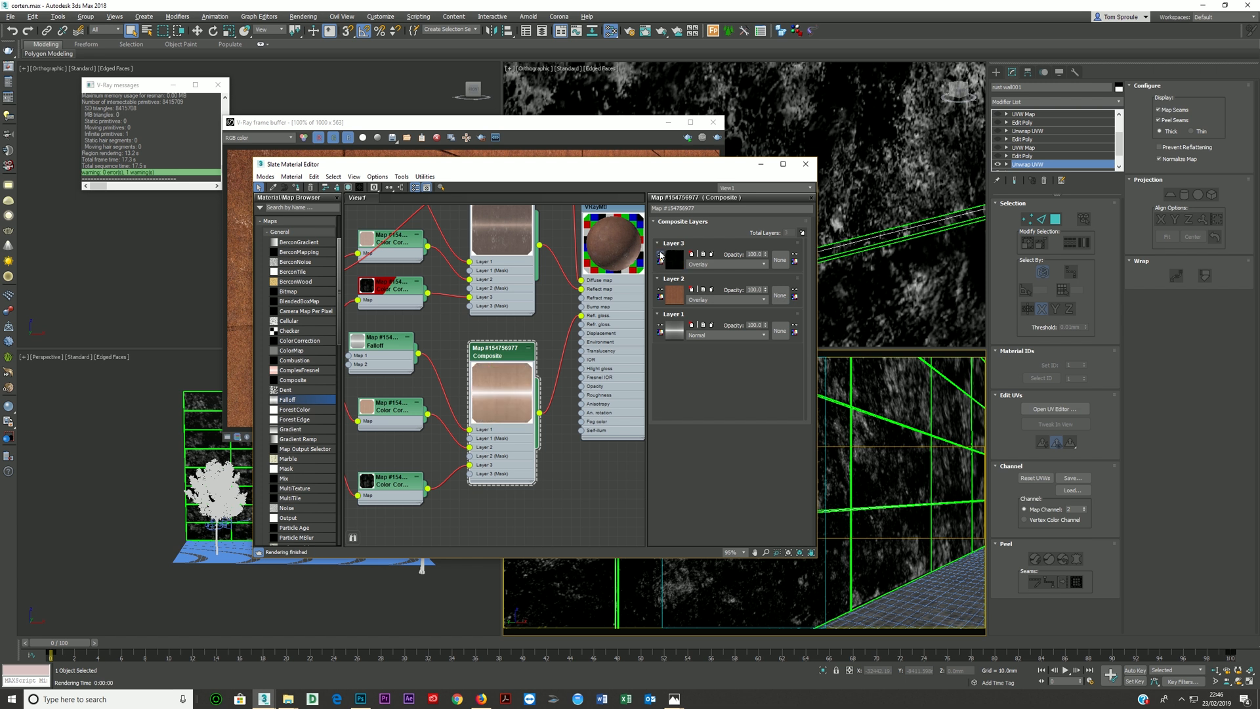
# - Set Layer 3's blending mode to Screen in the glossiness Composite
pyautogui.moveTo(561, 358); pyautogui.dragTo(500, 389, button='middle')
pyautogui.click(703, 263)
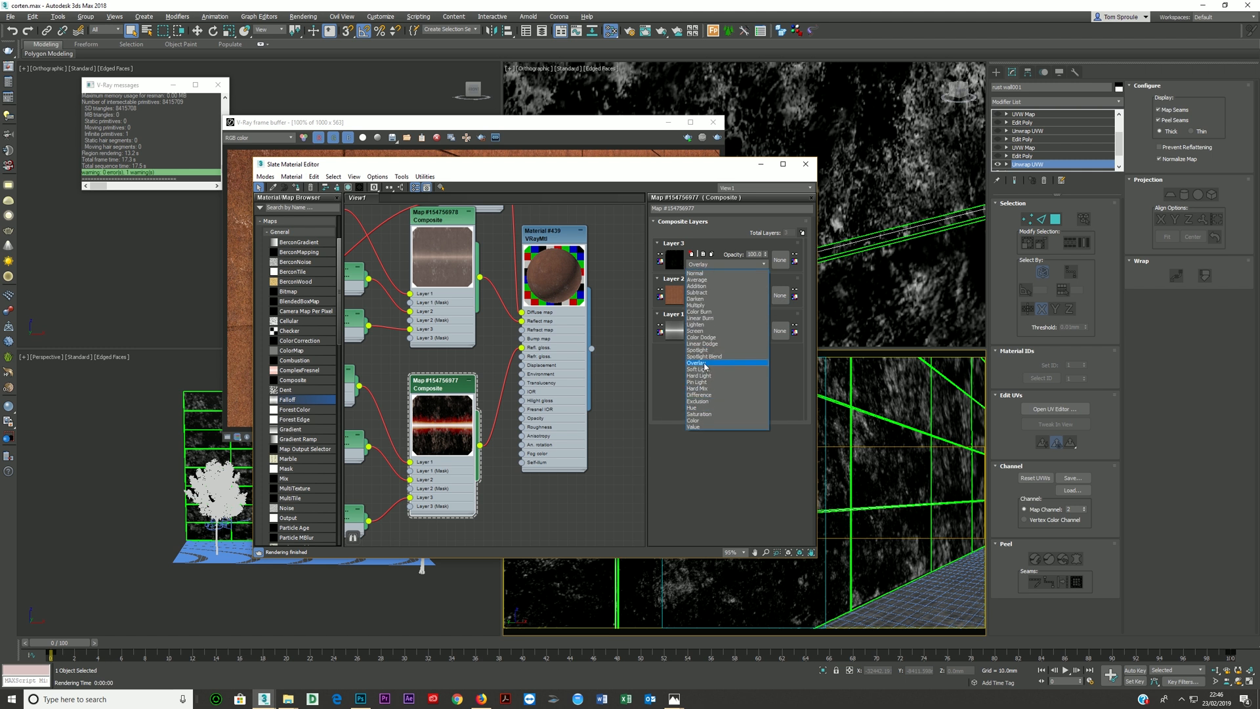
pyautogui.click(699, 330)
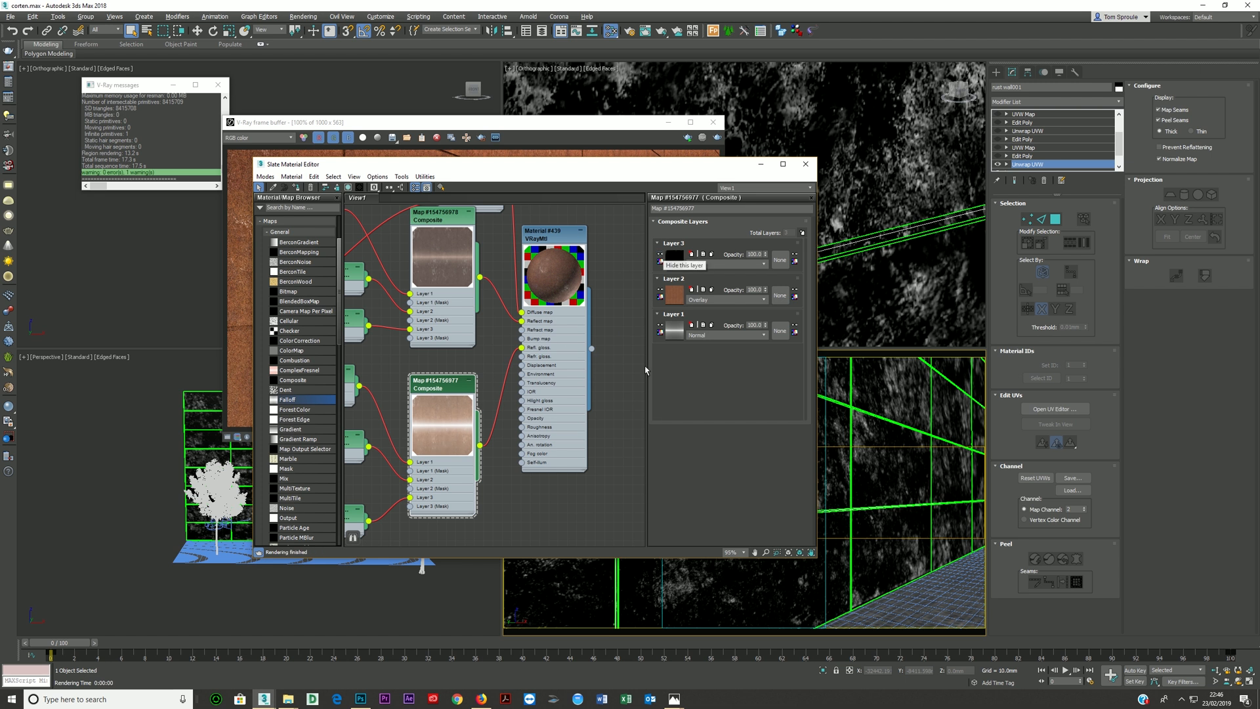
# - Render the camera view to check the glossiness on the wall, and close the frame buffer
pyautogui.rightClick(841, 469)
pyautogui.click(831, 487)
pyautogui.hotkey('shift', 'q')
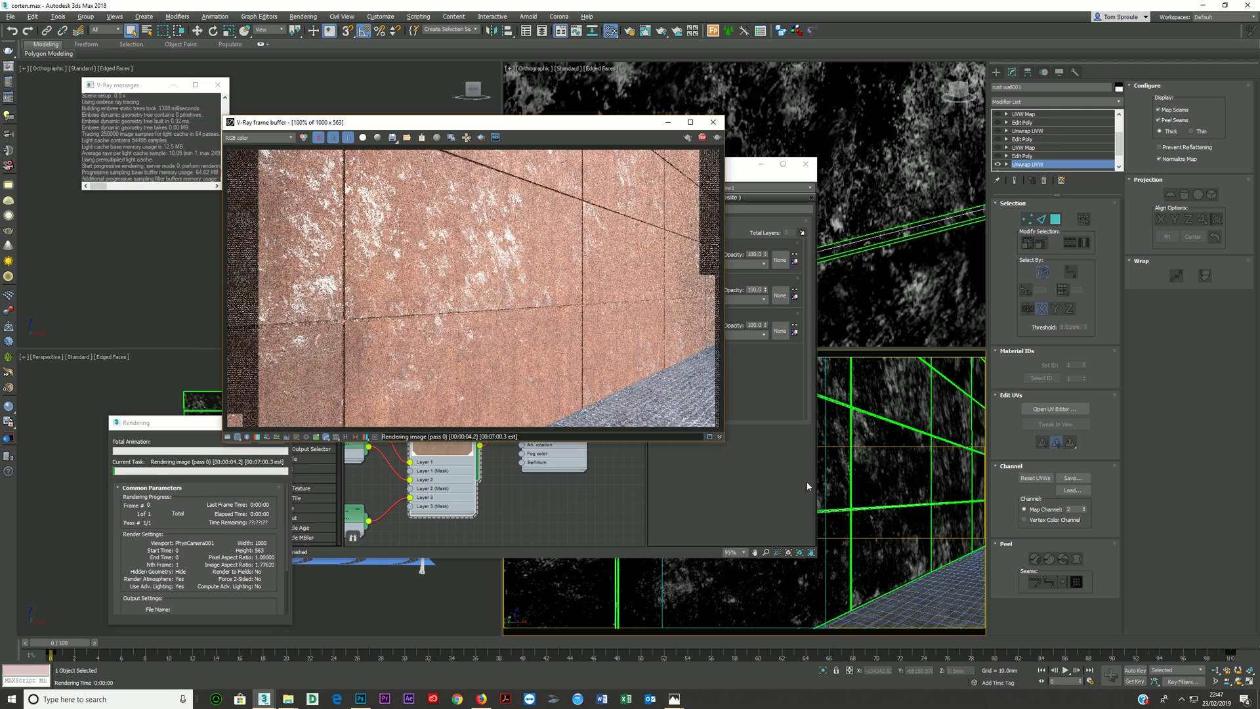
pyautogui.click(710, 123)
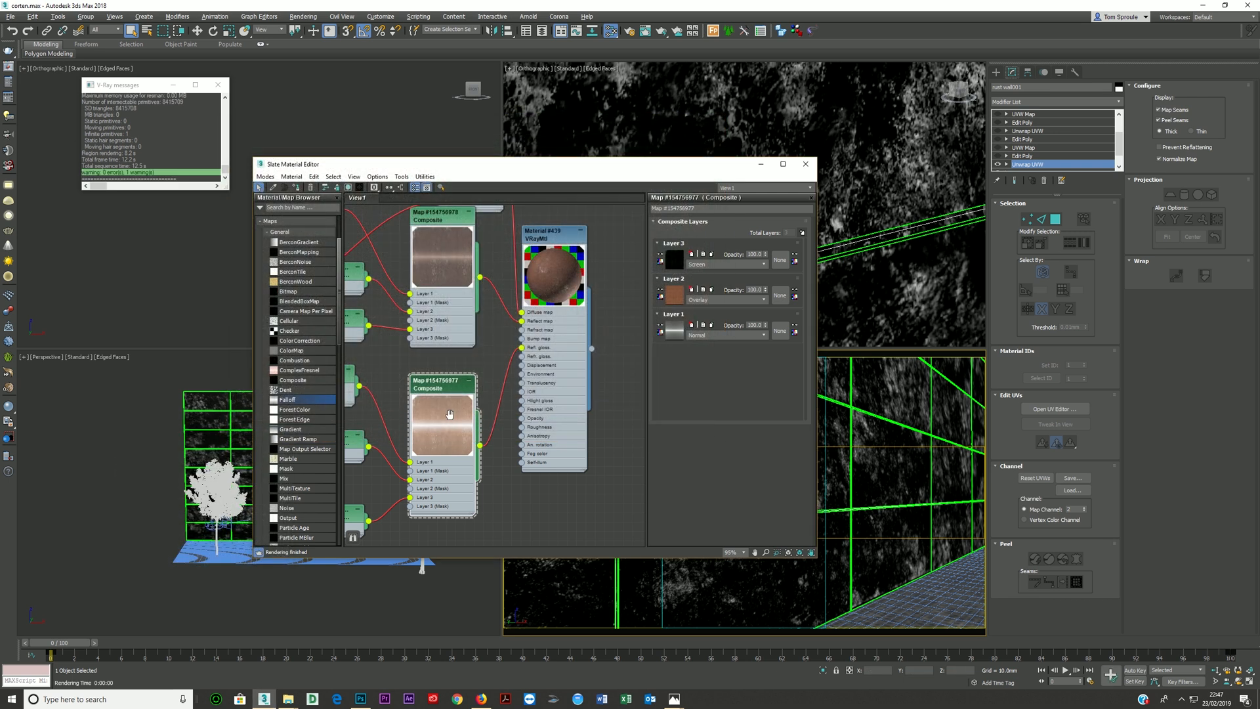
# - Set the RGB gamma of the glossiness Layer 3 Color Correction to 0.2 and re-render the camera view
pyautogui.scroll(-2, 422, 381)
pyautogui.doubleClick(425, 471)
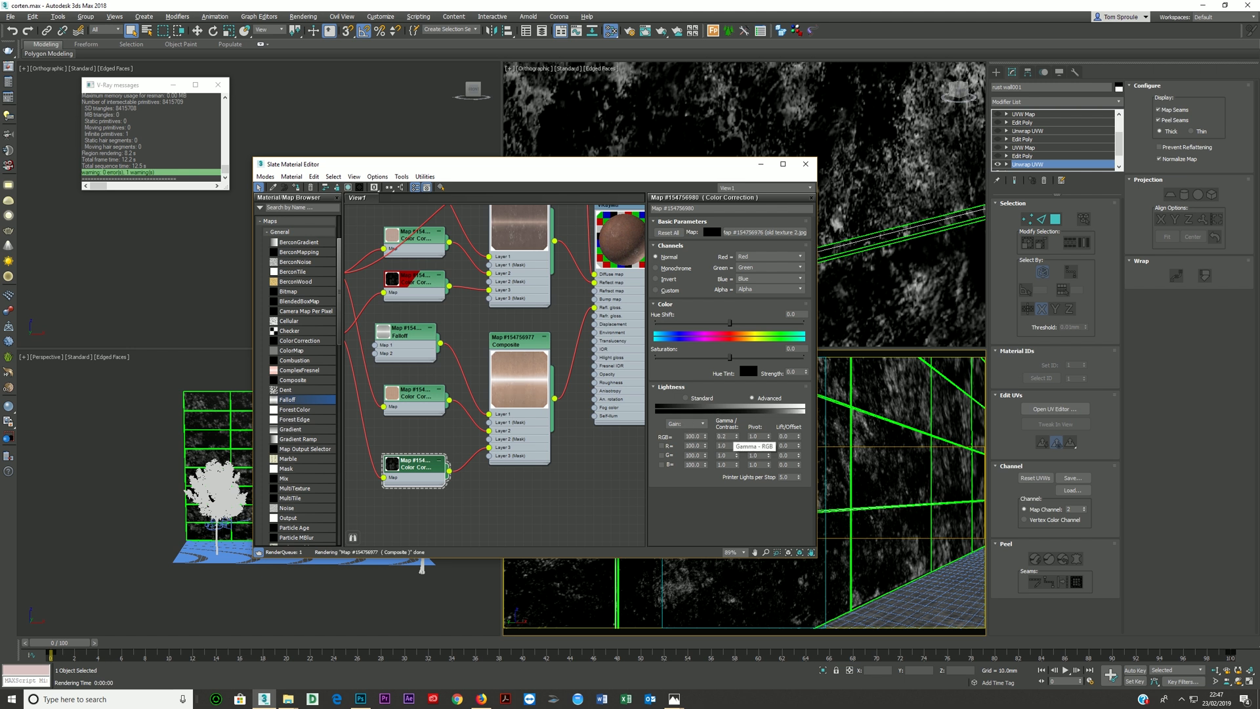
pyautogui.hotkey('shift', 'q')
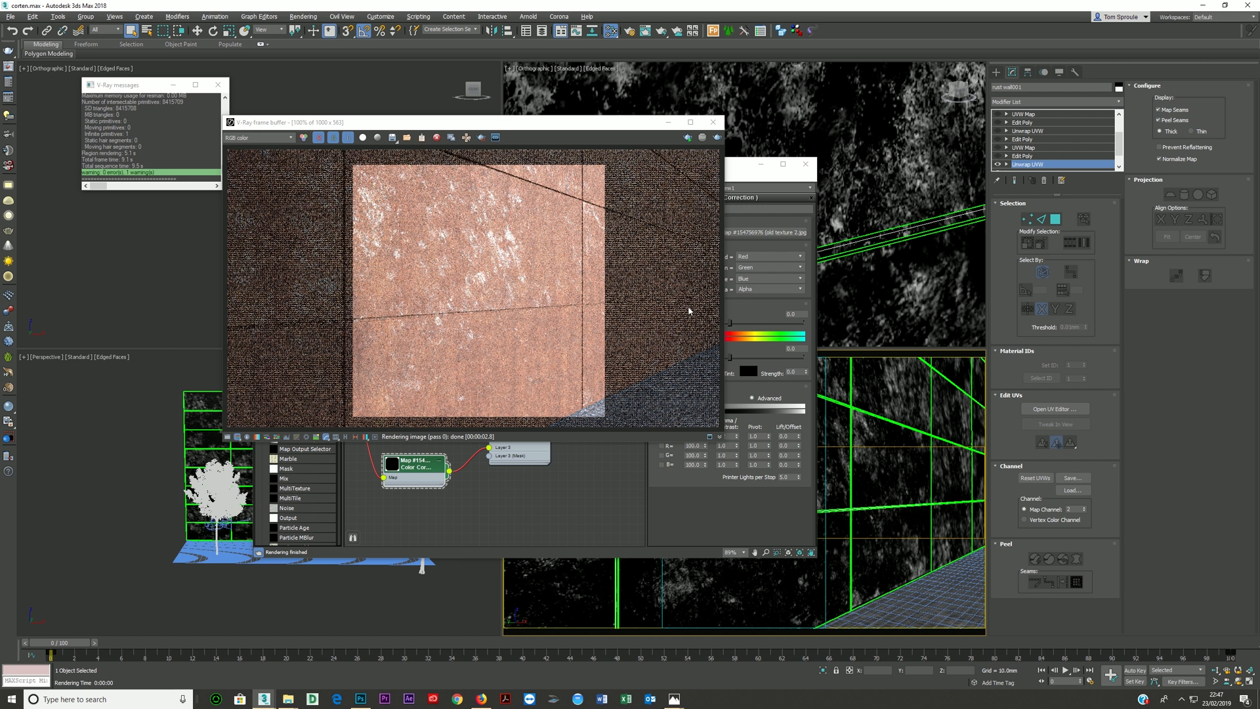
pyautogui.click(558, 496)
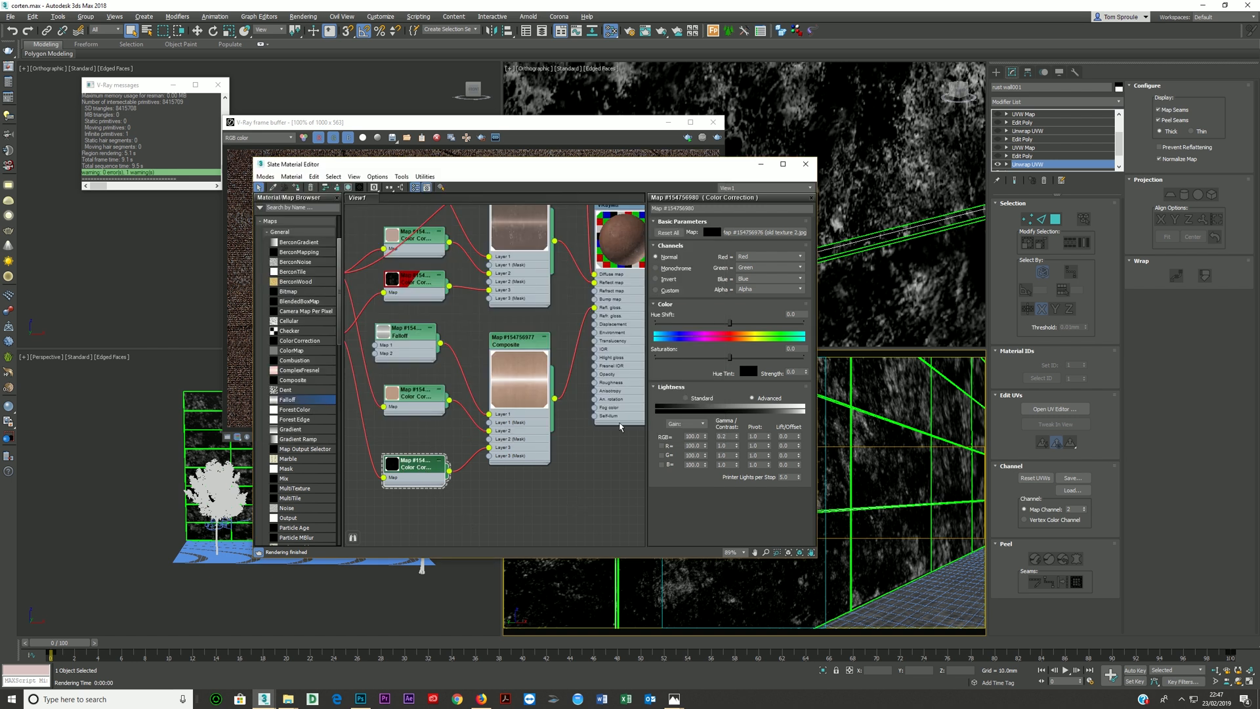
# - Set the RGB gamma of the Color Correction feeding the reflection Composite's Layer 3 to 0.2
pyautogui.scroll(-1, 423, 309)
pyautogui.moveTo(423, 310); pyautogui.dragTo(407, 331, button='middle')
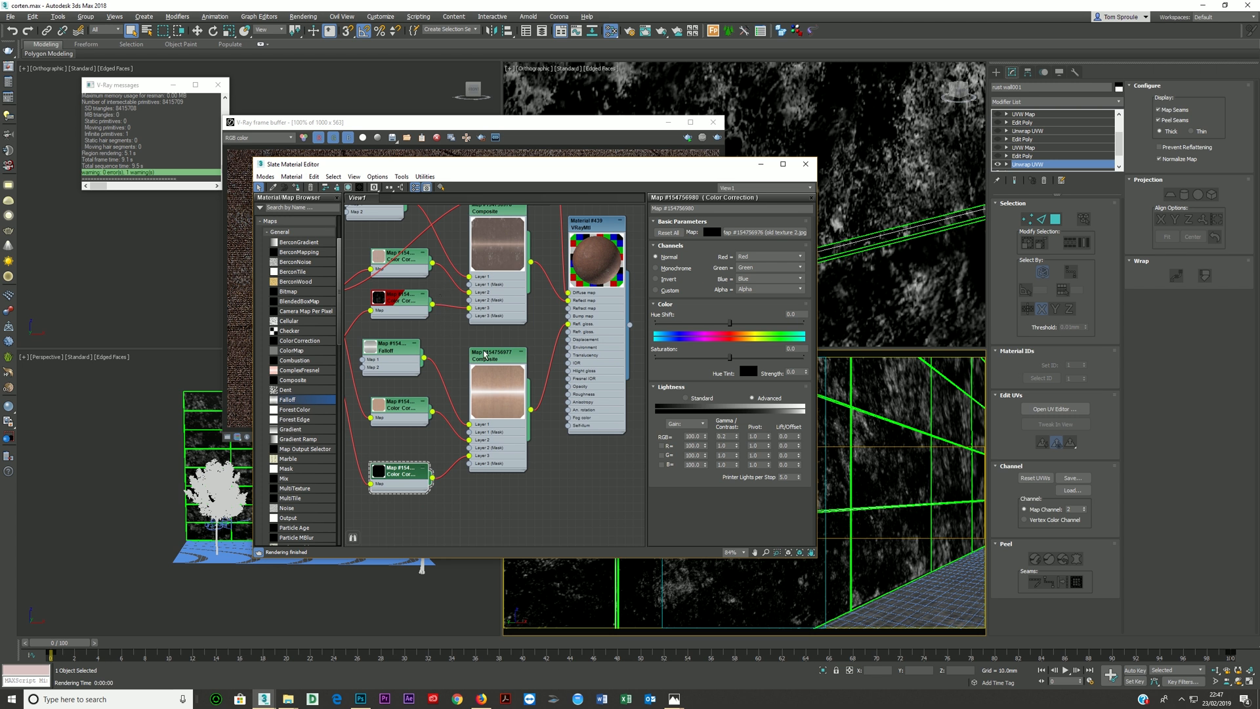
pyautogui.doubleClick(497, 458)
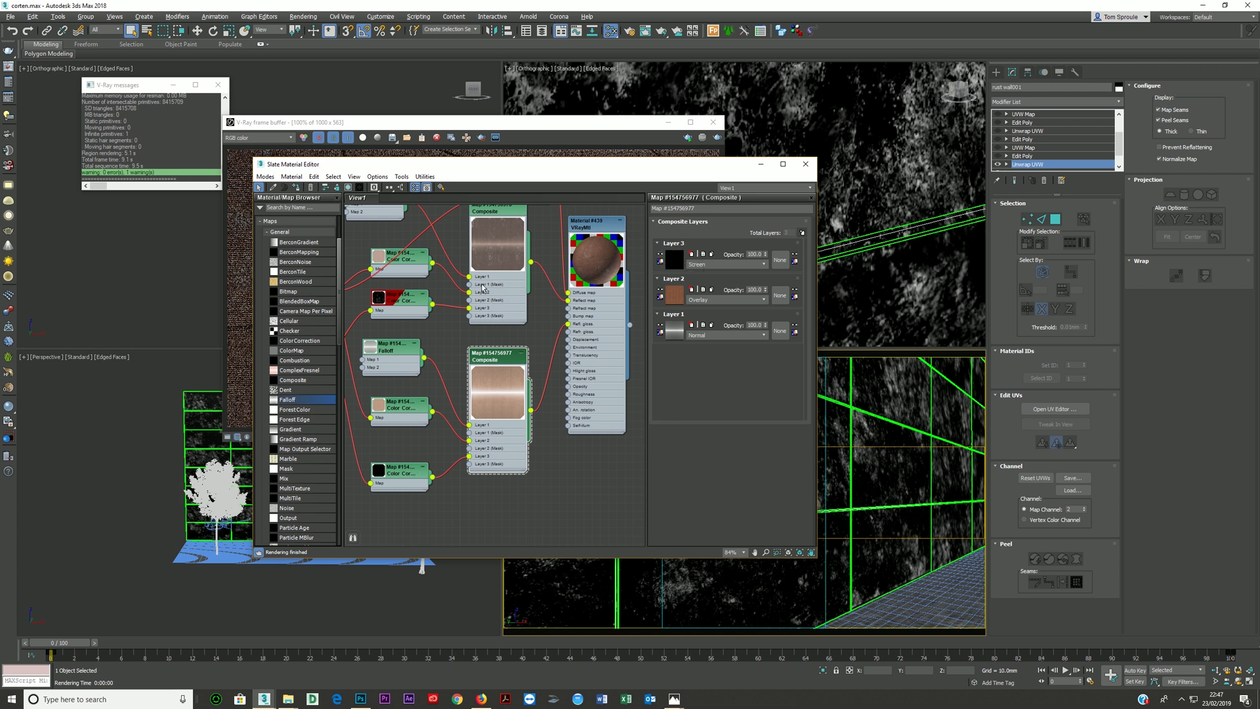
pyautogui.moveTo(484, 289); pyautogui.dragTo(520, 317, button='middle')
pyautogui.click(444, 330)
pyautogui.doubleClick(445, 330)
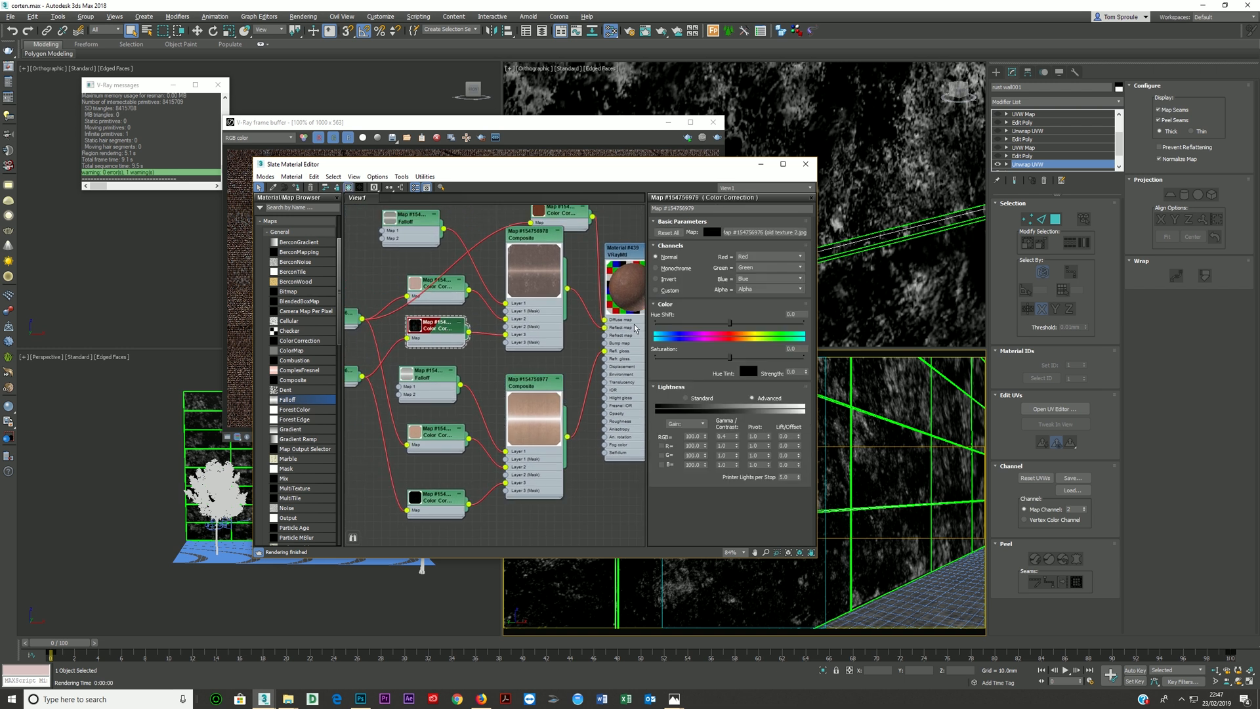
pyautogui.click(729, 437)
pyautogui.press('Return')
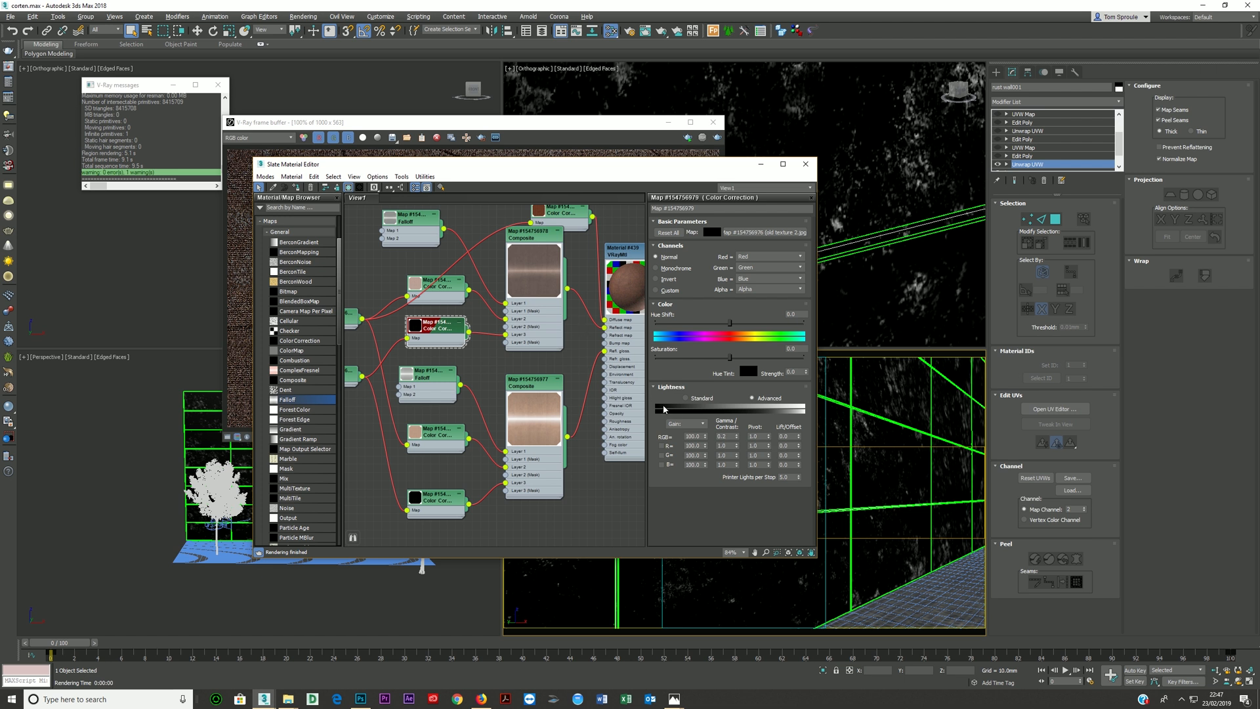
# - Re-render the camera view to check the darkened reflection layer, and close the frame buffer
pyautogui.moveTo(608, 339); pyautogui.dragTo(535, 328, button='middle')
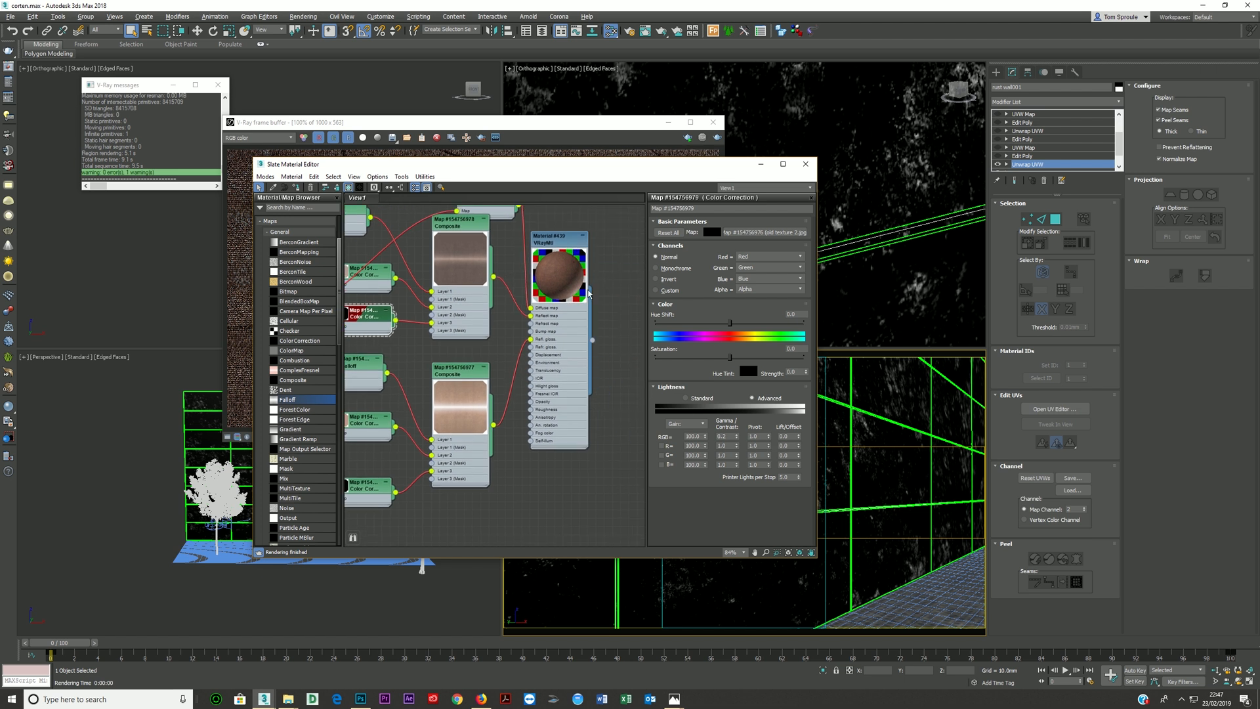
pyautogui.hotkey('shift', 'q')
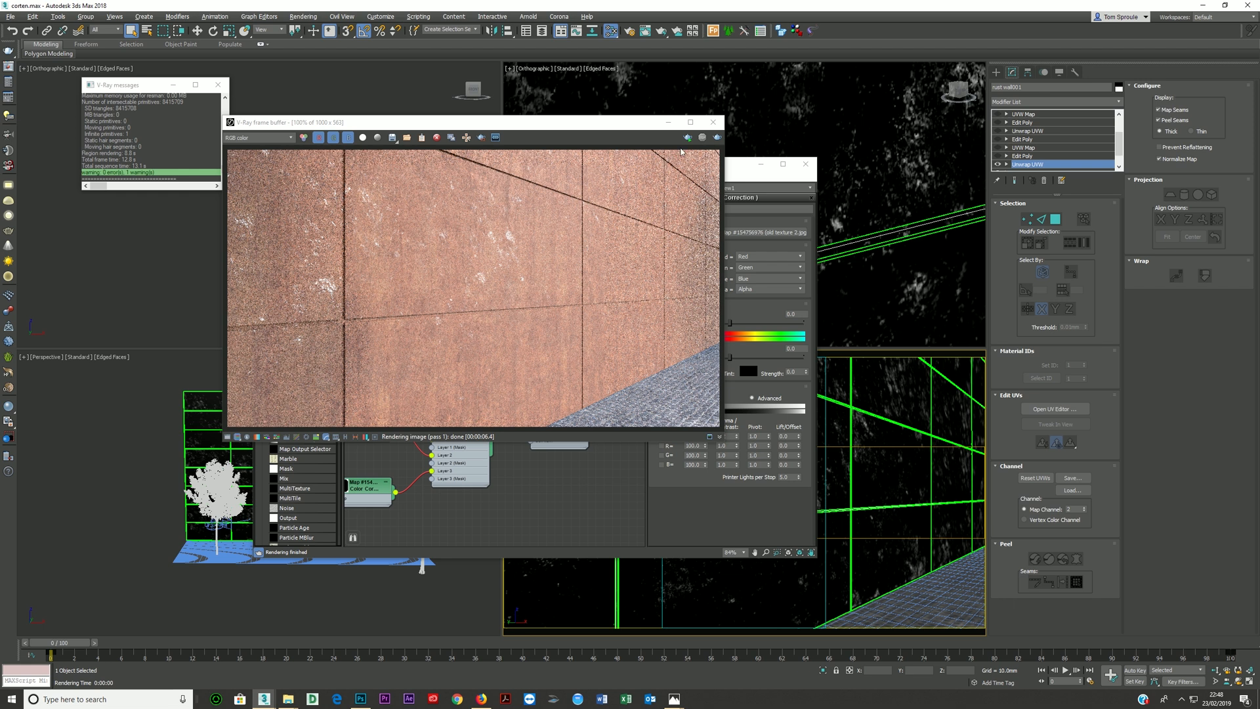
pyautogui.click(713, 122)
# - Check Layer 3's opacity in the reflection Composite and set Layer 3's opacity in the glossiness Composite to 40
pyautogui.click(455, 318)
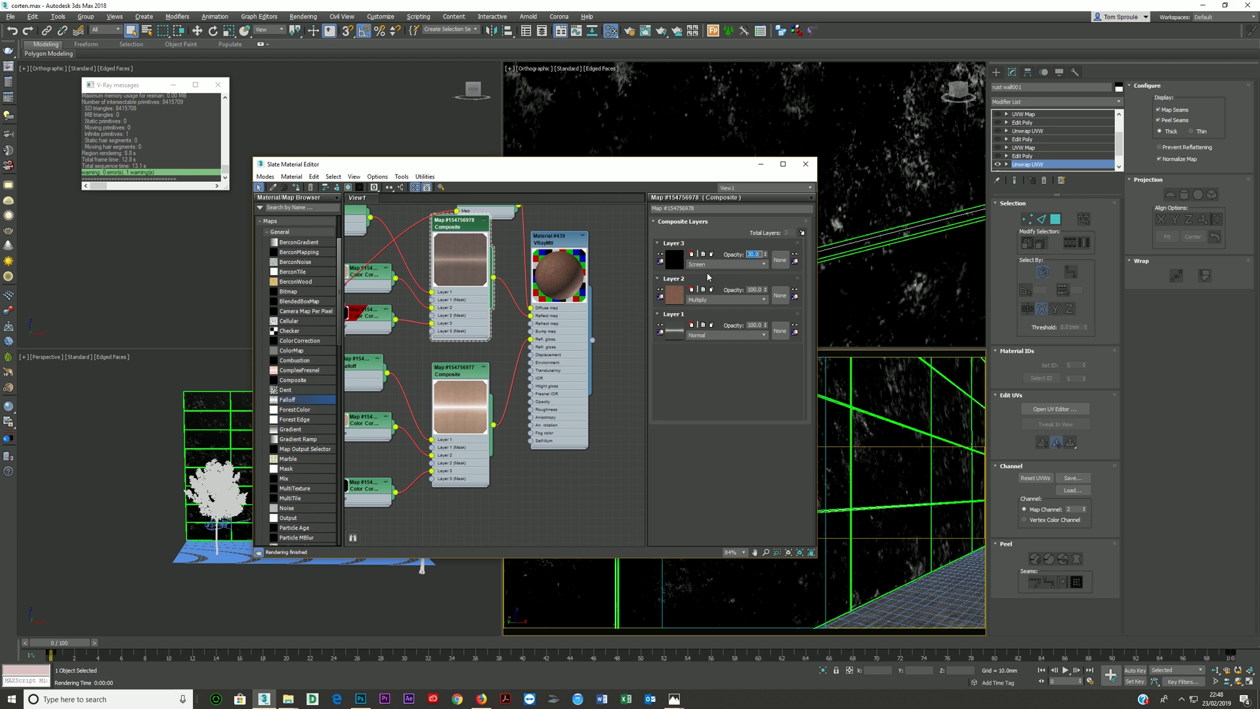
pyautogui.click(462, 463)
pyautogui.doubleClick(757, 254)
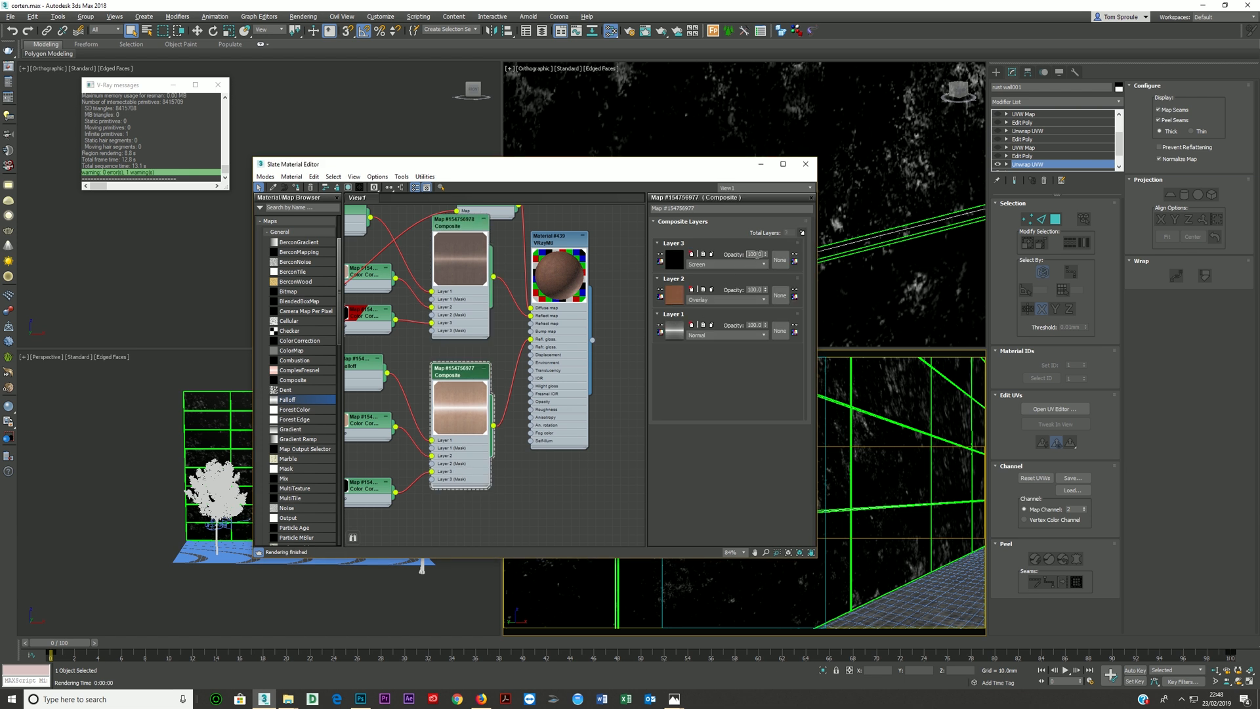
pyautogui.write('40')
pyautogui.press('Return')
# - Render the camera view, inspect the pale stains on the wall panels up close, then stop the render and close it
pyautogui.hotkey('shift', 'q')
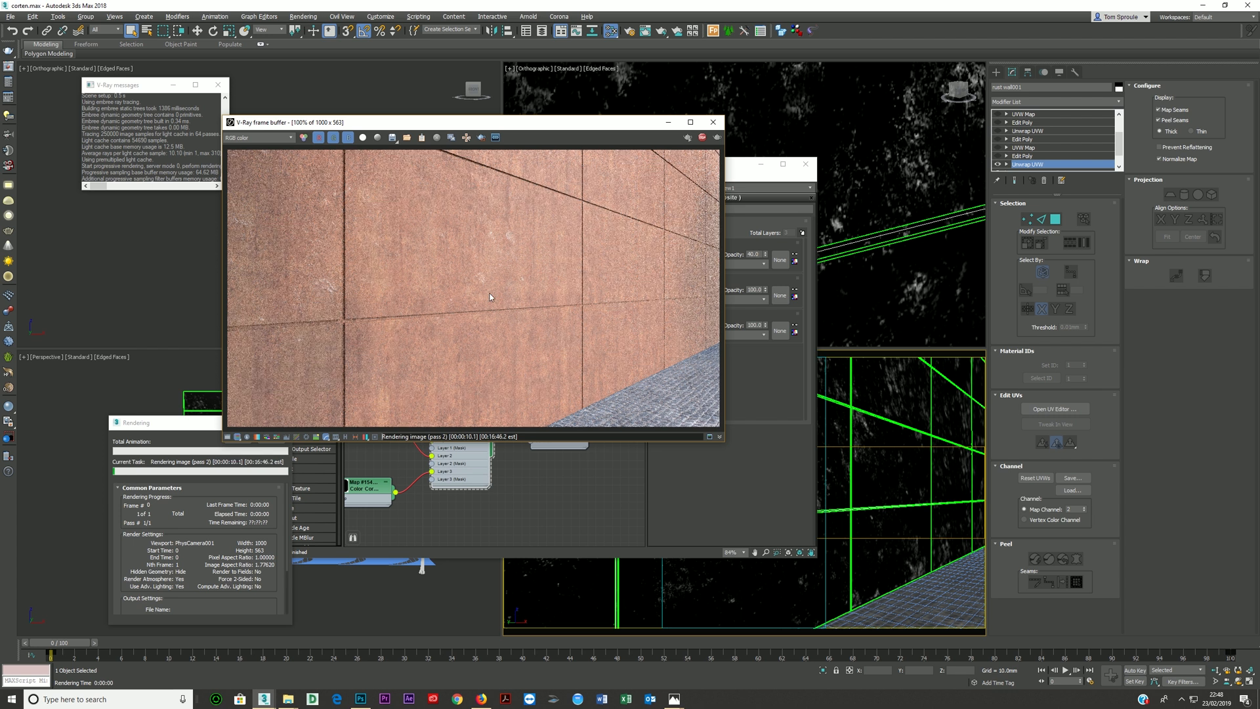
pyautogui.scroll(3, 333, 282)
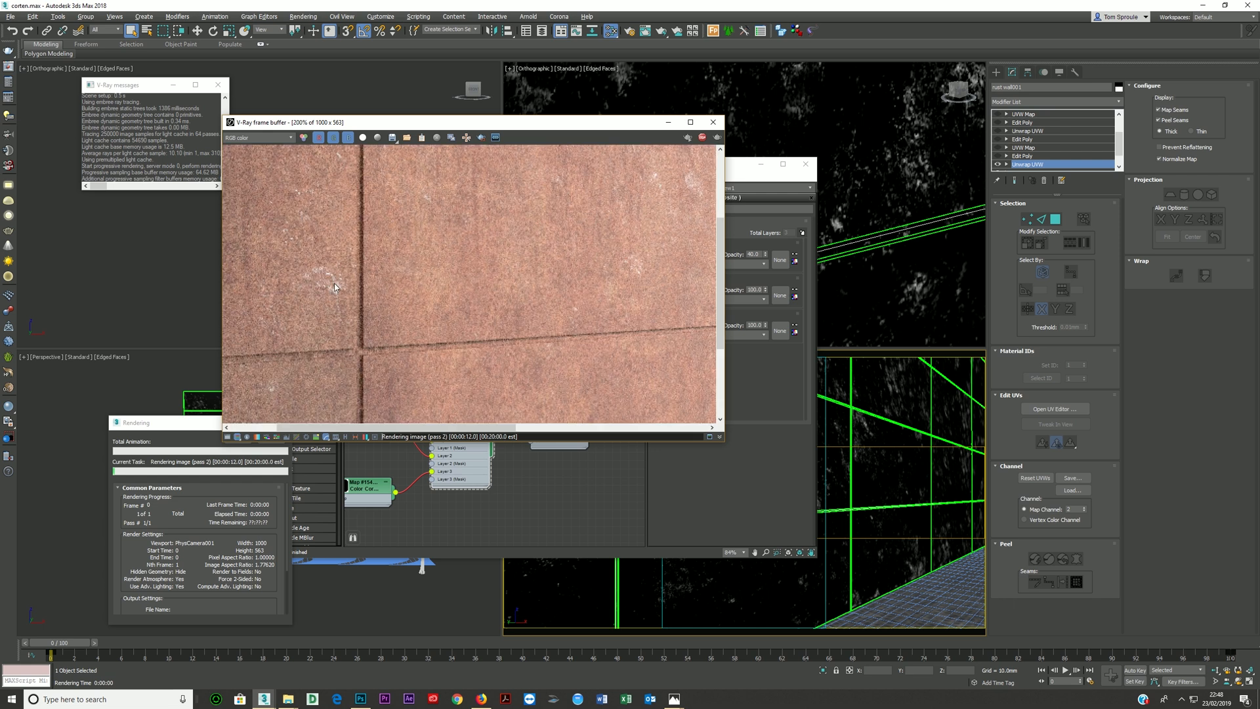
pyautogui.scroll(-3, 333, 282)
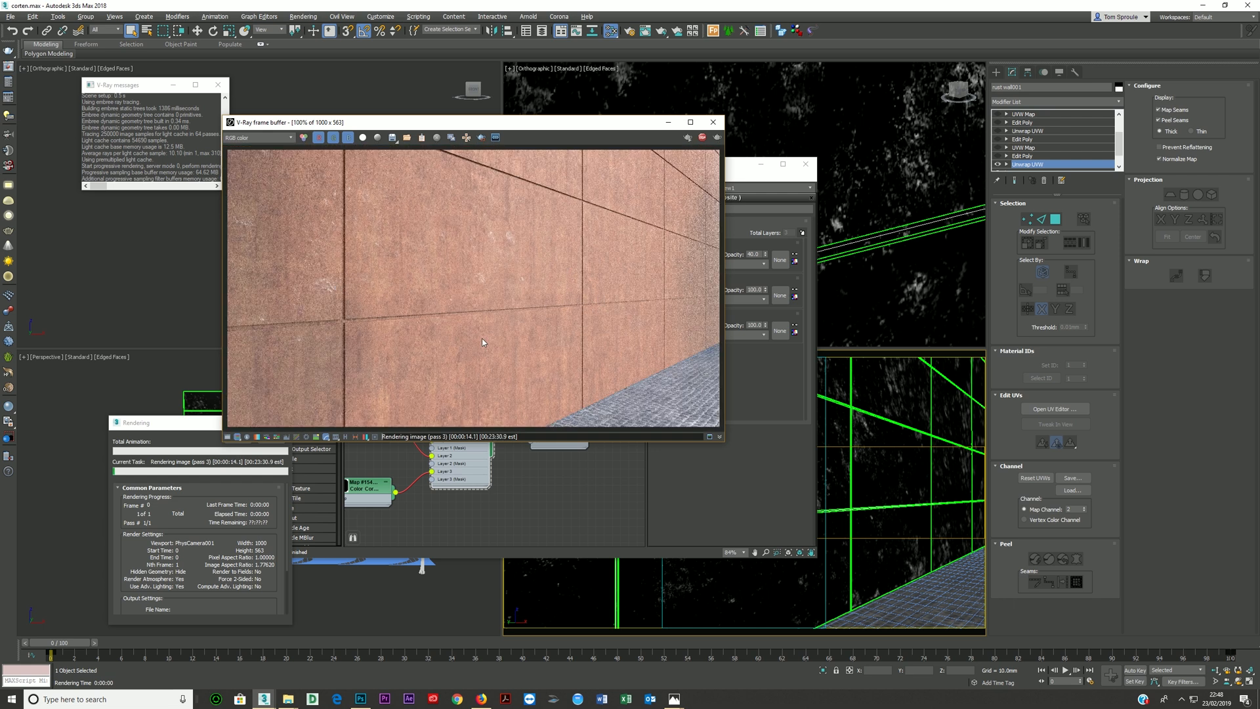
pyautogui.click(702, 137)
pyautogui.click(713, 122)
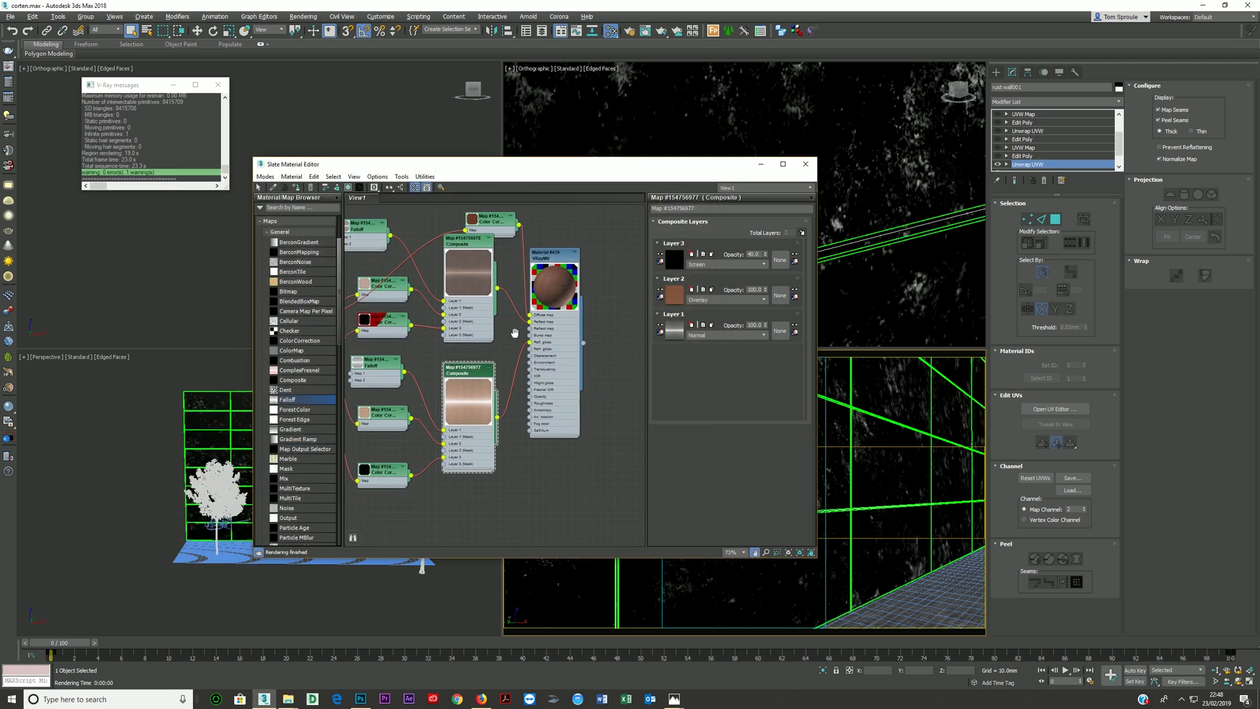
# - Move the VRayMtl node away from the Composites and lay out its child nodes automatically
pyautogui.scroll(-2, 514, 330)
pyautogui.moveTo(517, 347); pyautogui.dragTo(576, 344)
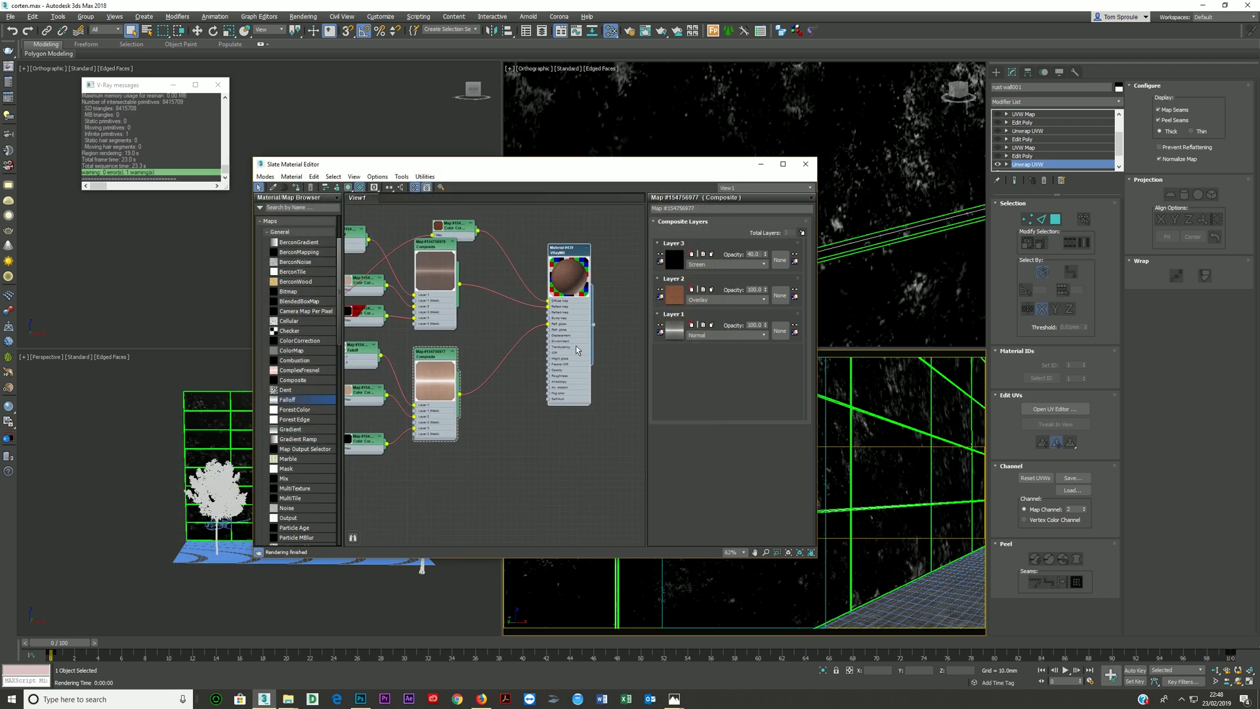
pyautogui.press('c')
pyautogui.scroll(-1, 538, 346)
pyautogui.moveTo(538, 347); pyautogui.dragTo(473, 299, button='middle')
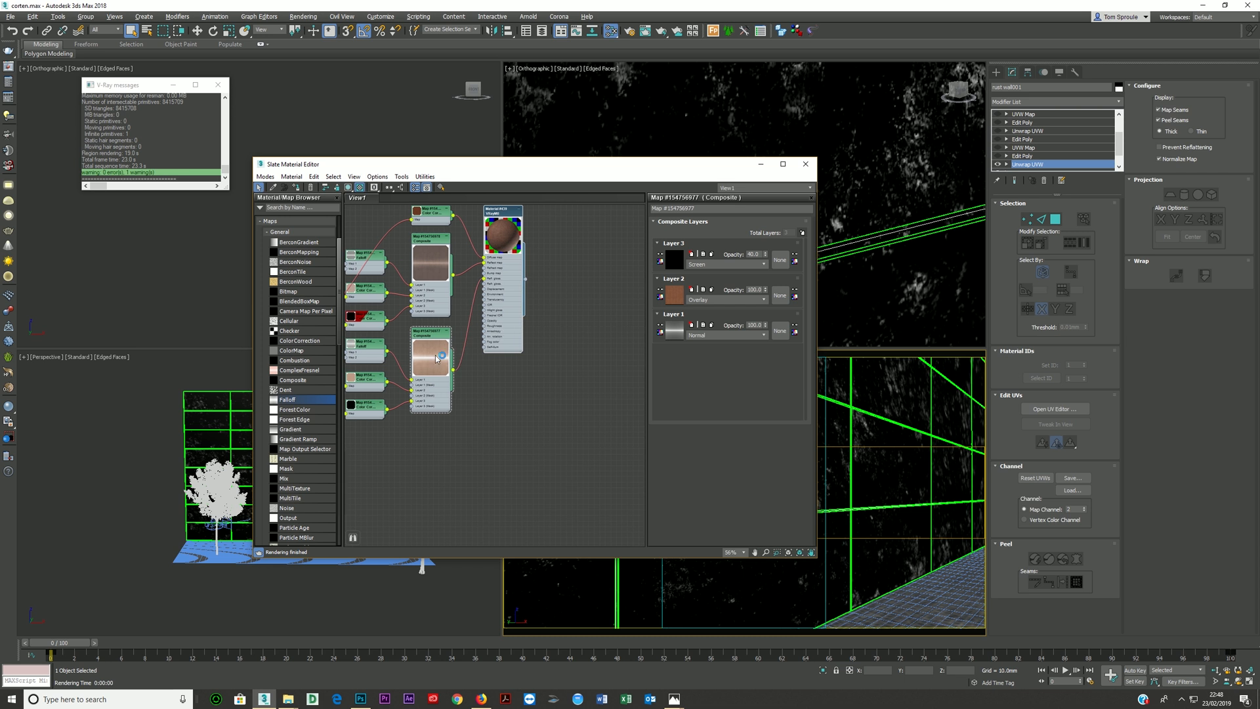
# - Collapse the previews of both Composite nodes and lay out the VRayMtl's child nodes again
pyautogui.doubleClick(425, 270)
pyautogui.moveTo(439, 264); pyautogui.dragTo(439, 287)
pyautogui.click(515, 307)
pyautogui.press('c')
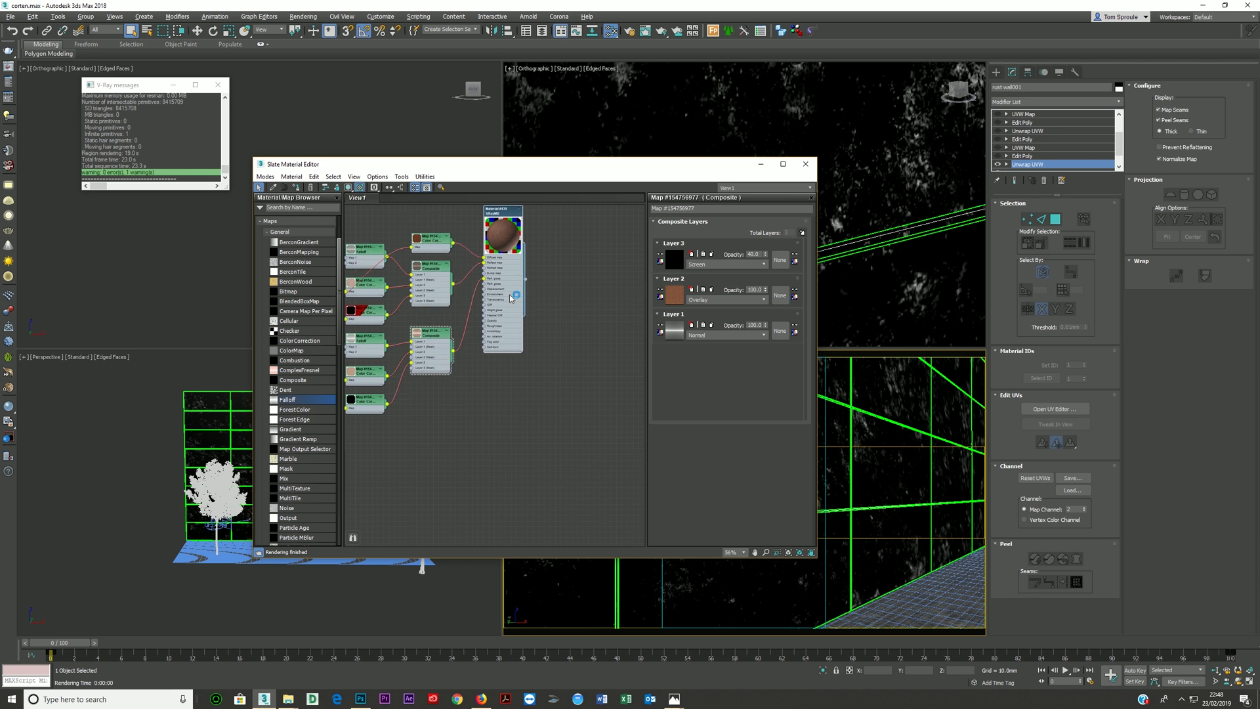
# - Duplicate the VRayMtl node below the original and open the copy's parameters
pyautogui.scroll(-1, 490, 297)
pyautogui.moveTo(489, 295); pyautogui.dragTo(543, 288, button='middle')
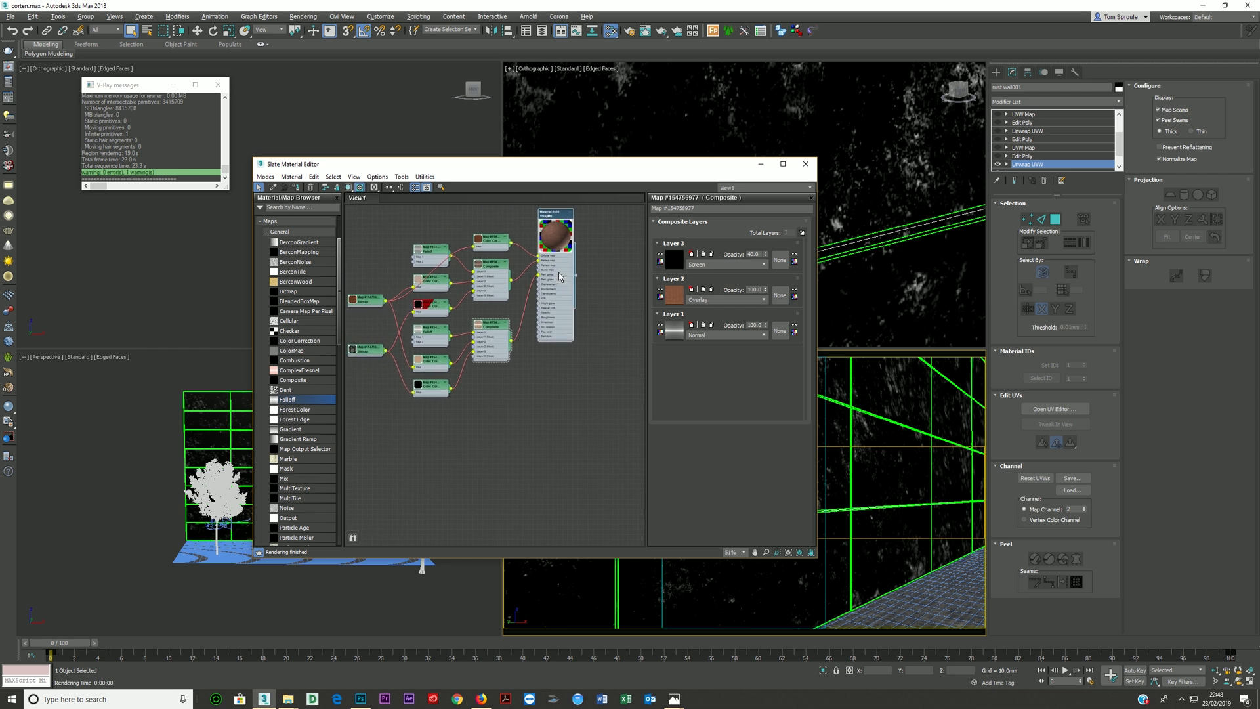
pyautogui.keyDown('shift'); pyautogui.moveTo(559, 275); pyautogui.dragTo(557, 413); pyautogui.keyUp('shift')
pyautogui.doubleClick(553, 412)
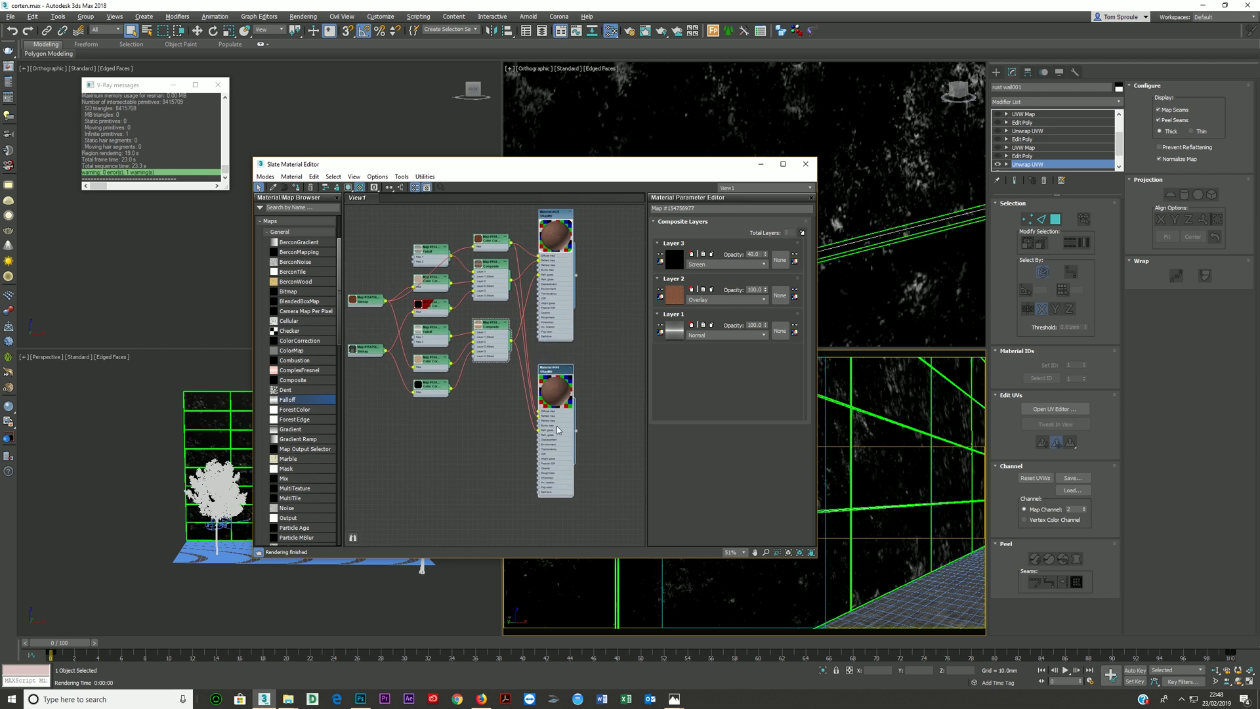
pyautogui.scroll(5, 549, 411)
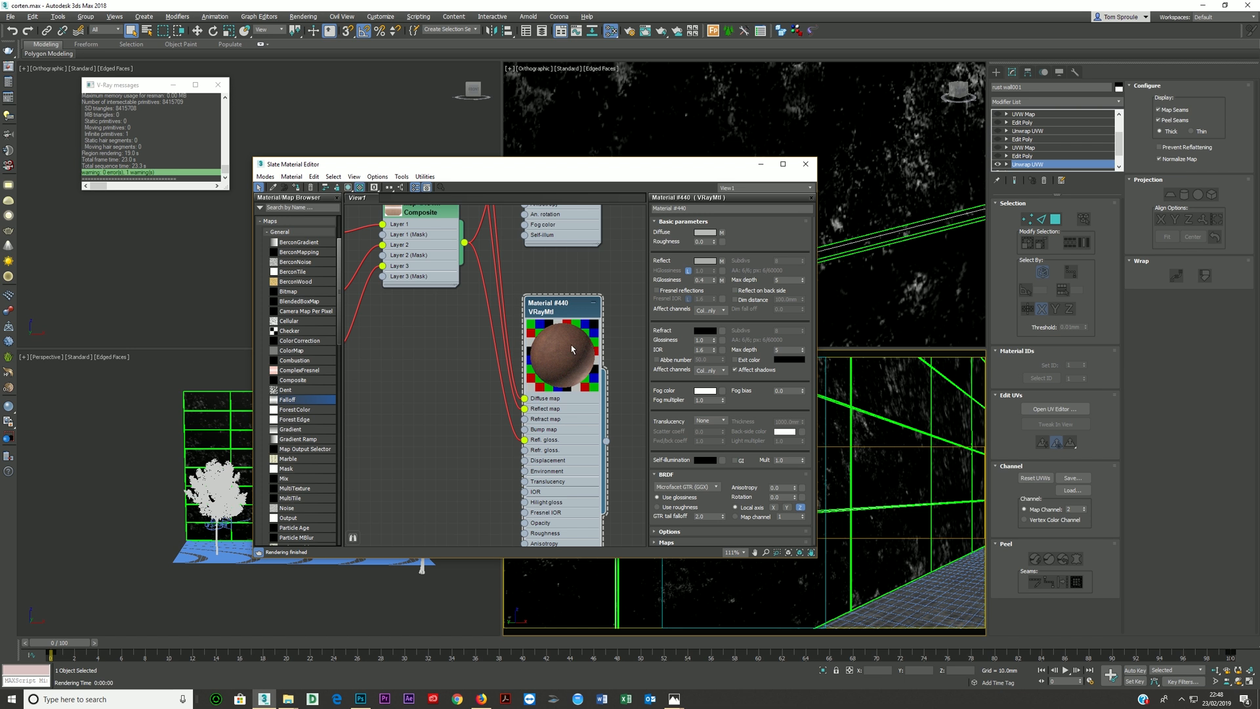
pyautogui.scroll(-1, 557, 374)
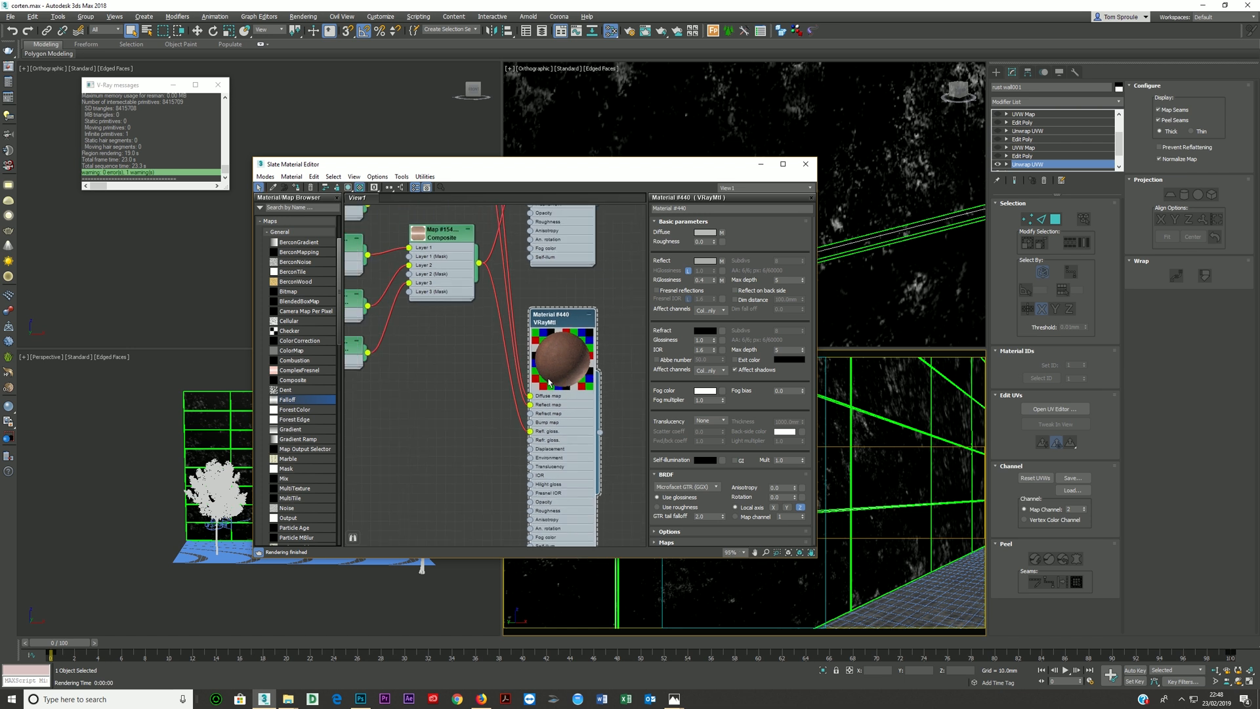
pyautogui.scroll(-1, 549, 382)
pyautogui.moveTo(549, 382); pyautogui.dragTo(562, 454, button='middle')
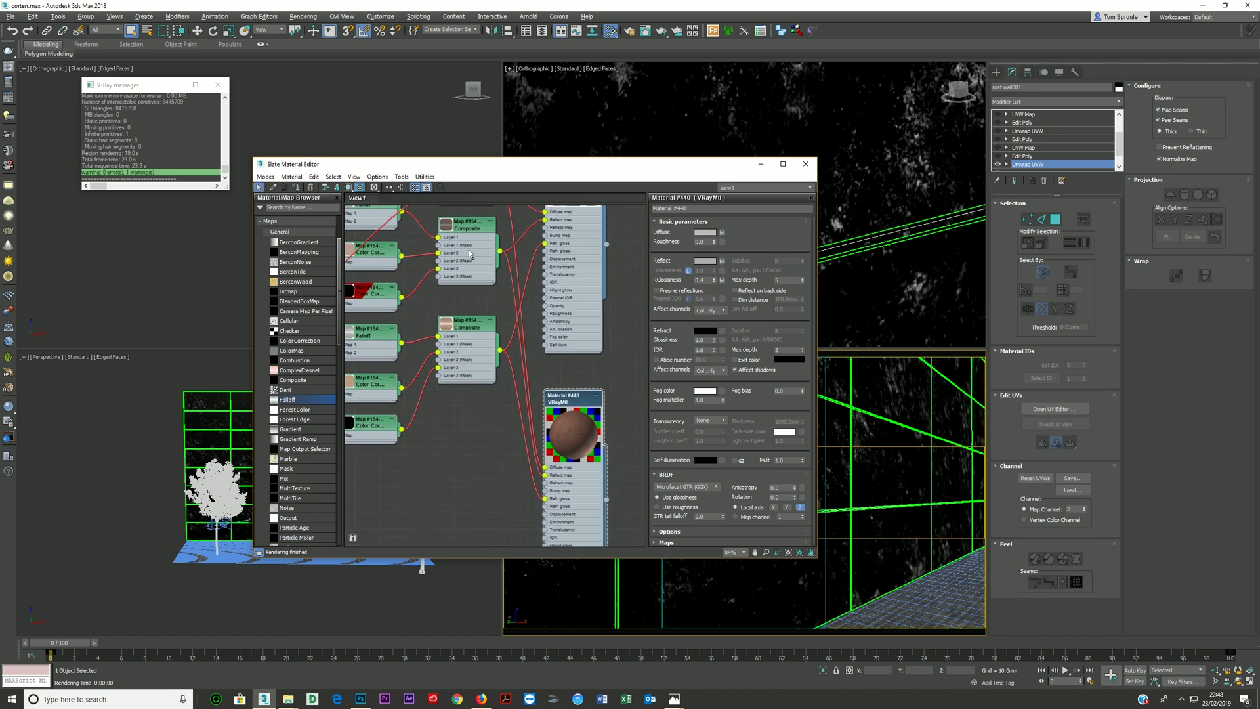
# - Duplicate the reflection and glossiness Composites so that the copies feed the duplicated VRayMtl's Reflect map and Refl. gloss inputs
pyautogui.moveTo(468, 256)
pyautogui.keyDown('shift'); pyautogui.mouseDown()
pyautogui.moveTo(492, 474)
pyautogui.moveTo(545, 476)
pyautogui.mouseUp(); pyautogui.keyUp('shift')
pyautogui.keyDown('shift'); pyautogui.moveTo(464, 344); pyautogui.dragTo(447, 542); pyautogui.keyUp('shift')
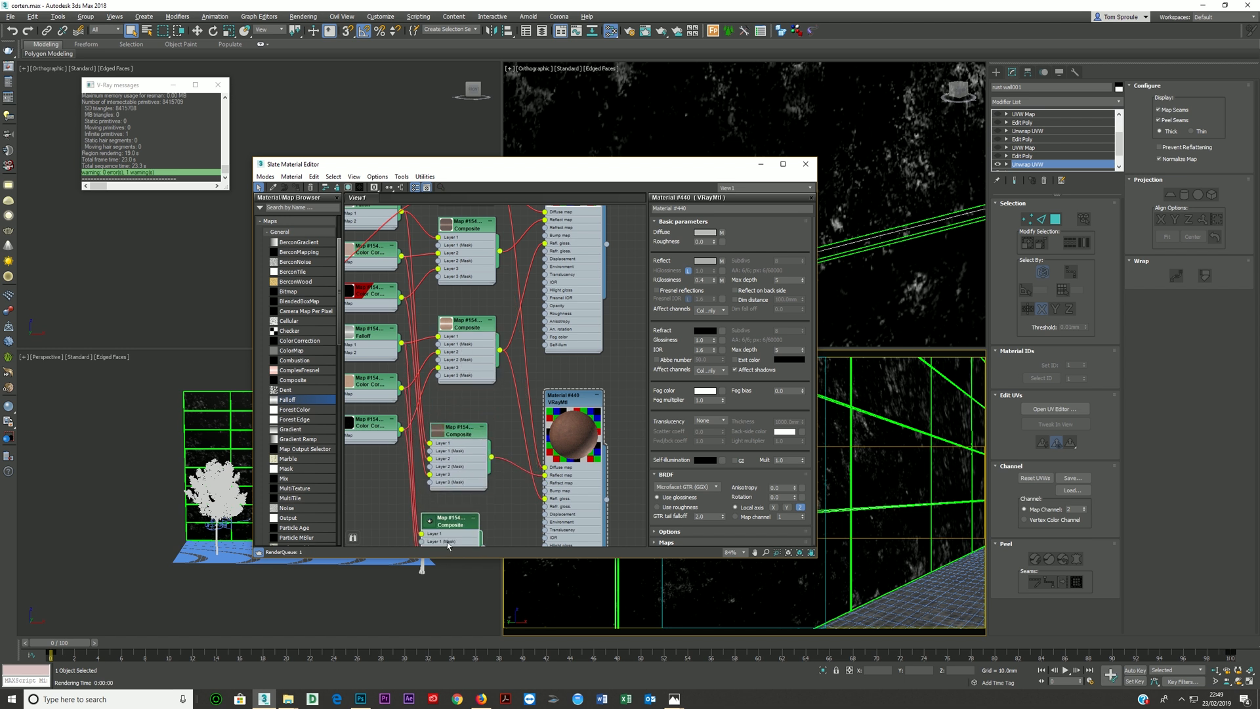
pyautogui.moveTo(462, 506); pyautogui.dragTo(471, 384, button='middle')
pyautogui.moveTo(492, 426); pyautogui.dragTo(554, 377)
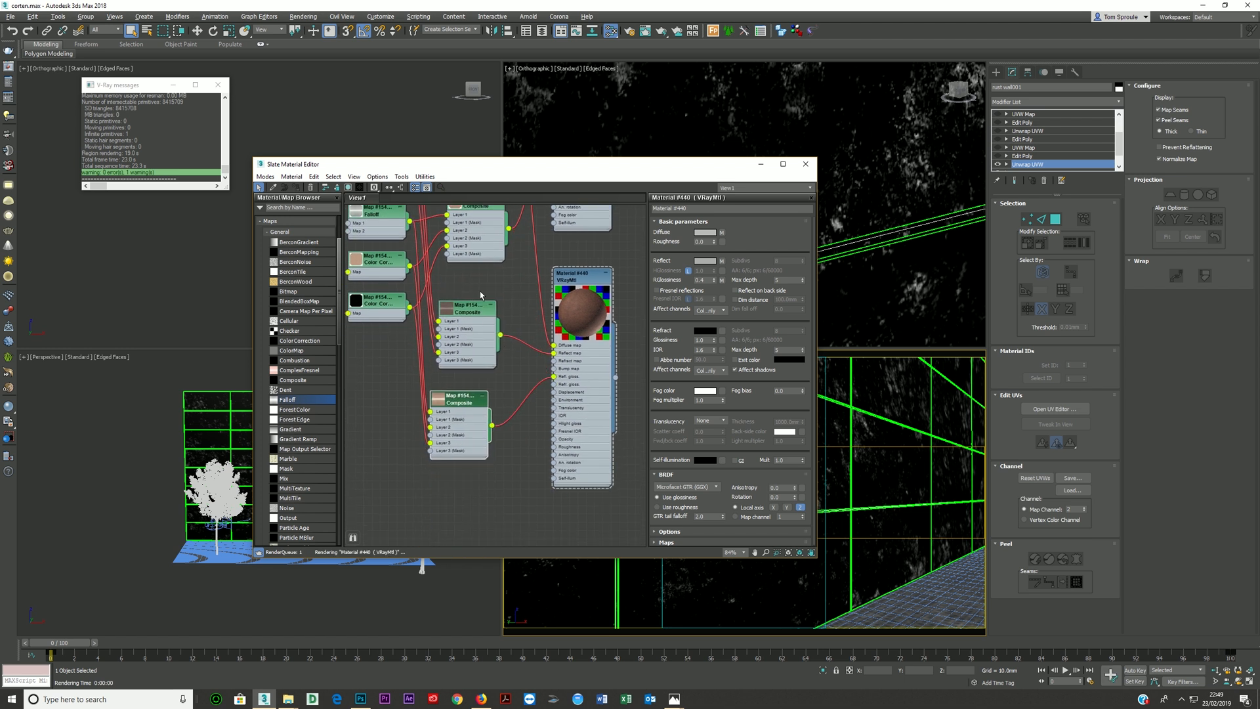
# - Duplicate the two Falloff maps and connect one copy to Layer 1 of each duplicated Composite
pyautogui.scroll(-2, 537, 385)
pyautogui.scroll(-2, 536, 385)
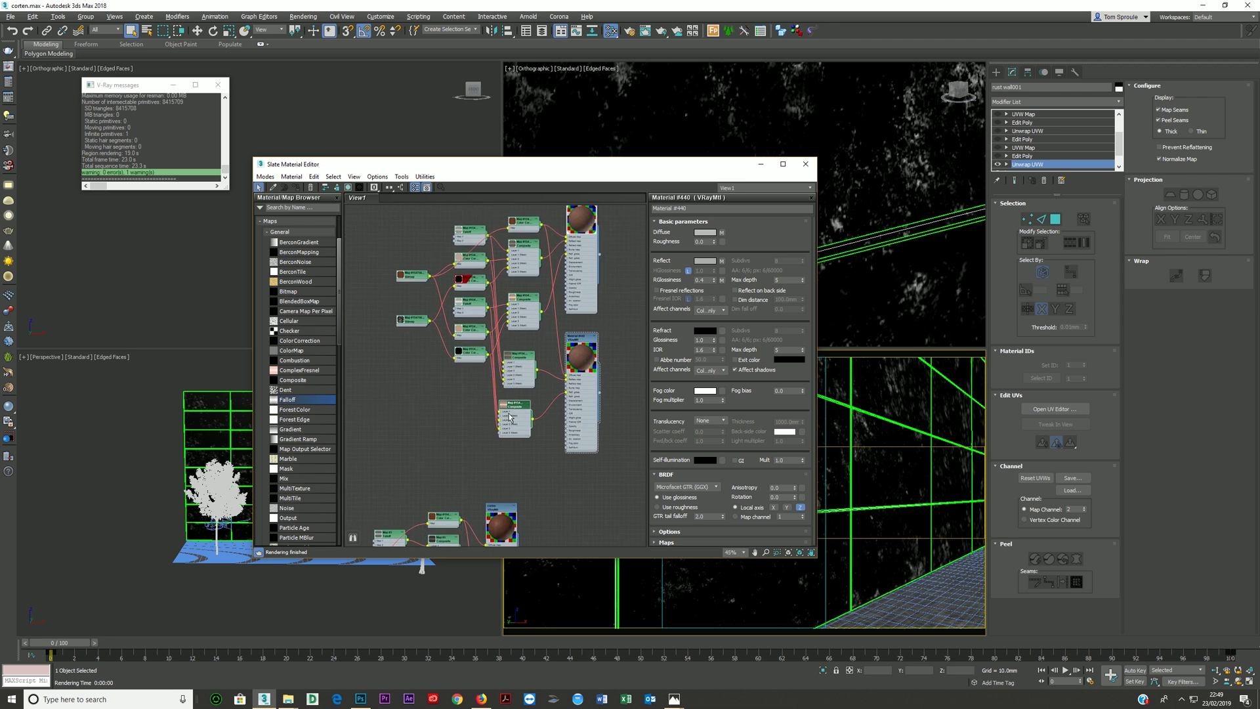
pyautogui.moveTo(510, 415); pyautogui.dragTo(522, 409)
pyautogui.moveTo(472, 230); pyautogui.dragTo(503, 362)
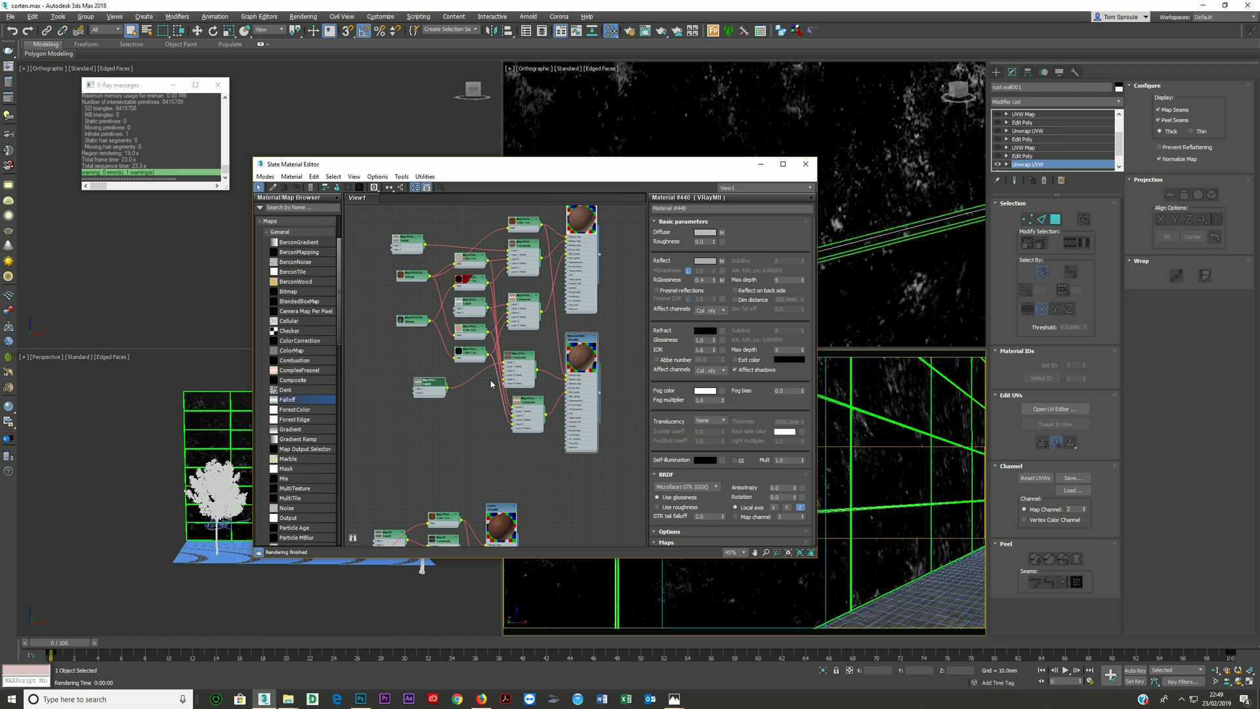
pyautogui.keyDown('shift'); pyautogui.moveTo(438, 385); pyautogui.dragTo(513, 406); pyautogui.keyUp('shift')
pyautogui.scroll(1, 456, 394)
pyautogui.moveTo(456, 393); pyautogui.dragTo(368, 376, button='middle')
pyautogui.scroll(2, 384, 380)
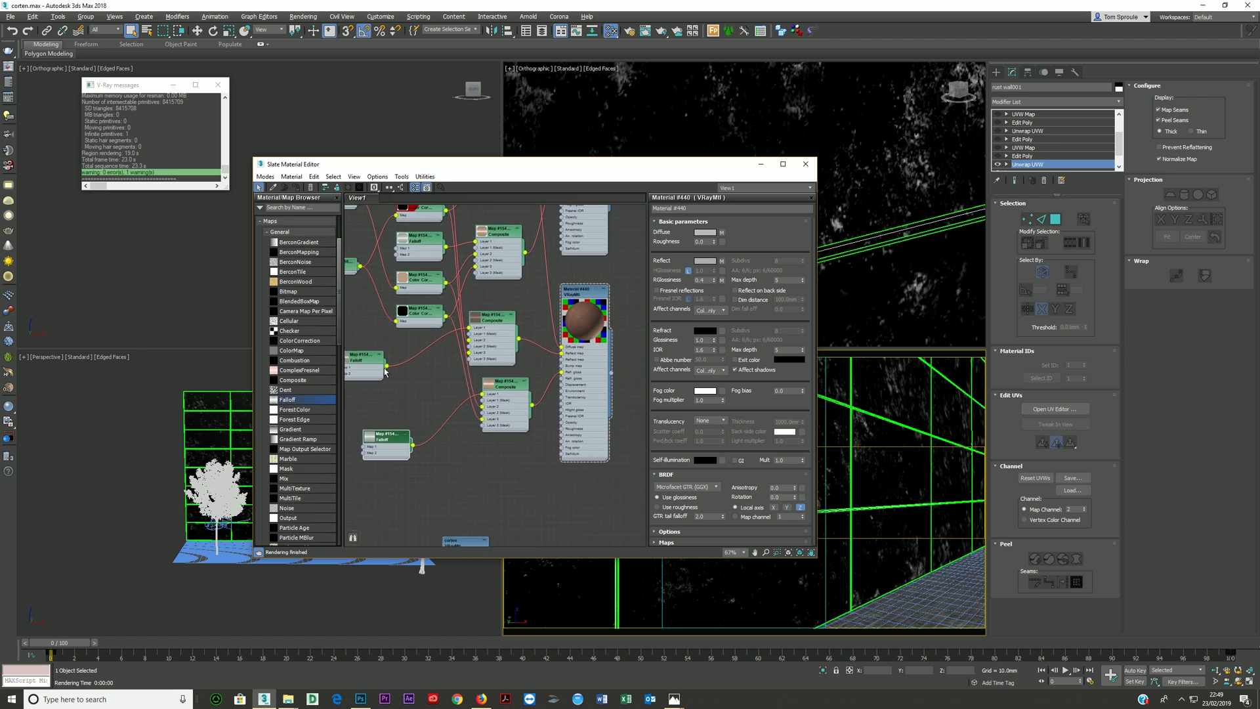
# - Raise the lower points of the output color map curve in the Falloff feeding the duplicated reflection Composite
pyautogui.click(382, 375)
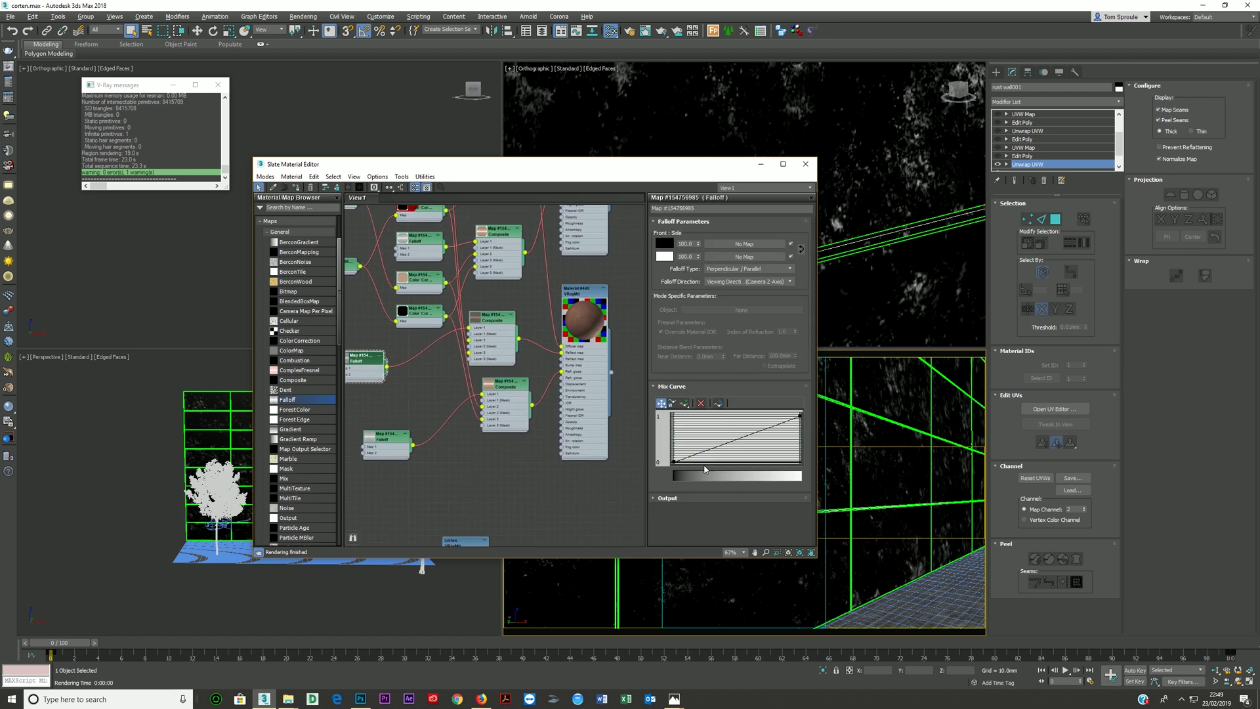
pyautogui.click(679, 389)
pyautogui.click(678, 398)
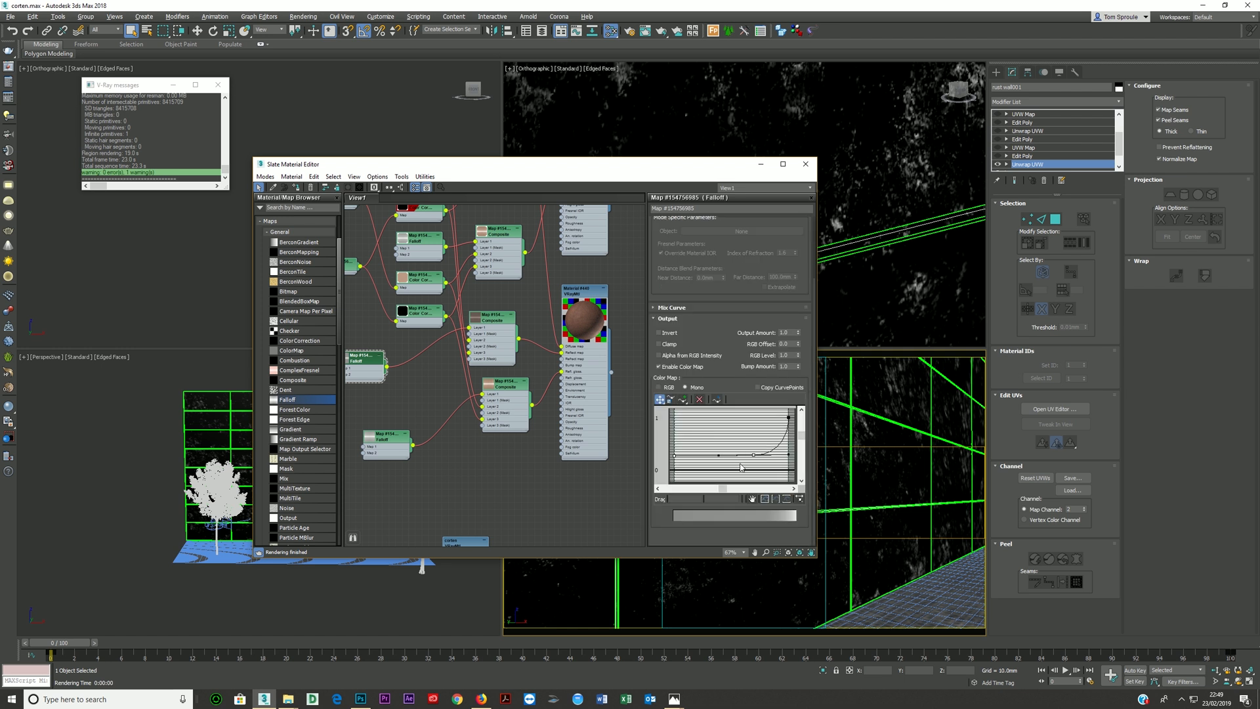
pyautogui.moveTo(753, 455); pyautogui.dragTo(753, 431)
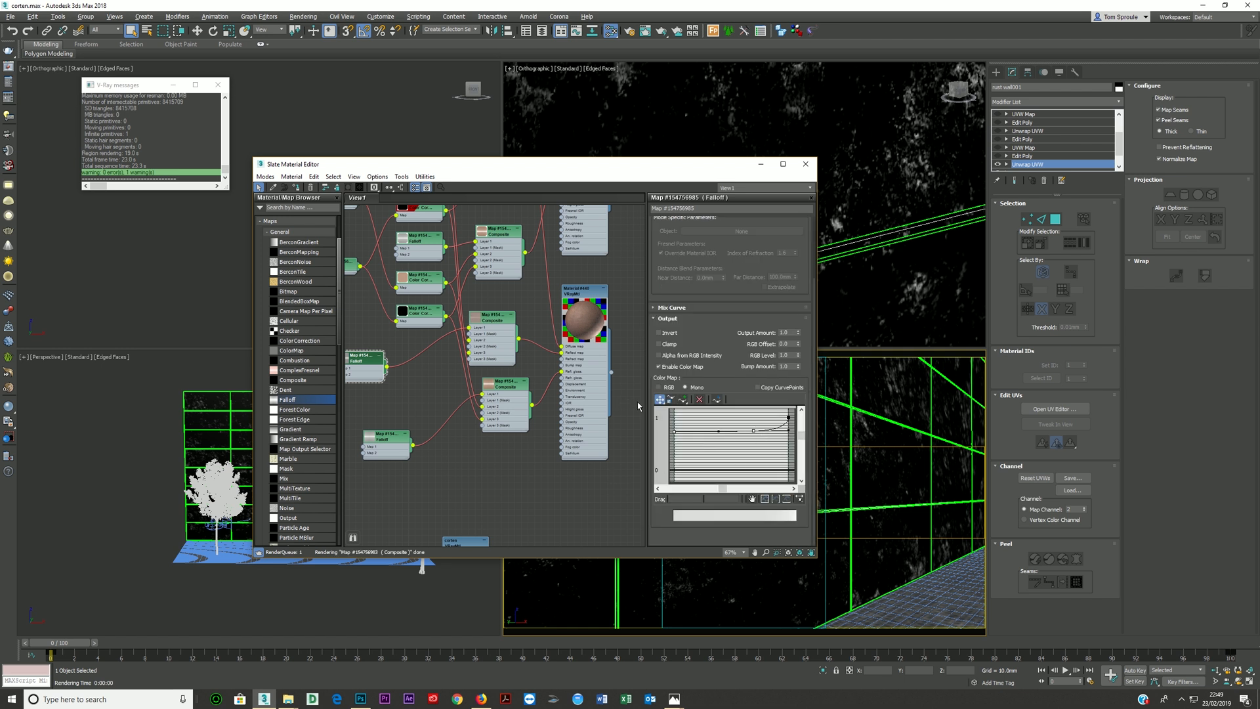
# - Raise the lower points of the mix curve in the Falloff feeding the duplicated glossiness Composite
pyautogui.click(391, 453)
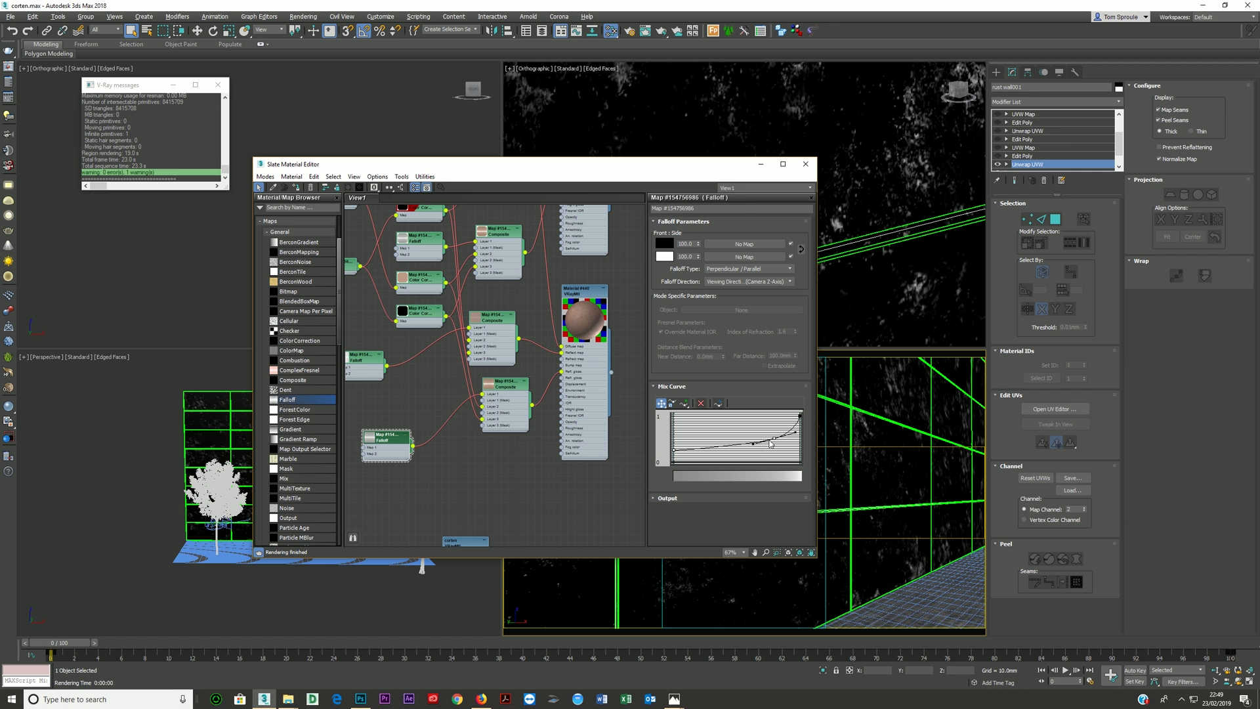
pyautogui.moveTo(773, 442); pyautogui.dragTo(773, 431)
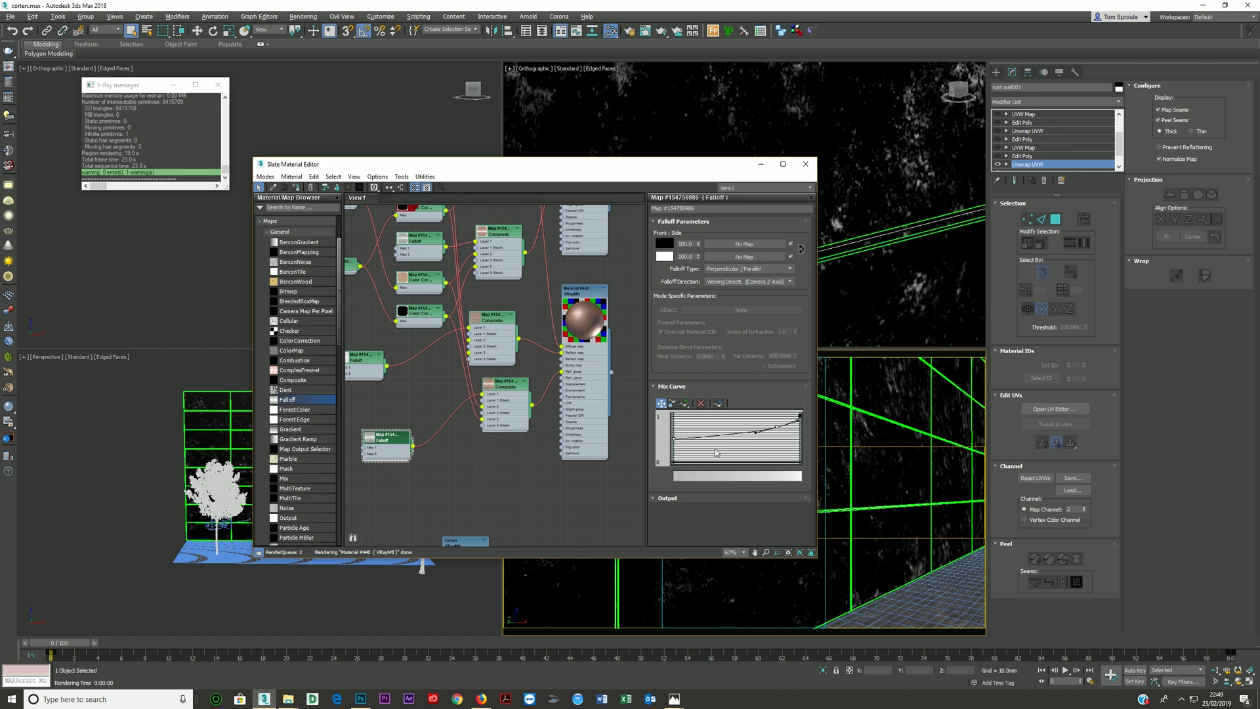
# - Create a VRayBlendMtl with the original VRayMtl as Base and the duplicate as Coat 1, and enlarge its preview
pyautogui.scroll(-2, 581, 341)
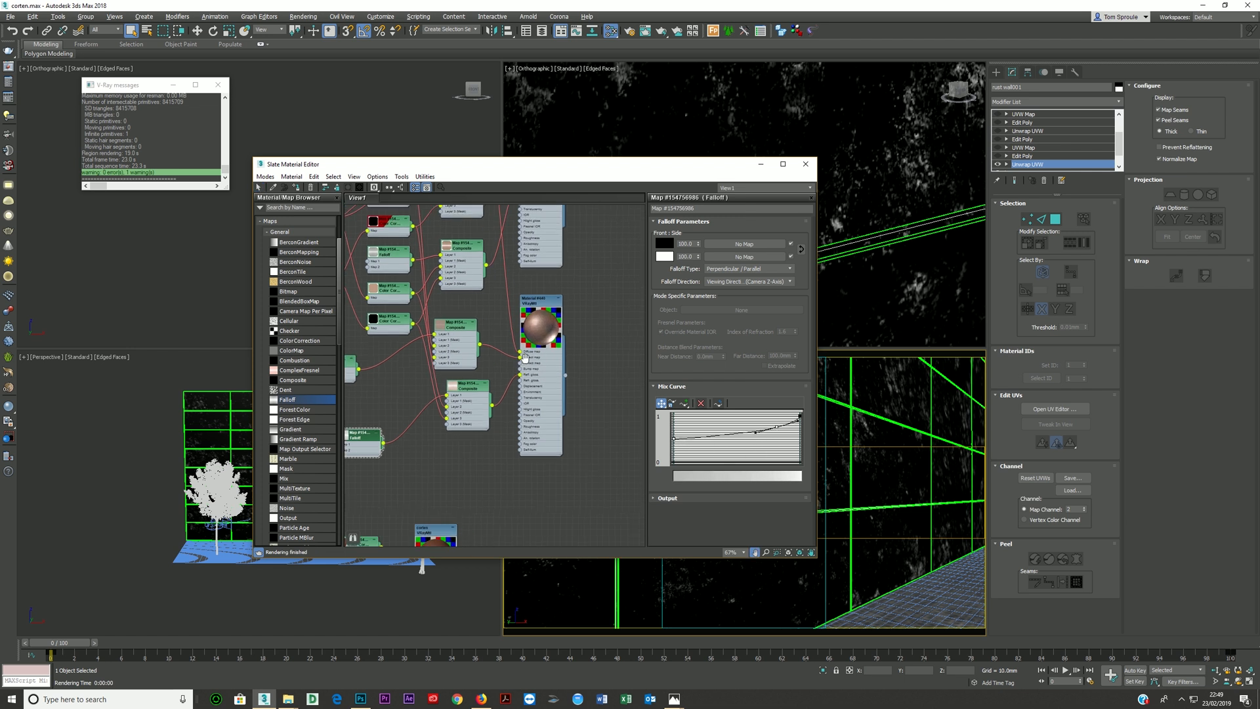
pyautogui.moveTo(530, 346); pyautogui.dragTo(516, 429, button='middle')
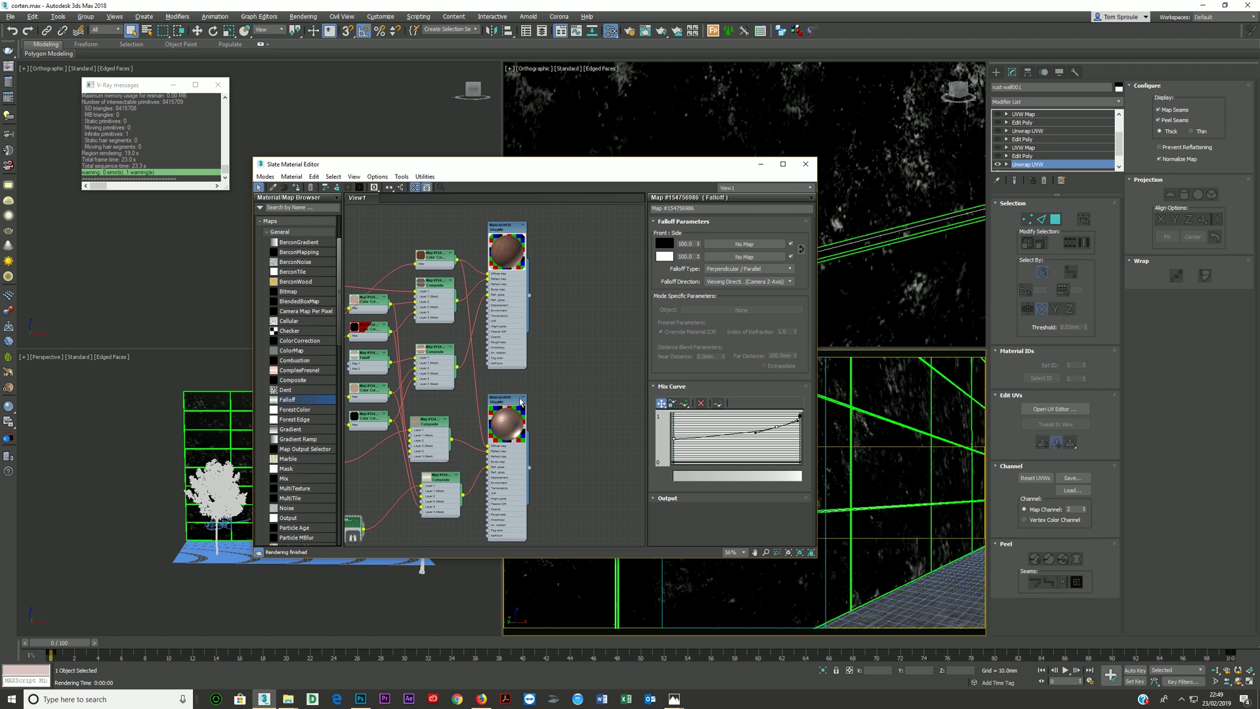
pyautogui.doubleClick(513, 469)
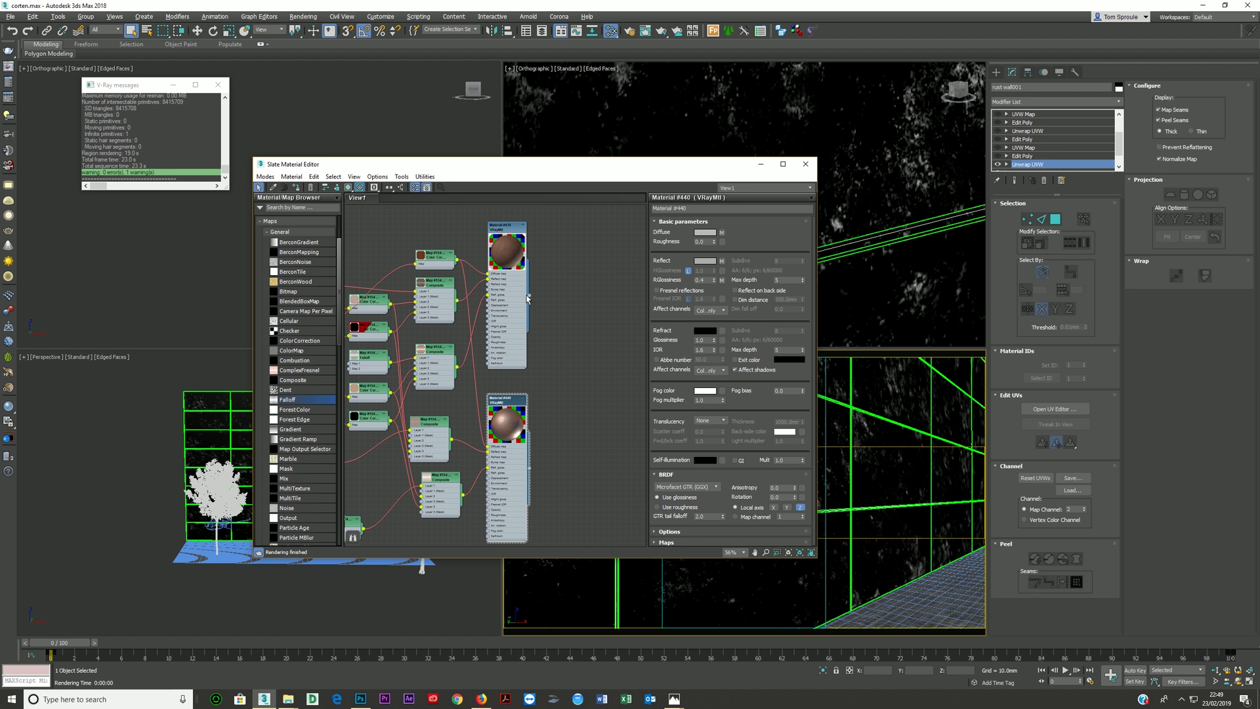
pyautogui.moveTo(529, 296); pyautogui.dragTo(574, 336)
pyautogui.moveTo(603, 341)
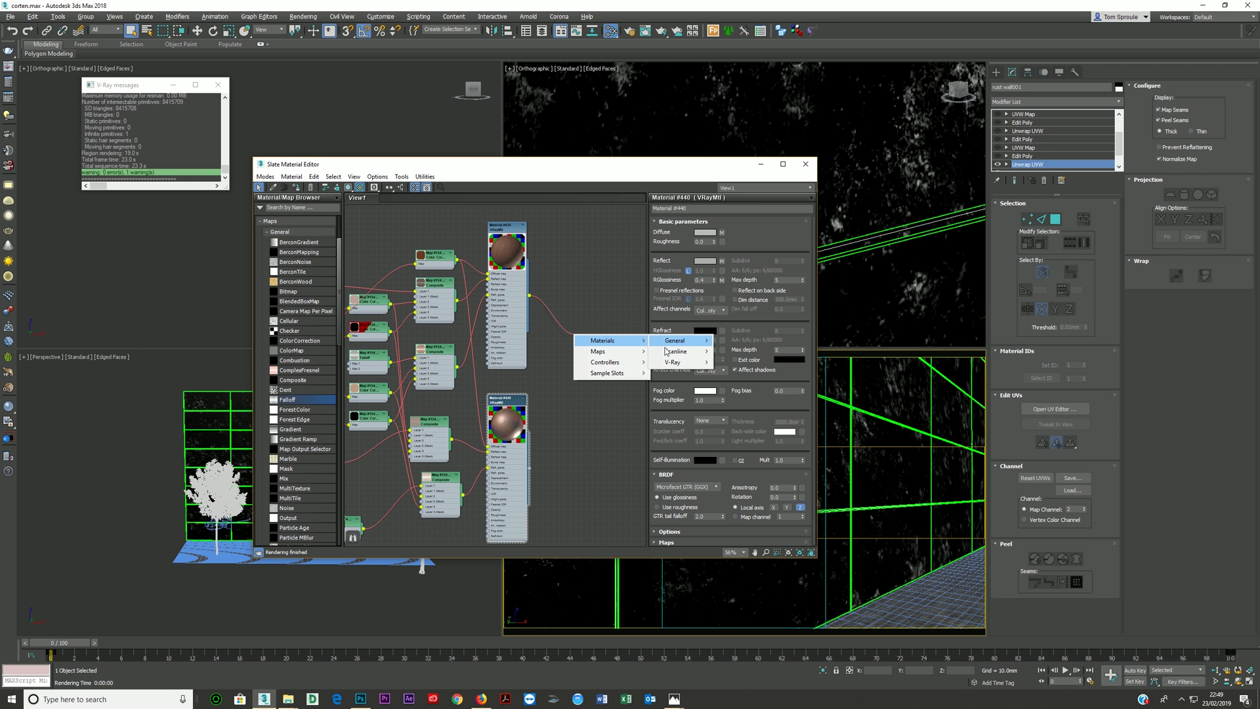
pyautogui.moveTo(671, 365)
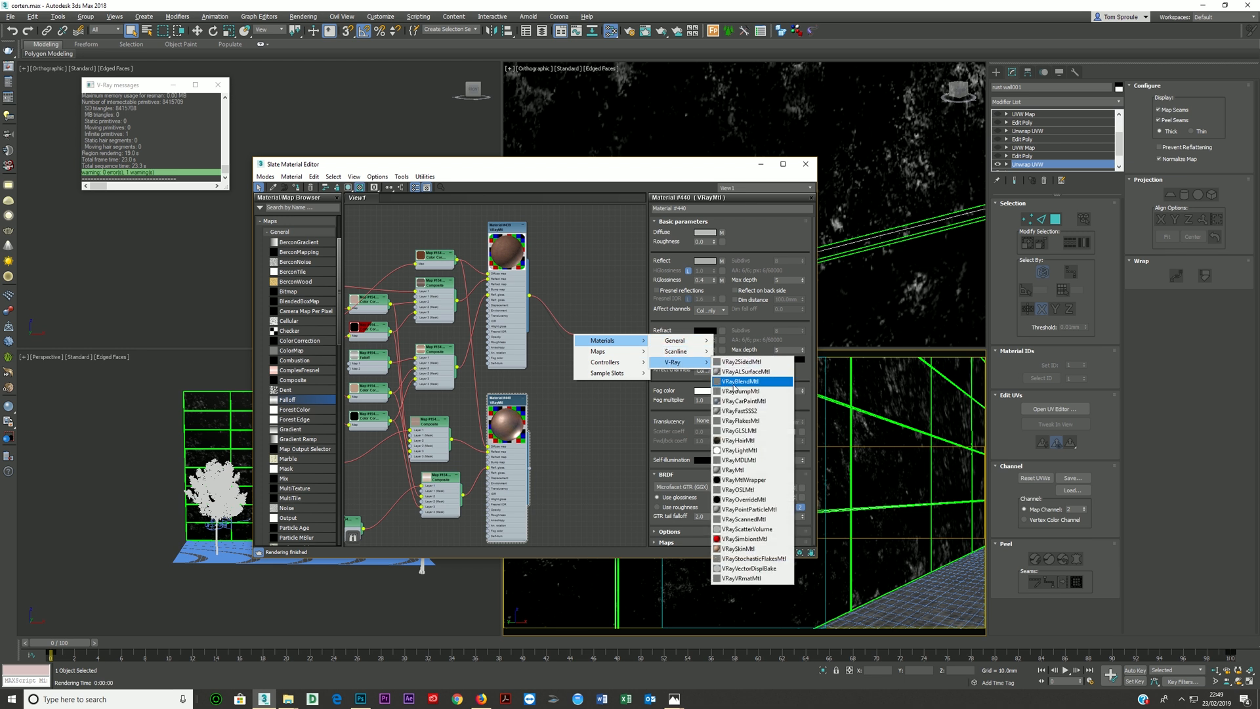
pyautogui.click(740, 380)
pyautogui.click(590, 349)
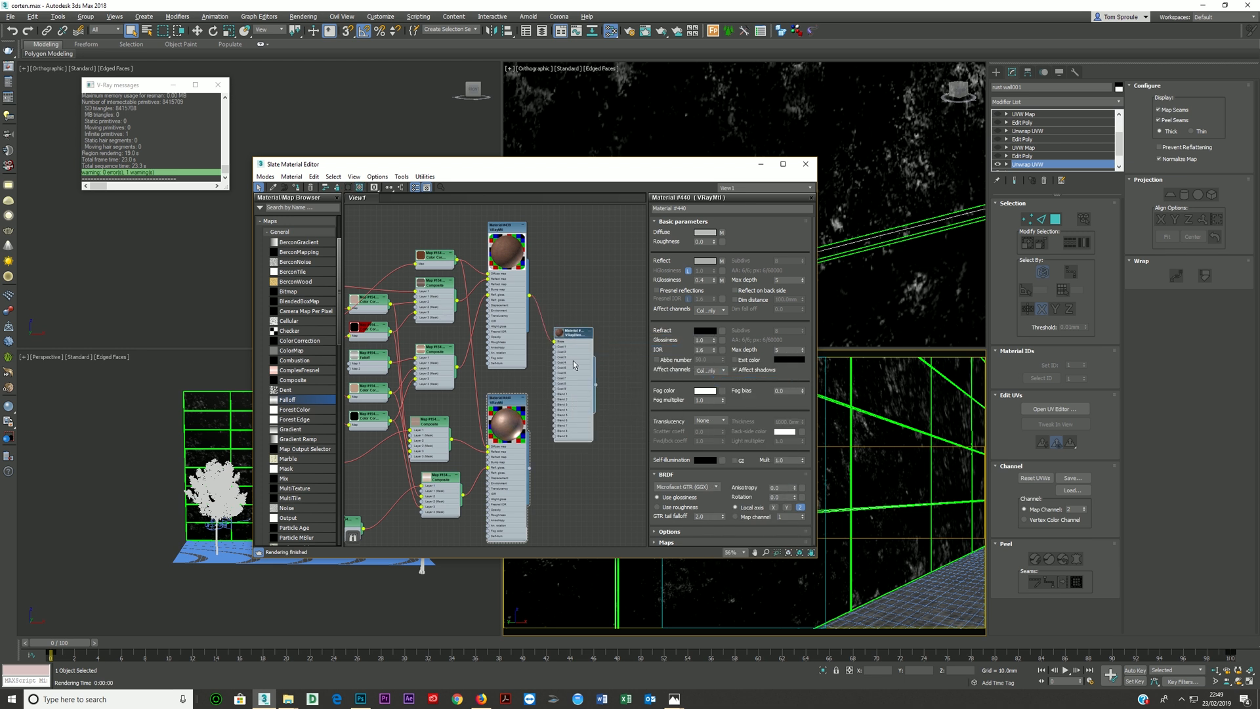
pyautogui.moveTo(530, 470); pyautogui.dragTo(572, 319)
pyautogui.doubleClick(572, 317)
pyautogui.moveTo(594, 403); pyautogui.dragTo(616, 387)
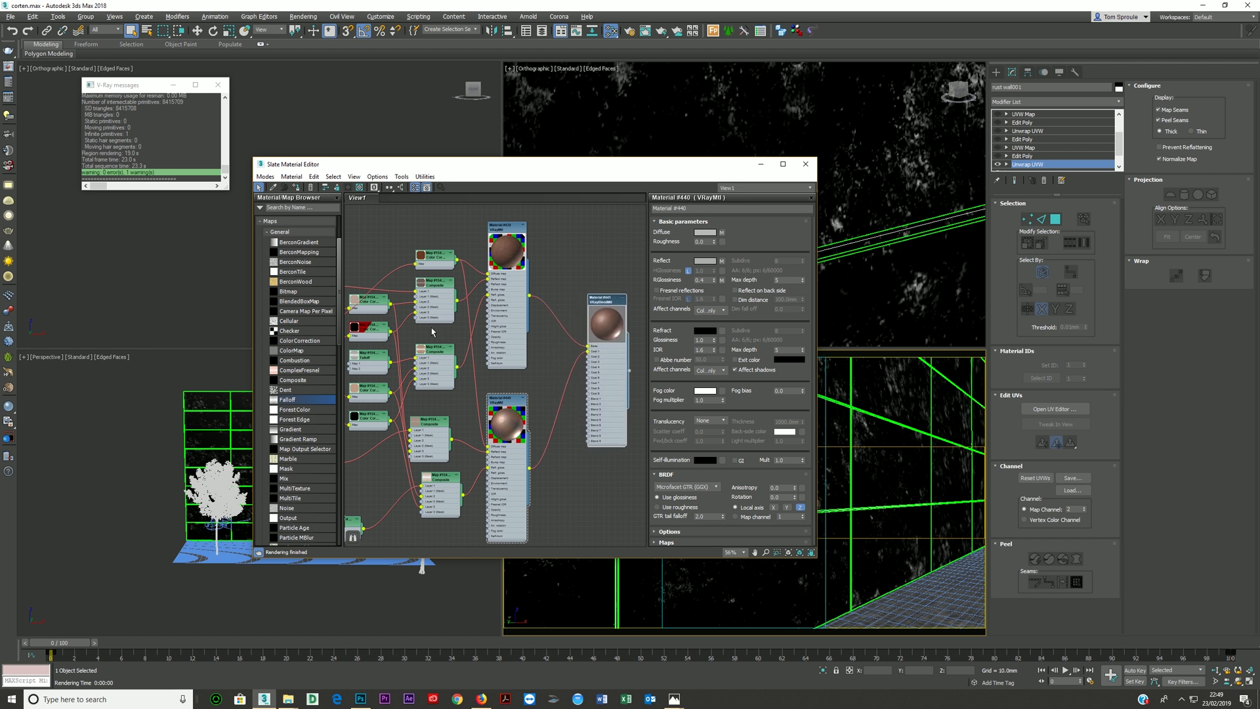
# - Bring the "old texture" image from the maps folder in as a bitmap and connect it to the VRayBlendMtl's Blend 1
pyautogui.click(288, 698)
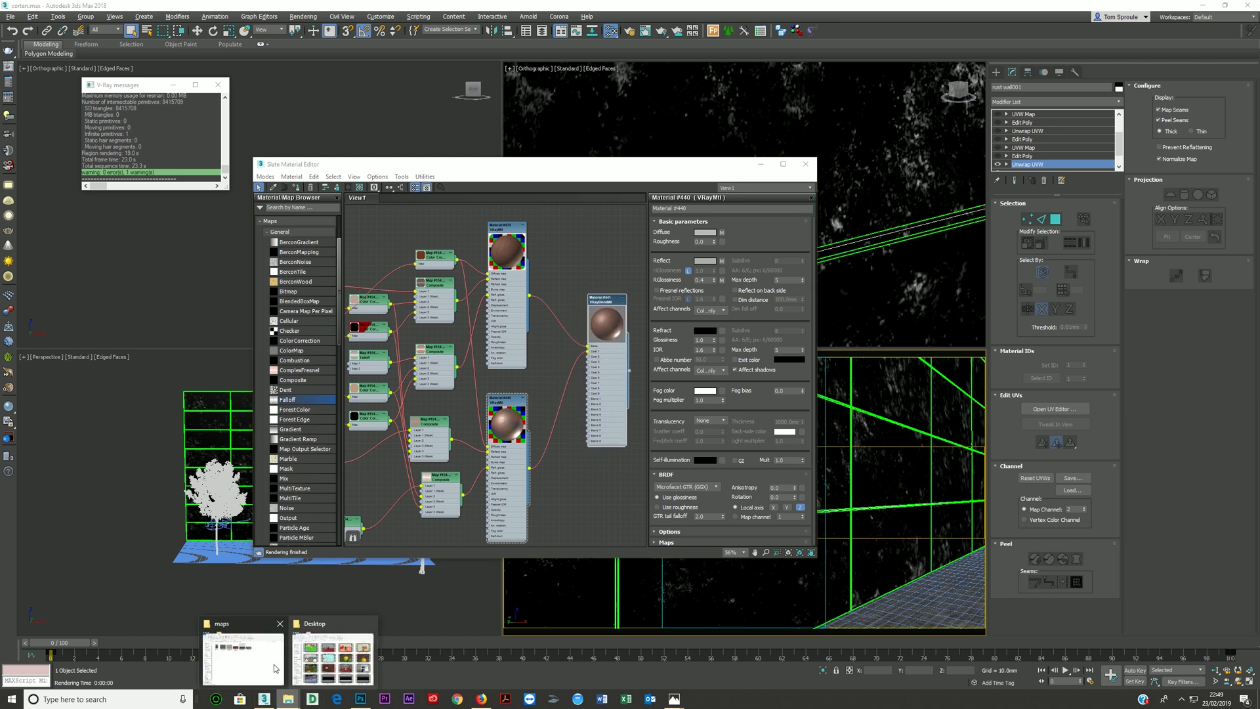
pyautogui.click(243, 653)
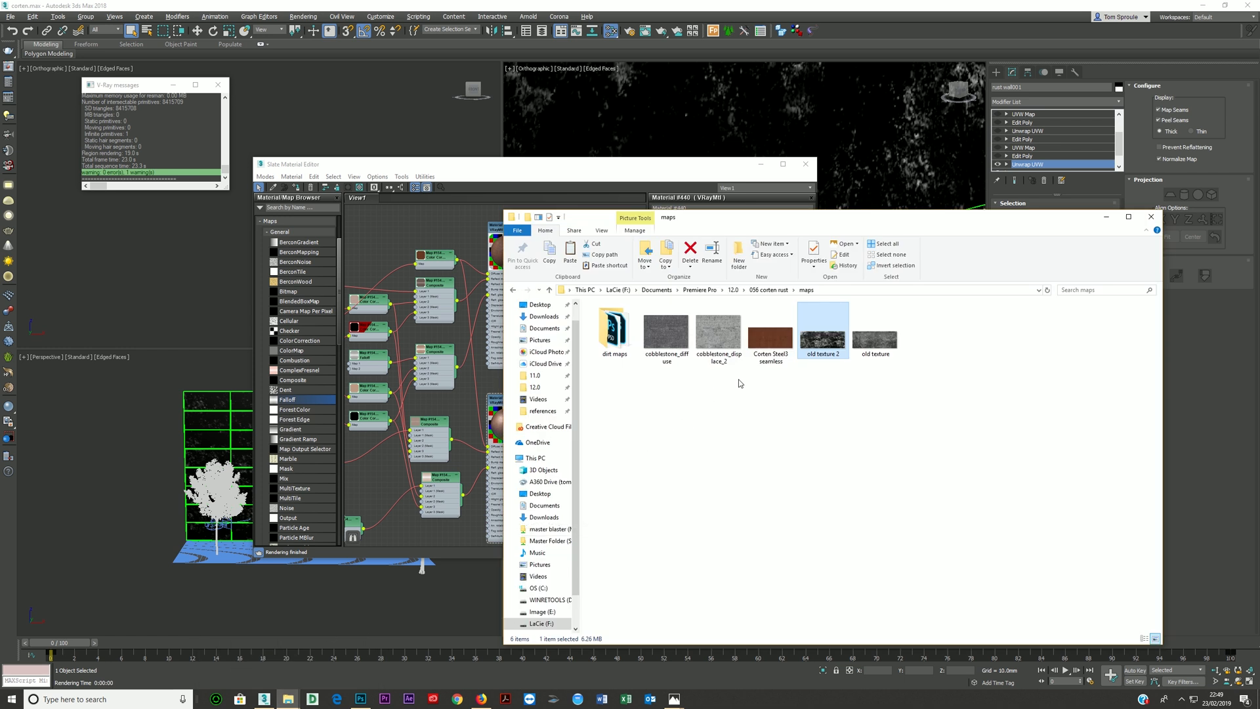
pyautogui.click(877, 352)
pyautogui.moveTo(877, 352); pyautogui.dragTo(560, 444)
pyautogui.scroll(2, 560, 444)
pyautogui.moveTo(560, 443); pyautogui.dragTo(477, 515, button='middle')
pyautogui.moveTo(477, 516); pyautogui.dragTo(521, 399)
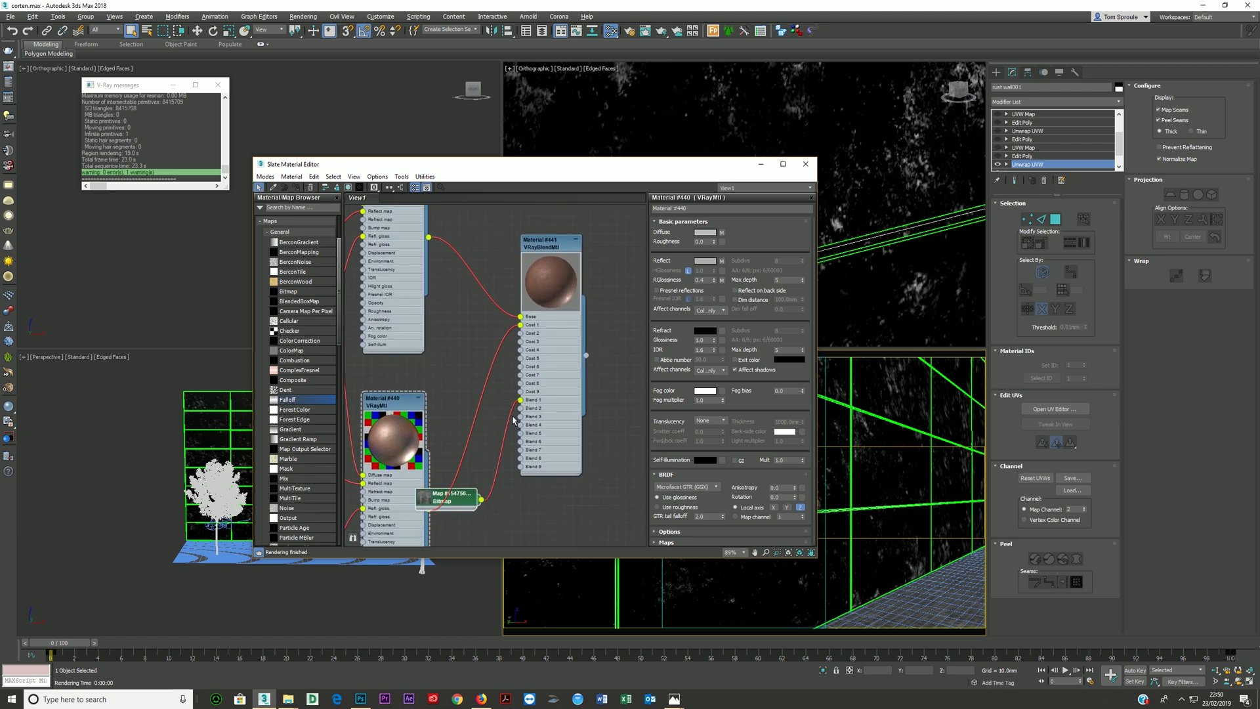
# - Move the old texture bitmap clear of the duplicated VRayMtl and enlarge its preview
pyautogui.moveTo(424, 504)
pyautogui.mouseDown()
pyautogui.moveTo(454, 513)
pyautogui.moveTo(442, 522)
pyautogui.mouseUp()
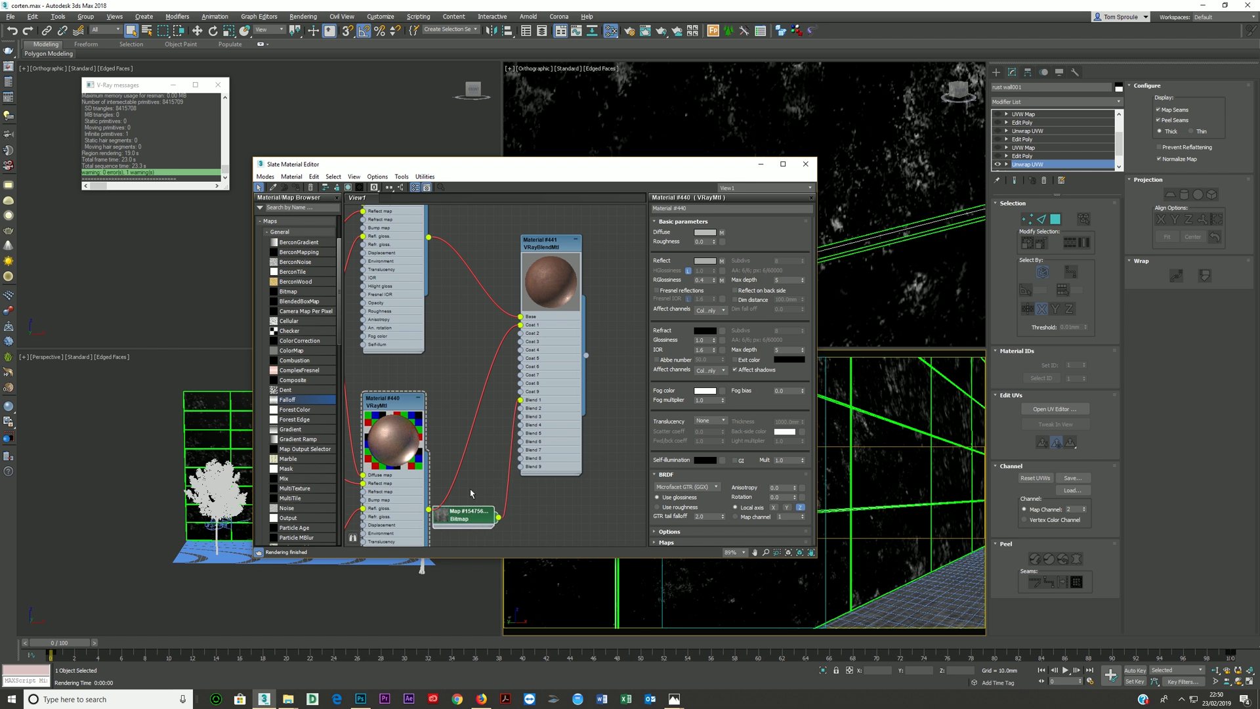
pyautogui.doubleClick(442, 522)
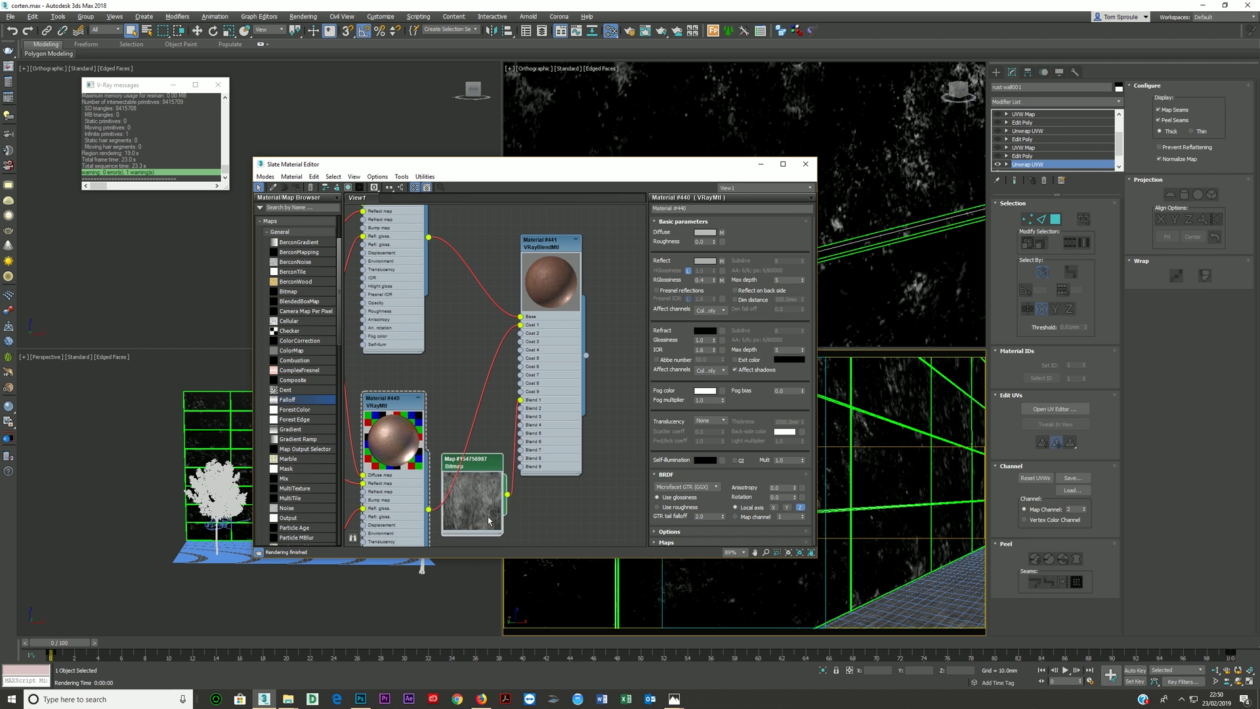
pyautogui.scroll(-1, 425, 299)
pyautogui.moveTo(407, 353); pyautogui.dragTo(407, 286, button='middle')
pyautogui.moveTo(454, 383); pyautogui.dragTo(437, 391)
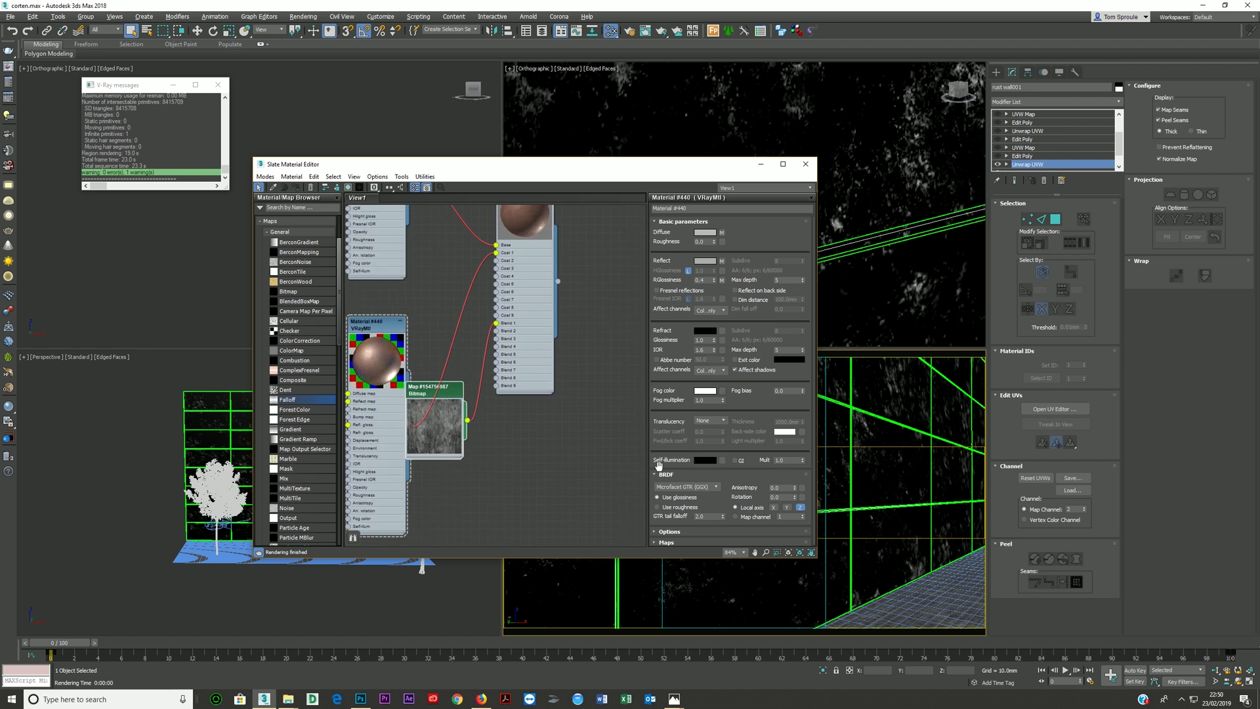
# - Assign the VRayBlendMtl to the selected wall and display the old texture bitmap on it in the viewports
pyautogui.rightClick(891, 394)
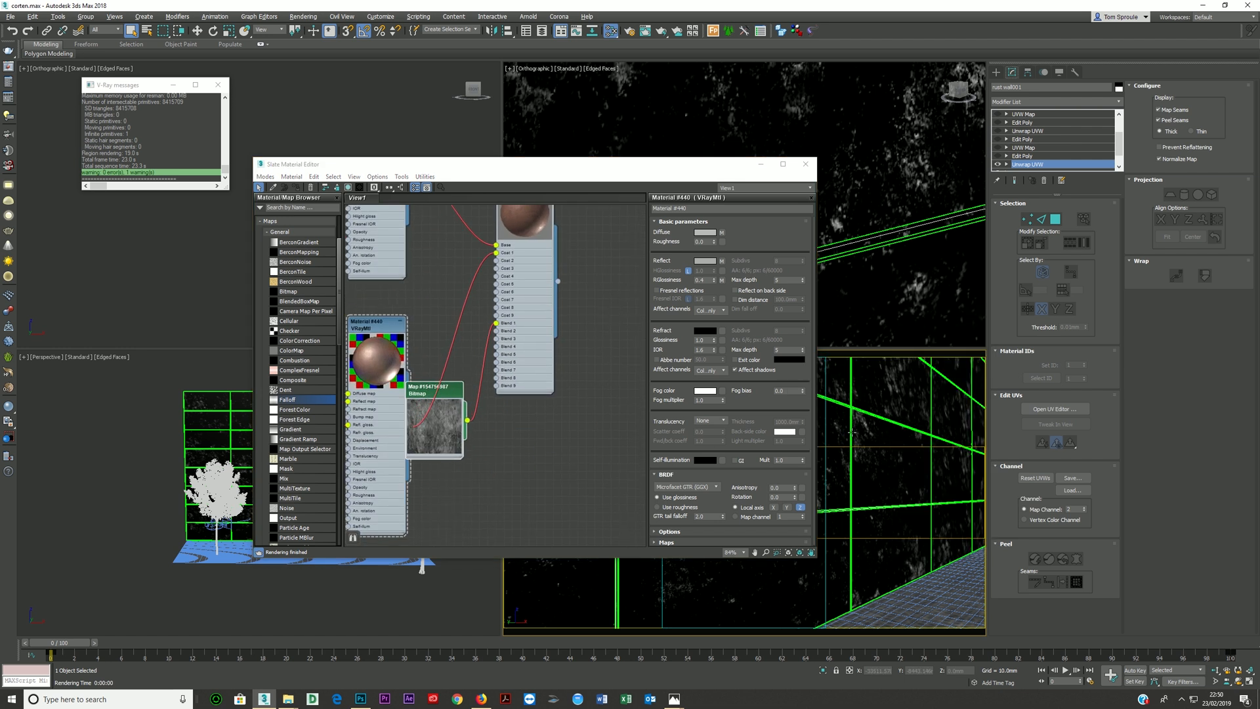
pyautogui.doubleClick(433, 420)
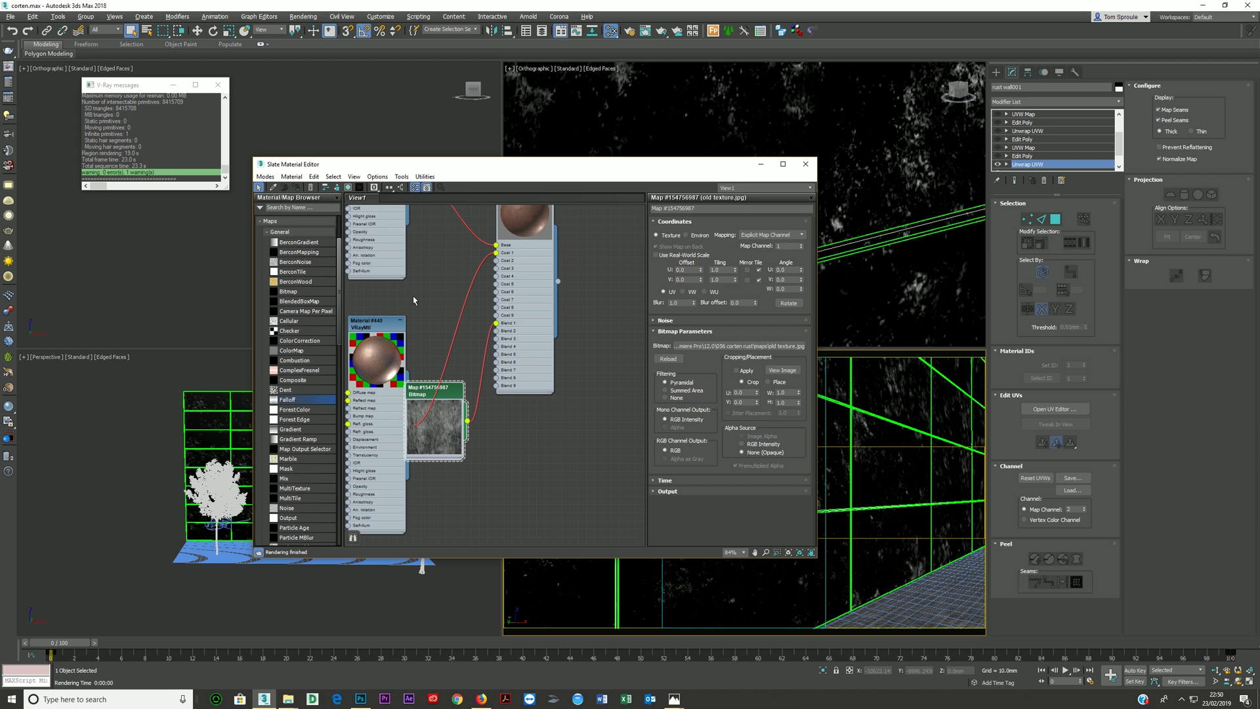
pyautogui.click(413, 189)
pyautogui.moveTo(433, 388); pyautogui.dragTo(441, 431)
pyautogui.click(538, 290)
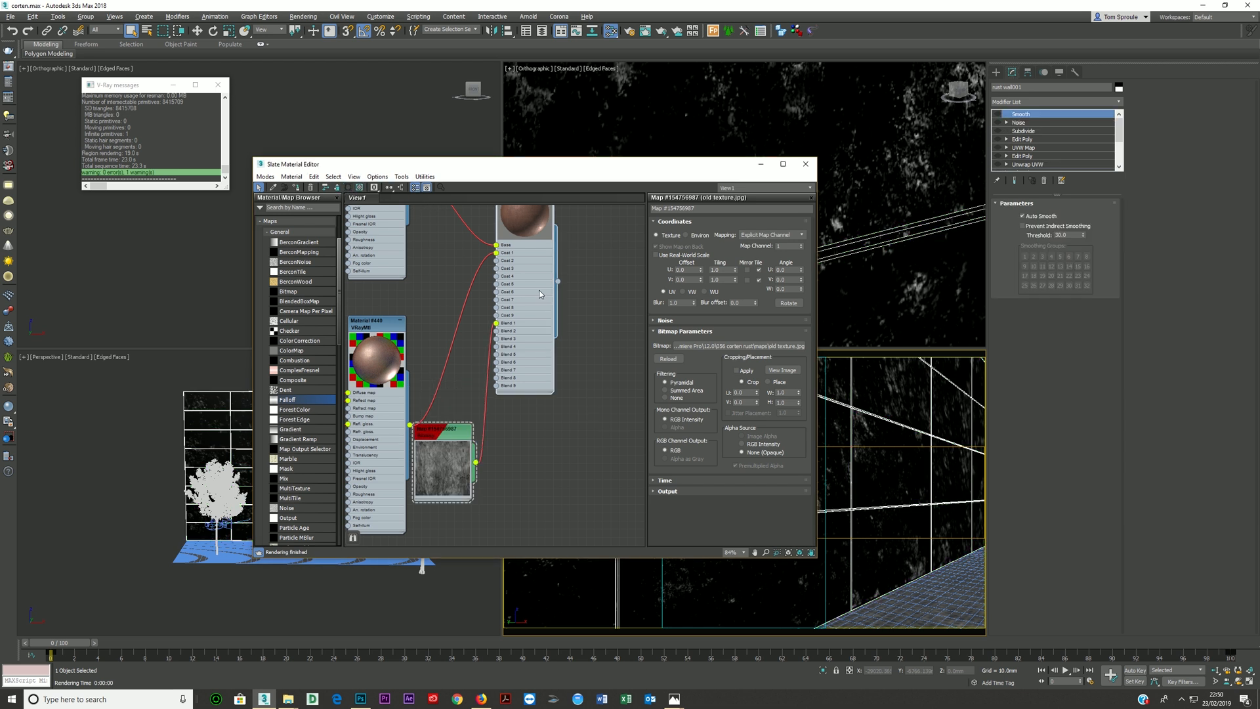
pyautogui.click(297, 187)
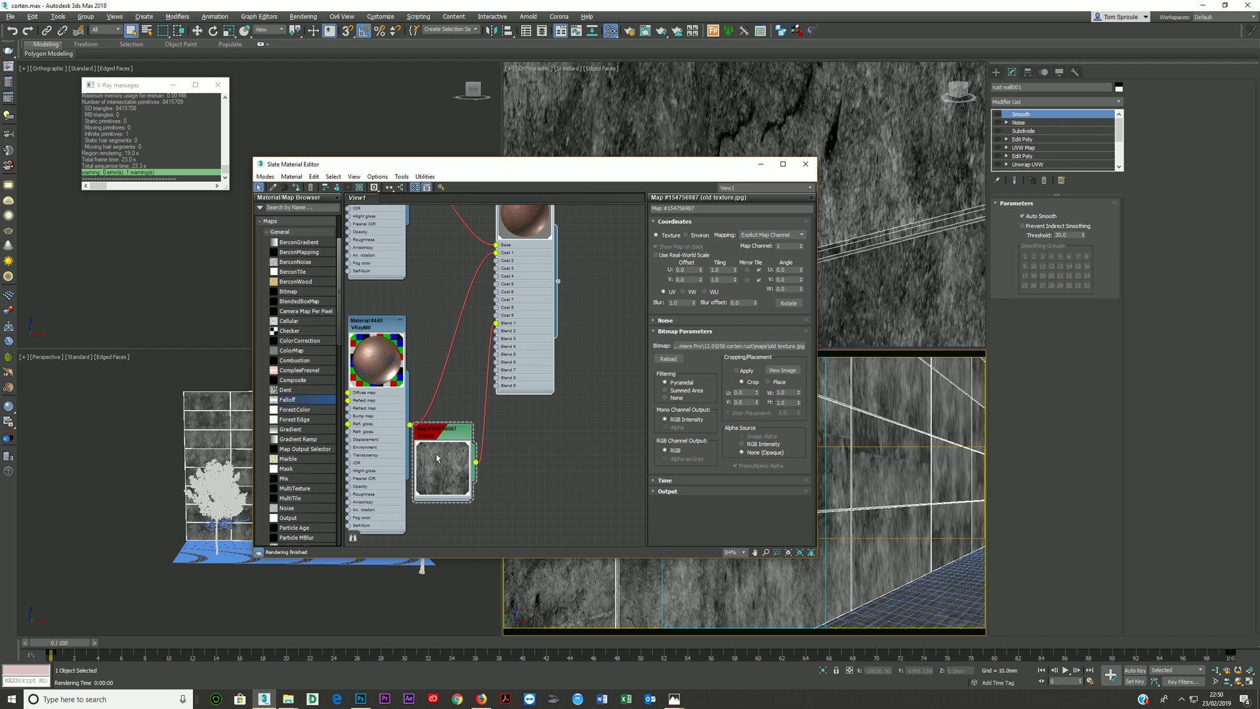
pyautogui.click(436, 431)
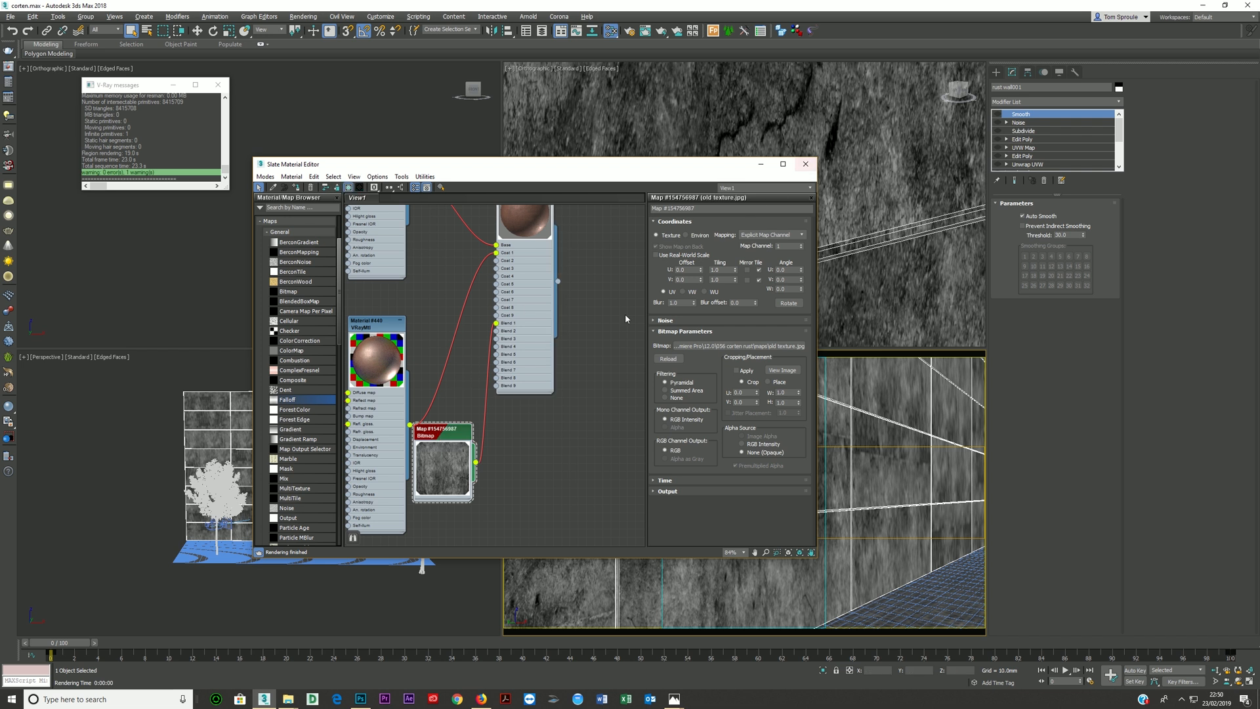
pyautogui.scroll(5, 210, 438)
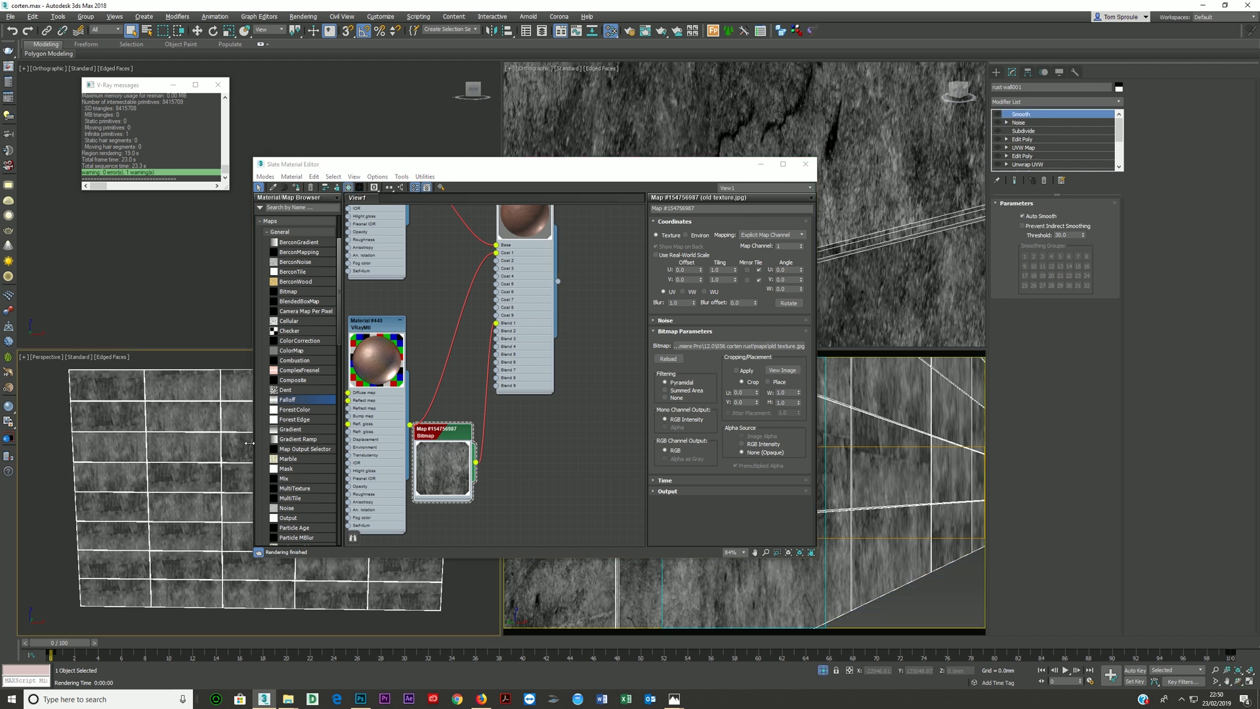
# - Open the upper of the wall's two lowest Unwrap UVW modifiers and move its UVs to a different map channel
pyautogui.moveTo(440, 165); pyautogui.dragTo(715, 137)
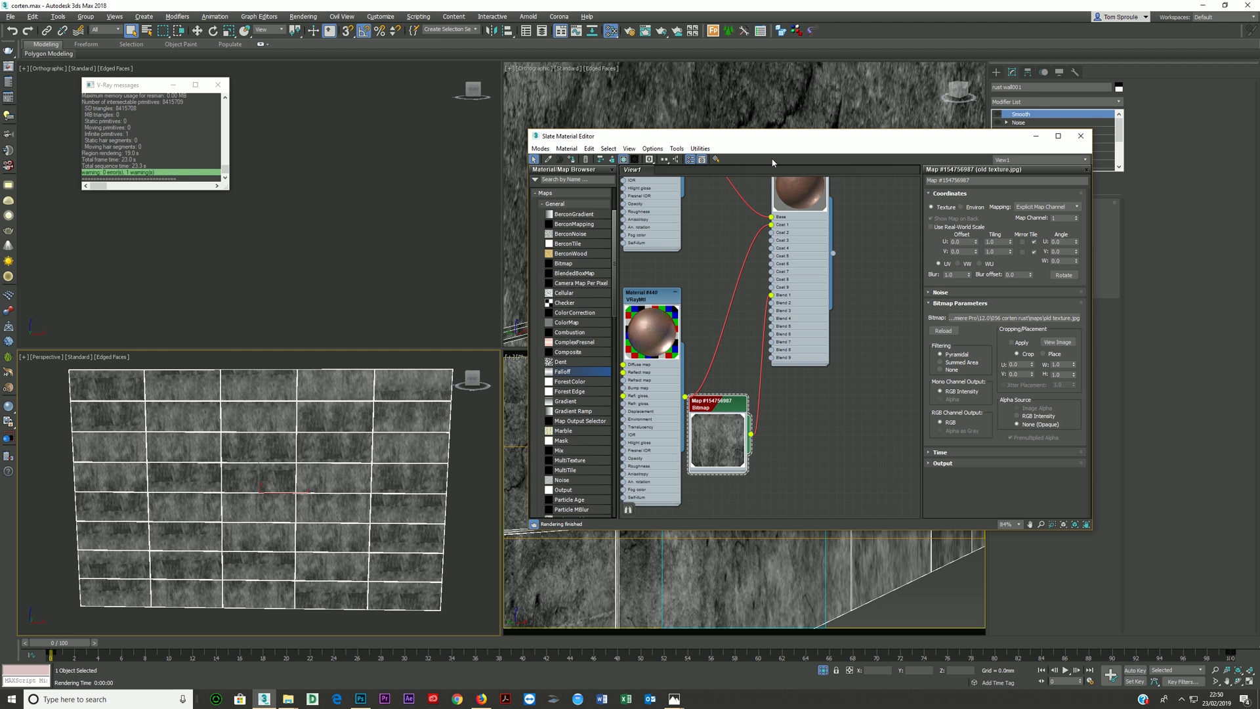
pyautogui.moveTo(792, 133); pyautogui.dragTo(486, 376)
pyautogui.scroll(-5, 1029, 164)
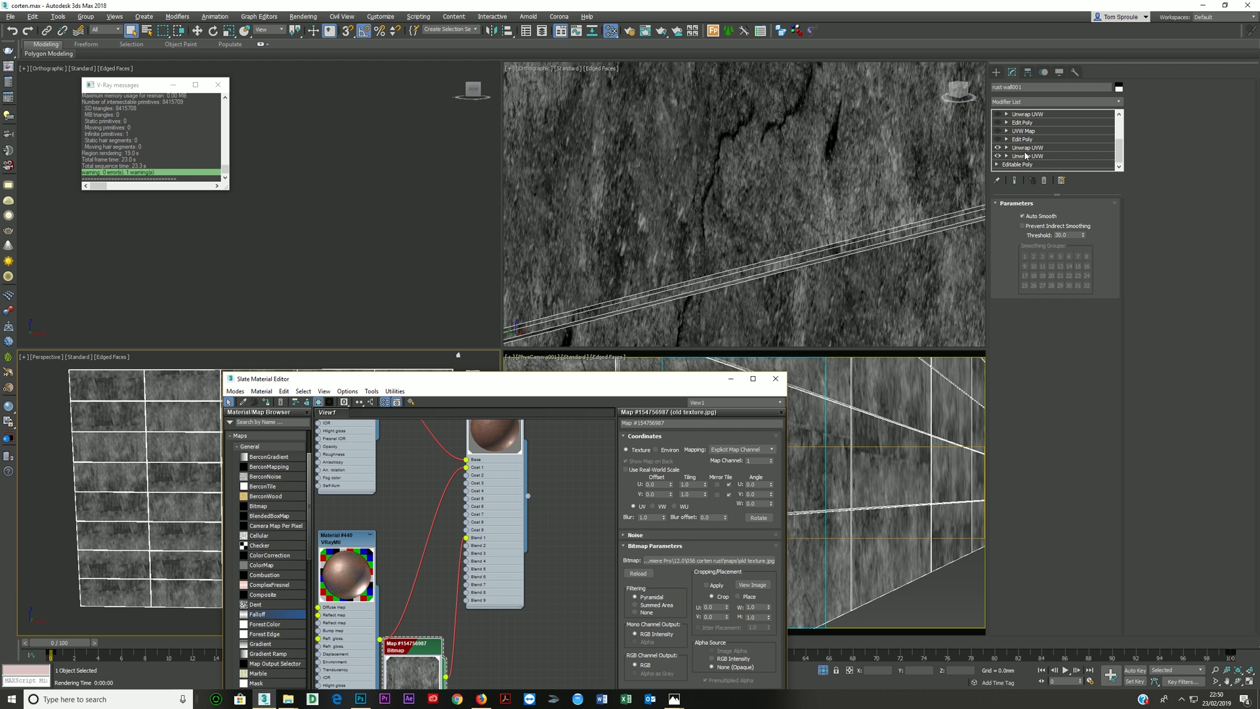
pyautogui.click(1025, 148)
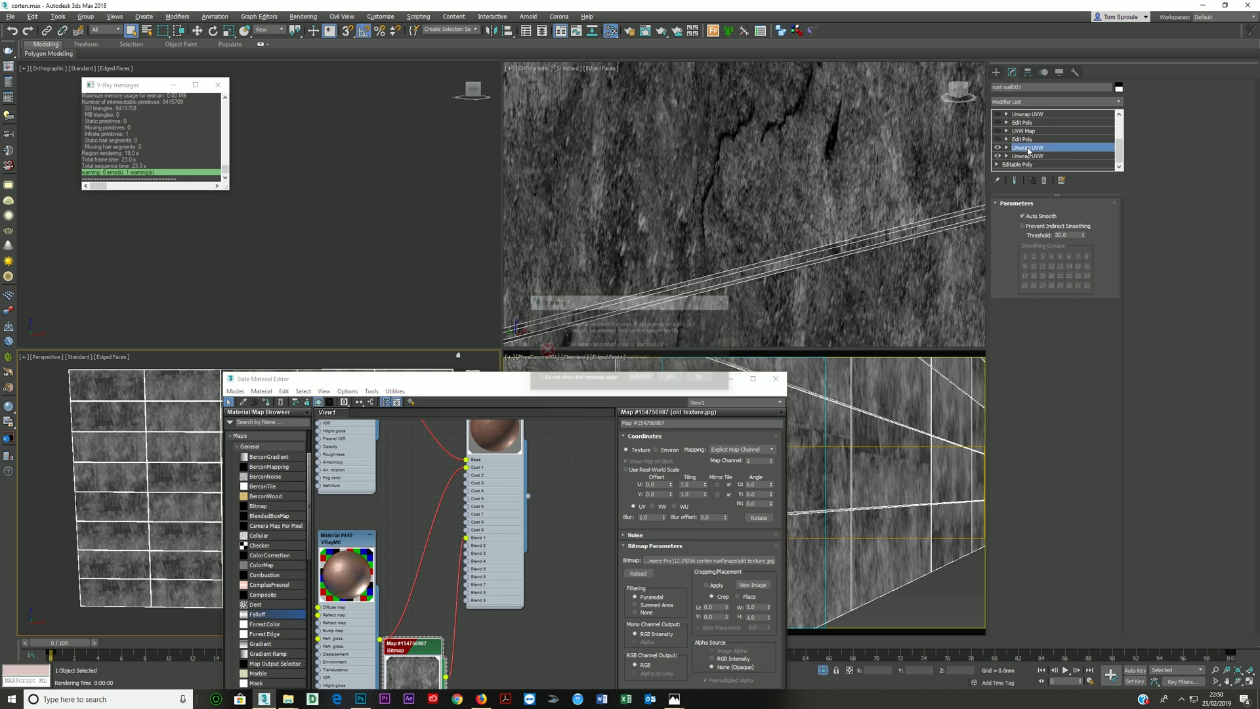
pyautogui.click(670, 378)
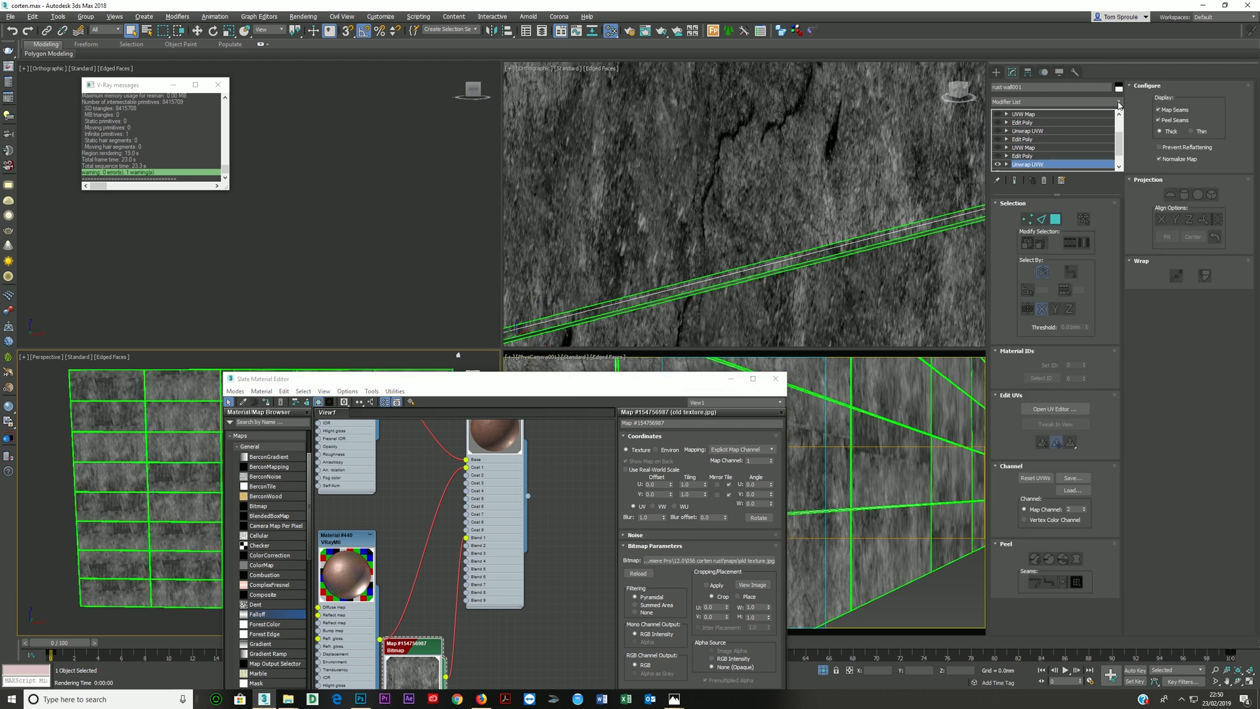
pyautogui.click(1118, 102)
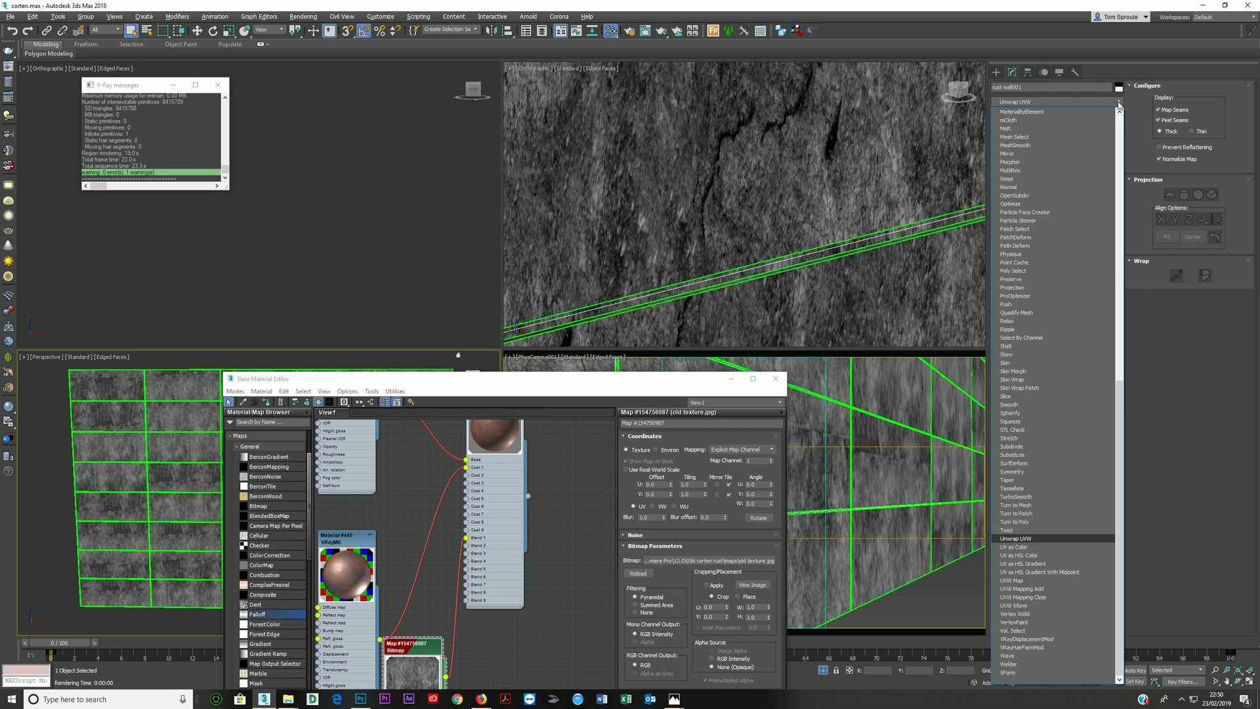
pyautogui.click(1118, 103)
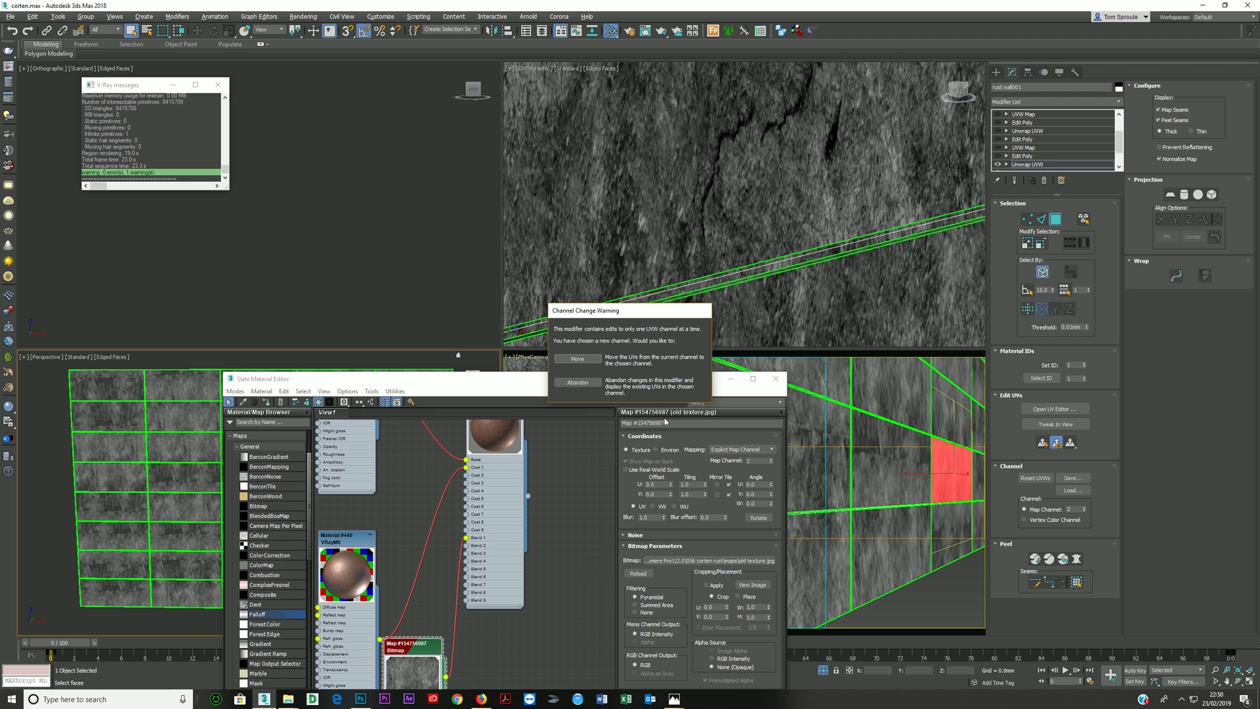
pyautogui.click(578, 383)
pyautogui.click(578, 359)
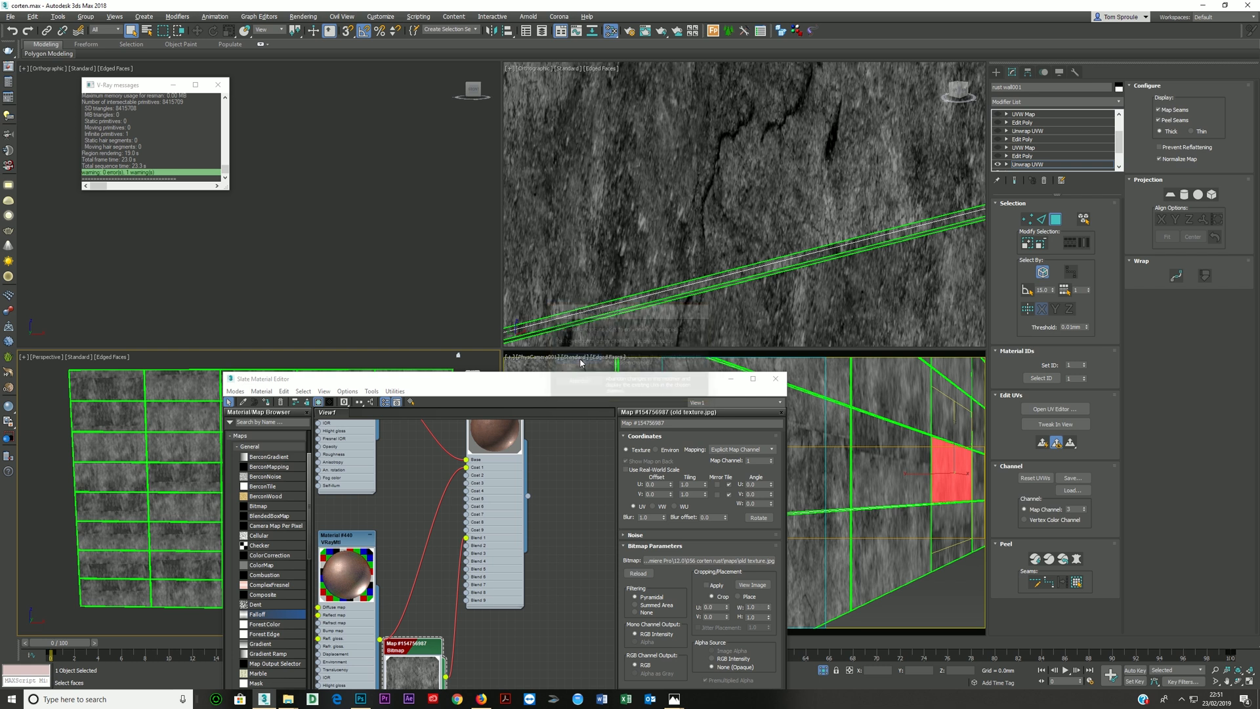
# - Change the old texture bitmap's map channel to match the Unwrap UVW, checking it against the old texture 2 bitmap, and close the material editor
pyautogui.moveTo(491, 387); pyautogui.dragTo(536, 272)
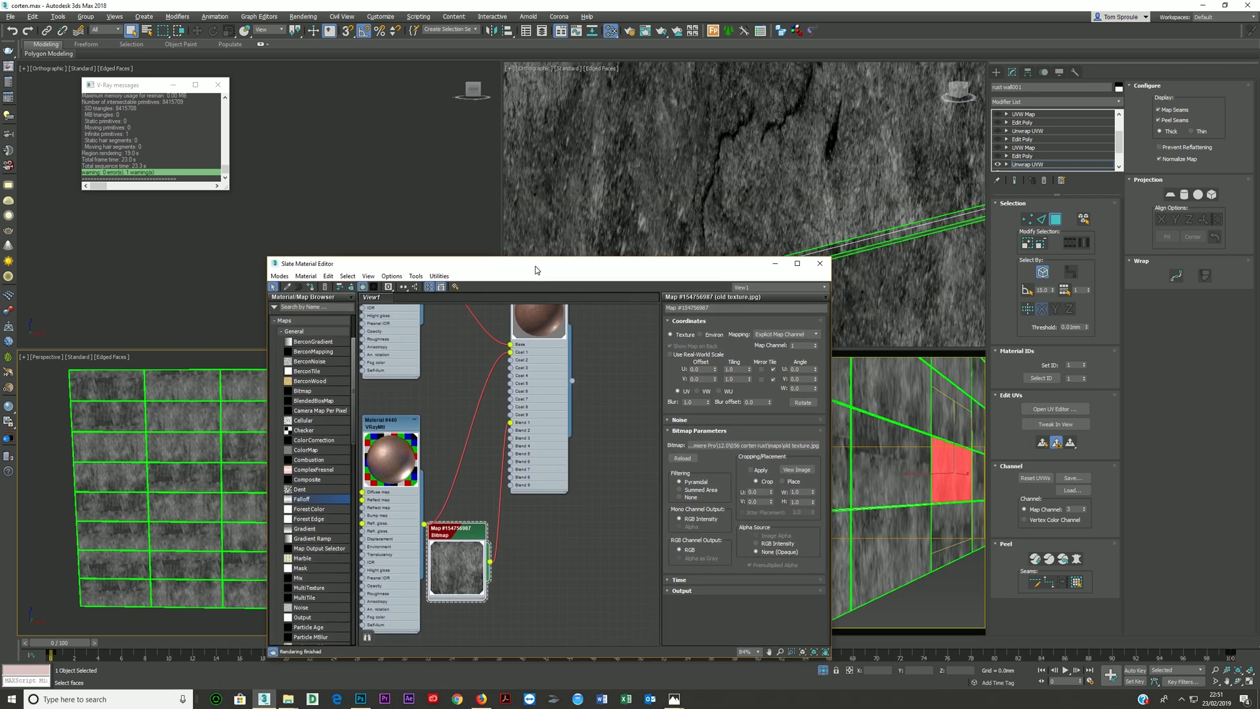
pyautogui.click(815, 344)
pyautogui.click(815, 344)
pyautogui.scroll(-3, 542, 462)
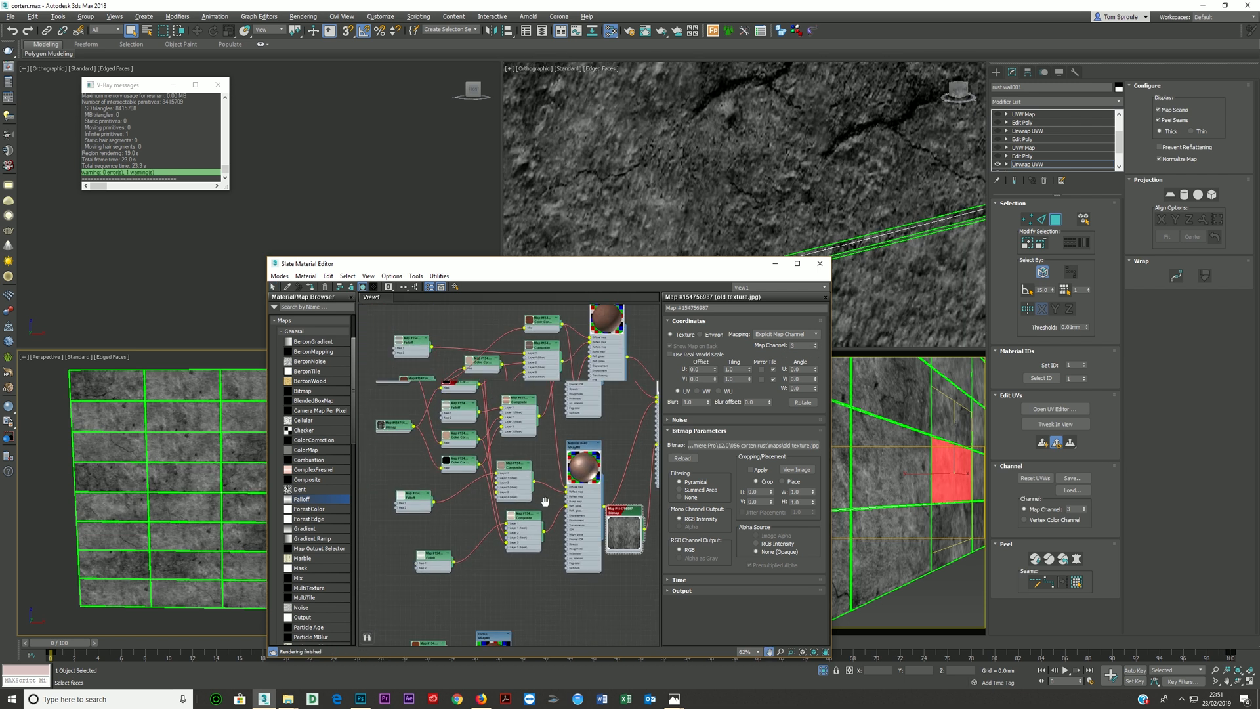
pyautogui.scroll(-2, 545, 501)
pyautogui.doubleClick(433, 437)
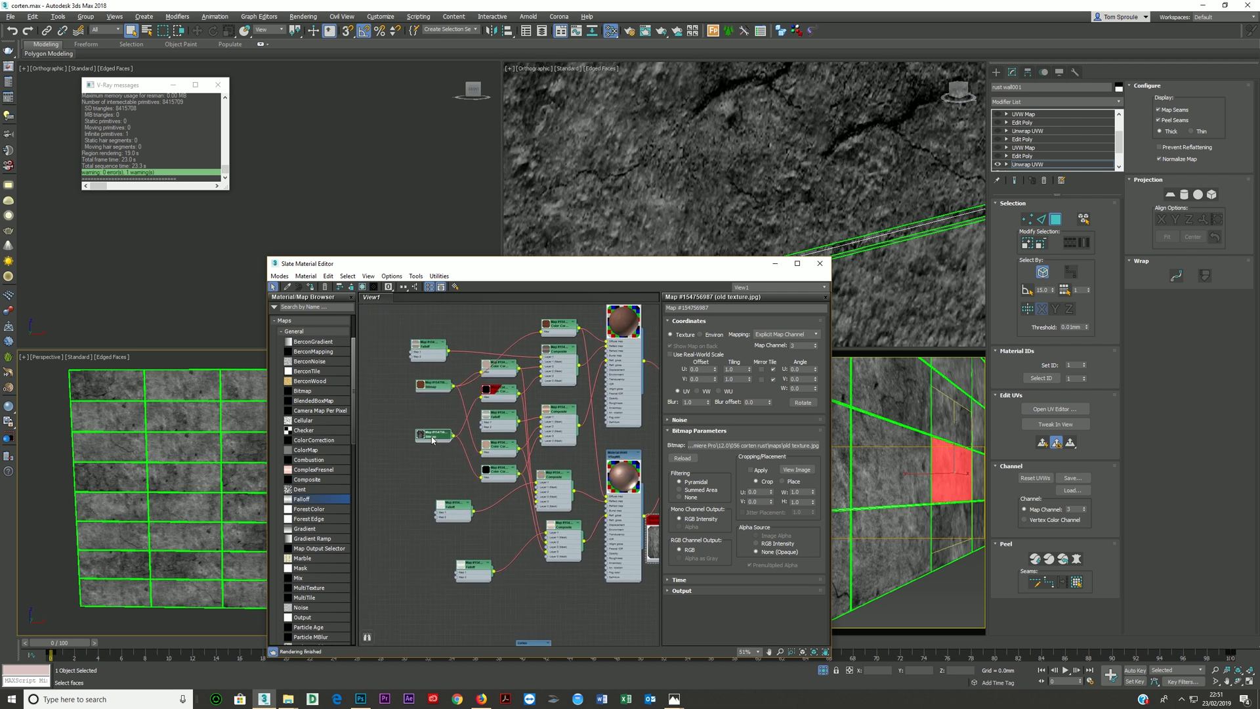
pyautogui.moveTo(553, 525); pyautogui.dragTo(439, 496, button='middle')
pyautogui.doubleClick(550, 502)
pyautogui.moveTo(594, 265); pyautogui.dragTo(549, 334)
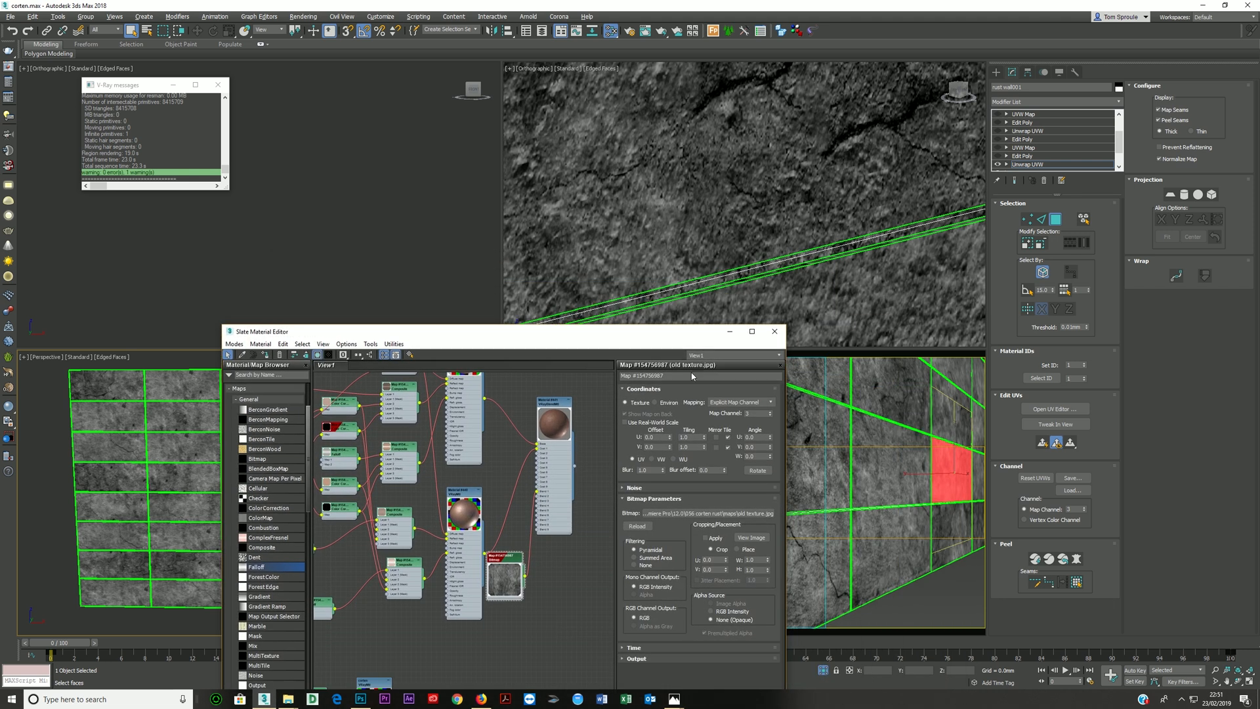
pyautogui.click(774, 331)
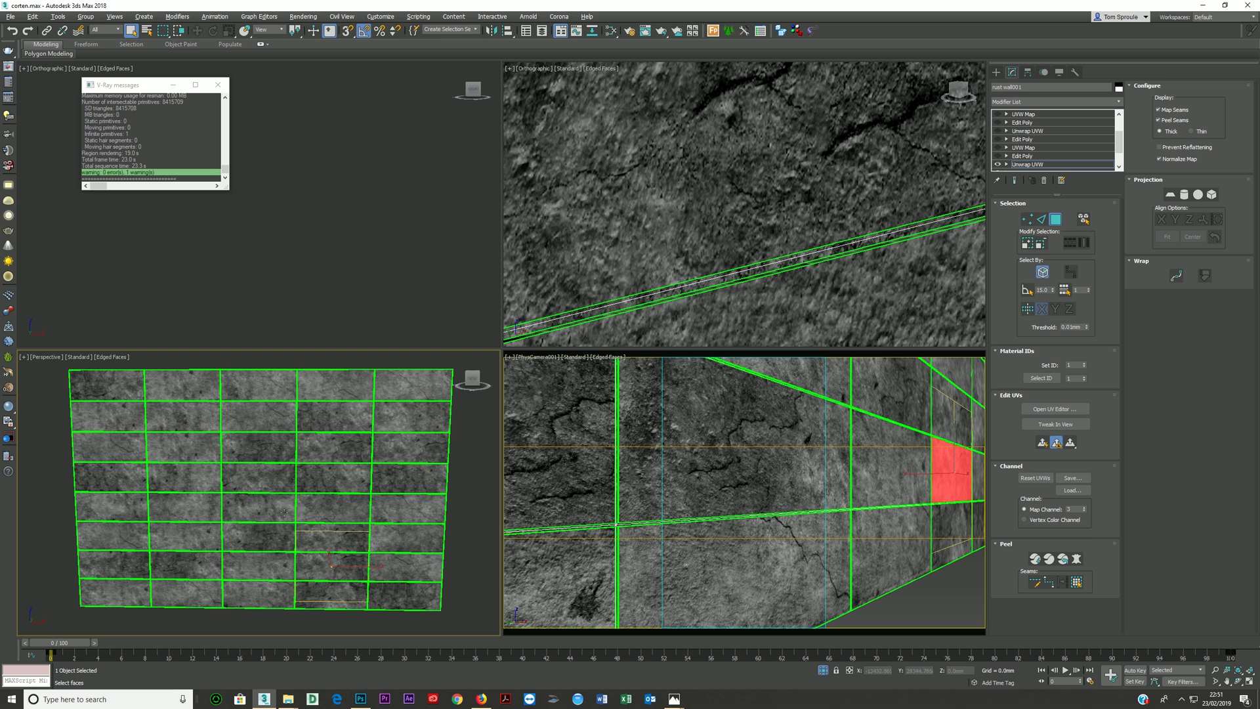
# - Select all of the wall's UVs in the UV editor and scale them up uniformly, with the perspective view maximized for reference
pyautogui.keyDown('alt'); pyautogui.moveTo(283, 511); pyautogui.dragTo(292, 506, button='middle'); pyautogui.keyUp('alt')
pyautogui.hotkey('alt', 'w')
pyautogui.scroll(-4, 282, 483)
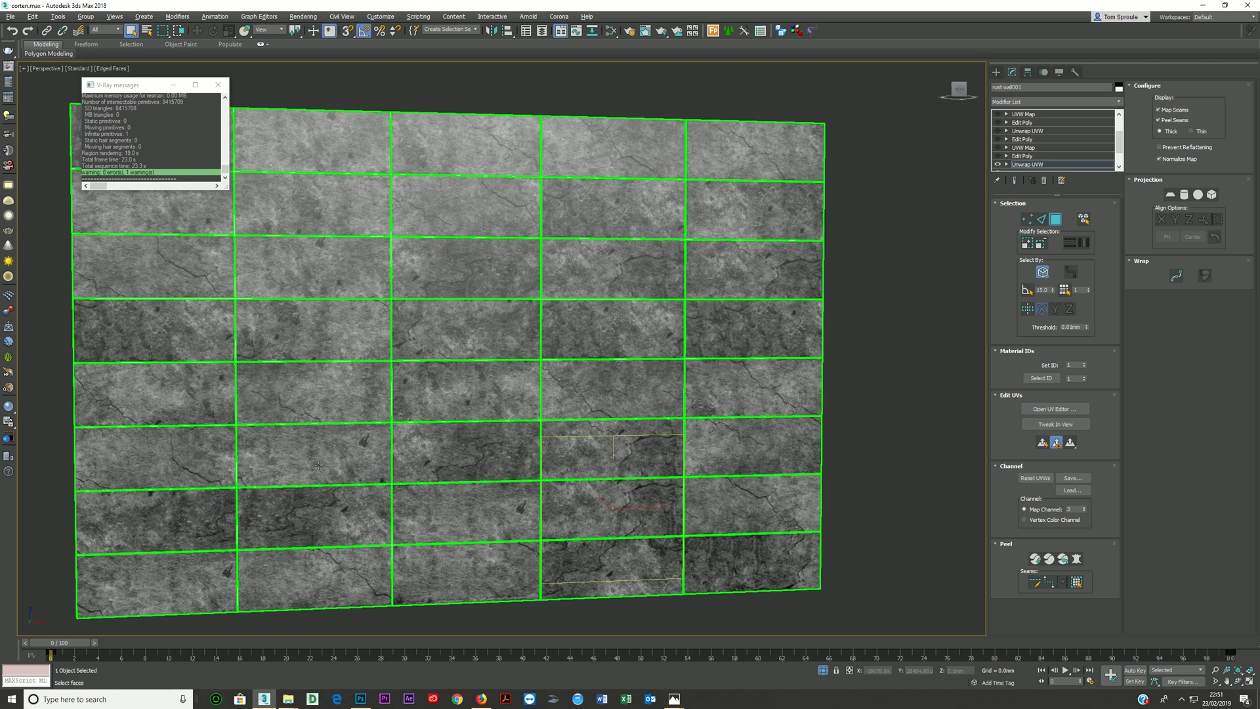
pyautogui.keyDown('alt'); pyautogui.moveTo(321, 471); pyautogui.dragTo(385, 490, button='middle'); pyautogui.keyUp('alt')
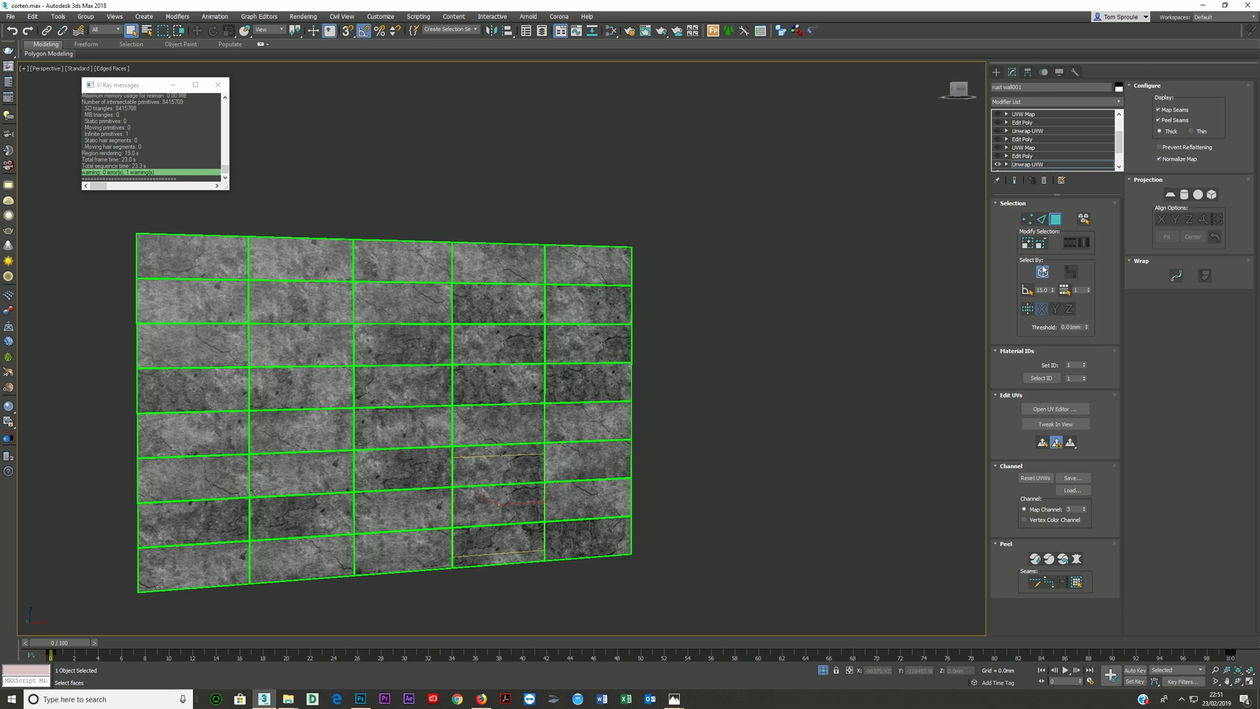
pyautogui.click(1050, 414)
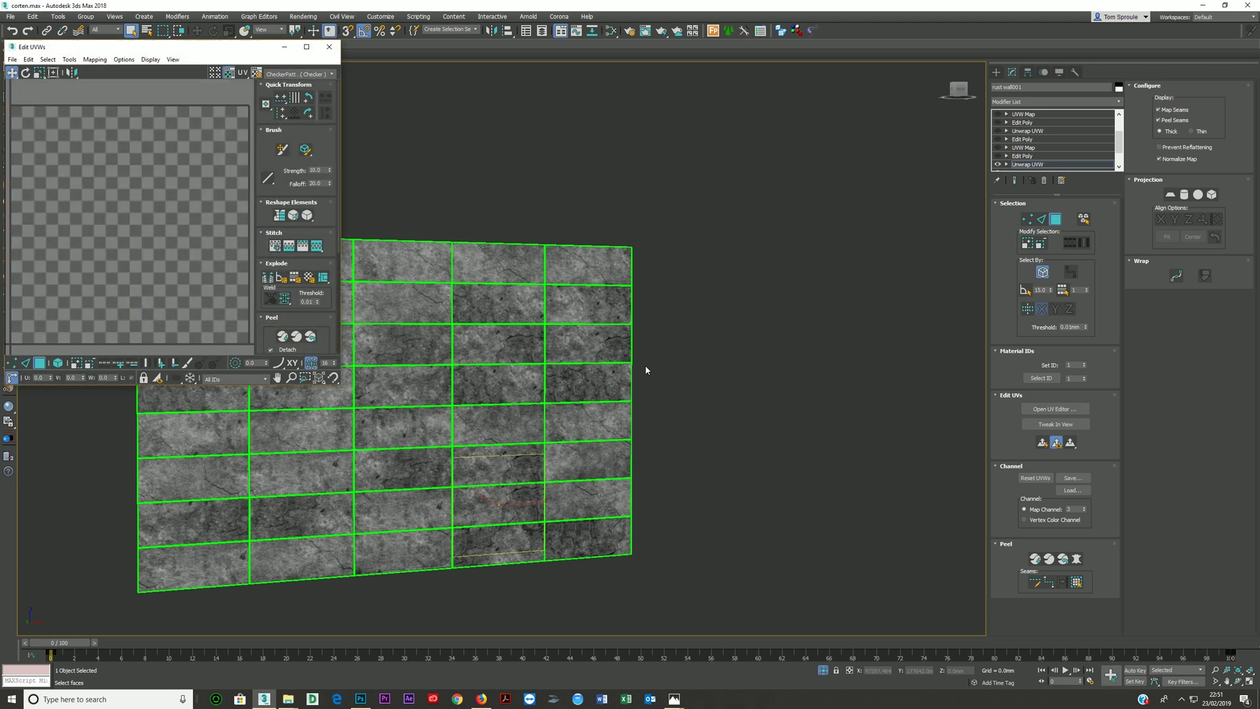
pyautogui.moveTo(149, 43); pyautogui.dragTo(655, 62)
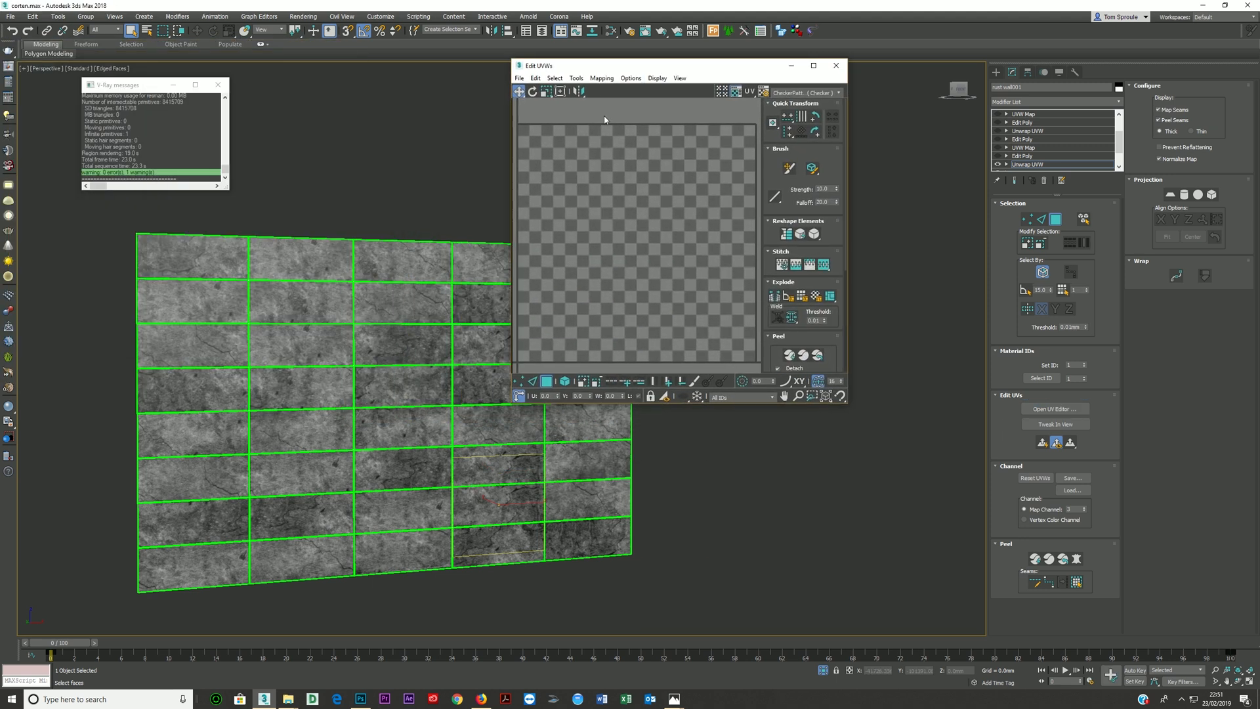
pyautogui.hotkey('ctrl', 'a')
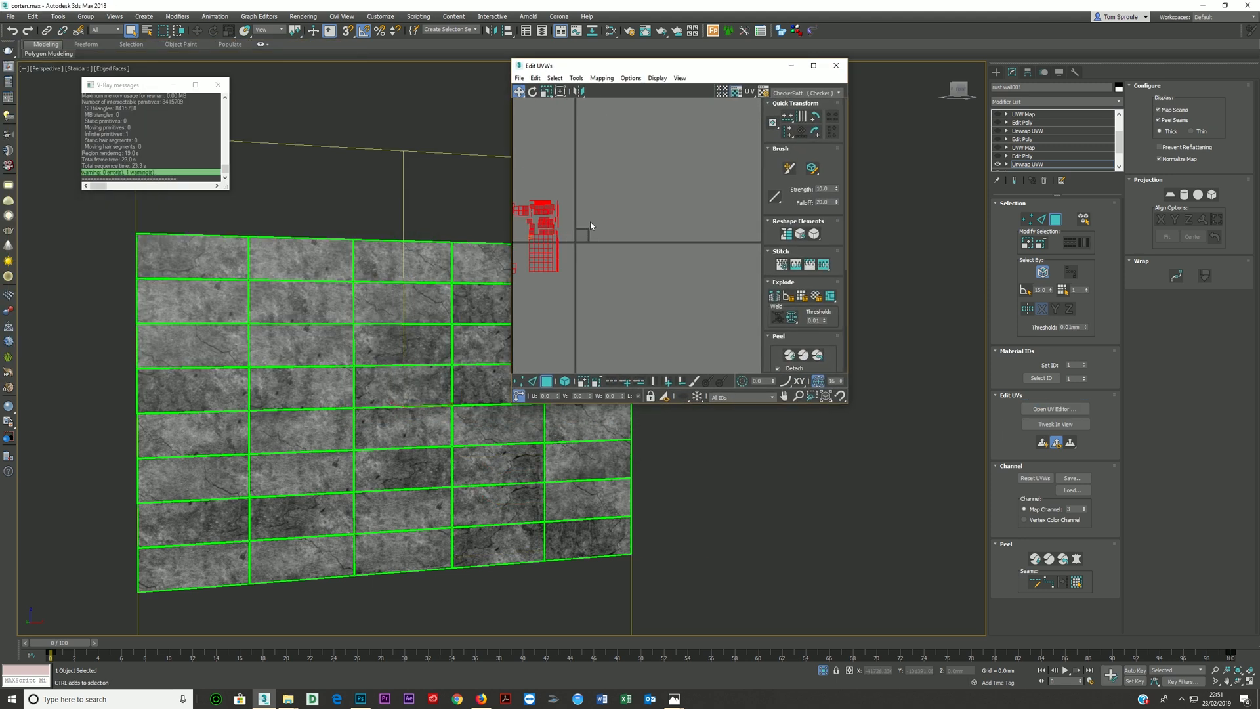
pyautogui.moveTo(558, 229); pyautogui.dragTo(641, 228, button='middle')
pyautogui.scroll(3, 591, 224)
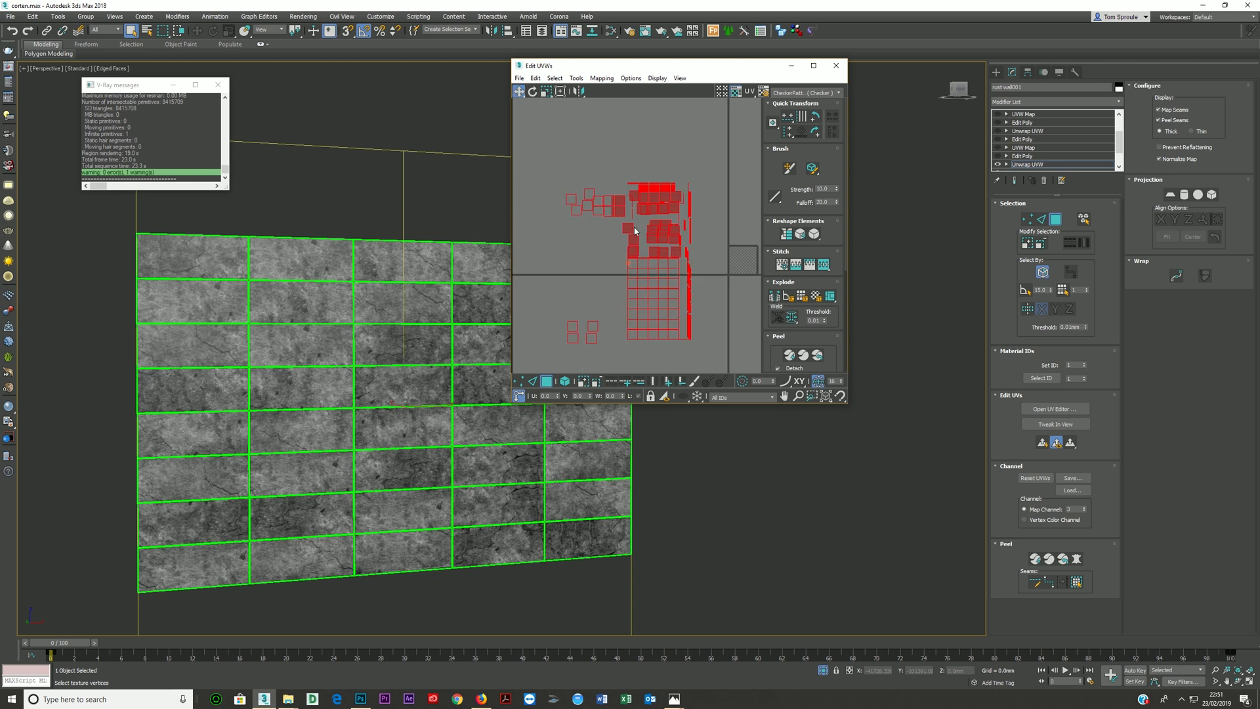
pyautogui.press('r')
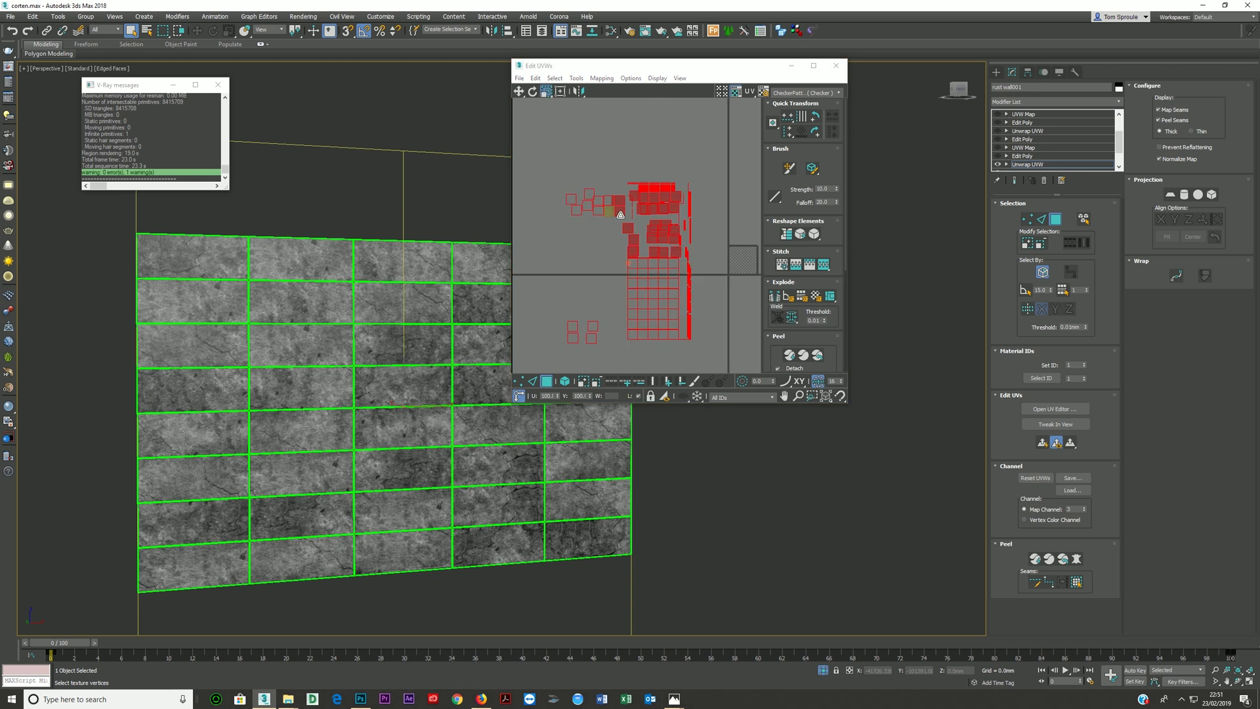
pyautogui.moveTo(630, 228); pyautogui.dragTo(667, 215)
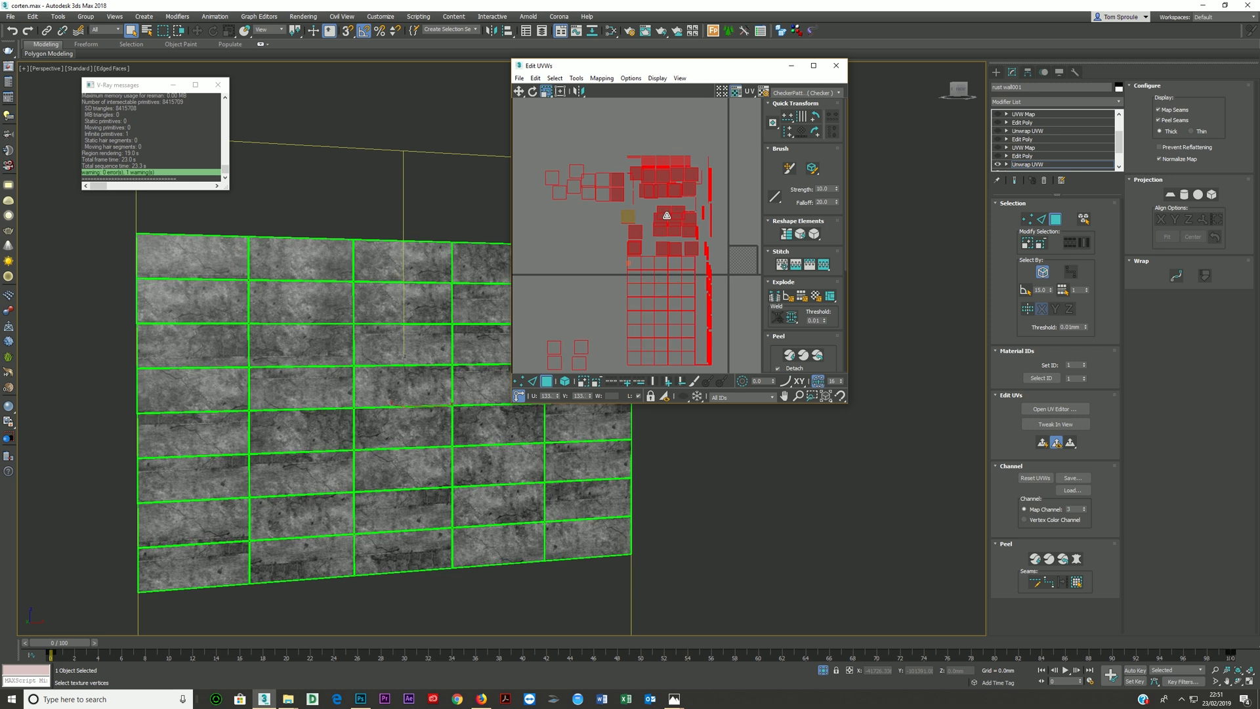
pyautogui.click(836, 65)
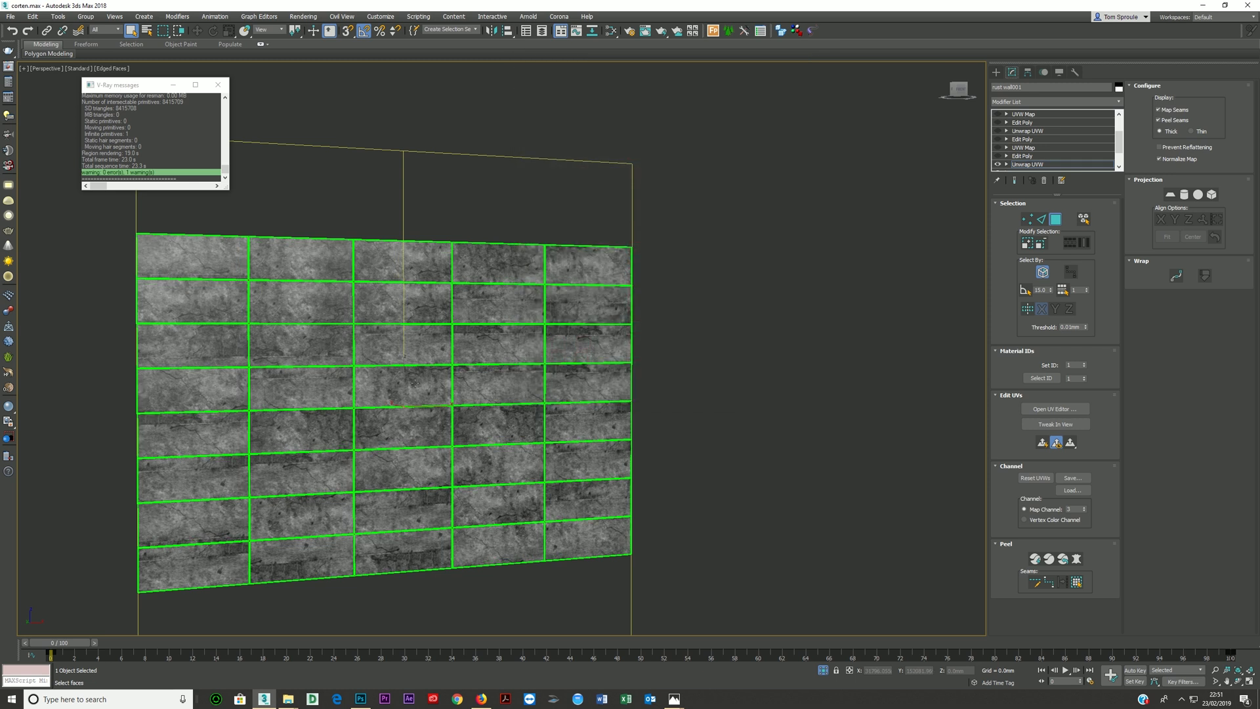
# - Reopen the UV editor and shift the UVs of the bottom row's second and third panels slightly down to change their texture
pyautogui.scroll(5, 511, 352)
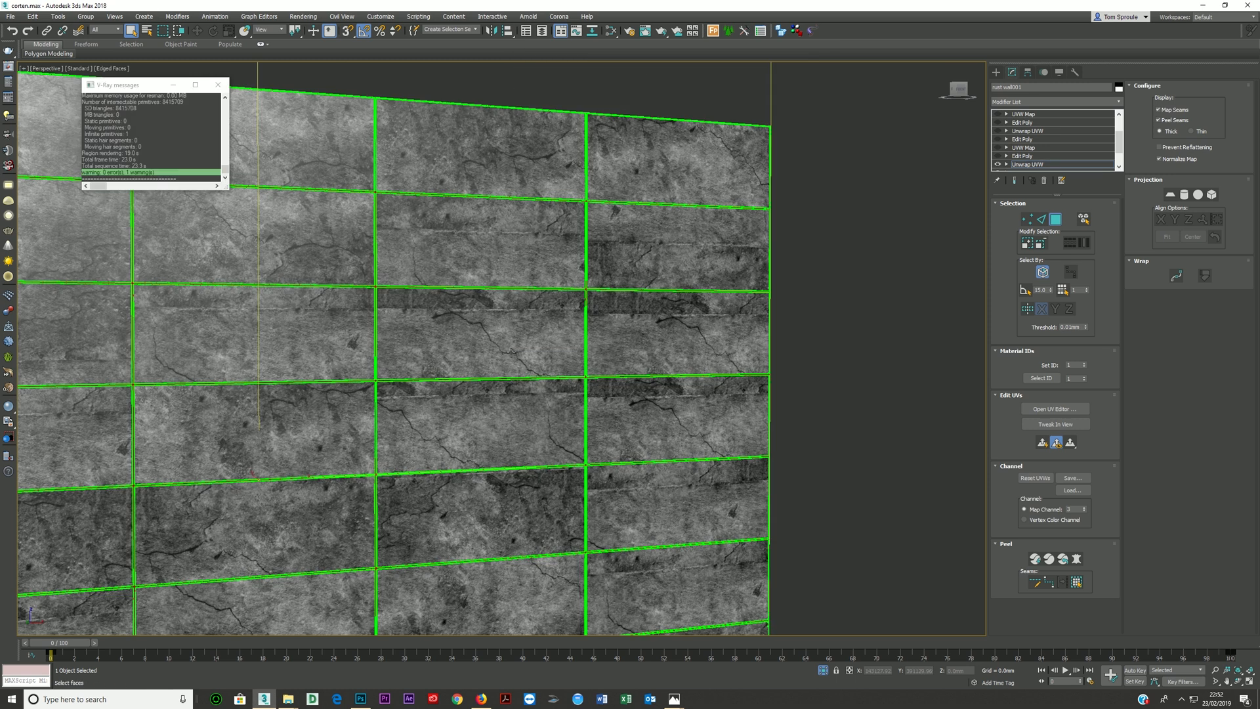
pyautogui.scroll(-6, 466, 343)
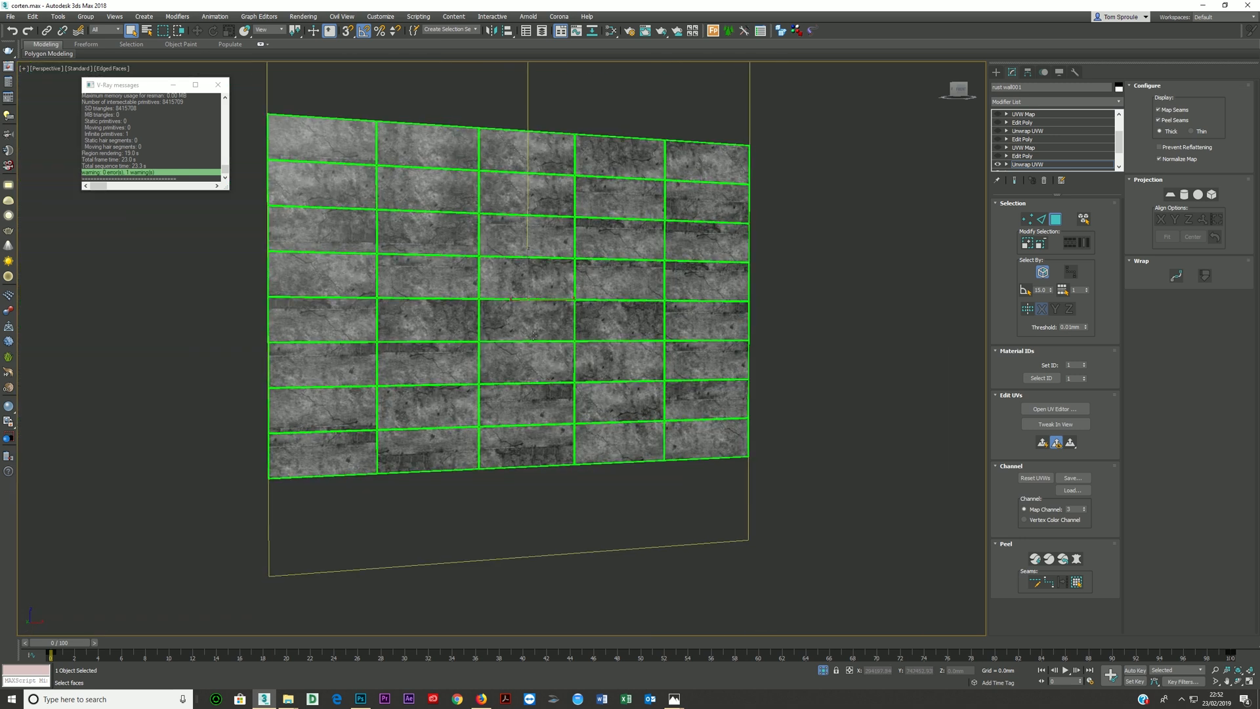
pyautogui.scroll(4, 534, 333)
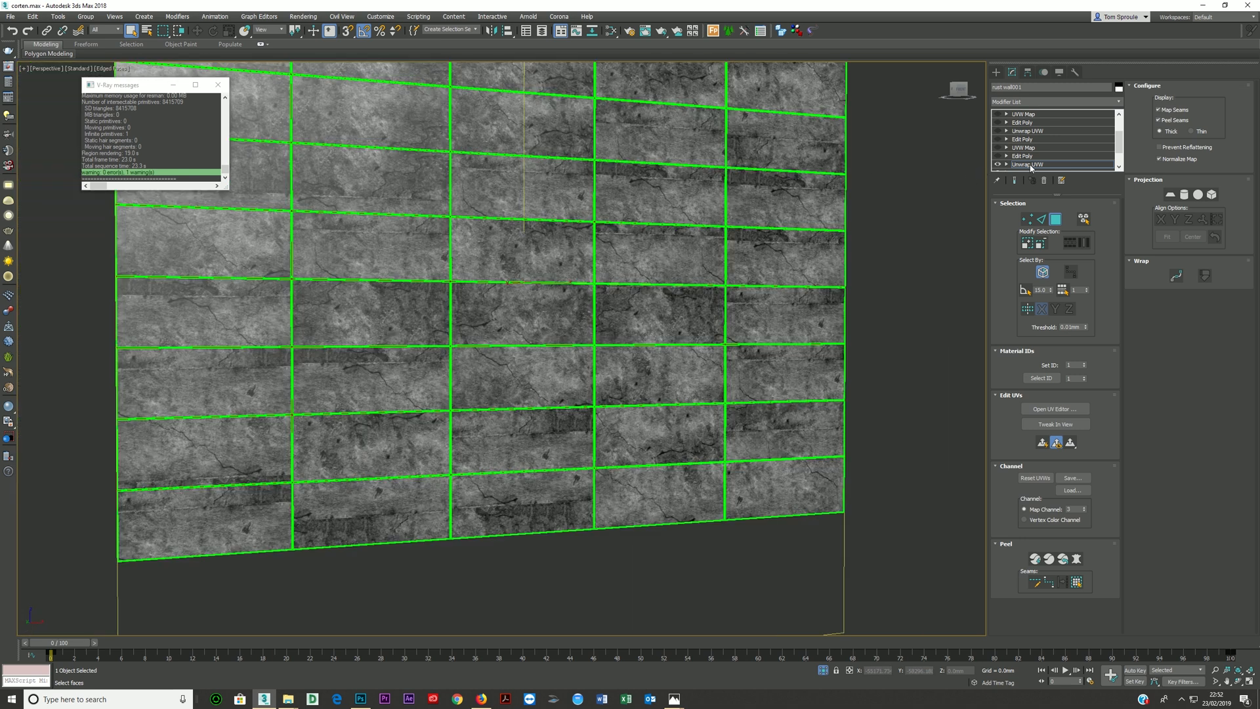
pyautogui.click(1054, 409)
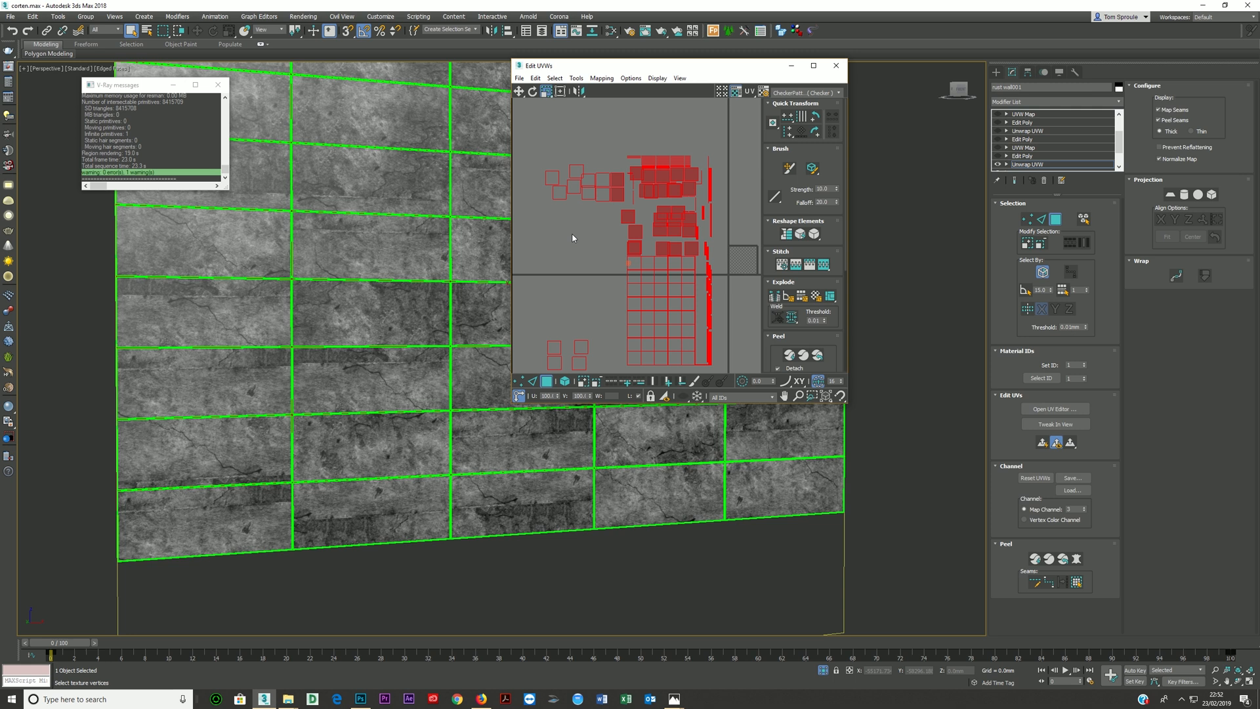
pyautogui.click(526, 351)
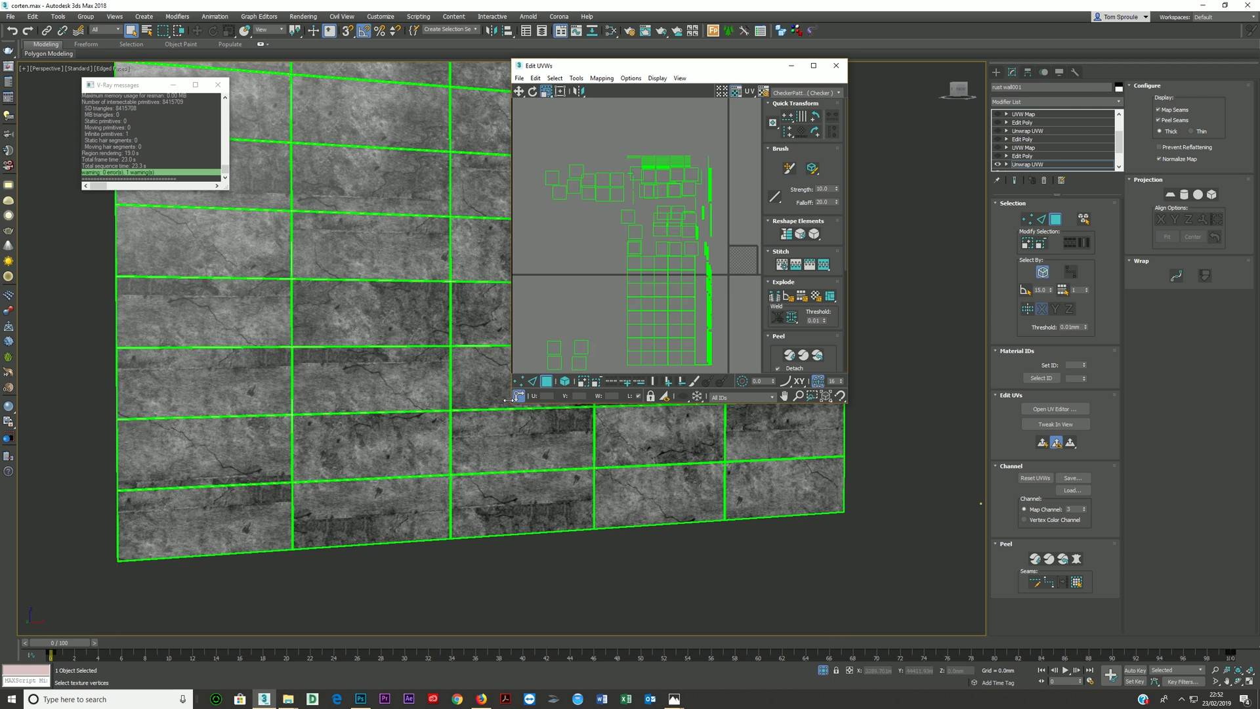
pyautogui.moveTo(371, 515); pyautogui.dragTo(384, 436, button='middle')
pyautogui.click(384, 435)
pyautogui.keyDown('ctrl'); pyautogui.click(487, 426); pyautogui.keyUp('ctrl')
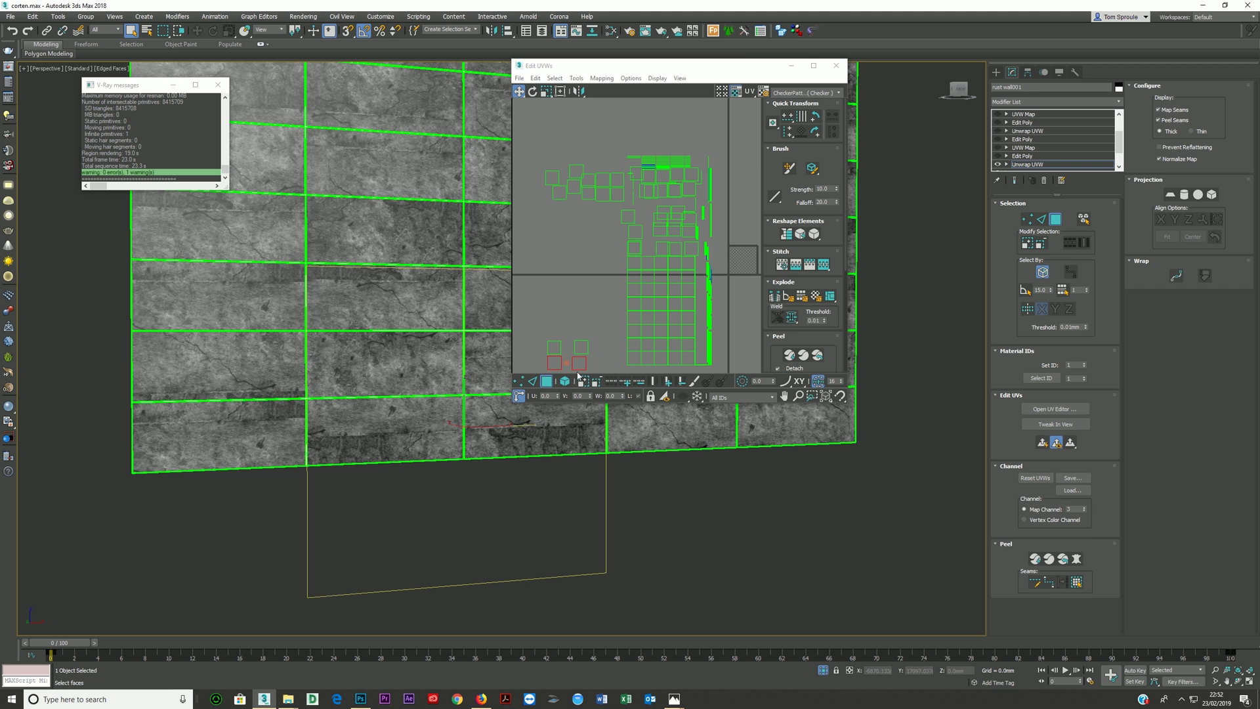
pyautogui.moveTo(579, 364); pyautogui.dragTo(580, 375)
# - Shift the UVs of individual panels in the lower rows of the wall's first three columns to break up the repeating texture
pyautogui.click(632, 247)
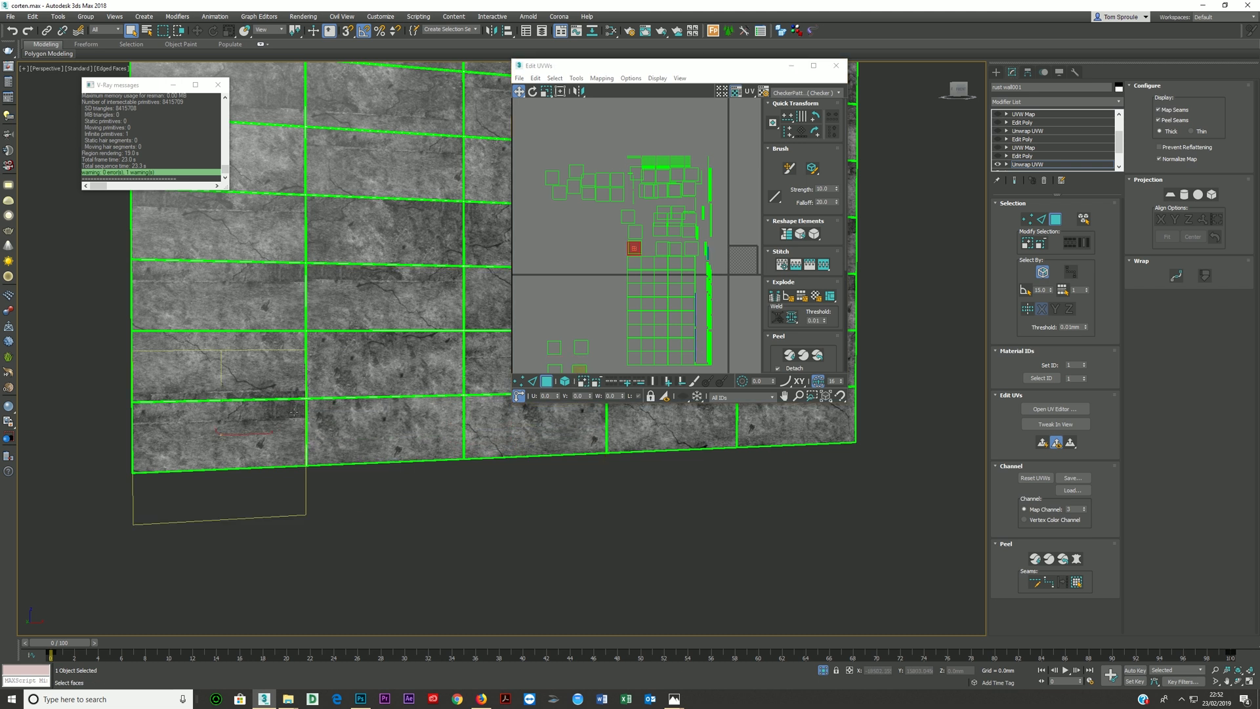
pyautogui.moveTo(636, 243); pyautogui.dragTo(644, 233)
pyautogui.click(590, 193)
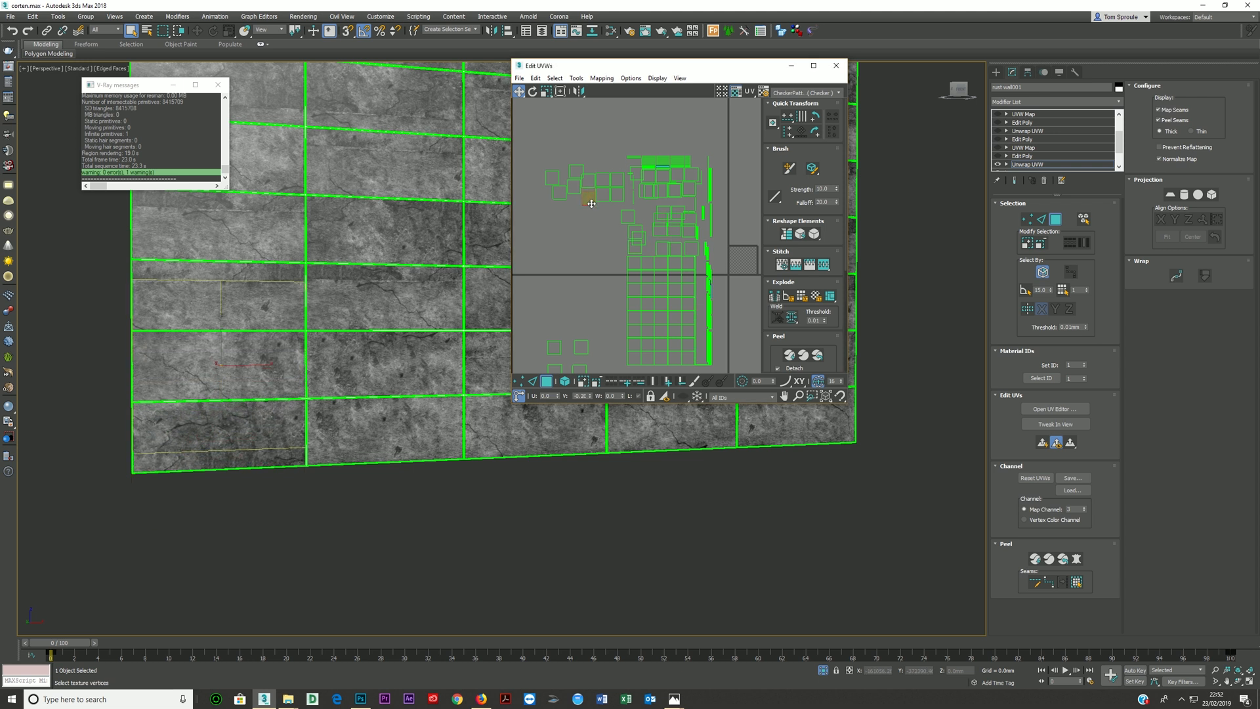
pyautogui.click(663, 246)
pyautogui.moveTo(666, 245); pyautogui.dragTo(664, 234)
pyautogui.click(345, 318)
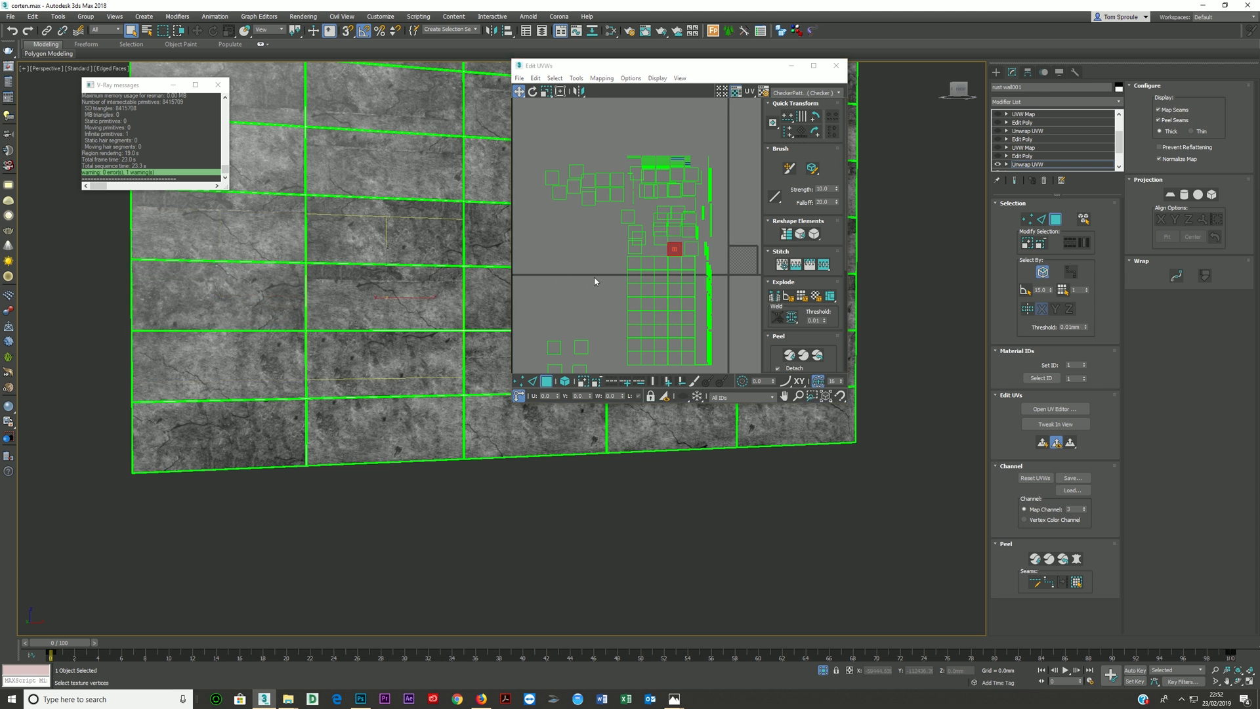
pyautogui.click(676, 244)
pyautogui.moveTo(676, 244); pyautogui.dragTo(673, 235)
pyautogui.scroll(-3, 253, 343)
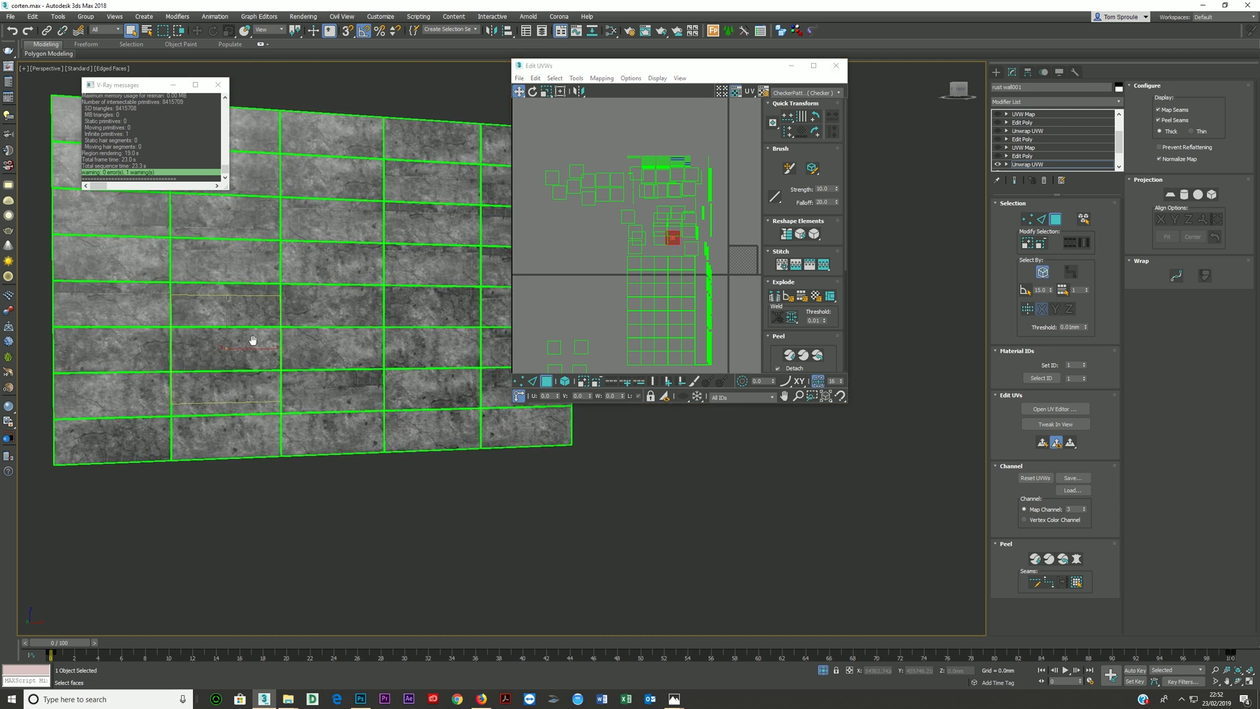
pyautogui.scroll(4, 297, 390)
pyautogui.click(266, 394)
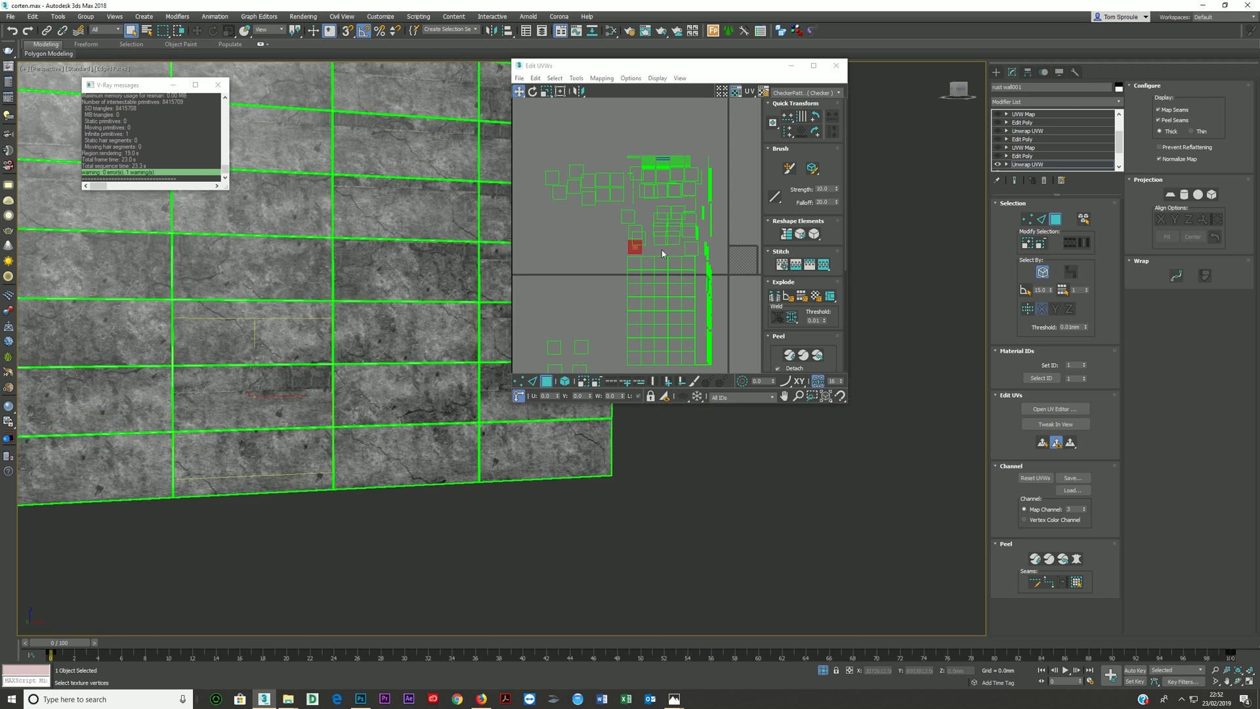
pyautogui.moveTo(641, 251); pyautogui.dragTo(640, 257)
# - Continue offsetting the UVs of further individual panels across the wall to vary the old texture from panel to panel
pyautogui.scroll(3, 440, 364)
pyautogui.moveTo(440, 365); pyautogui.dragTo(331, 397, button='middle')
pyautogui.click(441, 418)
pyautogui.moveTo(634, 224); pyautogui.dragTo(632, 229)
pyautogui.moveTo(470, 311); pyautogui.dragTo(400, 254, button='middle')
pyautogui.moveTo(628, 225); pyautogui.dragTo(658, 207)
pyautogui.click(450, 236)
pyautogui.click(461, 264)
pyautogui.moveTo(483, 211); pyautogui.dragTo(412, 257, button='middle')
pyautogui.click(412, 257)
pyautogui.scroll(5, 659, 198)
pyautogui.moveTo(659, 196); pyautogui.dragTo(604, 219)
pyautogui.scroll(-6, 593, 206)
pyautogui.click(685, 217)
pyautogui.click(164, 338)
pyautogui.moveTo(684, 216)
pyautogui.mouseDown()
pyautogui.moveTo(665, 208)
pyautogui.moveTo(696, 208)
pyautogui.mouseUp()
pyautogui.scroll(-3, 296, 296)
pyautogui.click(210, 344)
pyautogui.click(364, 282)
pyautogui.moveTo(164, 272); pyautogui.dragTo(417, 267, button='middle')
pyautogui.click(197, 341)
pyautogui.moveTo(683, 236)
pyautogui.mouseDown()
pyautogui.moveTo(683, 247)
pyautogui.moveTo(683, 230)
pyautogui.mouseUp()
pyautogui.click(184, 481)
pyautogui.scroll(-5, 473, 262)
pyautogui.click(469, 243)
pyautogui.moveTo(489, 394); pyautogui.dragTo(391, 413, button='middle')
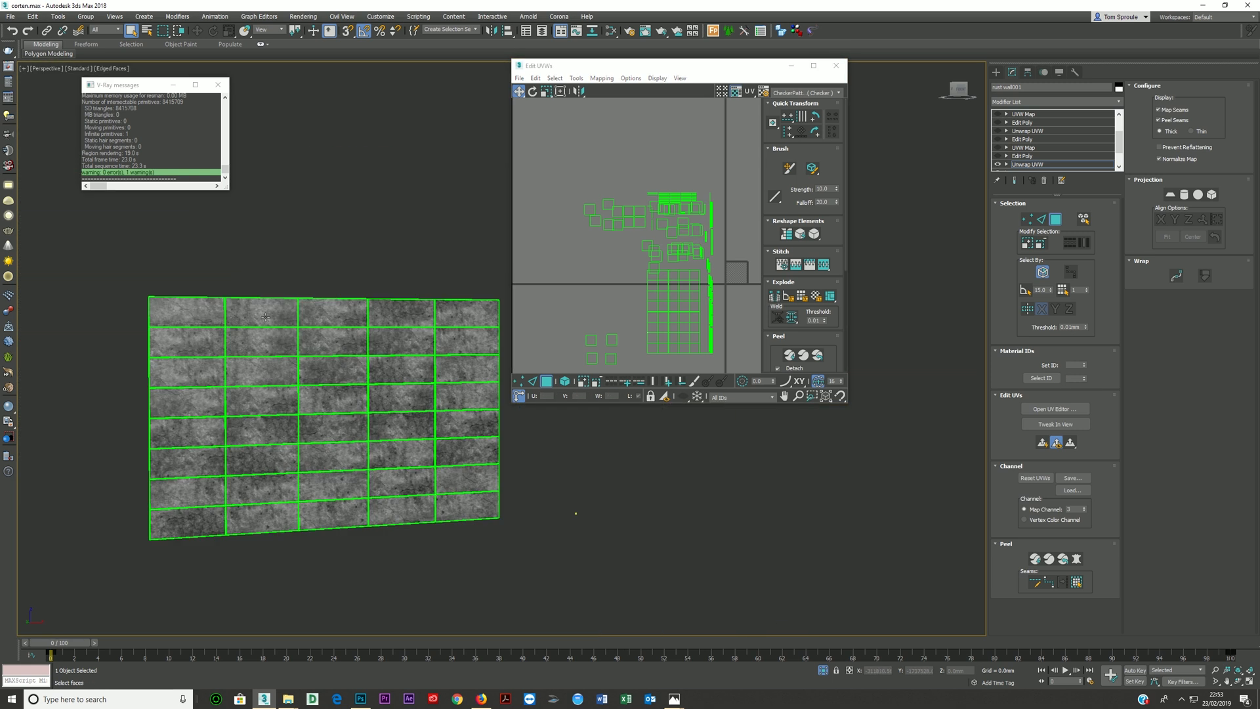
# - End isolation of the wall, close the UV editor, and return to the four-viewport layout with the camera view active
pyautogui.click(822, 670)
pyautogui.click(836, 66)
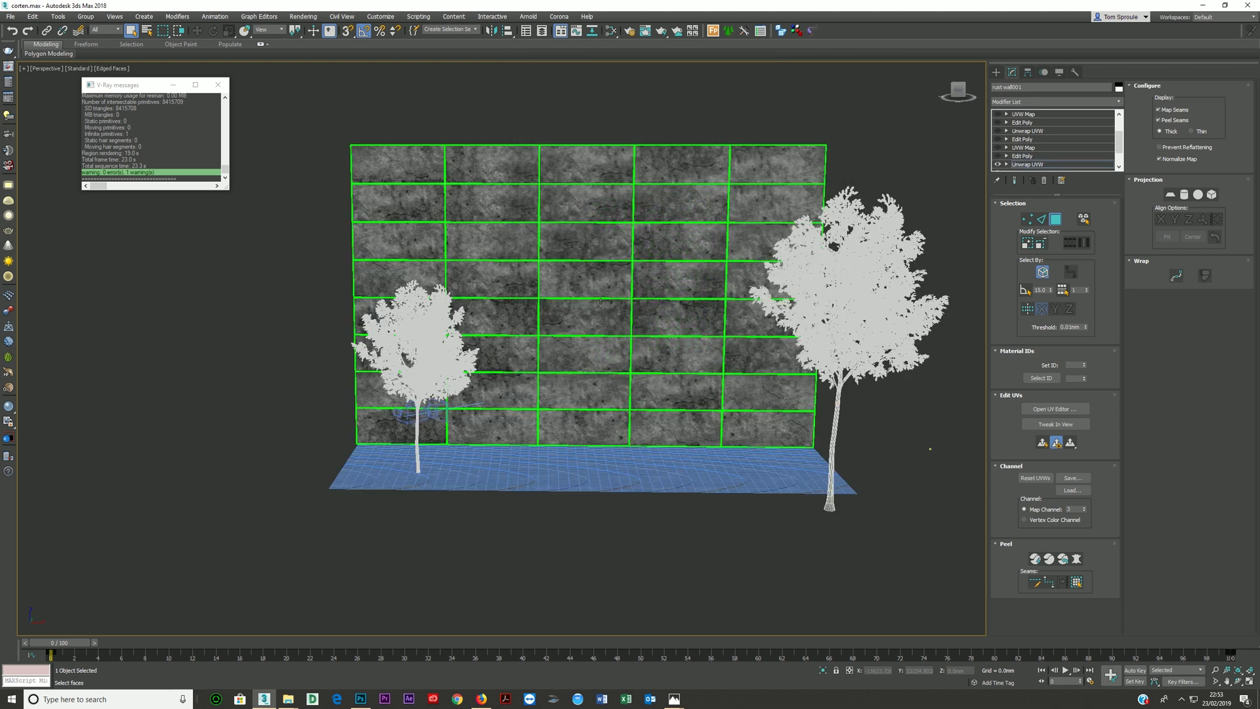
pyautogui.hotkey('alt', 'w')
pyautogui.click(681, 517)
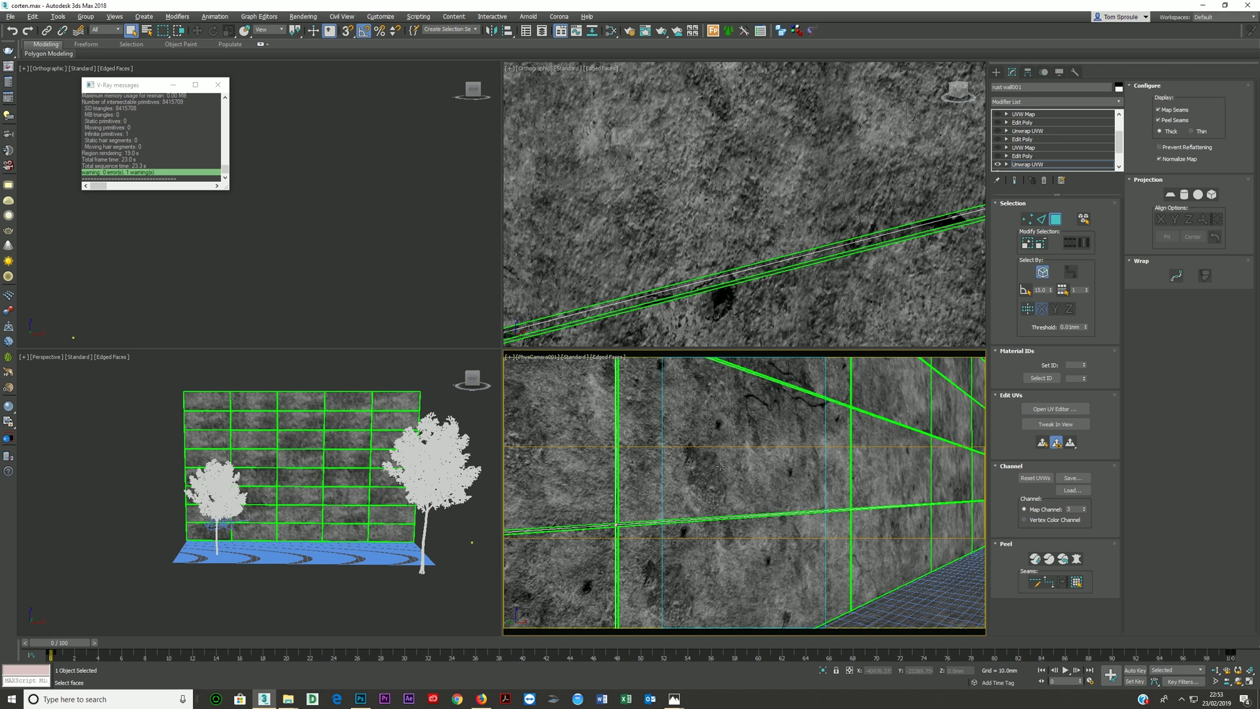
# - Test-render the camera view of the wall with the varied panel UVs, stopping the render once it is readable
pyautogui.hotkey('shift', 'q')
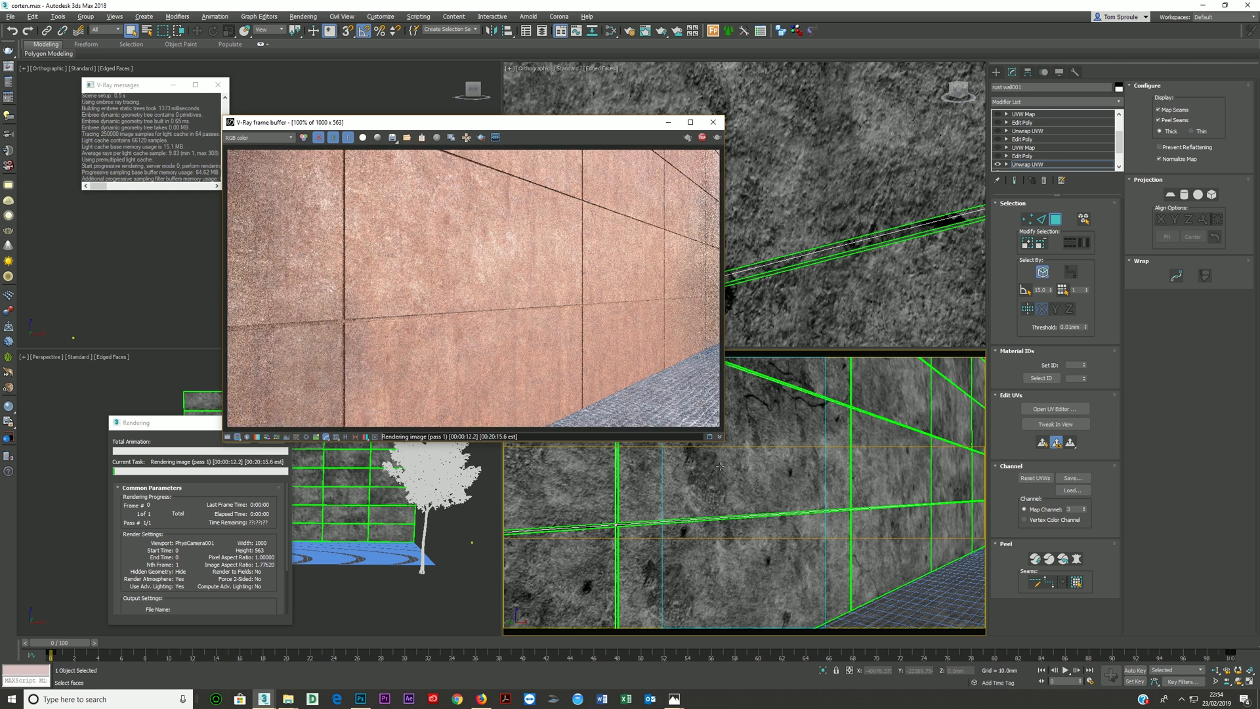
pyautogui.click(702, 138)
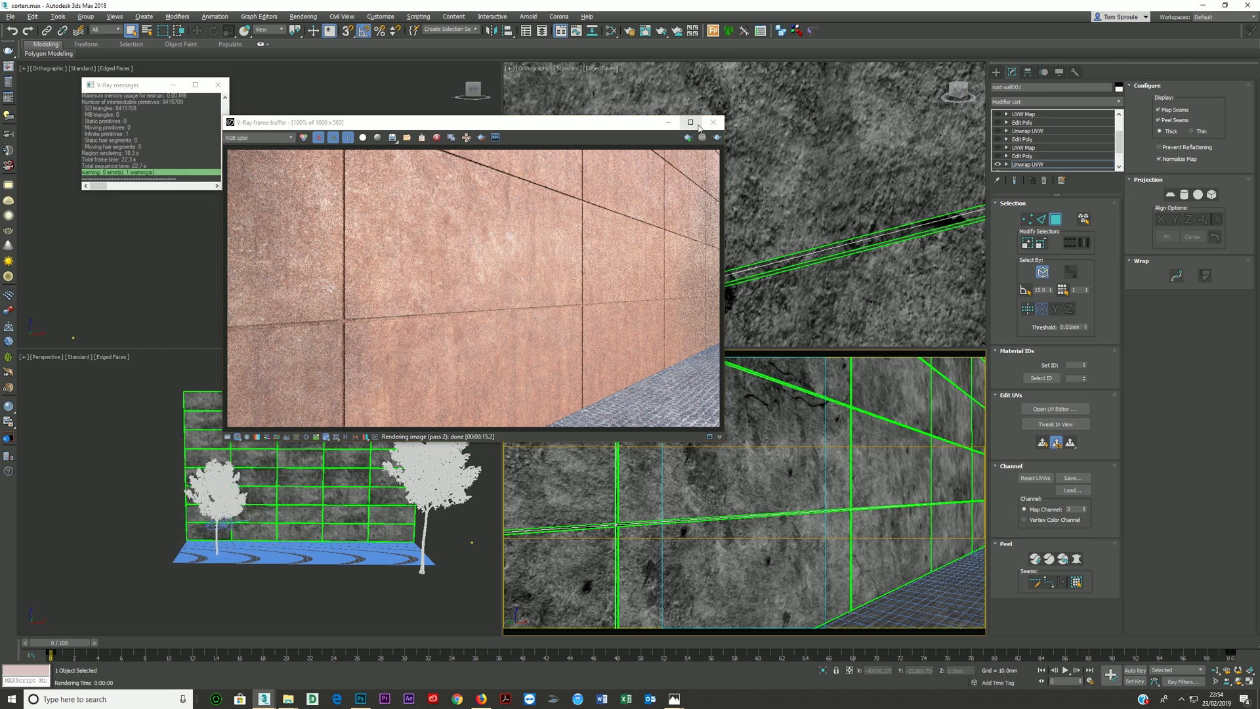
pyautogui.click(713, 122)
# - Insert a ColorCorrection map between the old texture bitmap and the blend input of the VRayBlendMtl
pyautogui.click(610, 30)
pyautogui.moveTo(550, 456); pyautogui.dragTo(508, 438, button='middle')
pyautogui.scroll(3, 508, 438)
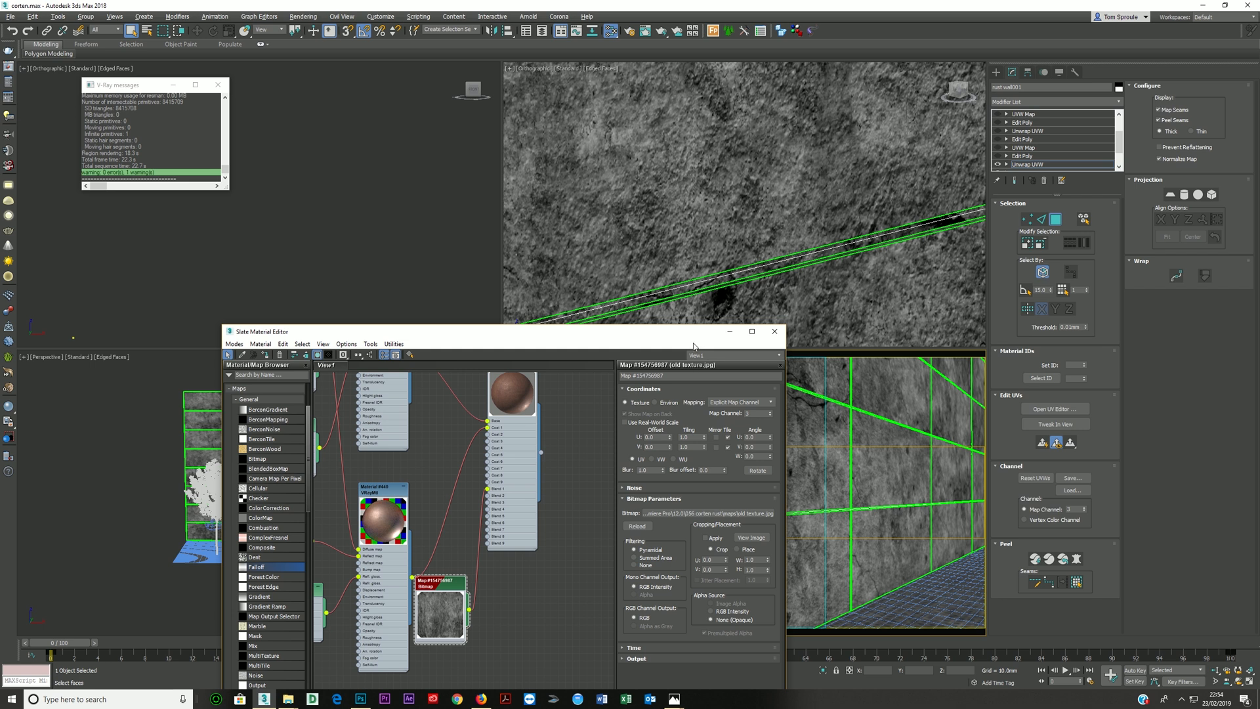
pyautogui.moveTo(683, 333); pyautogui.dragTo(703, 156)
pyautogui.moveTo(550, 289); pyautogui.dragTo(573, 263, button='middle')
pyautogui.moveTo(574, 342); pyautogui.dragTo(609, 383)
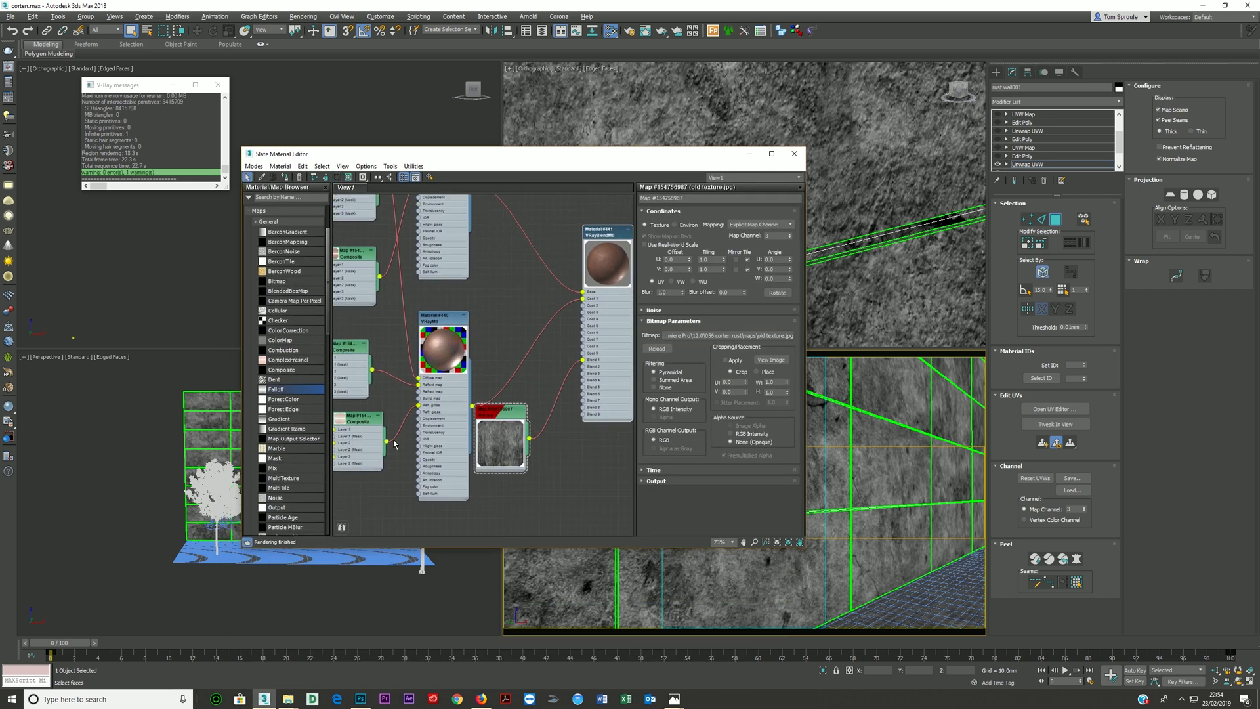
pyautogui.moveTo(288, 330); pyautogui.dragTo(558, 413)
pyautogui.click(553, 409)
pyautogui.click(337, 177)
pyautogui.moveTo(501, 413); pyautogui.dragTo(406, 435)
pyautogui.moveTo(558, 410); pyautogui.dragTo(514, 434)
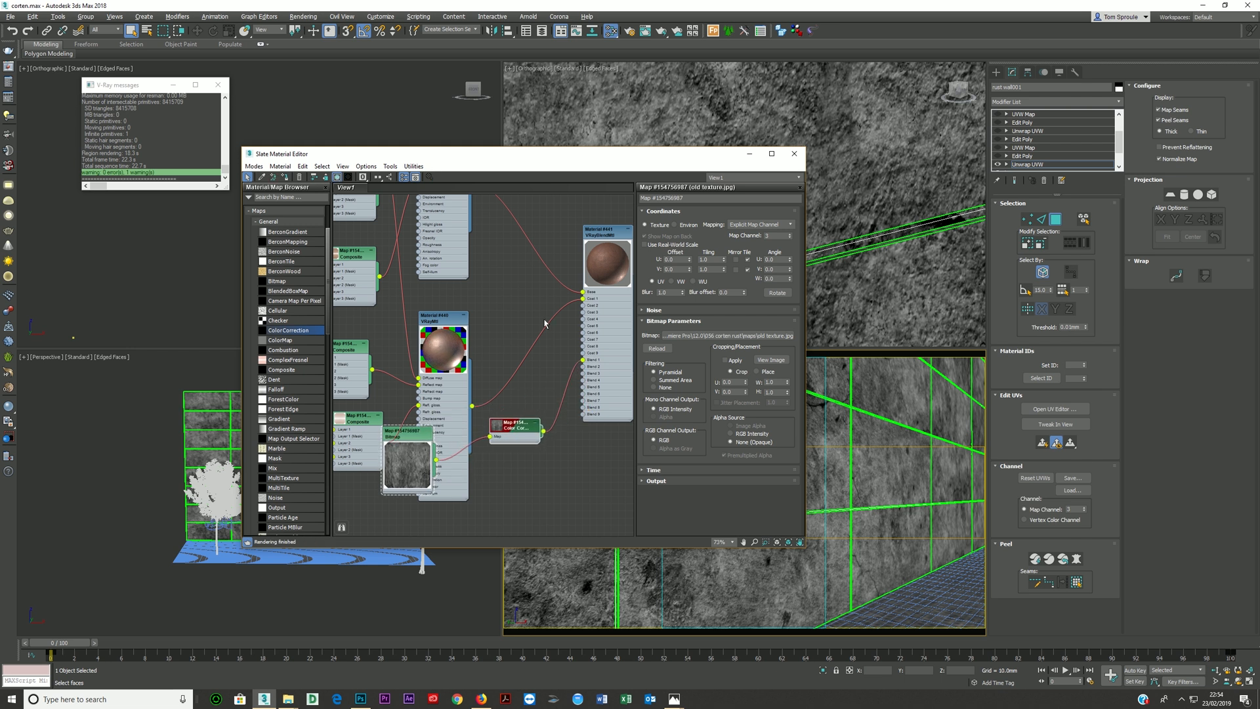
# - Switch the new Color Correction map's lightness to Advanced and set its RGB gamma/contrast to 0.3
pyautogui.doubleClick(511, 430)
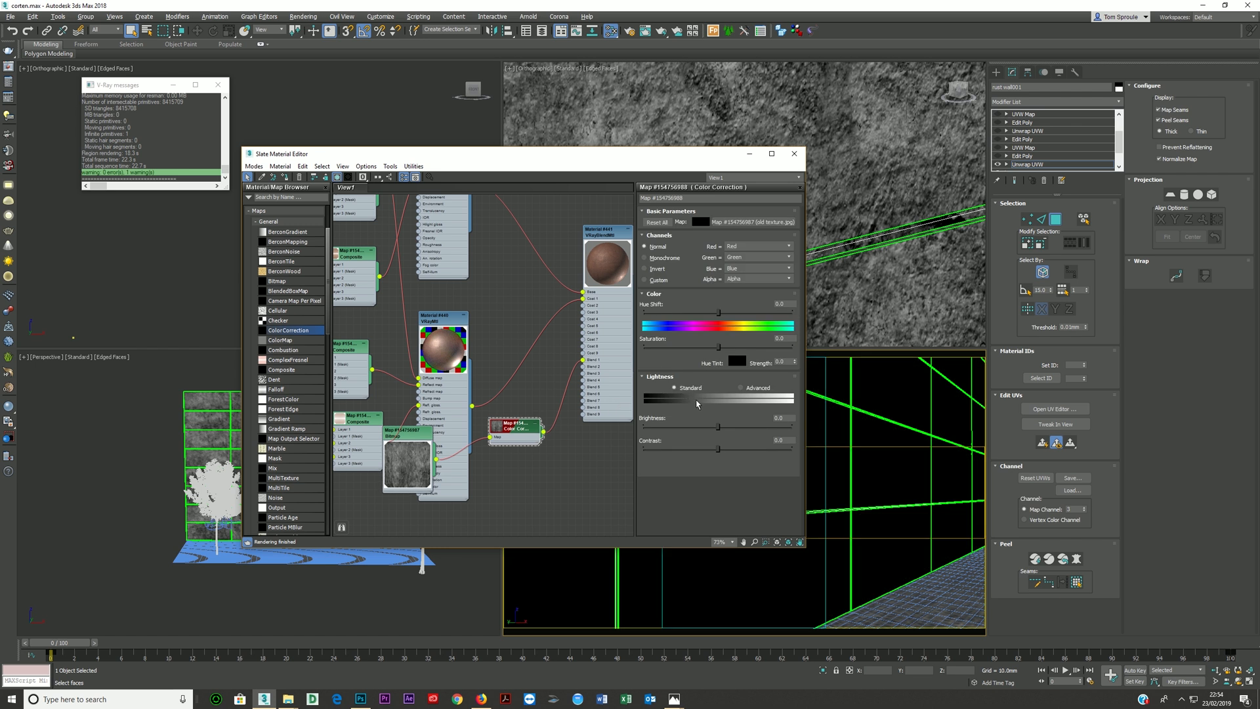
pyautogui.click(741, 387)
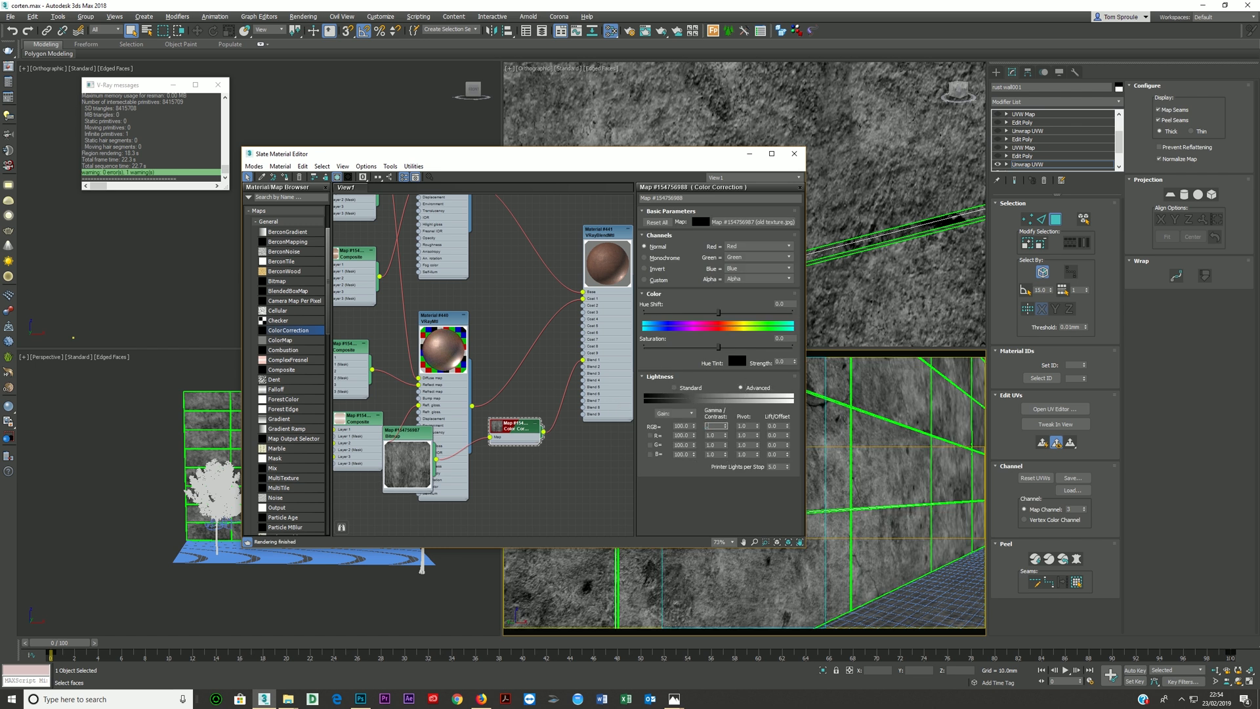
pyautogui.write('0.3')
pyautogui.press('Return')
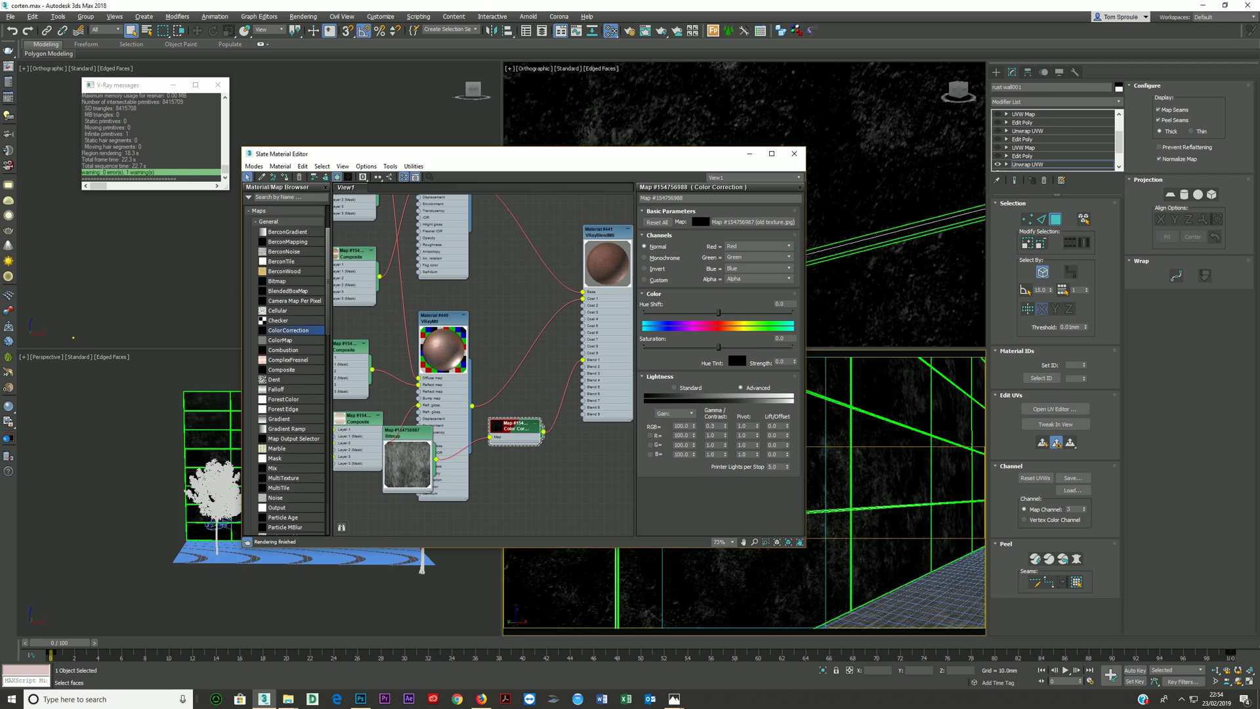
# - Render the camera view again to check the darker blend mask, stop it and close the frame buffer
pyautogui.hotkey('shift', 'q')
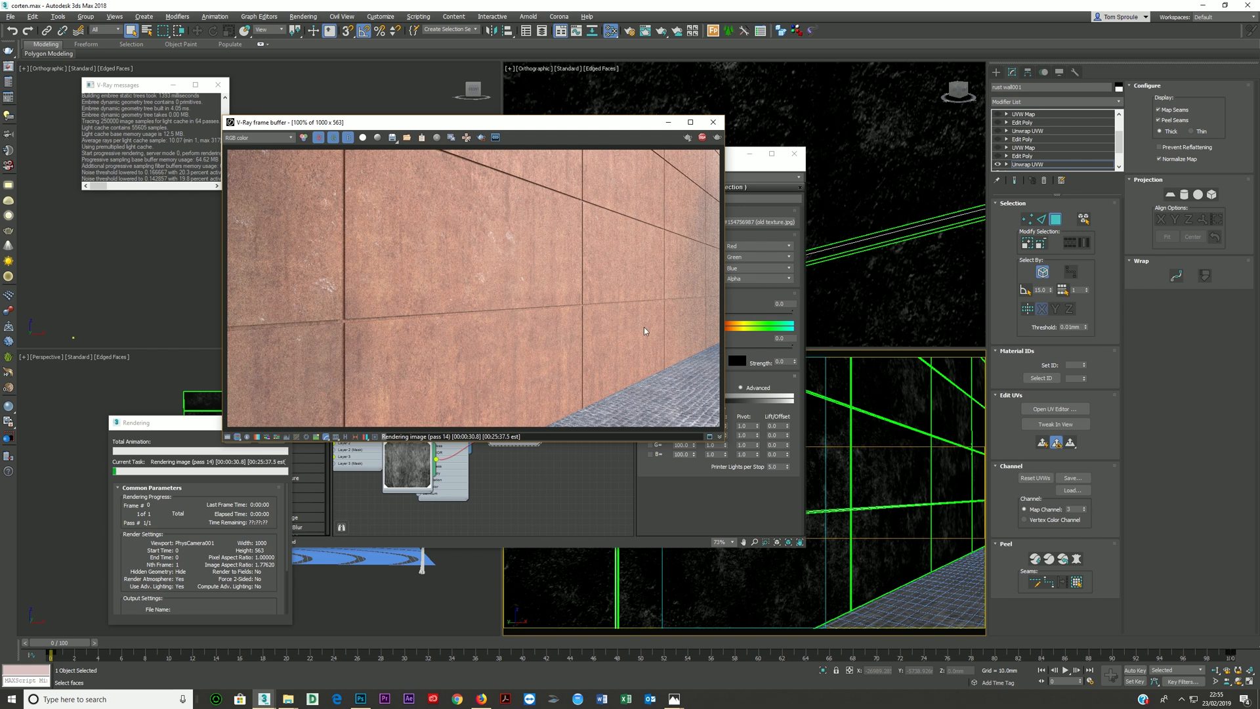
pyautogui.click(702, 140)
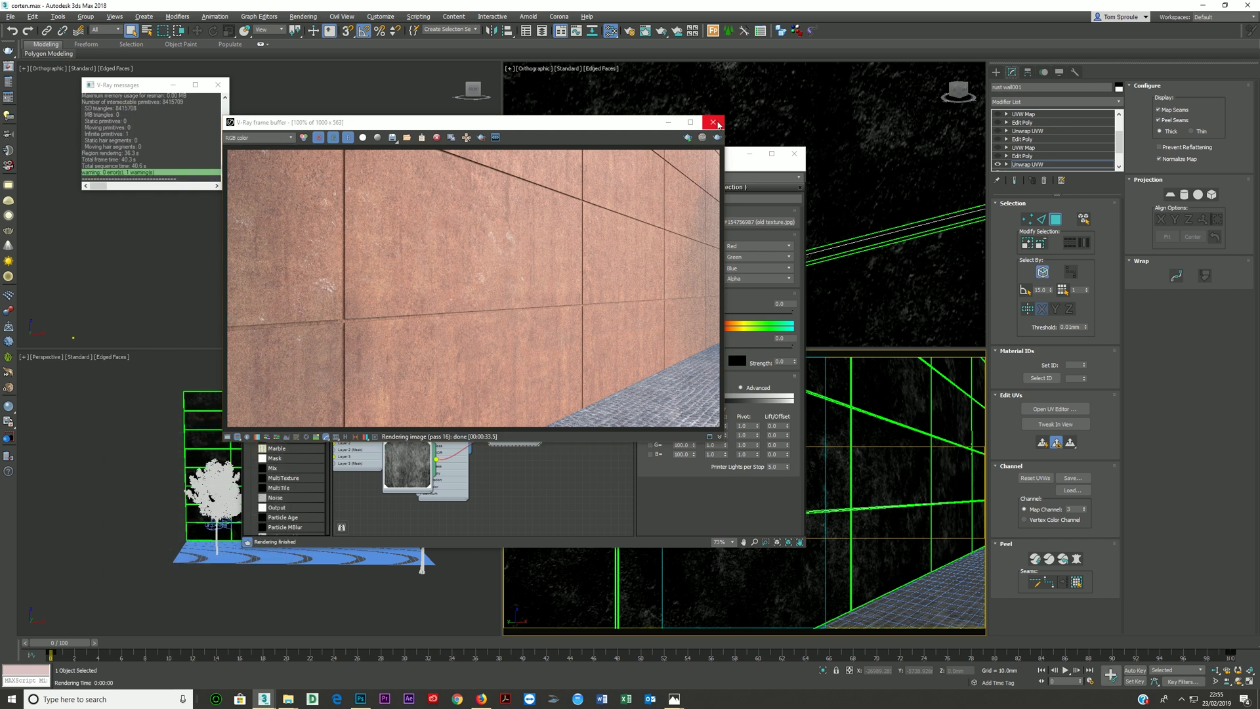
pyautogui.click(713, 122)
# - Set the mask's Color Correction RGB gamma/contrast to 0.4 and collapse the old texture bitmap node's preview
pyautogui.scroll(-1, 507, 367)
pyautogui.moveTo(502, 363); pyautogui.dragTo(448, 417, button='middle')
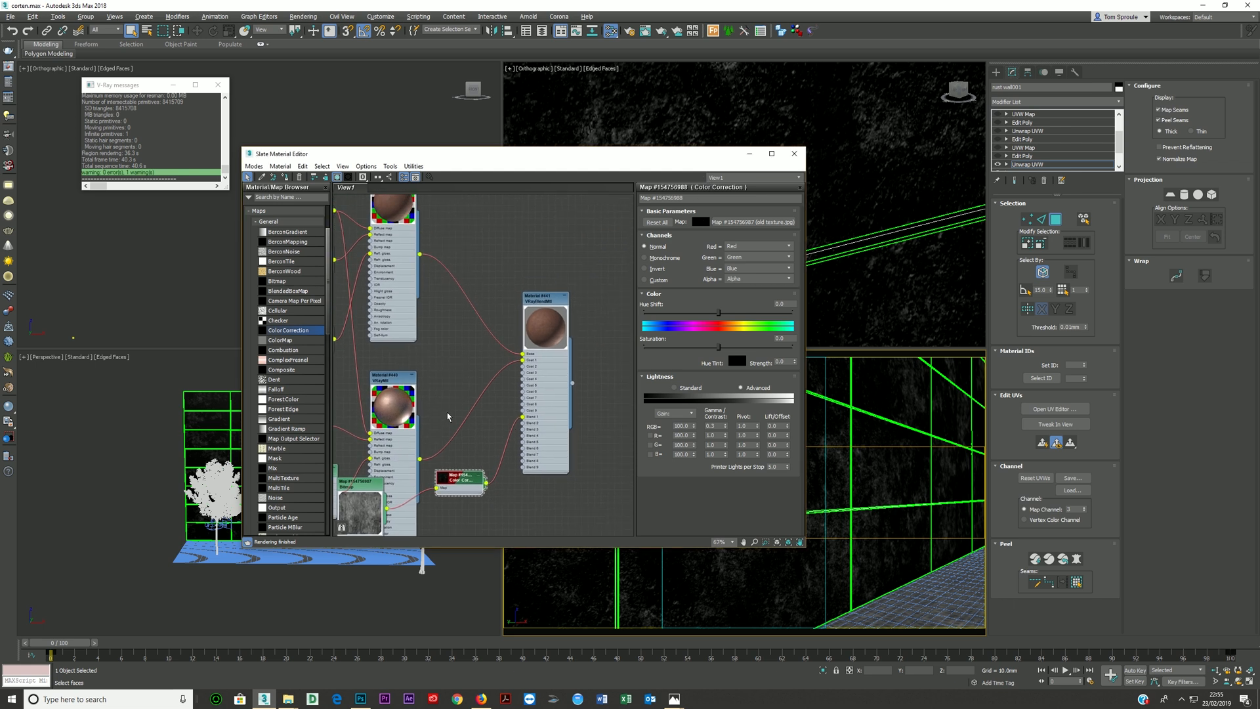
pyautogui.moveTo(703, 160); pyautogui.dragTo(713, 114)
pyautogui.scroll(-3, 525, 359)
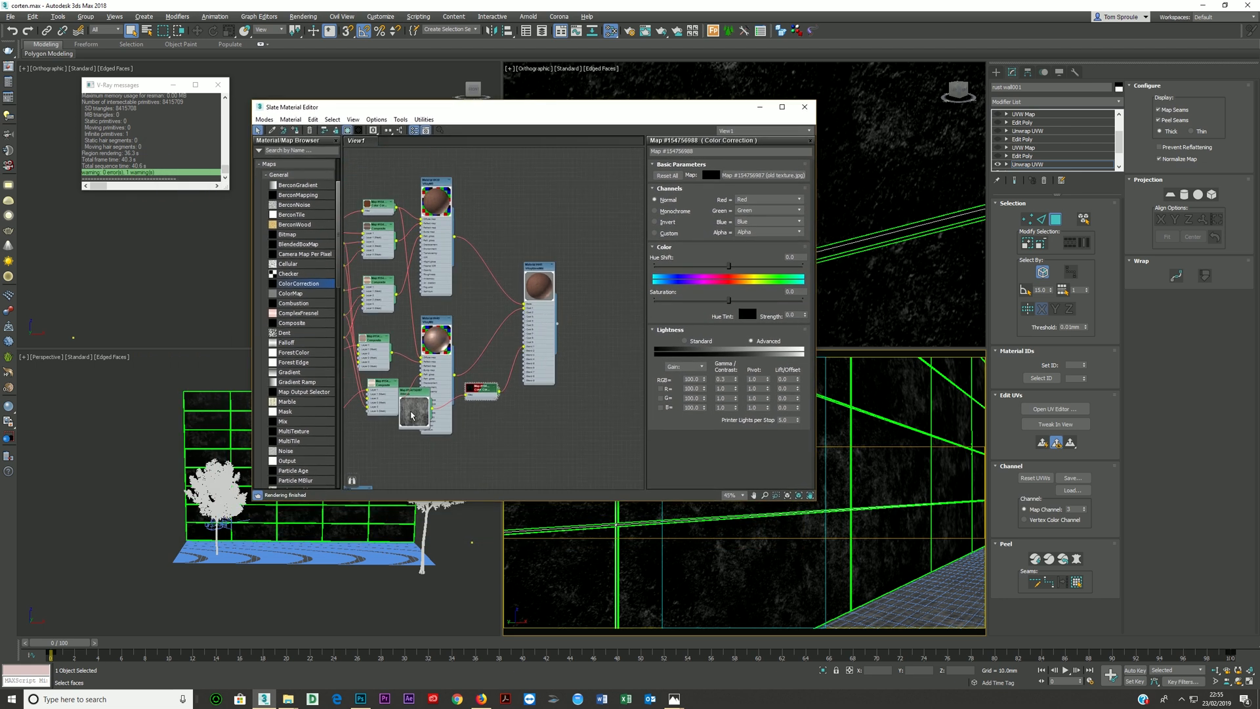
pyautogui.doubleClick(410, 414)
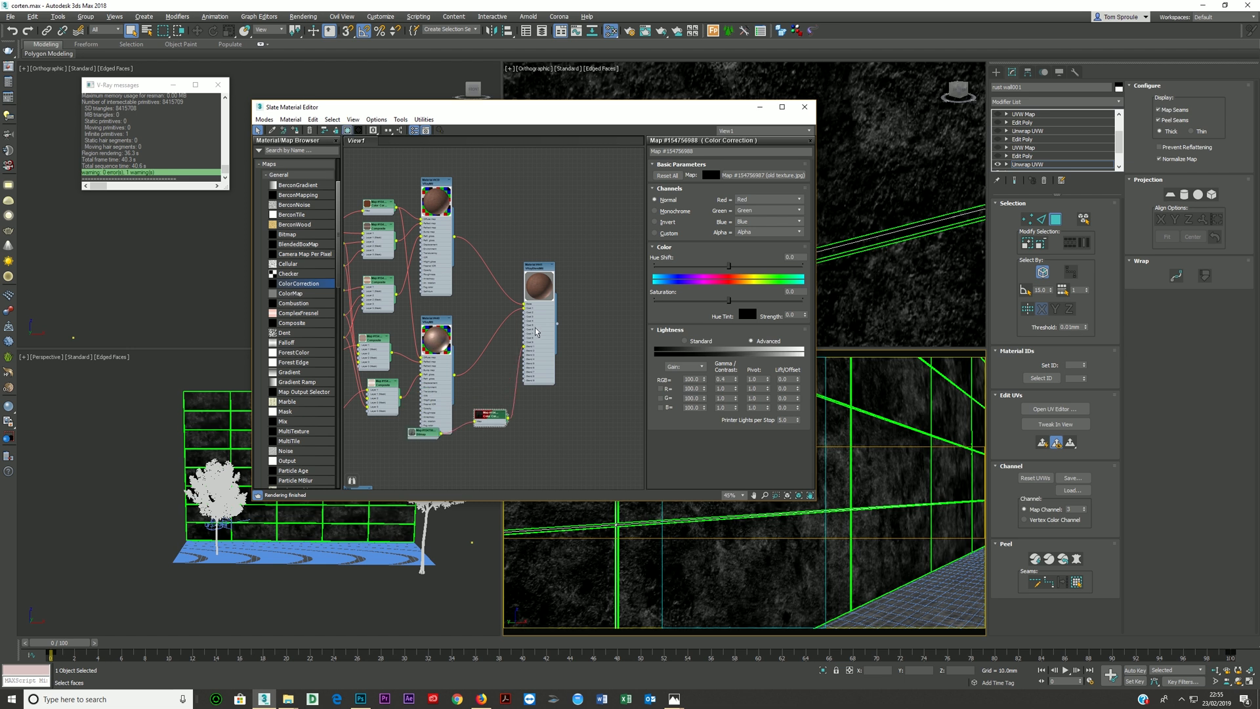
# - Remove the Edit Poly and UVW Map modifiers from the wall's stack, keeping the three Unwrap UVW modifiers, and select Subdivide
pyautogui.click(1037, 157)
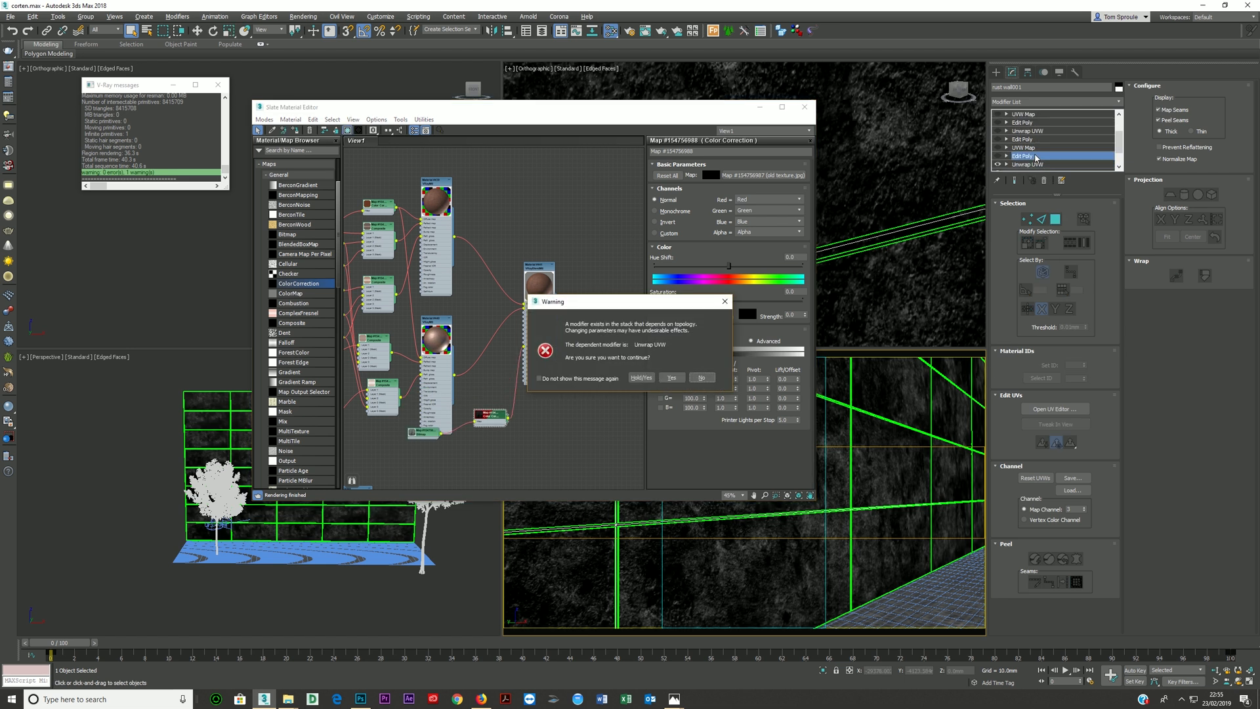
pyautogui.click(671, 377)
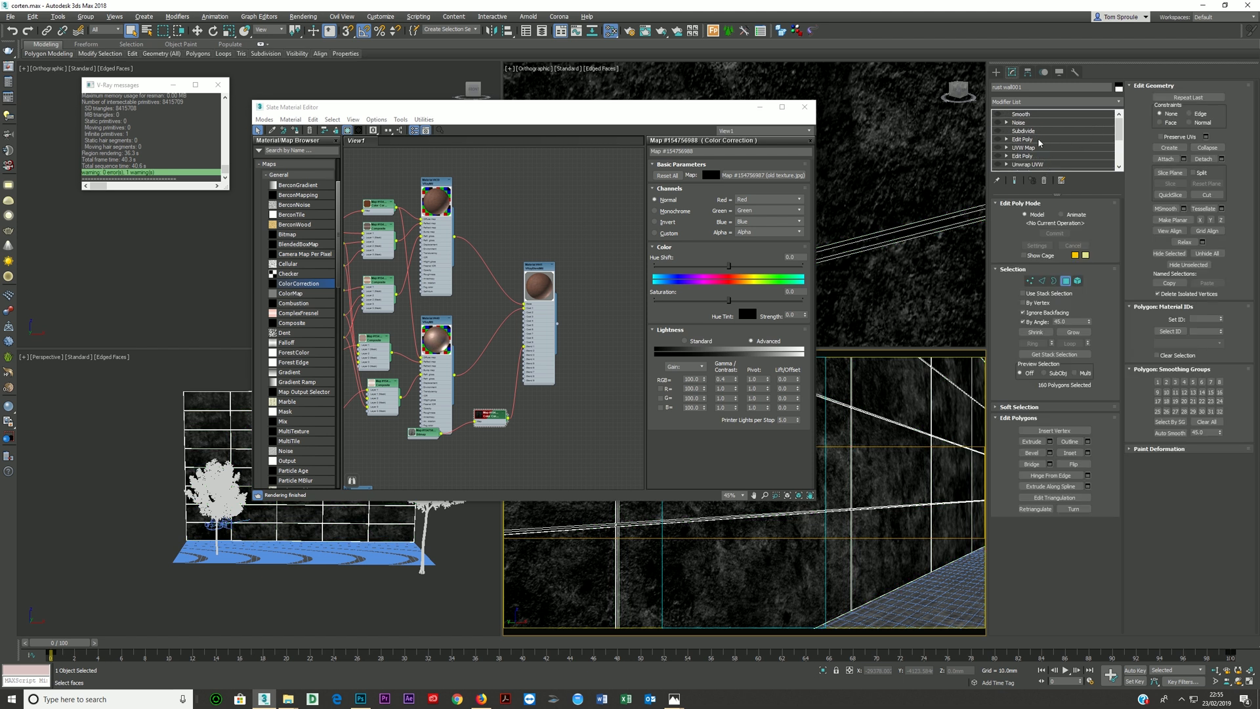
pyautogui.click(1044, 181)
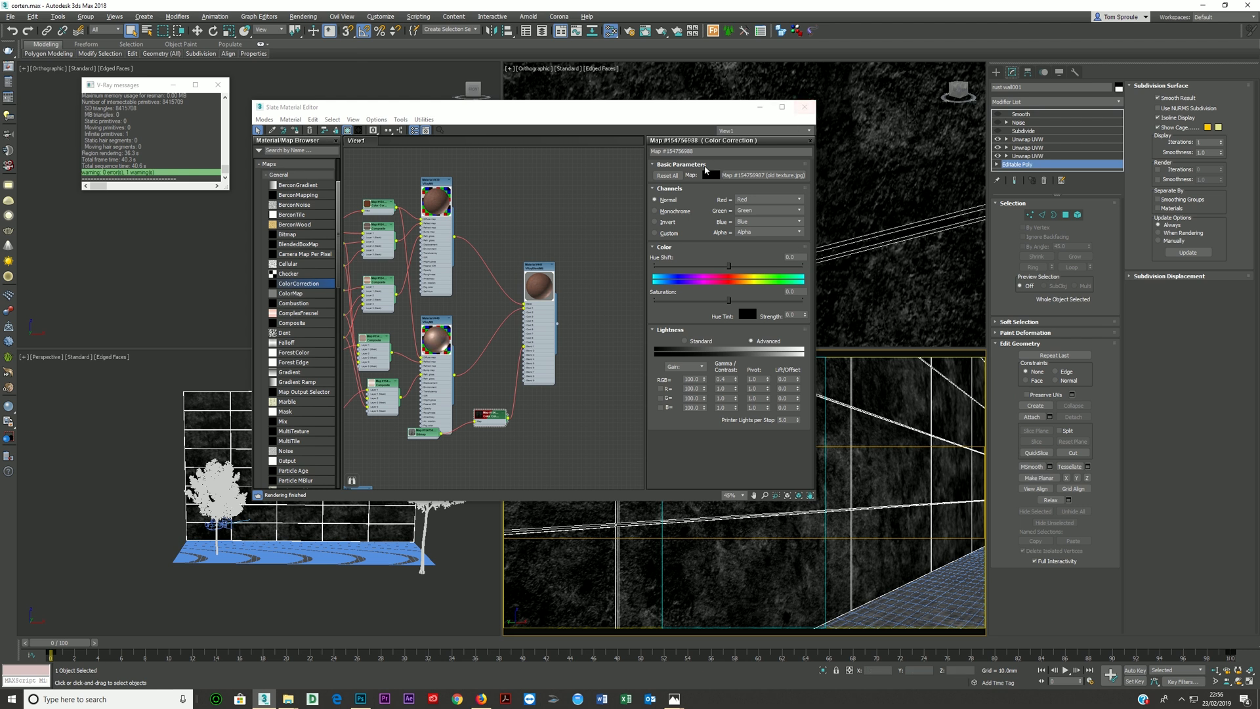
pyautogui.moveTo(649, 114); pyautogui.dragTo(585, 226)
pyautogui.click(1022, 132)
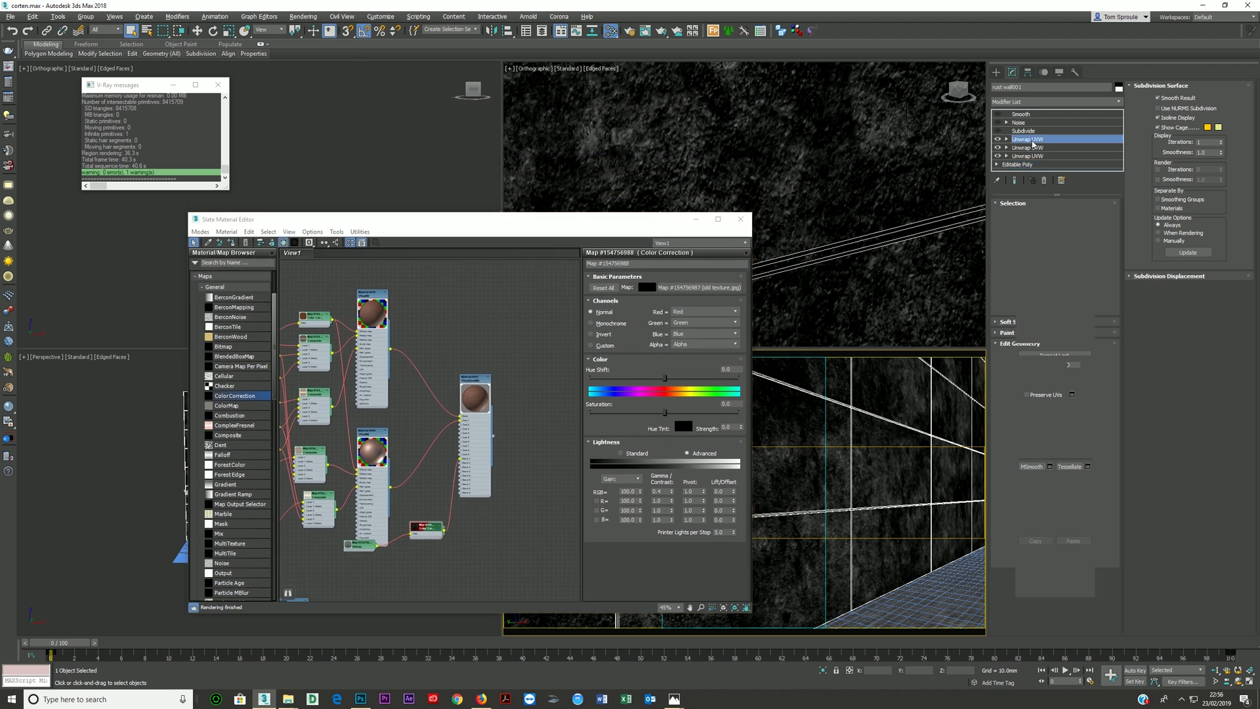
# - Lay out the blend material's child nodes in tidy columns in the material graph
pyautogui.moveTo(645, 226); pyautogui.dragTo(544, 241)
pyautogui.scroll(-2, 337, 368)
pyautogui.moveTo(257, 380); pyautogui.dragTo(286, 360, button='middle')
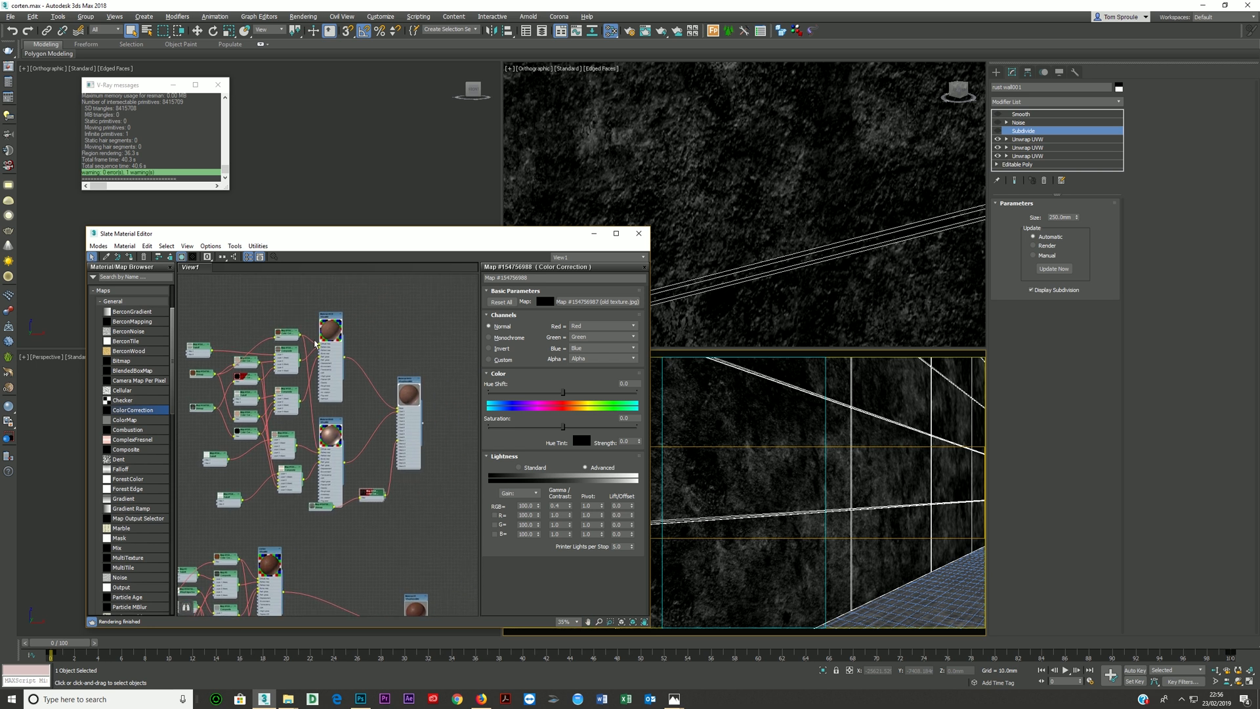
pyautogui.scroll(-1, 319, 338)
pyautogui.moveTo(402, 420); pyautogui.dragTo(394, 334)
pyautogui.press('c')
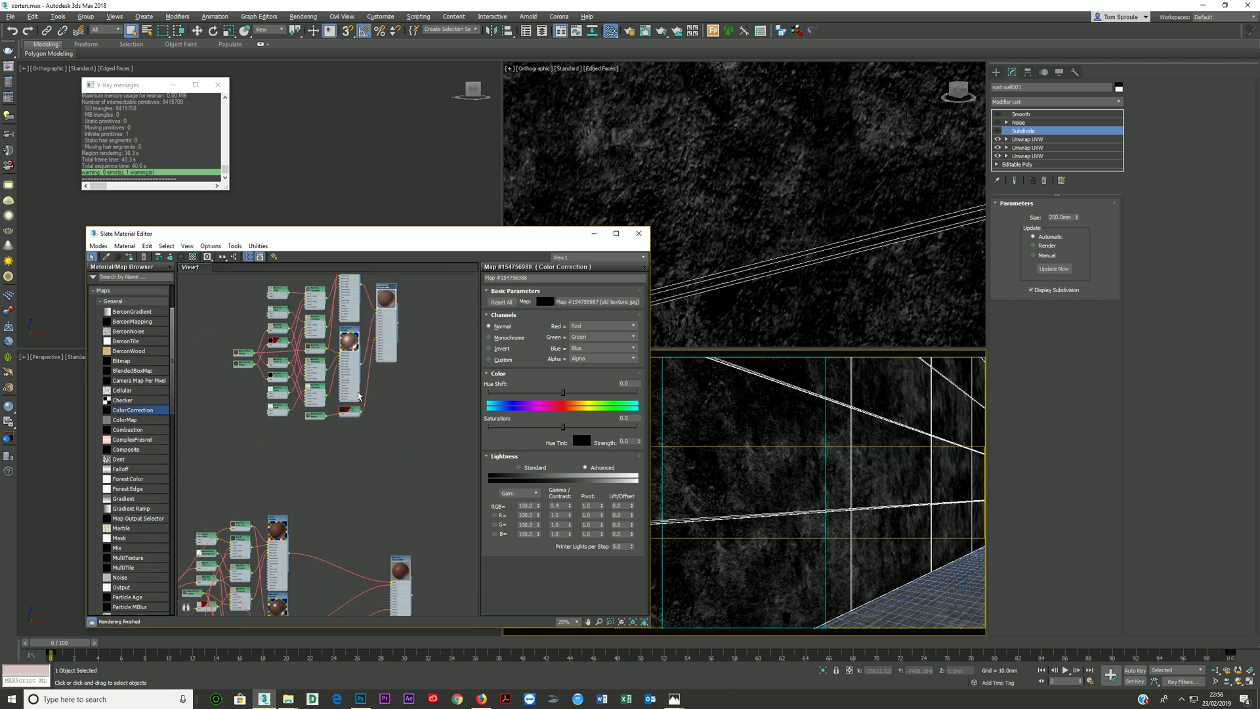
pyautogui.scroll(3, 227, 408)
pyautogui.moveTo(228, 408); pyautogui.dragTo(329, 473, button='middle')
pyautogui.scroll(-2, 329, 472)
pyautogui.moveTo(285, 472); pyautogui.dragTo(271, 333)
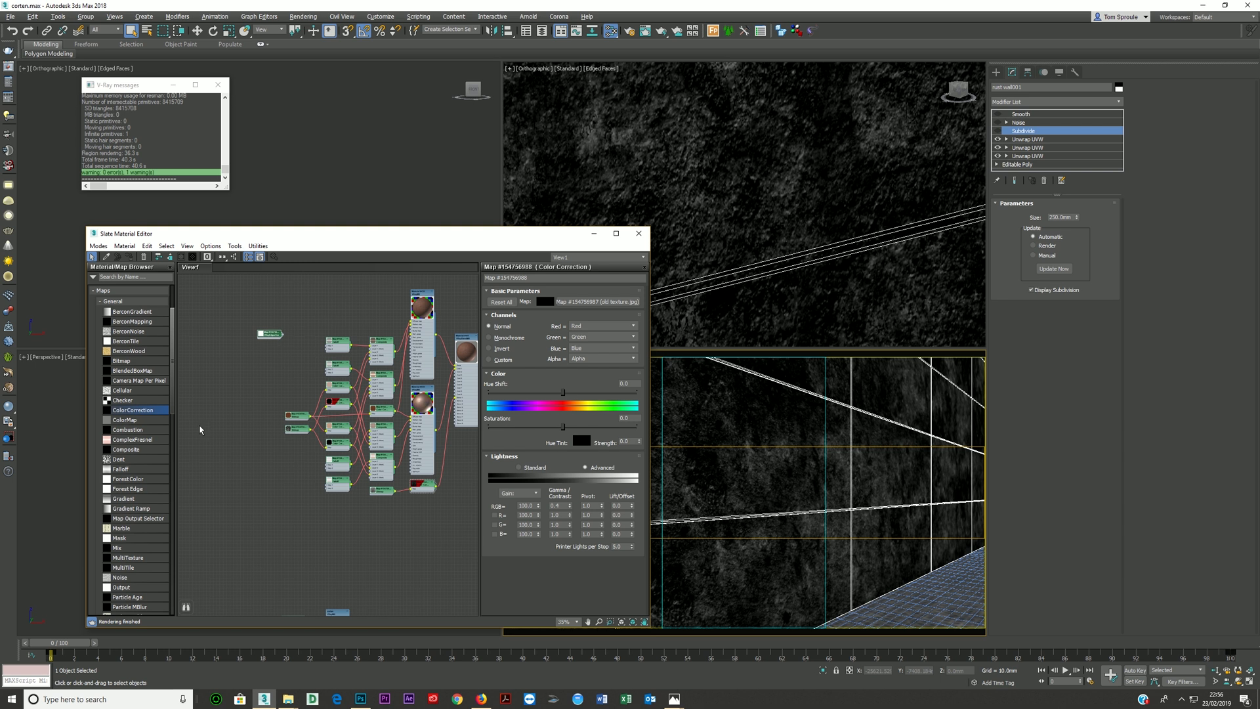
# - Add a VRayEdgesTex map to the material graph and edit its rounded-corner radius
pyautogui.click(129, 301)
pyautogui.moveTo(134, 429); pyautogui.dragTo(255, 356)
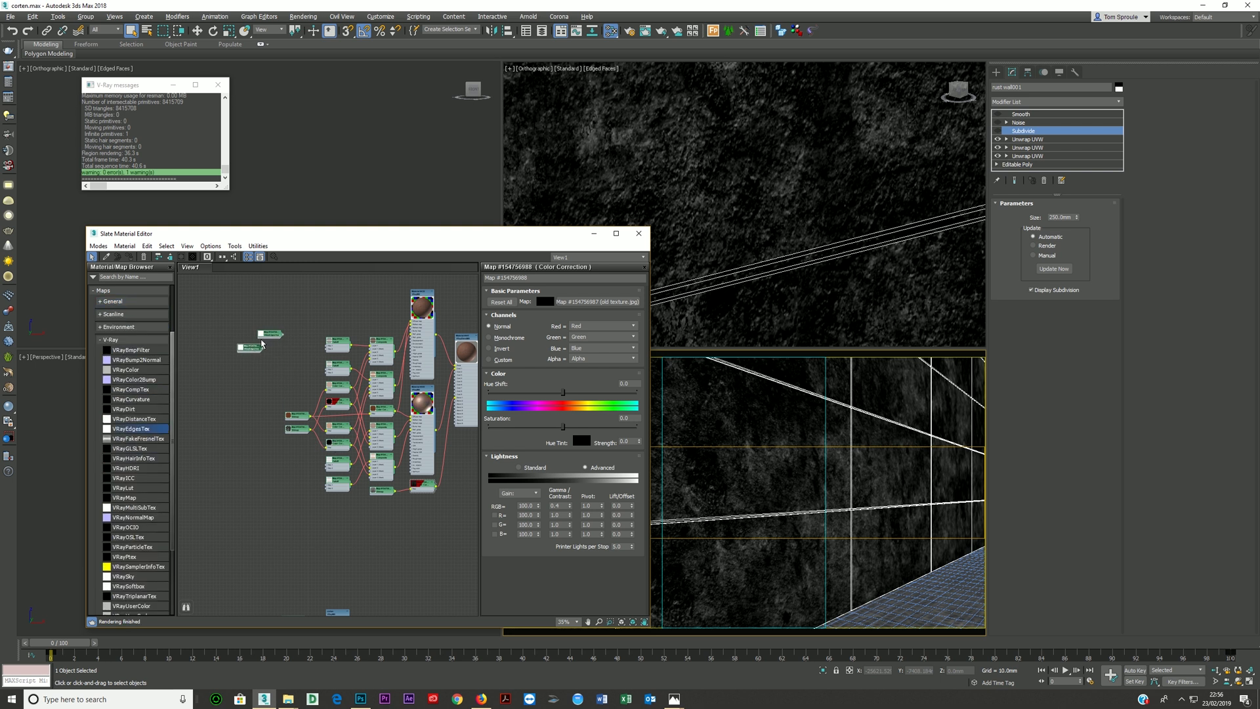
pyautogui.doubleClick(269, 335)
pyautogui.doubleClick(241, 350)
pyautogui.doubleClick(604, 313)
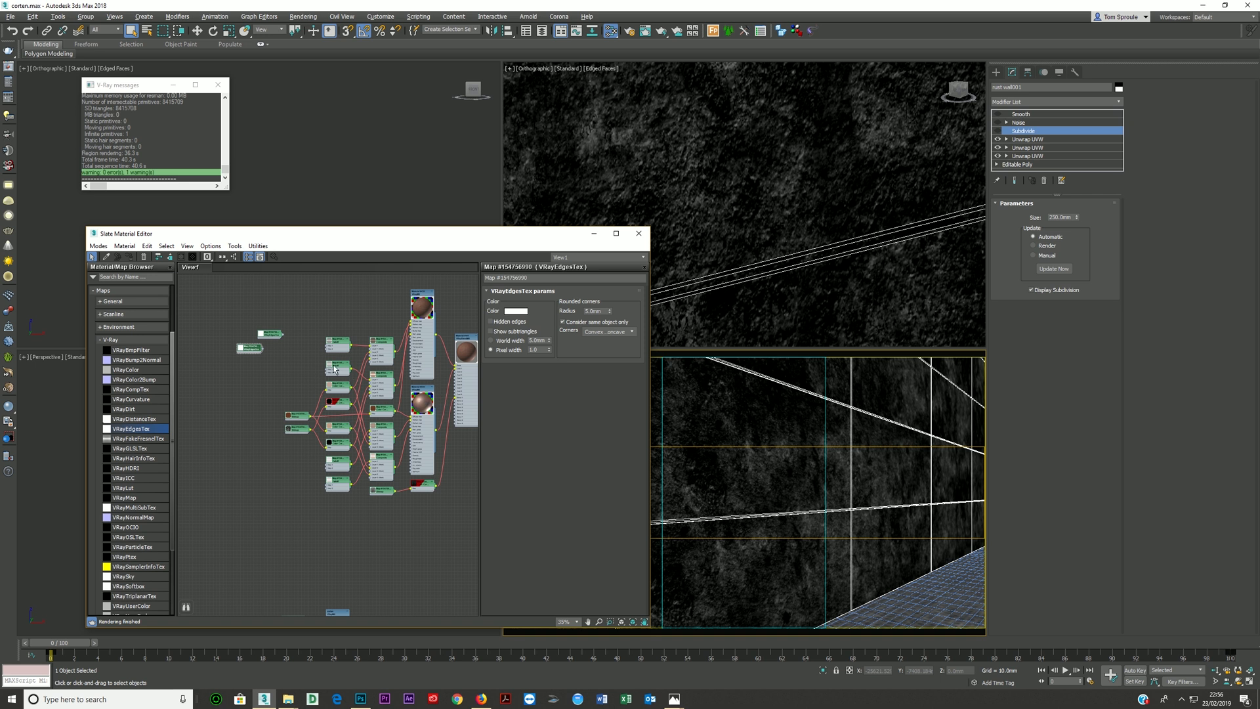
# - Place the new VRayEdgesTex node above the Falloff maps and delete the other unconnected VRayEdgesTex node
pyautogui.scroll(2, 315, 367)
pyautogui.moveTo(268, 365); pyautogui.dragTo(263, 380, button='middle')
pyautogui.scroll(1, 264, 379)
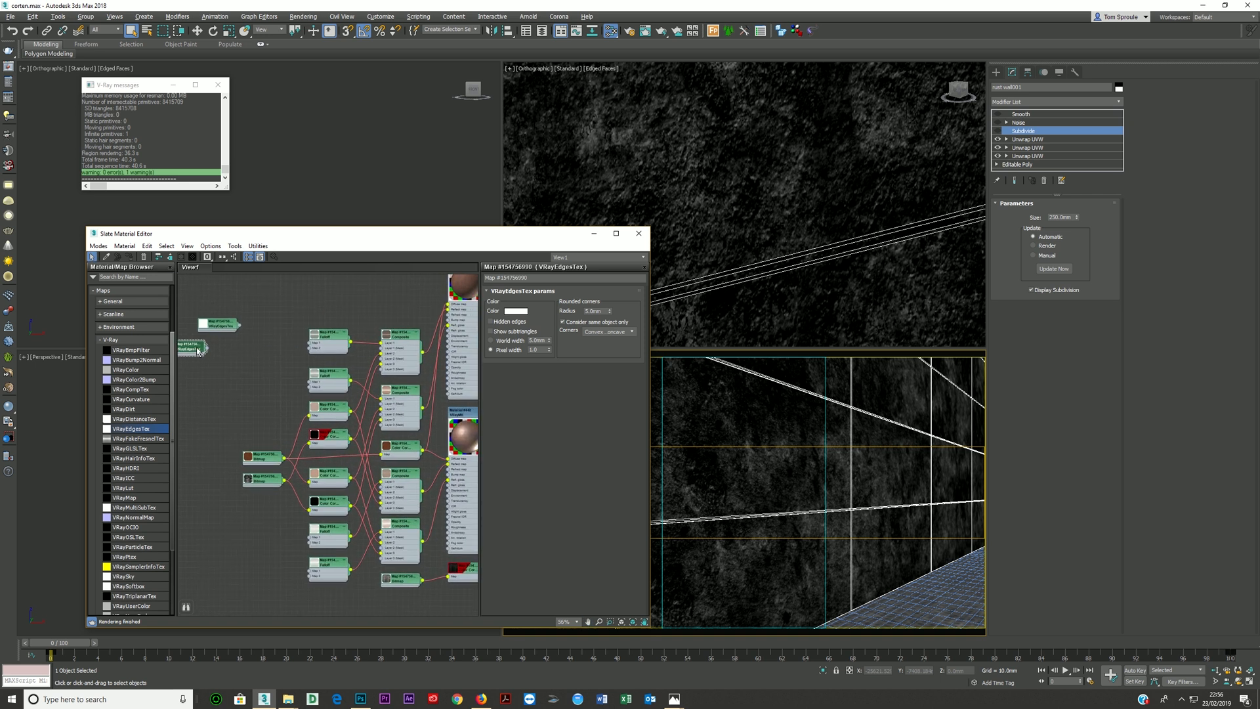
pyautogui.moveTo(196, 348); pyautogui.dragTo(341, 298)
pyautogui.click(228, 326)
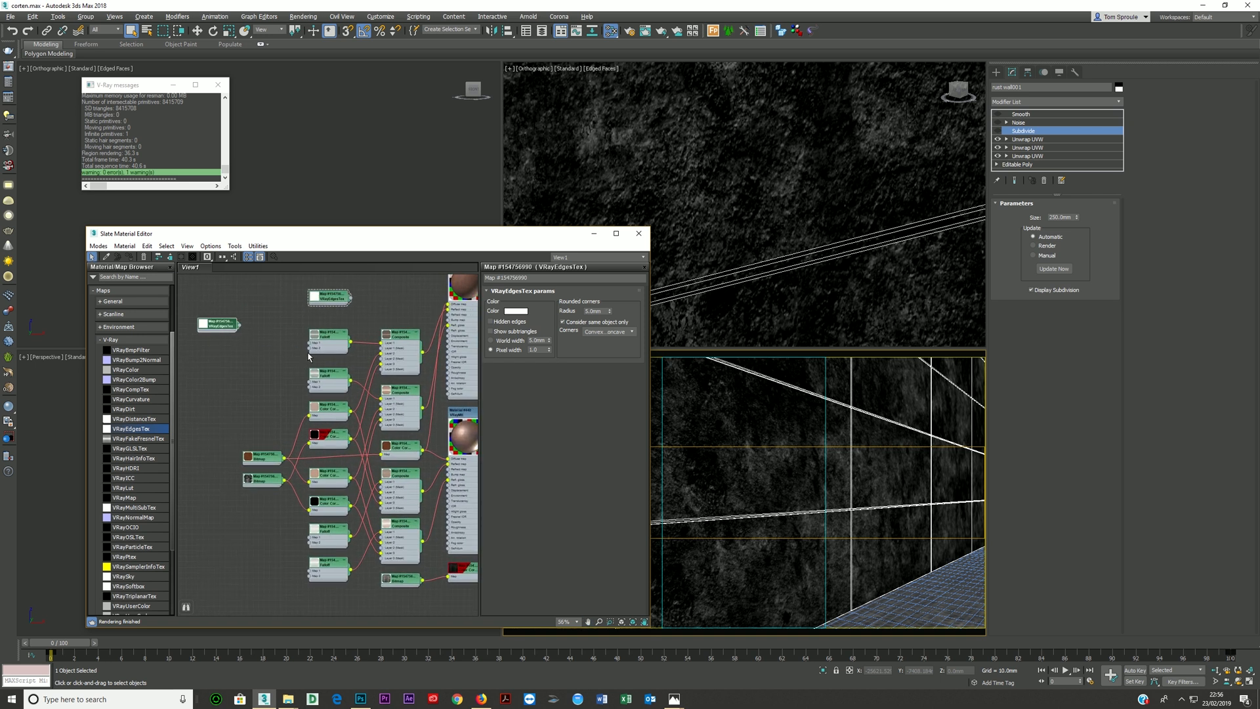
pyautogui.press('Delete')
pyautogui.click(330, 300)
pyautogui.moveTo(425, 368); pyautogui.dragTo(342, 381, button='middle')
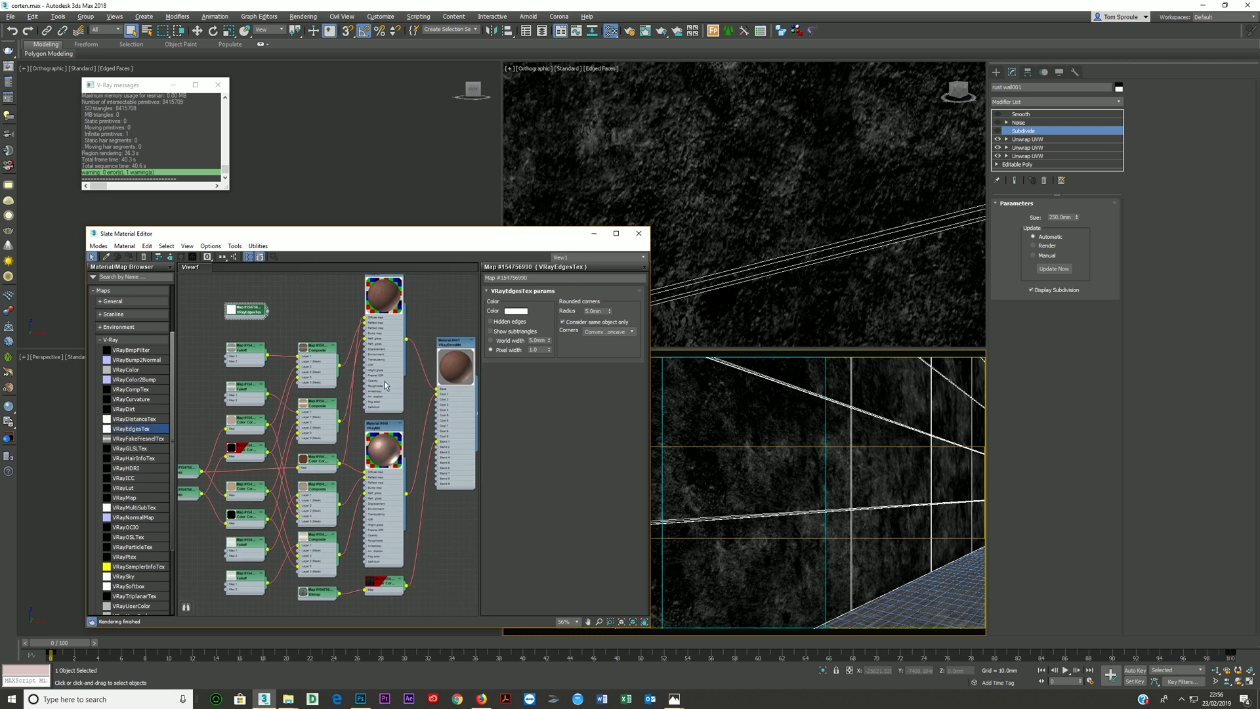
pyautogui.scroll(1, 383, 332)
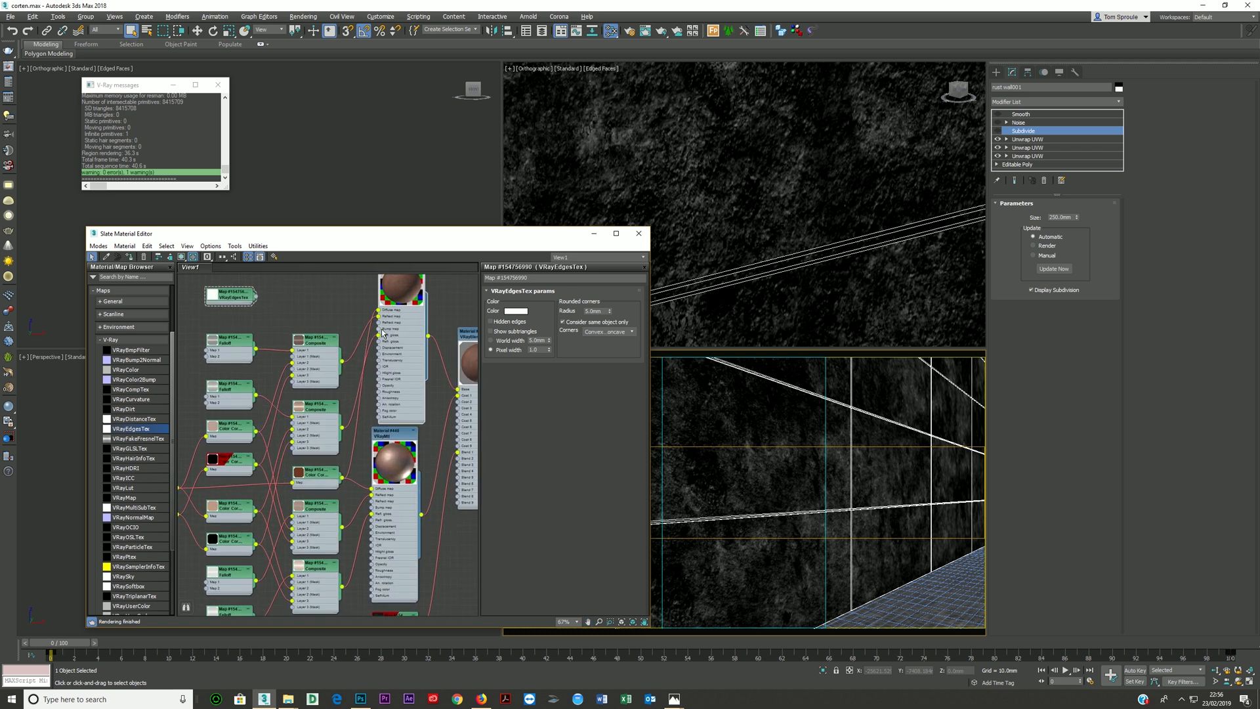
pyautogui.moveTo(255, 299); pyautogui.dragTo(309, 308)
pyautogui.click(276, 321)
# - Connect the Corten Steel3 seamless bitmap to the bump map inputs of both VRayMtls and open the upper material's parameters
pyautogui.scroll(-1, 289, 322)
pyautogui.moveTo(295, 321); pyautogui.dragTo(359, 304, button='middle')
pyautogui.moveTo(244, 451); pyautogui.dragTo(430, 323)
pyautogui.moveTo(249, 429); pyautogui.dragTo(424, 472)
pyautogui.moveTo(387, 363); pyautogui.dragTo(364, 421, button='middle')
pyautogui.doubleClick(429, 384)
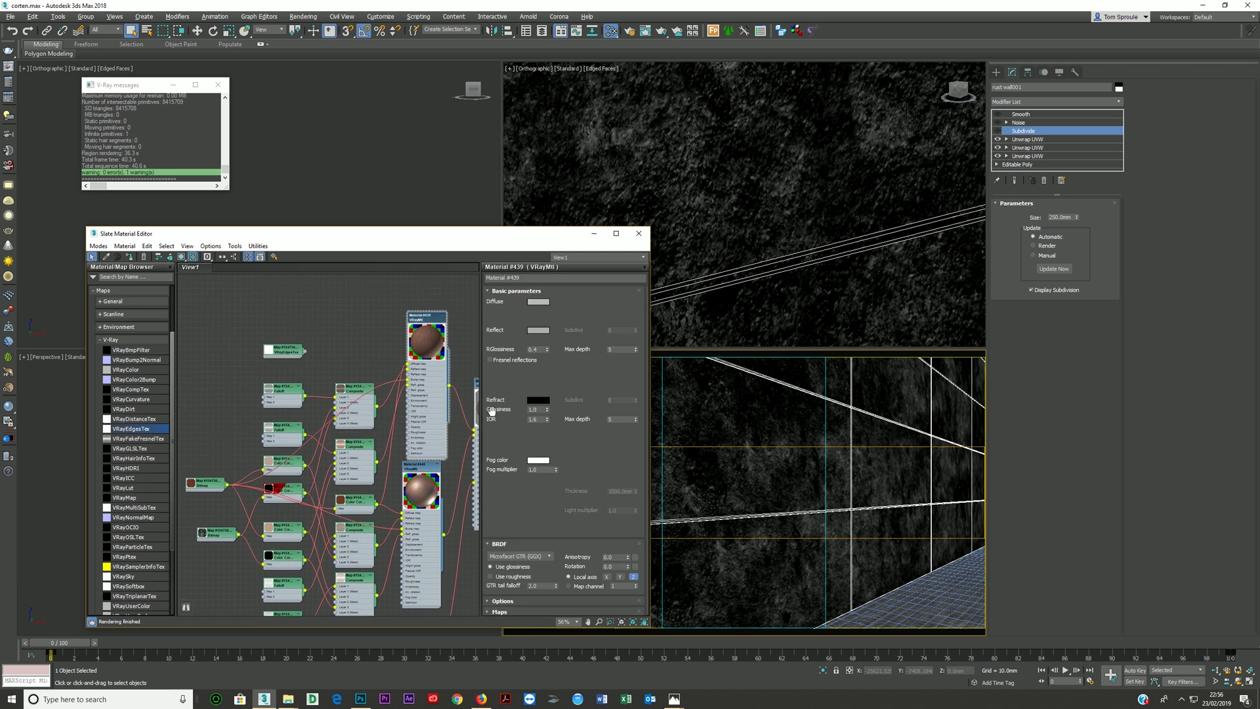
# - Set the blur of the Corten Steel3 seamless and old texture 2 bitmaps to 0.2
pyautogui.doubleClick(213, 485)
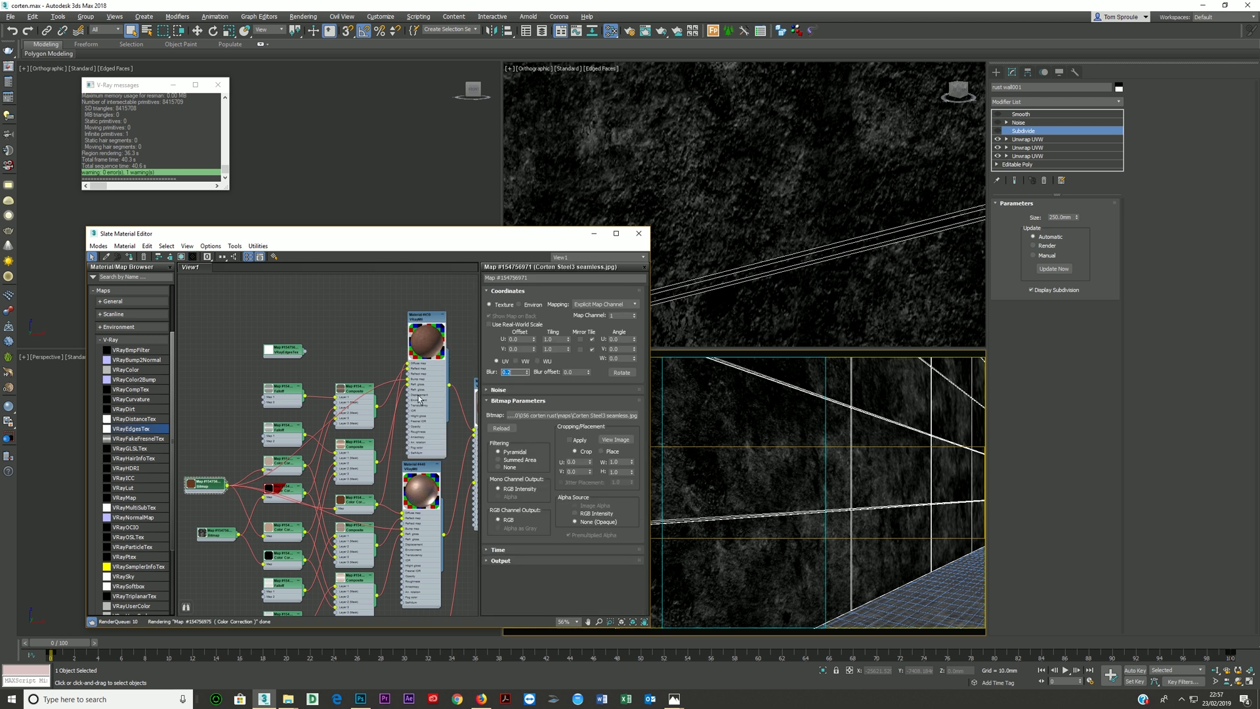
pyautogui.doubleClick(216, 533)
pyautogui.moveTo(514, 373); pyautogui.dragTo(381, 393)
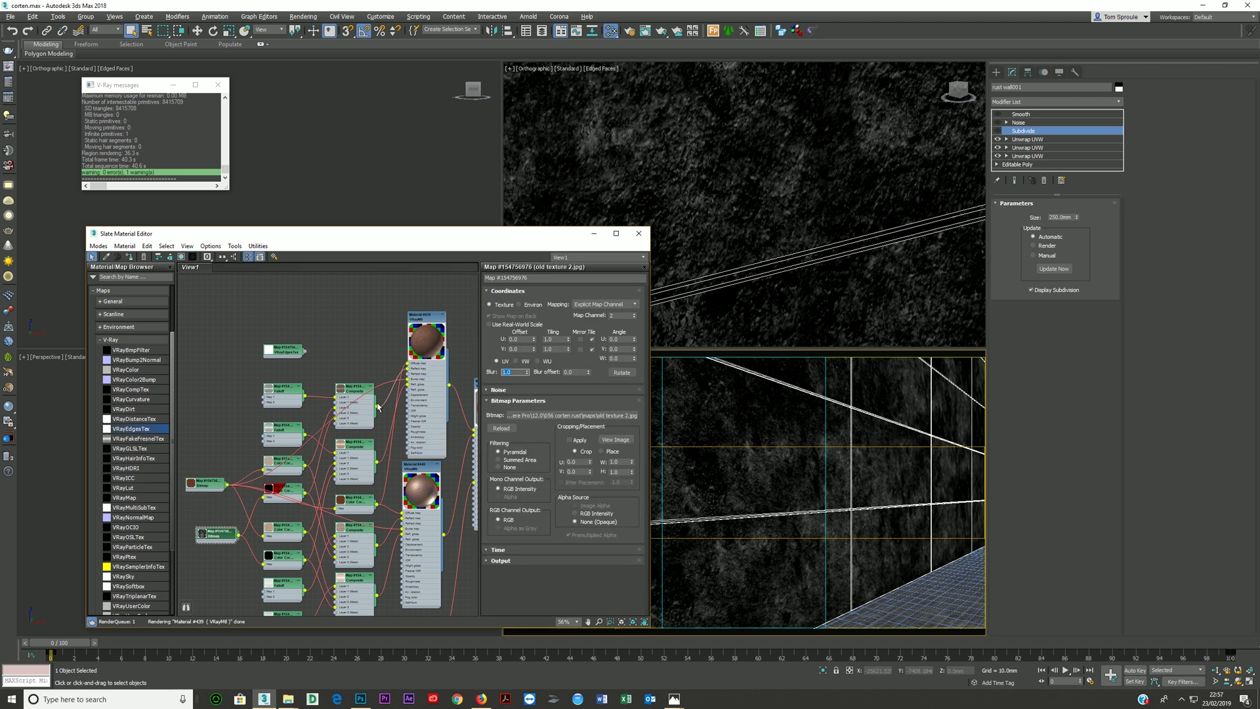
pyautogui.press('Return')
pyautogui.scroll(-1, 427, 525)
pyautogui.moveTo(426, 525); pyautogui.dragTo(367, 449, button='middle')
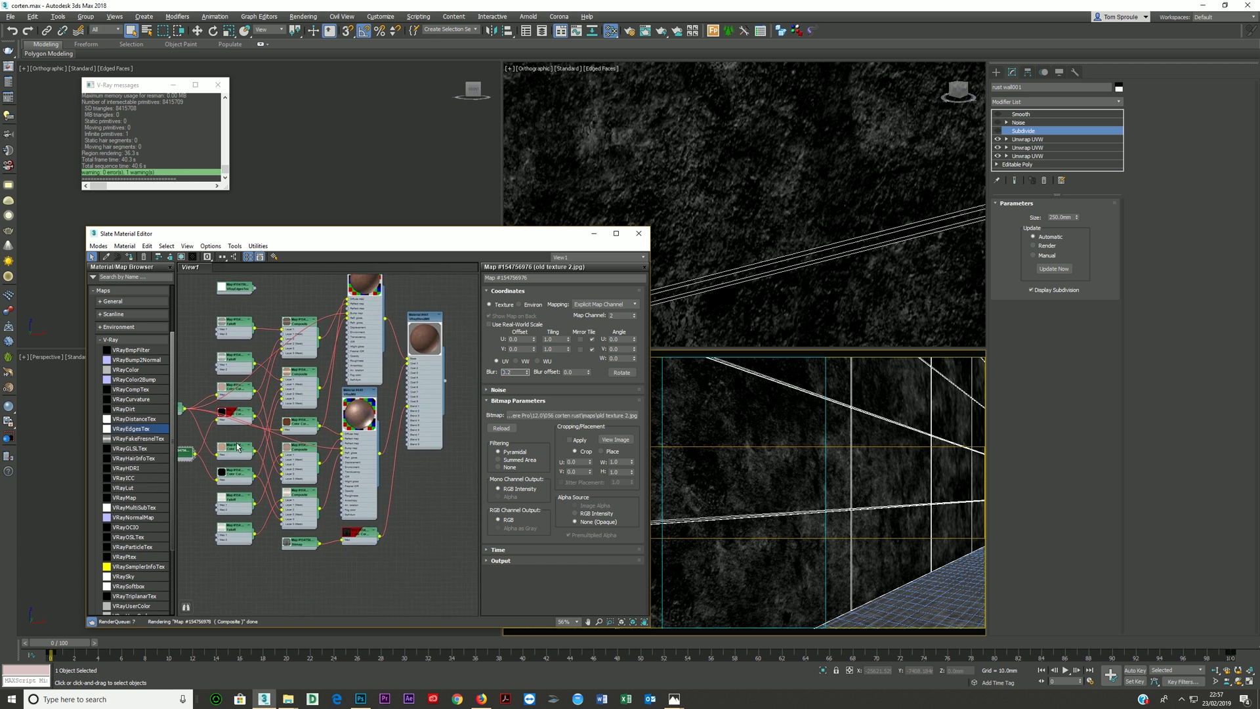
# - Set the blur of the old texture bitmap that feeds the blend mask to 0.2
pyautogui.doubleClick(312, 543)
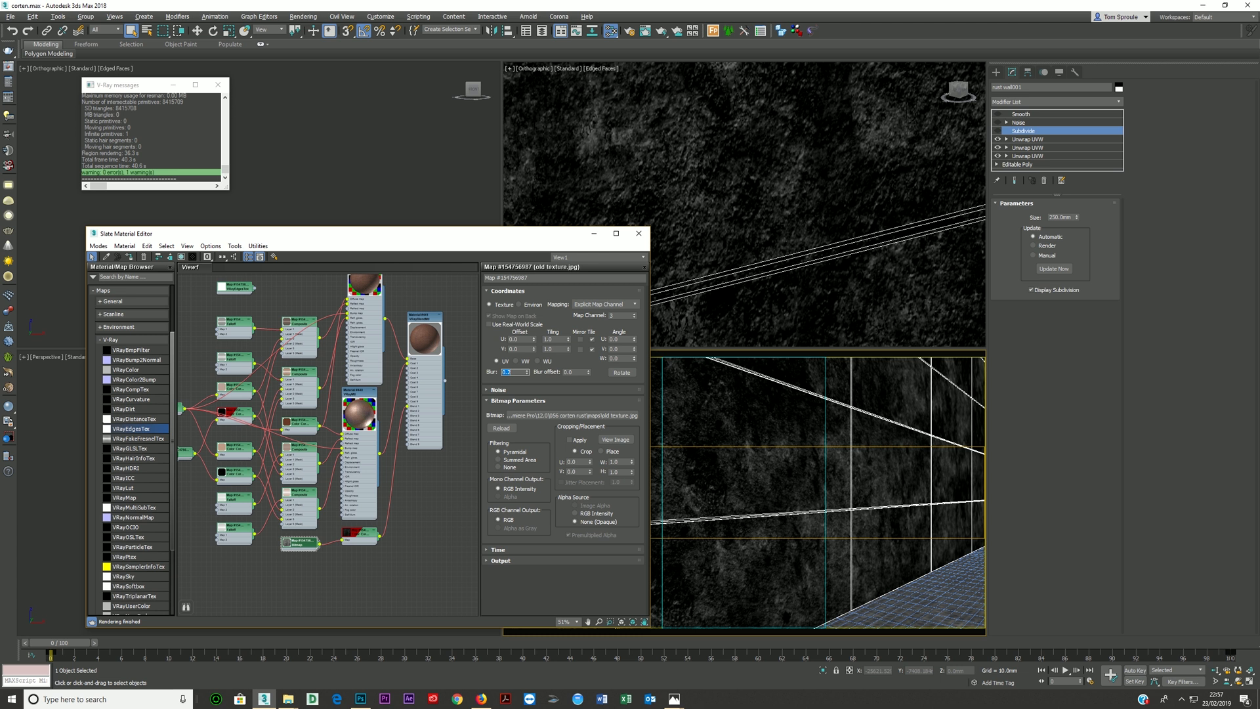
pyautogui.moveTo(283, 371); pyautogui.dragTo(332, 423, button='middle')
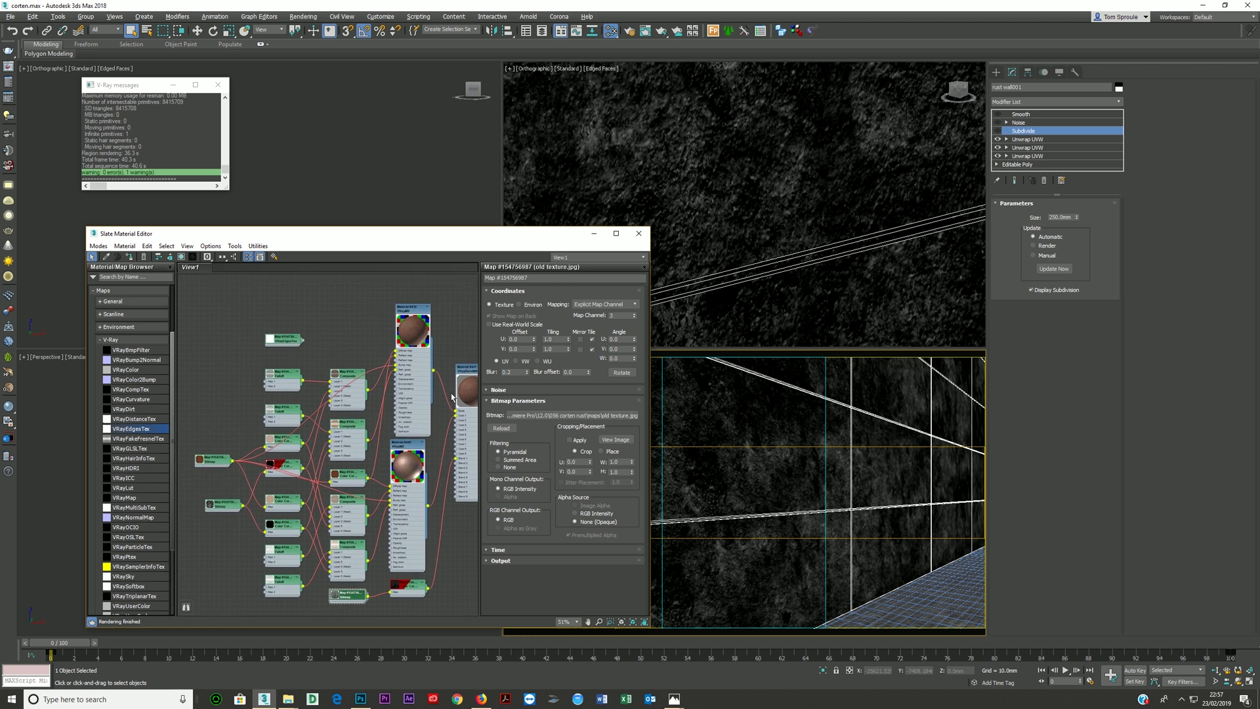
pyautogui.rightClick(527, 373)
pyautogui.moveTo(507, 373); pyautogui.dragTo(540, 378)
pyautogui.press('Tab')
# - Move the Corten Steel3 seamless bitmap node up beside the Falloff maps and set the upper VRayMtl's bump amount to 12
pyautogui.moveTo(353, 392); pyautogui.dragTo(379, 365, button='middle')
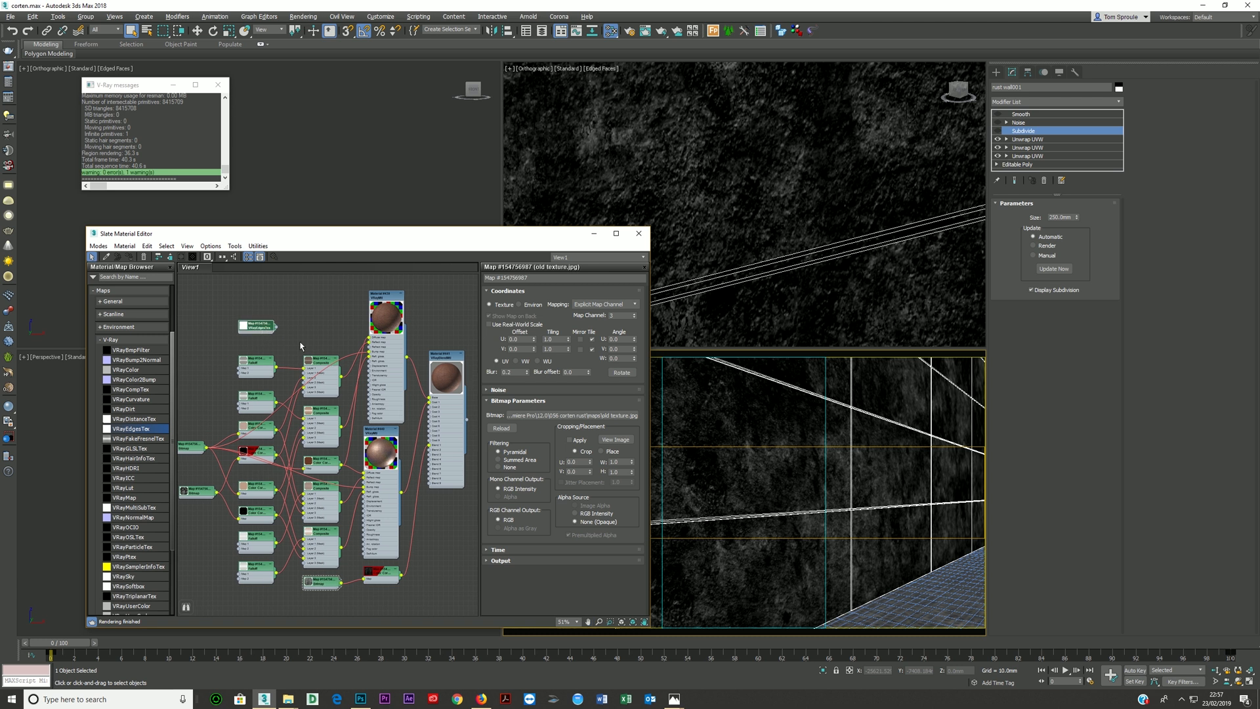
pyautogui.moveTo(201, 451); pyautogui.dragTo(231, 360)
pyautogui.doubleClick(402, 380)
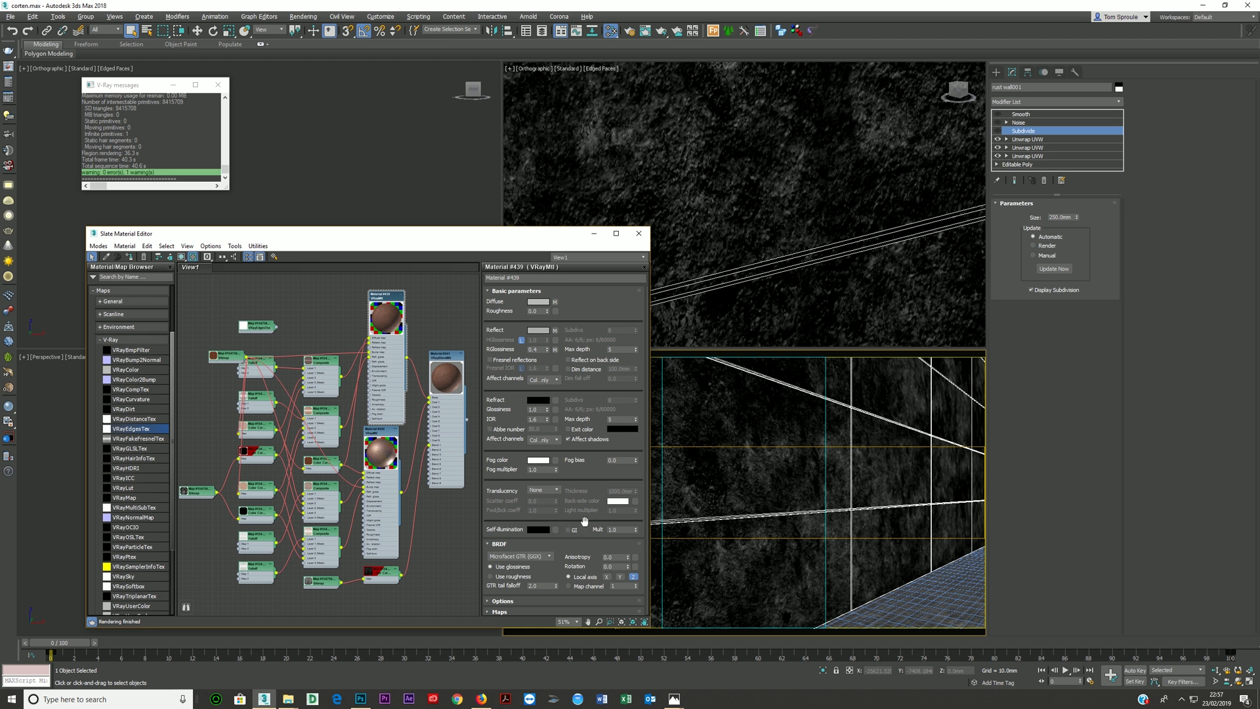
pyautogui.click(518, 610)
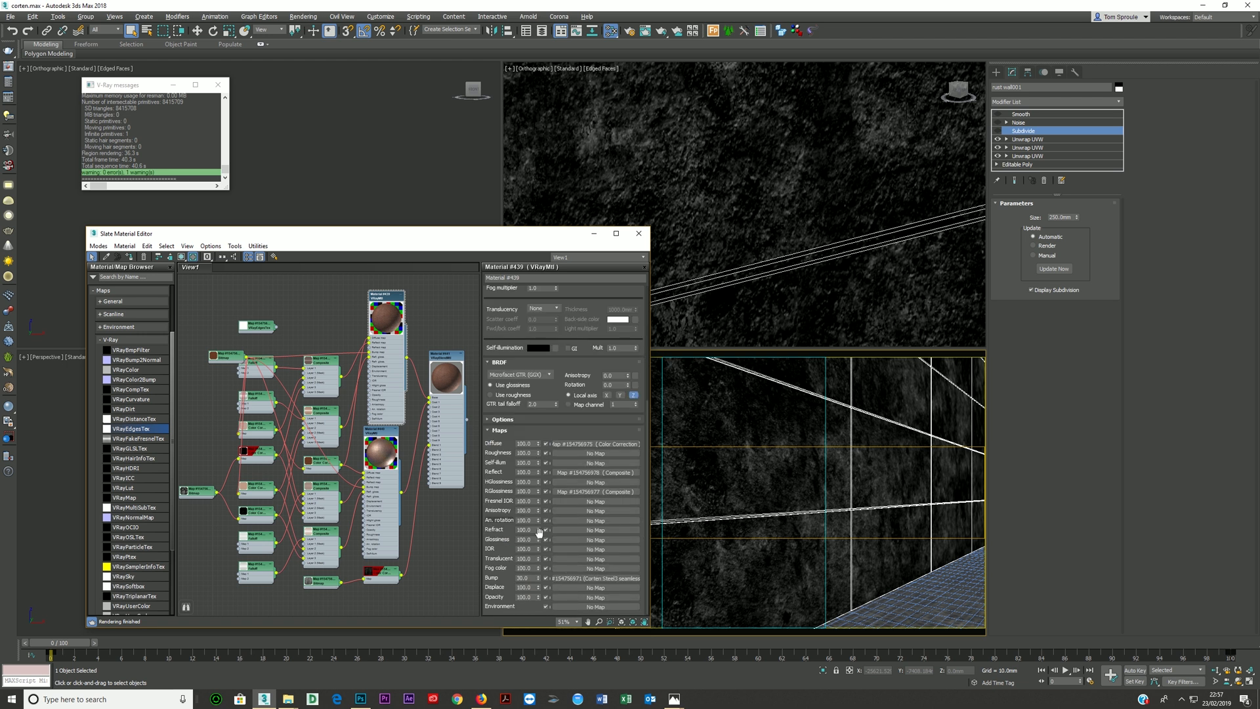
pyautogui.doubleClick(525, 578)
pyautogui.write('12')
# - Set the bump amount of the lower VRayMtl to 12
pyautogui.click(375, 503)
pyautogui.doubleClick(375, 502)
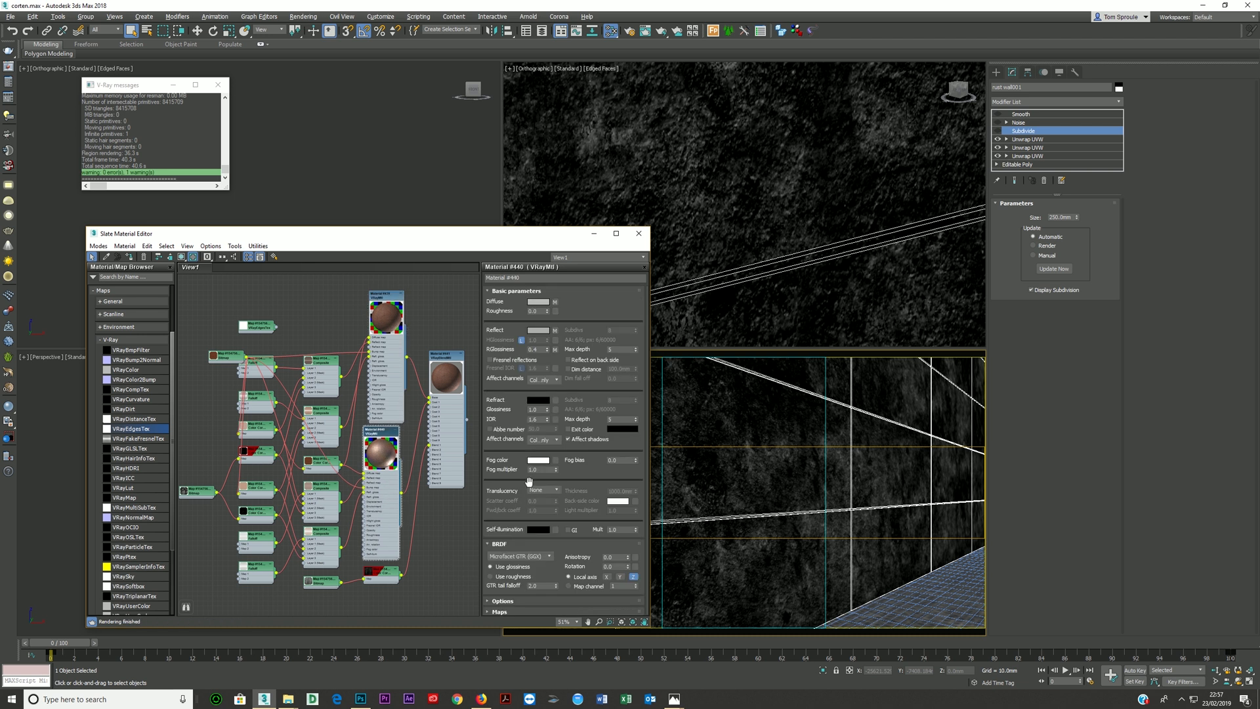
pyautogui.click(502, 610)
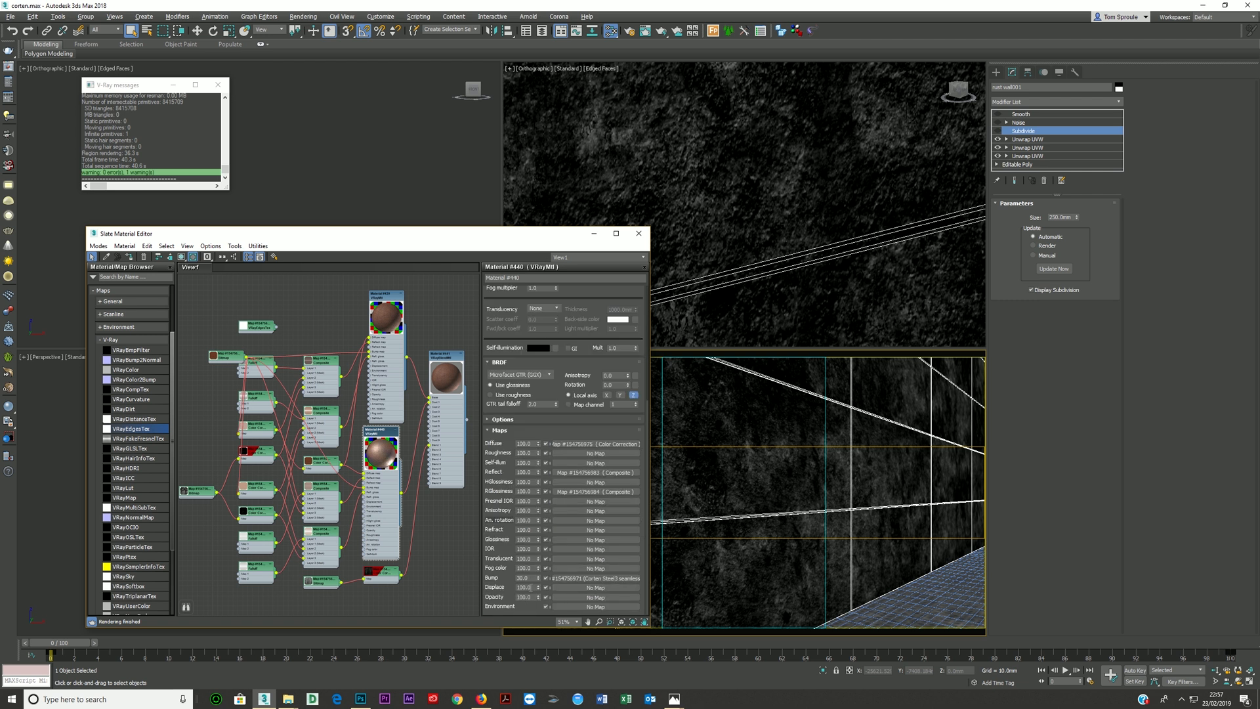
pyautogui.doubleClick(525, 578)
pyautogui.write('12')
pyautogui.press('Return')
# - Add a Composite map with two layers beside the upper VRayMtl and feed the Corten Steel3 seamless bitmap into its first layer
pyautogui.moveTo(233, 359); pyautogui.dragTo(204, 335)
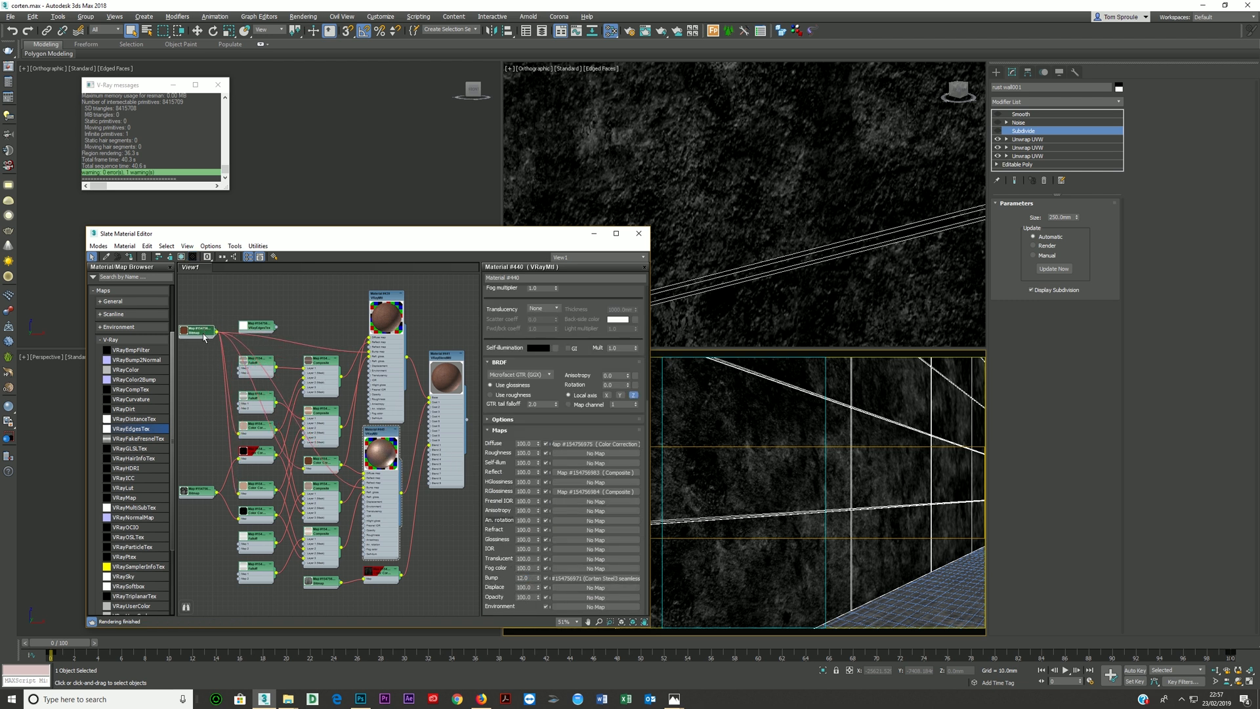
pyautogui.click(109, 340)
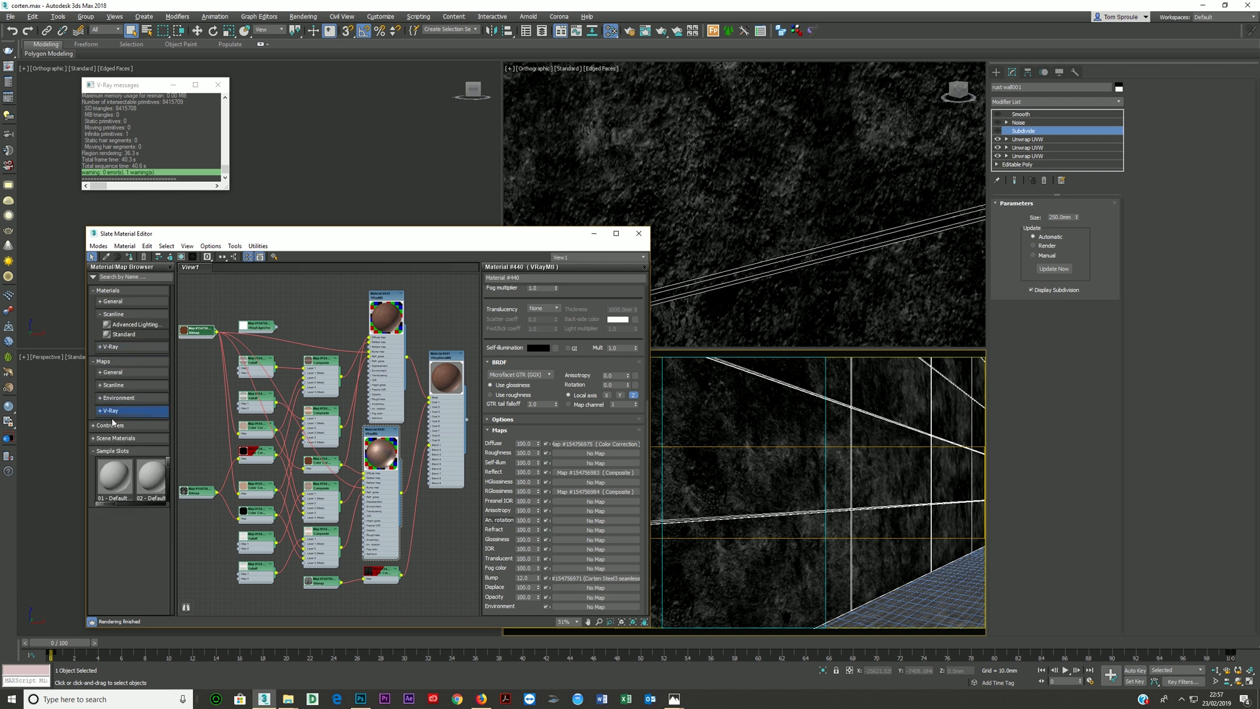
pyautogui.click(122, 372)
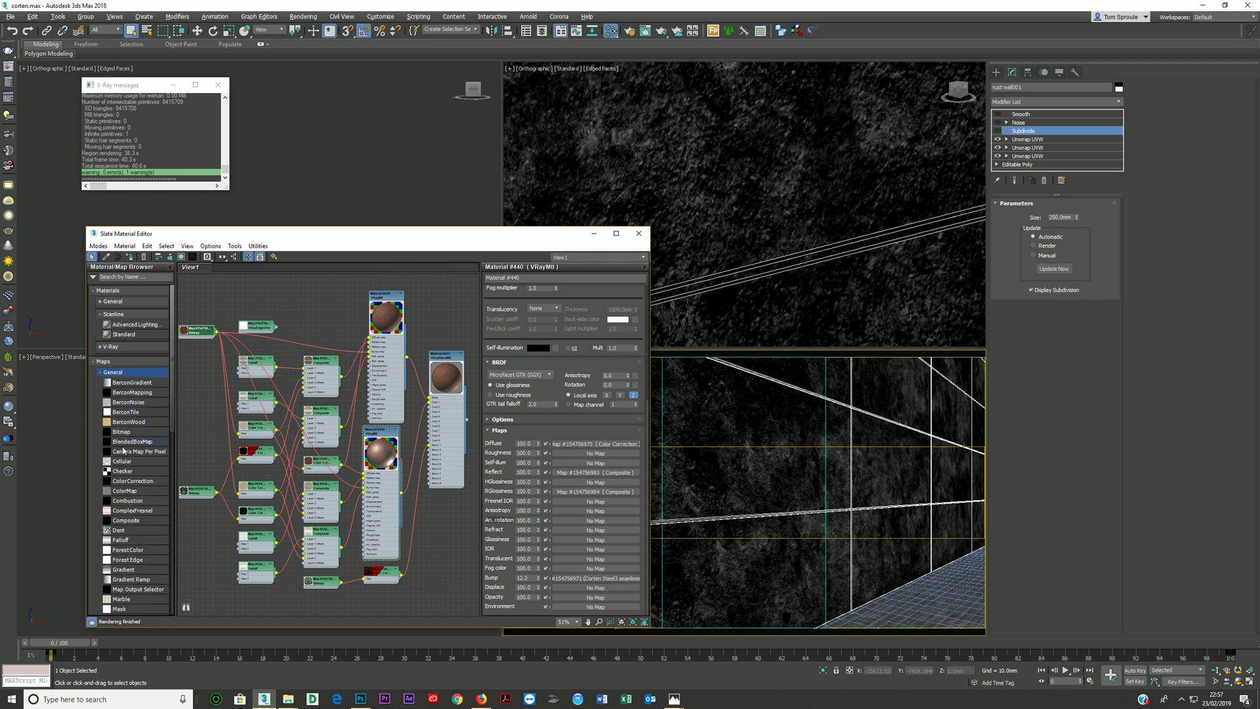
pyautogui.click(130, 521)
pyautogui.moveTo(302, 351); pyautogui.dragTo(262, 295)
pyautogui.click(309, 359)
pyautogui.doubleClick(311, 297)
pyautogui.click(635, 302)
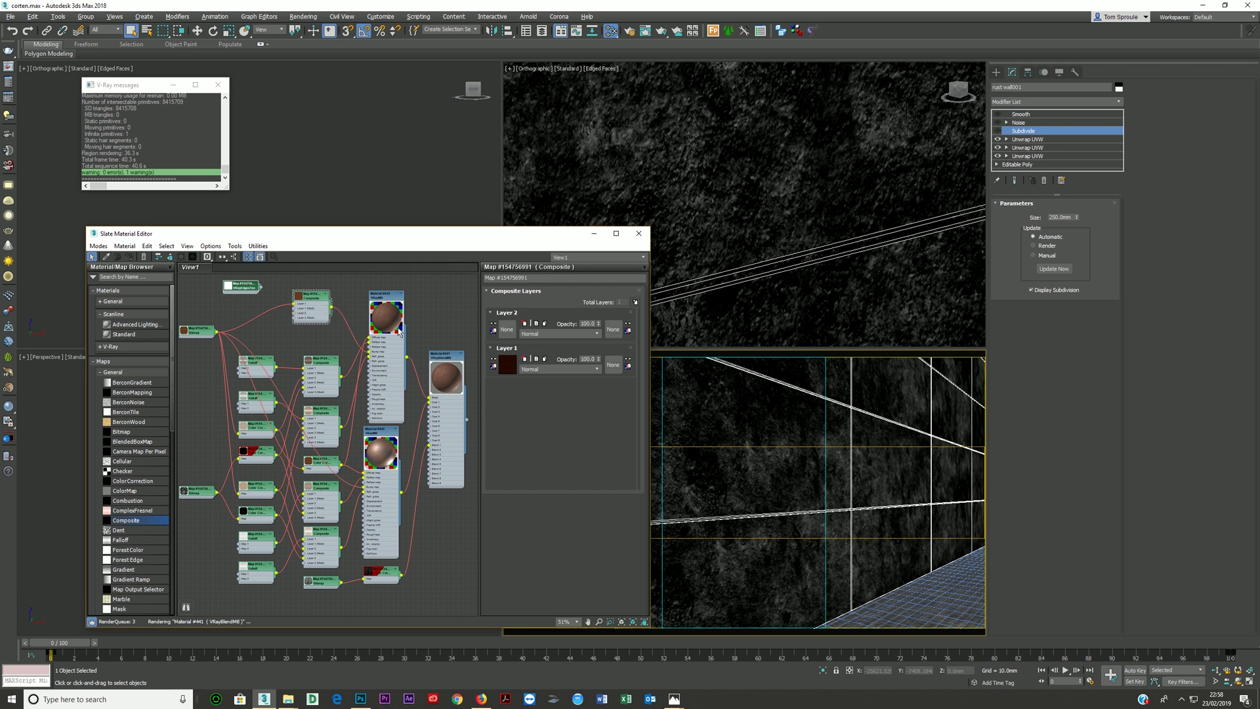
# - Connect the VRayEdgesTex to the second layer of the new Composite, review its radius and the lower VRayMtl, and close the material editor
pyautogui.moveTo(294, 318); pyautogui.dragTo(256, 296)
pyautogui.moveTo(394, 355); pyautogui.dragTo(395, 345)
pyautogui.doubleClick(255, 296)
pyautogui.doubleClick(596, 313)
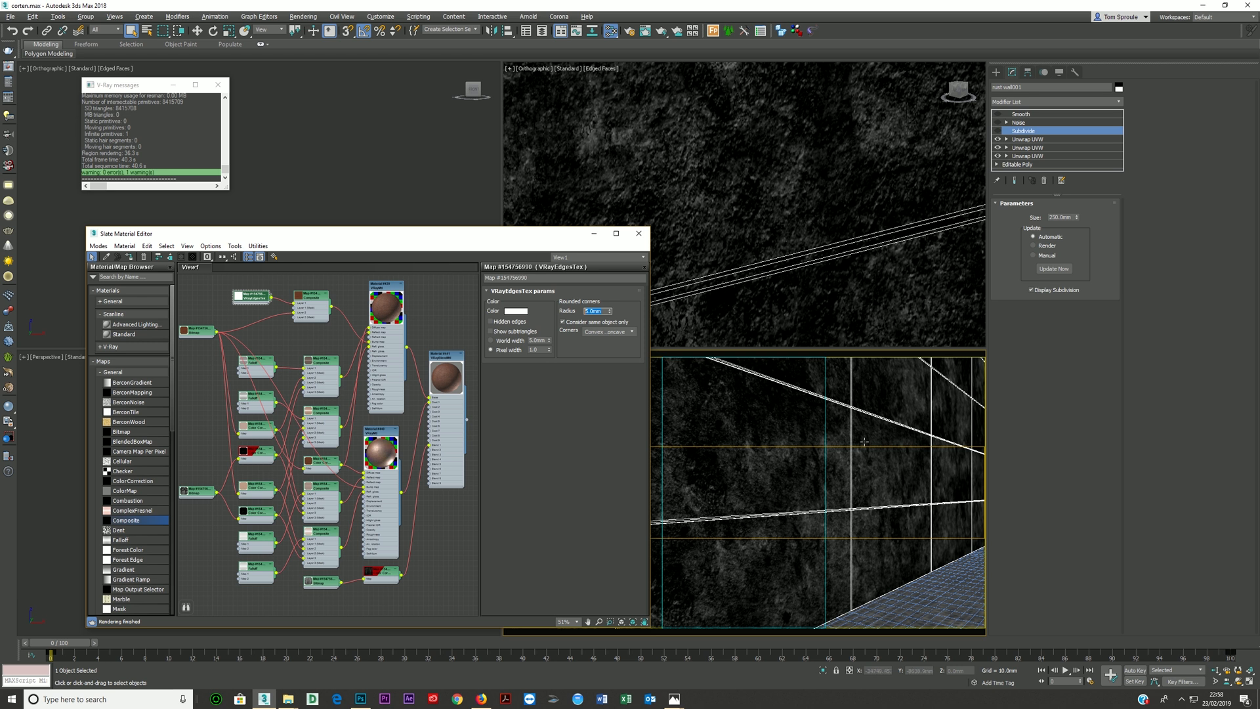
pyautogui.doubleClick(378, 485)
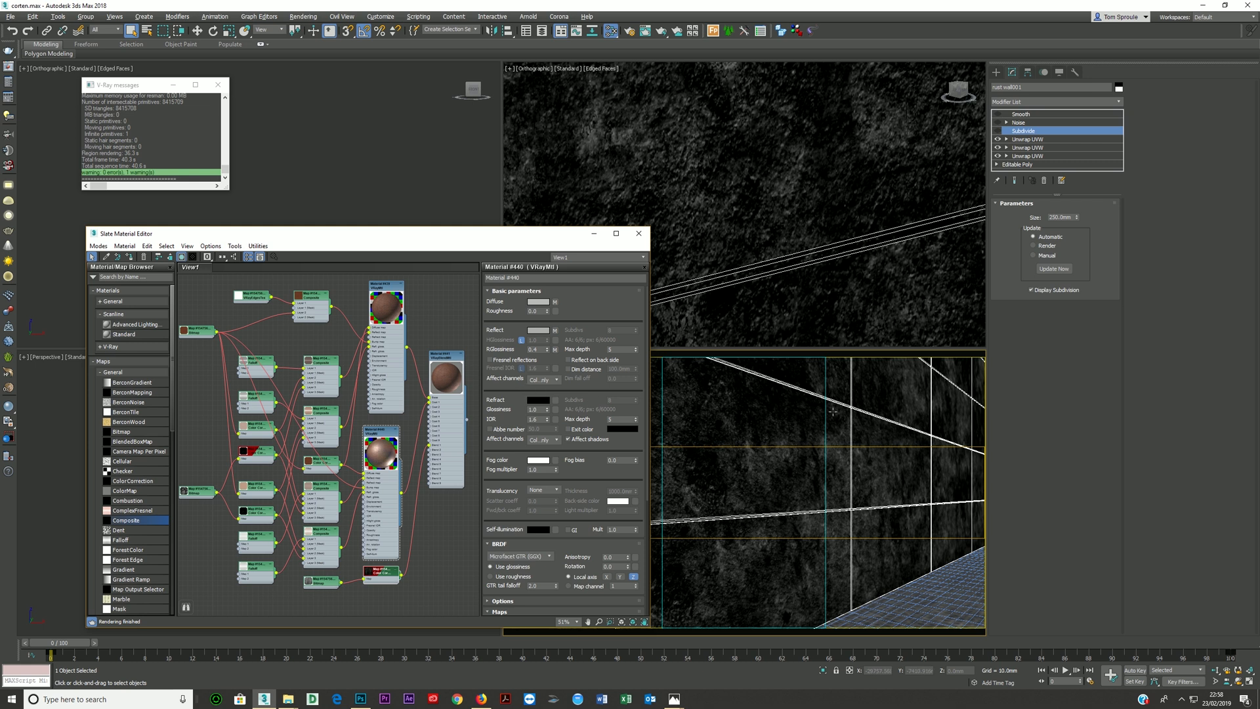
pyautogui.click(638, 233)
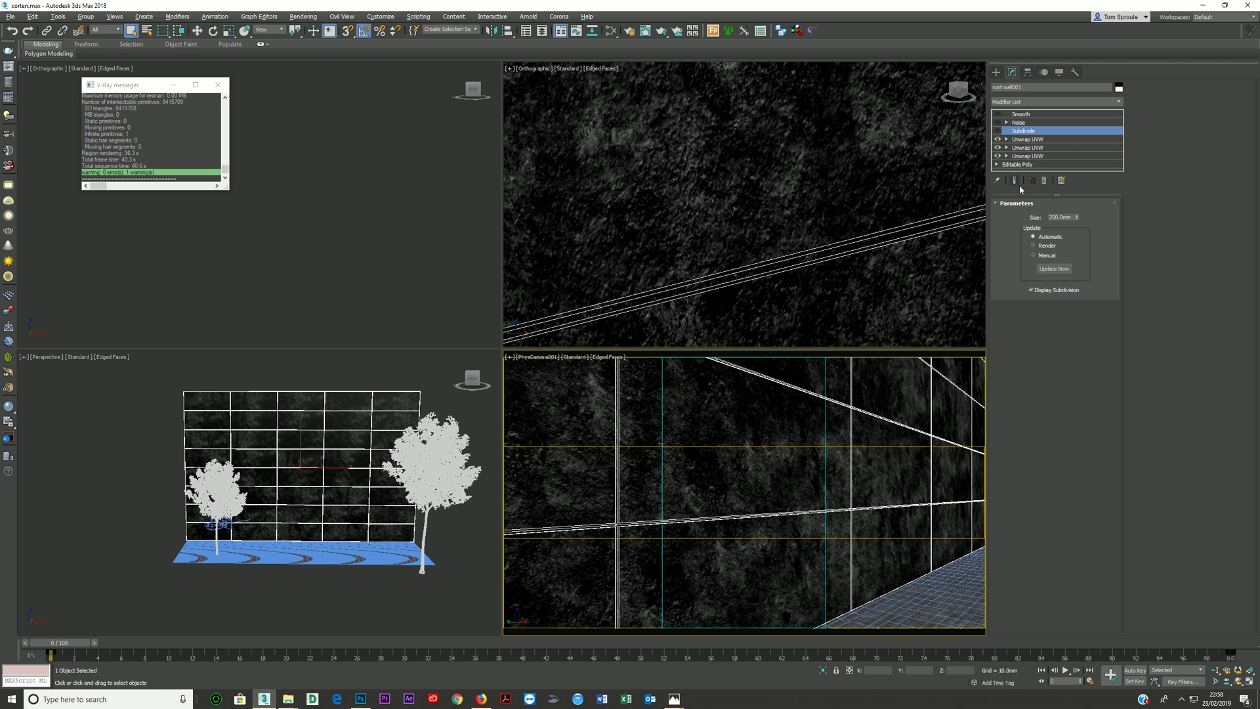
# - Turn the wall's Subdivide modifier back on
pyautogui.click(1037, 101)
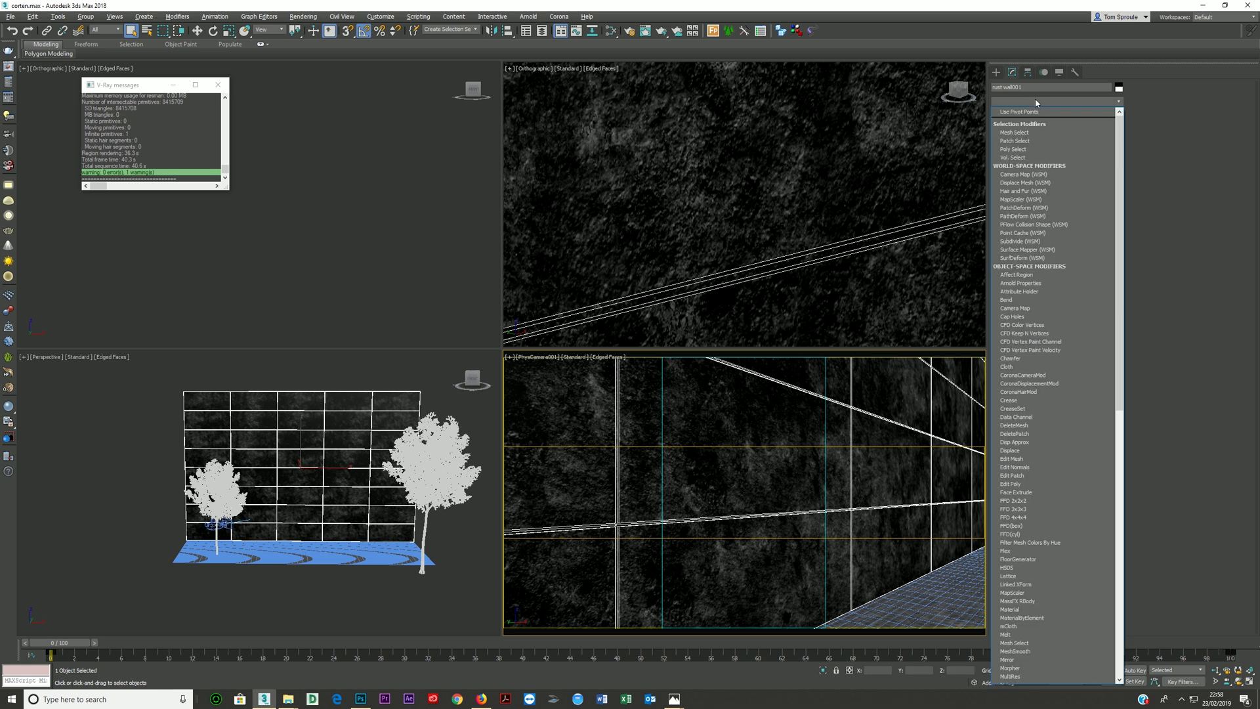
pyautogui.click(1034, 102)
pyautogui.click(998, 131)
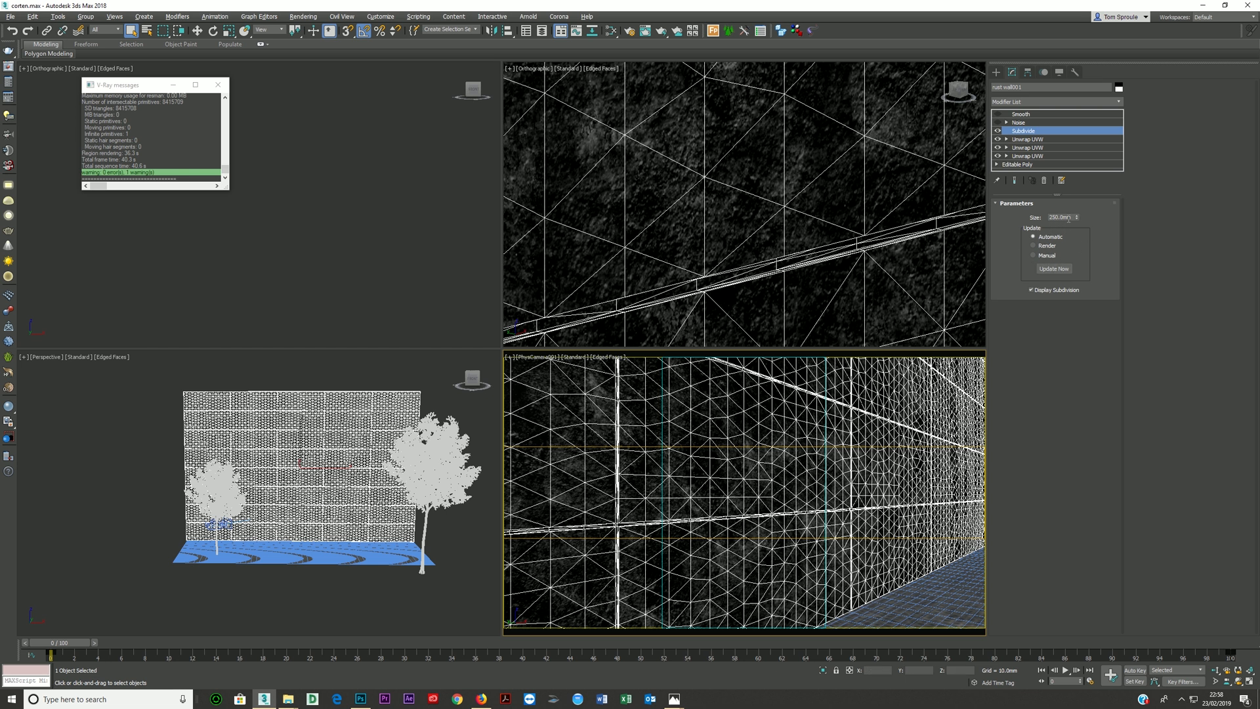
# - Try a Subdivide size of 1000 mm on the wall and return it to 250 mm
pyautogui.click(1072, 217)
pyautogui.write('1000')
pyautogui.press('Return')
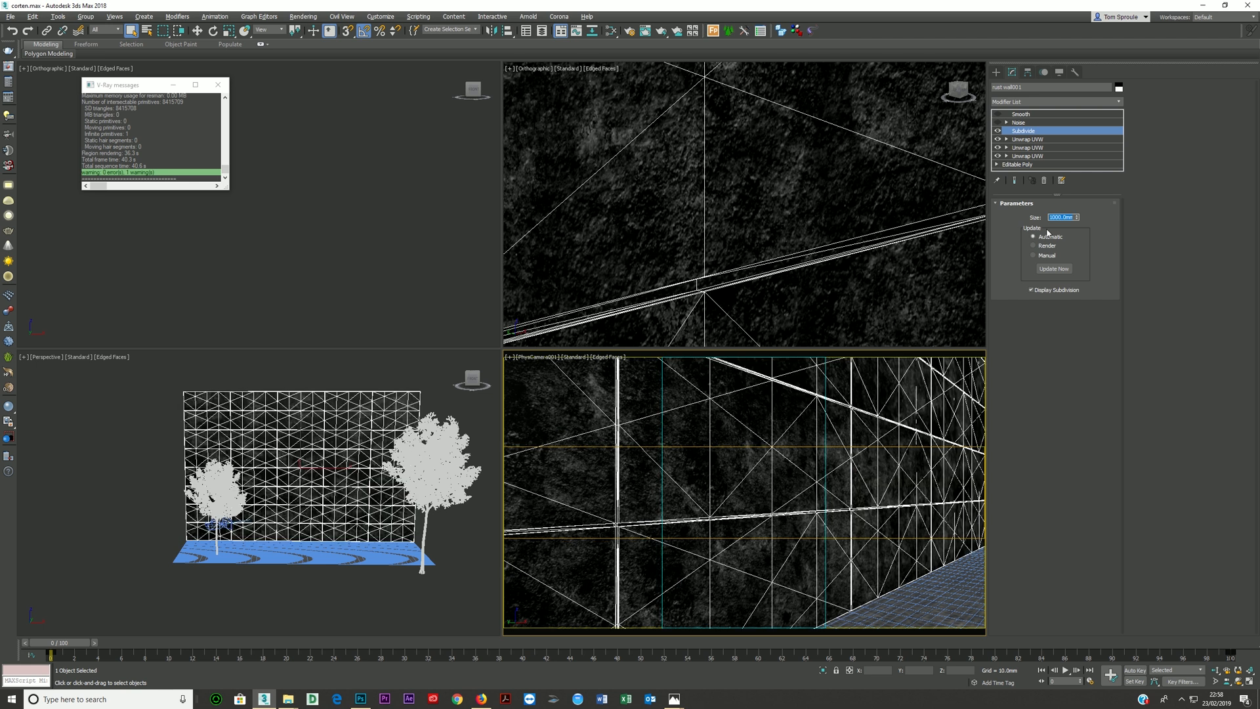
pyautogui.write('250')
pyautogui.press('Return')
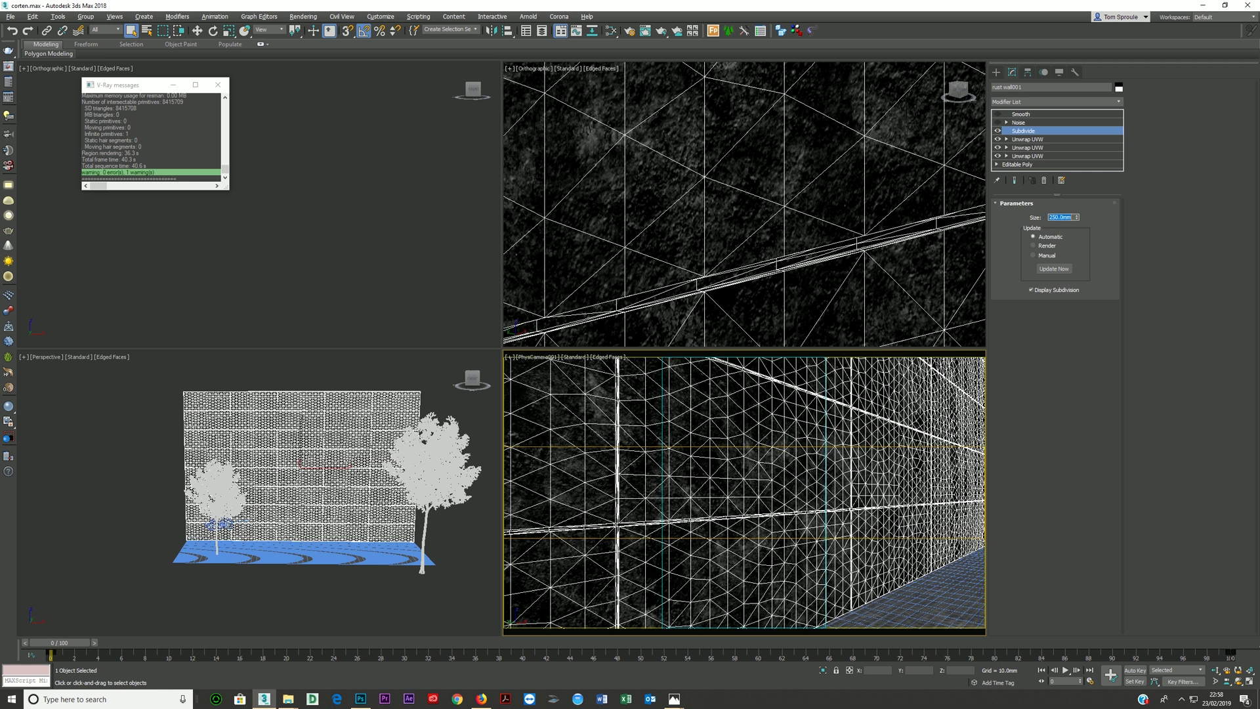
# - Turn on the wall's Noise modifier and select its scale value
pyautogui.click(1001, 124)
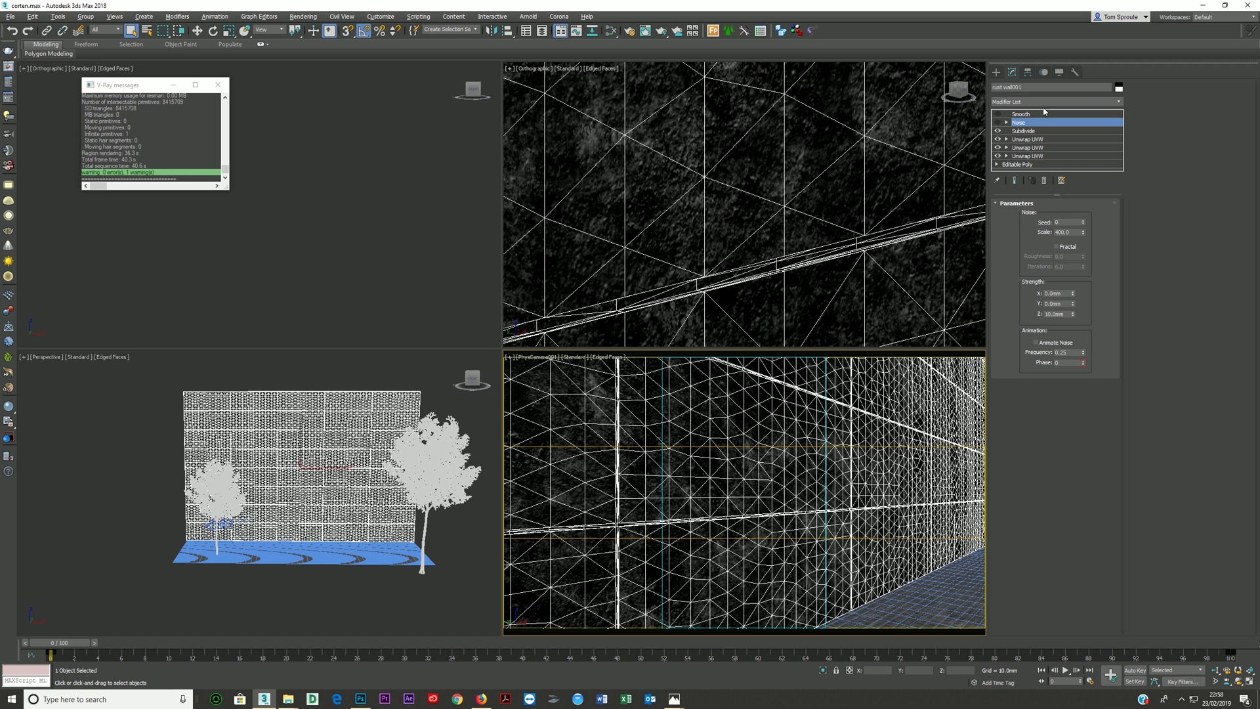
pyautogui.click(997, 130)
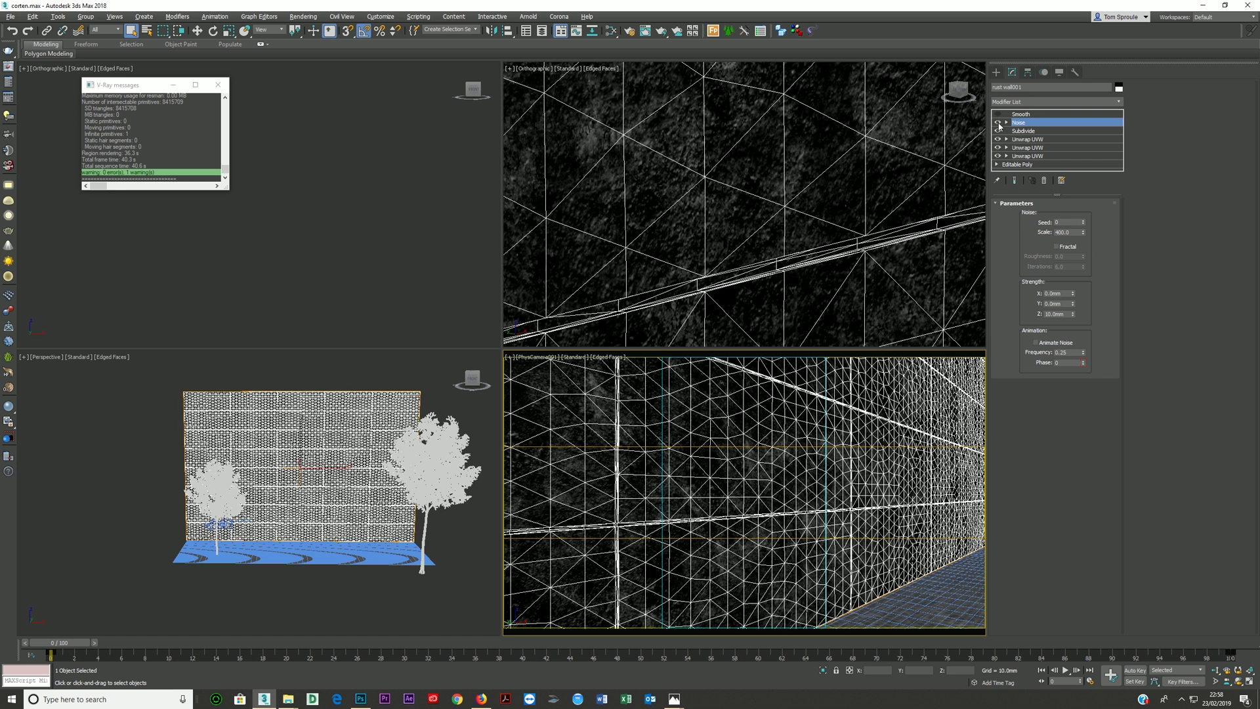
pyautogui.doubleClick(1060, 233)
pyautogui.click(1074, 233)
# - Try a Z strength of 1000 mm in the wall's Noise modifier
pyautogui.scroll(-10, 831, 131)
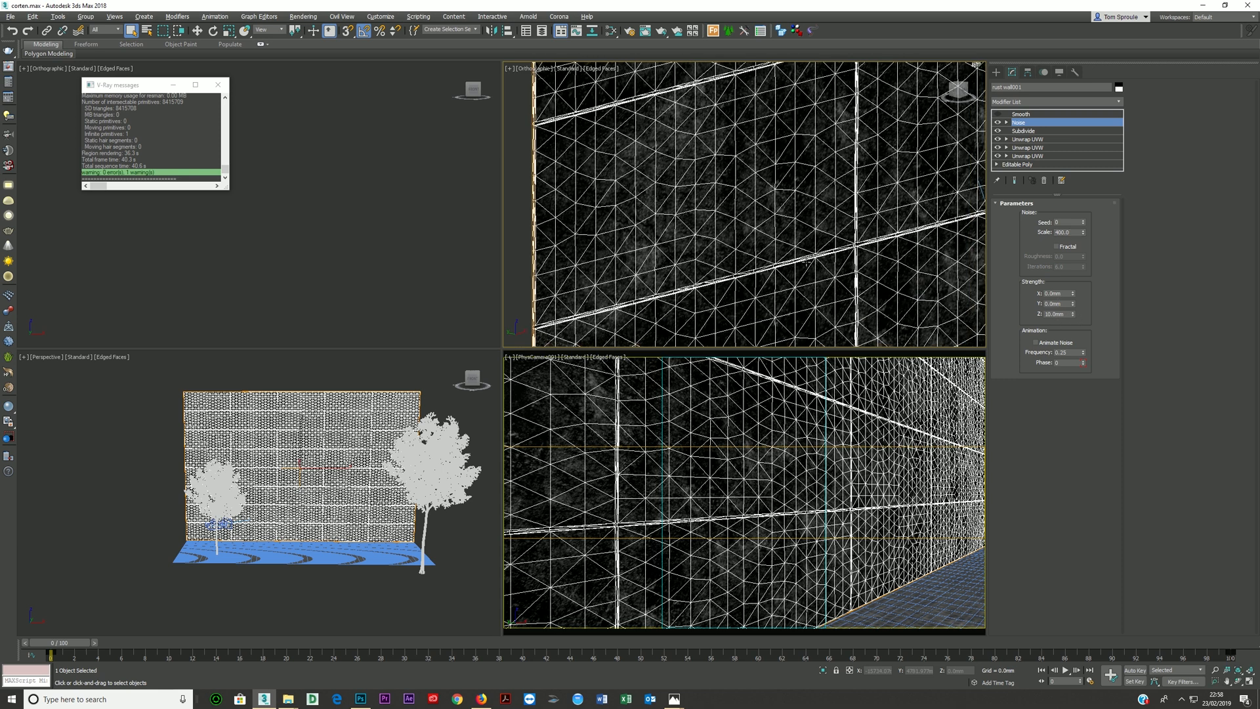
pyautogui.keyDown('alt'); pyautogui.moveTo(803, 257); pyautogui.dragTo(745, 281, button='middle'); pyautogui.keyUp('alt')
pyautogui.moveTo(1066, 314); pyautogui.dragTo(1025, 315)
pyautogui.write('100')
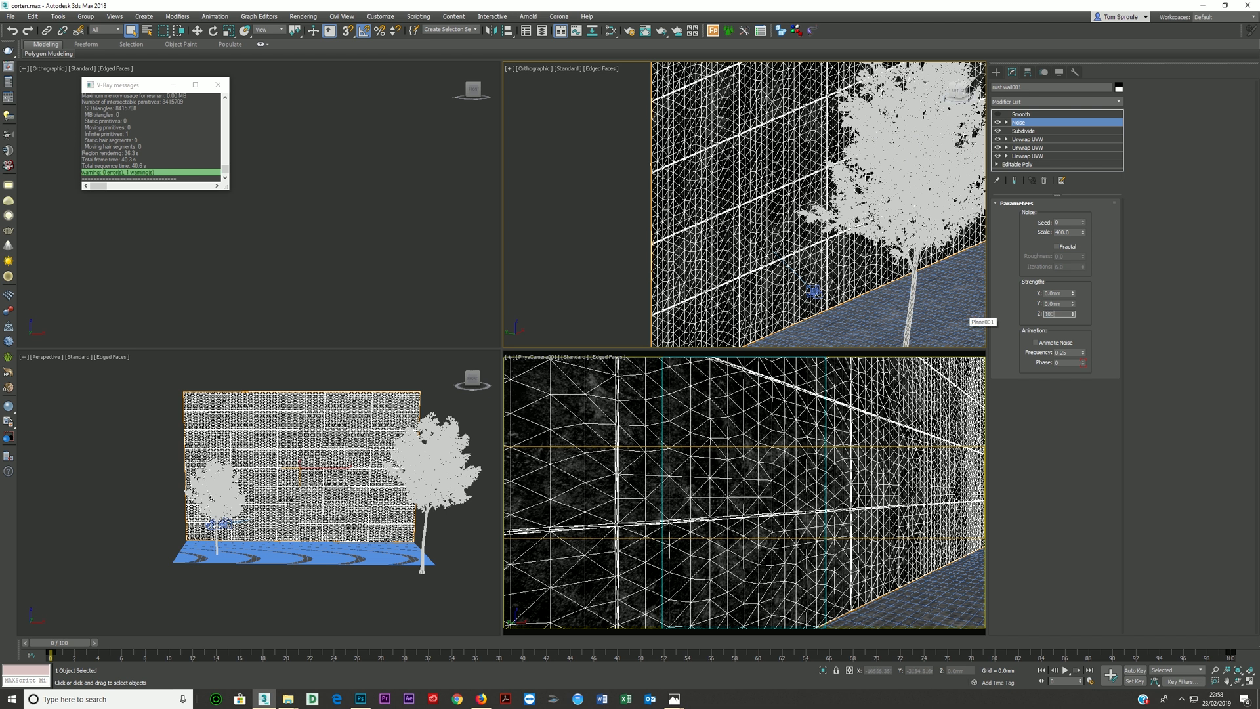
pyautogui.write('0')
pyautogui.press('Return')
# - Try X and Y strengths of 1000 mm in the wall's Noise modifier
pyautogui.moveTo(1066, 293); pyautogui.dragTo(979, 289)
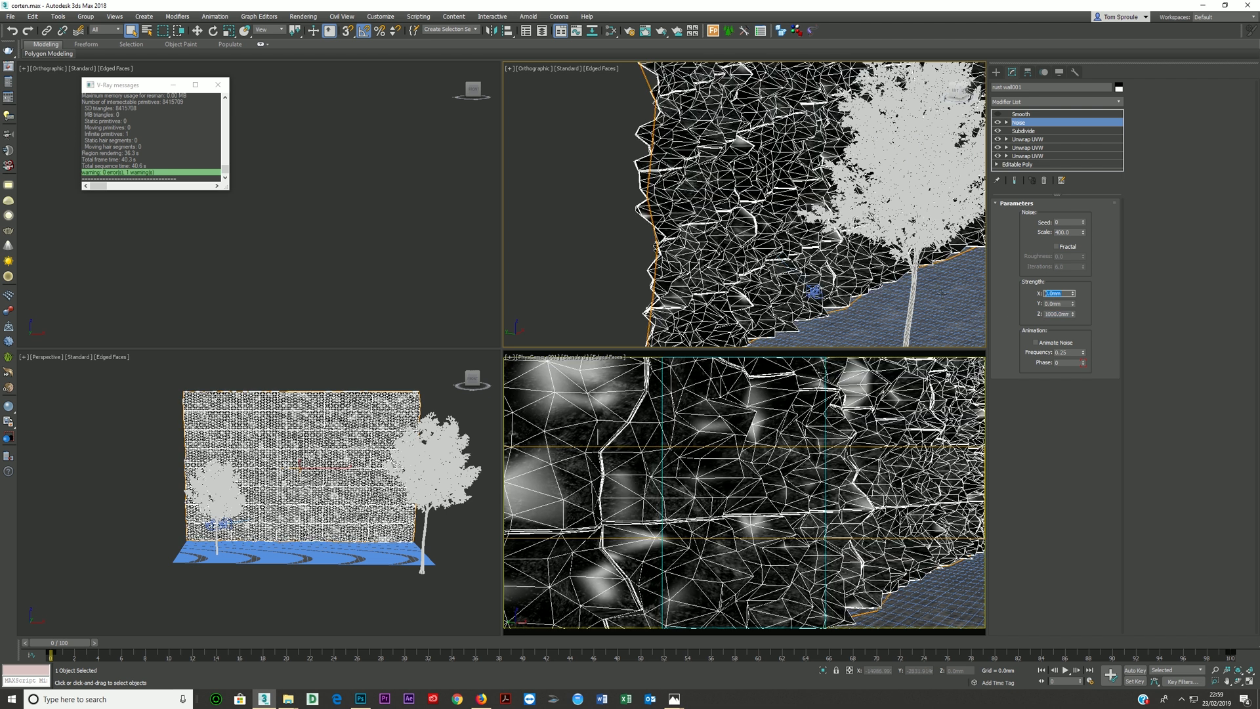
pyautogui.write('1000')
pyautogui.press('Return')
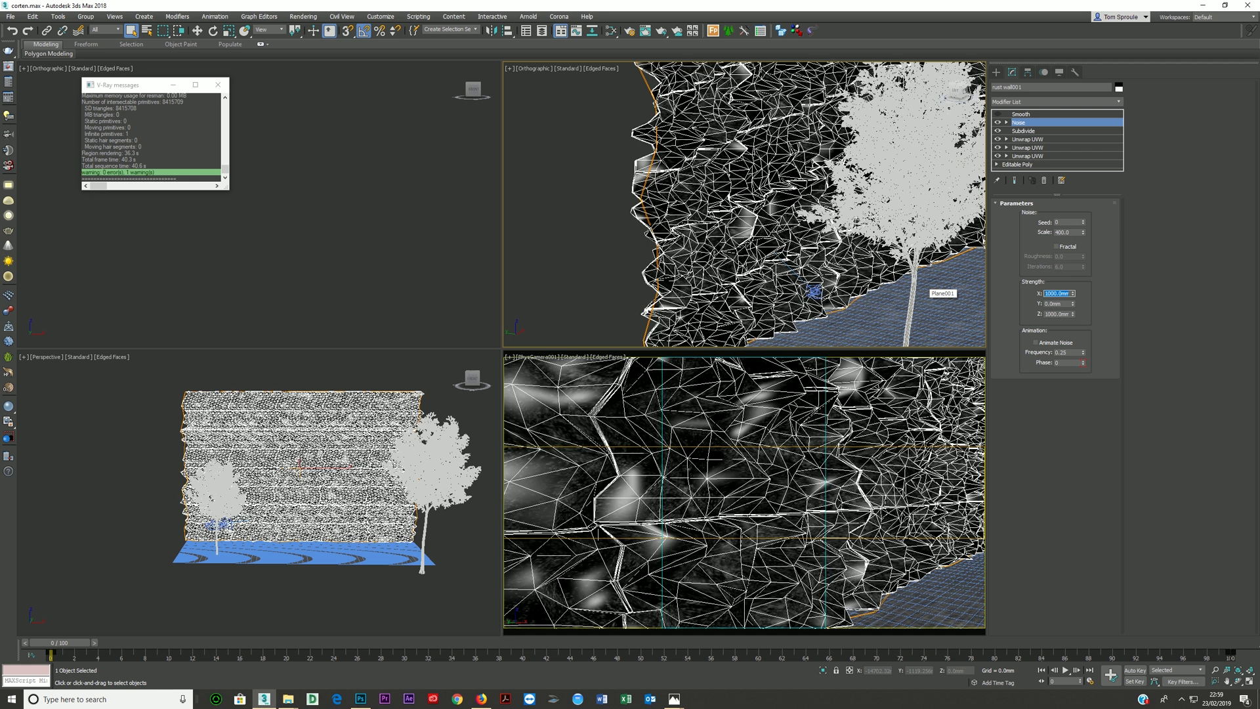
pyautogui.press('Tab')
pyautogui.write('1')
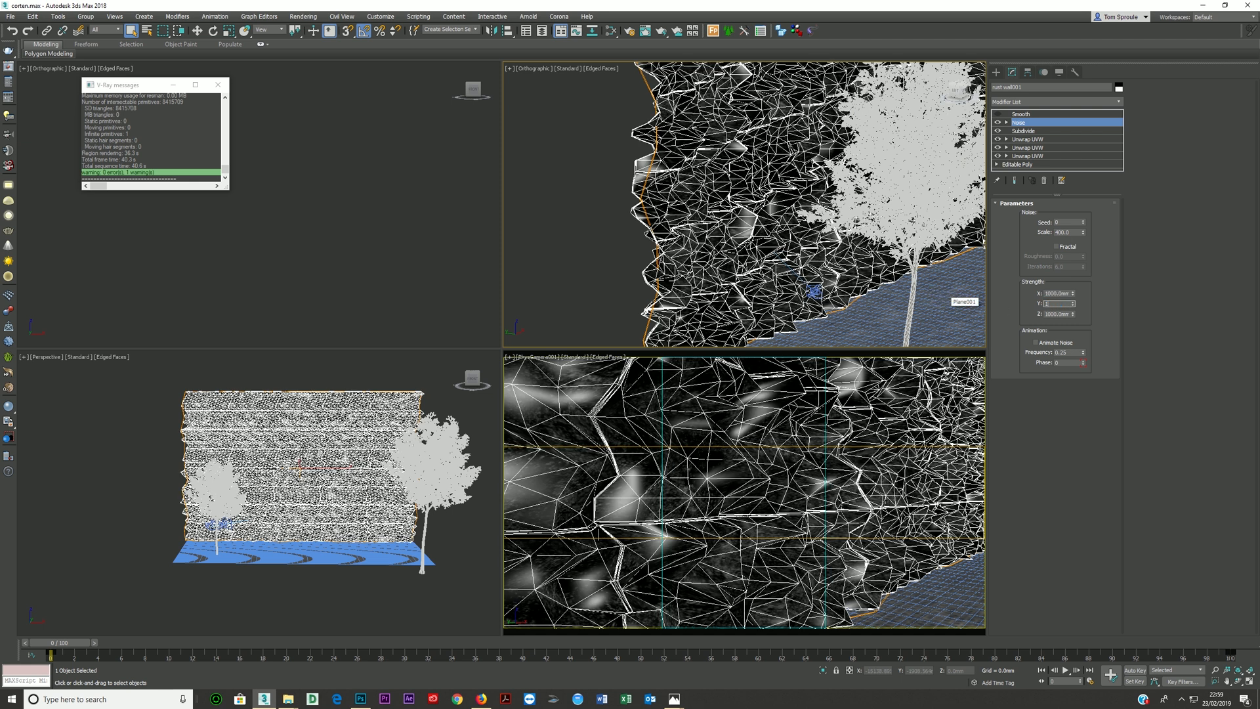
pyautogui.press('Return')
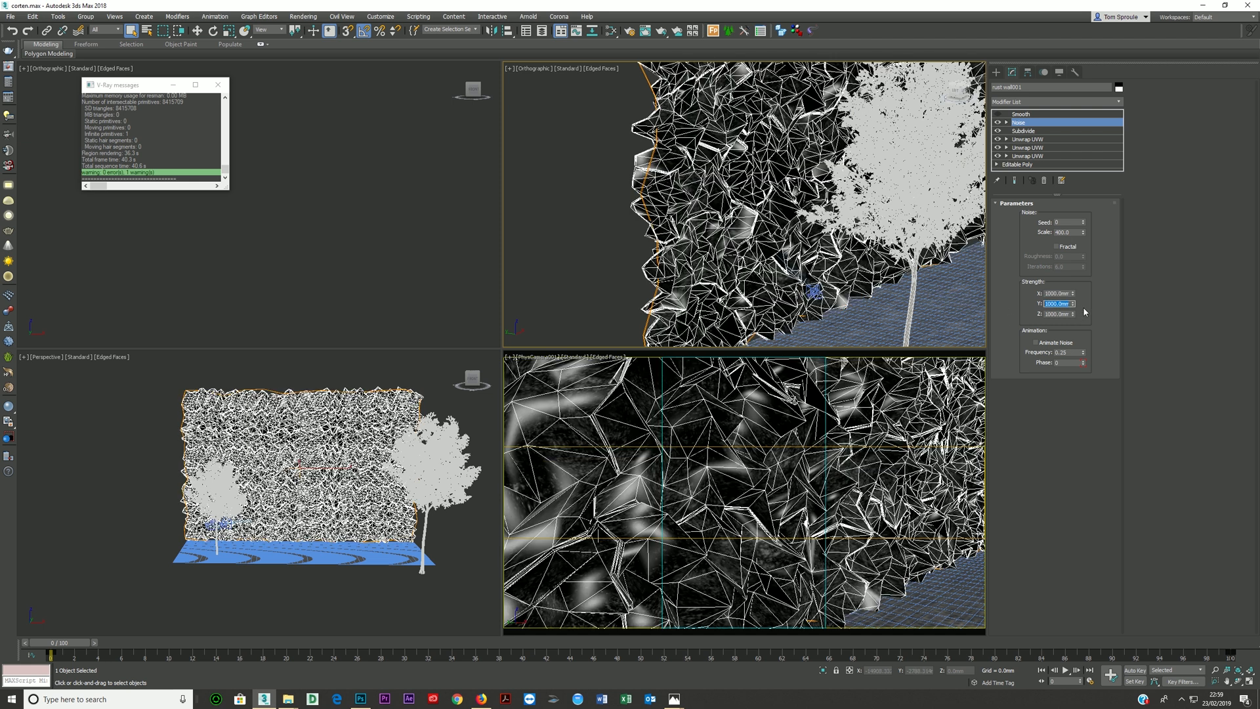
# - Reset the Y strength and undo the exaggerated X, Y and Z strengths of the Noise modifier
pyautogui.rightClick(1073, 304)
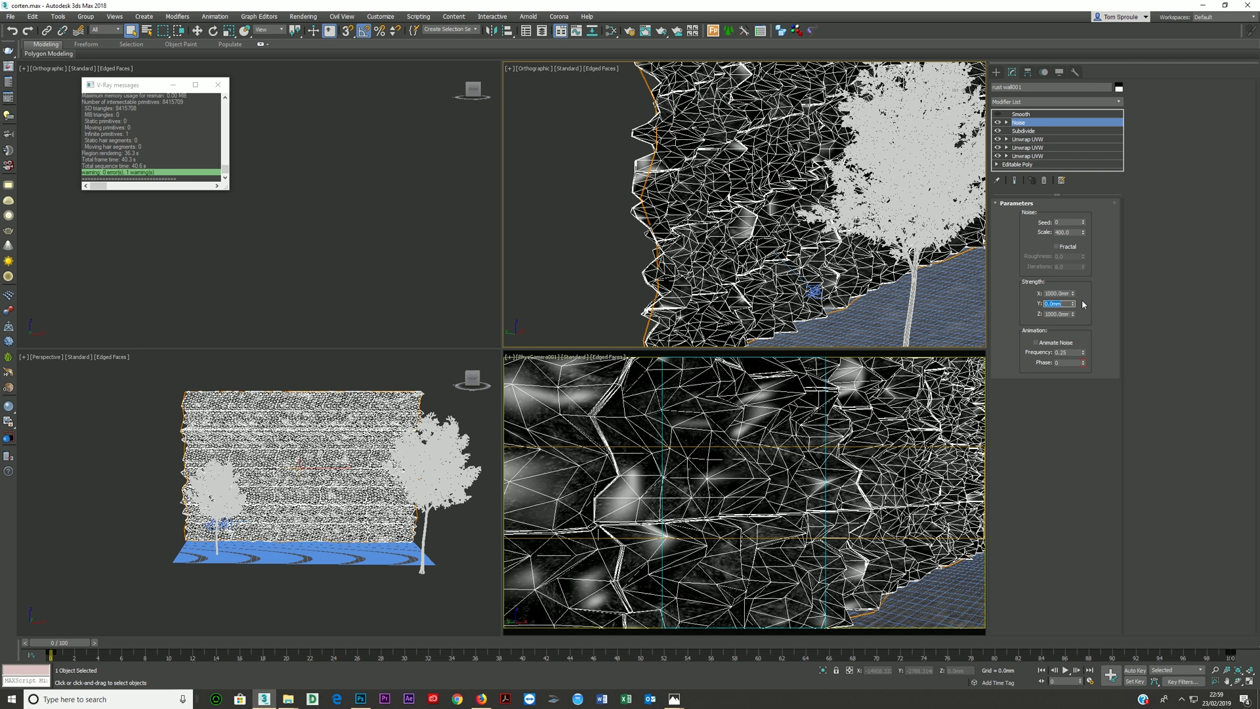
pyautogui.hotkey('ctrl', 'z')
pyautogui.hotkey('ctrl', 'z')
pyautogui.hotkey('ctrl', 'z')
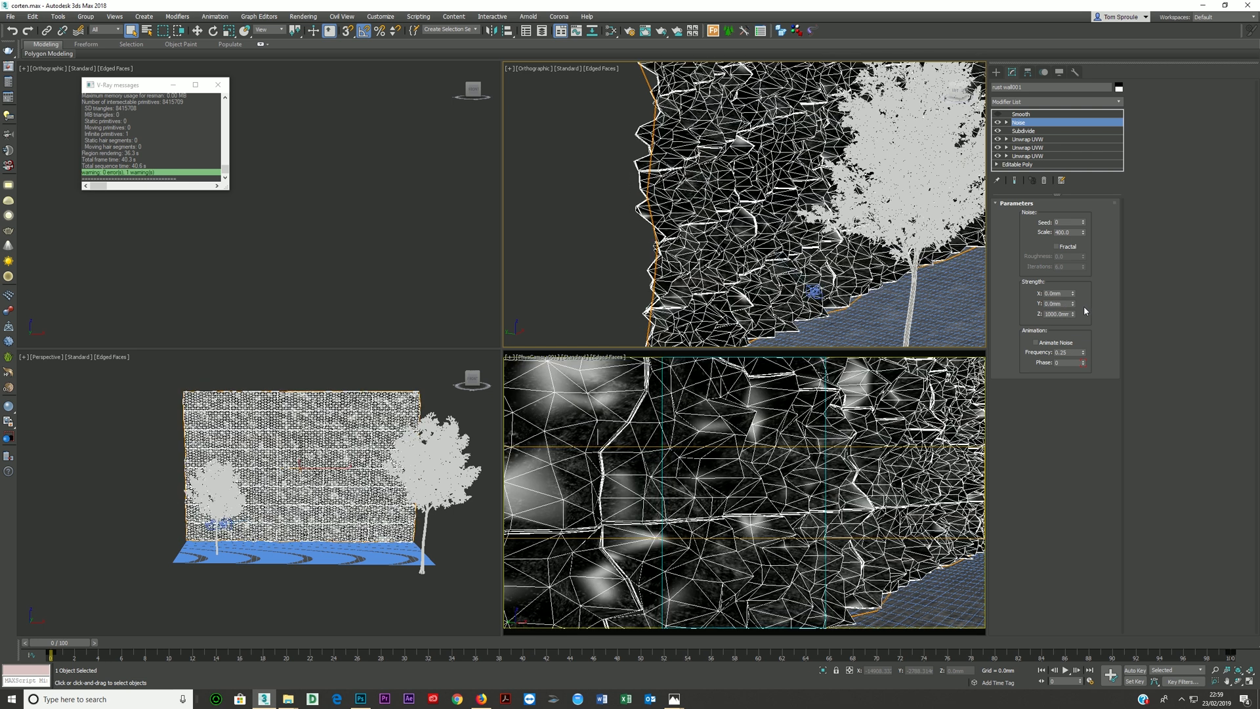
pyautogui.hotkey('ctrl', 'z')
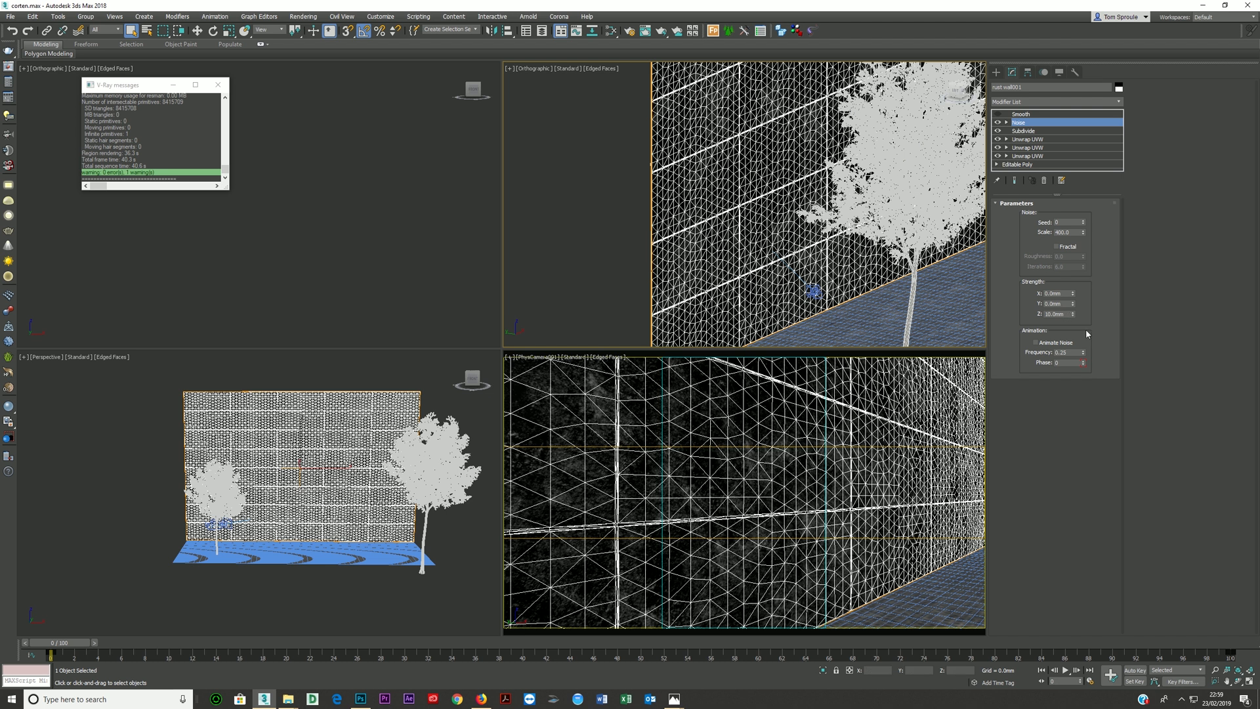
# - Try a Noise Z strength of 100 mm, and restore the Z strength of 10 mm and the scale of 400
pyautogui.doubleClick(1058, 314)
pyautogui.write('100')
pyautogui.press('Return')
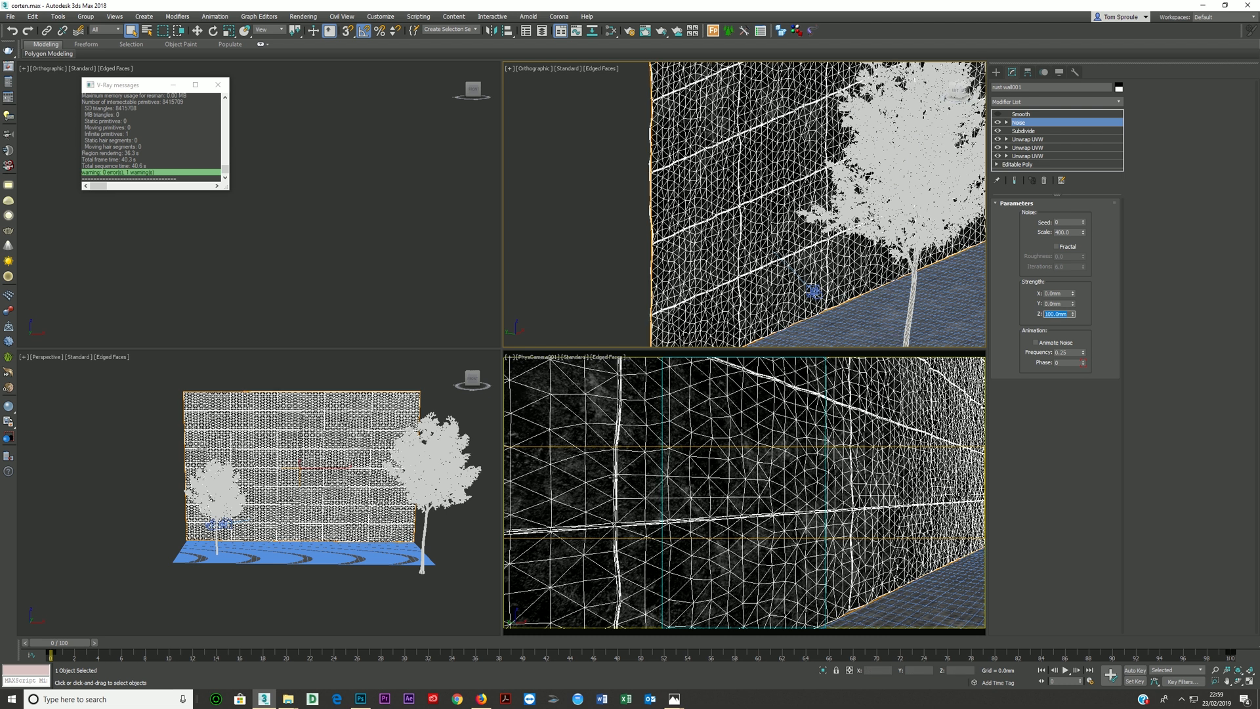
pyautogui.click(1007, 413)
pyautogui.doubleClick(1076, 232)
pyautogui.write('4000')
pyautogui.press('Return')
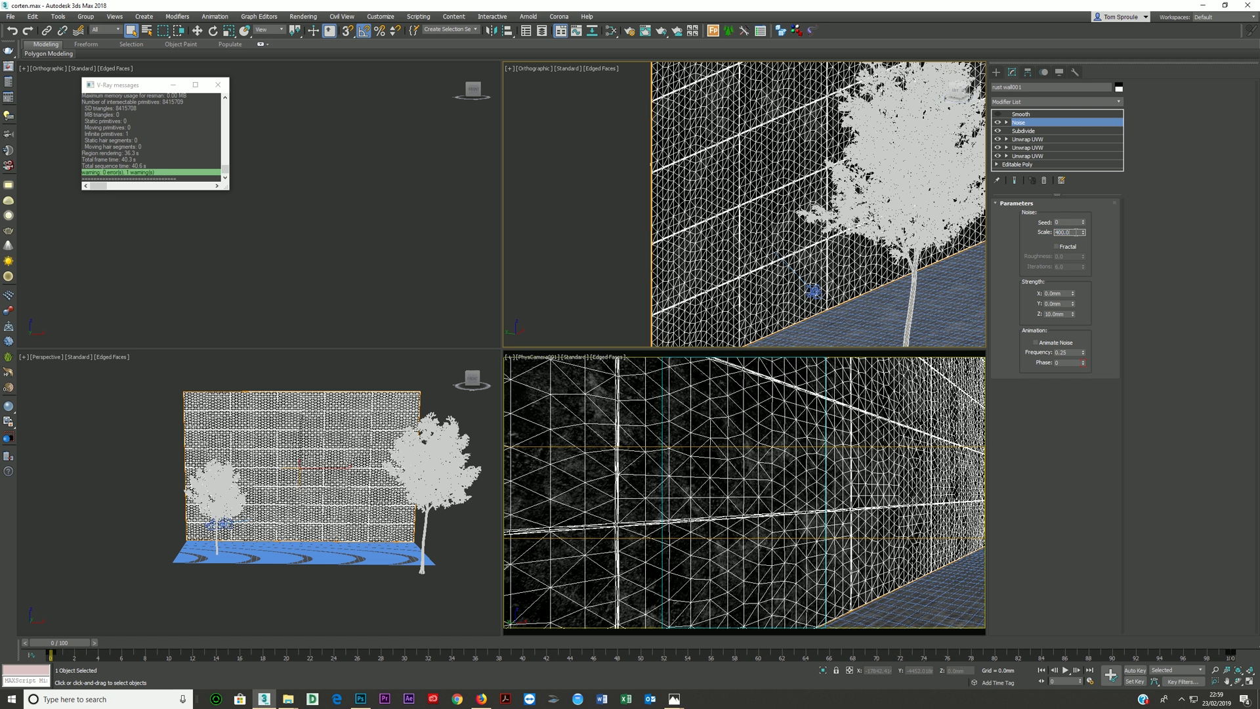
# - Turn on the Smooth modifier at the top of the wall's modifier stack
pyautogui.click(1031, 114)
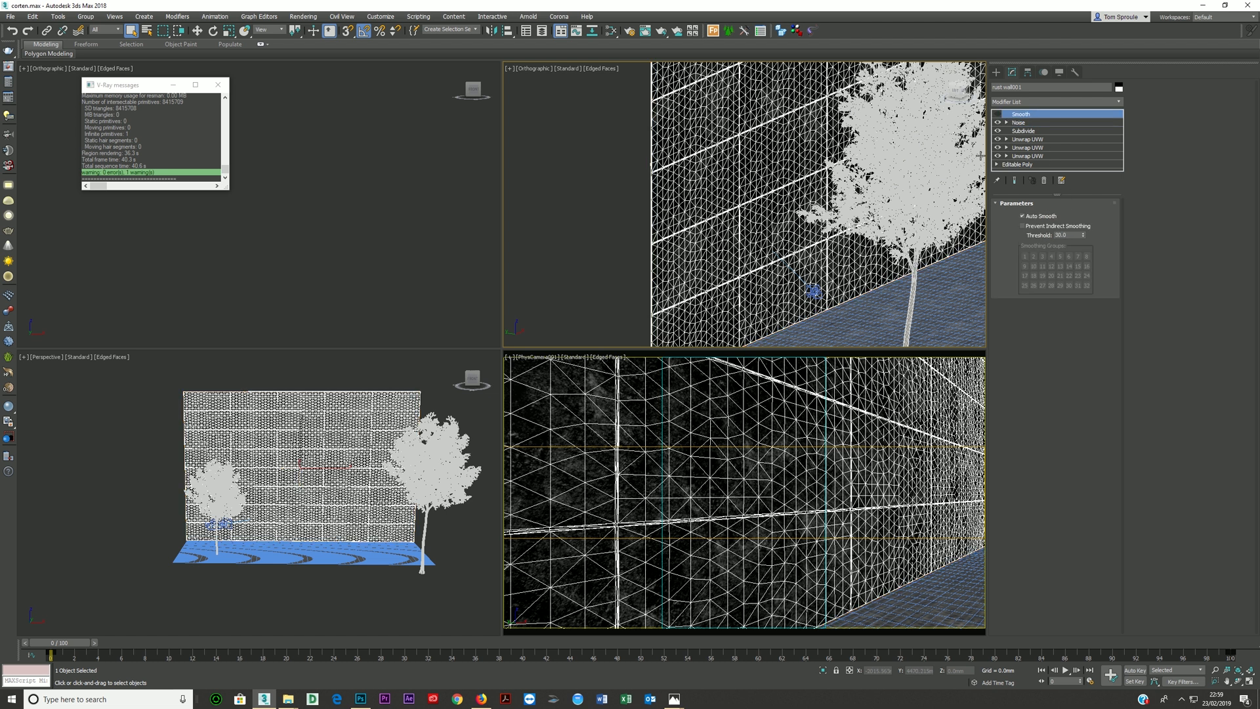
pyautogui.click(997, 115)
# - Render the PhysCamera001 view, inspect the rusted wall panels up close, and stop and close the render
pyautogui.click(683, 479)
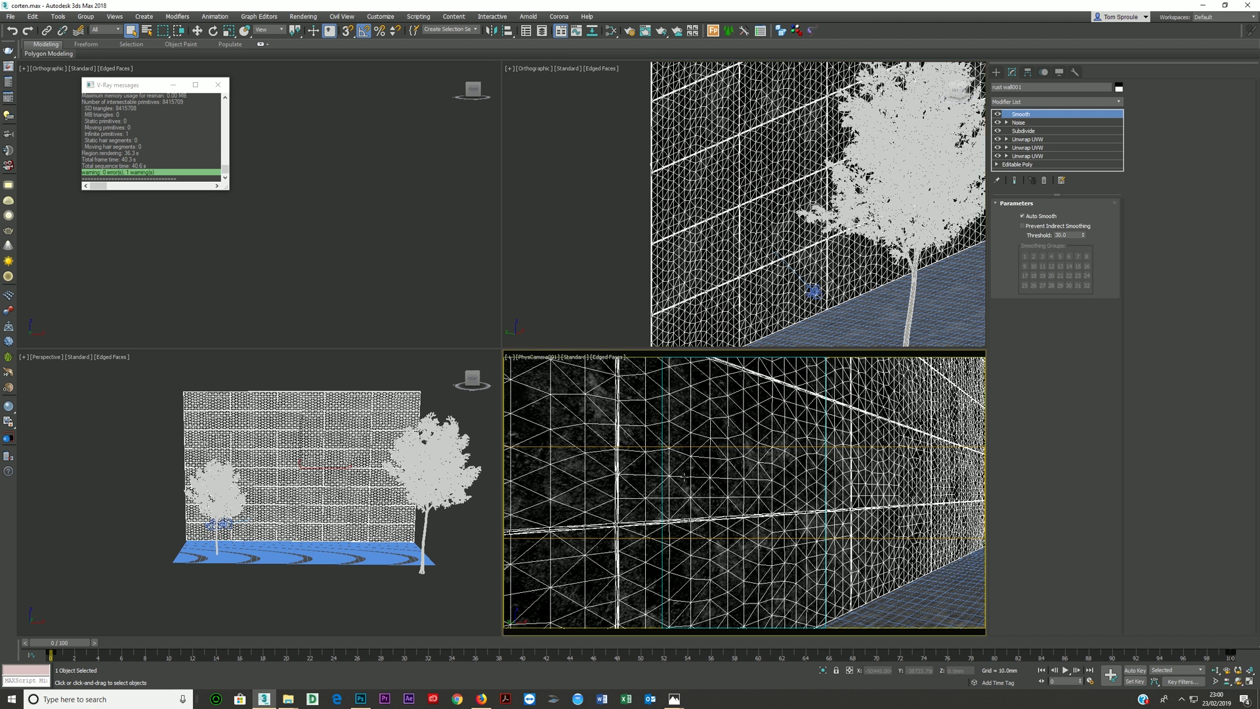
pyautogui.hotkey('shift', 'q')
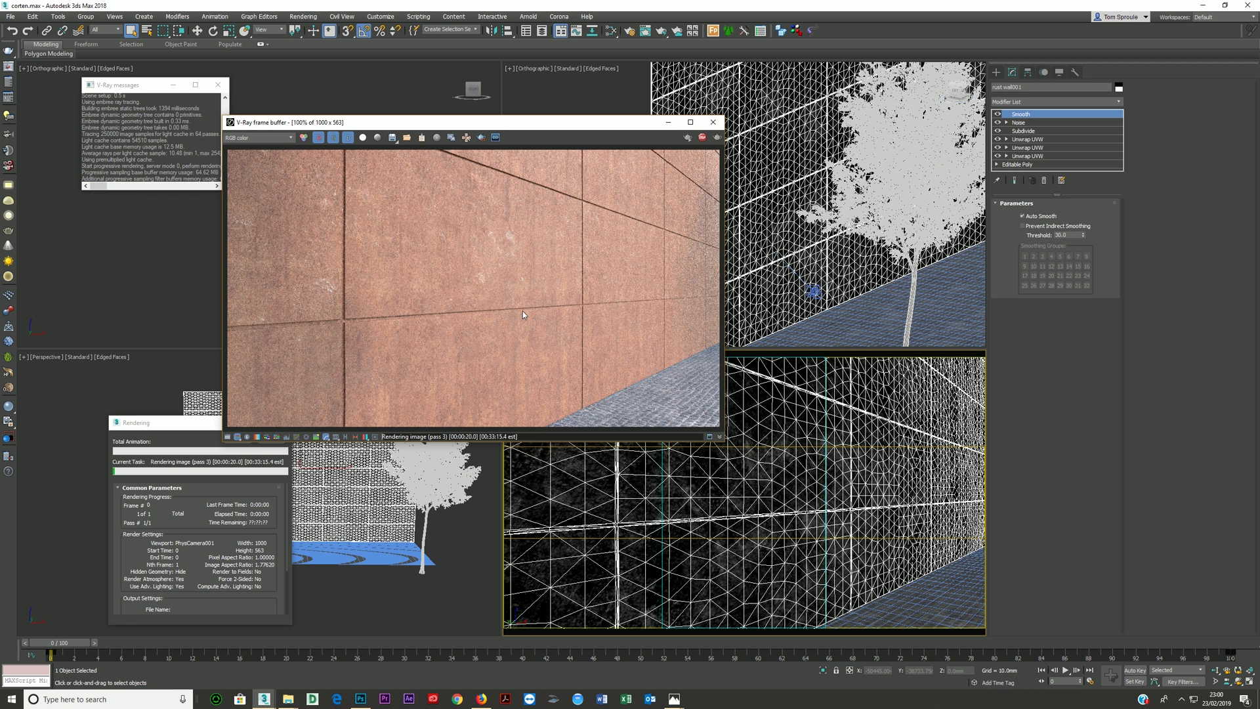
pyautogui.scroll(1, 581, 309)
pyautogui.scroll(-1, 582, 313)
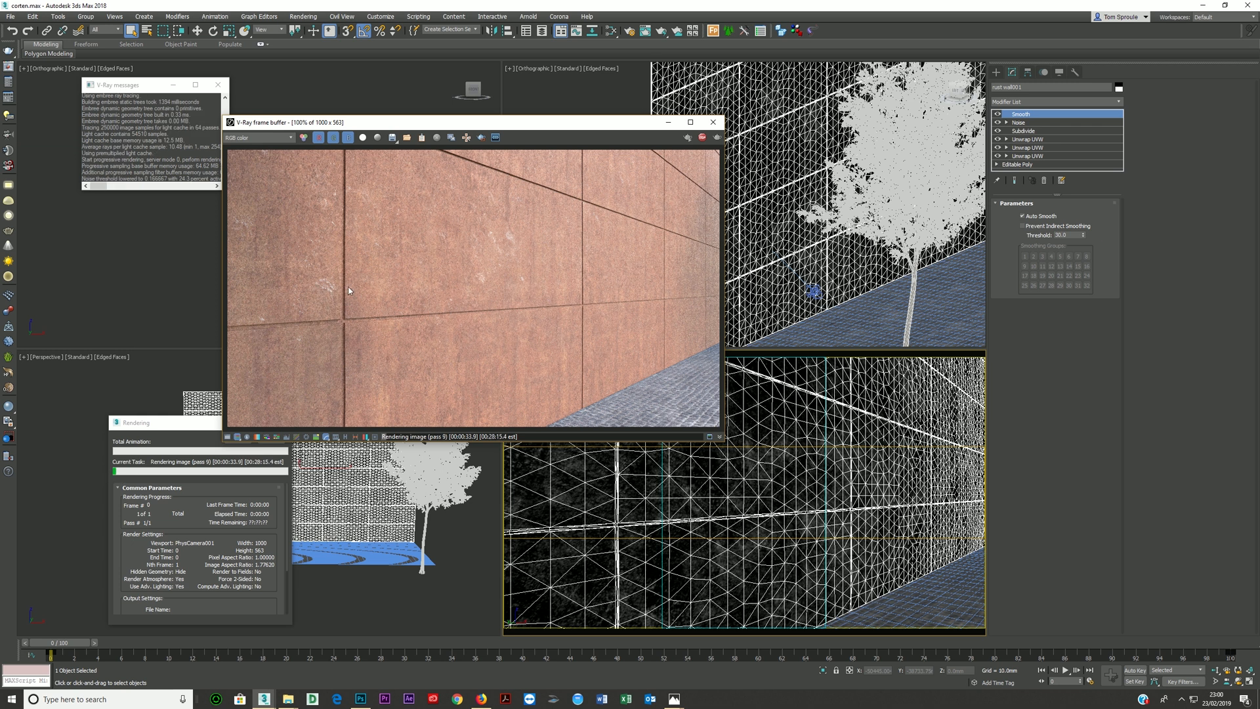
pyautogui.click(701, 137)
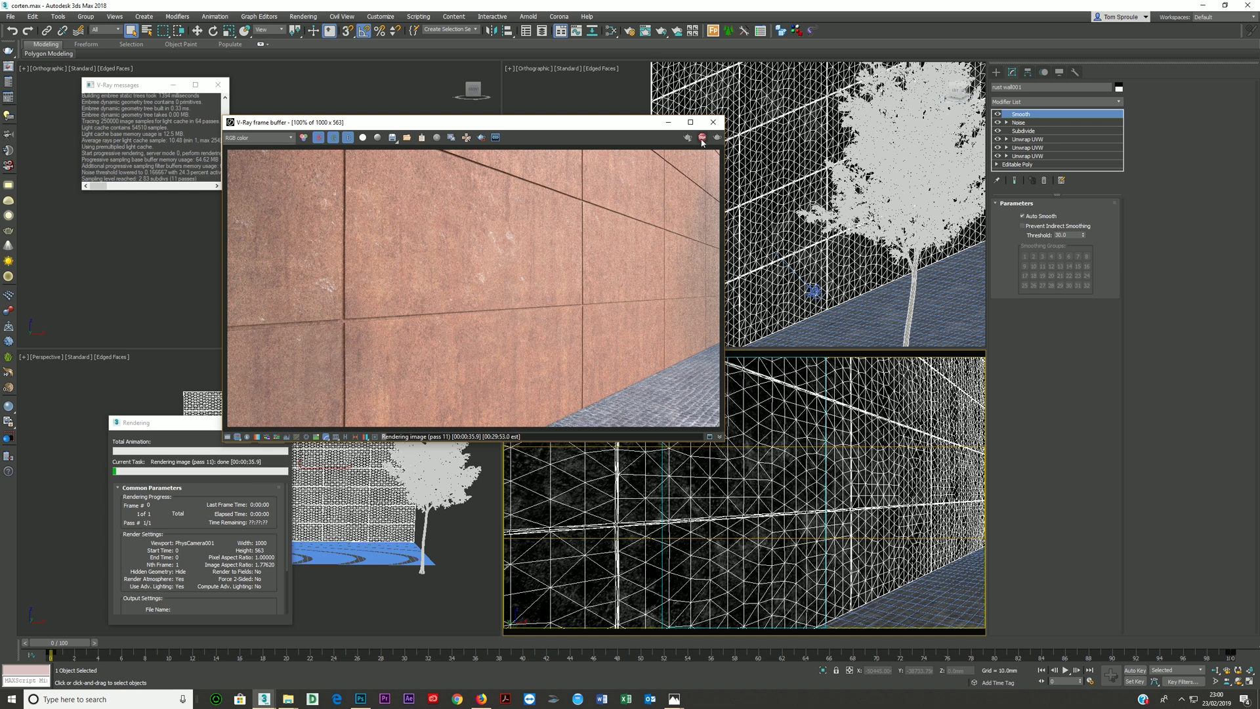
pyautogui.click(718, 126)
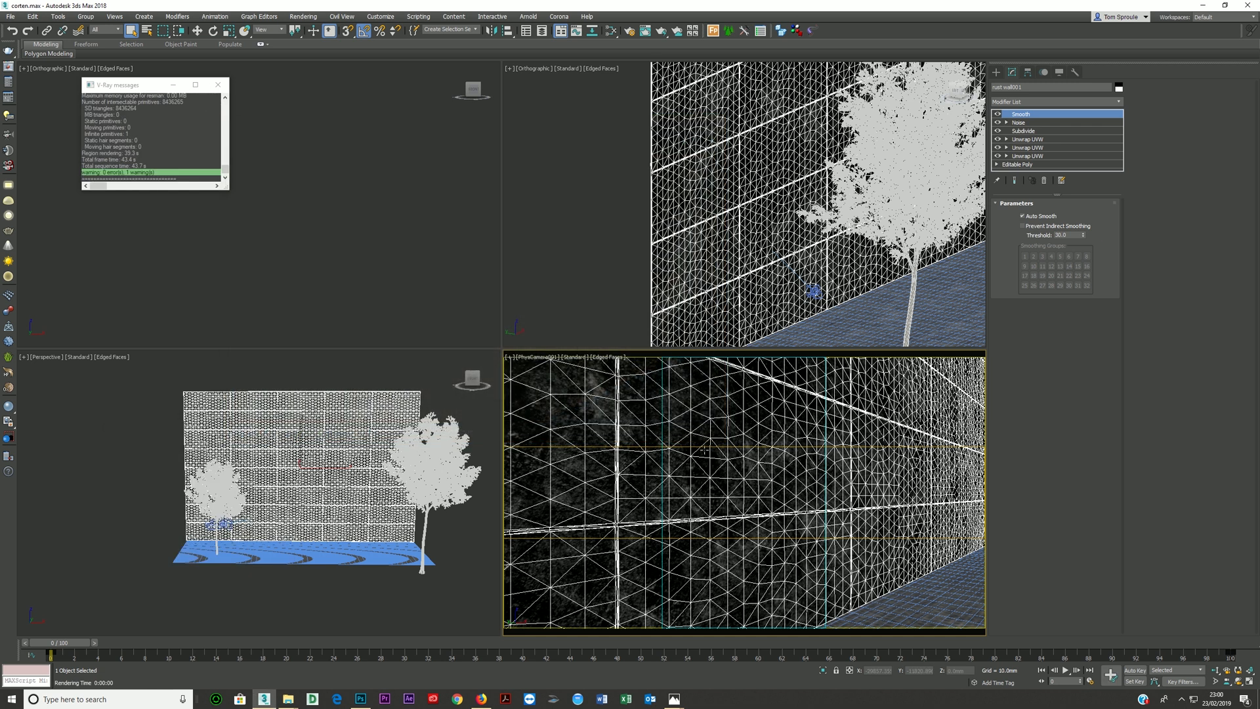
# - Open the Slate Material Editor and examine the corten wall's material node networks and the parameters of the HDRI 3 map
pyautogui.click(611, 31)
pyautogui.scroll(-3, 386, 371)
pyautogui.scroll(5, 315, 578)
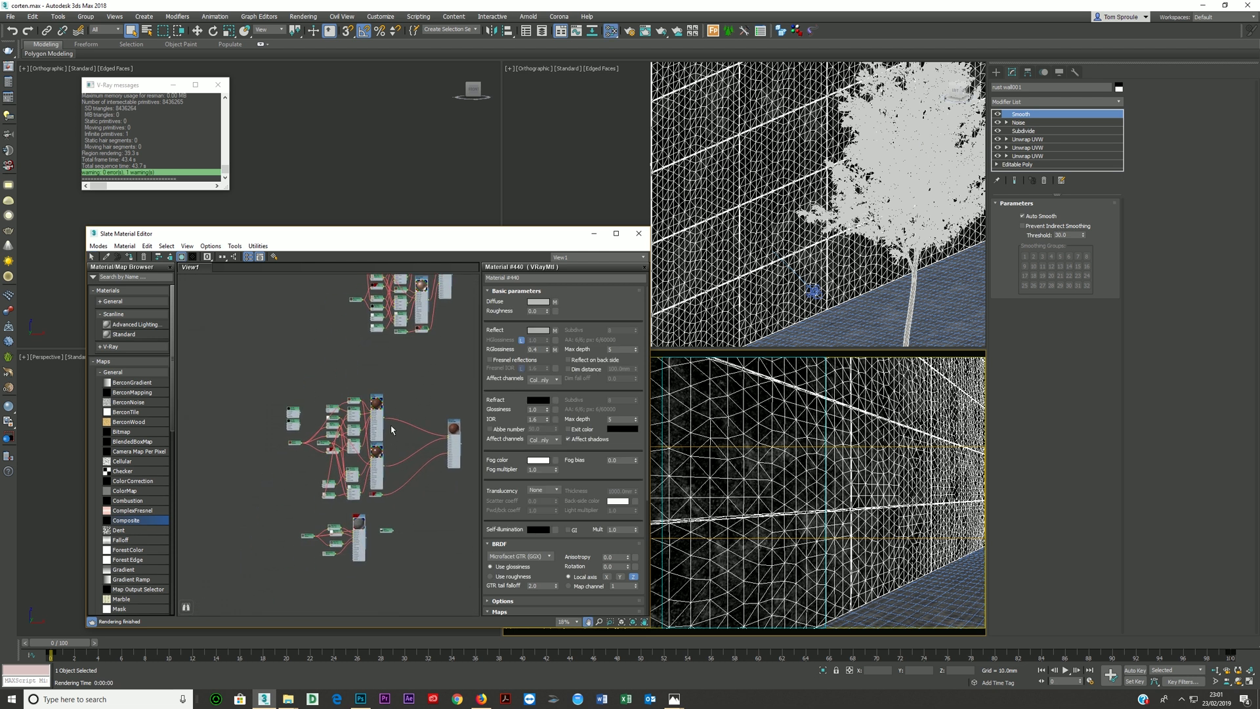
pyautogui.scroll(-4, 377, 466)
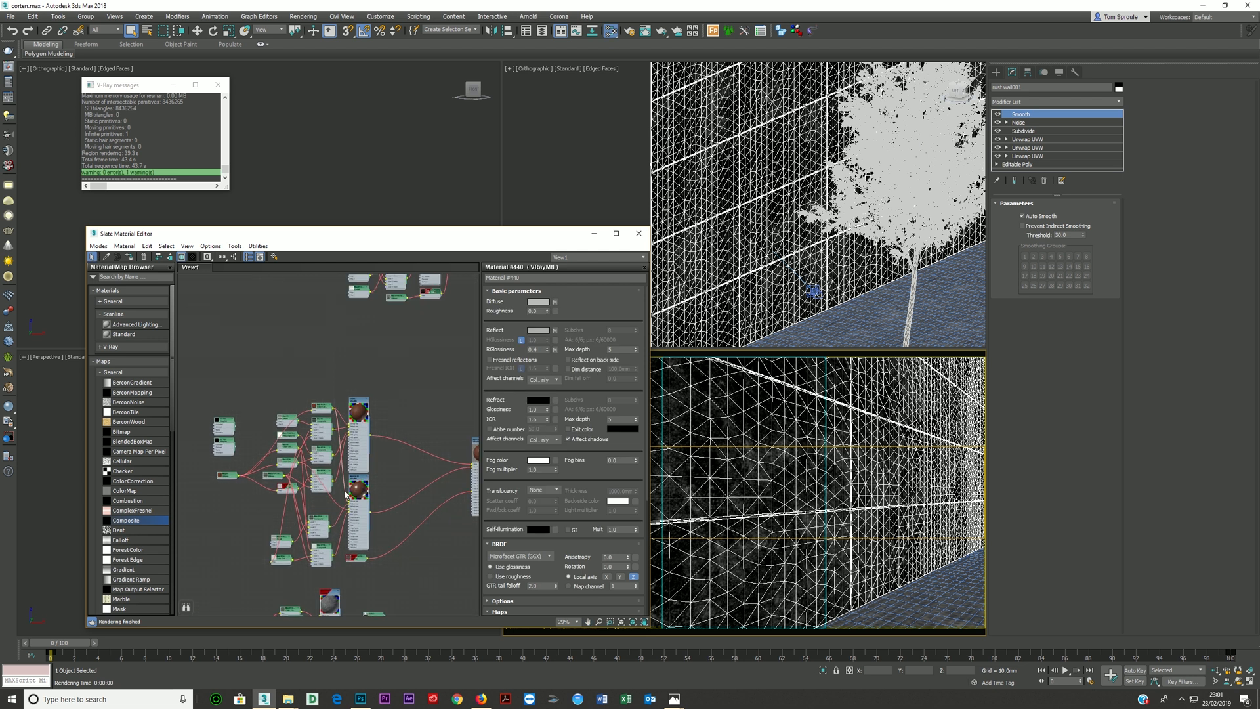
pyautogui.scroll(3, 360, 502)
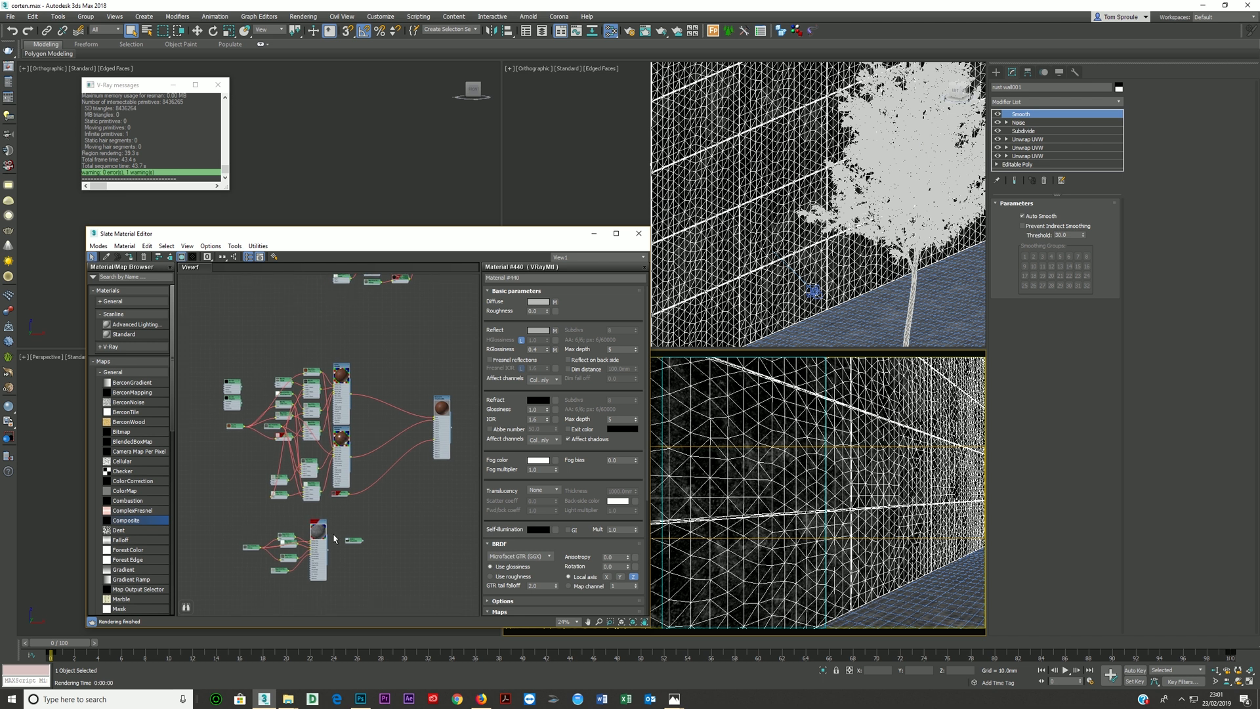
pyautogui.scroll(4, 335, 506)
pyautogui.scroll(-1, 399, 531)
pyautogui.click(375, 503)
pyautogui.moveTo(398, 445); pyautogui.dragTo(377, 568, button='middle')
pyautogui.scroll(-1, 377, 567)
pyautogui.moveTo(380, 464); pyautogui.dragTo(371, 515, button='middle')
pyautogui.scroll(-1, 370, 515)
pyautogui.moveTo(402, 417); pyautogui.dragTo(367, 490, button='middle')
pyautogui.scroll(-1, 386, 482)
pyautogui.moveTo(396, 391); pyautogui.dragTo(392, 356, button='middle')
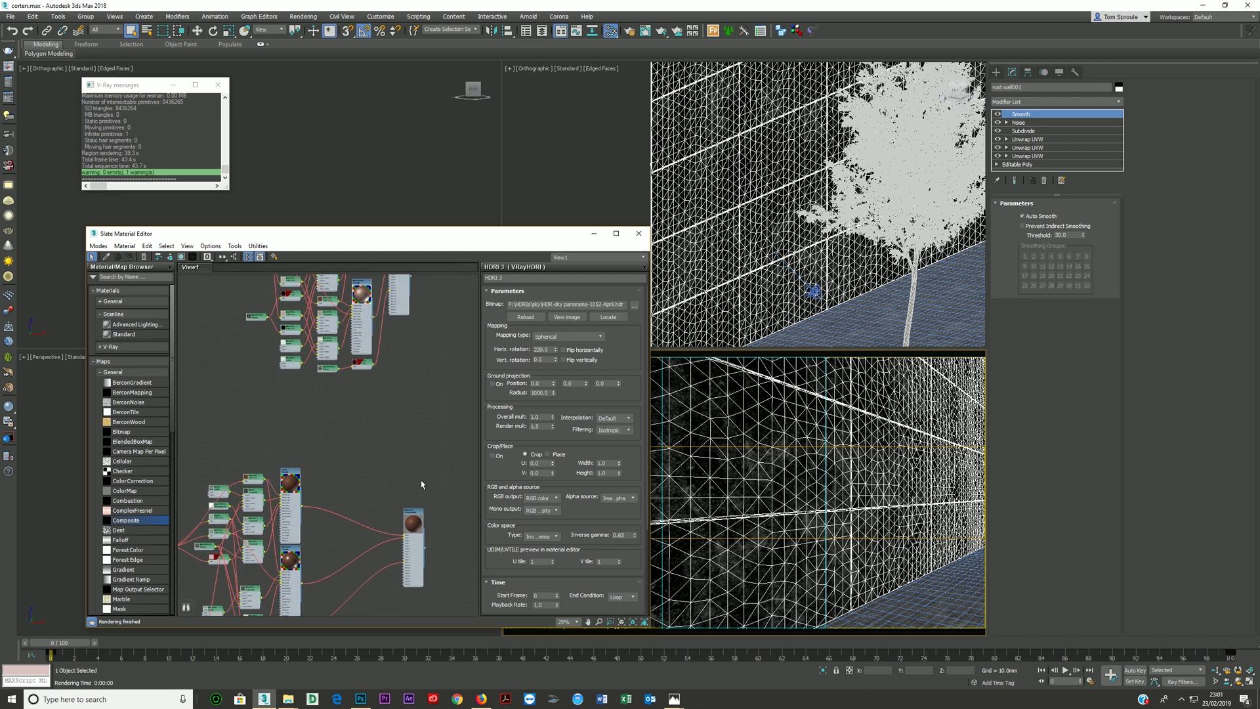
# - Assign the blended corten material to the selected wall
pyautogui.click(413, 555)
pyautogui.click(727, 465)
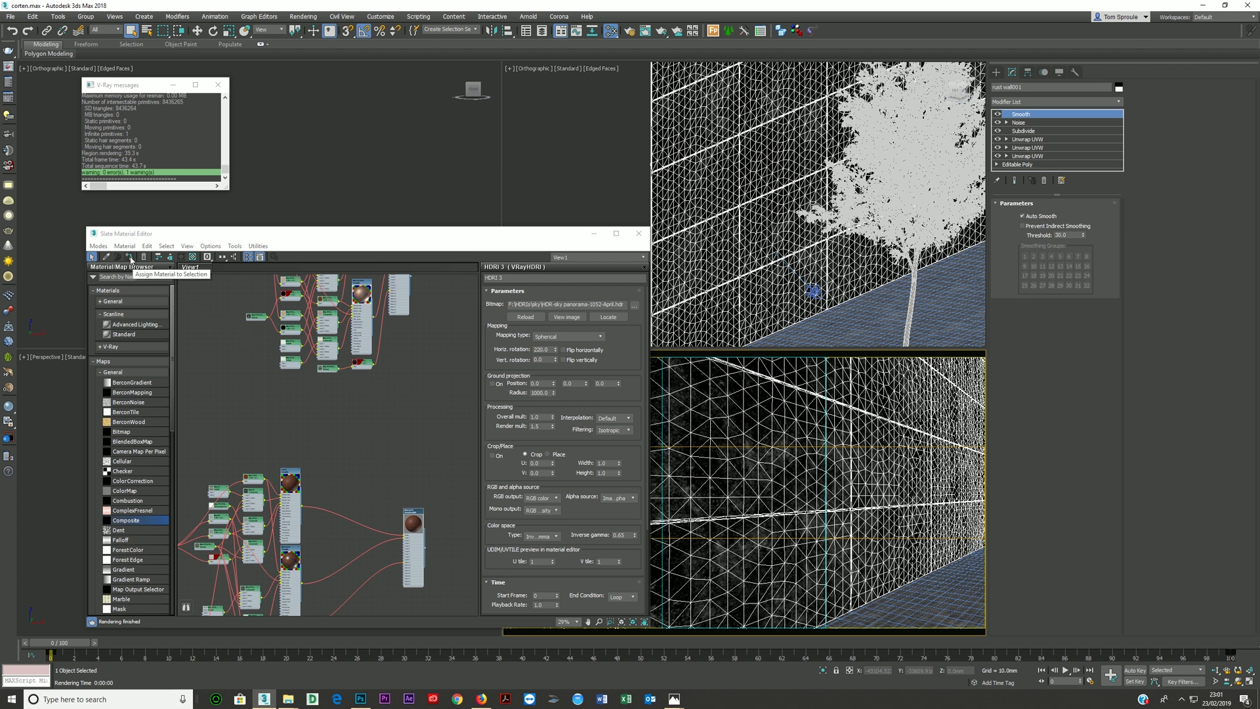
pyautogui.click(130, 258)
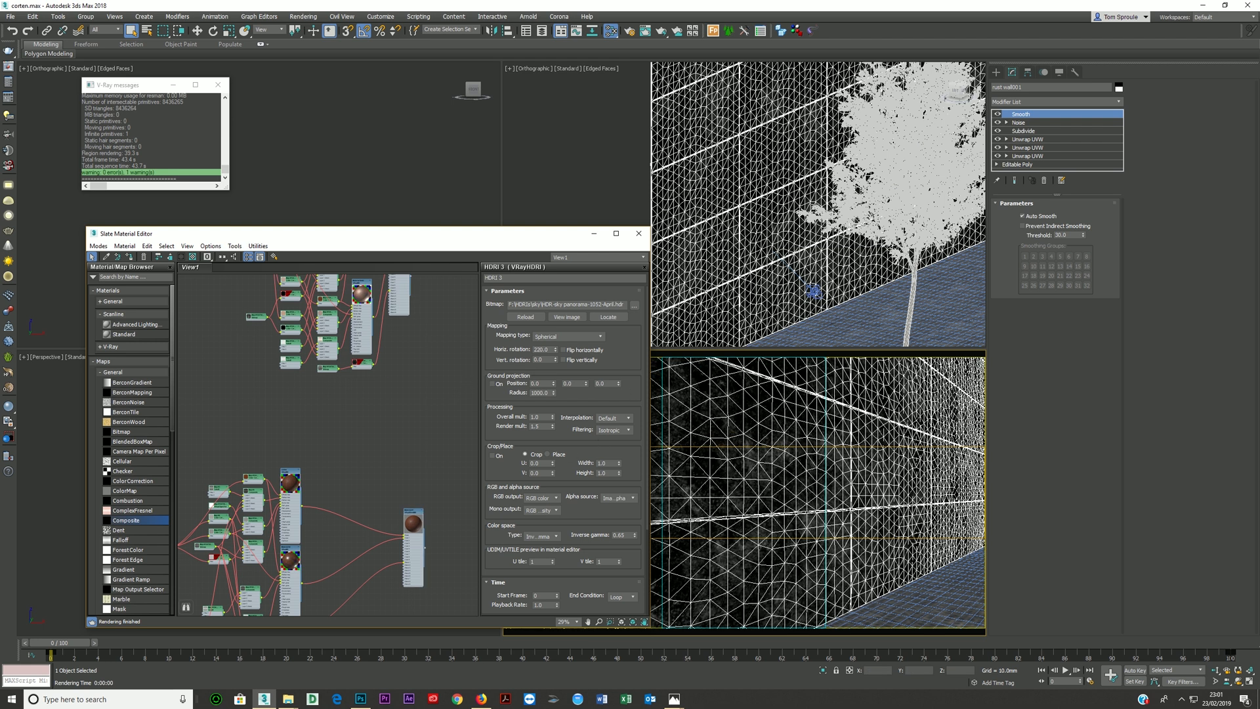
# - Switch to Firefox, view the Leon51 shop page with the lesson files, and move the browser window clear of the material editor
pyautogui.click(481, 698)
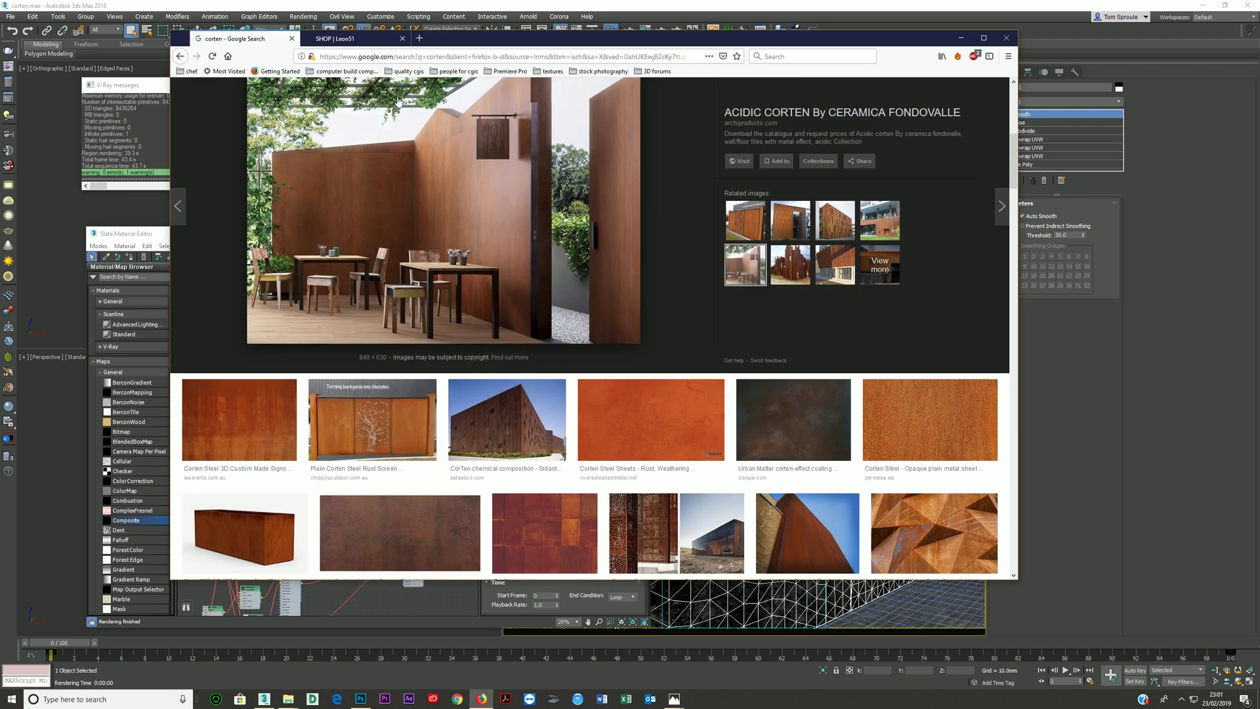
pyautogui.click(362, 40)
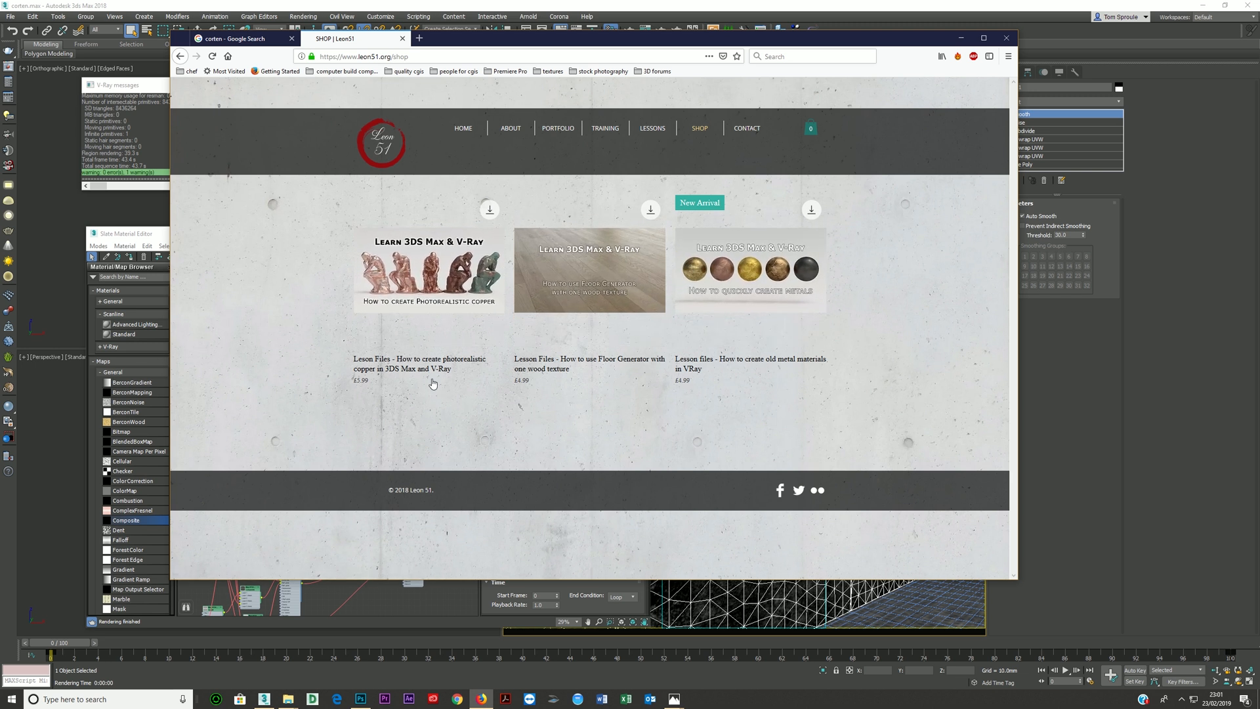
pyautogui.moveTo(577, 43); pyautogui.dragTo(535, 502)
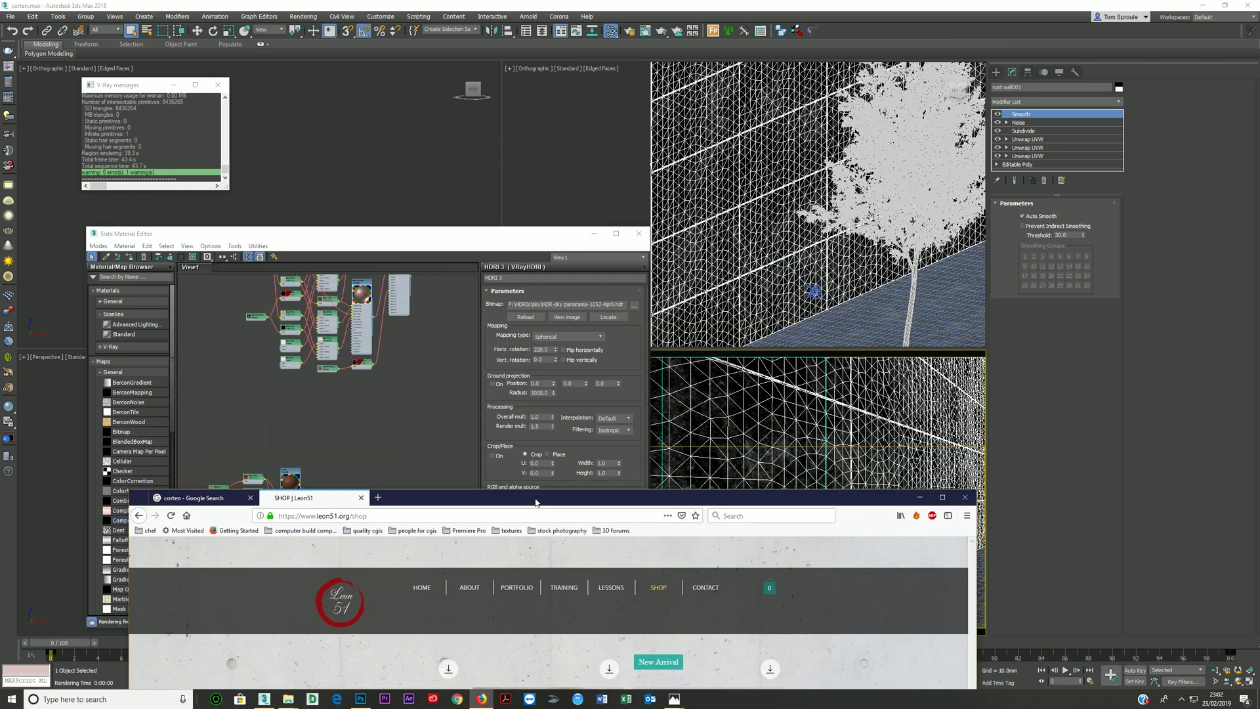
pyautogui.click(890, 208)
pyautogui.scroll(-3, 863, 204)
pyautogui.moveTo(860, 200); pyautogui.dragTo(718, 235, button='middle')
pyautogui.scroll(3, 709, 280)
pyautogui.scroll(-2, 730, 230)
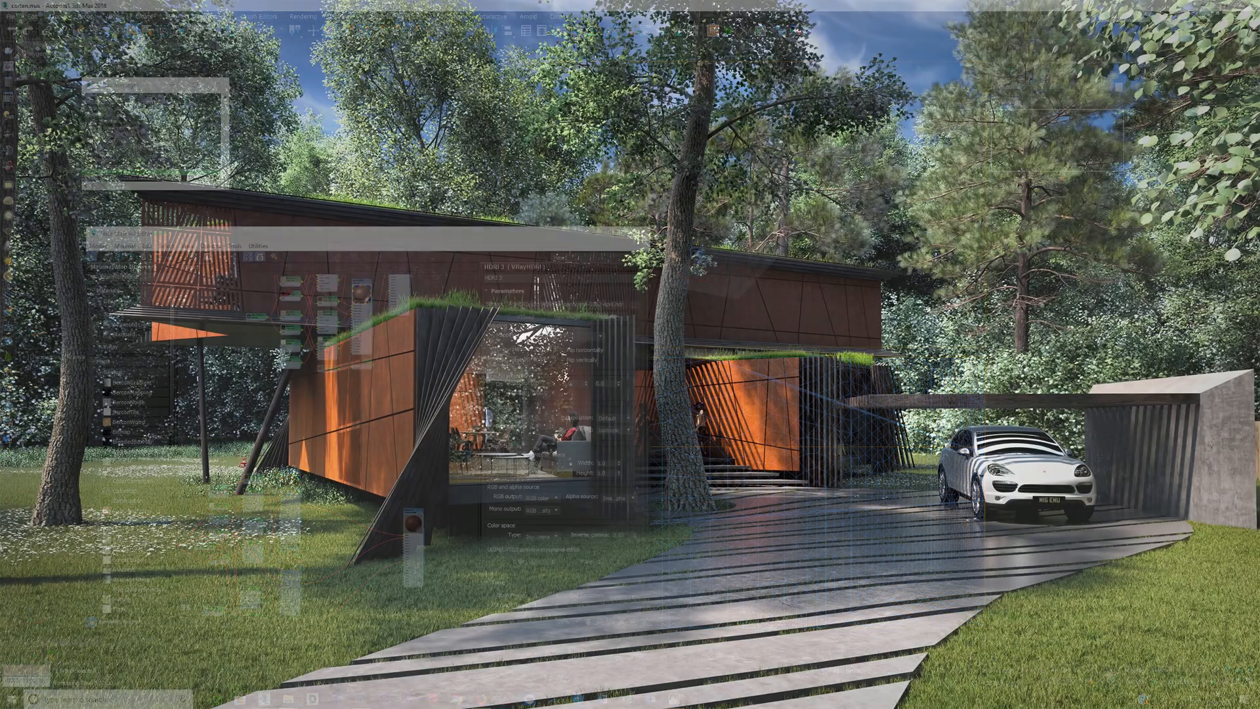